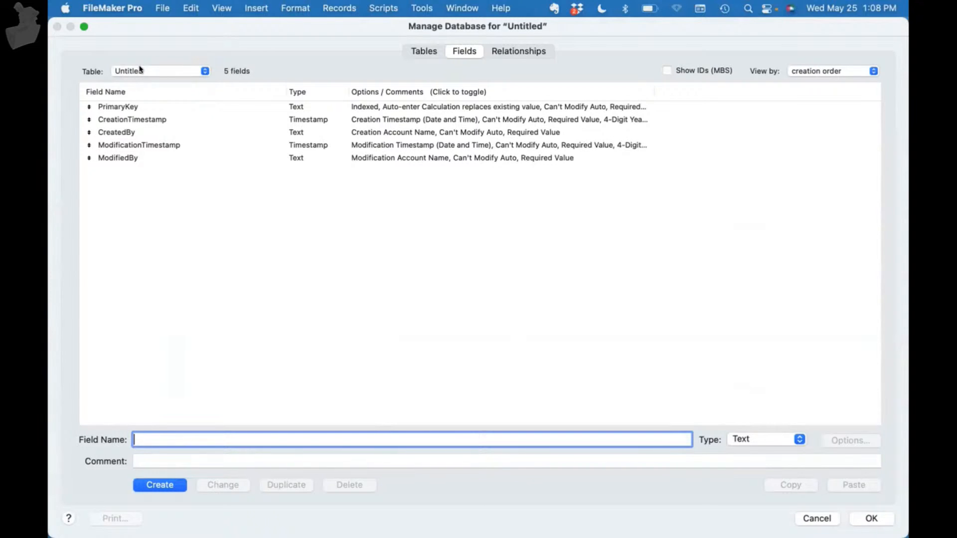
Step: Create a text field named Student in the Untitled table
type("Student")
key("Return")
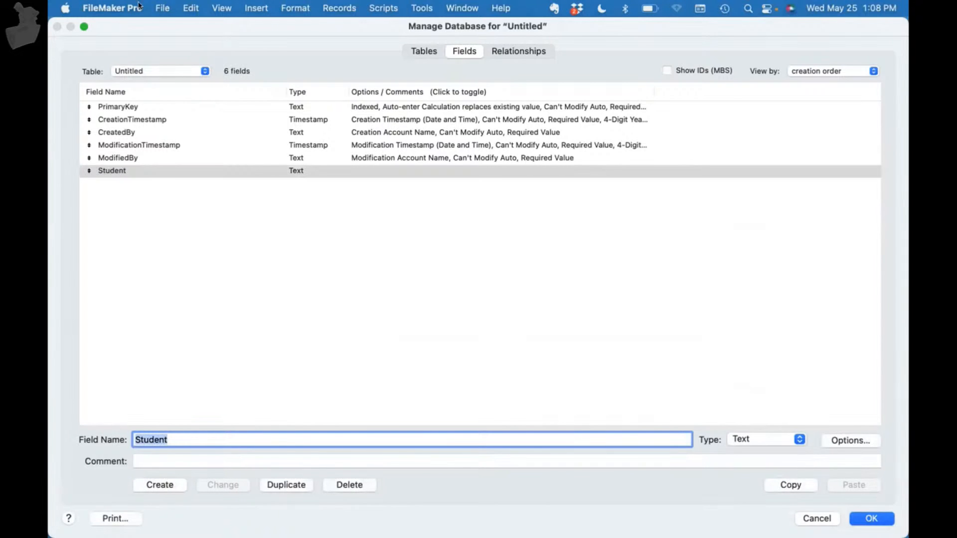
Step: Add a second table named Student to the database
left_click(159, 71)
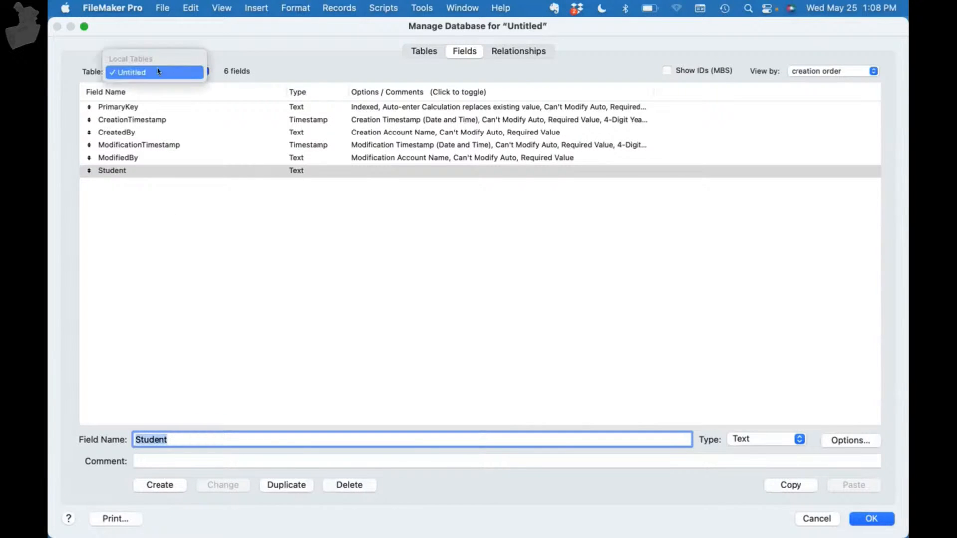
left_click(422, 52)
left_click(423, 51)
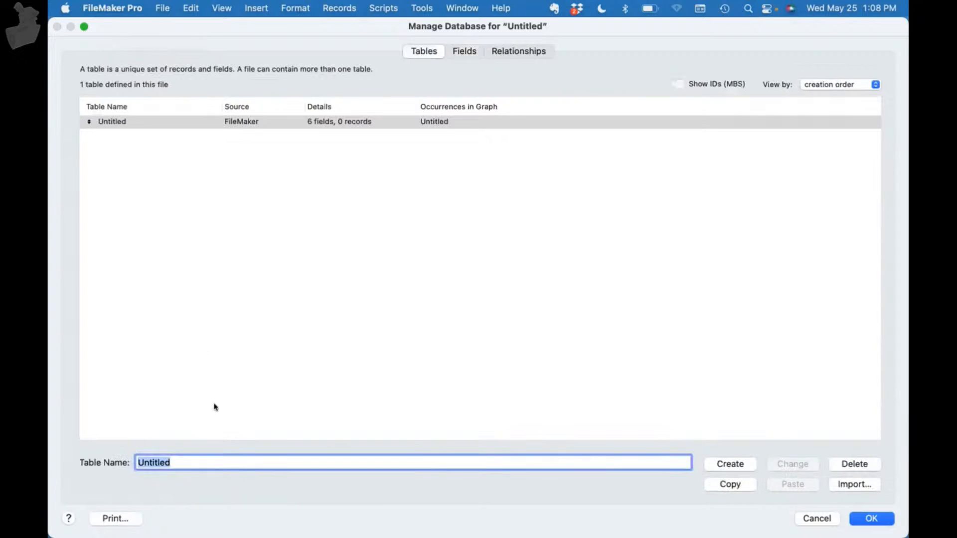
type("Su")
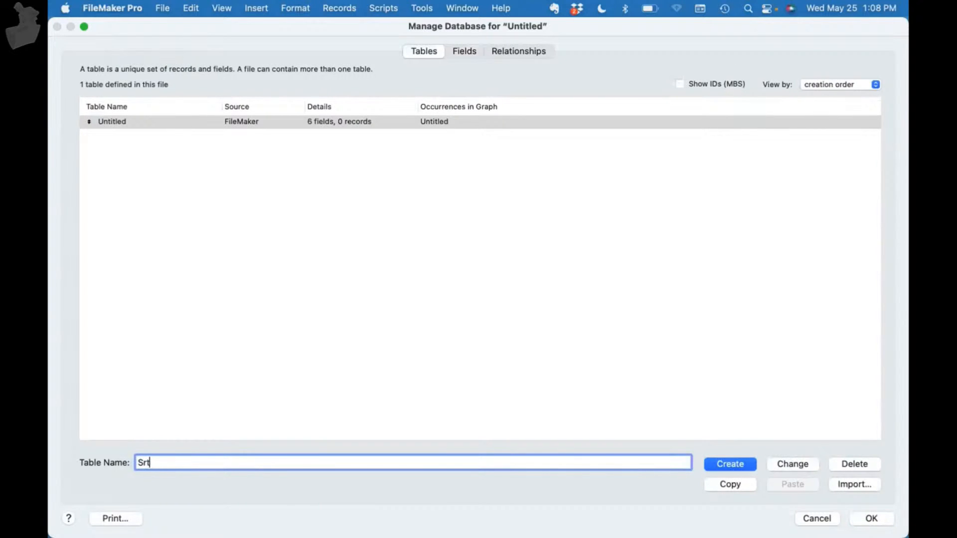
type("udent")
key("Return")
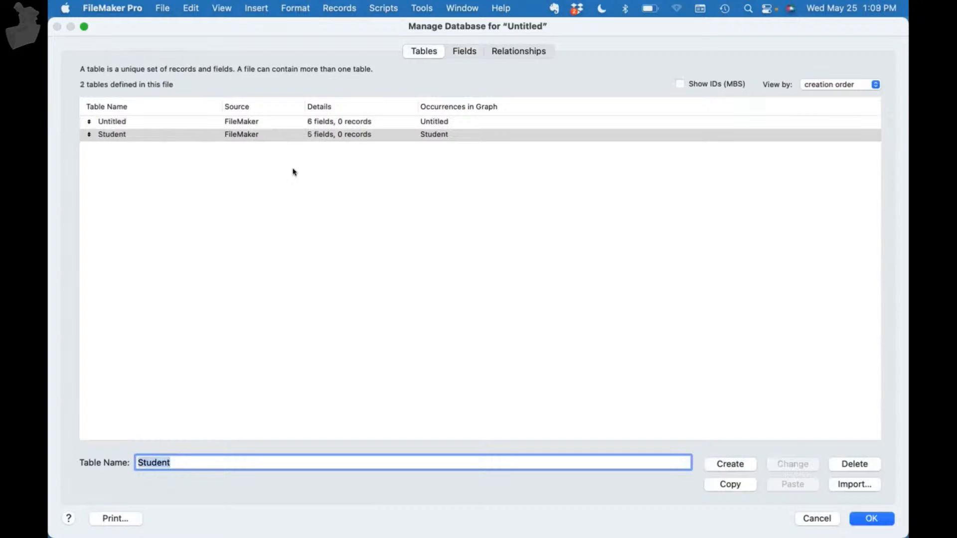
Step: Try to rename the Untitled table to Student while the other Student table exists
left_click(149, 122)
double_click(157, 453)
type("Student")
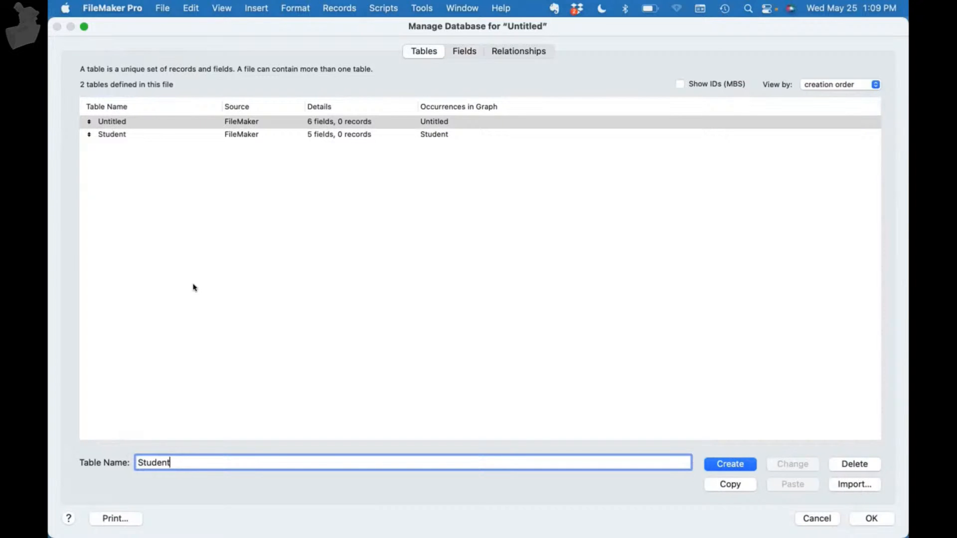
left_click(130, 130)
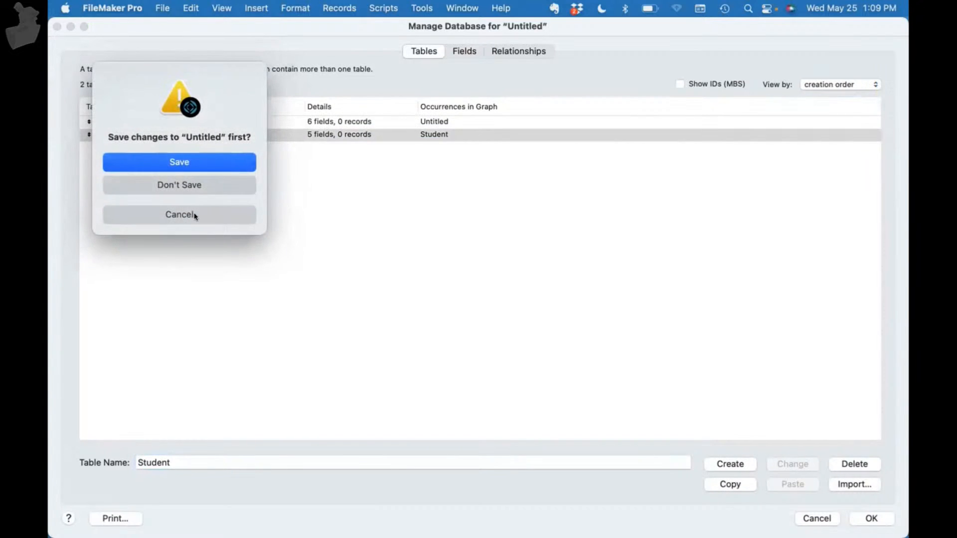
left_click(194, 215)
Step: Delete the extra Student table that has no custom fields
left_click(143, 134)
left_click(181, 180)
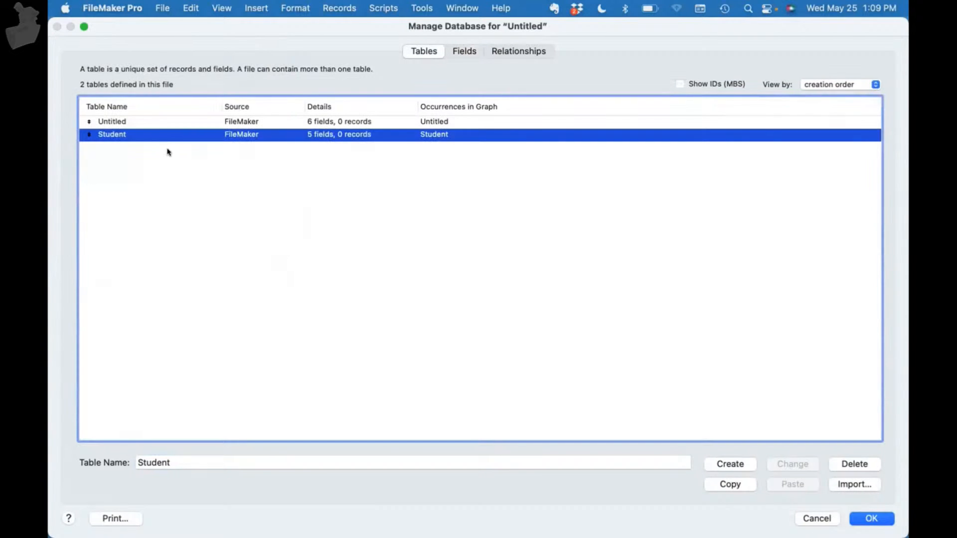
key("BackSpace")
left_click(565, 213)
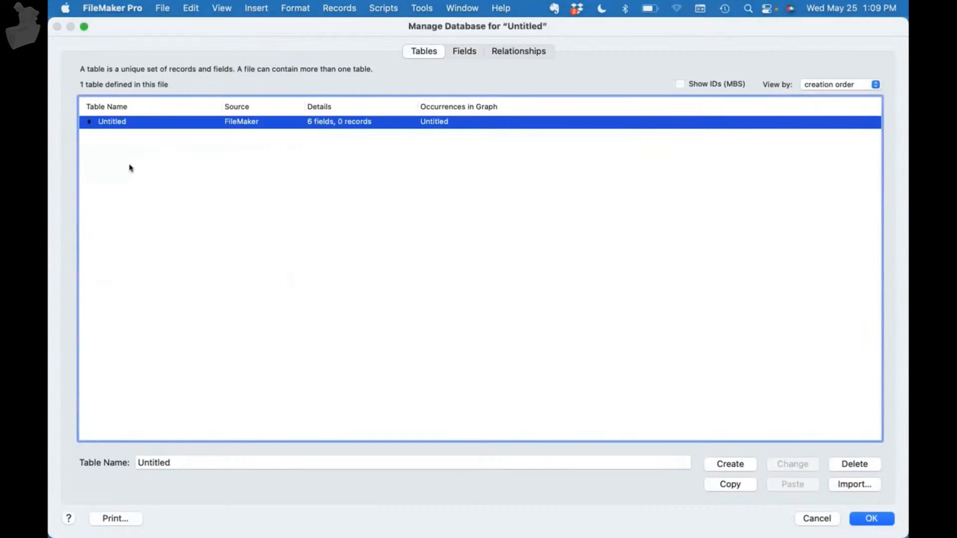
Step: Rename the Untitled table to Student and save the database definition
double_click(157, 461)
type("Student")
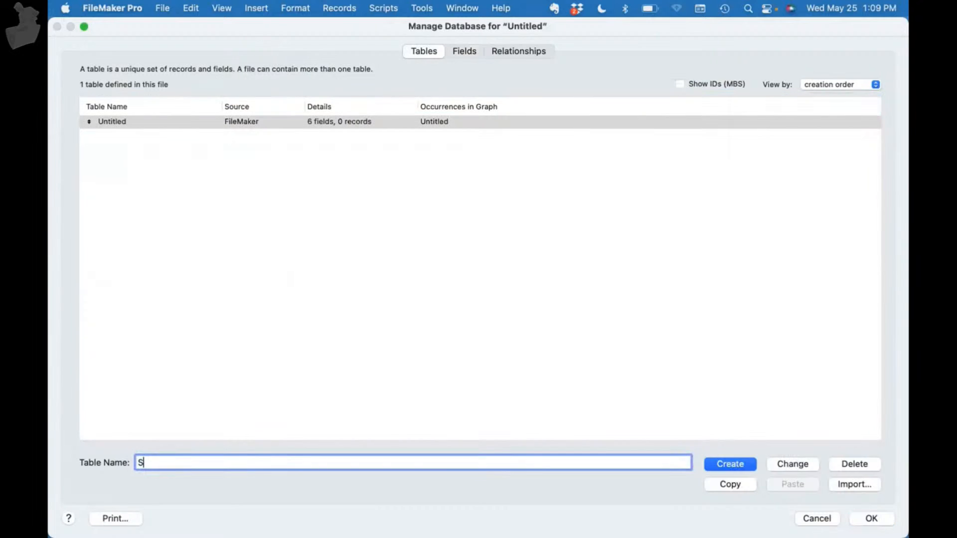
left_click(796, 465)
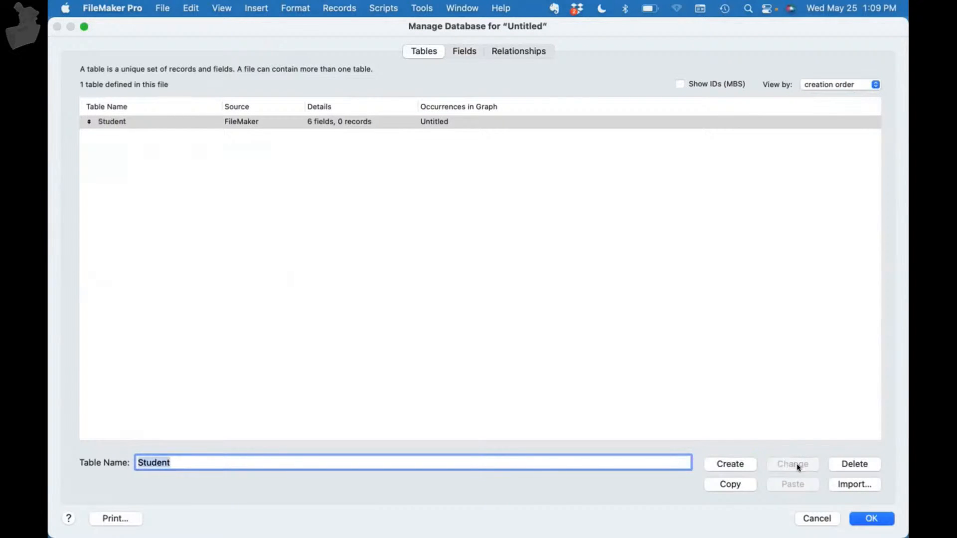
left_click(867, 516)
left_click(311, 295)
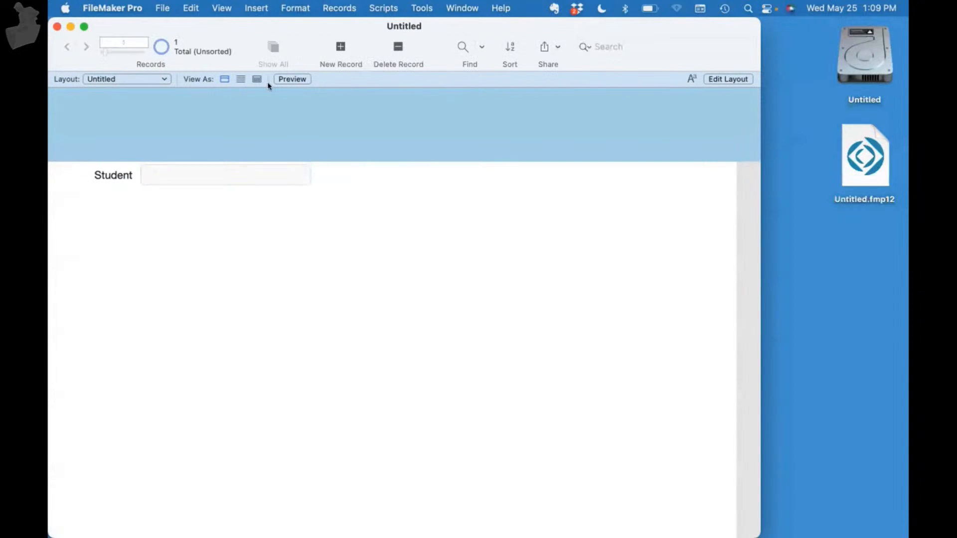
Step: Enter a student's first name in the Student field of the first record and commit it
left_click_drag(753, 26, 757, 26)
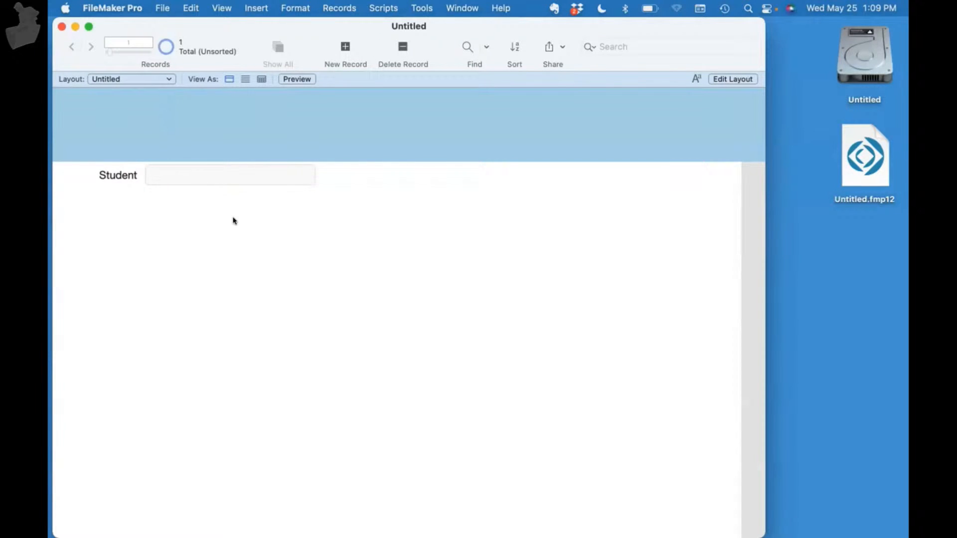
left_click(204, 171)
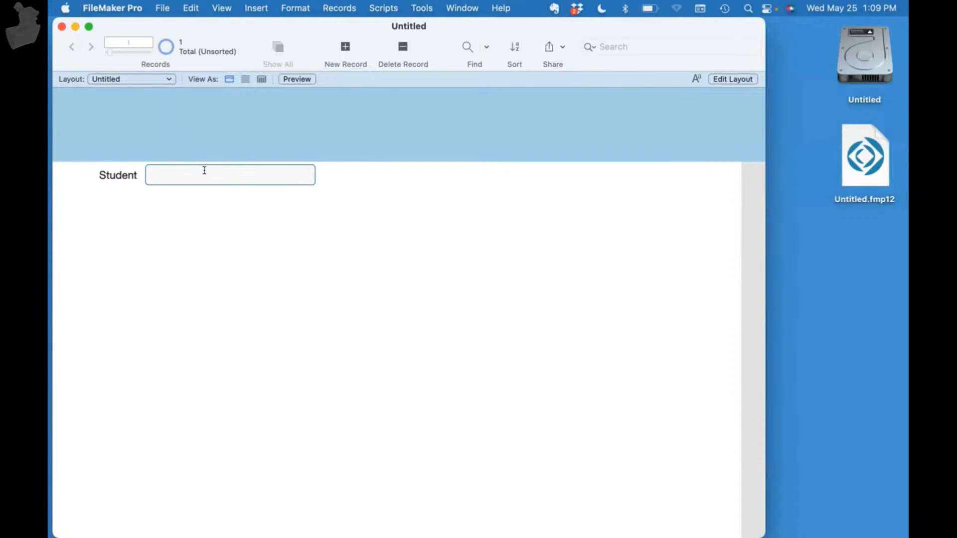
type("John")
left_click(277, 270)
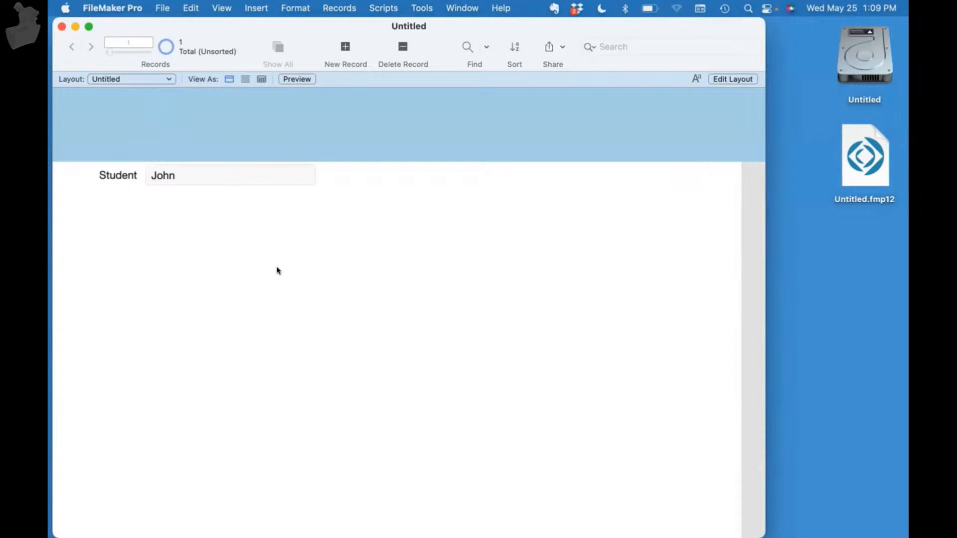
Step: Add two more records with a different student's first name in each, and return to the first record
key("super+n")
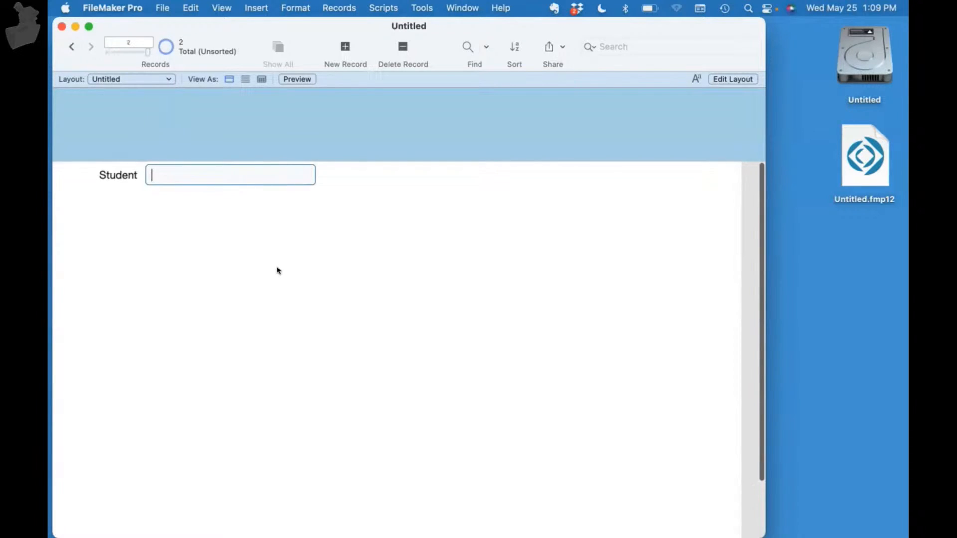
type("Glen")
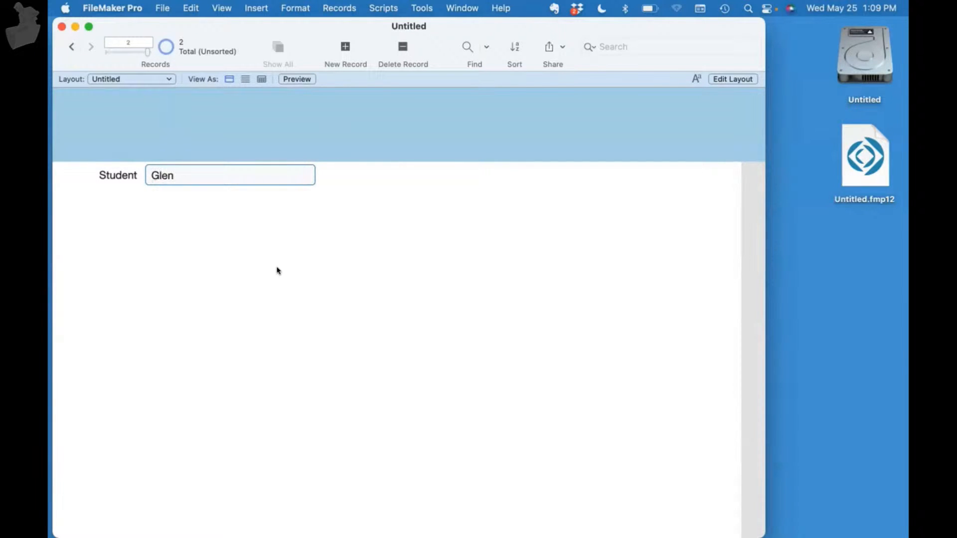
key("super+n")
type("Joan")
left_click(267, 297)
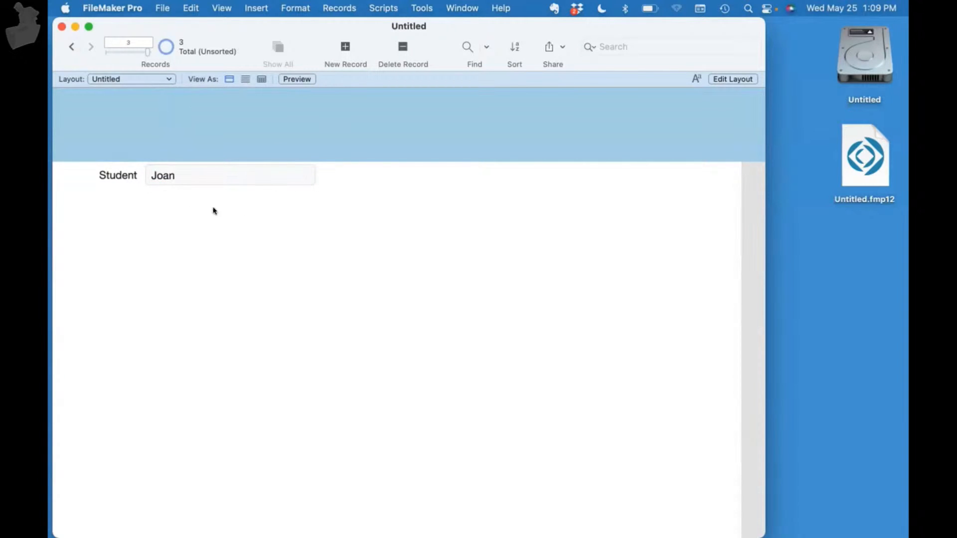
left_click(70, 45)
left_click(70, 45)
Step: Reopen the database definition and create a second table named Grades
key("super+shift+d")
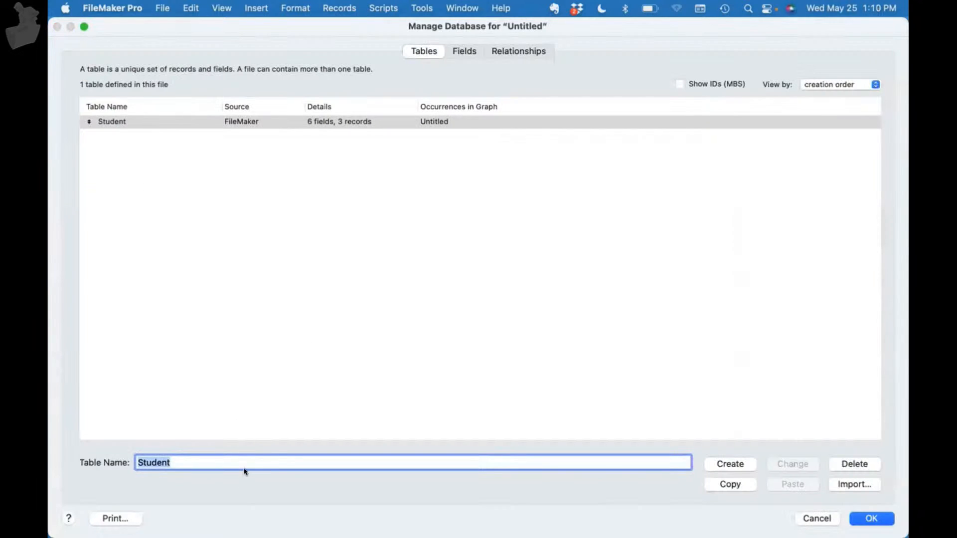
type("Grade")
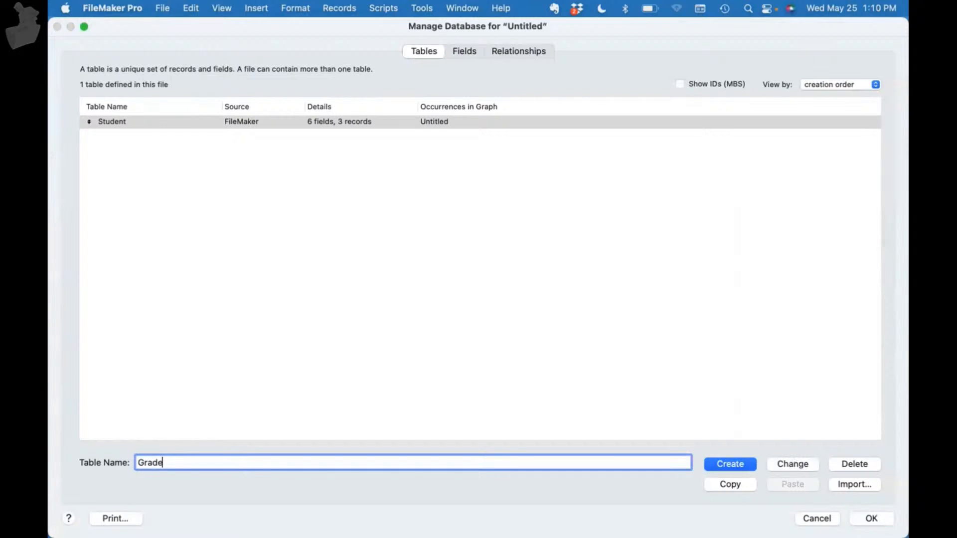
type("s")
key("Return")
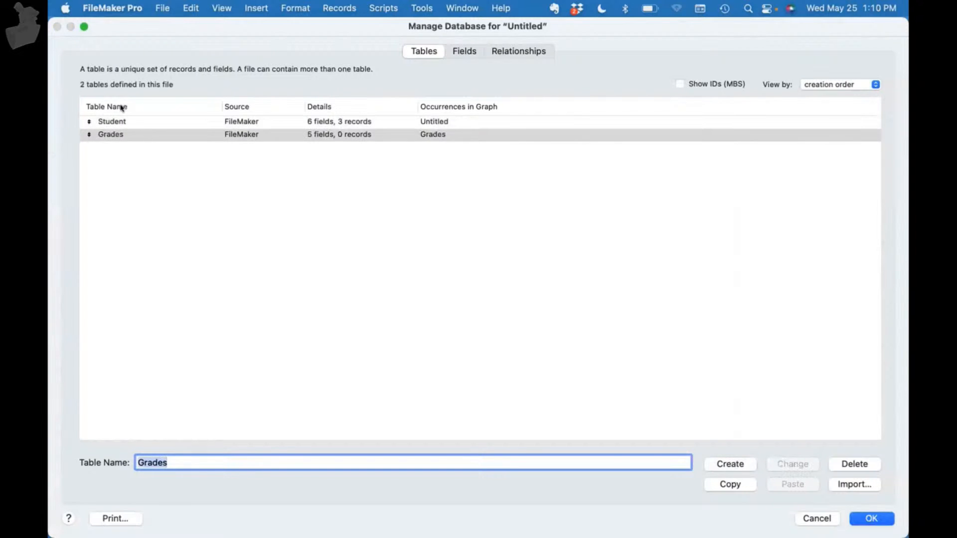
Step: Add a text field named Student to the Grades table and save the database definition
double_click(246, 134)
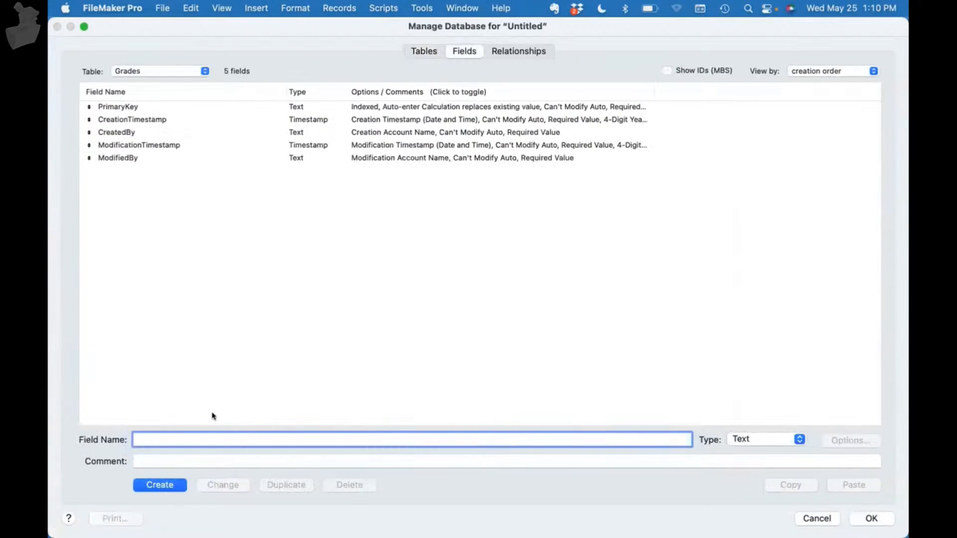
type("Student")
key("Return")
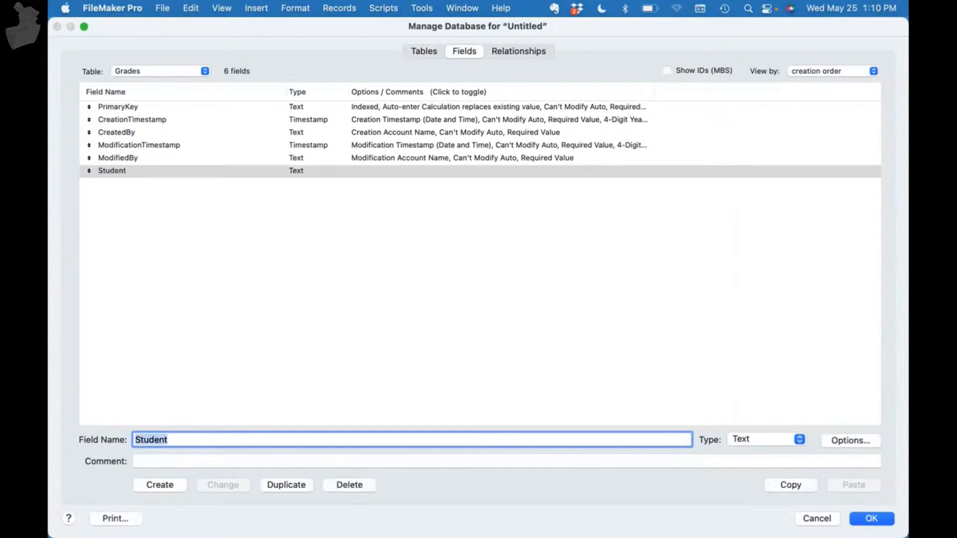
left_click(876, 521)
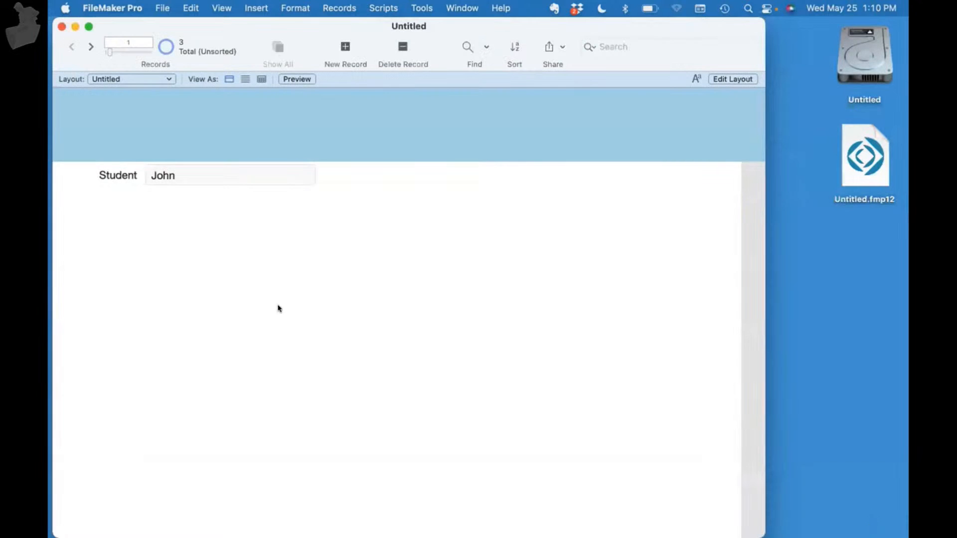
Step: Shorten the body part of the Untitled layout from its lower edge and return to Browse mode
key("super+l")
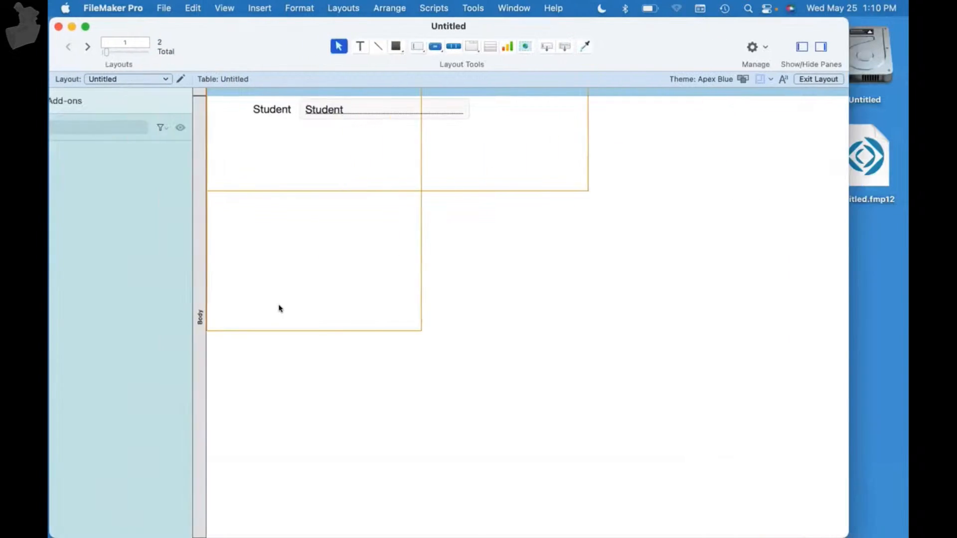
scroll(353, 282, "down", 3)
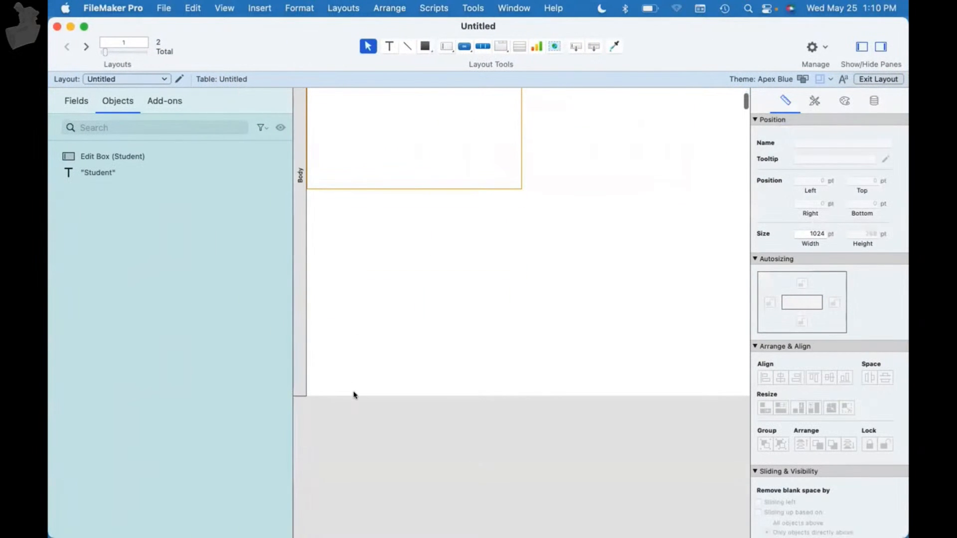
left_click_drag(353, 397, 354, 219)
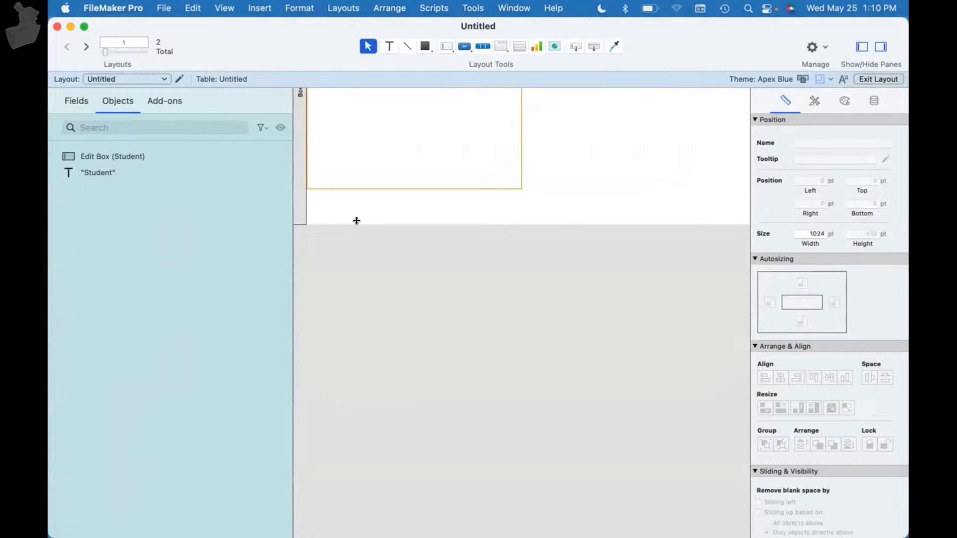
key("super+b")
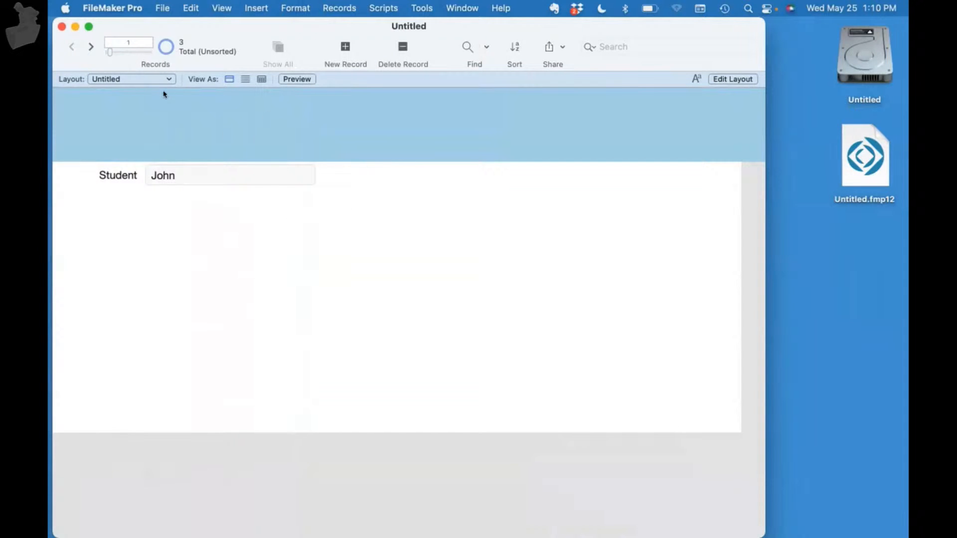
Step: Switch to the Grades layout and create a new blank record
left_click(141, 81)
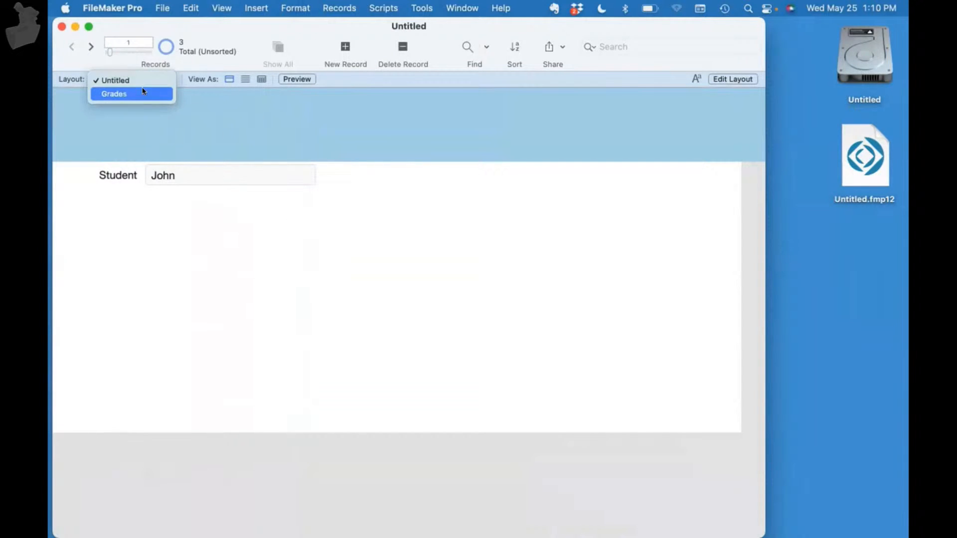
left_click(144, 91)
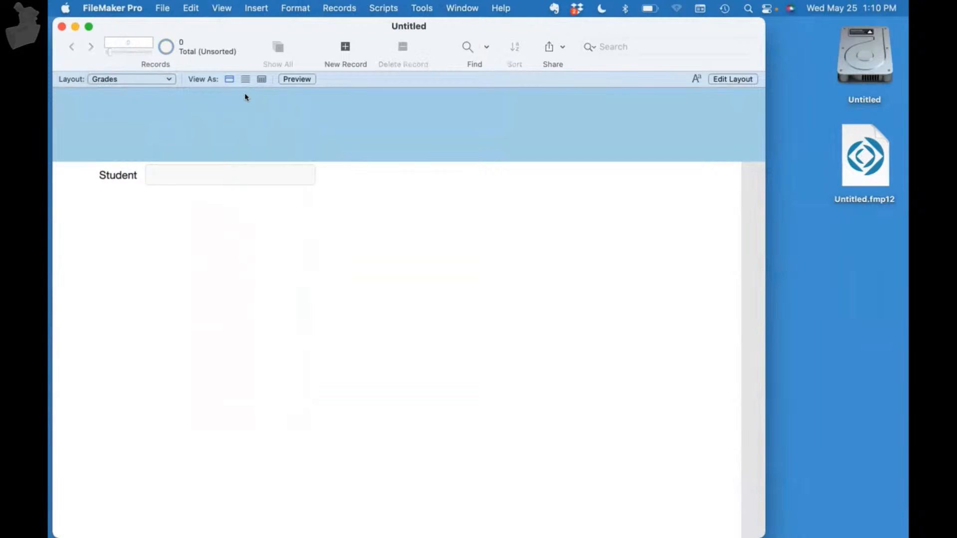
key("super+n")
Step: Create a text field named Grade in the Grades table and place it below Student on the Grades layout
key("super+l")
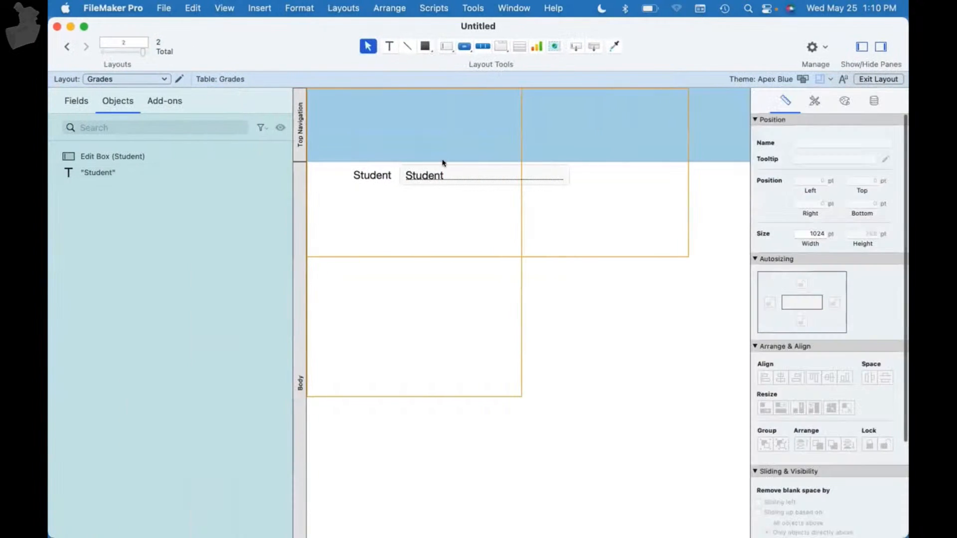
left_click(76, 101)
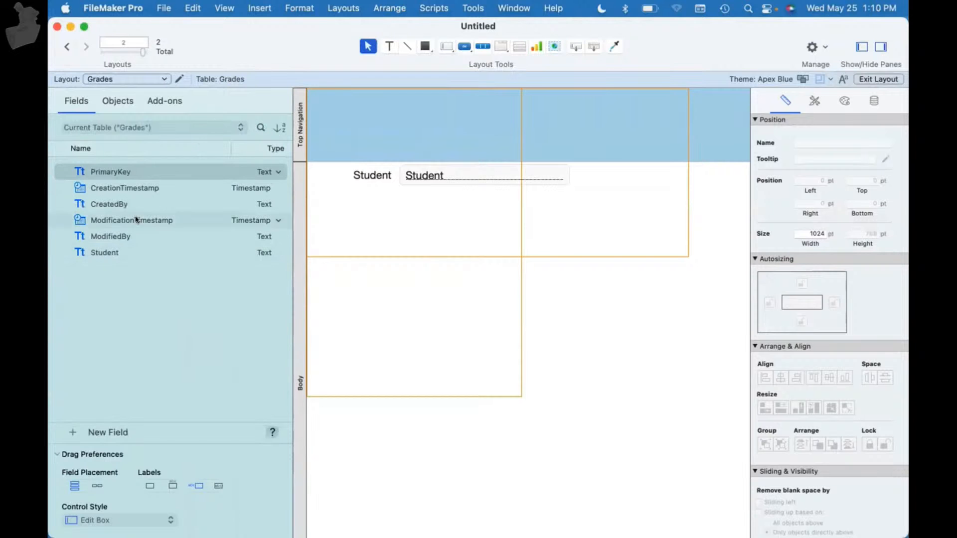
left_click(73, 432)
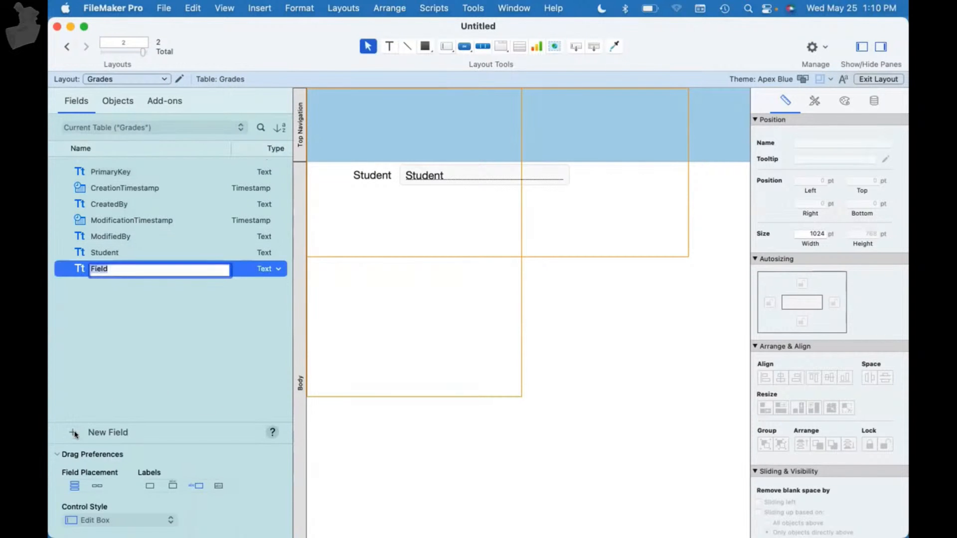
type("Grade")
key("Return")
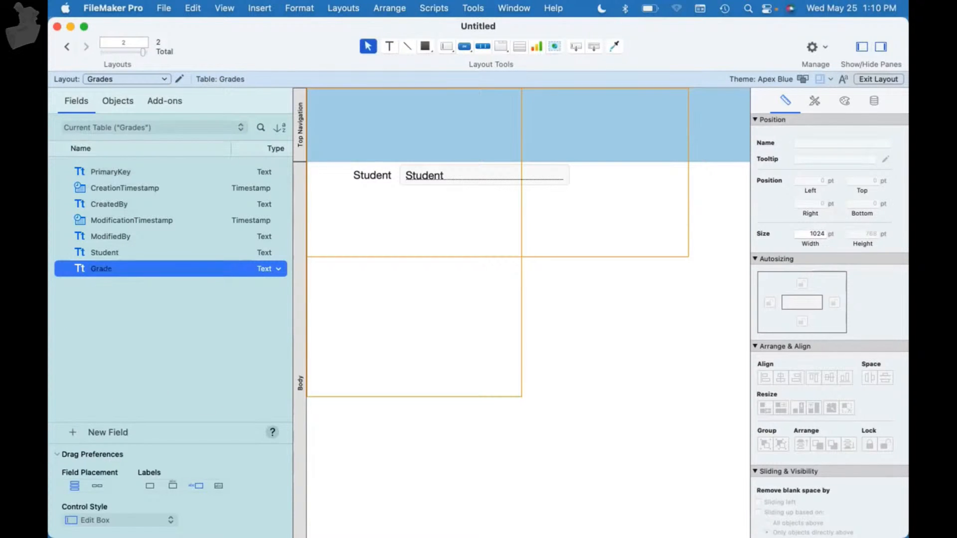
left_click_drag(100, 268, 455, 199)
key("super+b")
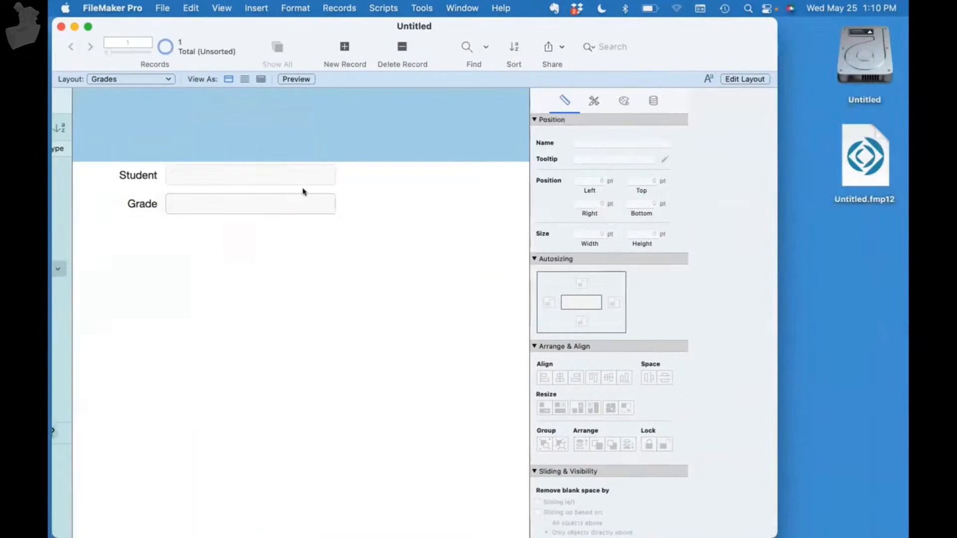
Step: Fill in the first Grades record with the student's name and a grade of 95, and commit it
left_click(193, 170)
type("J")
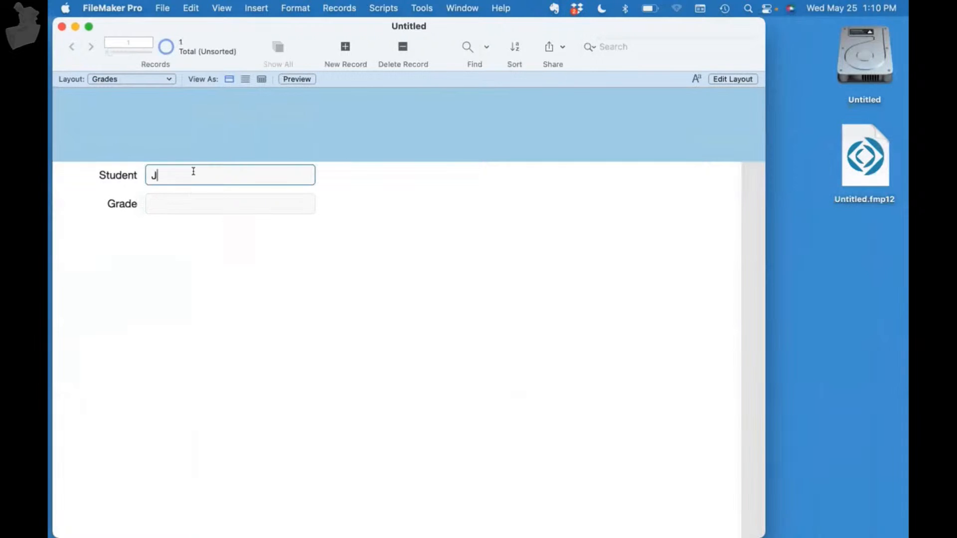
type("ohn")
key("Tab")
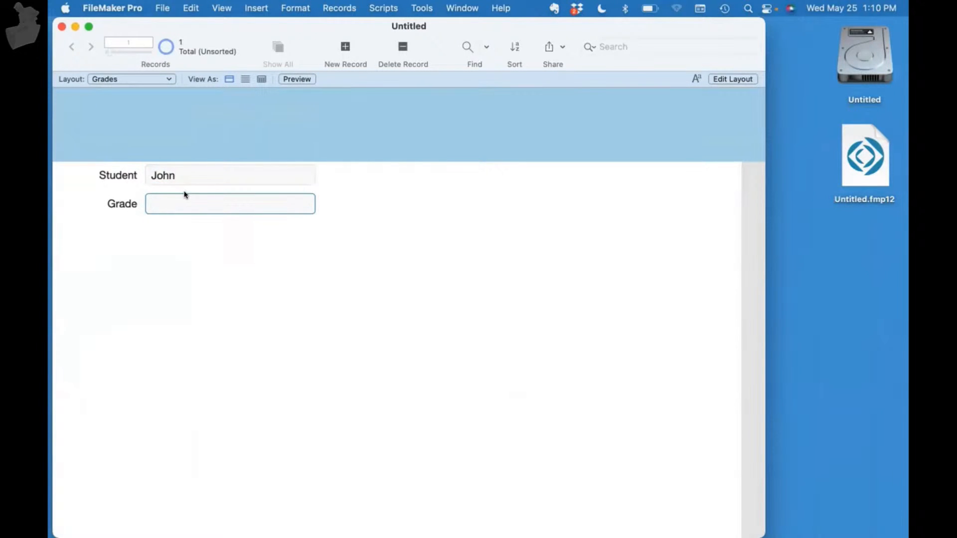
type("95")
left_click(192, 253)
Step: Add a second Grades record with another student's name and a grade of 90
key("super+n")
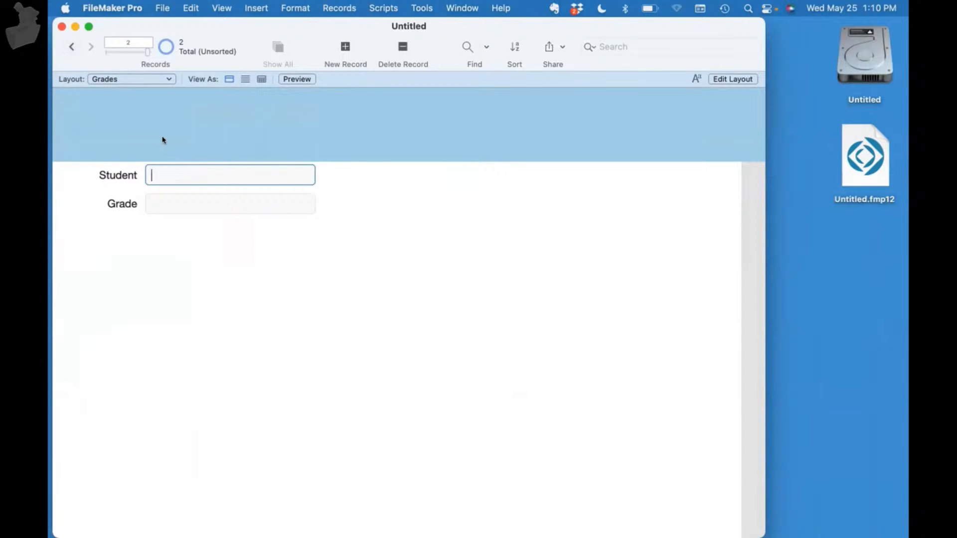
type("Bob")
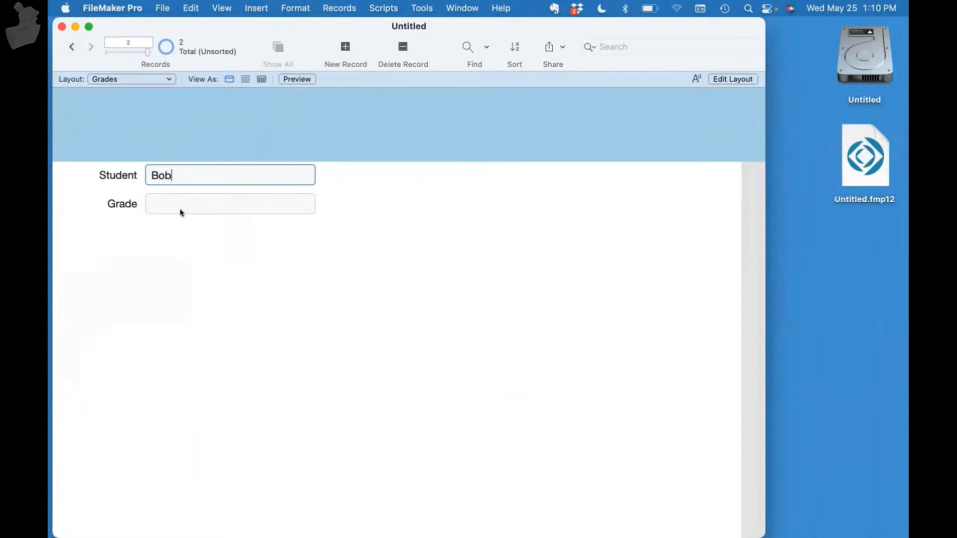
left_click(179, 199)
type("90")
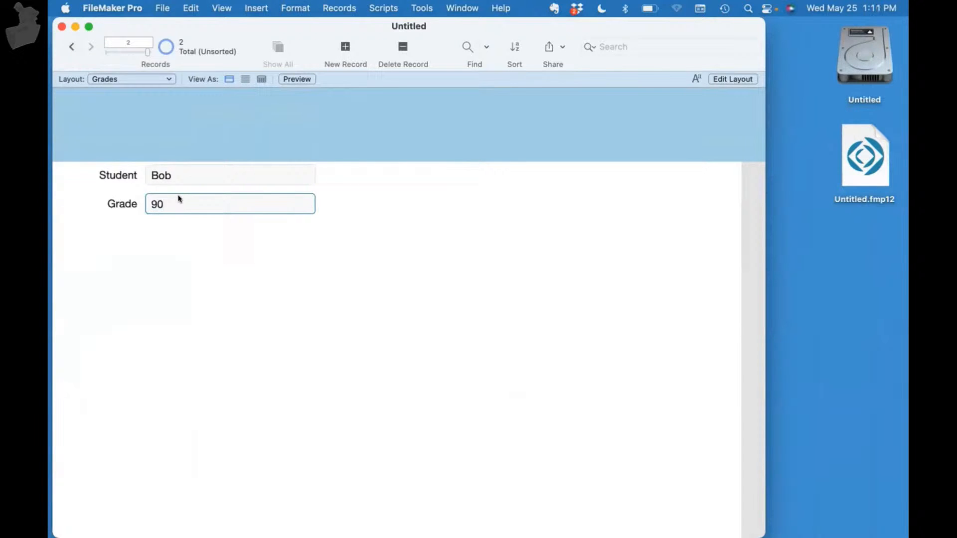
Step: Add a third Grades record with the remaining student's name and a grade of 96, and commit it
key("super+n")
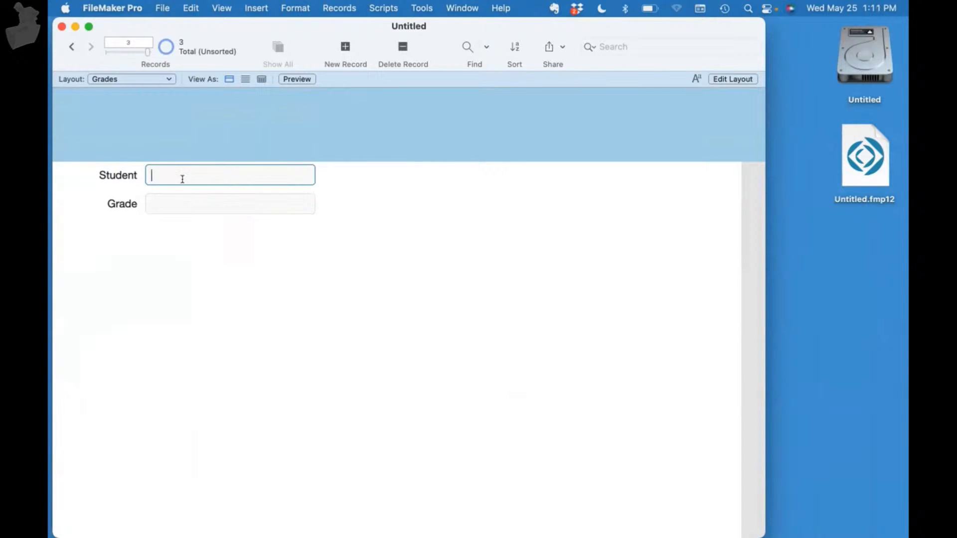
type("Joan")
left_click(190, 195)
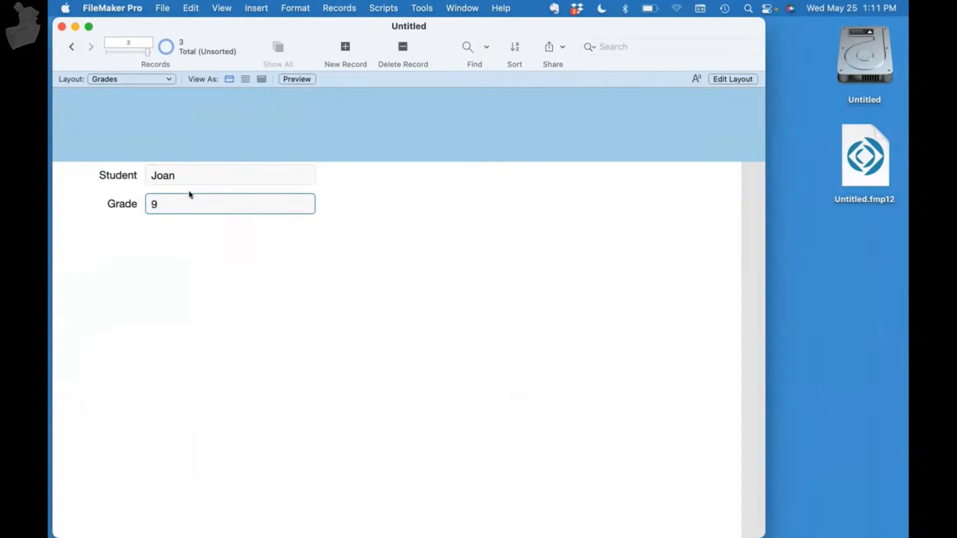
type("96")
left_click(259, 343)
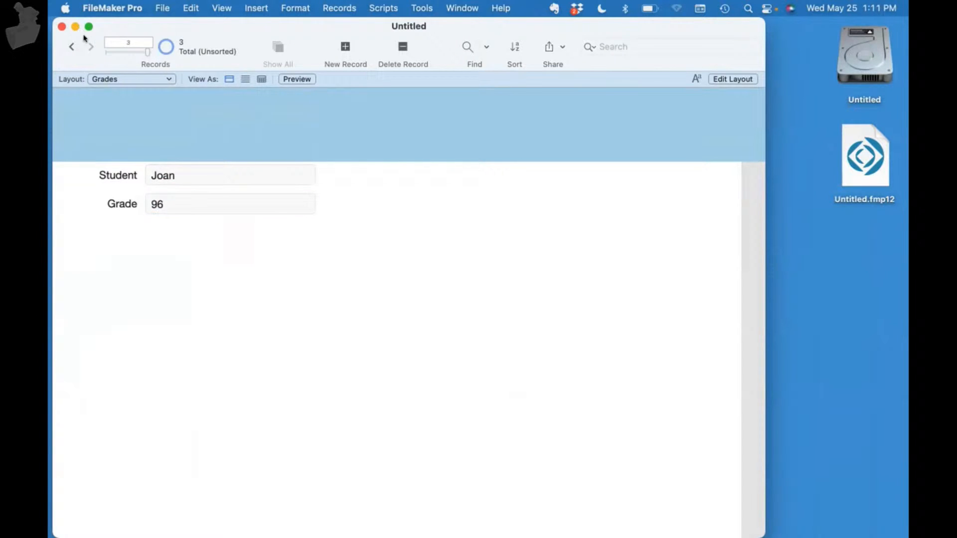
Step: Page back and forth through the Grades records and switch to the Untitled layout
left_click(73, 48)
left_click(73, 49)
left_click(88, 49)
left_click(88, 49)
left_click(106, 78)
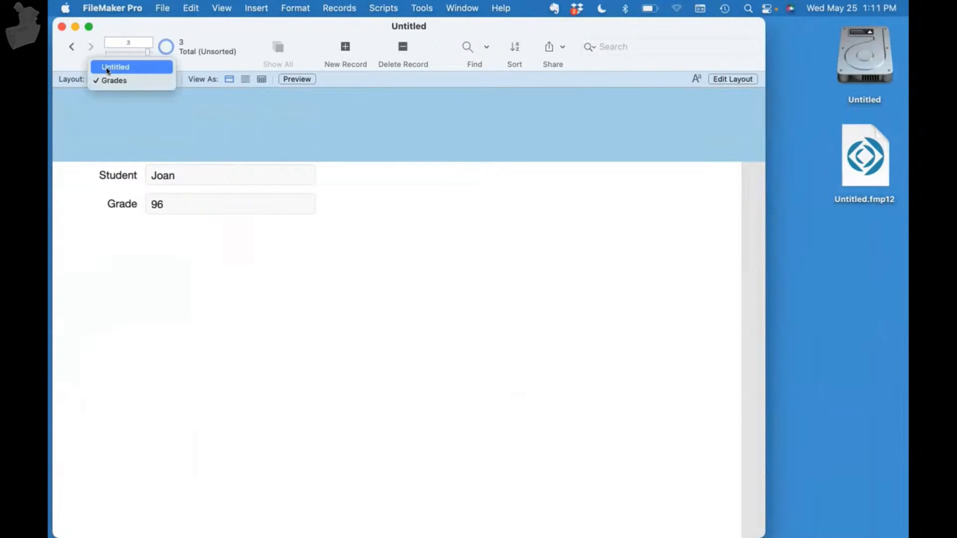
left_click(107, 65)
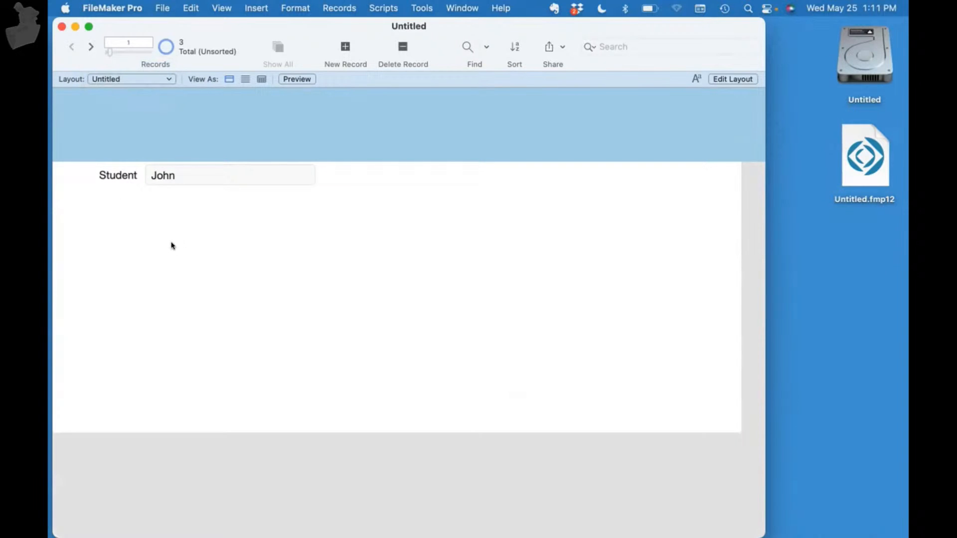
Step: Rename the Untitled layout as Students and return to Browse mode
key("super+l")
left_click(179, 78)
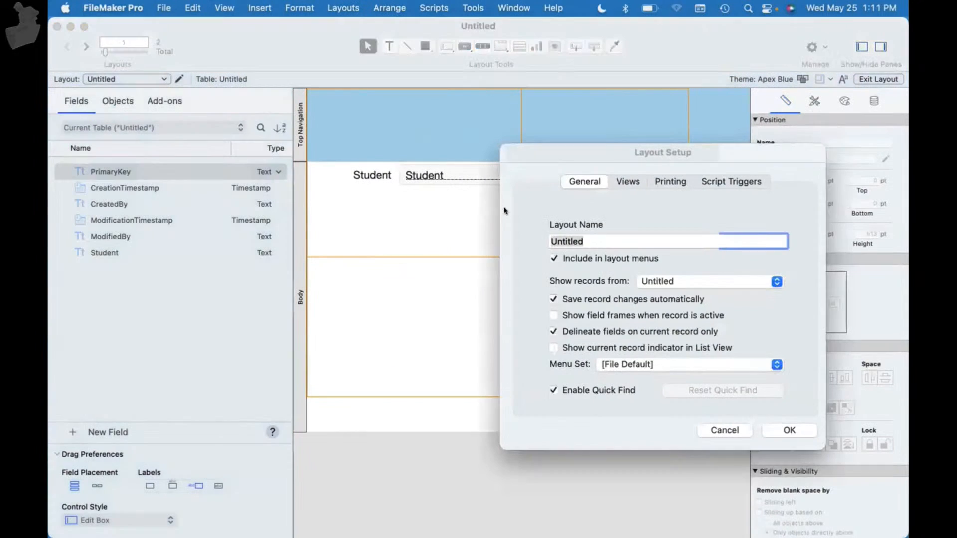
type("Stude")
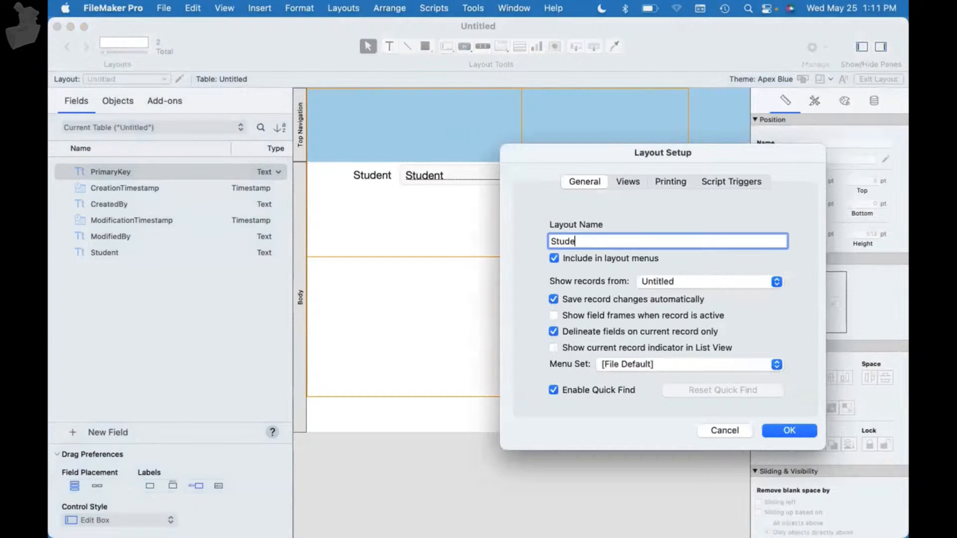
type("nts")
left_click(797, 432)
key("super+b")
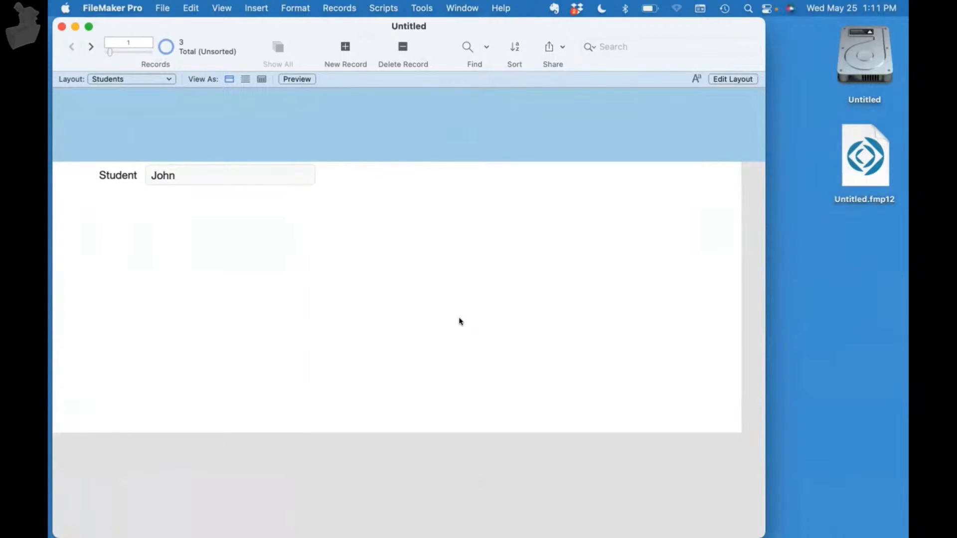
Step: Open the database's relationships graph and delete the Student table occurrence whose table is missing
left_click(162, 8)
mouse_move(203, 146)
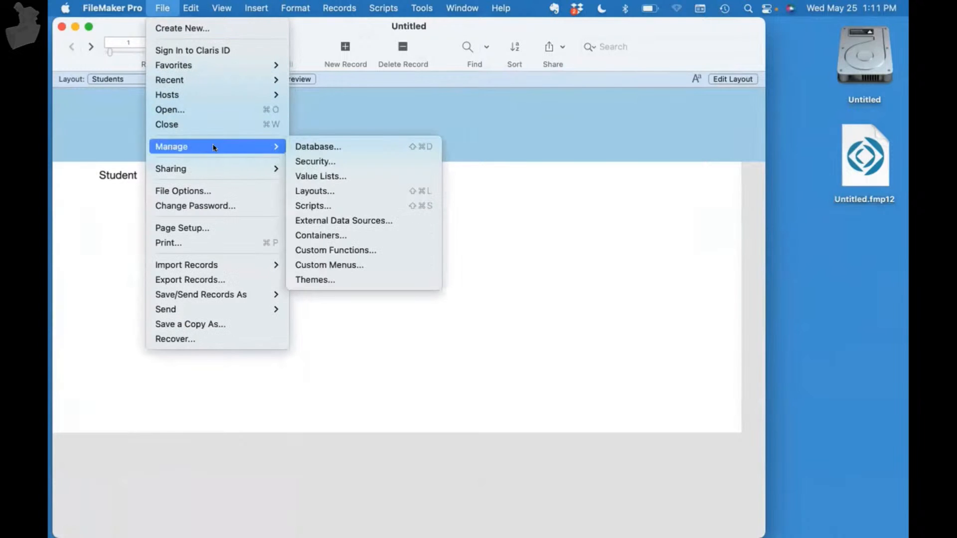
left_click(323, 146)
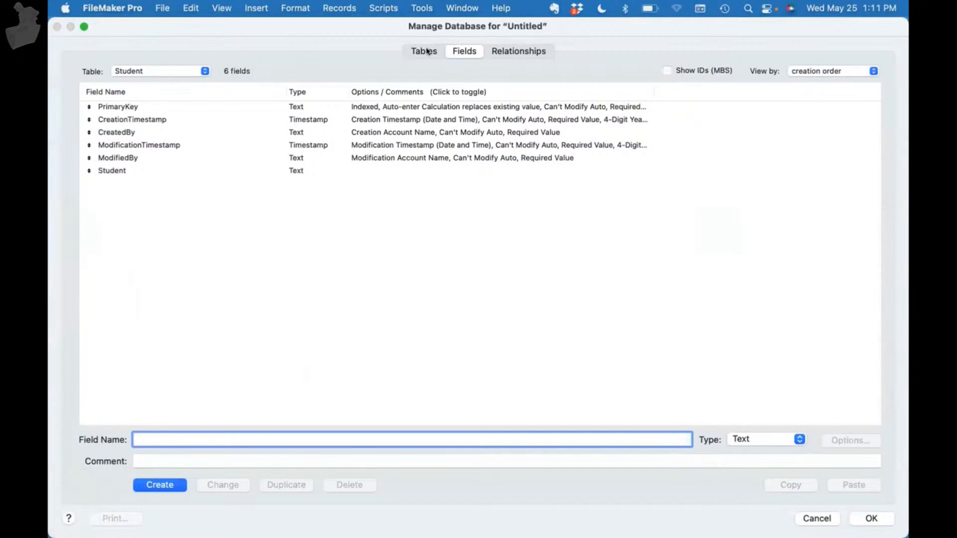
left_click(502, 50)
left_click(235, 112)
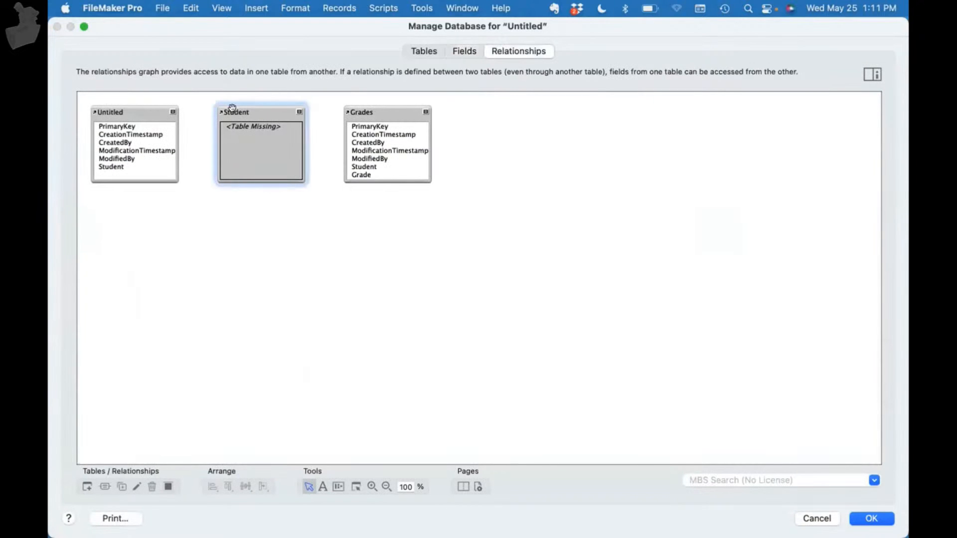
key("Delete")
left_click(603, 223)
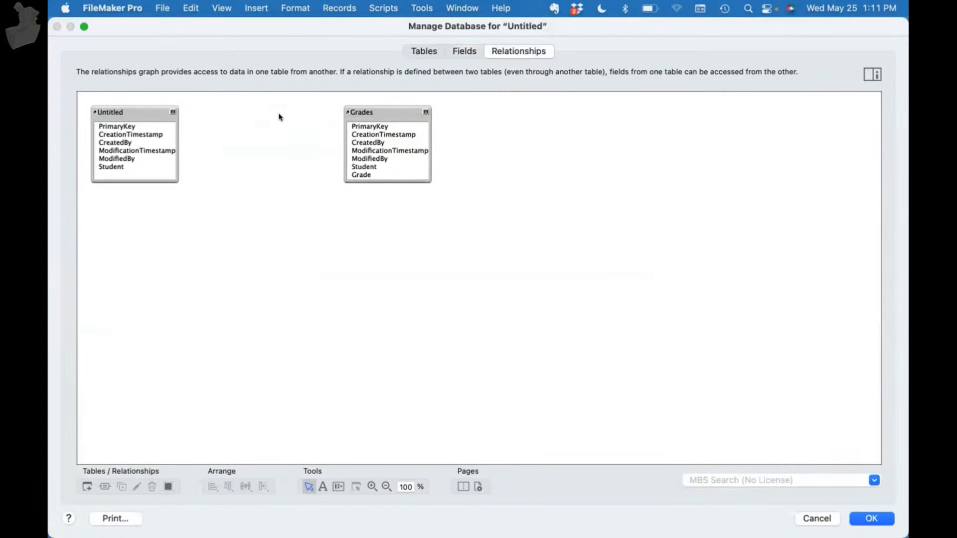
Step: Specify the Student table for the Untitled table occurrence and try to name the occurrence Student
double_click(141, 110)
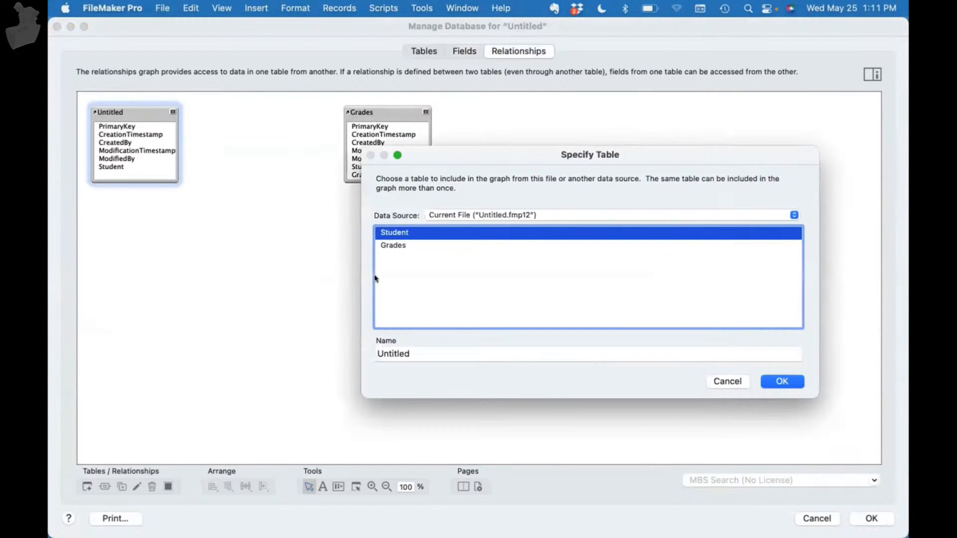
left_click(388, 245)
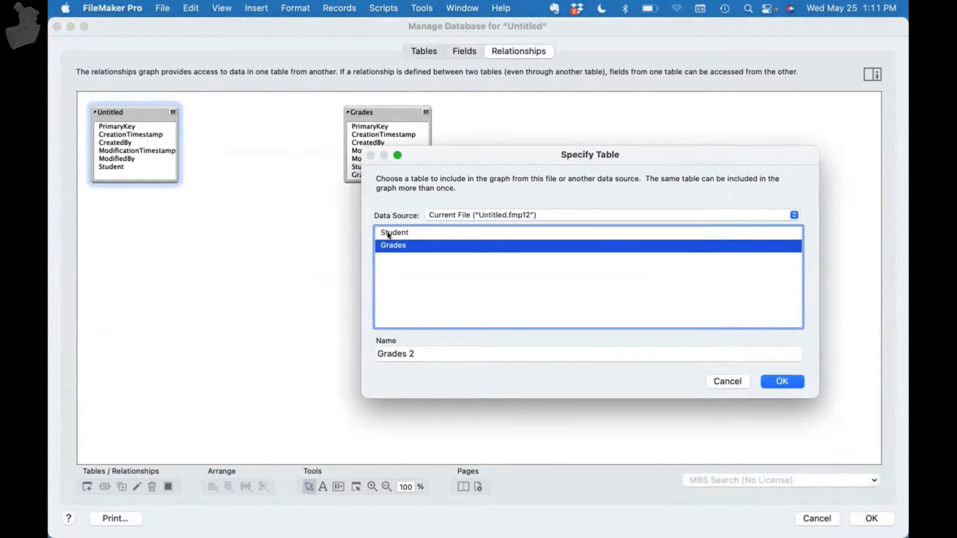
left_click(389, 233)
left_click_drag(503, 150, 254, 146)
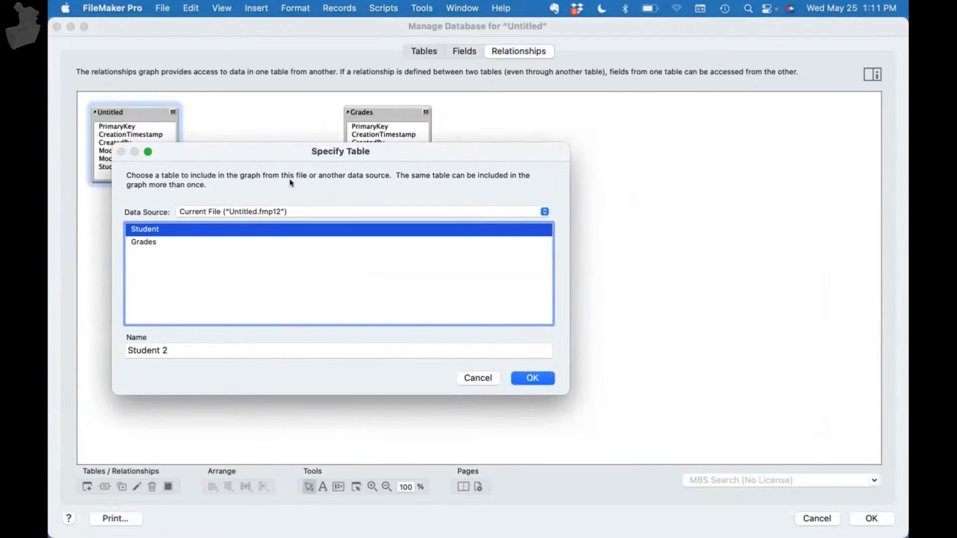
left_click(186, 349)
key("BackSpace")
key("BackSpace")
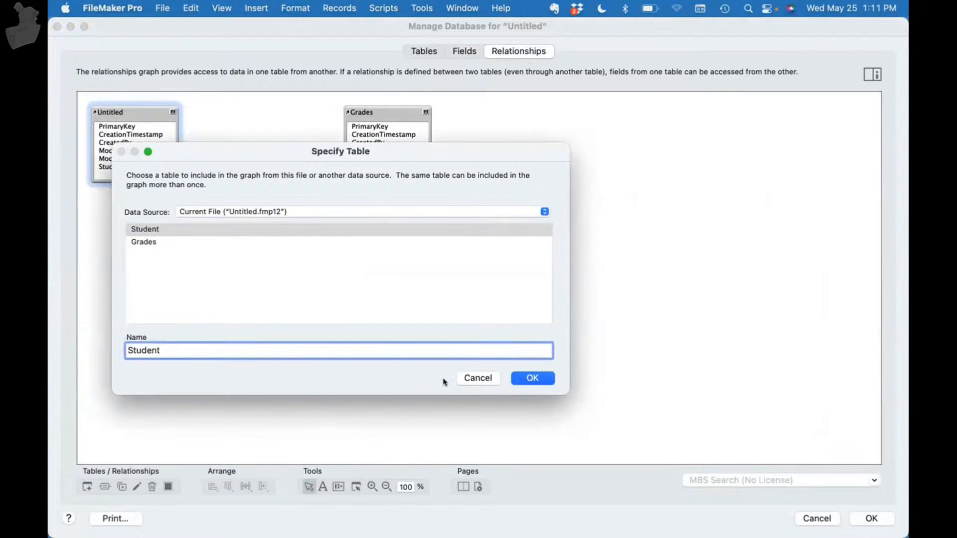
left_click(532, 378)
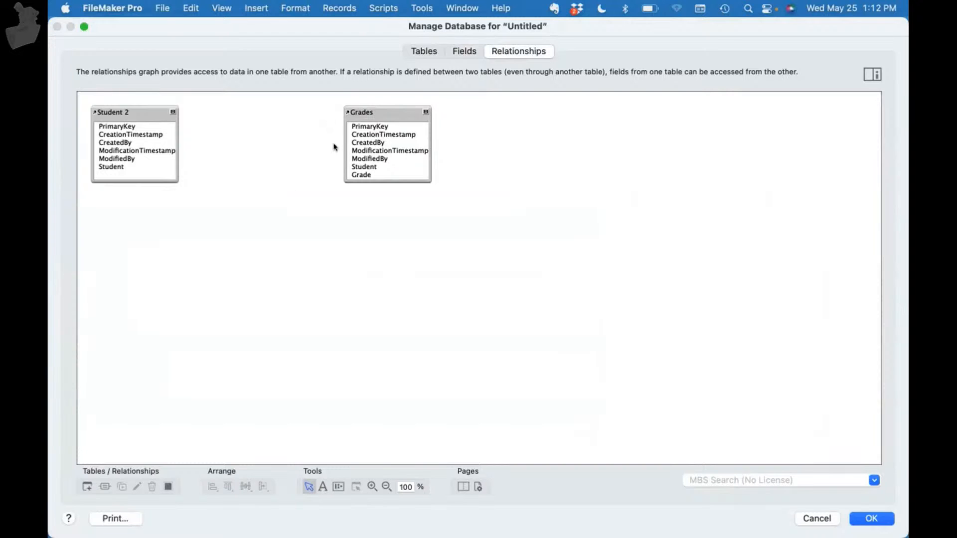
Step: Enlarge the Student 2 and Grades table occurrences and relate them through their Student fields, moving Grades slightly farther away
left_click_drag(345, 144, 261, 213)
left_click_drag(166, 181, 207, 193)
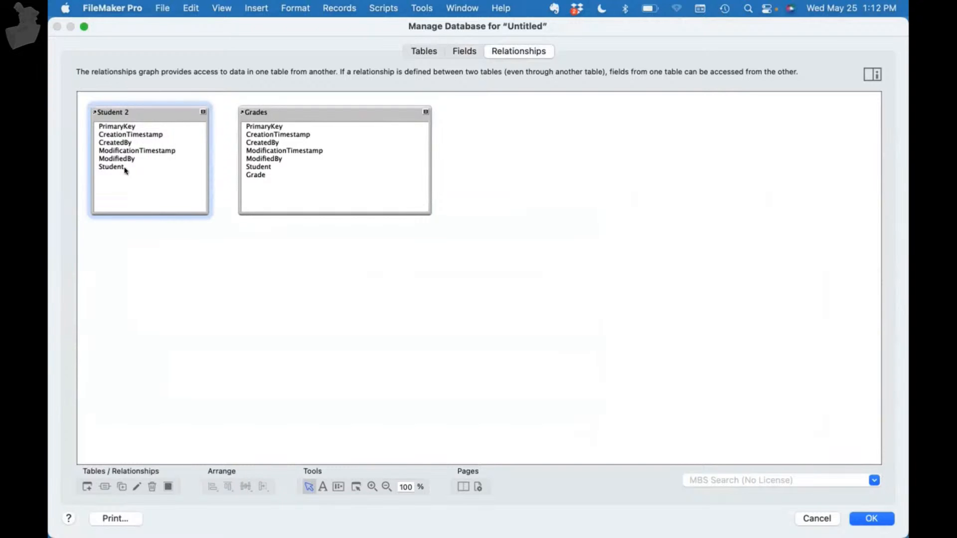
left_click_drag(125, 170, 250, 168)
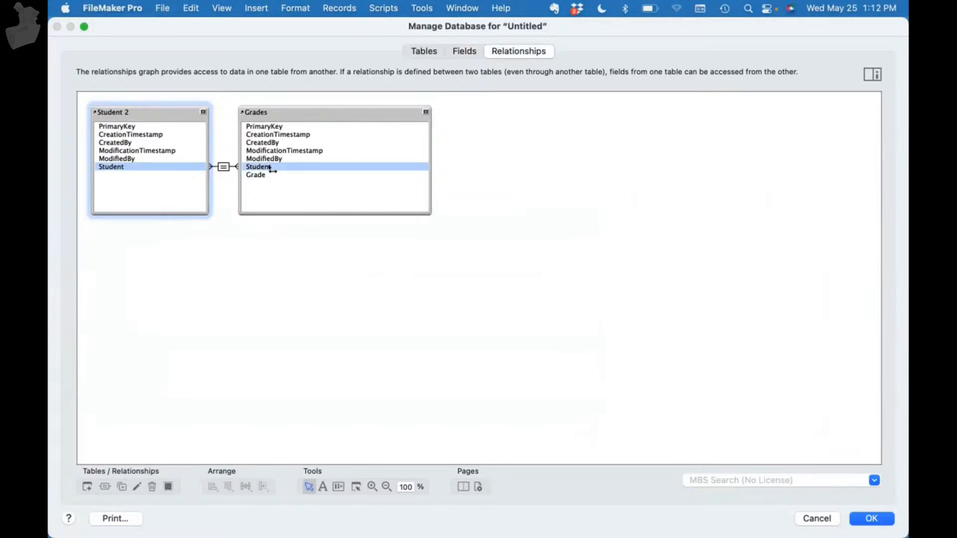
left_click_drag(245, 109, 287, 105)
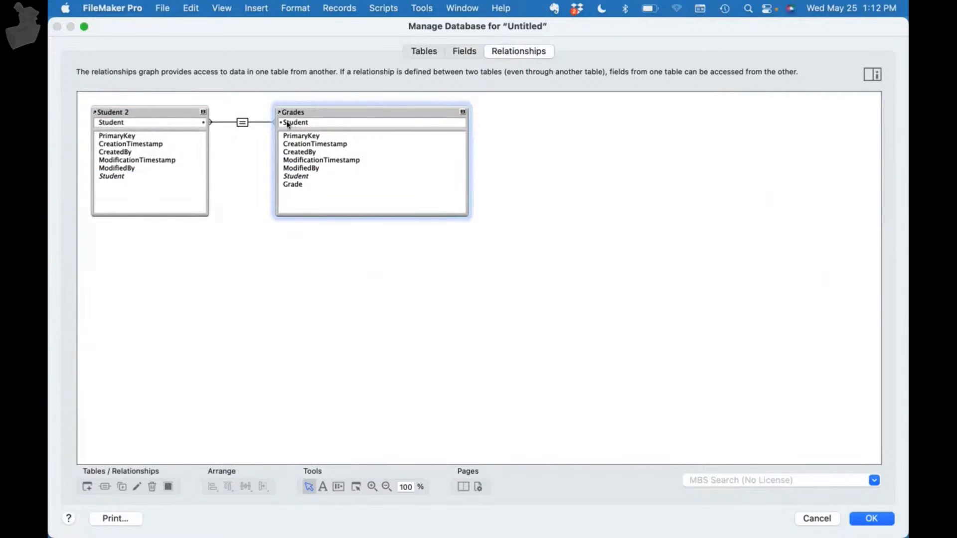
left_click_drag(150, 144, 239, 152)
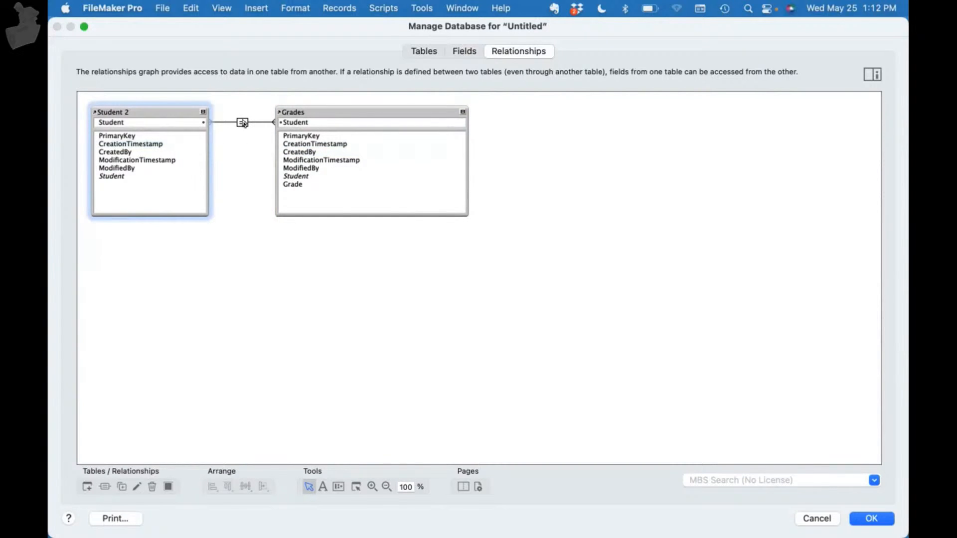
Step: Review the settings of the relationship between Student 2 and Grades
double_click(243, 122)
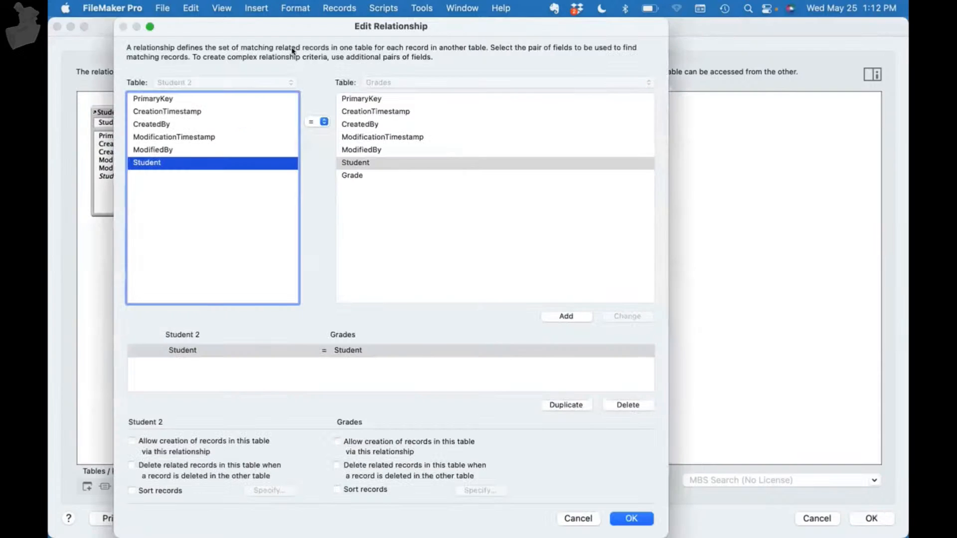
left_click_drag(223, 80, 214, 44)
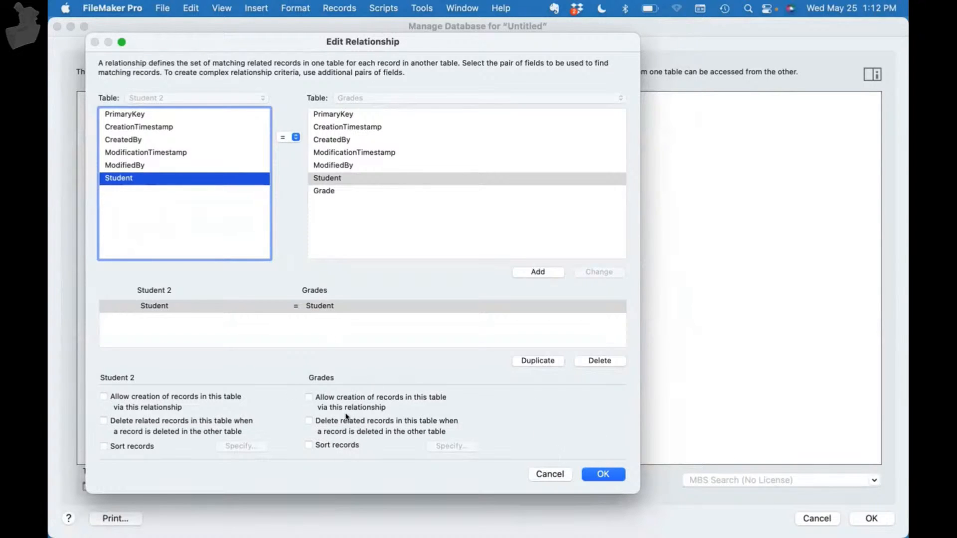
left_click(609, 473)
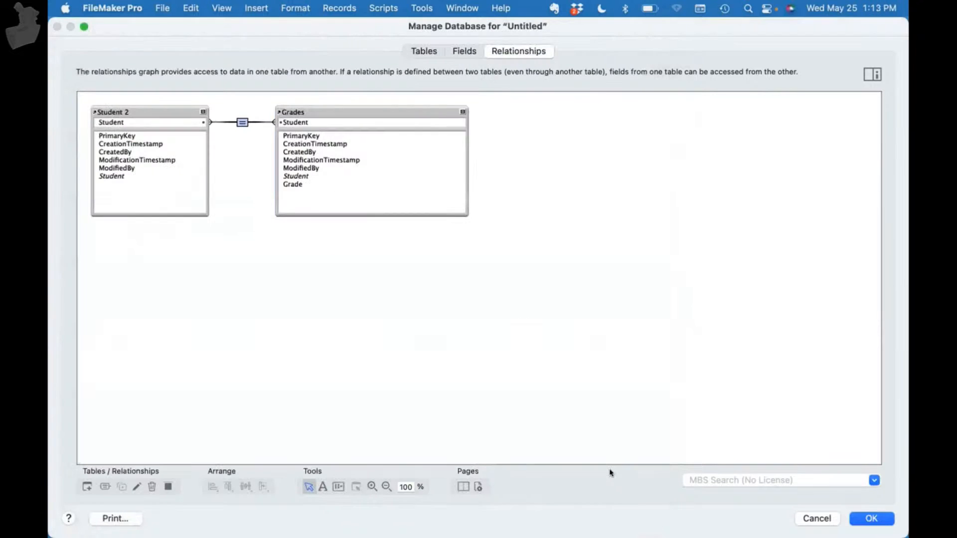
Step: Save the database definition and open the Students layout for editing
left_click(871, 518)
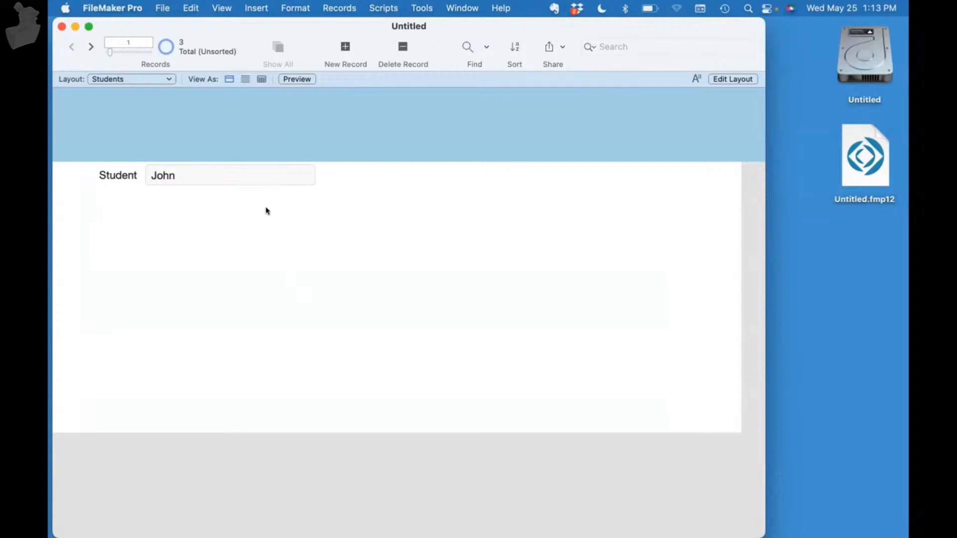
key("super+l")
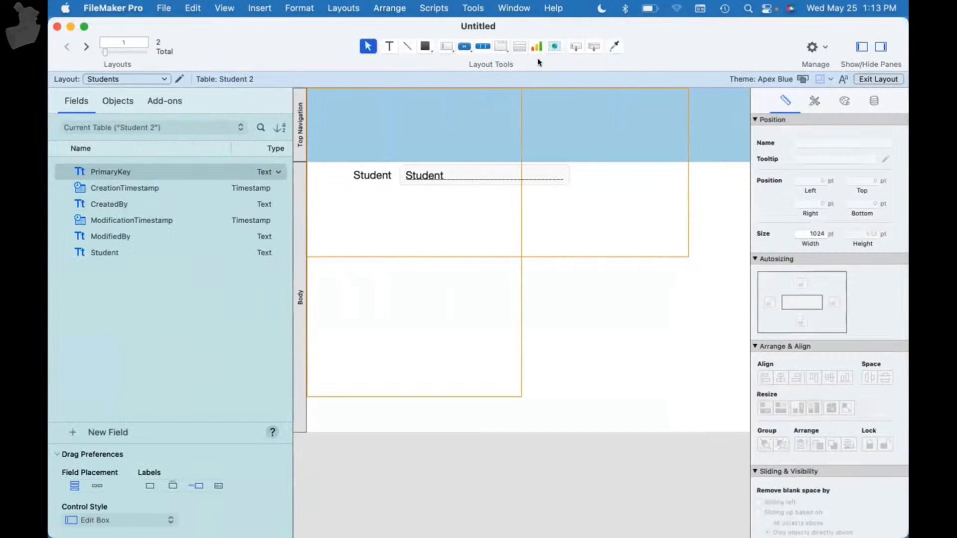
left_click(519, 47)
left_click_drag(377, 222, 394, 243)
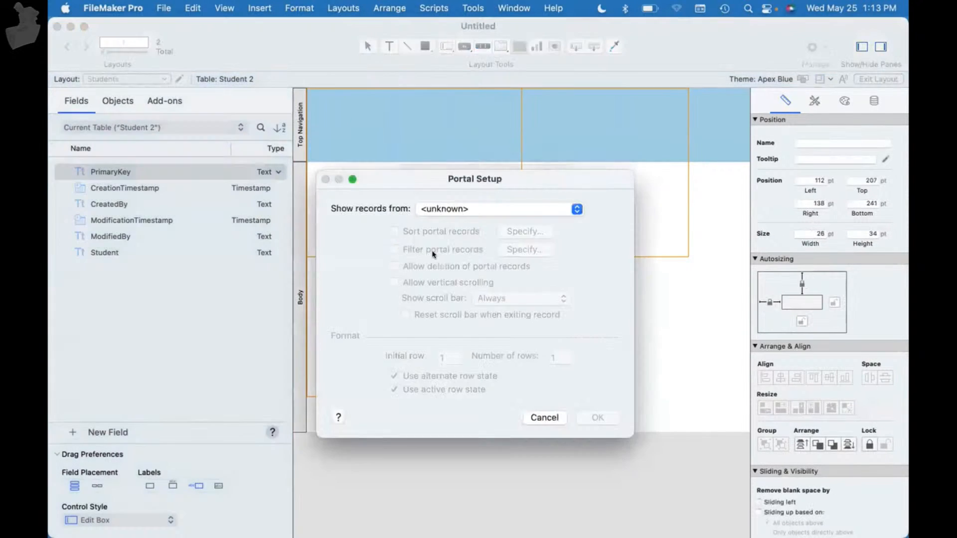
left_click(545, 417)
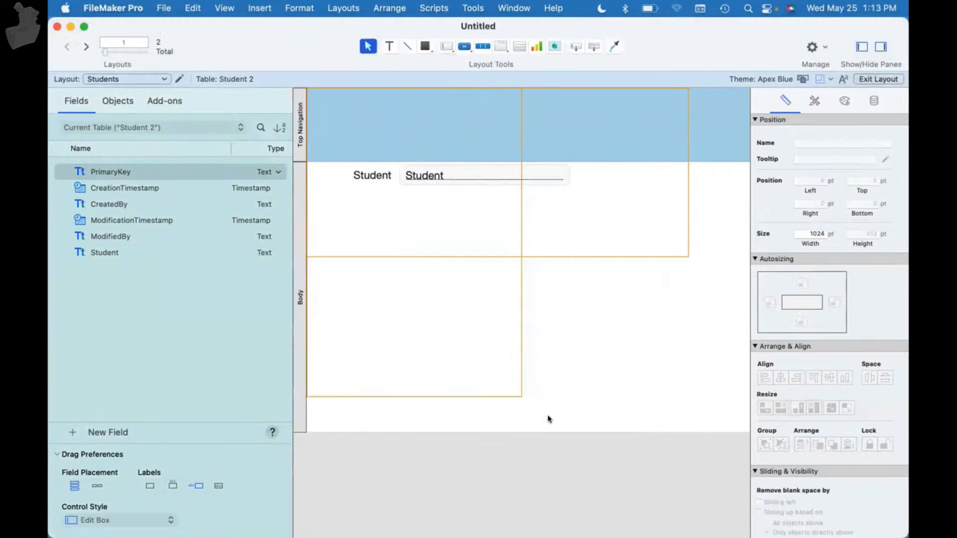
Step: Draw a portal about 332 pt wide below the Student field, showing records from Grades, and include the Grade field
left_click(519, 46)
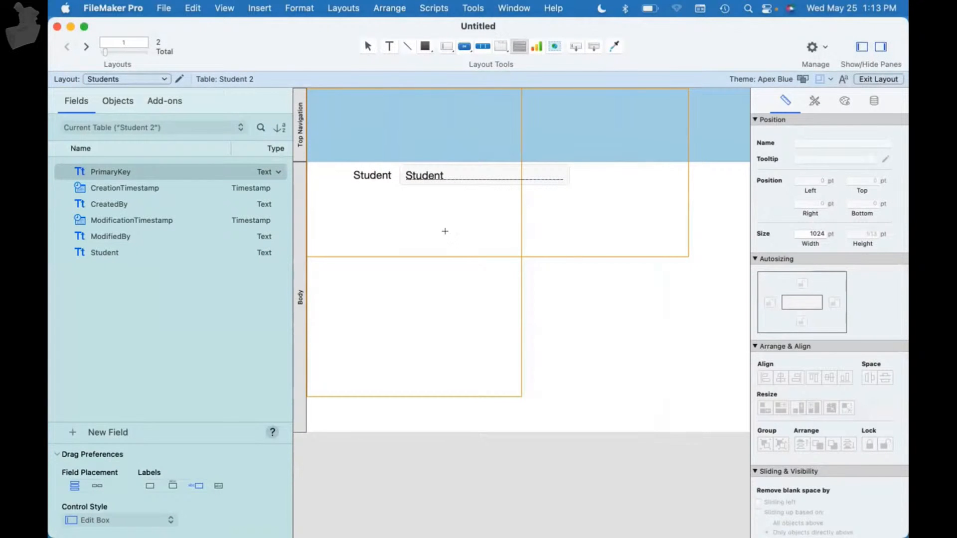
left_click_drag(397, 224, 605, 390)
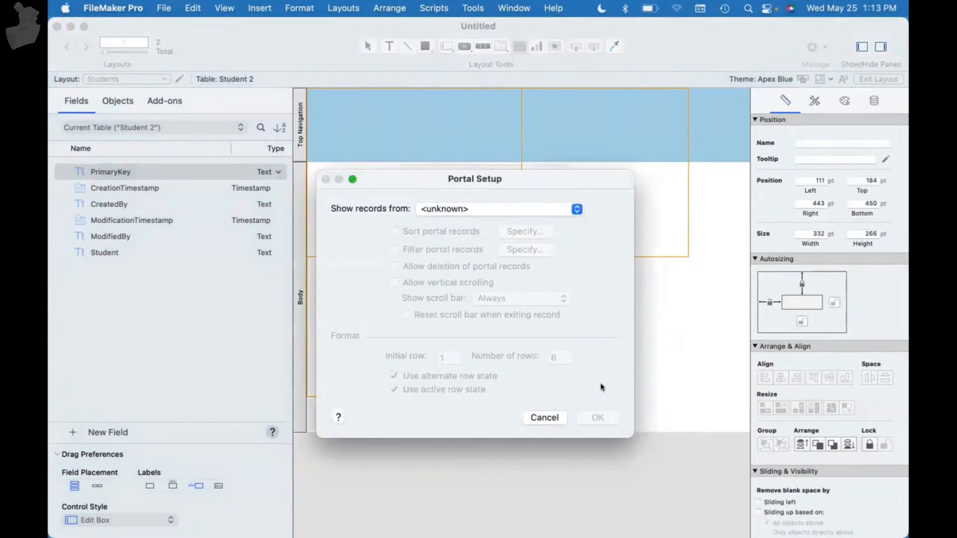
left_click(507, 215)
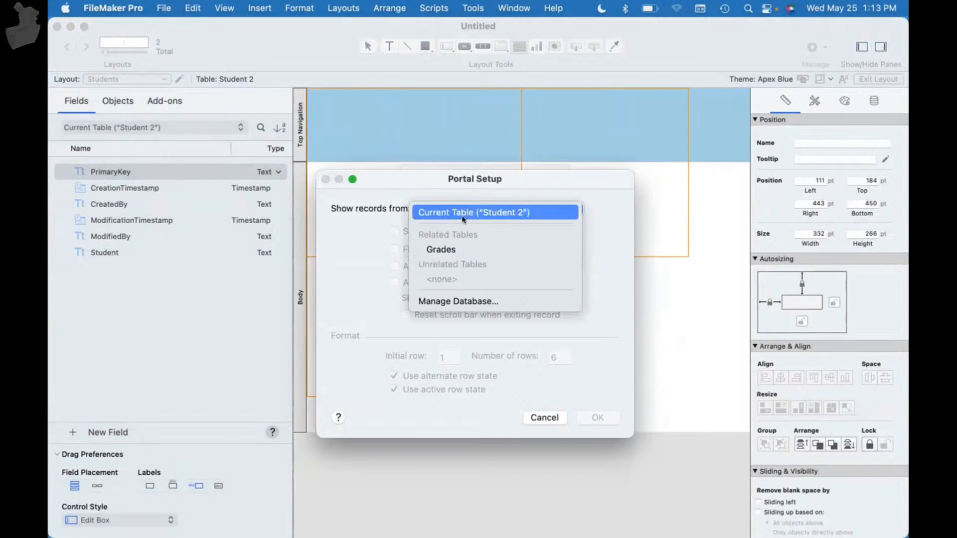
left_click(459, 251)
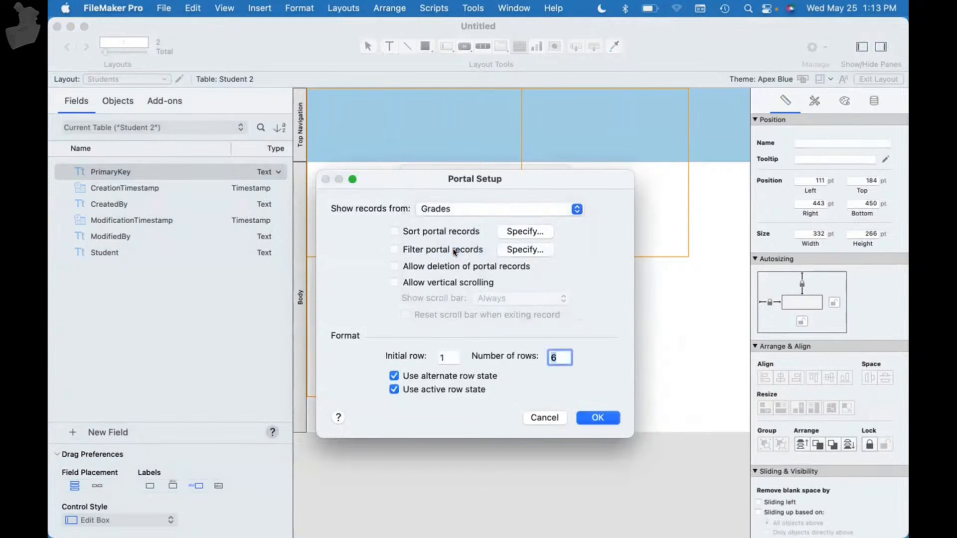
left_click(596, 417)
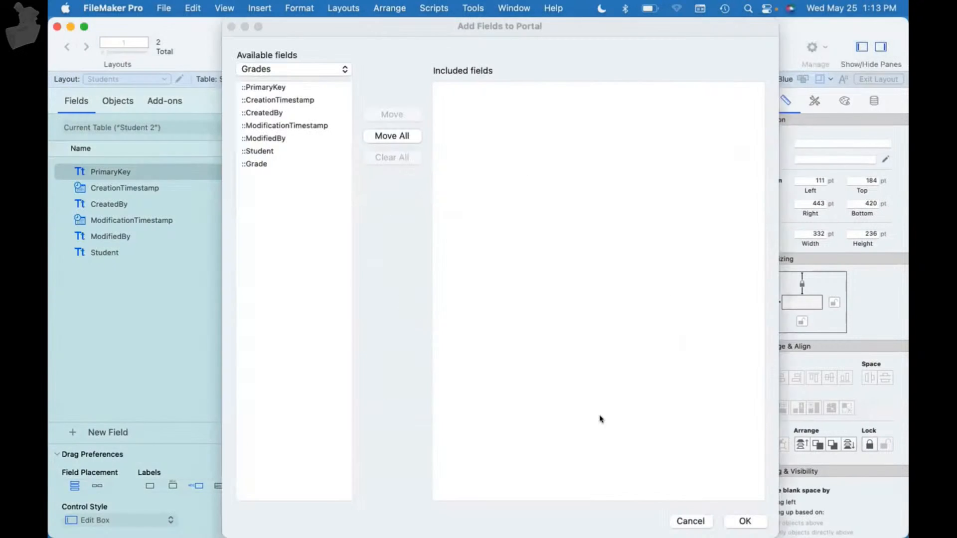
double_click(272, 165)
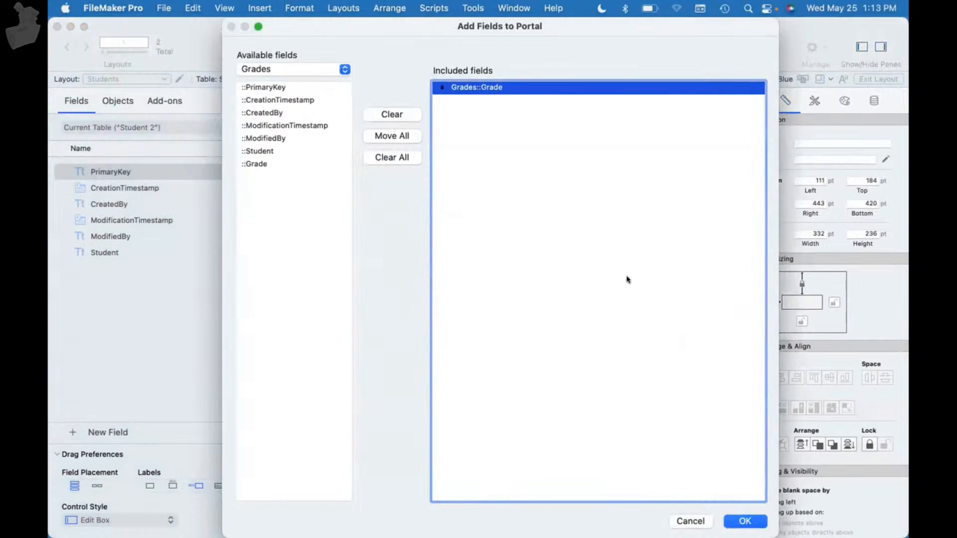
left_click(743, 519)
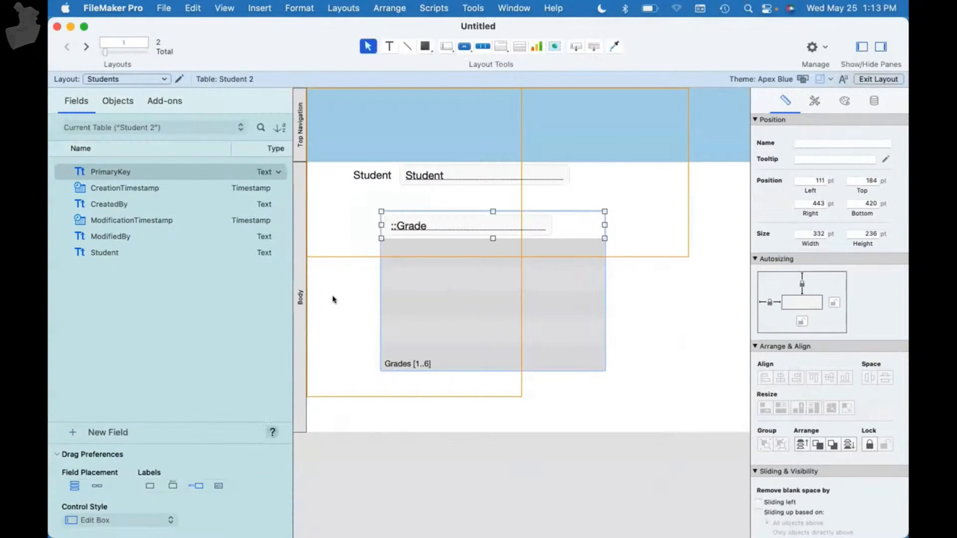
Step: Switch the Students layout to Browse mode and fit the window to the layout size
key("super+b")
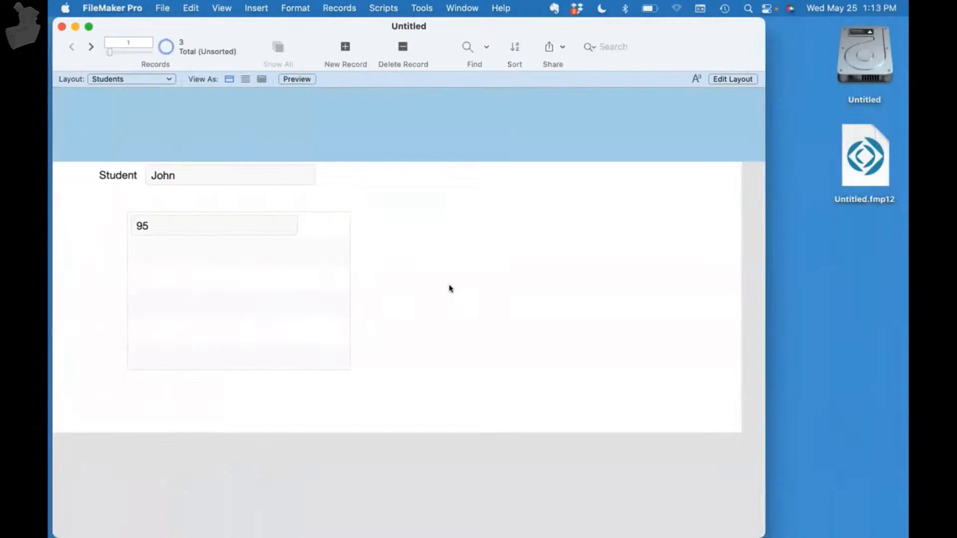
left_click_drag(190, 26, 236, 22)
double_click(248, 25)
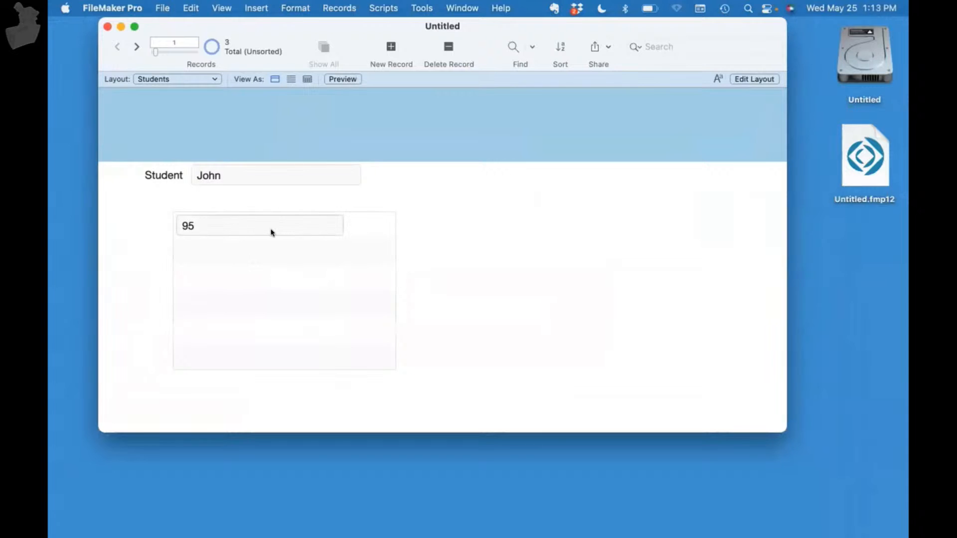
Step: Step back and forth through the Students records to compare the related grades in the portal
left_click(137, 47)
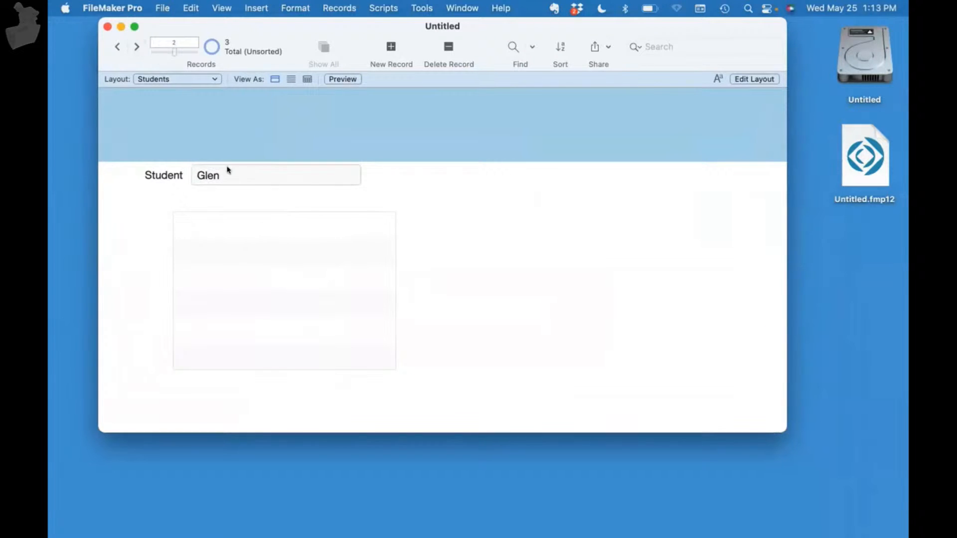
left_click(137, 47)
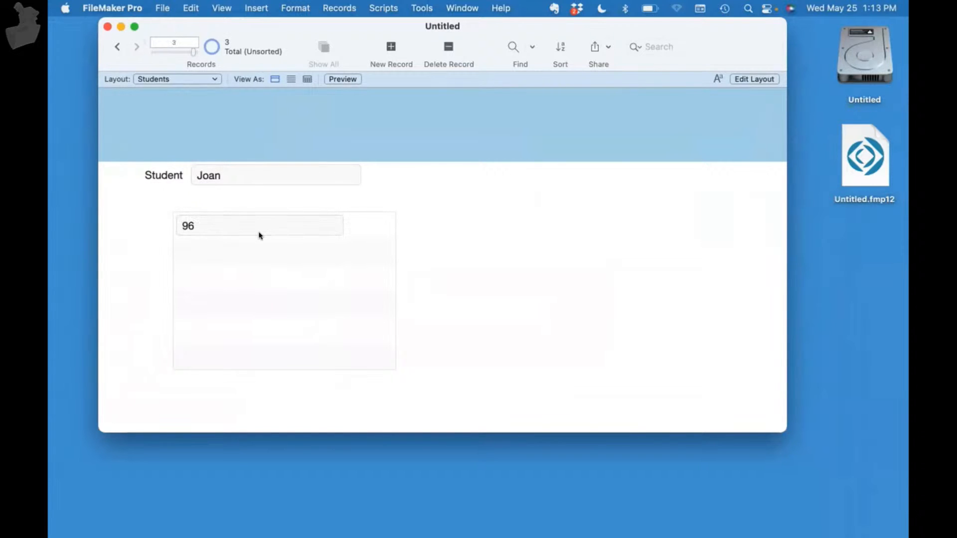
left_click(116, 48)
left_click(115, 48)
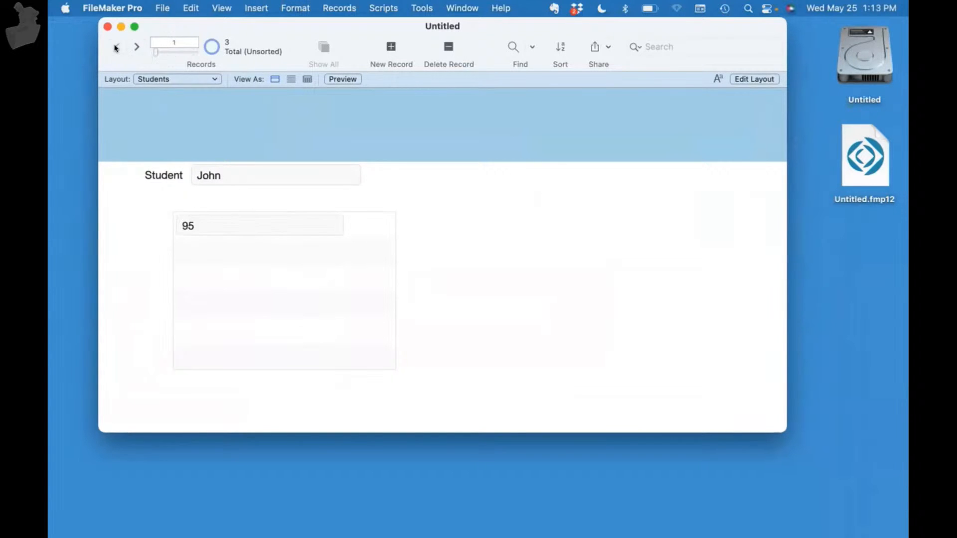
left_click(137, 47)
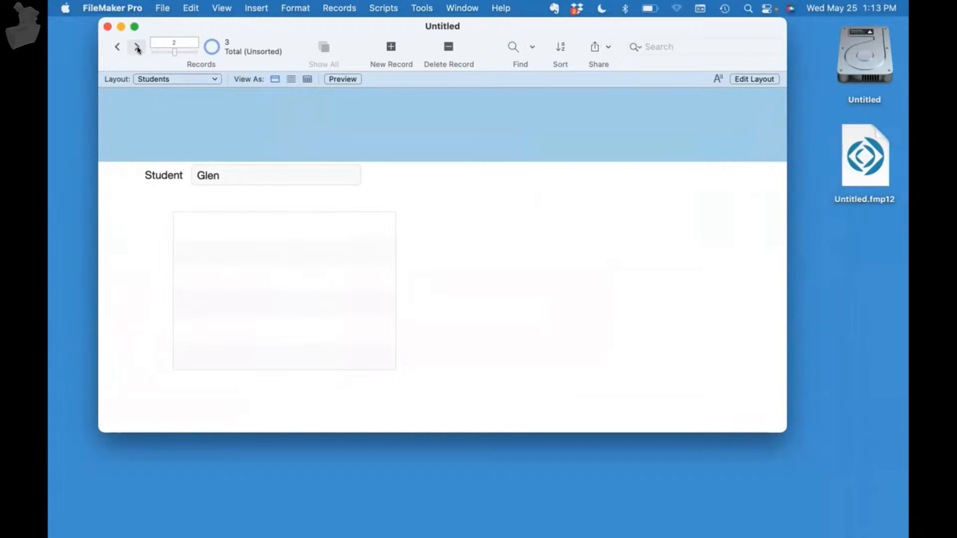
left_click(117, 47)
left_click(137, 48)
left_click(117, 47)
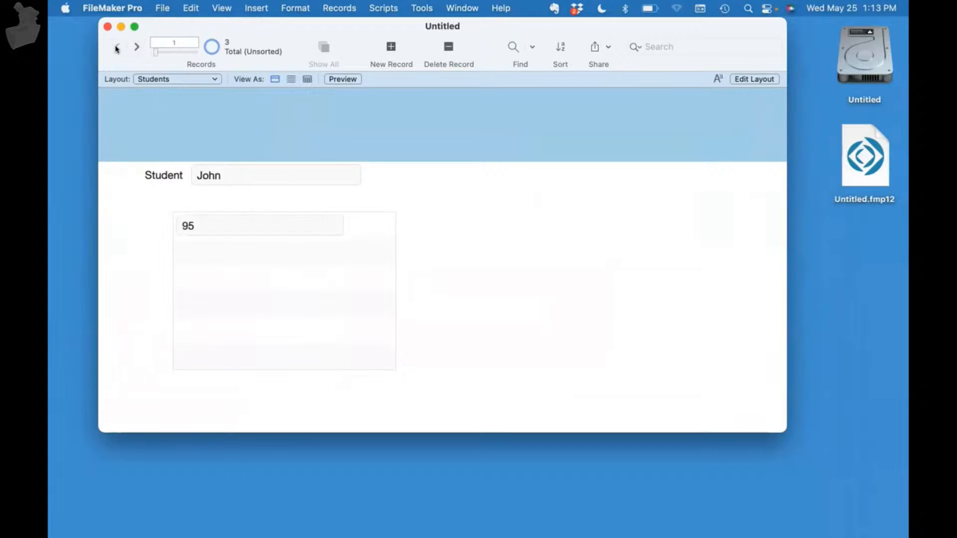
Step: Narrow the Students layout to about 489 pt and fit the window to it in Browse mode
left_click_drag(265, 26, 215, 26)
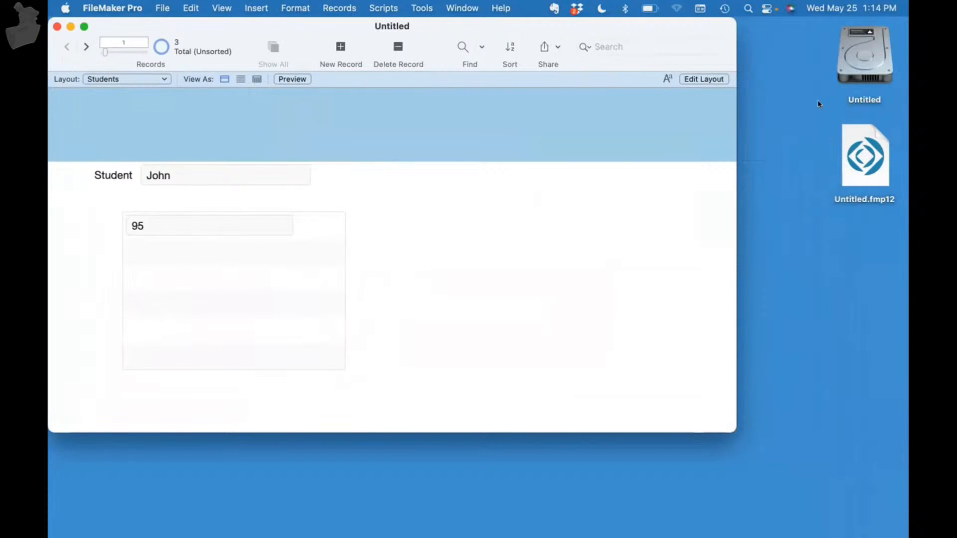
key("super+l")
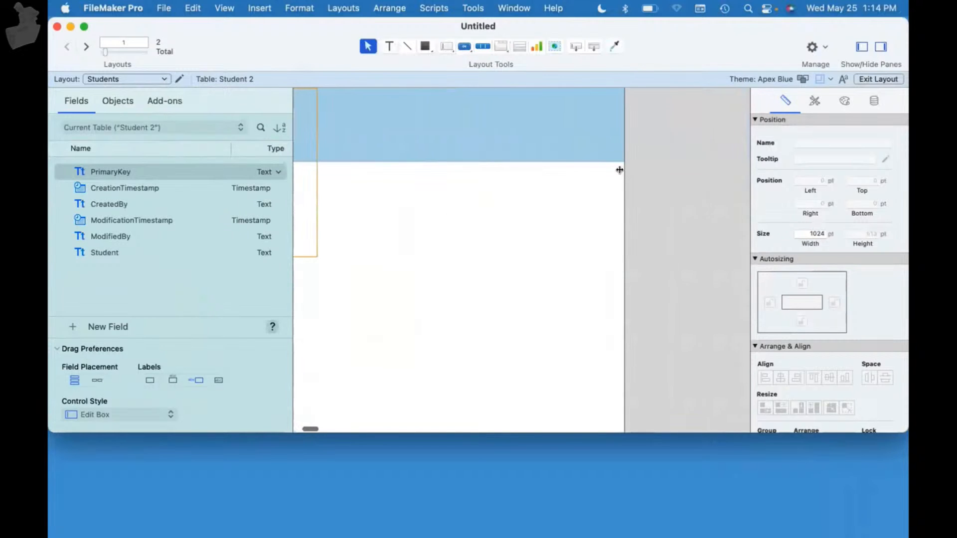
left_click_drag(623, 172, 412, 278)
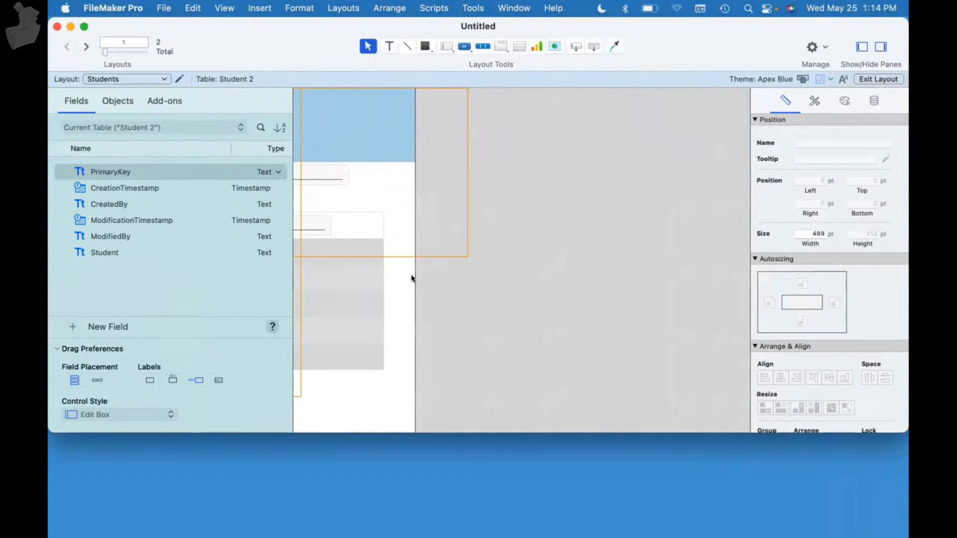
key("super+b")
double_click(206, 23)
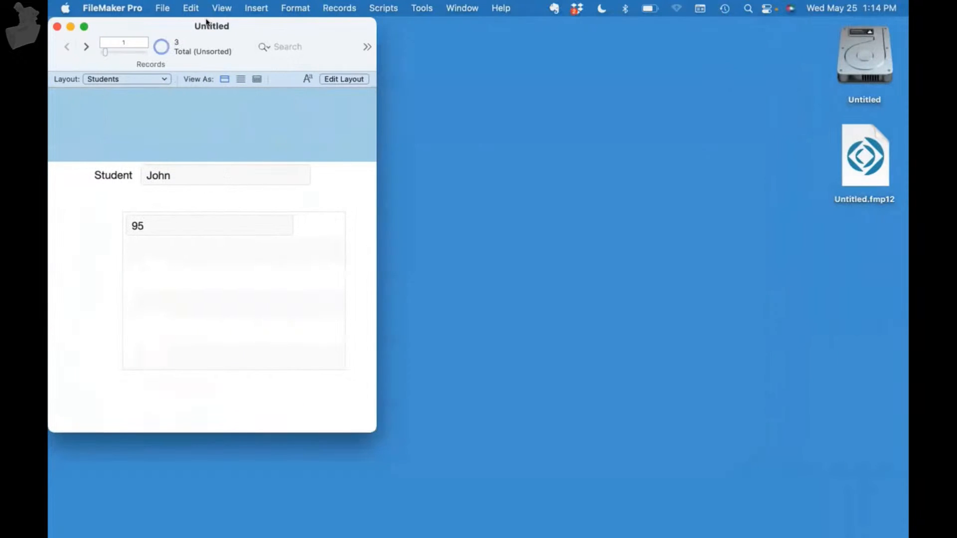
Step: Open a second window of the database and switch it to the Grades layout
left_click(451, 7)
left_click(466, 27)
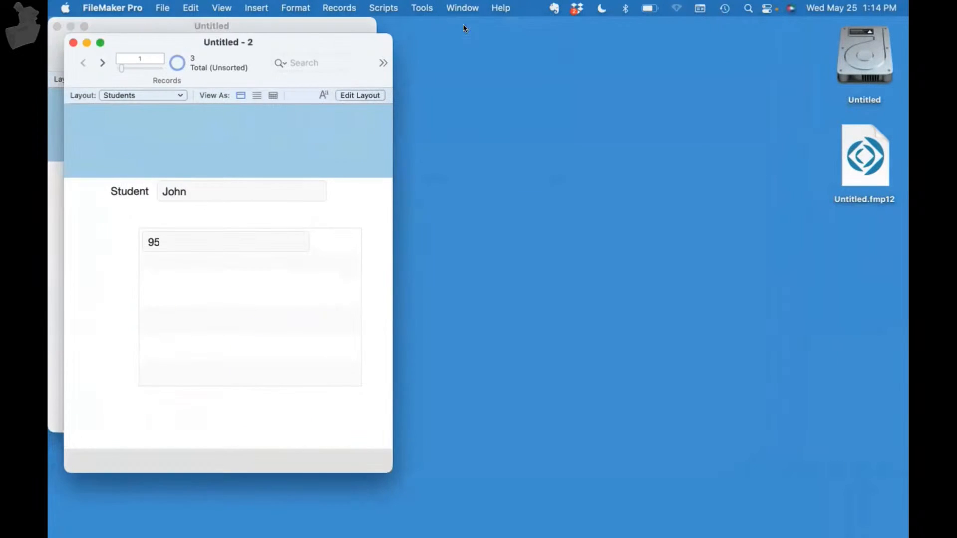
left_click(138, 95)
left_click(125, 110)
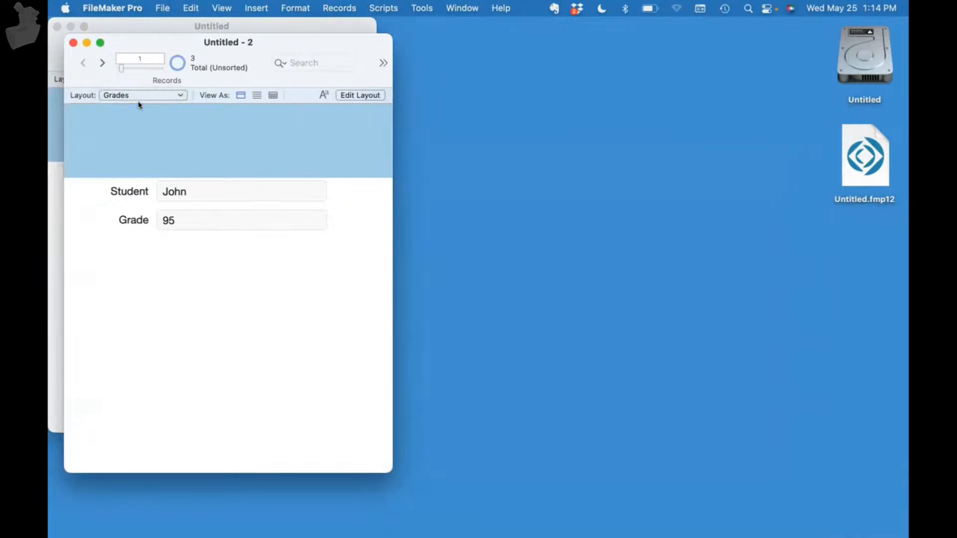
Step: Place the Grades window directly beside the Students window and show its records in Table view
left_click_drag(129, 46, 454, 44)
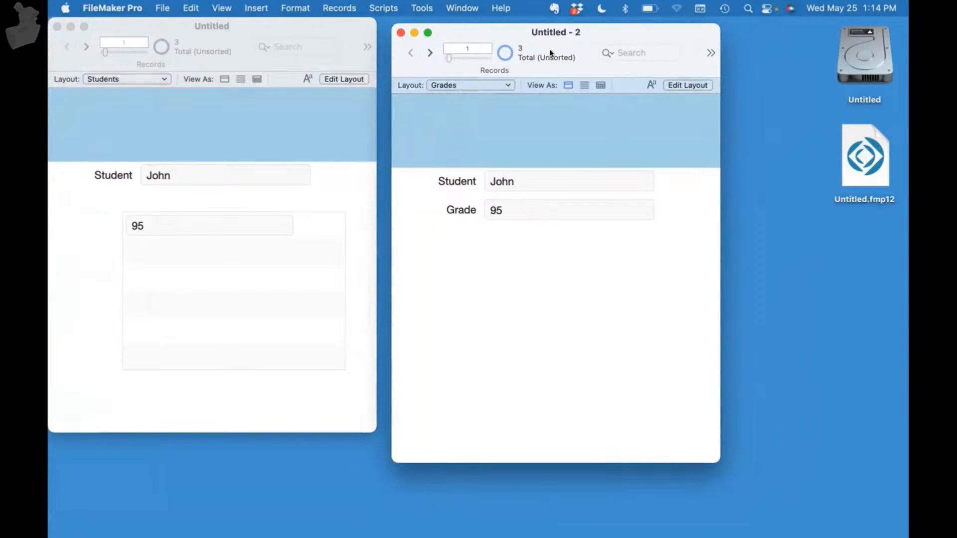
left_click_drag(627, 28, 615, 20)
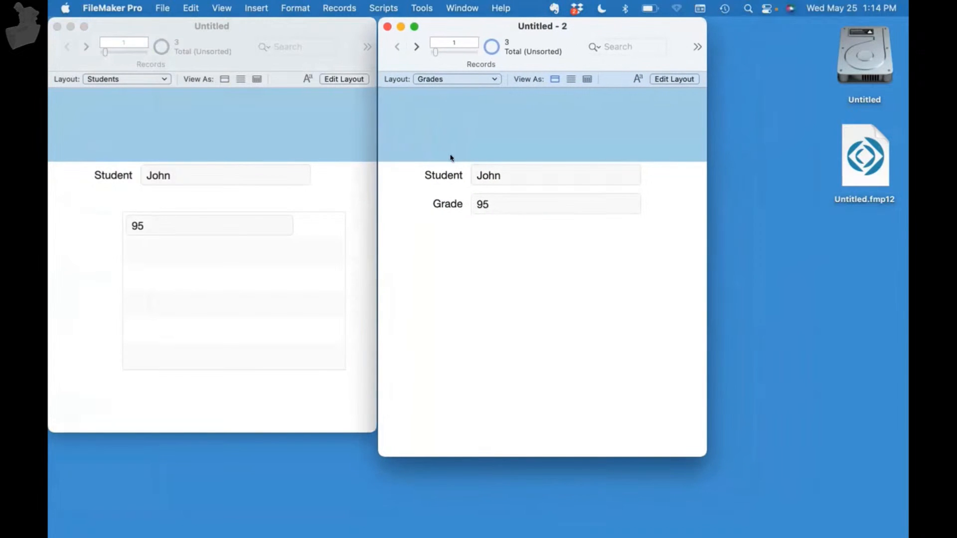
left_click(587, 78)
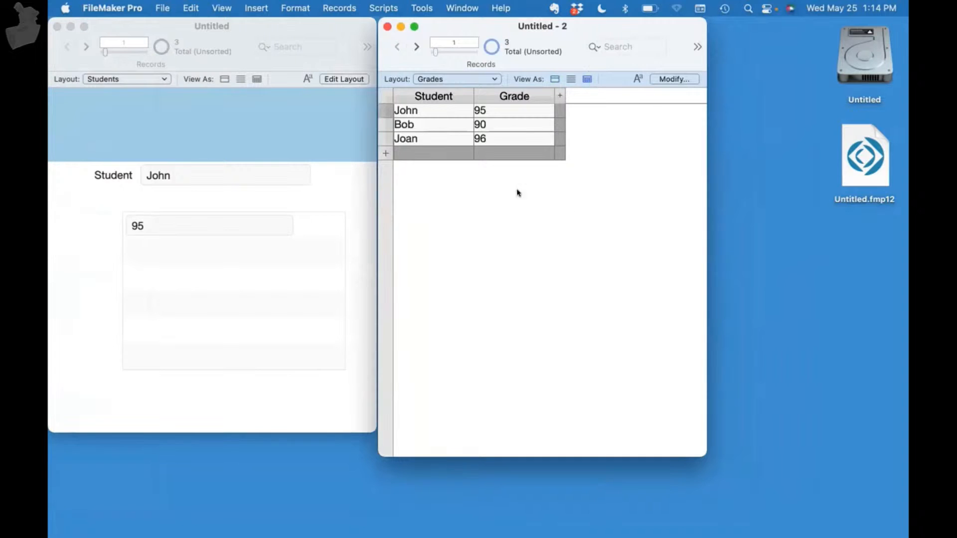
Step: Go through the Students records and compare each portal with the Grades table, ending on the first record
left_click(277, 206)
left_click(86, 47)
left_click(86, 47)
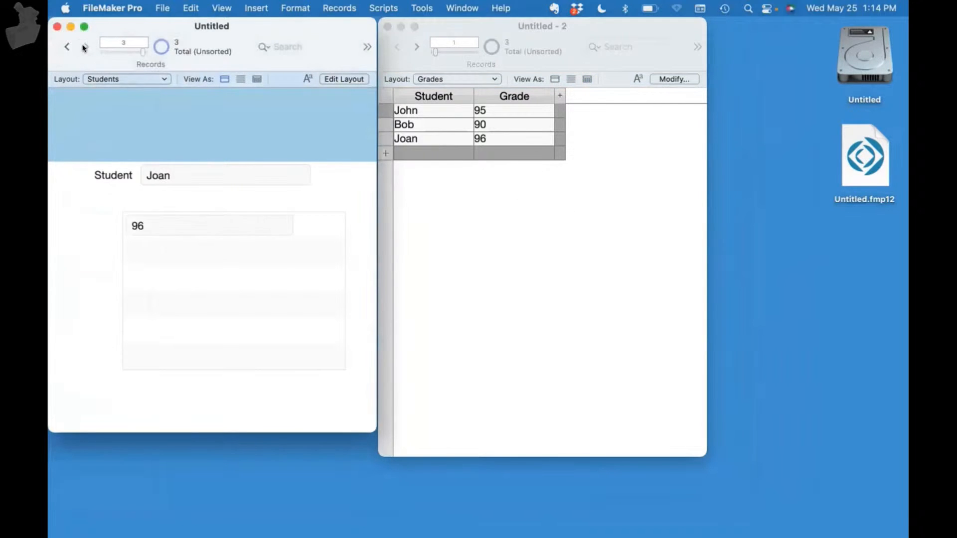
left_click(595, 233)
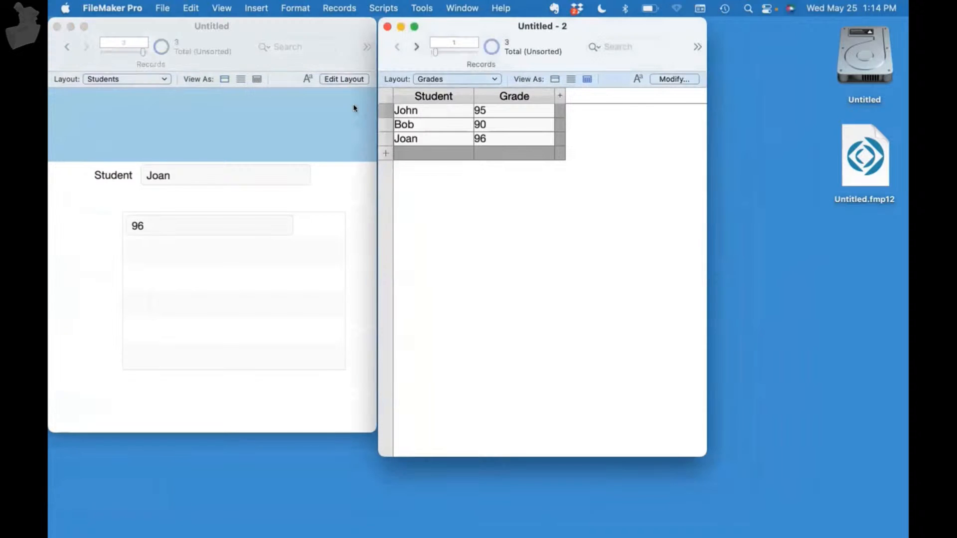
left_click(67, 47)
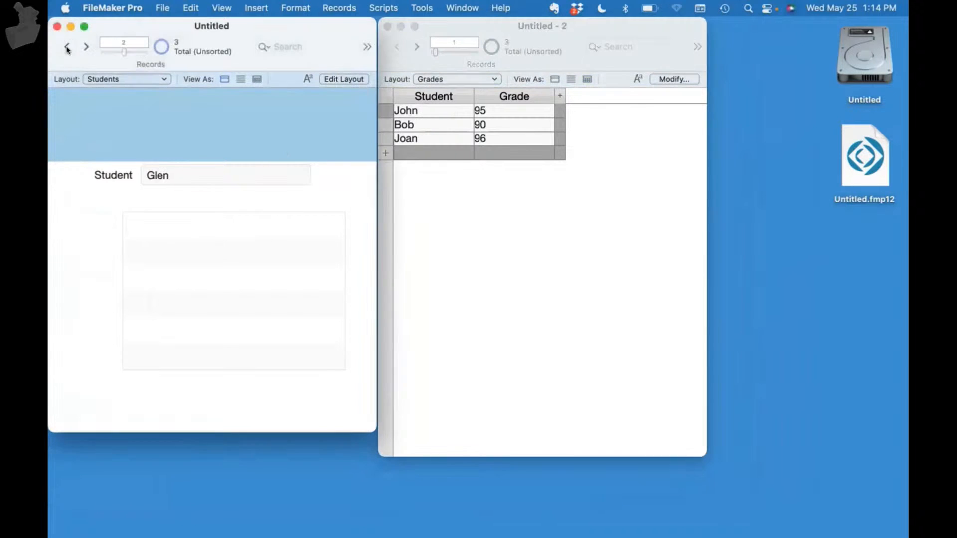
left_click(67, 47)
Step: Remove the letter h from the student name in the first Grades record and check the Students portal
left_click(437, 115)
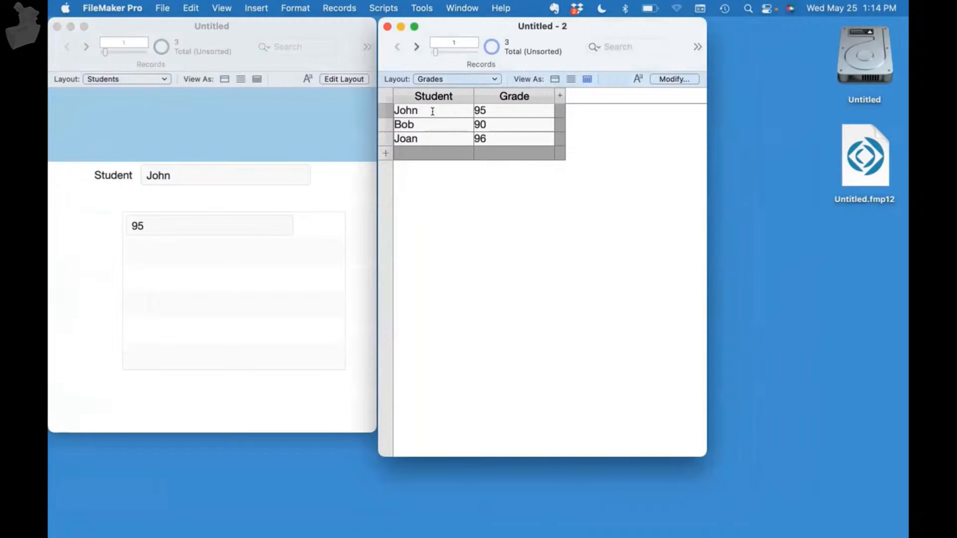
key("BackSpace")
type("=")
key("BackSpace")
left_click(433, 122)
left_click(433, 108)
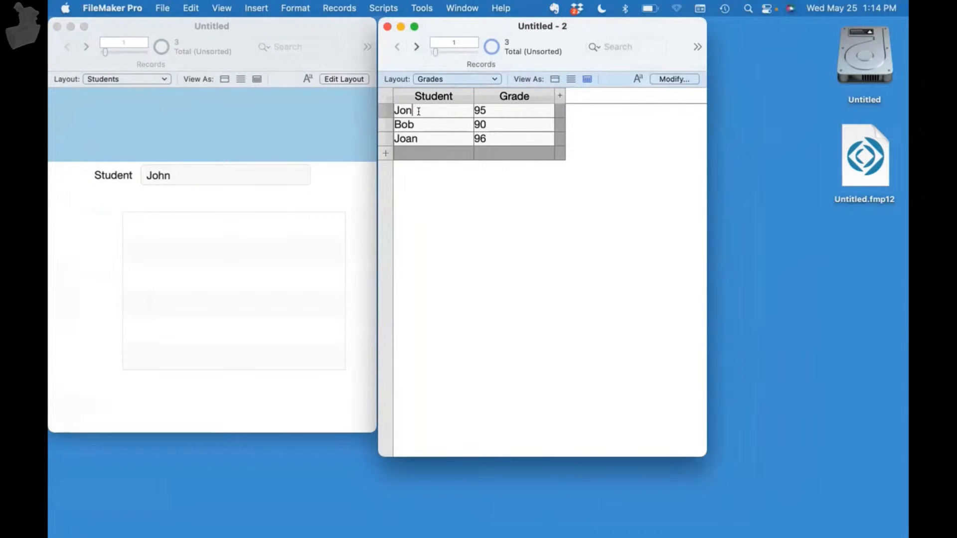
left_click(285, 214)
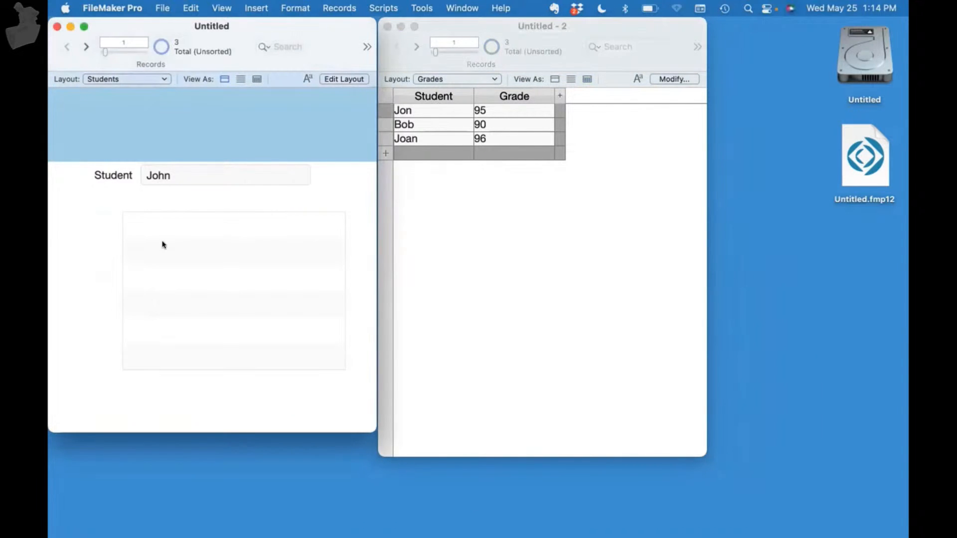
Step: Put the letter h back in the first Grades record's student name, commit it and return to the Students window
left_click(406, 109)
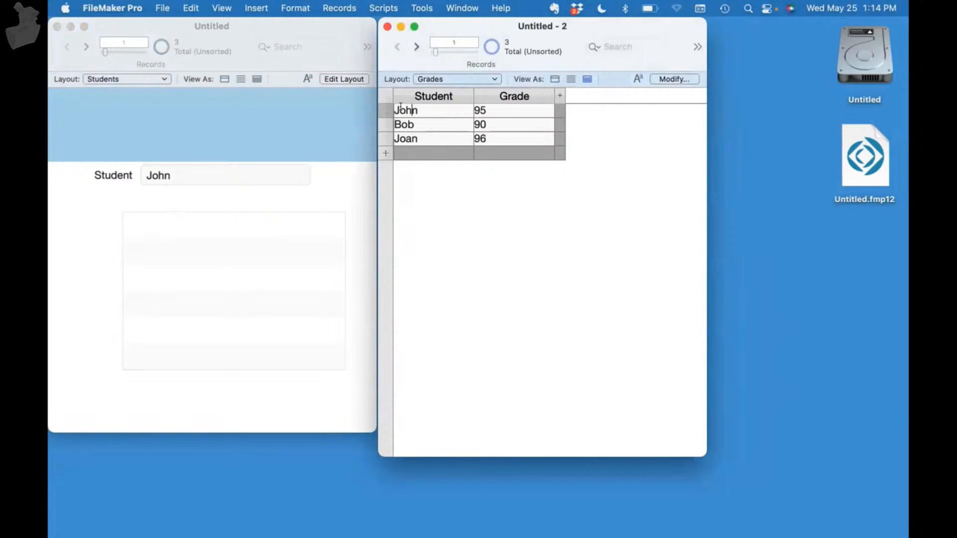
left_click(446, 124)
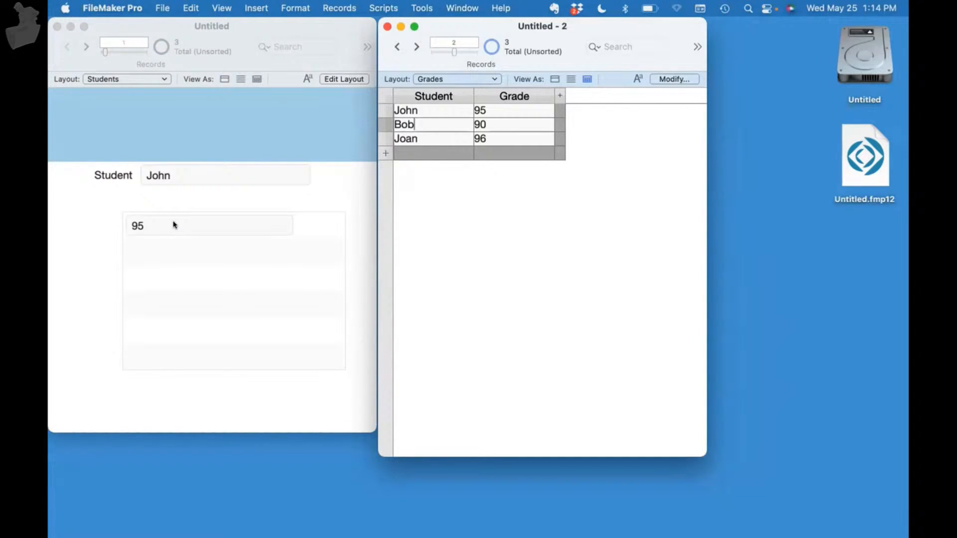
left_click(218, 207)
Step: Delete the relationship between Student 2 and Grades in the relationships graph and save the database definition
key("super+shift+d")
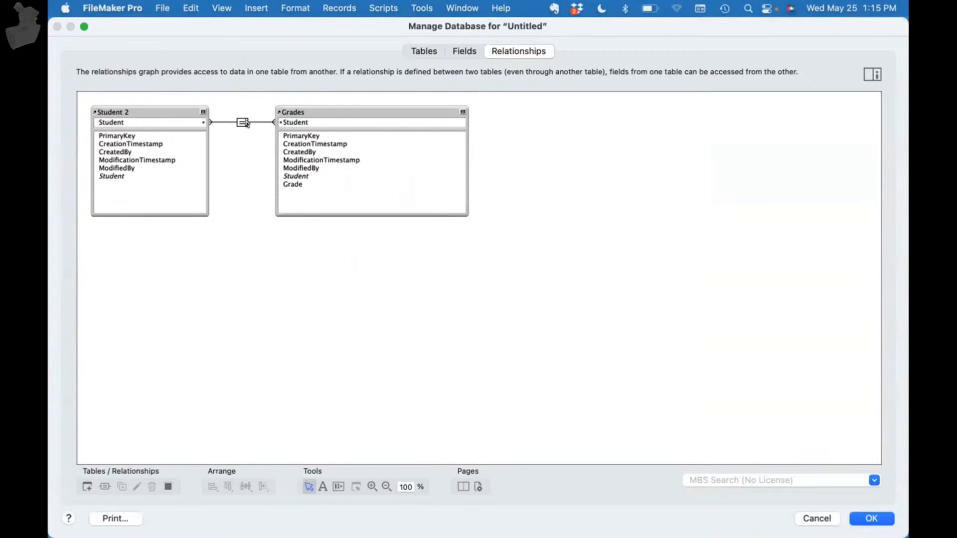
left_click(244, 122)
key("Delete")
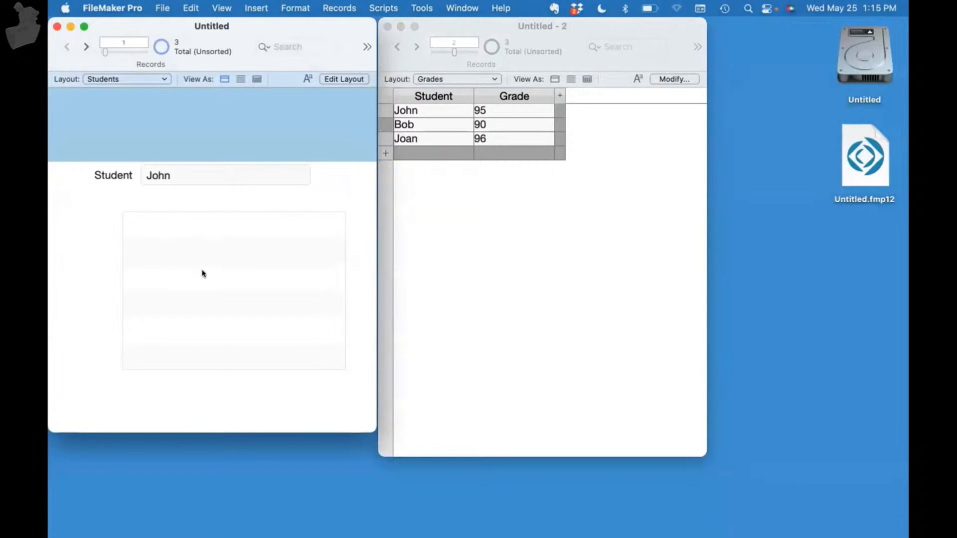
Step: Relate Grades and Student 2 again through their Student fields and save the database definition
key("super+shift+d")
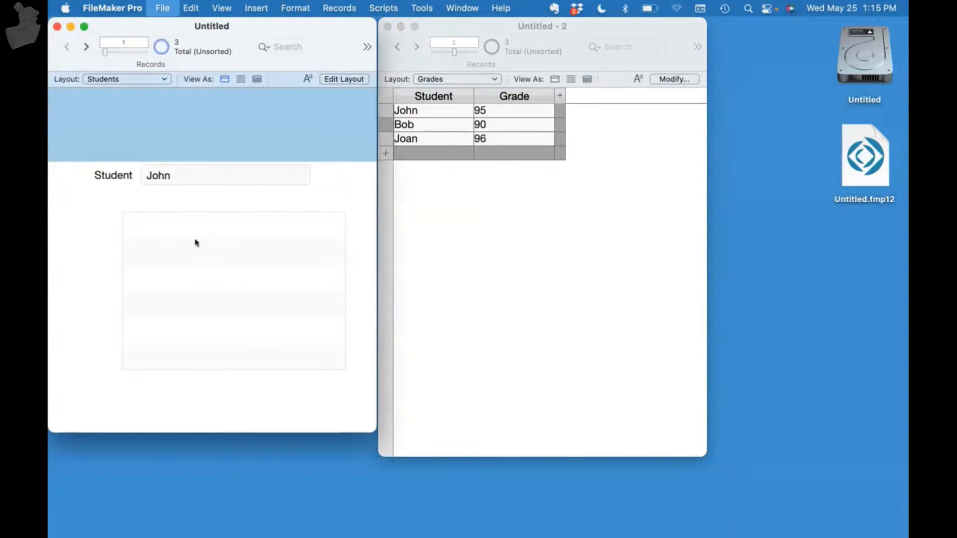
left_click_drag(292, 168, 143, 167)
left_click(870, 518)
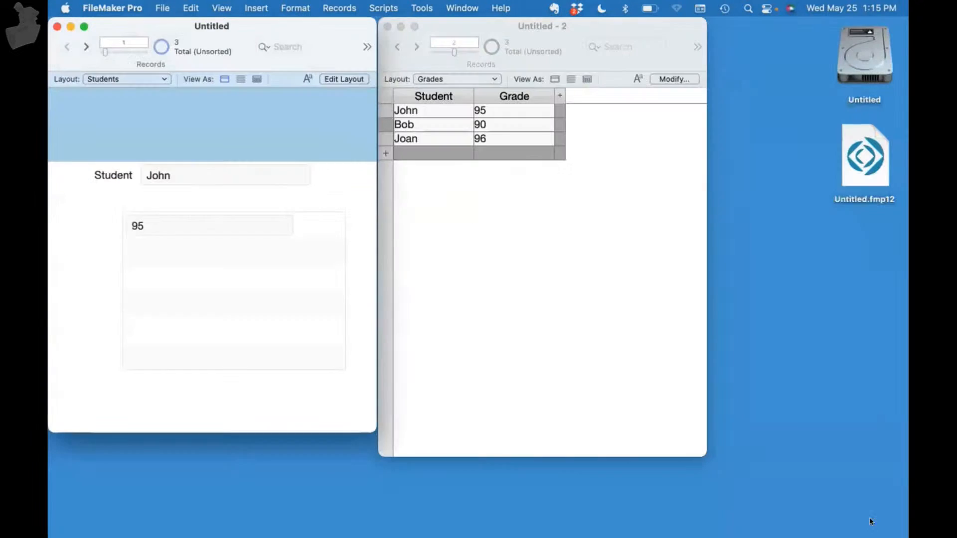
Step: Add a Grades record for the same student as in the first record, with a grade of 70, and commit it
left_click(432, 268)
left_click(320, 192)
left_click(440, 152)
left_click(438, 153)
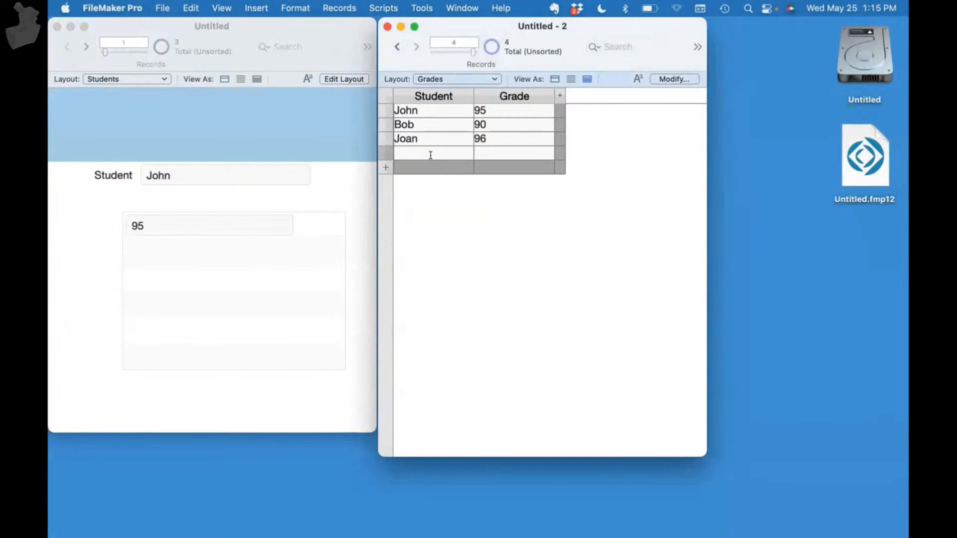
type("John")
left_click(494, 142)
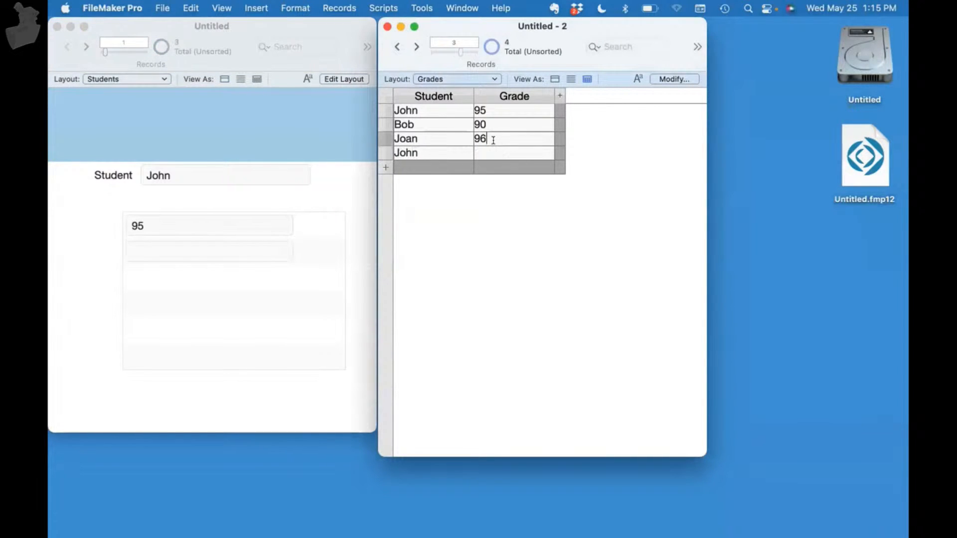
left_click(494, 149)
type("70")
left_click(536, 205)
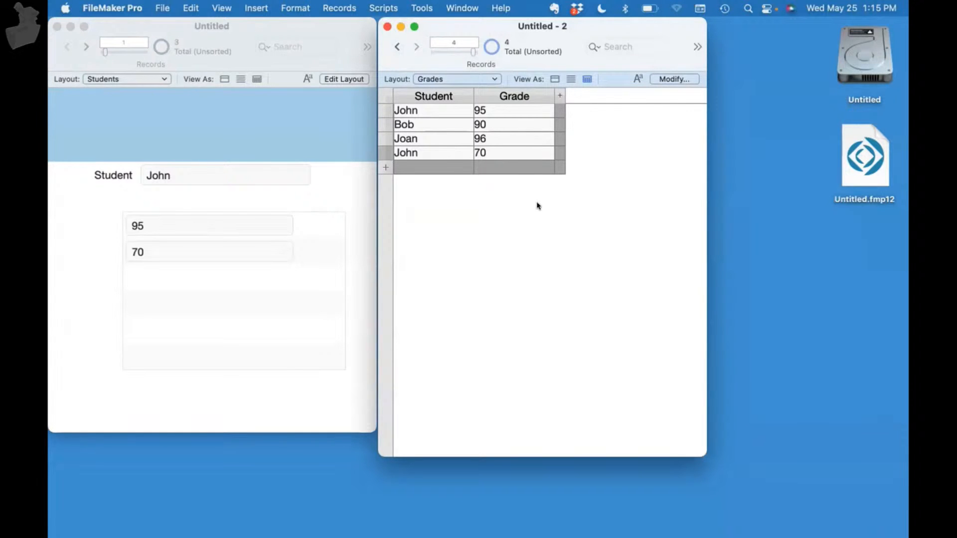
Step: Compare the first student's portal rows in the Students window with the matching records in the Grades window
left_click(213, 323)
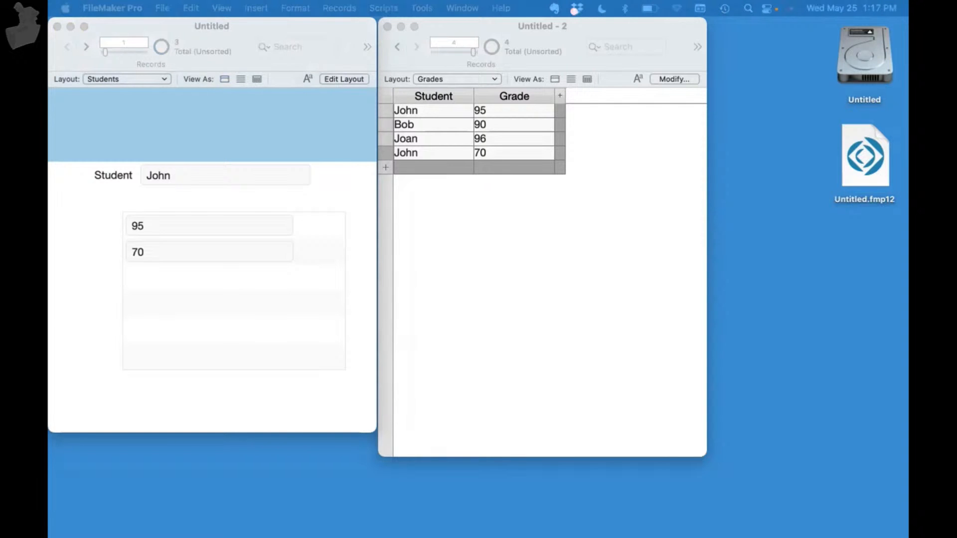
left_click(406, 252)
left_click(331, 246)
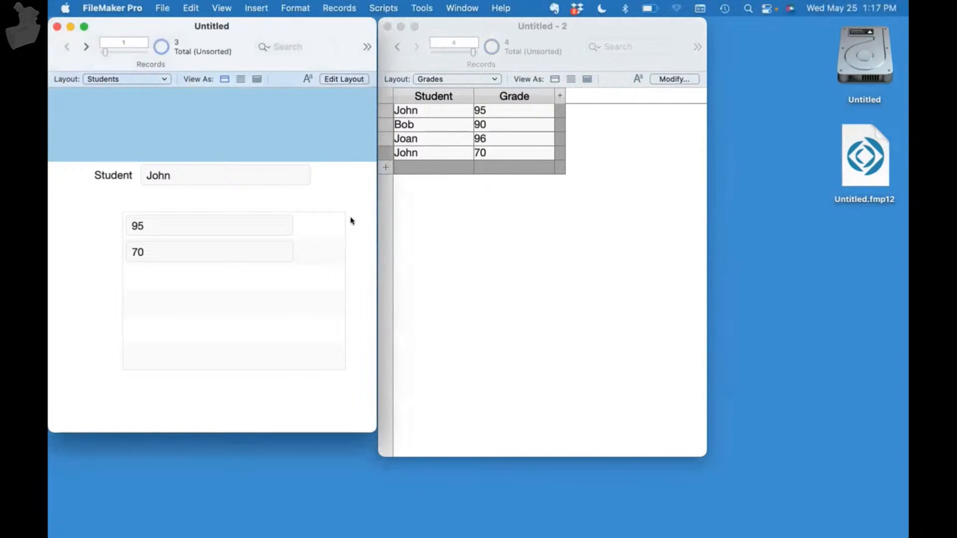
left_click(440, 220)
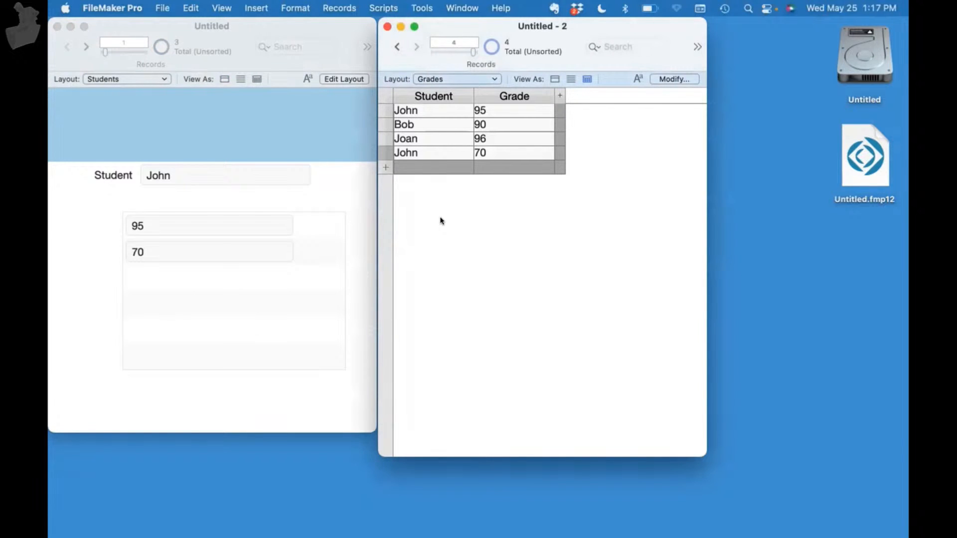
left_click(364, 212)
left_click(441, 241)
left_click(362, 235)
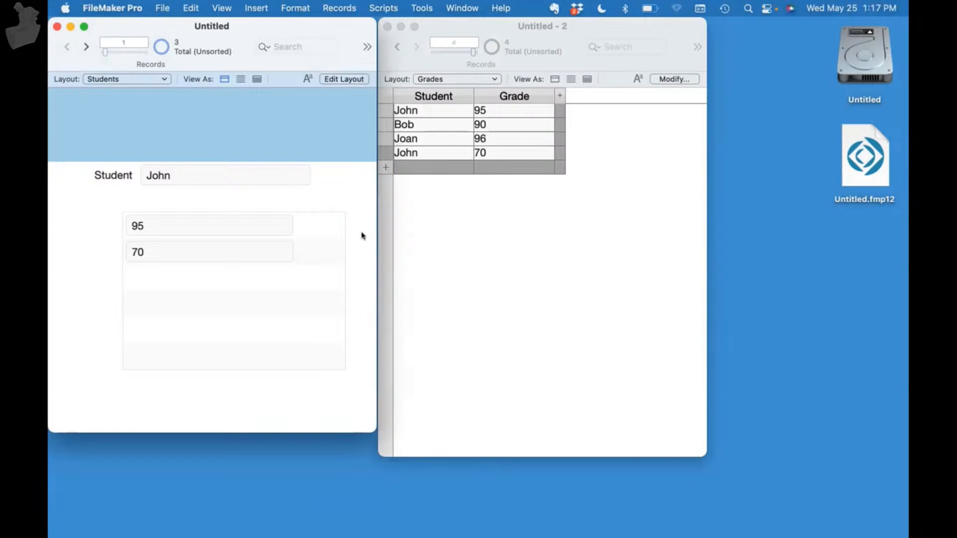
left_click(593, 235)
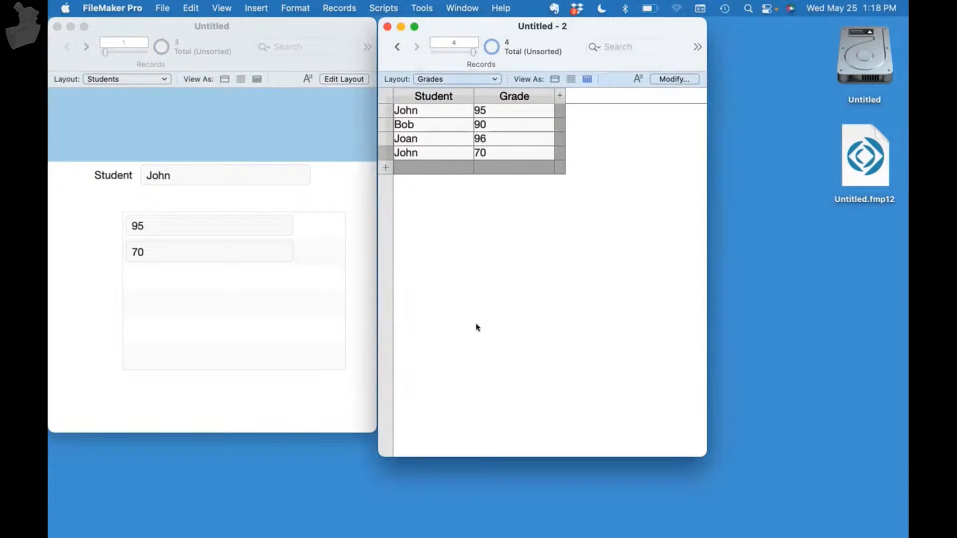
left_click(426, 109)
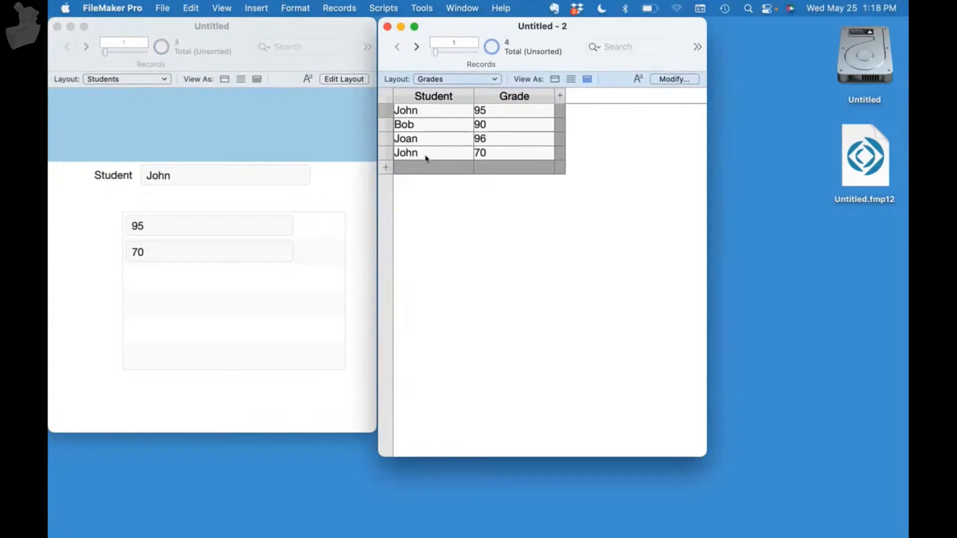
Step: Create a computer table layout named Student Table View that shows records from Student 2
key("super+shift+l")
left_click(194, 516)
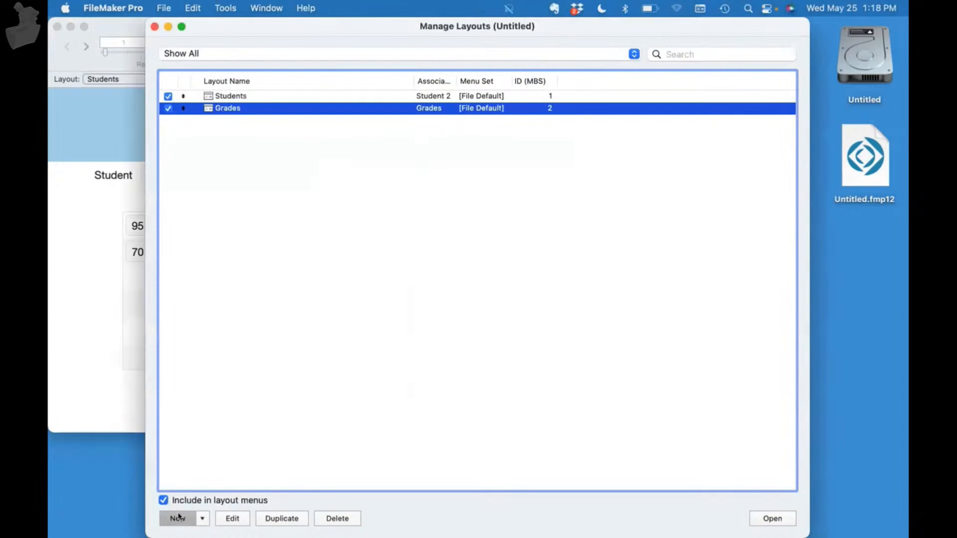
left_click(362, 192)
left_click(363, 209)
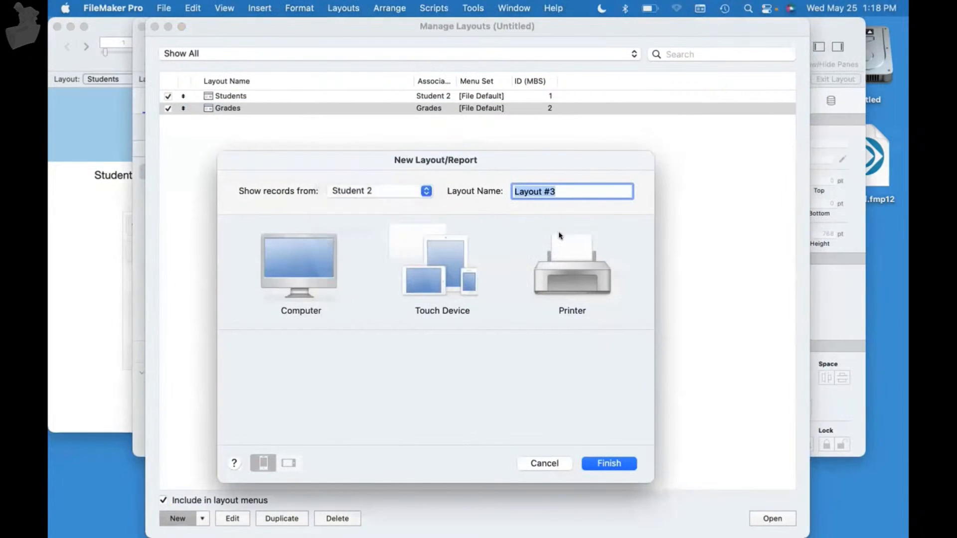
left_click(273, 282)
left_click(500, 392)
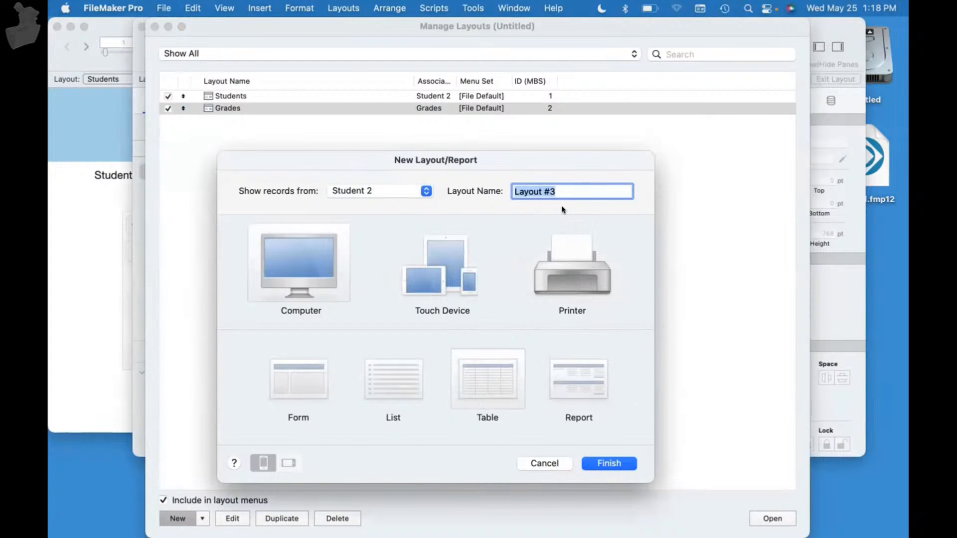
type("Student Table View")
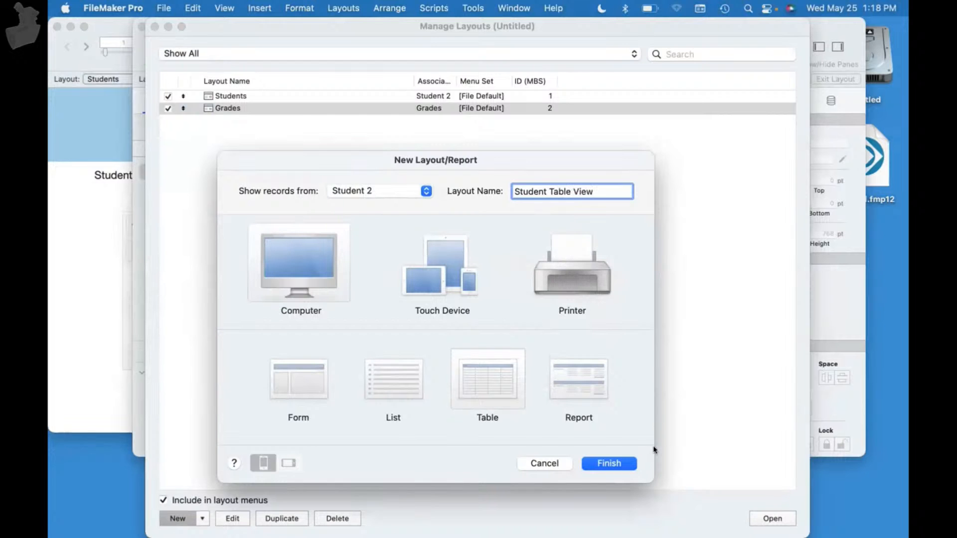
left_click(625, 462)
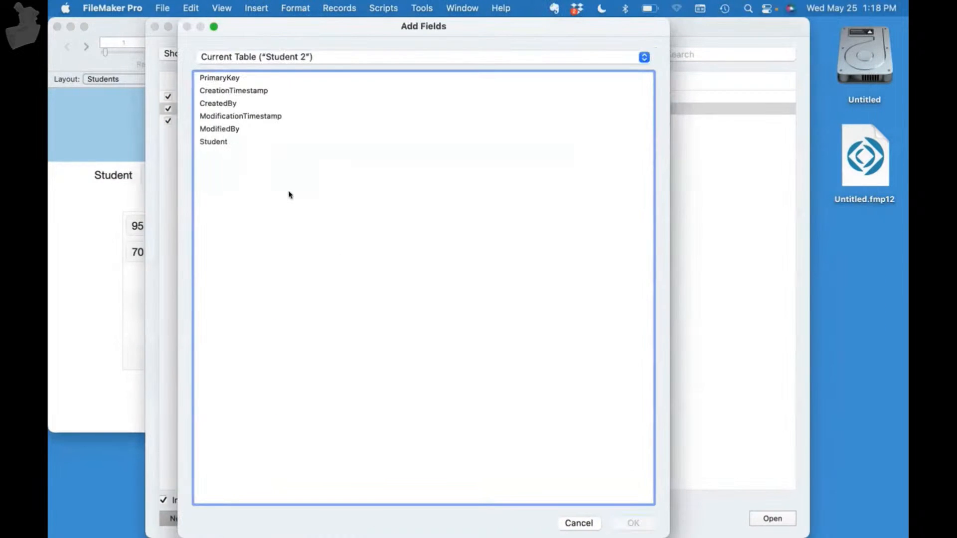
Step: Add only the Student field to the new table layout and accept the table view columns
left_click(279, 142)
left_click(642, 522)
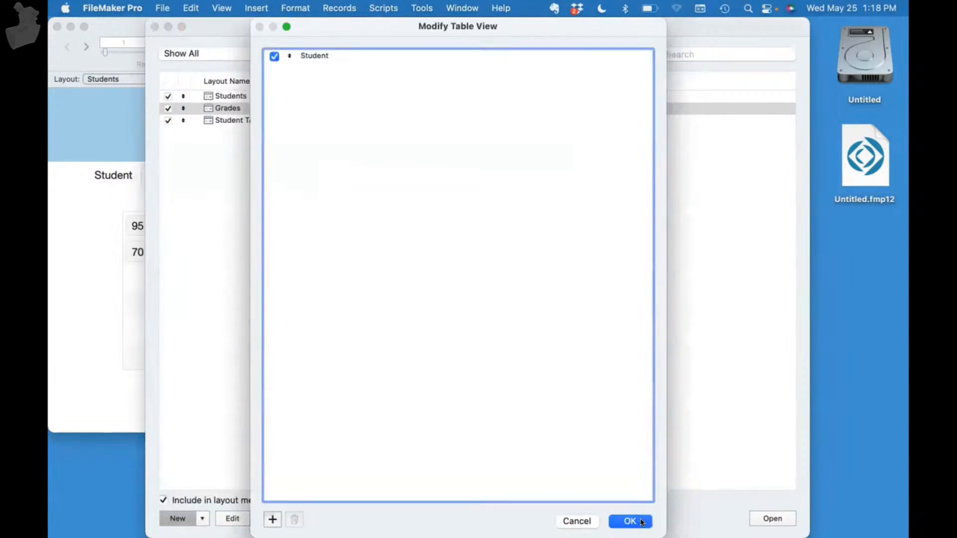
left_click(628, 522)
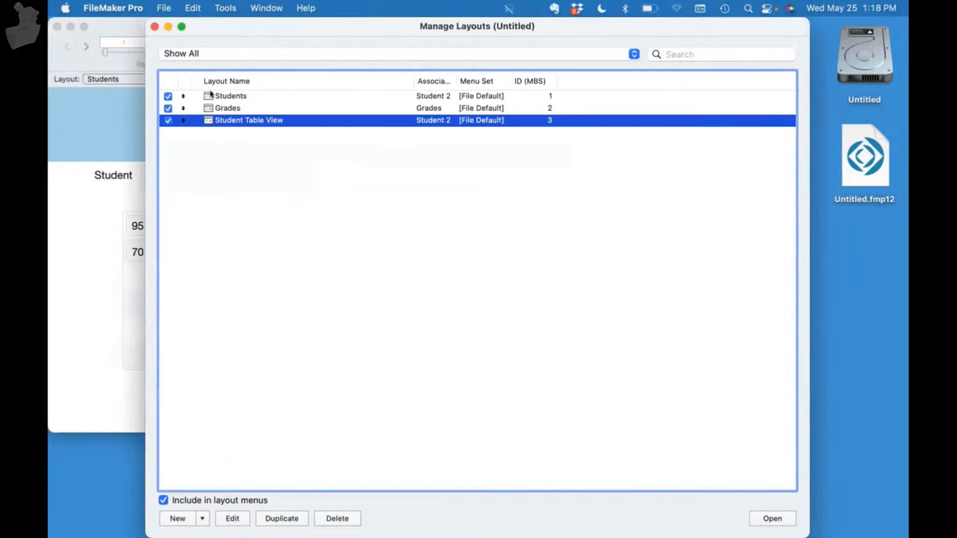
Step: Open the Student Table View layout, fit its window to the content and move it away from the Students window
left_click(784, 519)
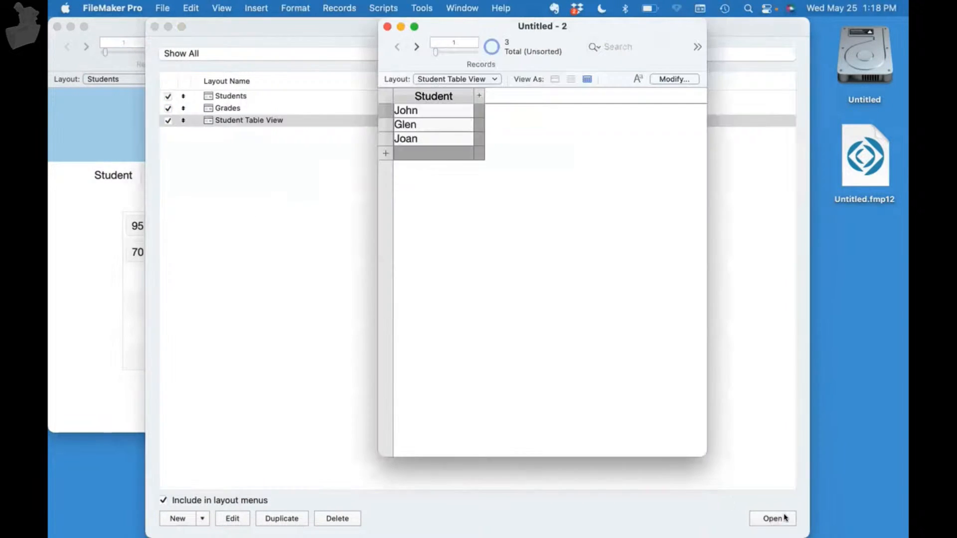
double_click(450, 26)
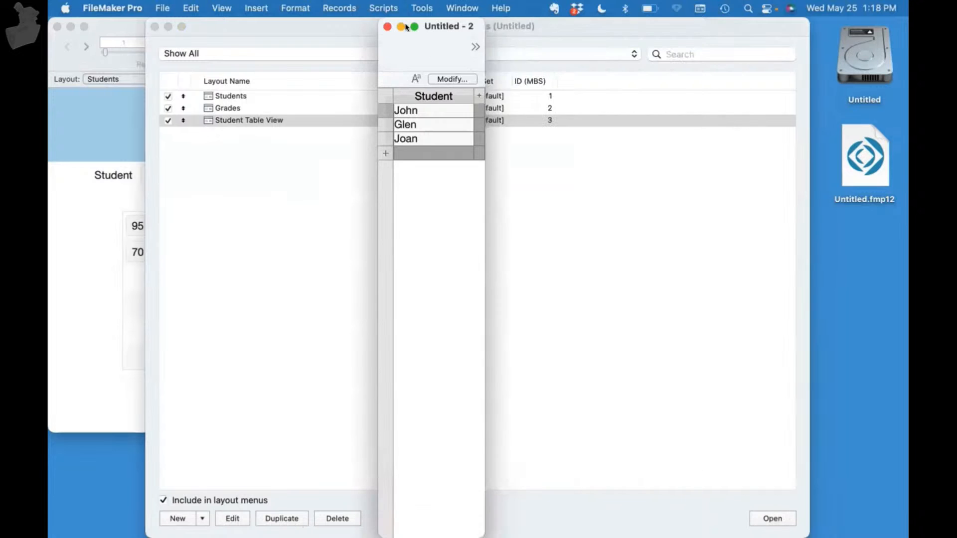
left_click(154, 26)
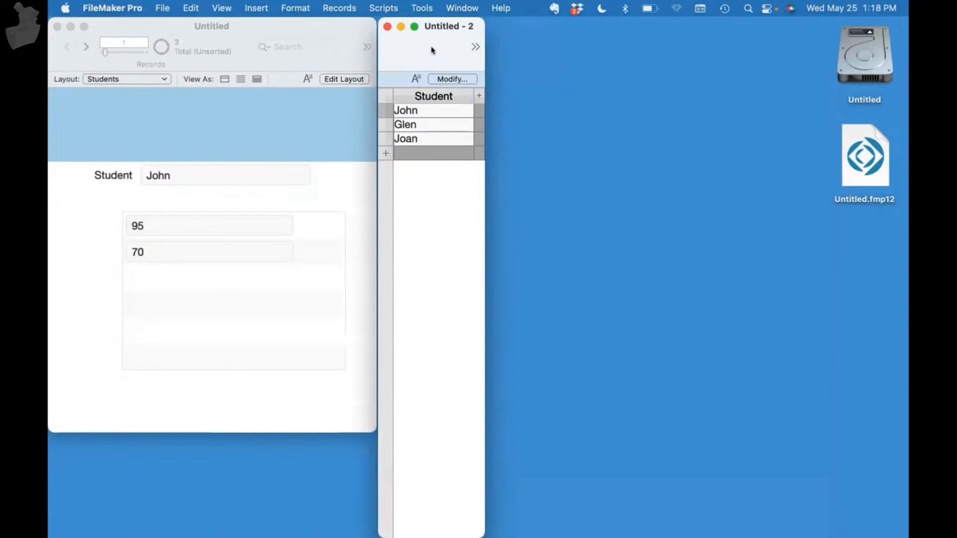
left_click_drag(424, 33, 686, 33)
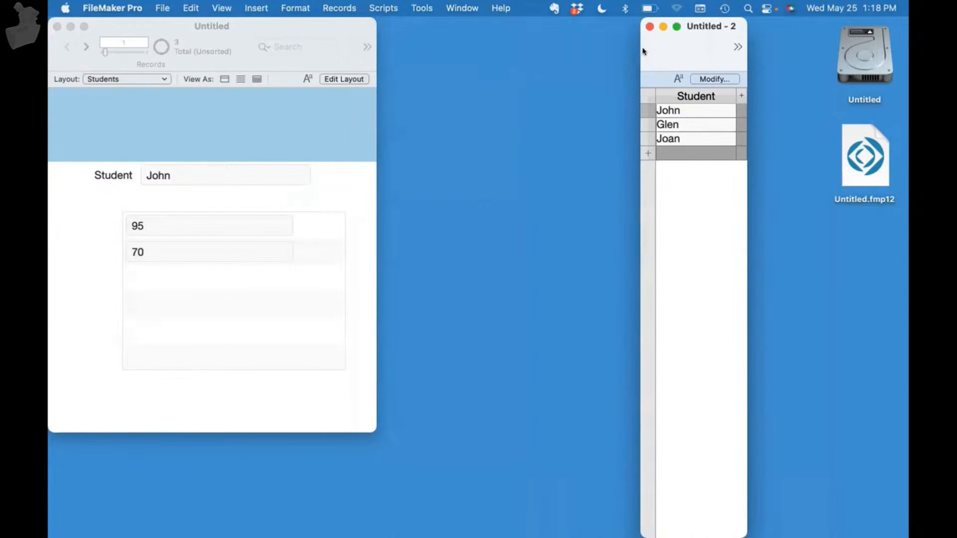
Step: Open the Grades layout in a new window and close the layout manager
key("super+shift+l")
left_click(354, 111)
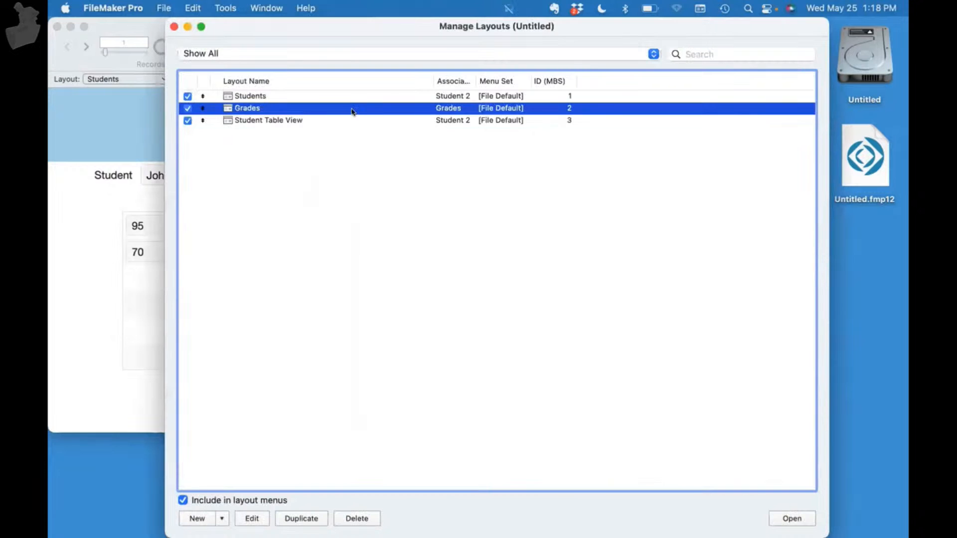
left_click(796, 517)
left_click(173, 25)
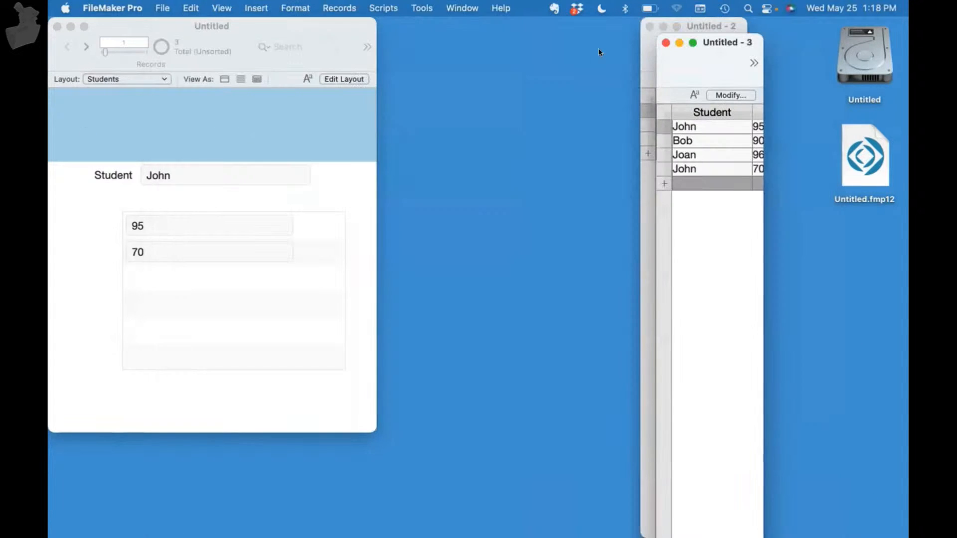
Step: Arrange the Students, Grades and Student Table View windows side by side, widening the Grades window to show the Grade column
left_click_drag(694, 40, 427, 6)
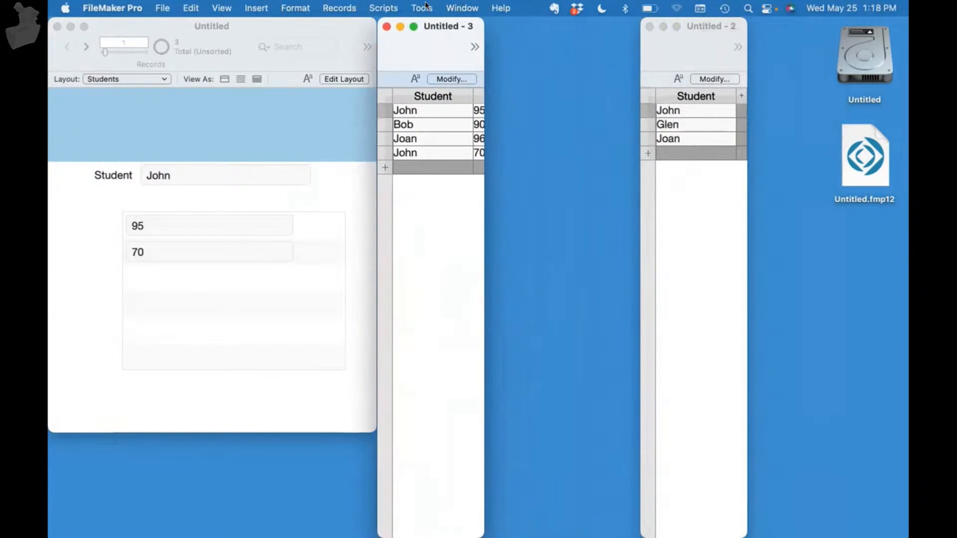
left_click_drag(483, 109, 578, 112)
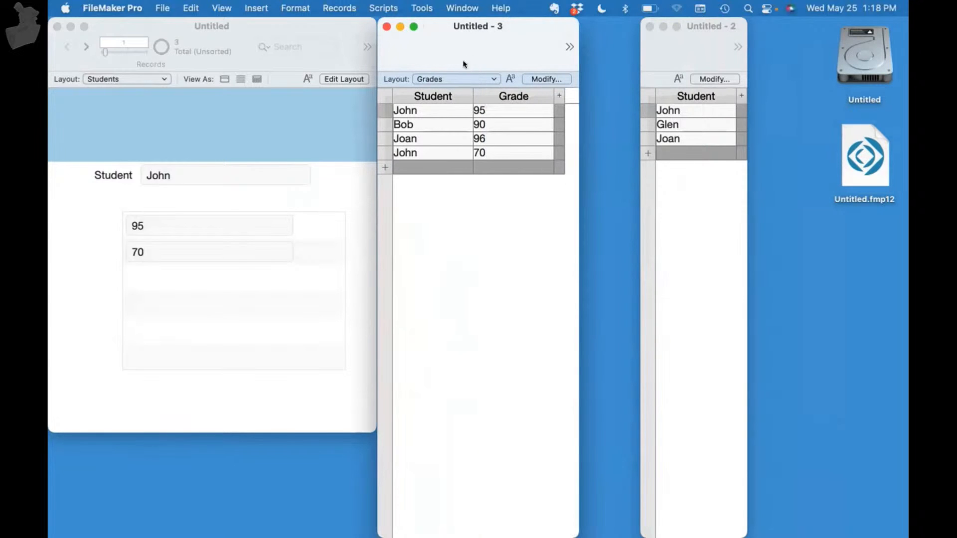
left_click_drag(699, 28, 781, 33)
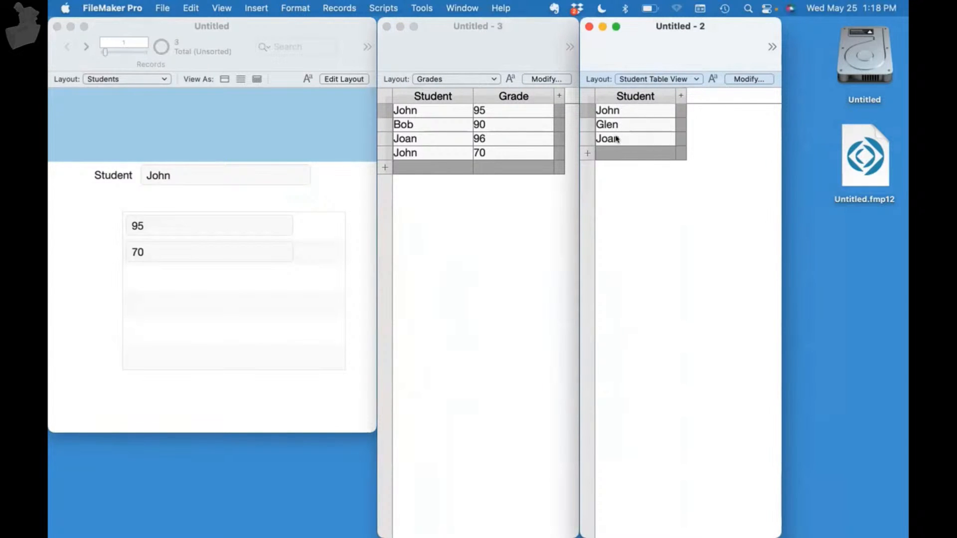
Step: Show the second Students record and compare the second Grades record's student name with the names in Student Table View
left_click(426, 113)
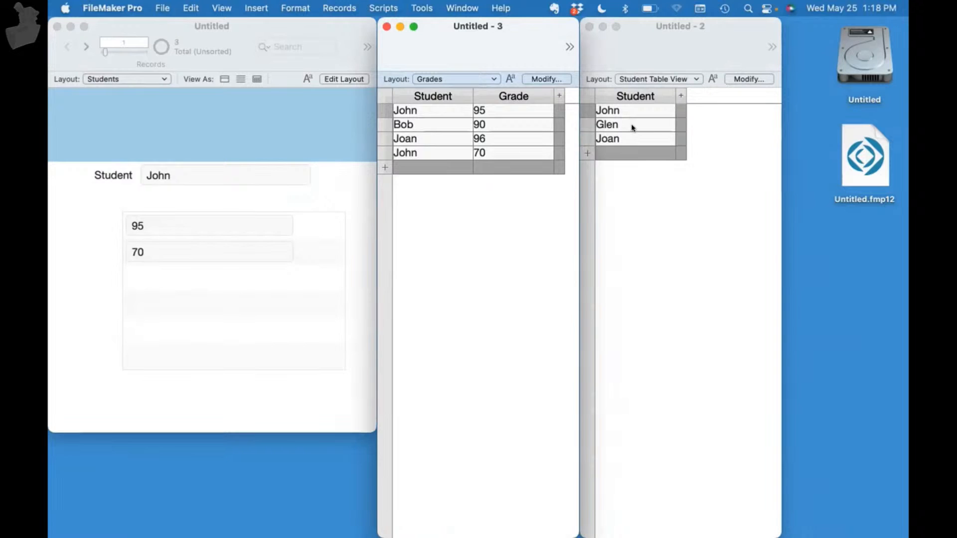
left_click(207, 114)
left_click(85, 46)
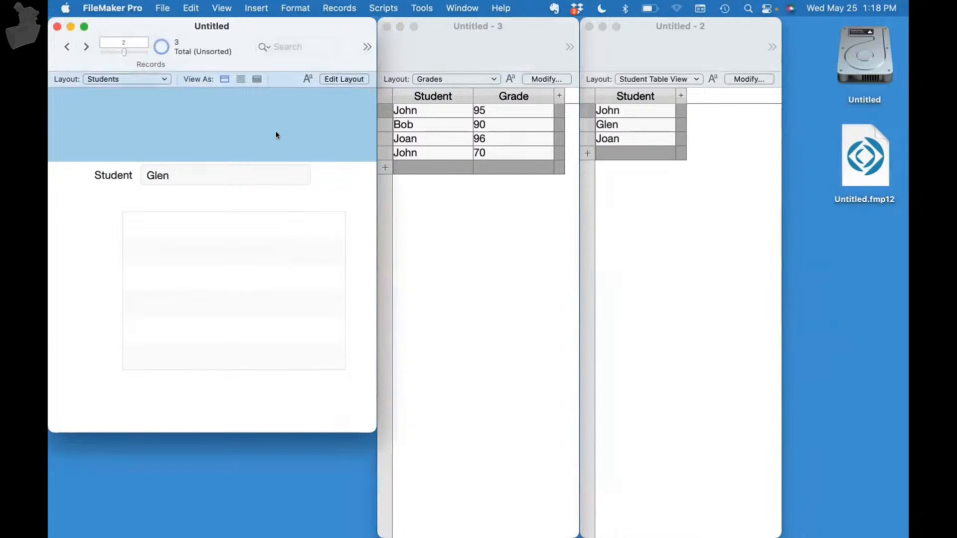
left_click(481, 216)
left_click(408, 128)
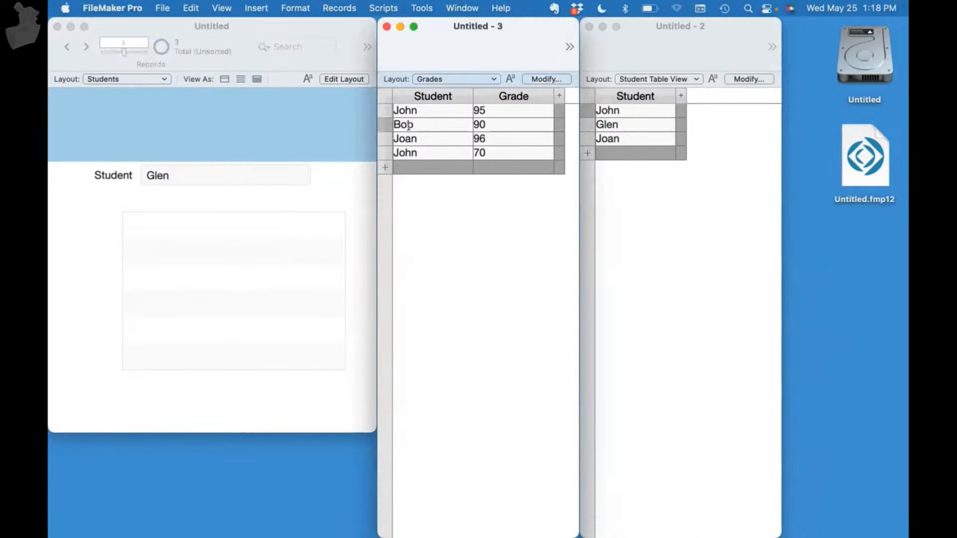
left_click(408, 125)
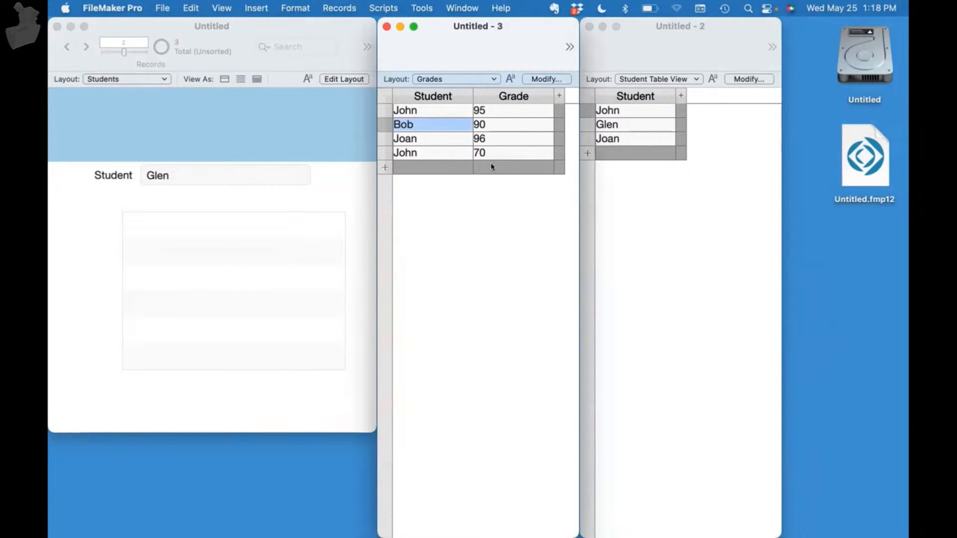
left_click(609, 154)
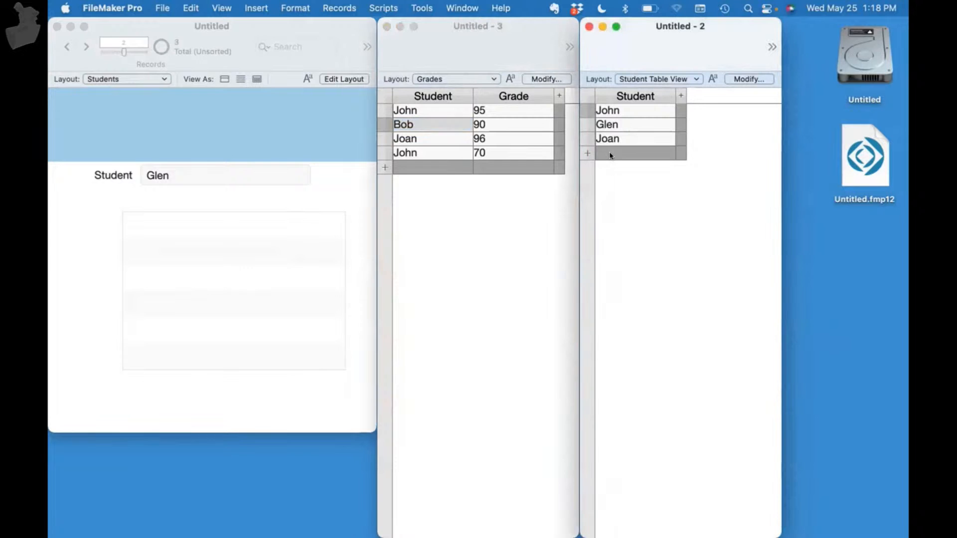
Step: Create a Students record using the student name from the second Grades record and commit it
left_click(239, 124)
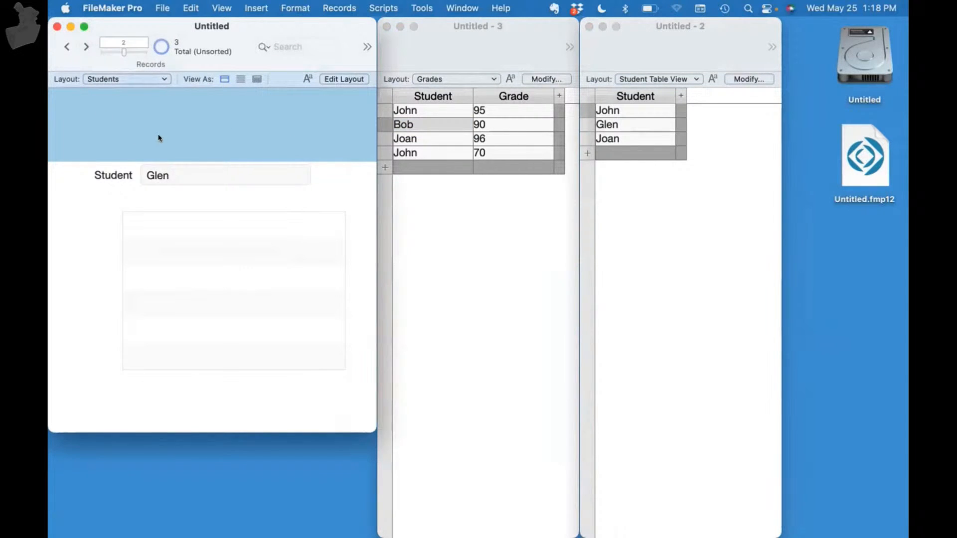
key("super+n")
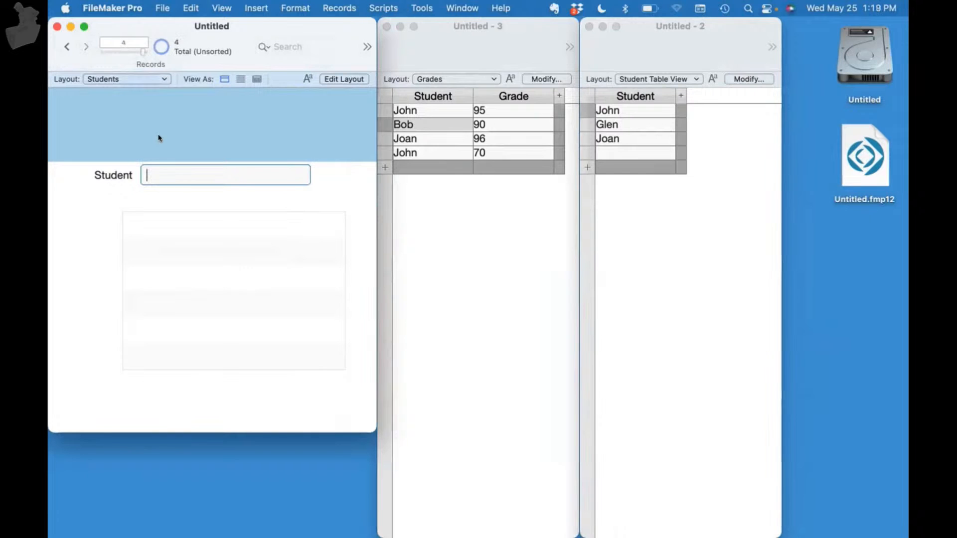
type("Bob")
left_click(169, 191)
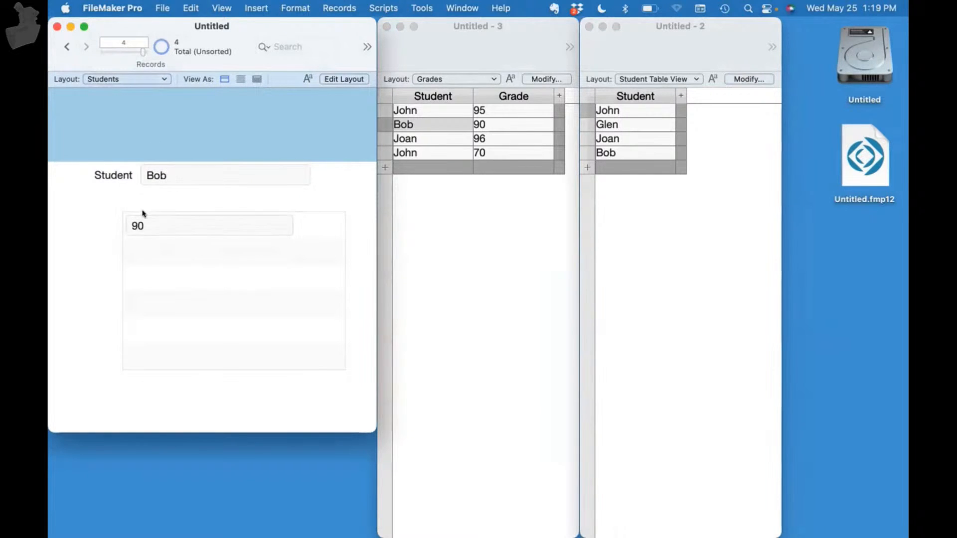
Step: Check the new student's name against the records in the Grades and Student Table View windows
left_click(481, 274)
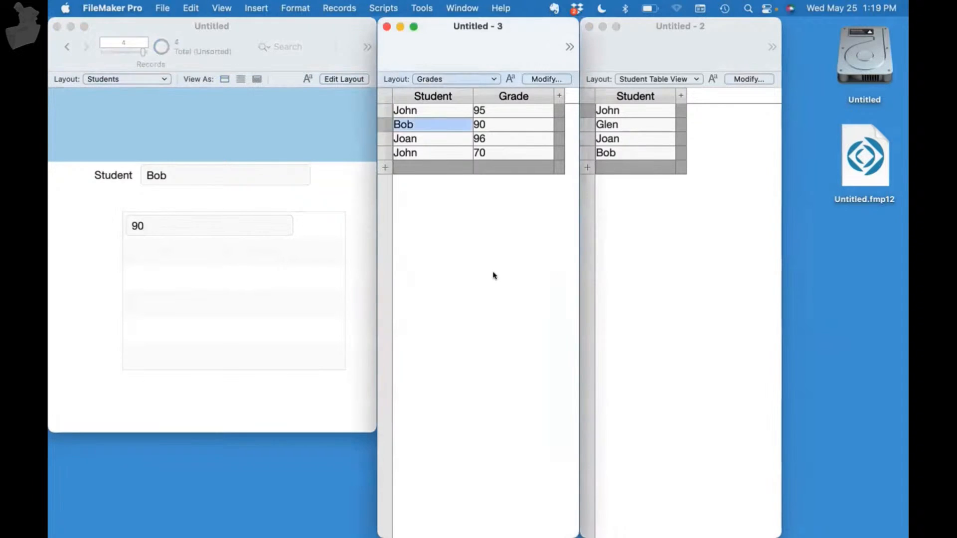
left_click(624, 268)
left_click(532, 282)
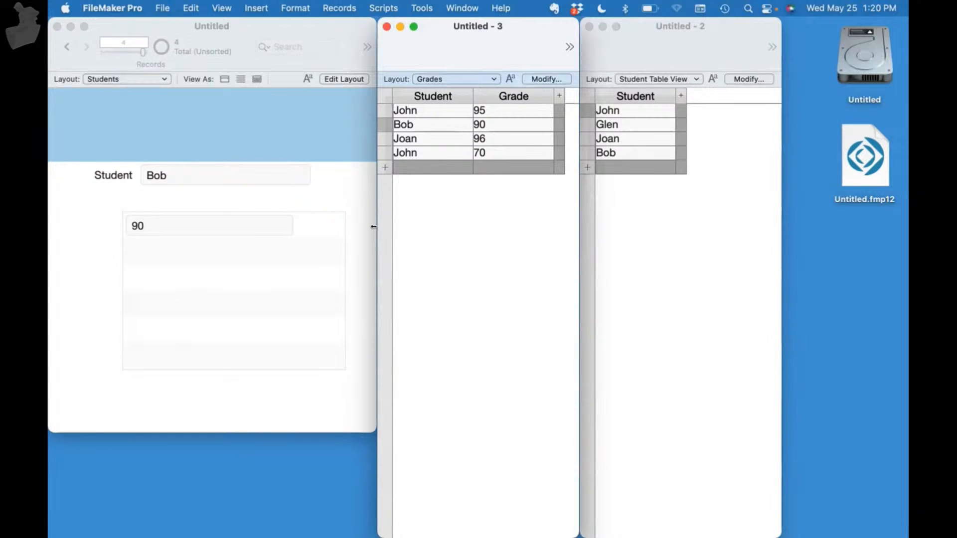
left_click(777, 20)
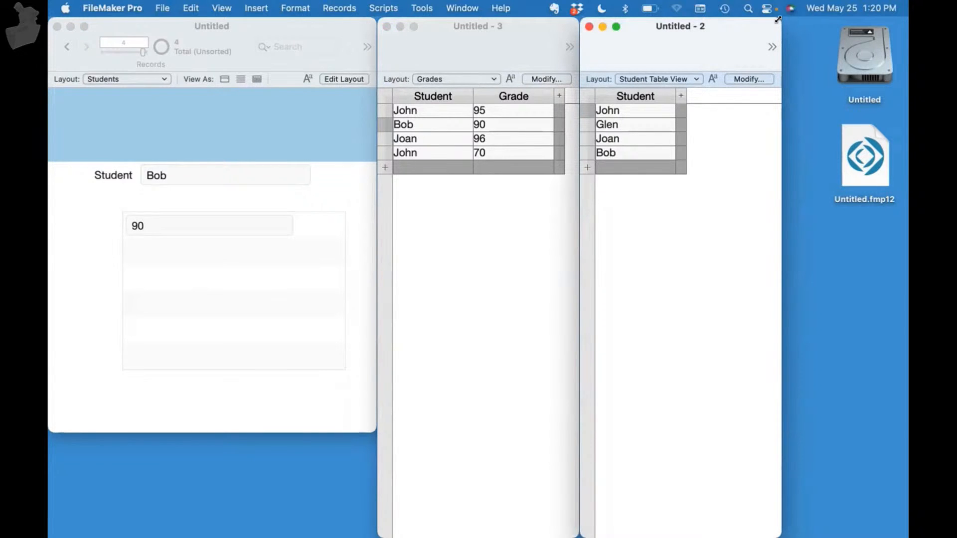
left_click(450, 287)
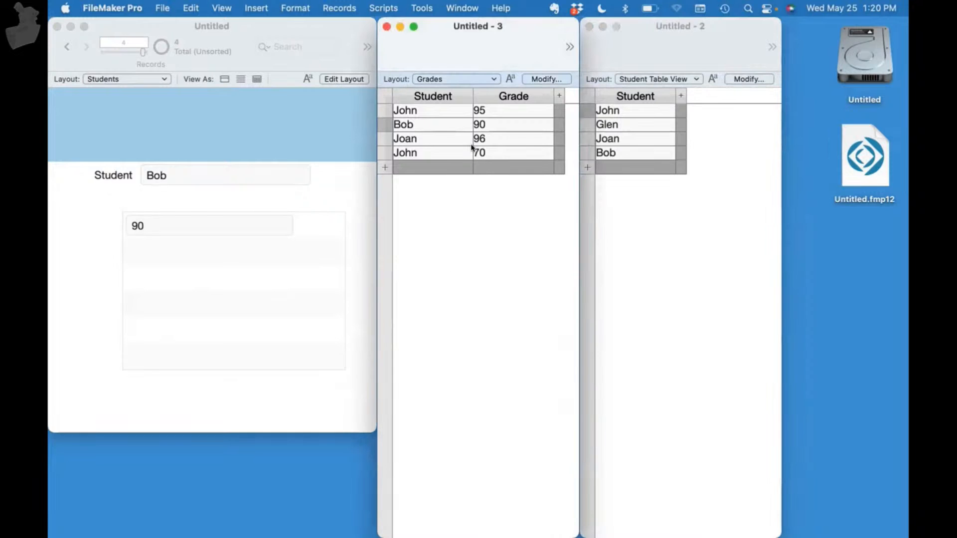
left_click_drag(366, 184, 227, 190)
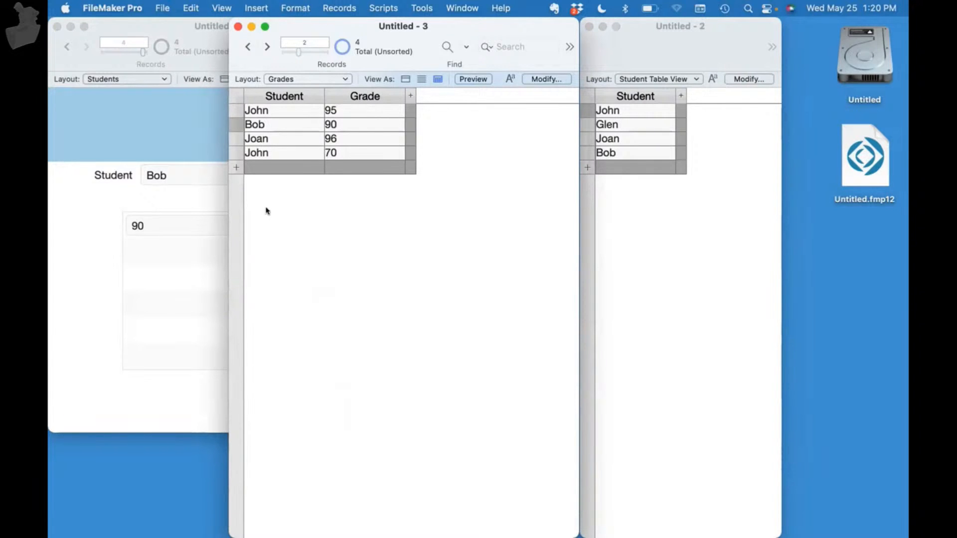
left_click(219, 125)
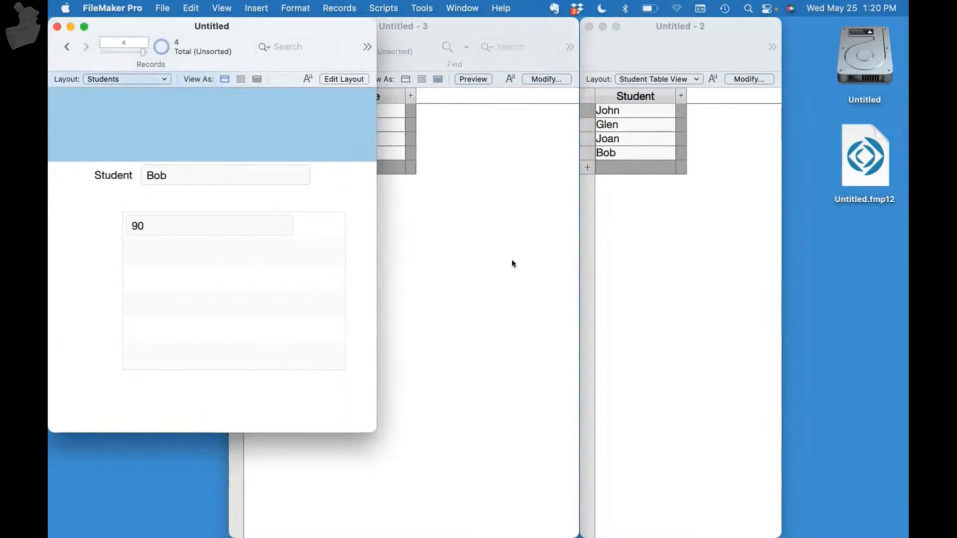
left_click(513, 264)
left_click_drag(229, 219, 376, 219)
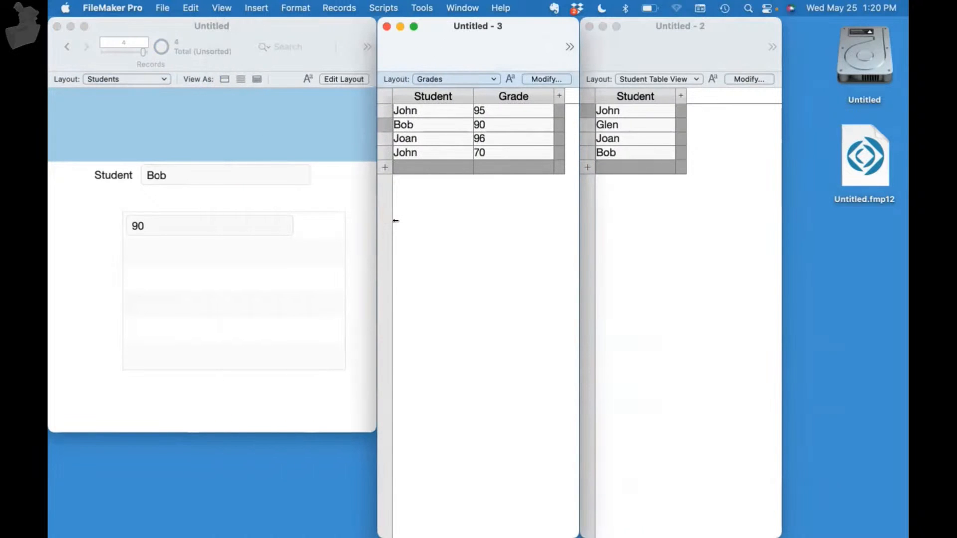
Step: Replace the student name in the fourth Students record with the long form of that first name and commit the record
left_click(277, 202)
left_click(201, 182)
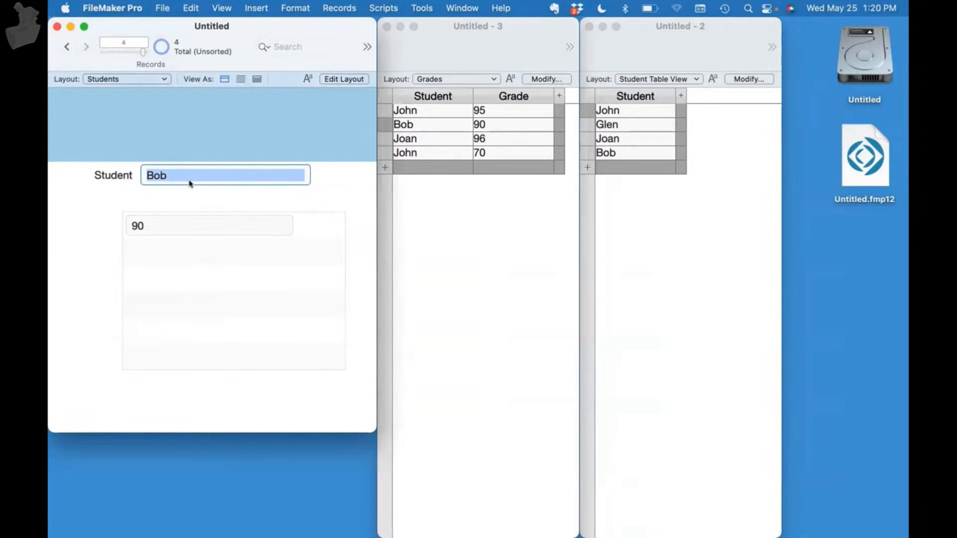
type("Rob")
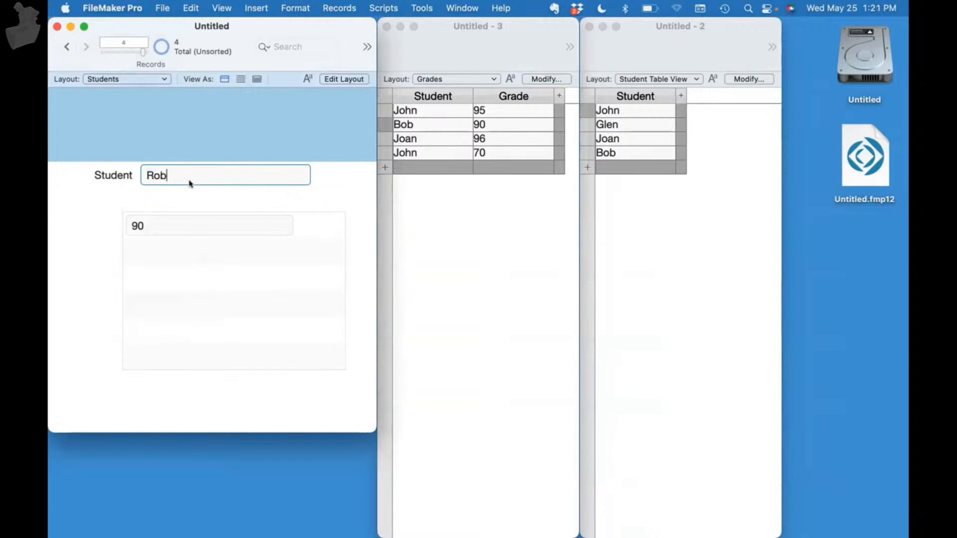
type("ert")
key("Tab")
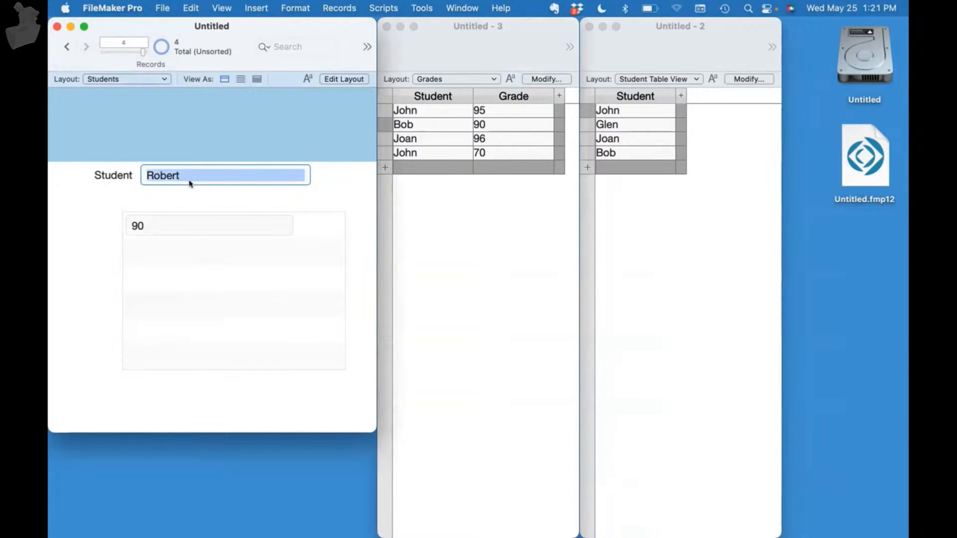
left_click(190, 194)
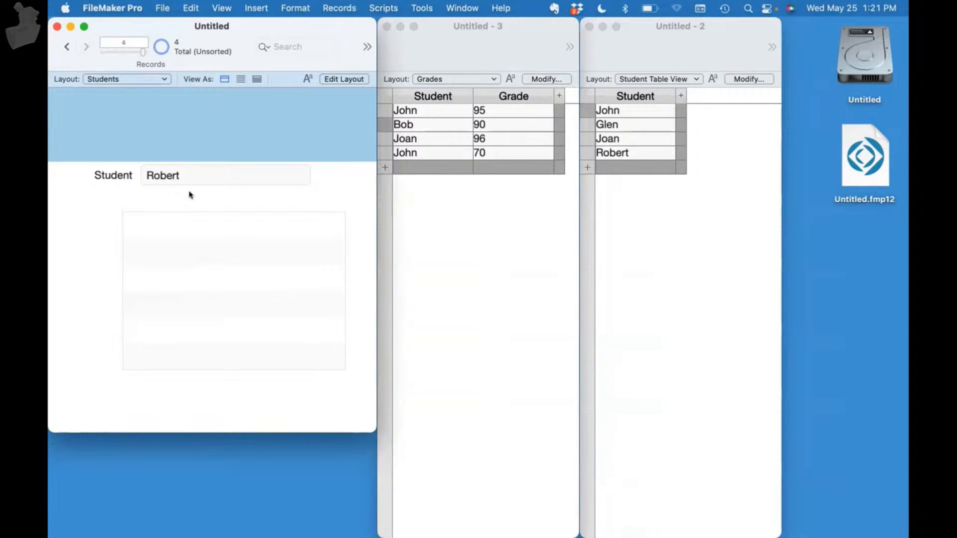
Step: Create a text field named SerialNumber in the Student table
key("super+shift+d")
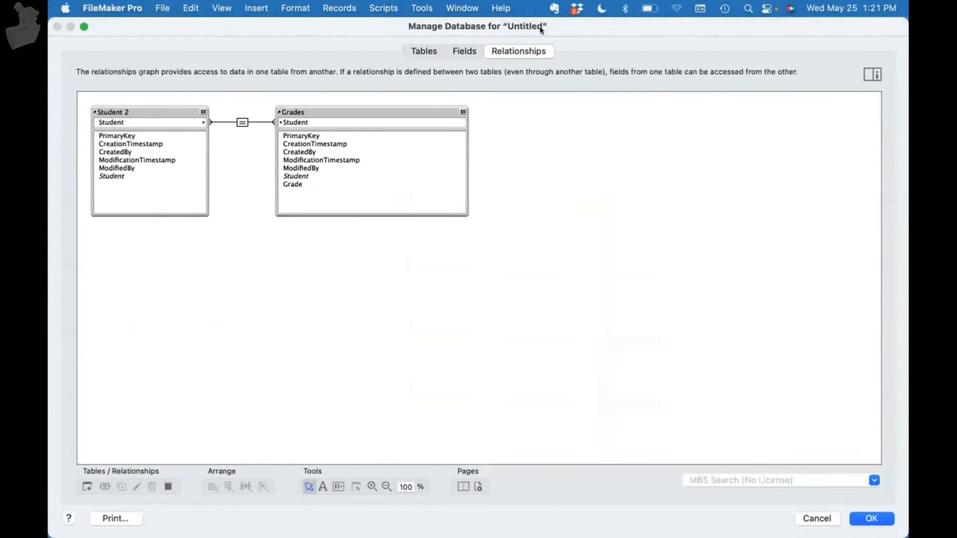
left_click(461, 51)
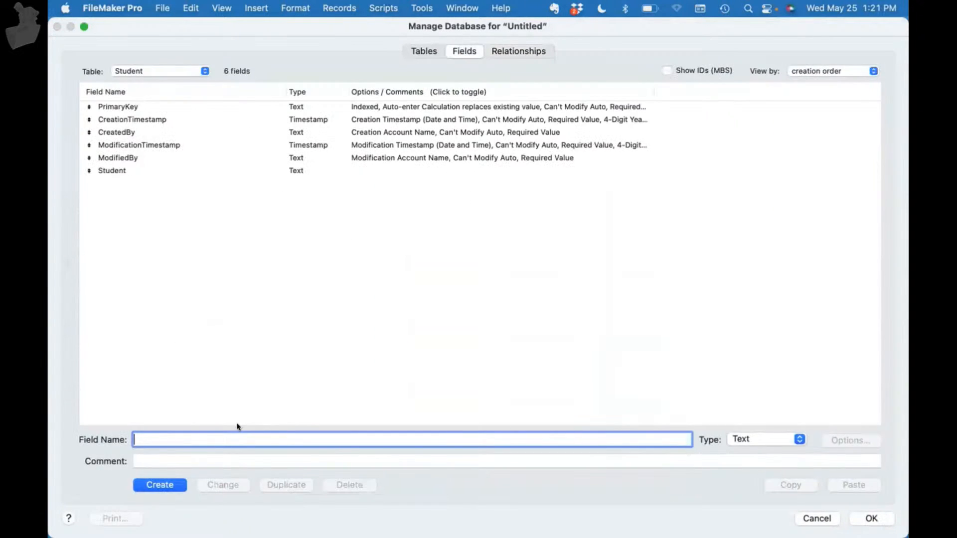
type("SerialNumber")
key("Return")
Step: Set SerialNumber to auto-enter a serial number on creation, with next value 1 and increment 1, and save the database definition
left_click(208, 183)
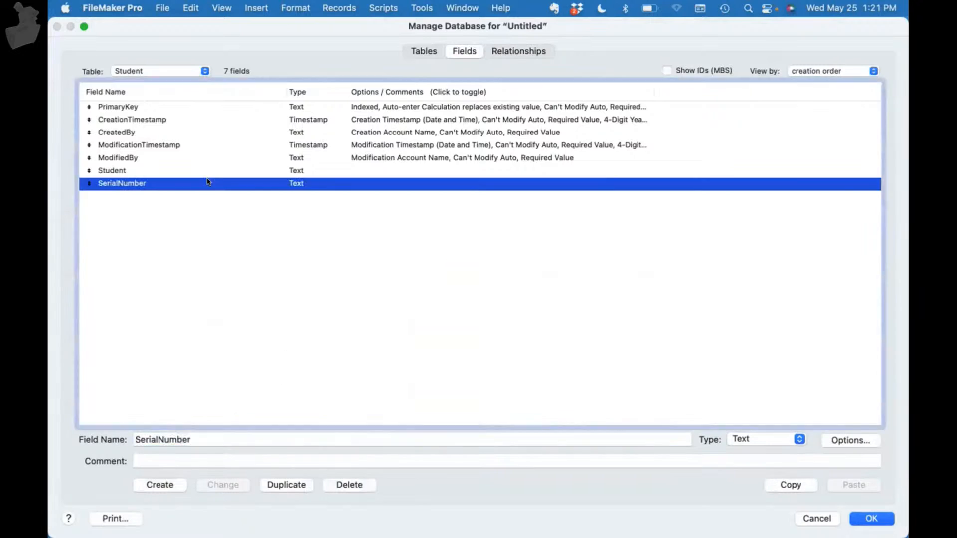
double_click(208, 183)
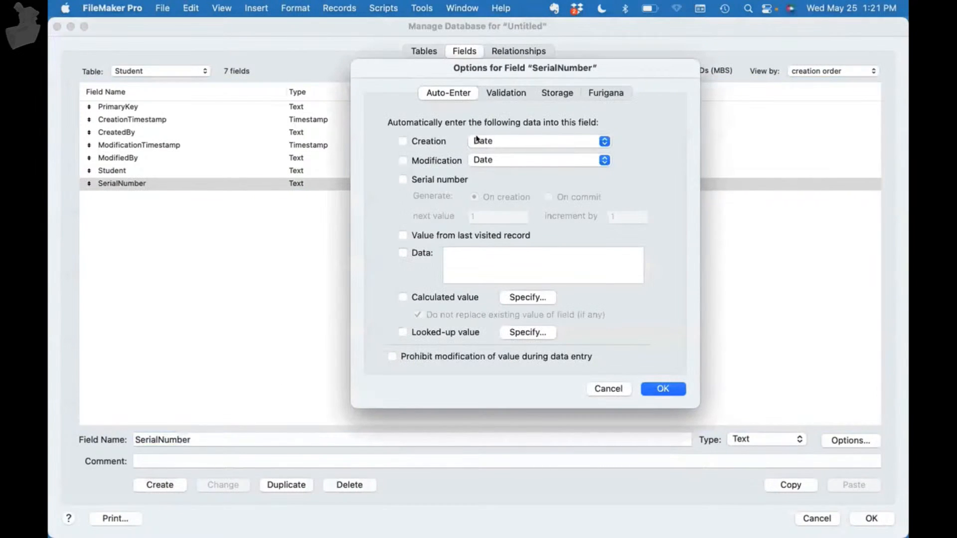
left_click(420, 179)
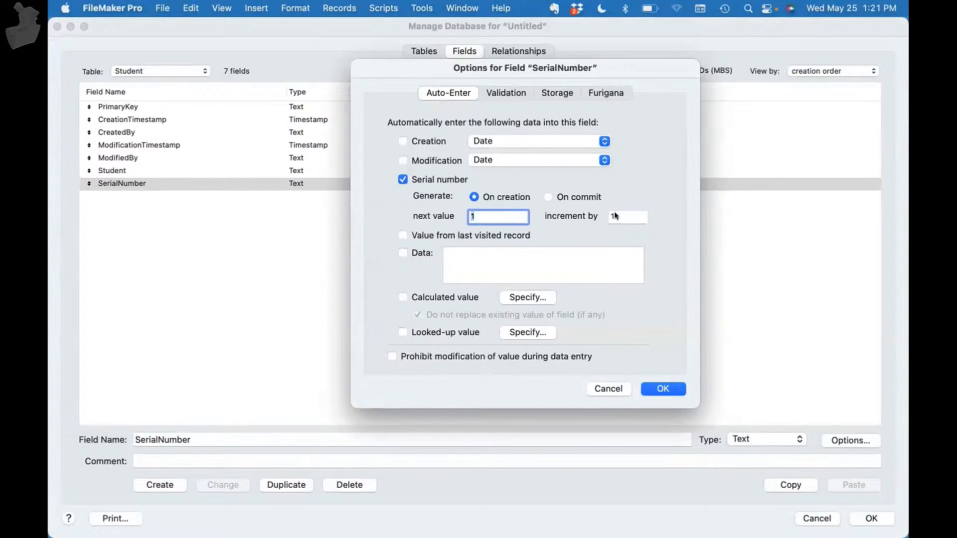
left_click(657, 388)
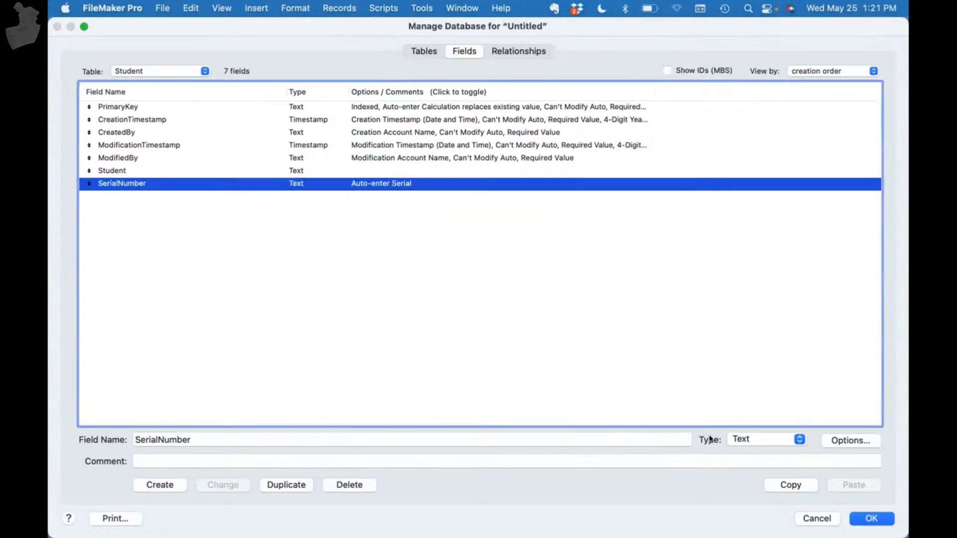
left_click(865, 520)
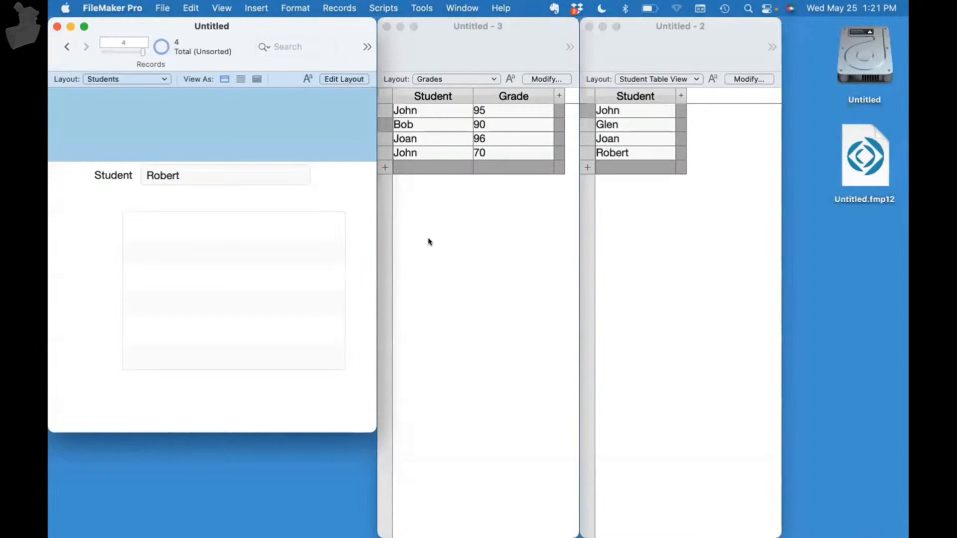
Step: Widen the Grades window over the Students window
left_click(386, 278)
left_click_drag(369, 278, 239, 278)
left_click(551, 75)
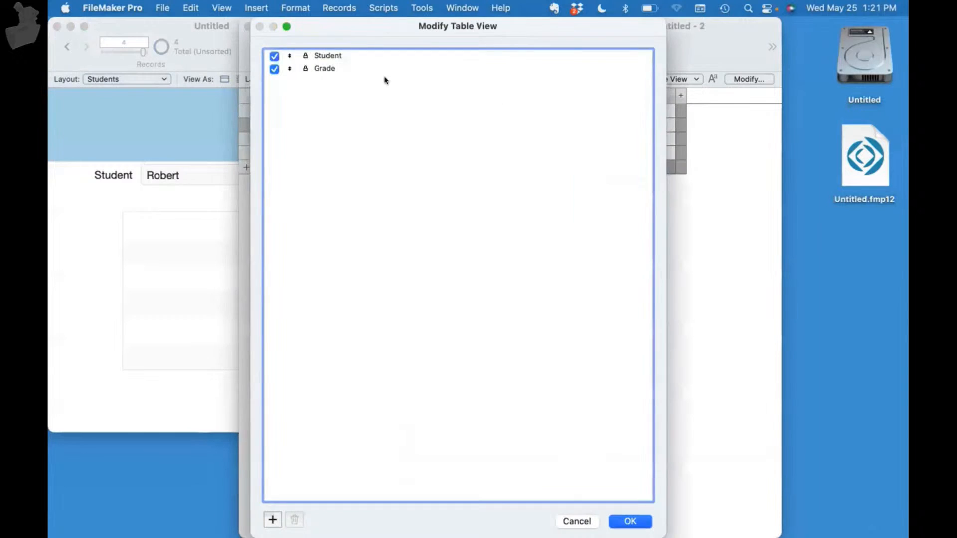
left_click(270, 515)
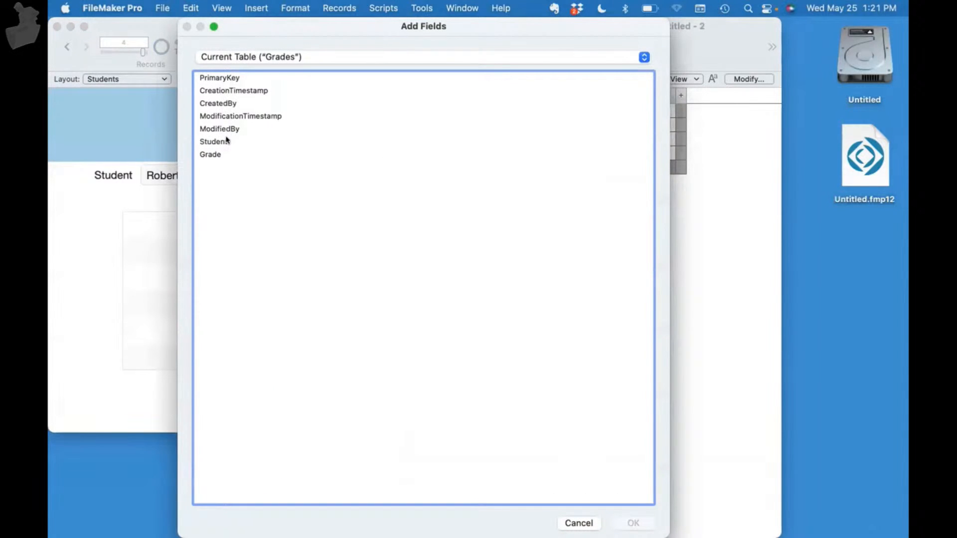
left_click(266, 60)
left_click(577, 518)
left_click(578, 522)
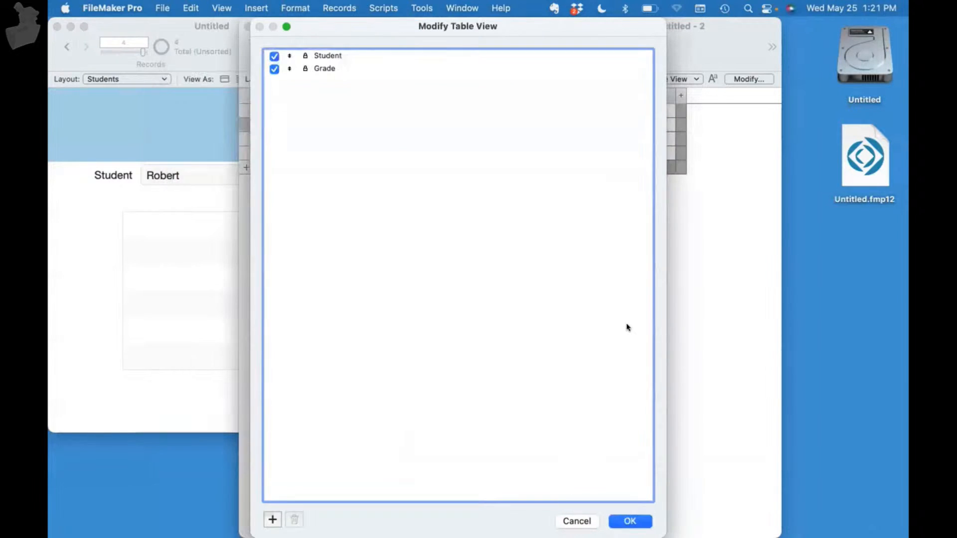
left_click(575, 520)
Step: Widen the Student Table View window and add the SerialNumber field to its table view
left_click_drag(580, 316, 392, 312)
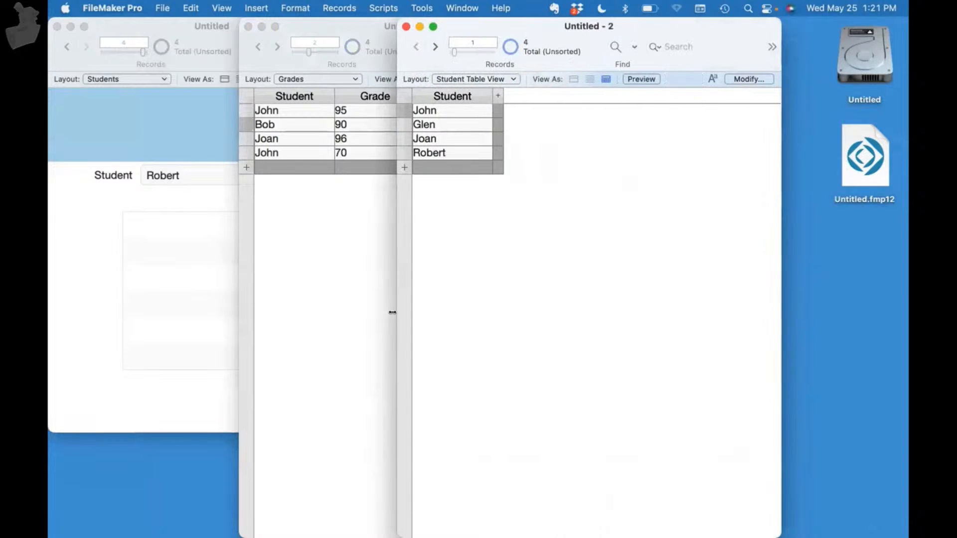
left_click(728, 80)
left_click(273, 520)
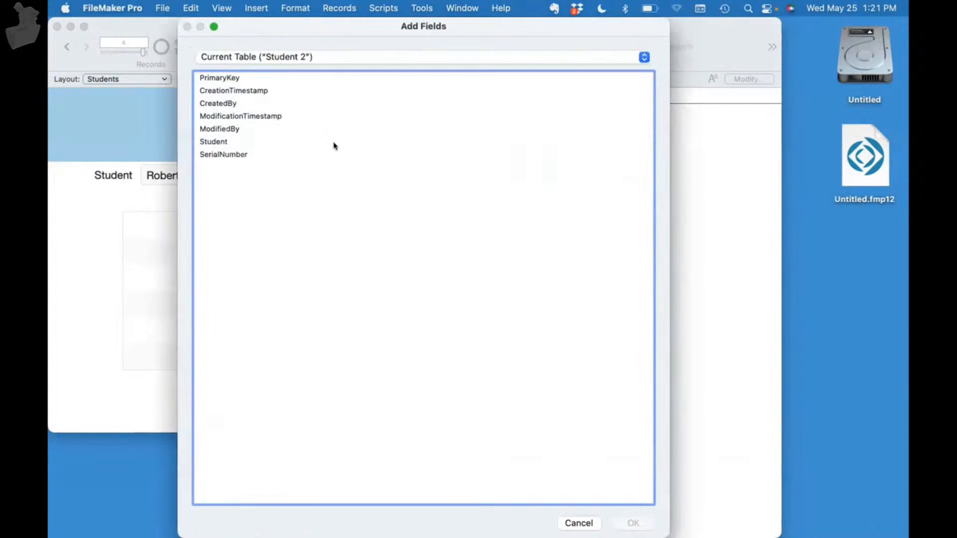
double_click(228, 152)
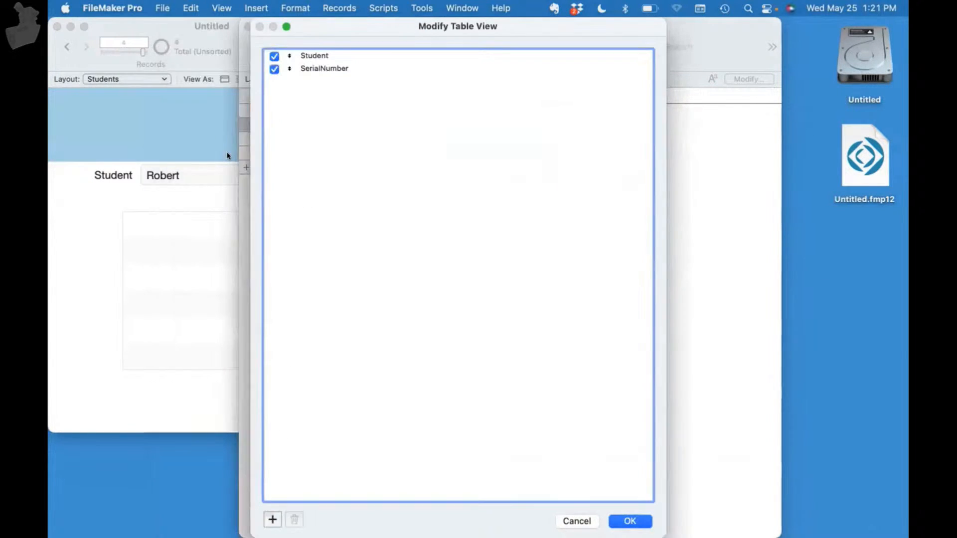
left_click(631, 521)
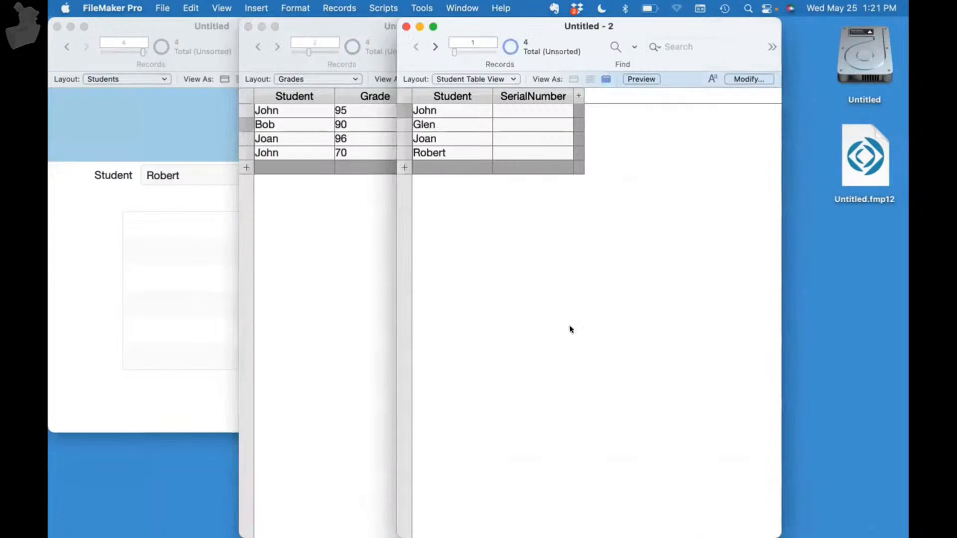
Step: Replace the SerialNumber contents of all student records with serial numbers starting at 1, incrementing by 1, updating the serial number in Entry Options
left_click(505, 114)
left_click(339, 8)
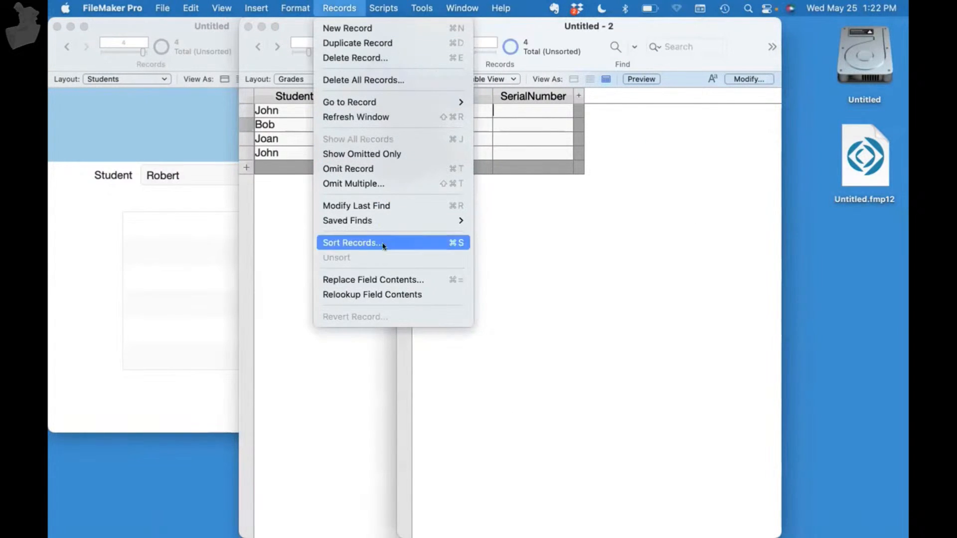
left_click(384, 279)
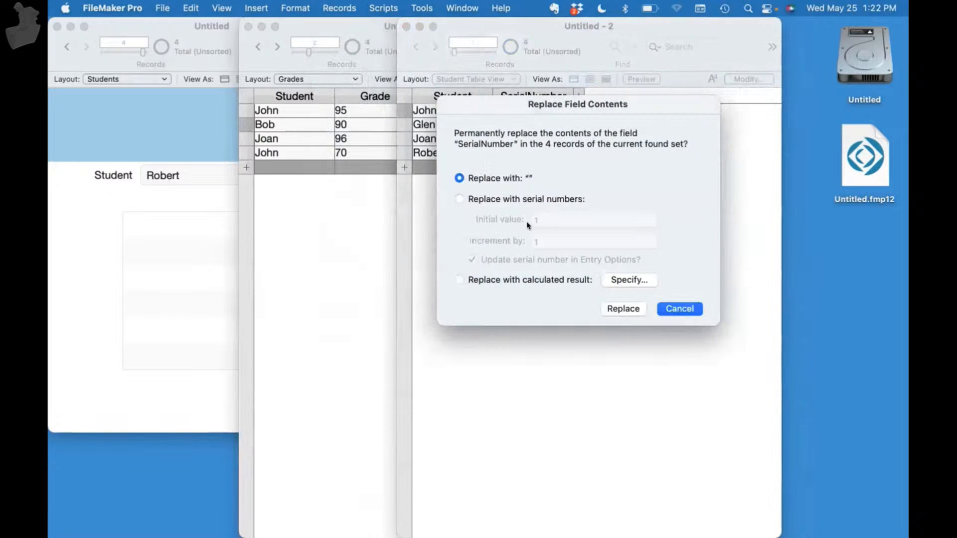
left_click(515, 201)
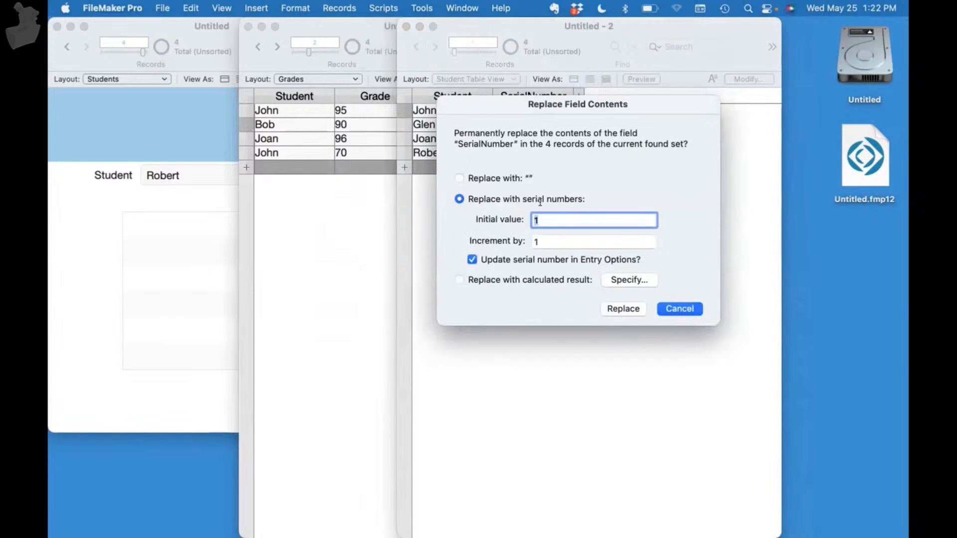
left_click(631, 309)
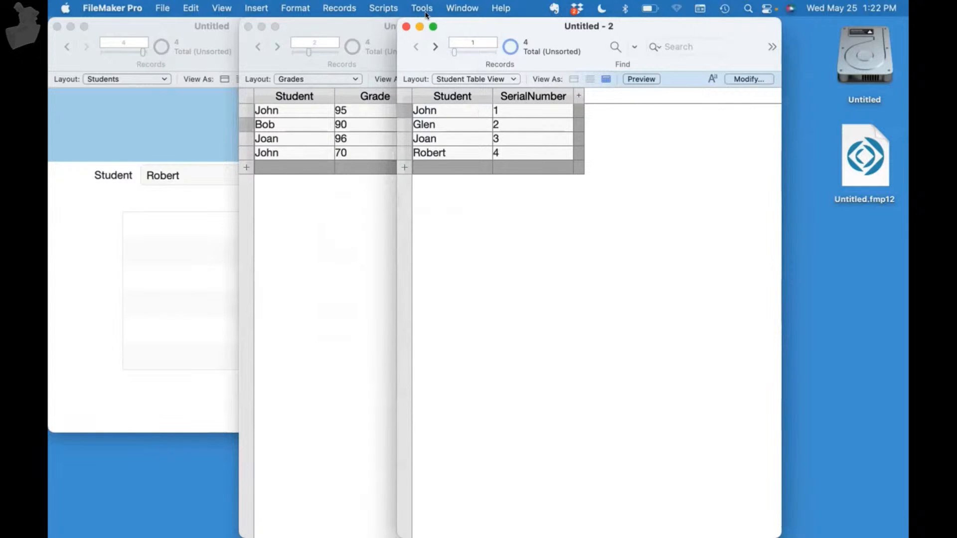
Step: Move the Student Table View window beside the Grades table and compare the records in both windows
left_click_drag(466, 20, 593, 6)
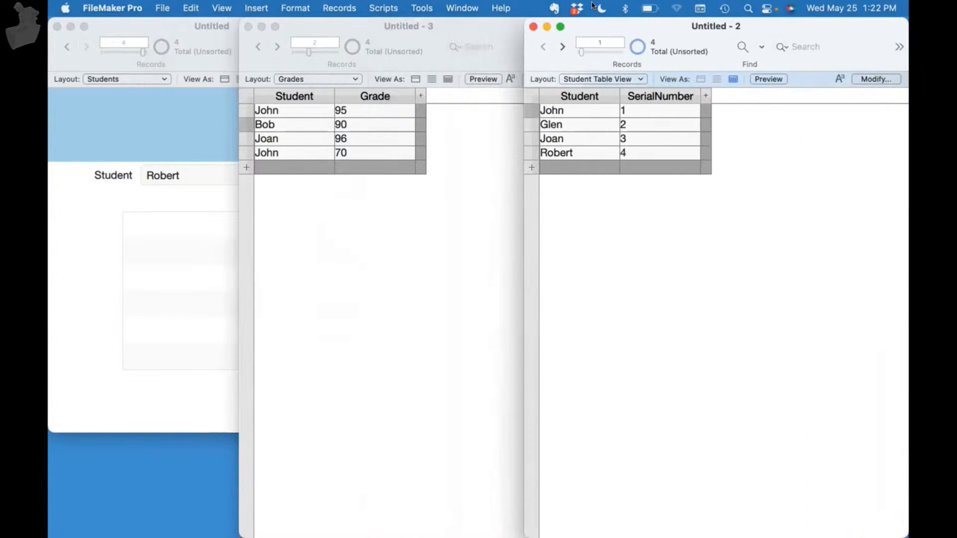
left_click(459, 244)
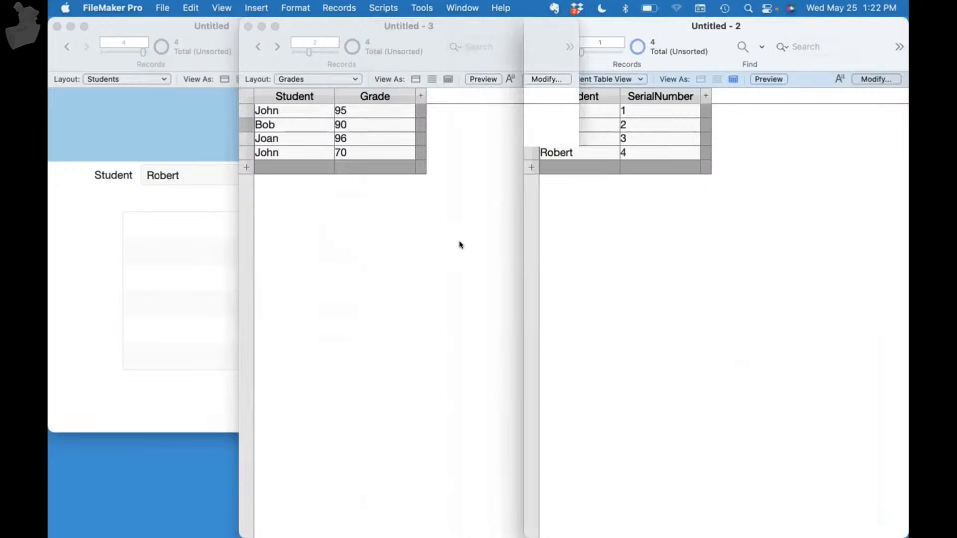
left_click(632, 253)
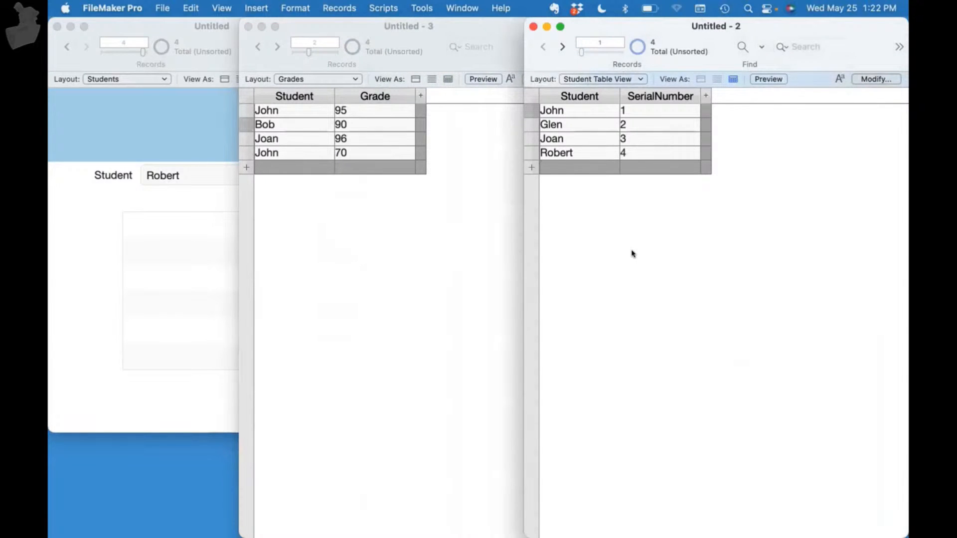
left_click(474, 306)
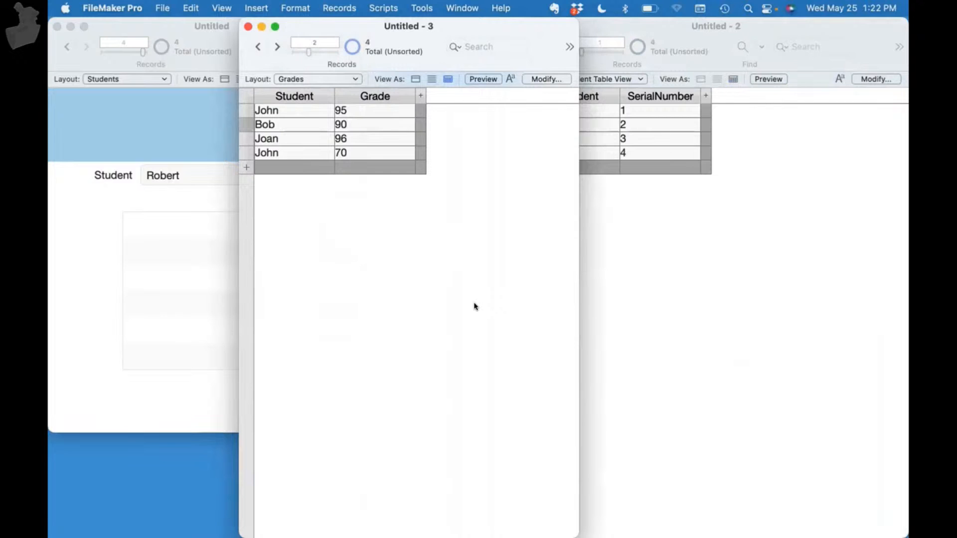
left_click(621, 320)
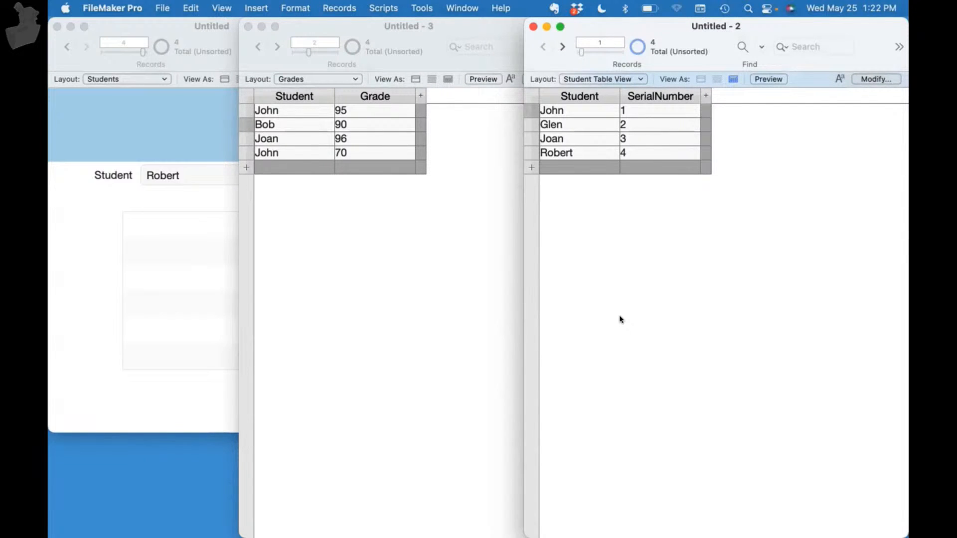
Step: Create a text field named Student_SerialNumber in the Grades table
left_click(439, 296)
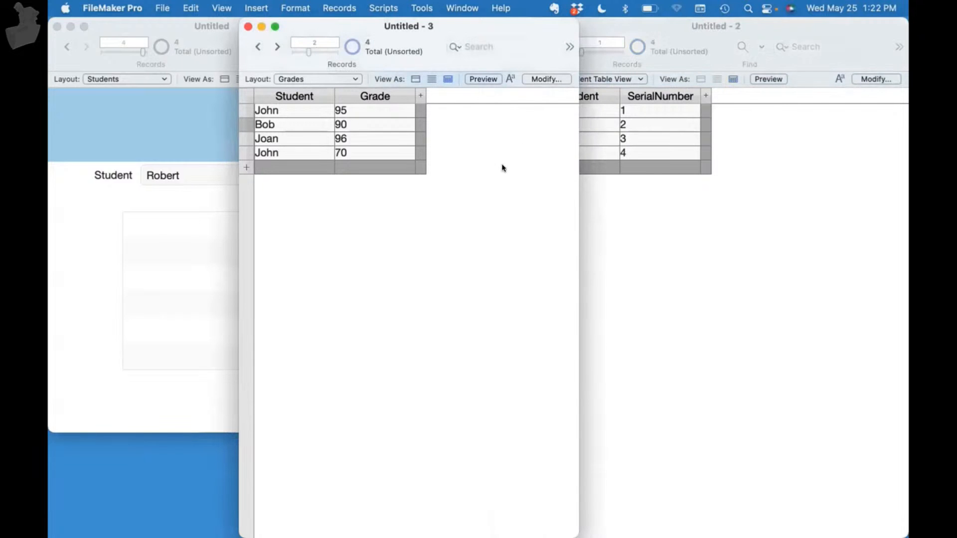
key("super+shift+d")
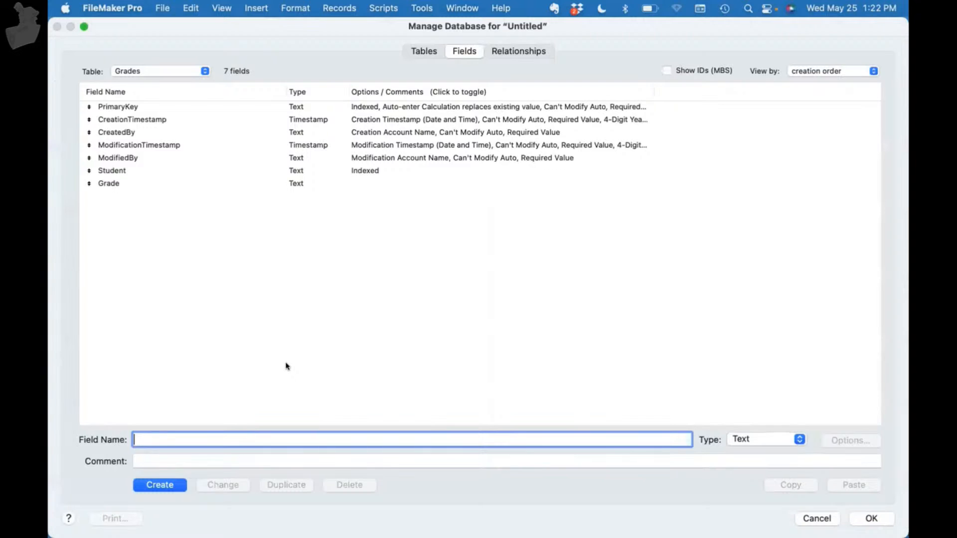
type("S")
key("BackSpace")
type("Student_SerialNumber")
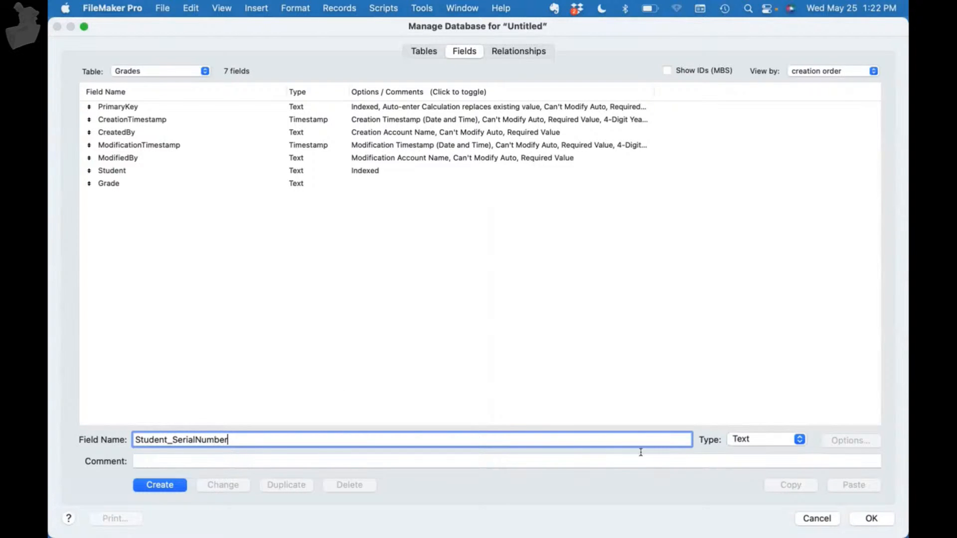
key("Return")
left_click(217, 195)
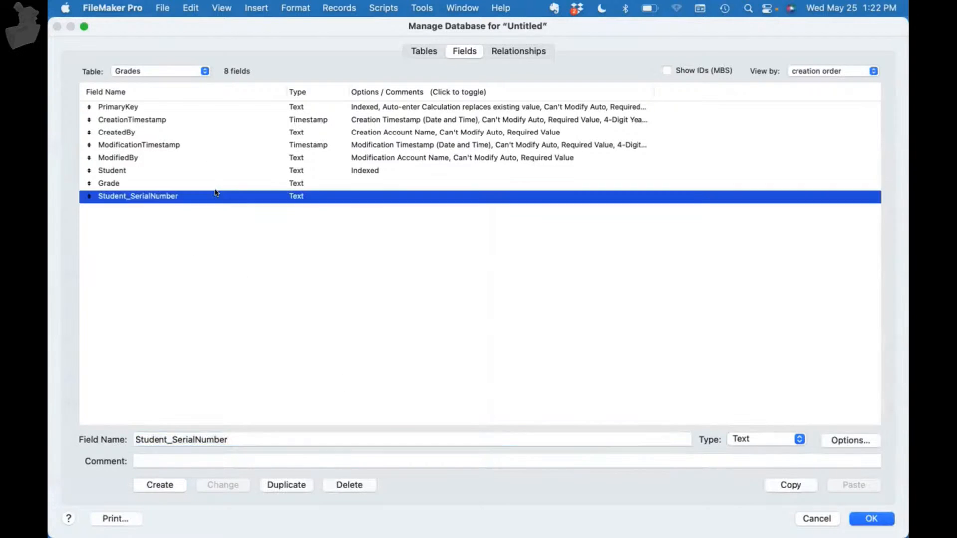
Step: Compare the SerialNumber field definition in the Student table with Student_SerialNumber in the Grades table
left_click(171, 70)
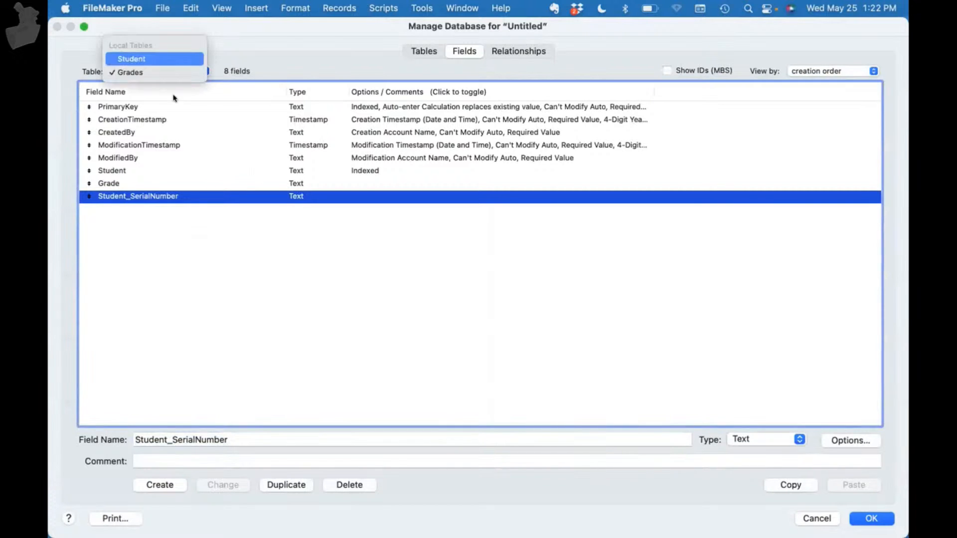
left_click(169, 58)
left_click(154, 184)
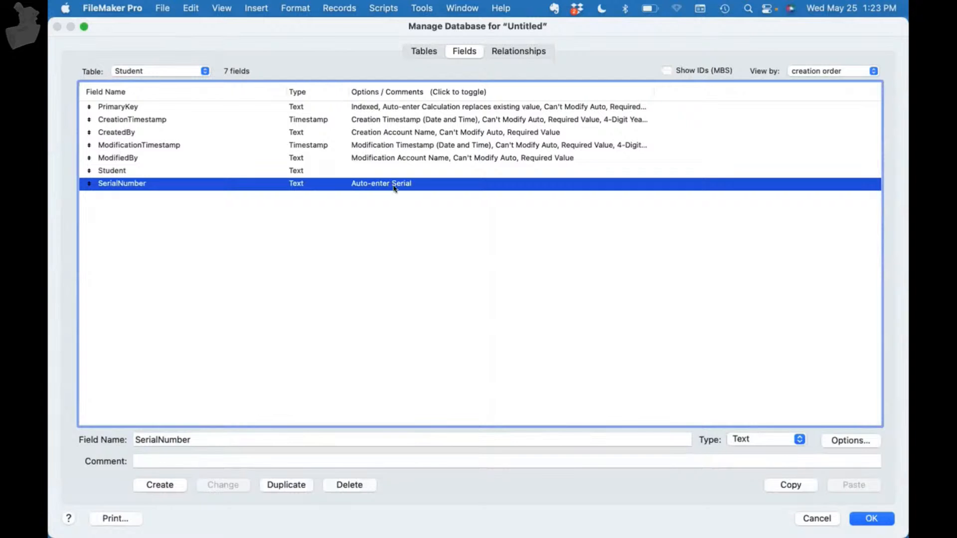
left_click(178, 71)
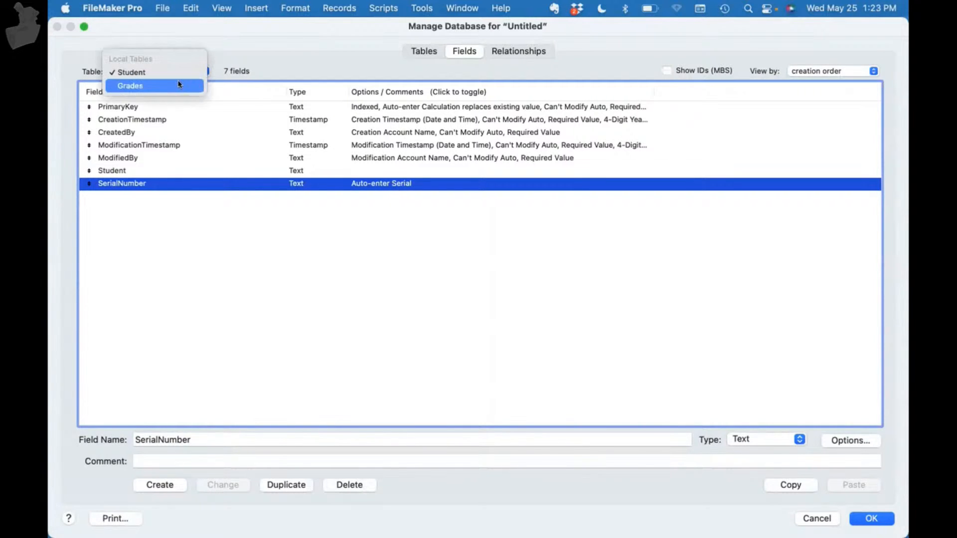
left_click(182, 85)
left_click(159, 198)
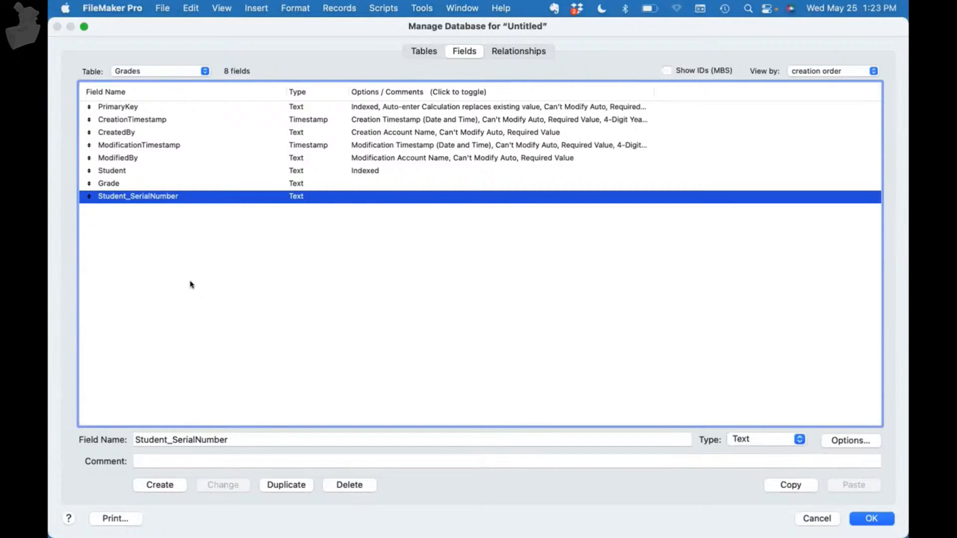
left_click(176, 72)
left_click(131, 59)
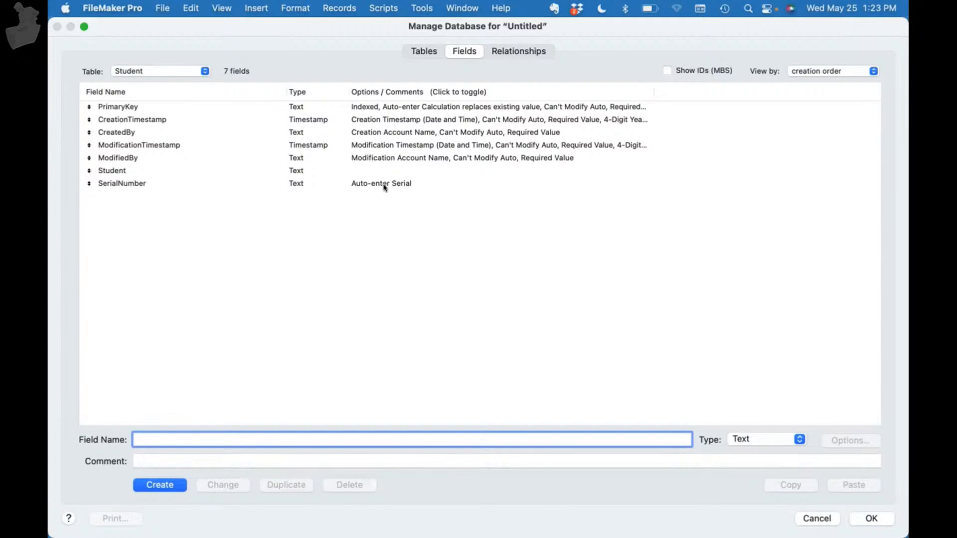
Step: Save the database field changes and add the Student_SerialNumber field to the Grades table view
left_click(871, 518)
left_click(545, 79)
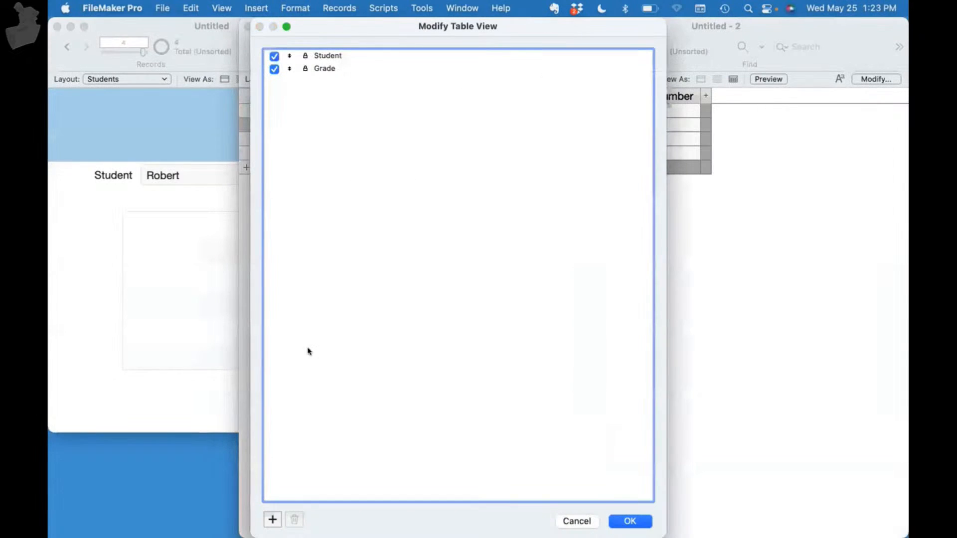
left_click(272, 518)
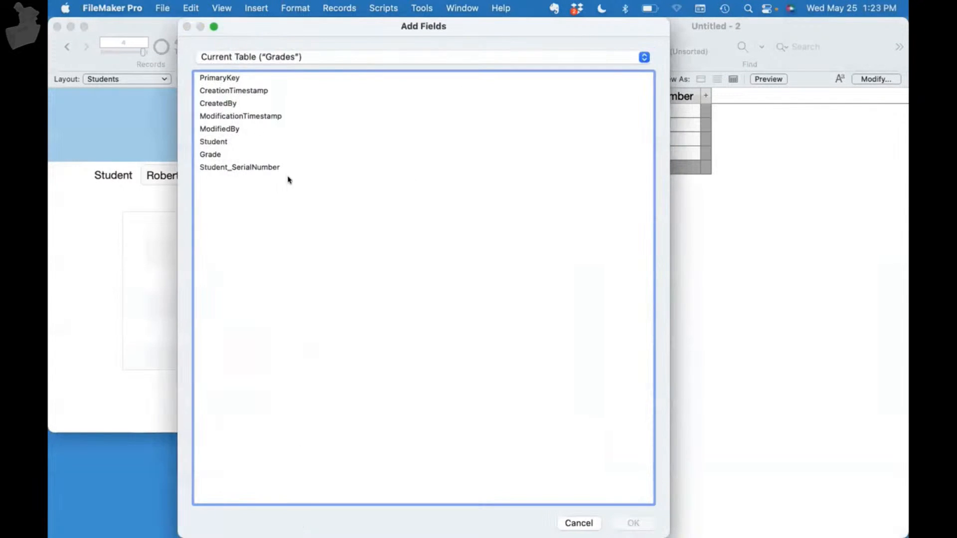
double_click(261, 167)
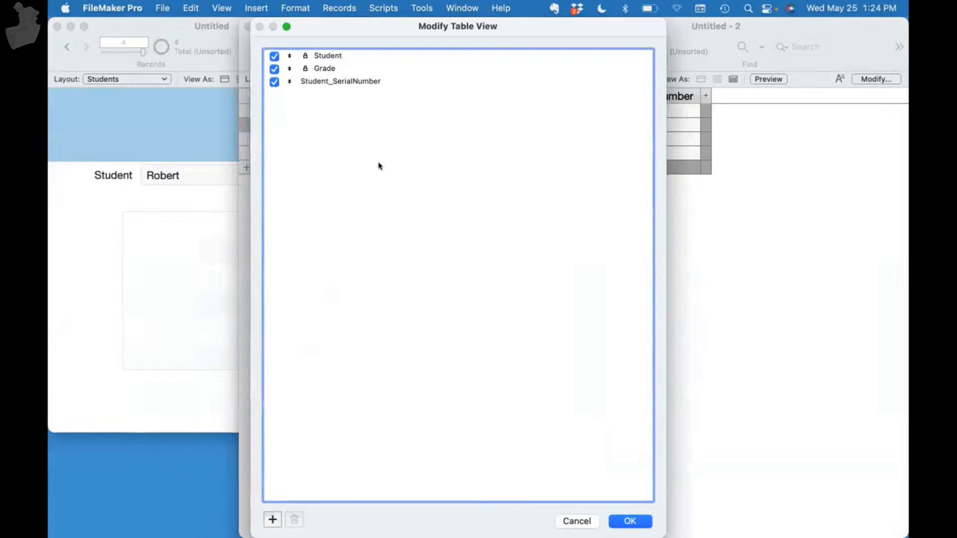
left_click(633, 521)
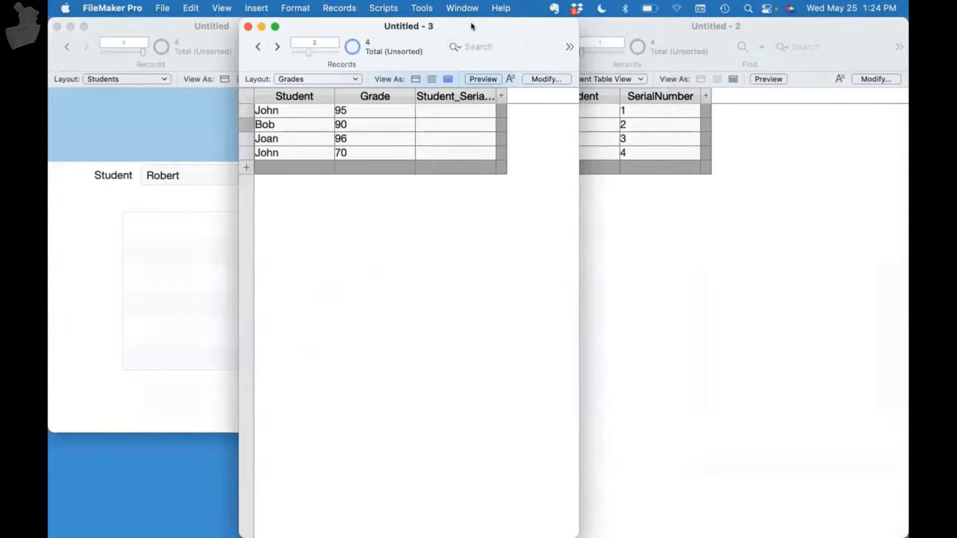
Step: Move the Grades window clear of the Student Table View window, keeping it in Browse mode
left_click_drag(471, 26, 358, 27)
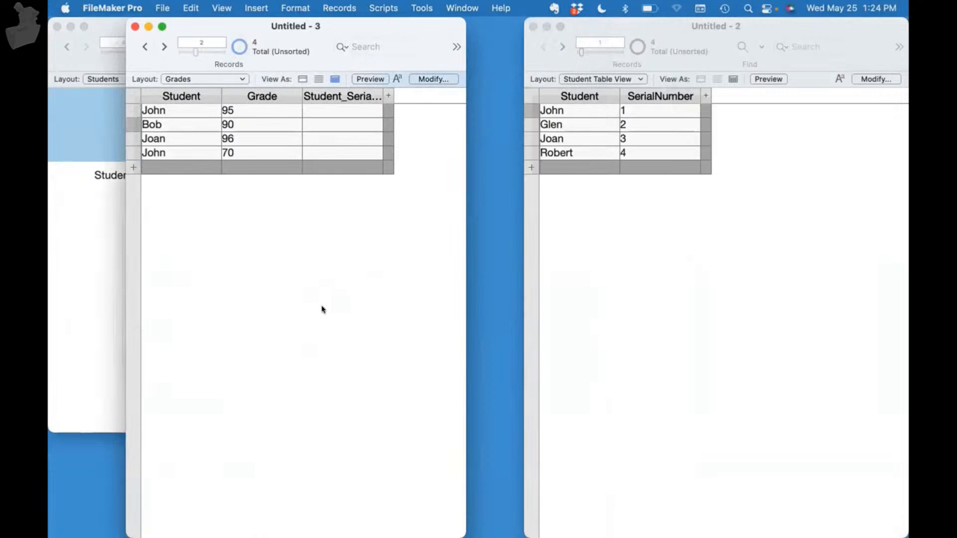
key("super+l")
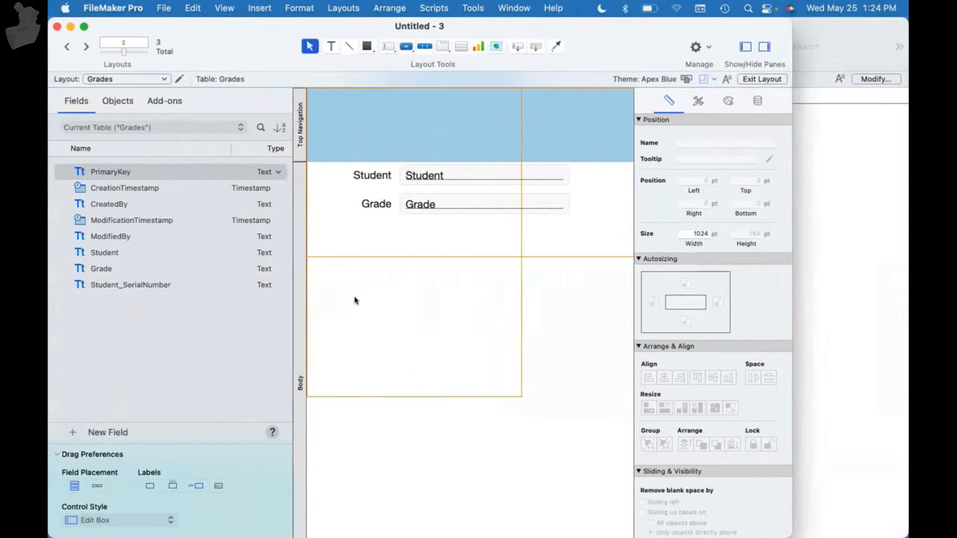
key("super+b")
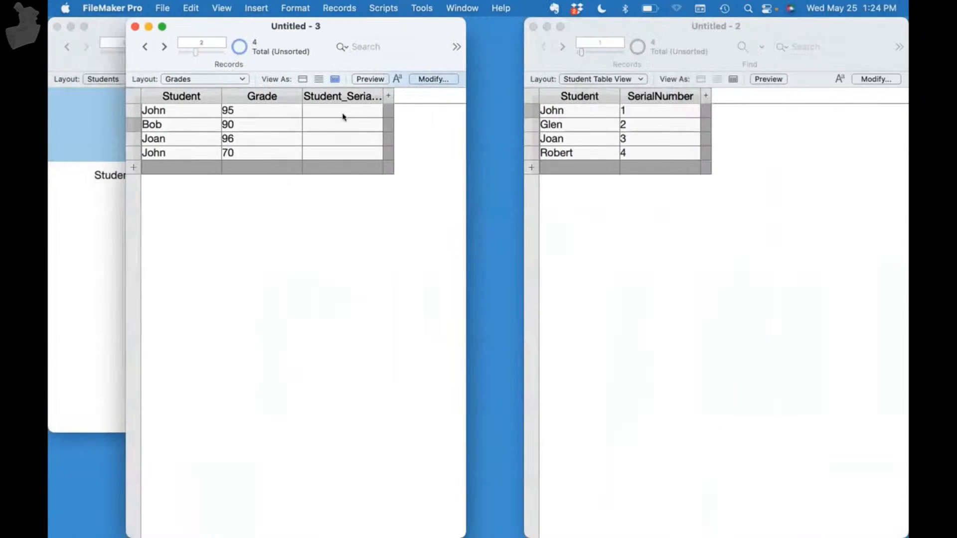
Step: Clear the Student field in the first Grades record and replace that field's contents with the empty value in all Grades records
left_click(193, 109)
left_click(193, 109)
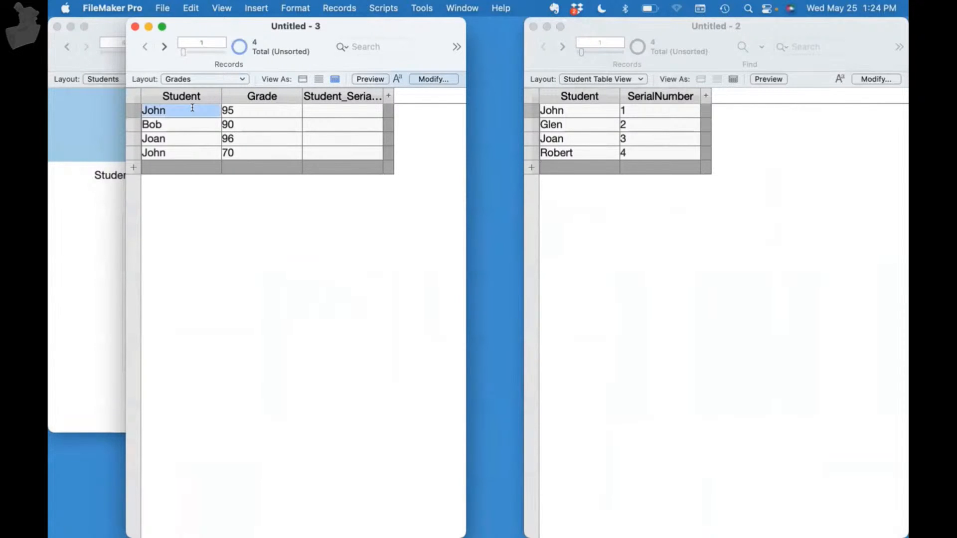
key("BackSpace")
key("super+equal")
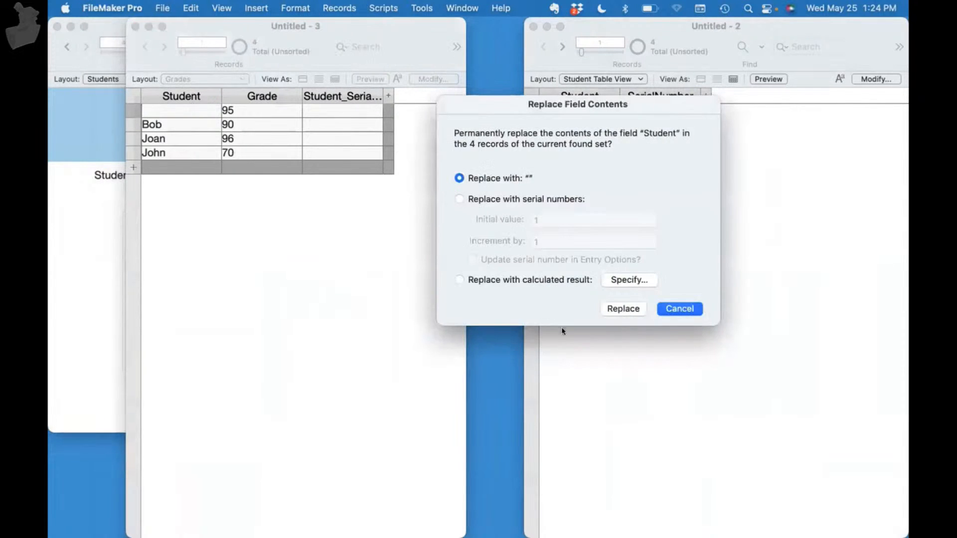
left_click(628, 308)
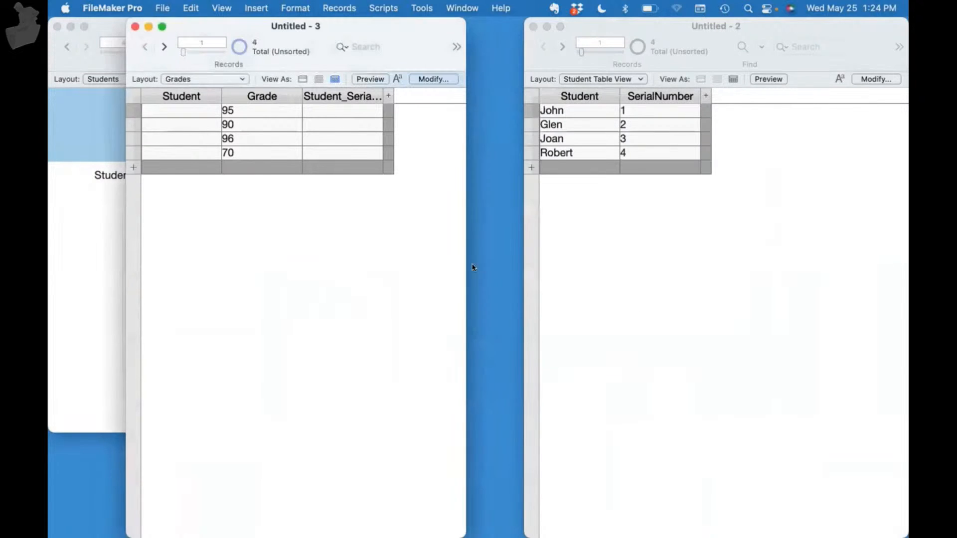
Step: Enter the Student_SerialNumber values 1, 2, 3 and 3 in the four Grades records, in order
left_click(319, 107)
type("1")
left_click(330, 123)
type("2")
left_click(329, 135)
type("3")
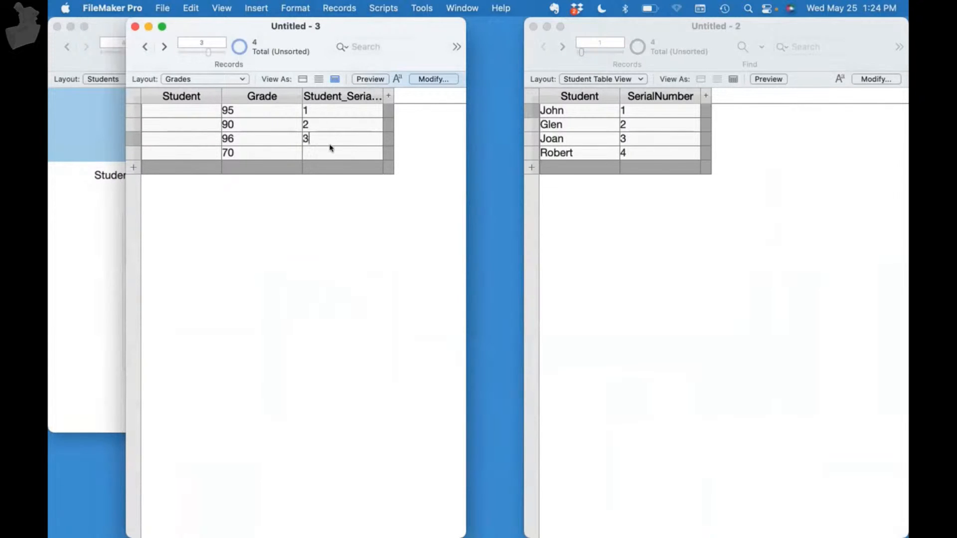
left_click(330, 145)
type("3")
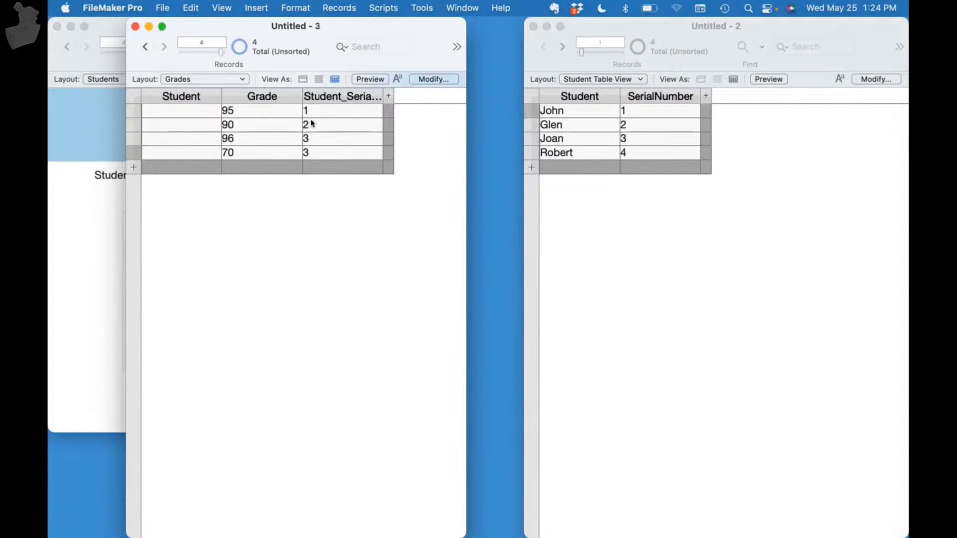
Step: Change the relationship between Student 2 and Grades to match SerialNumber with Student_SerialNumber instead of the Student fields
left_click_drag(277, 21, 324, 21)
left_click_drag(440, 5, 440, 6)
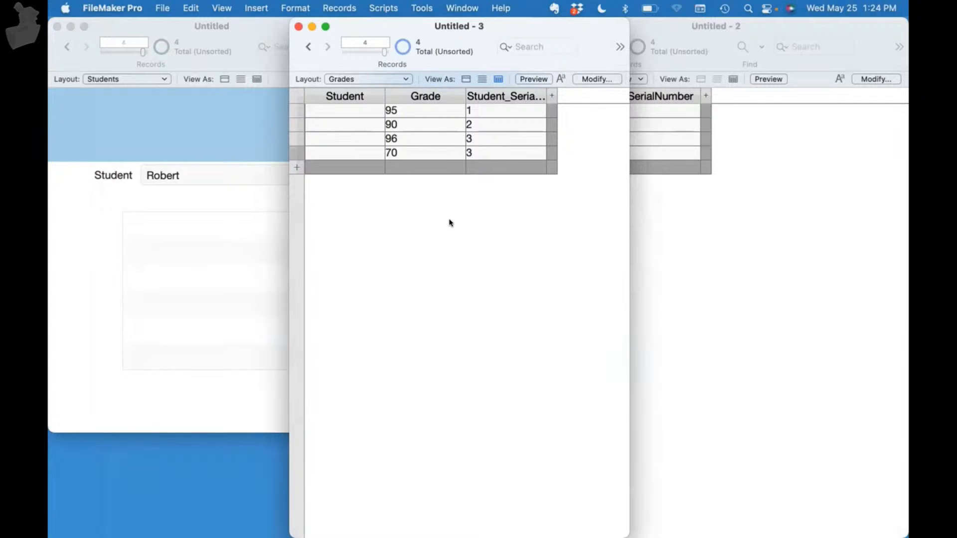
key("super+shift+d")
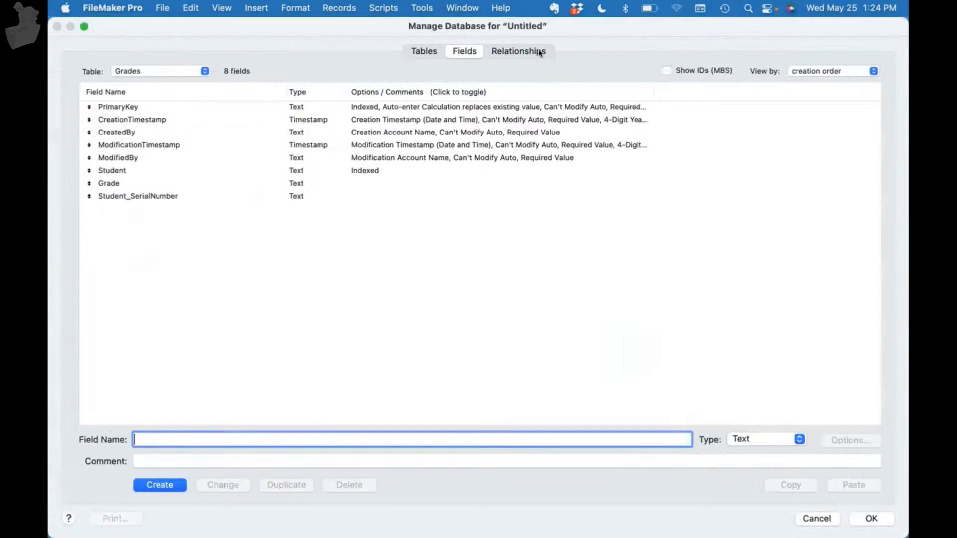
left_click(523, 52)
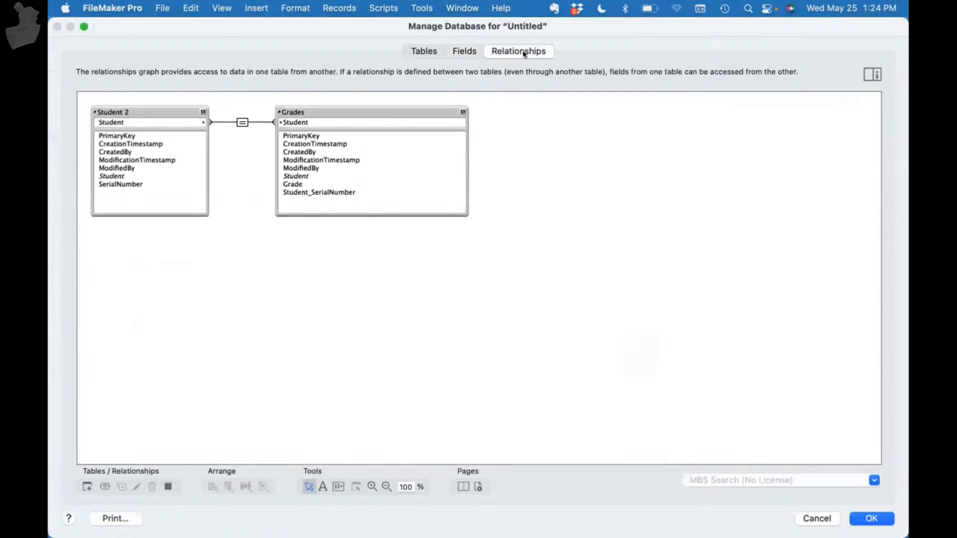
left_click(241, 123)
double_click(241, 124)
left_click(311, 304)
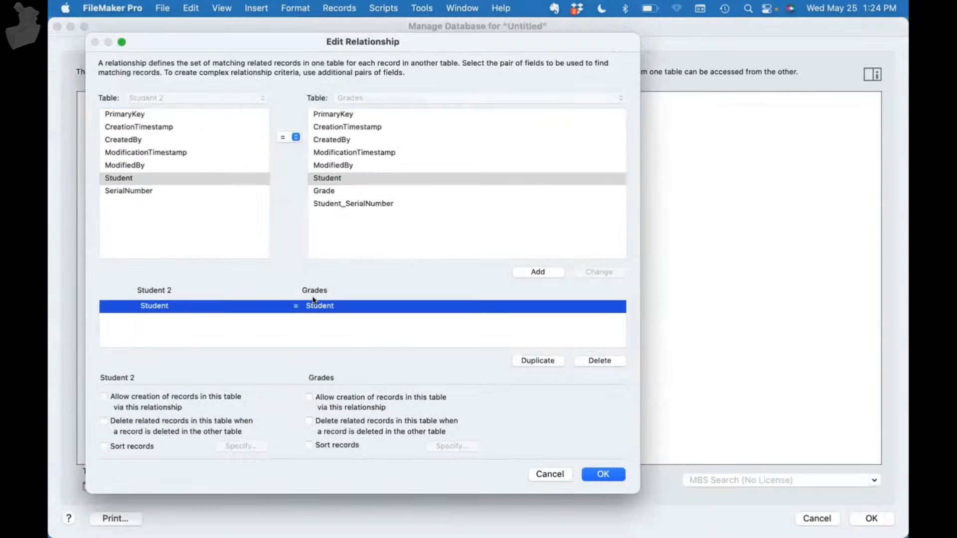
left_click(169, 191)
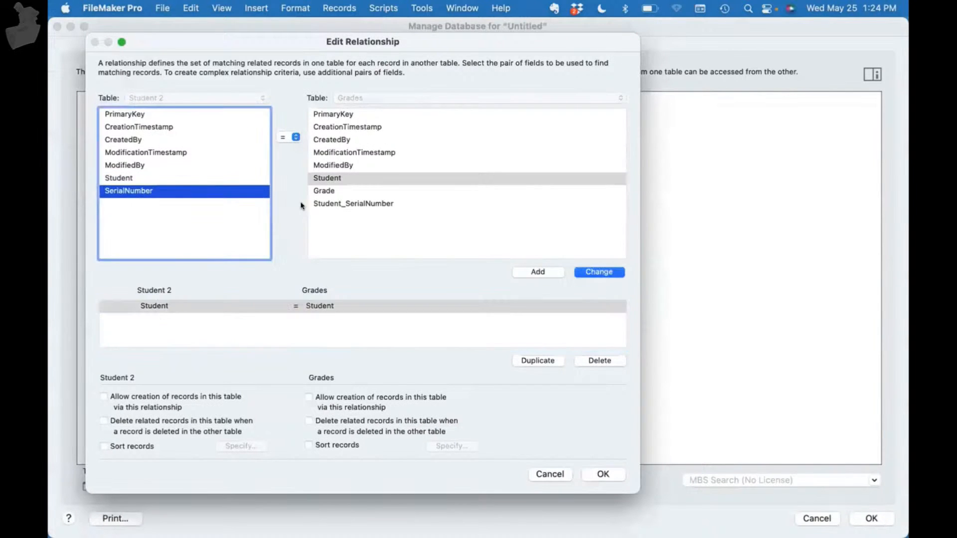
left_click(328, 202)
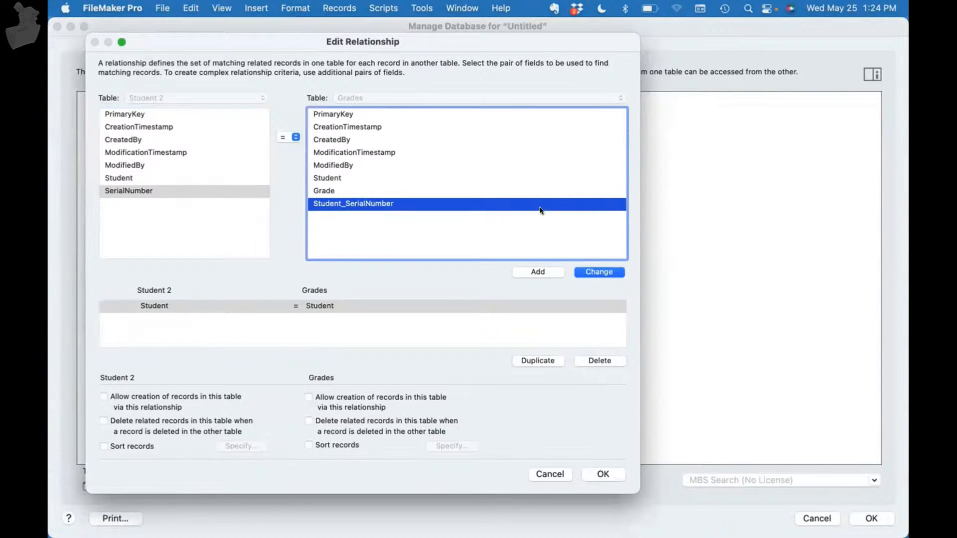
left_click(599, 272)
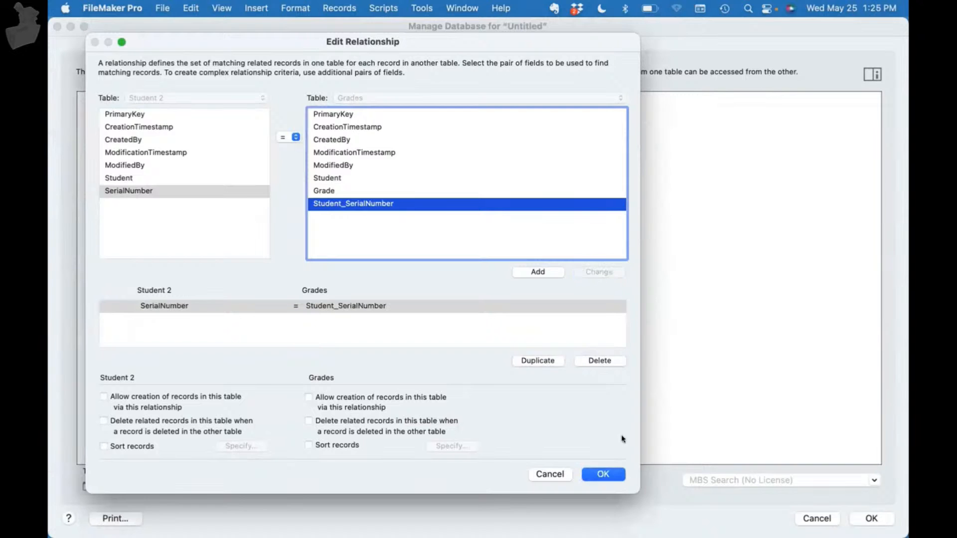
left_click(611, 472)
left_click(879, 520)
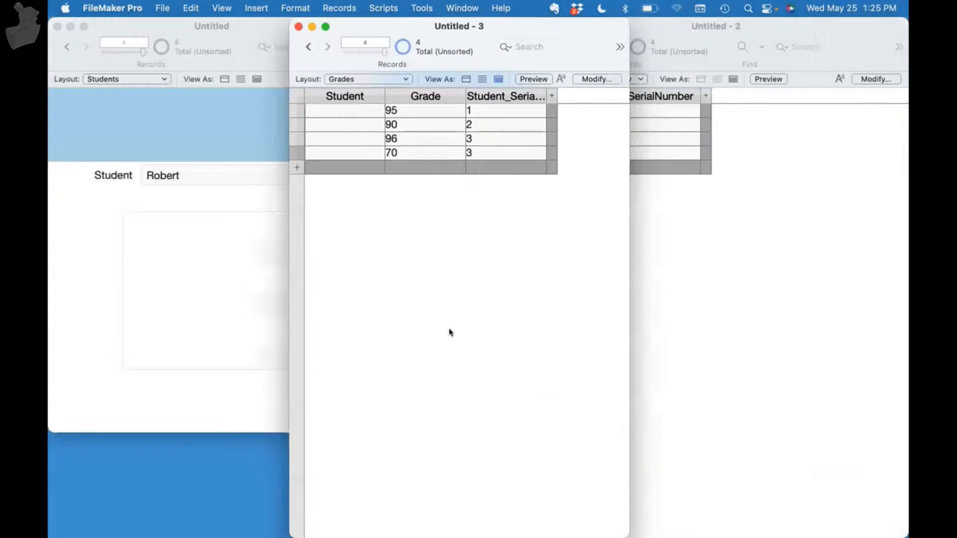
Step: Browse student records on the Students form and compare their portal grades with the serial numbers in the Grades and Student tables
left_click(220, 204)
left_click(67, 47)
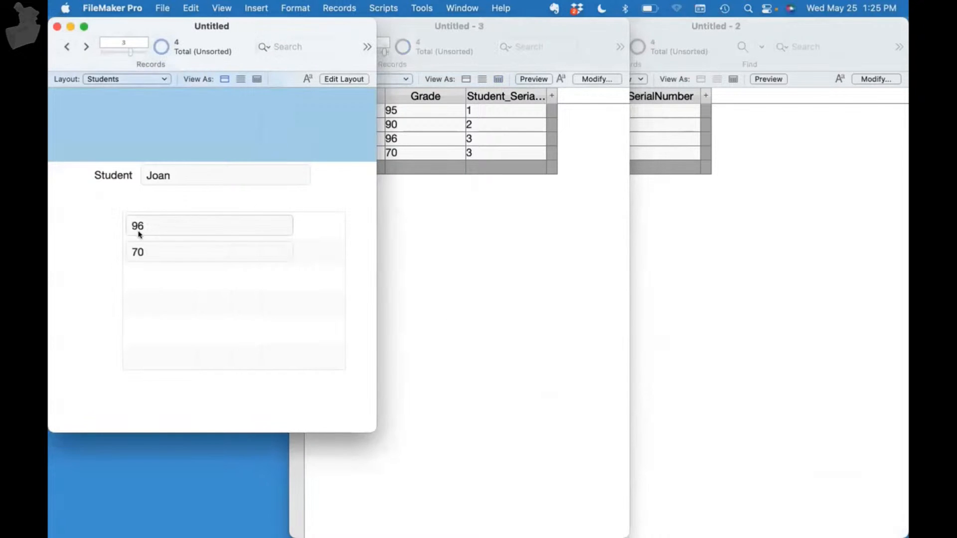
left_click(530, 235)
left_click(687, 222)
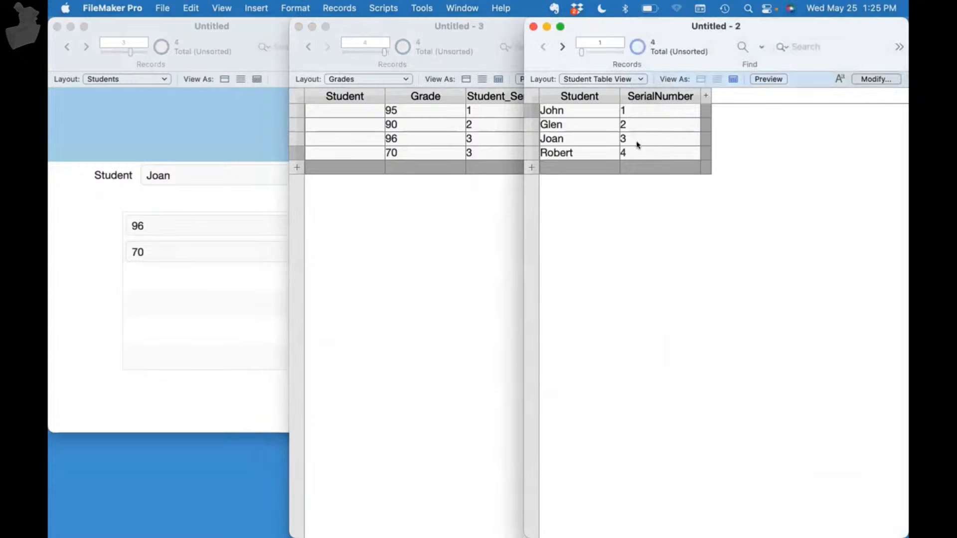
left_click(420, 211)
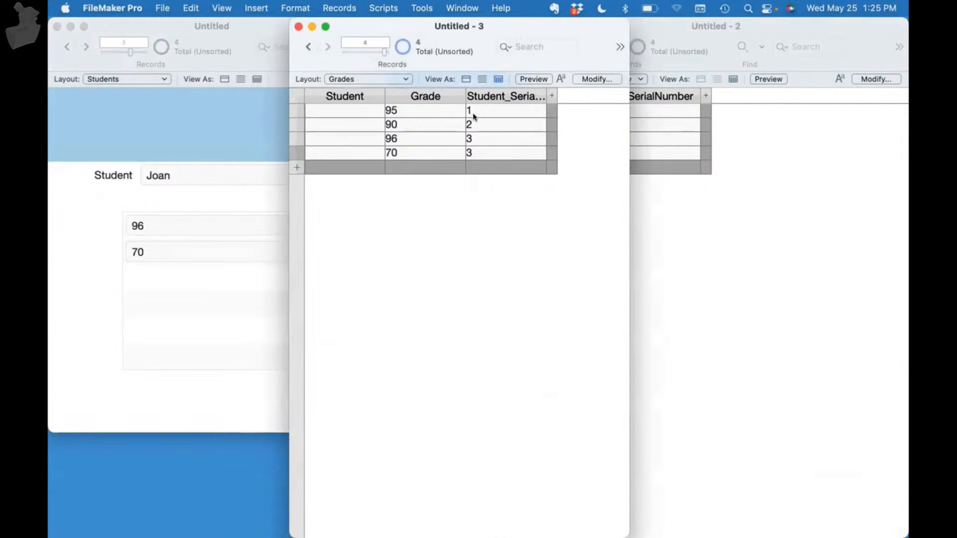
left_click(56, 264)
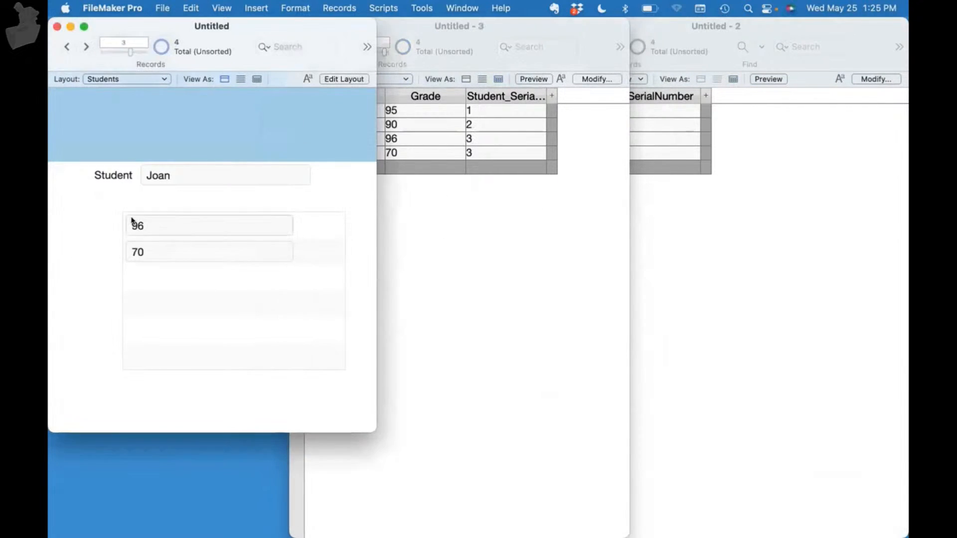
left_click_drag(376, 244, 314, 246)
left_click(65, 48)
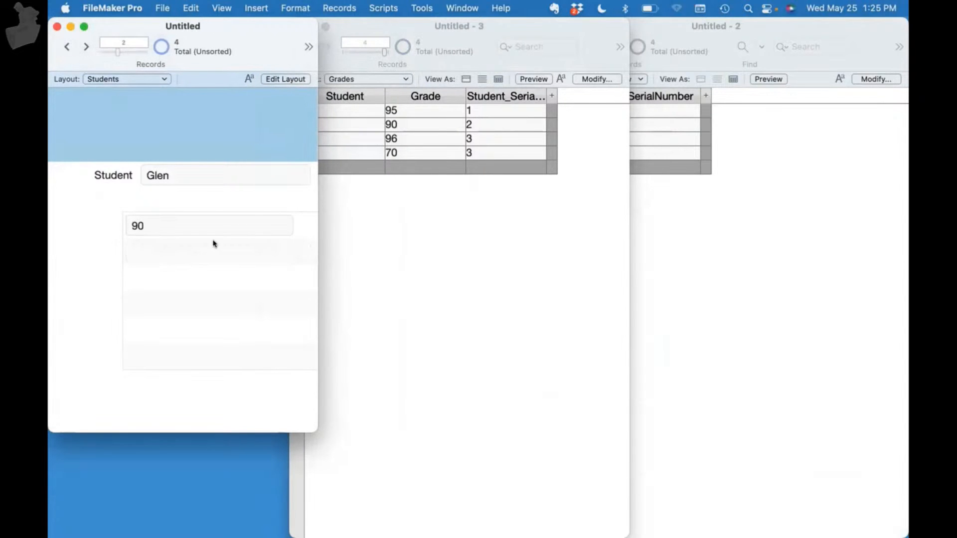
left_click(481, 147)
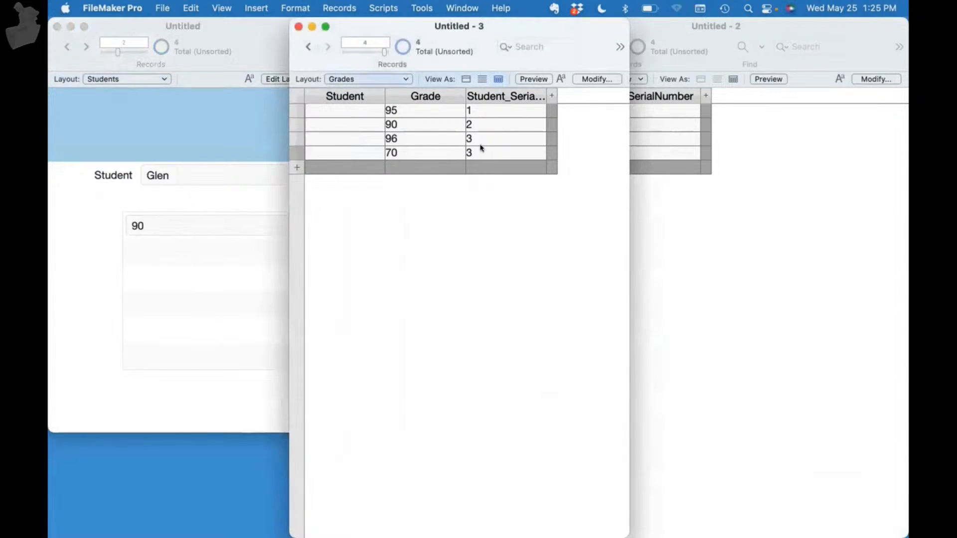
Step: Compare the portal grade on the Students form with the serial numbers in the Grades and Student tables
left_click(665, 241)
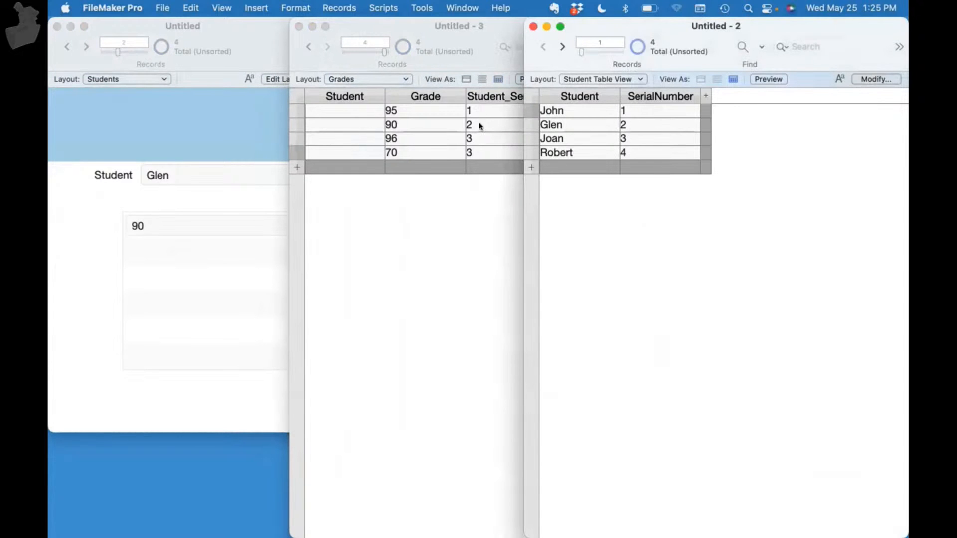
left_click(161, 267)
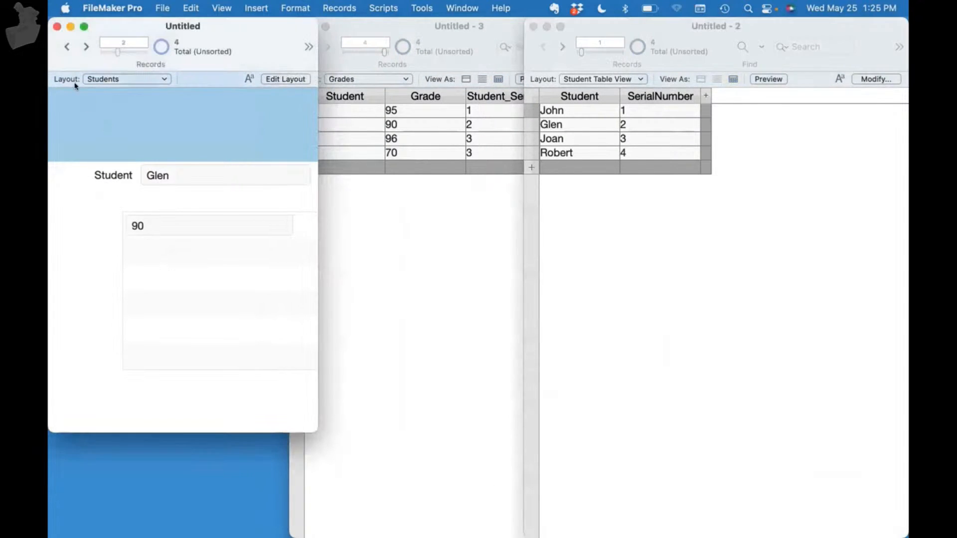
left_click(65, 46)
left_click(502, 225)
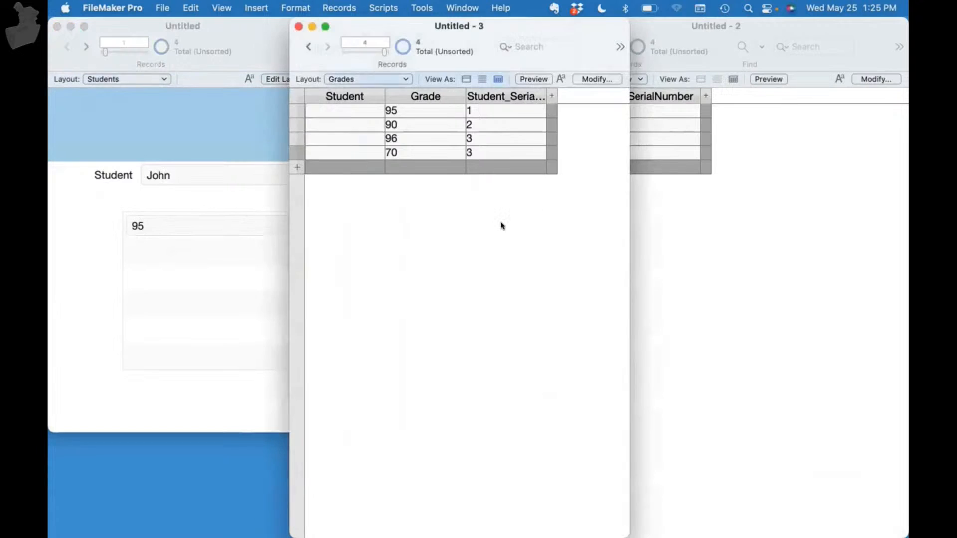
left_click(678, 137)
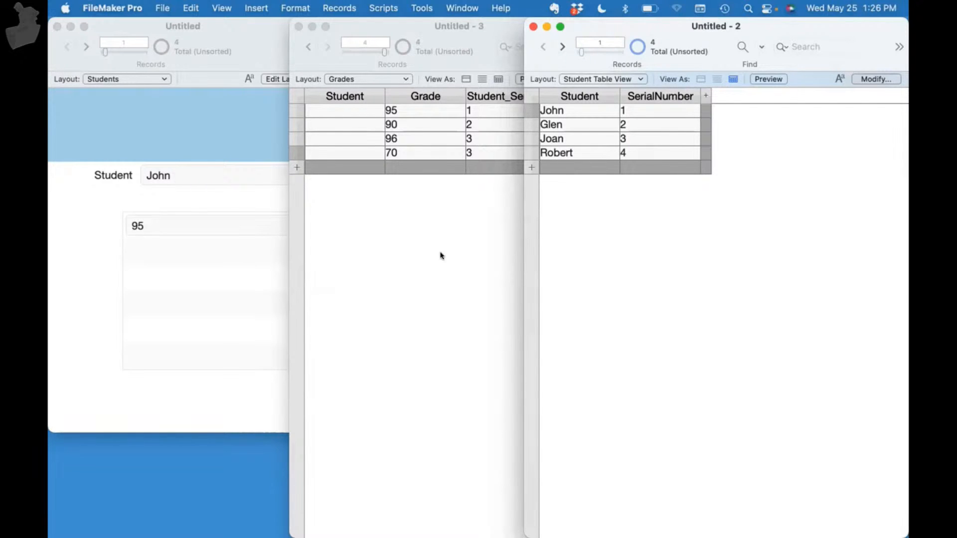
left_click(406, 271)
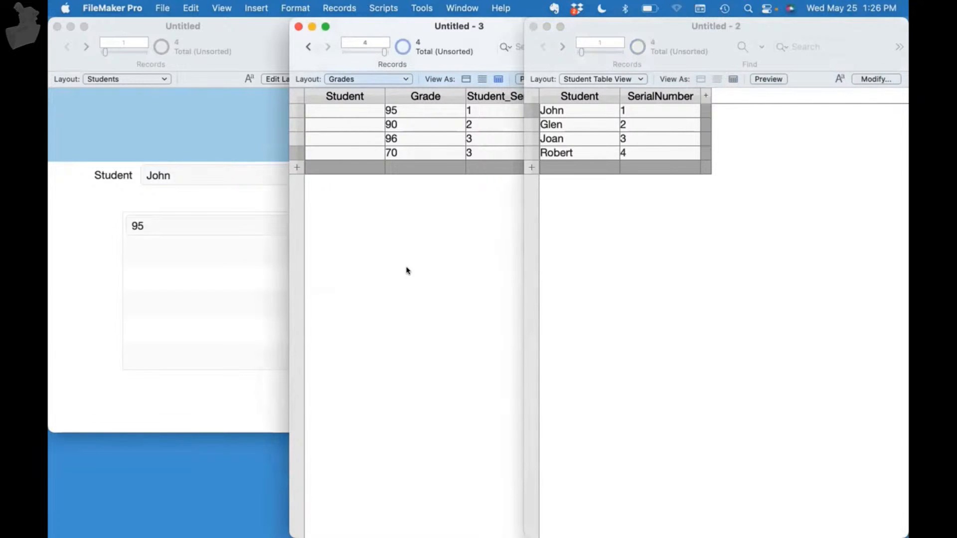
Step: Review the Student_SerialNumber field in the Grades table and the SerialNumber field in the Student table in the database definition
key("super+shift+d")
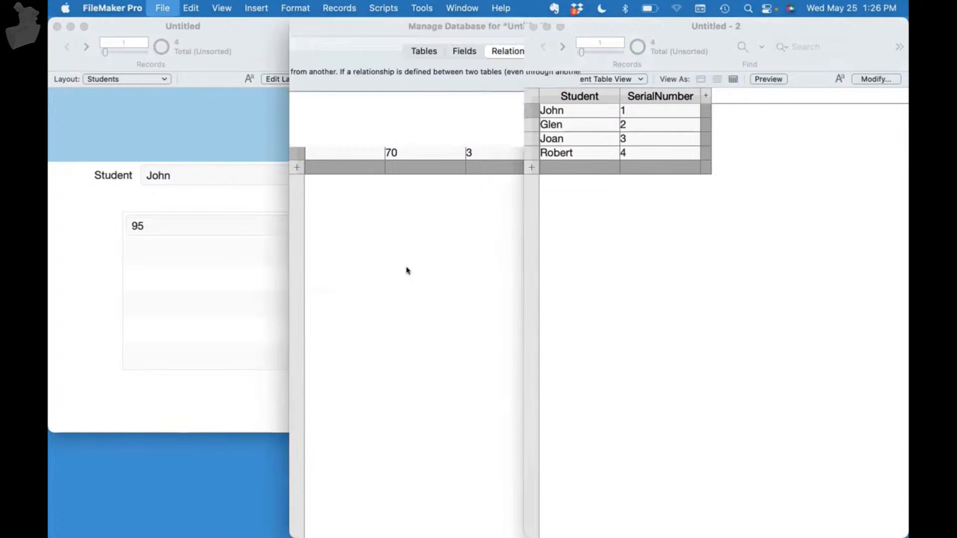
left_click(470, 53)
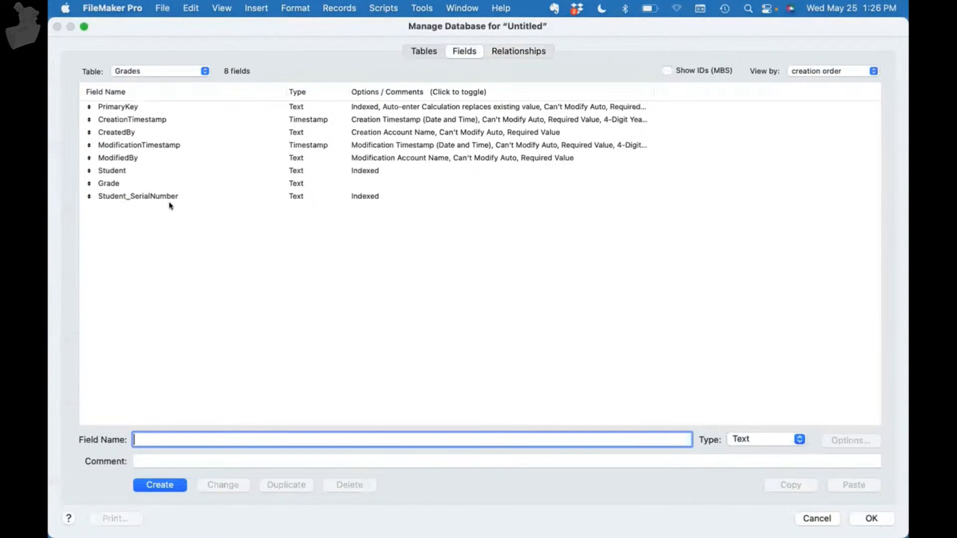
left_click(182, 195)
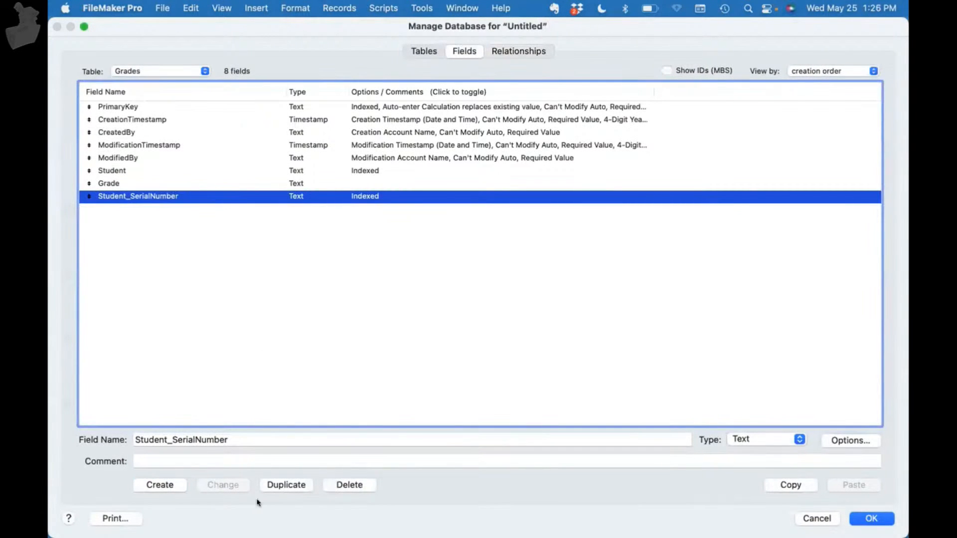
left_click(163, 439)
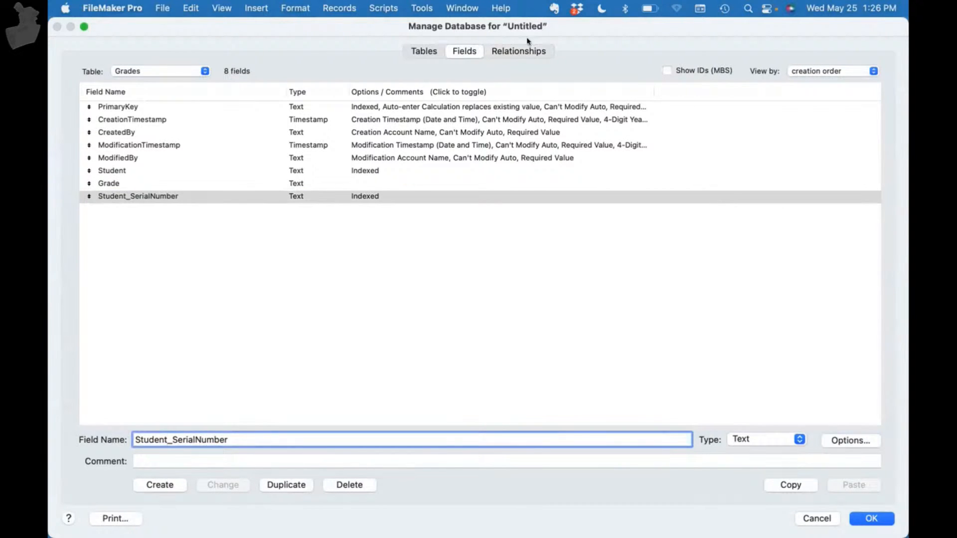
left_click(517, 51)
left_click(423, 51)
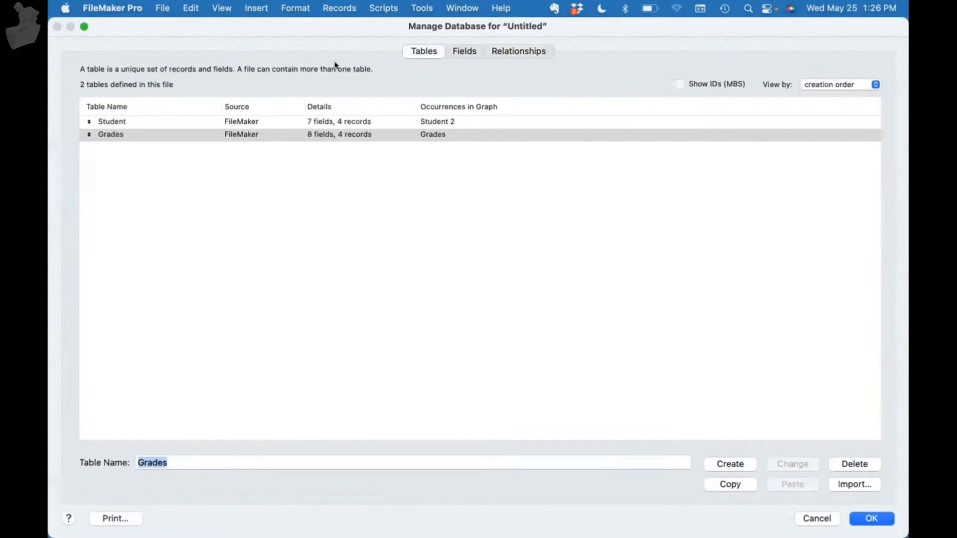
left_click(141, 125)
double_click(140, 125)
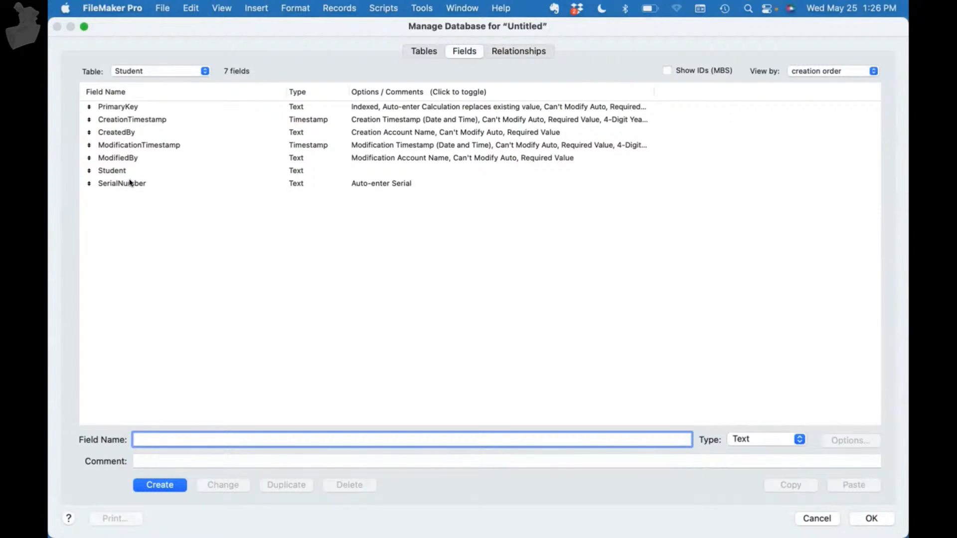
left_click(298, 477)
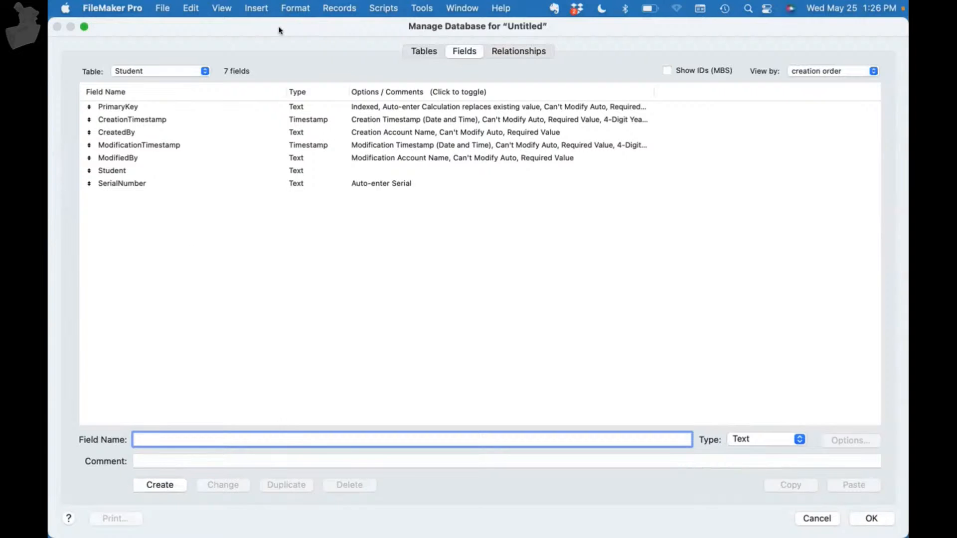
left_click(871, 518)
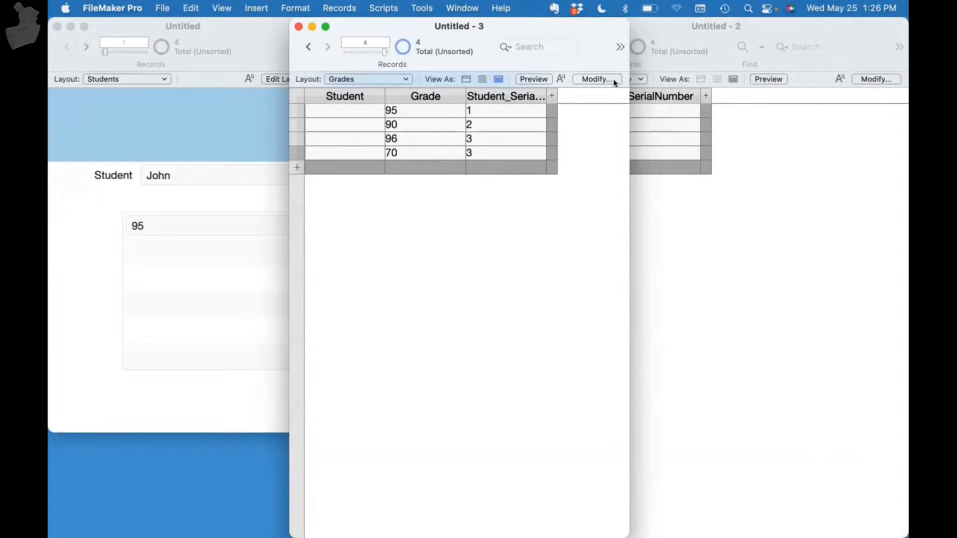
Step: Widen the Grades window and look through the Grades table's default fields from PrimaryKey to ModifiedBy
left_click_drag(628, 94, 730, 95)
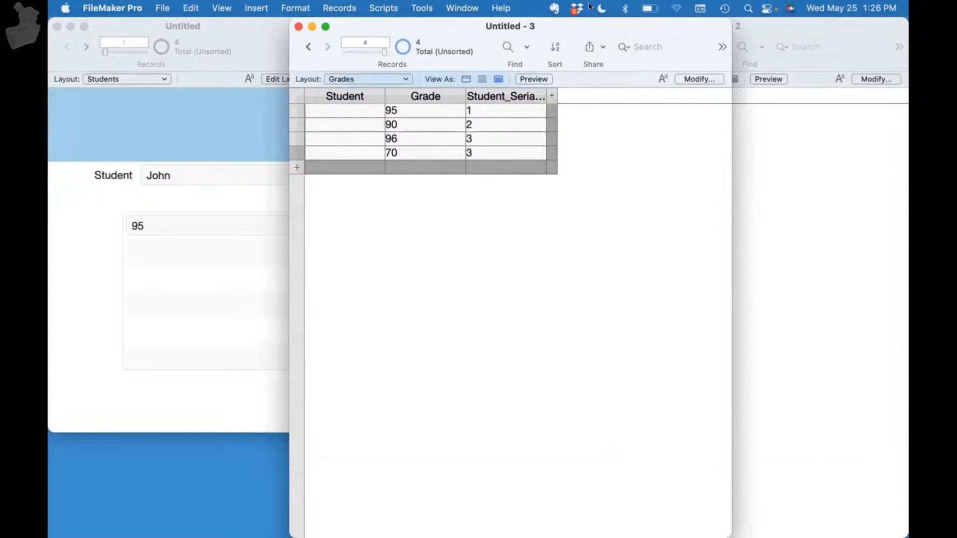
left_click_drag(607, 25, 556, 21)
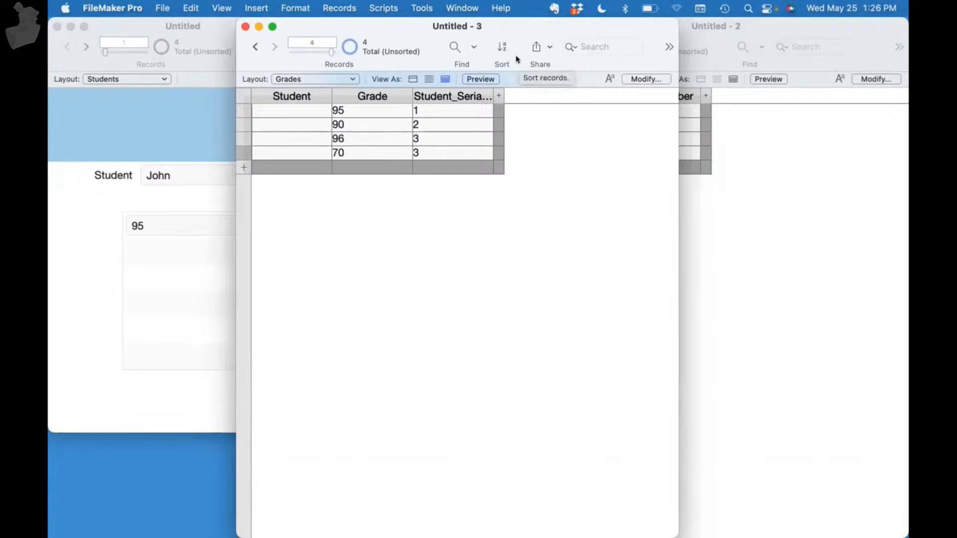
key("super+shift+d")
left_click(143, 107)
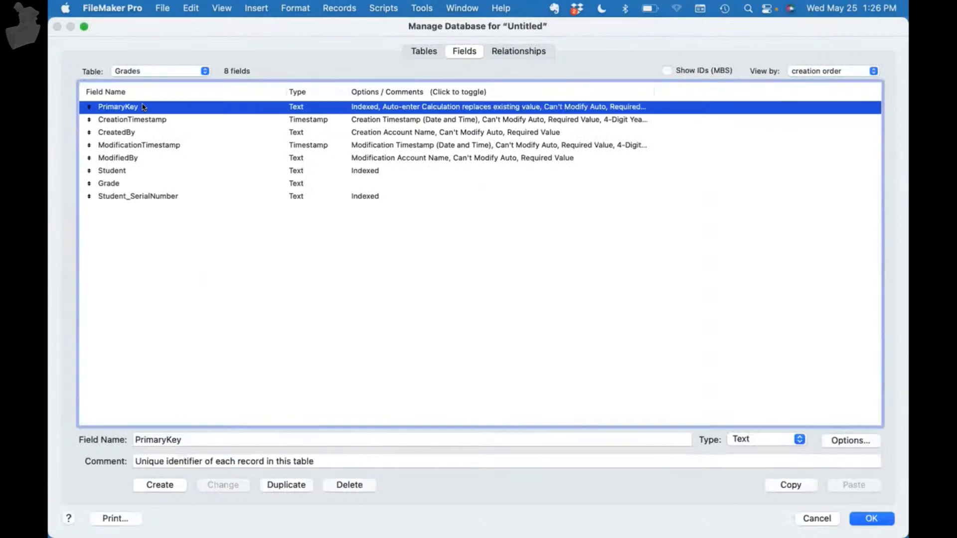
key("Down")
key("Down")
key("Down")
key("Down")
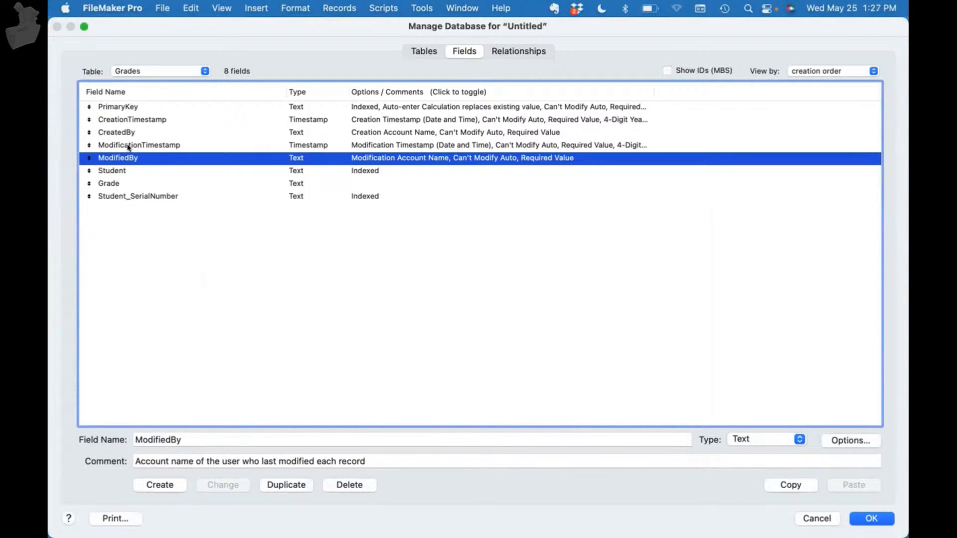
Step: Inspect the auto-enter calculation of the PrimaryKey field in the Grades table, leaving the database definition without changes
left_click(119, 107)
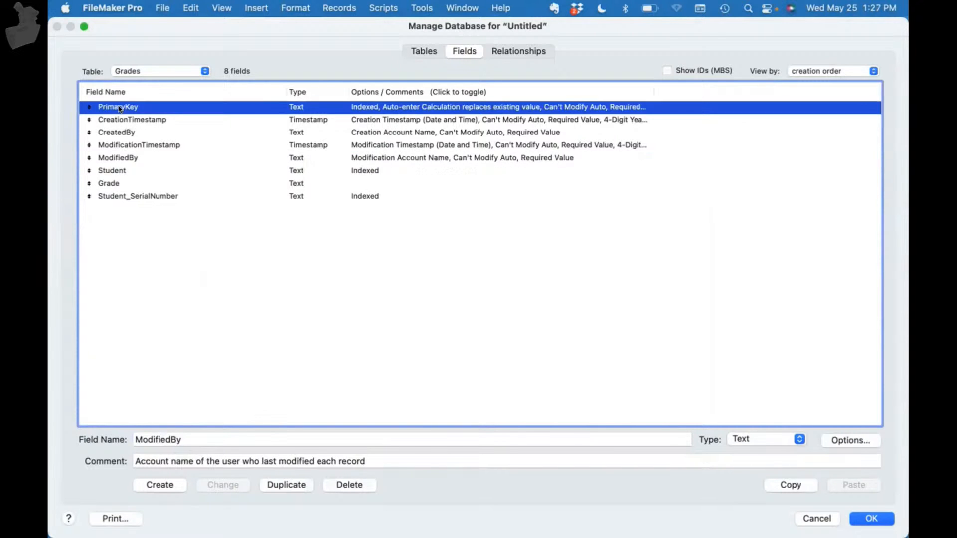
double_click(120, 108)
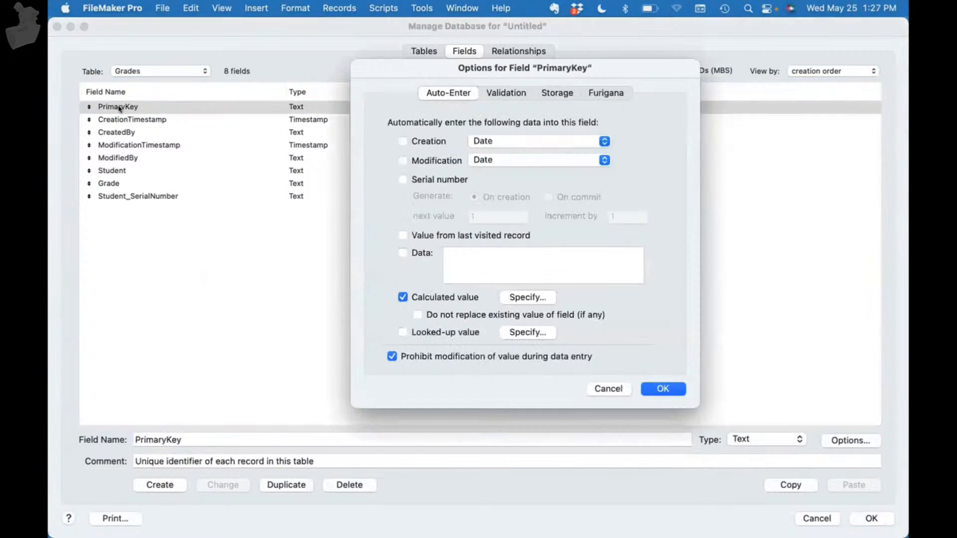
left_click(528, 297)
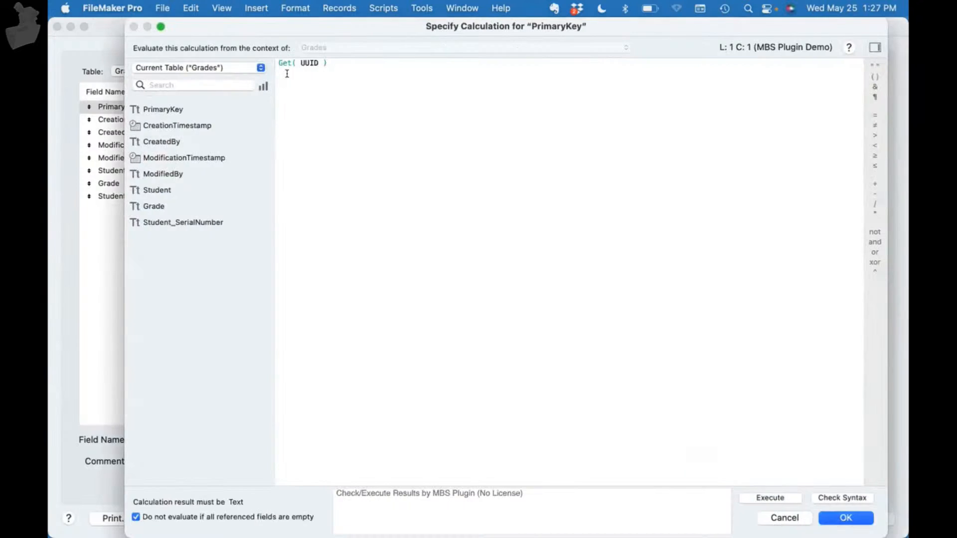
left_click(784, 518)
left_click(607, 389)
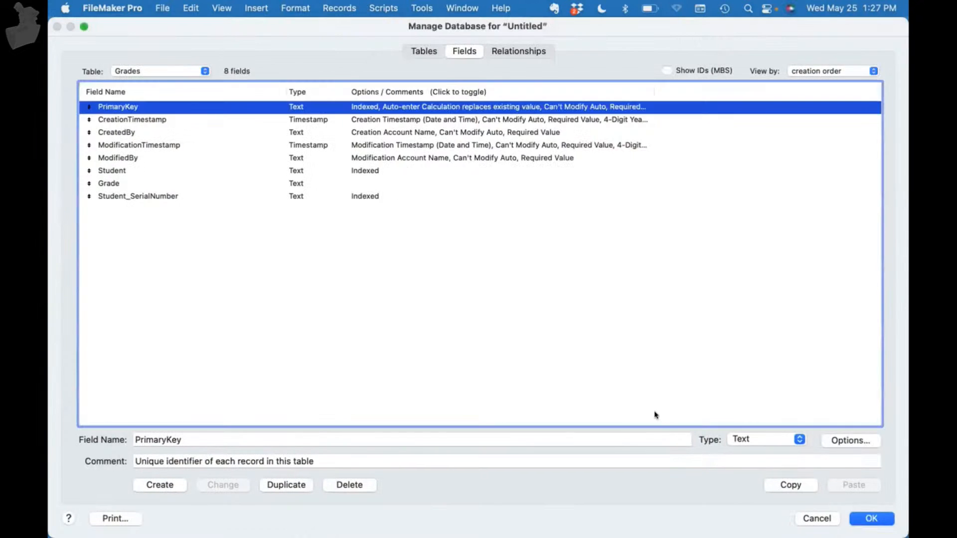
left_click(816, 519)
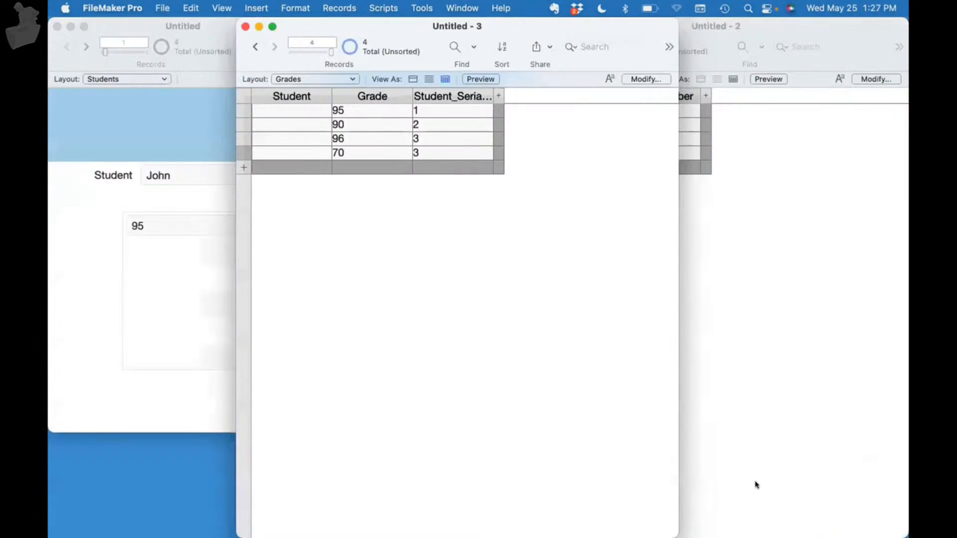
Step: Add the PrimaryKey field to the Grades table view, and widen the window and that column to show the full values
left_click(650, 79)
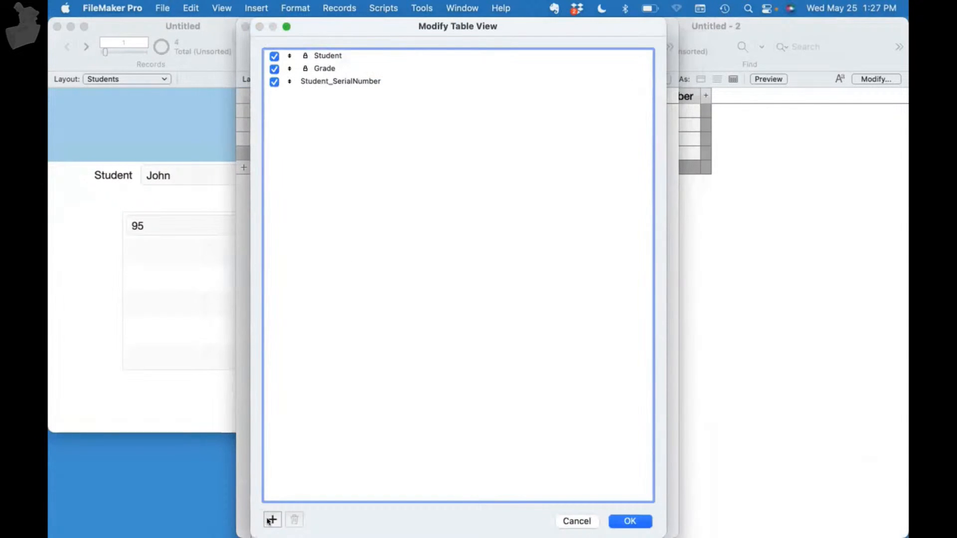
left_click(272, 519)
double_click(223, 77)
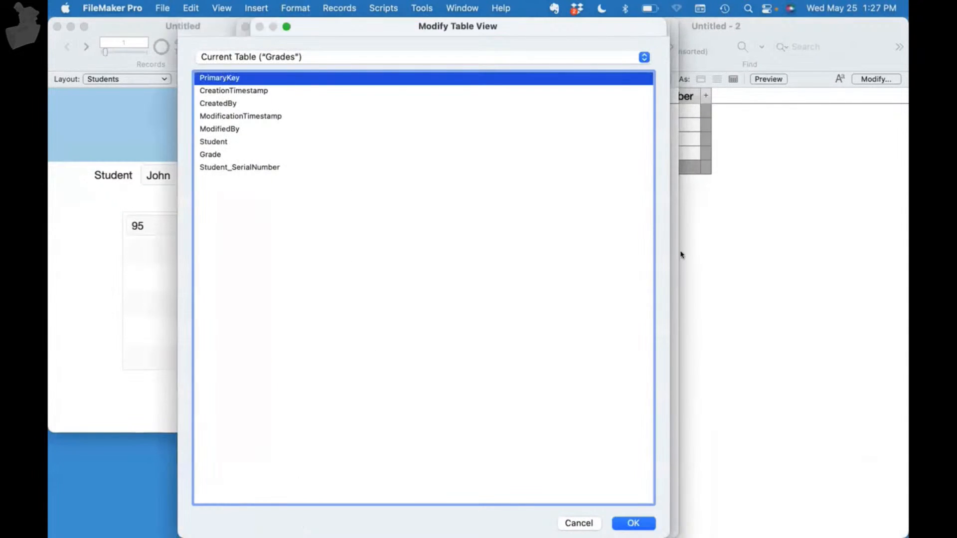
left_click(629, 521)
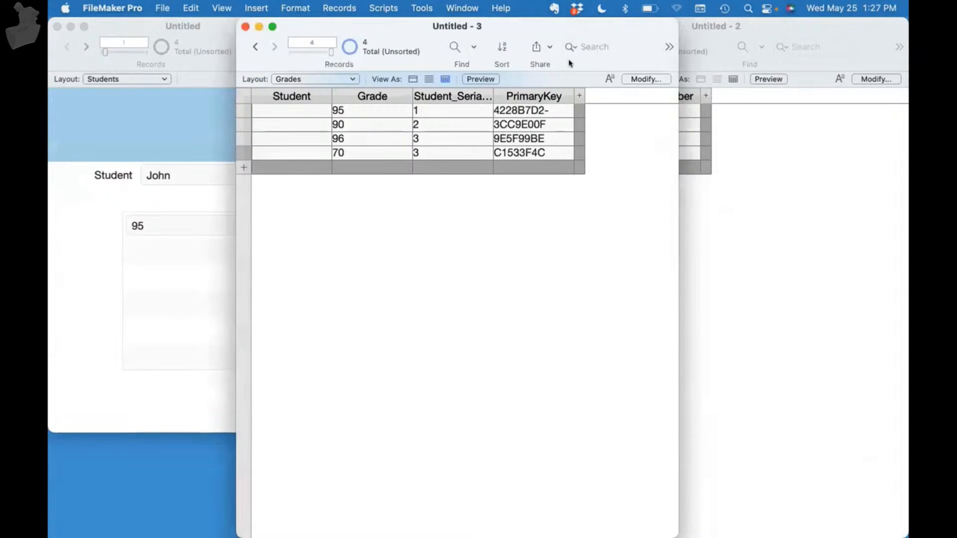
left_click_drag(855, 110, 875, 109)
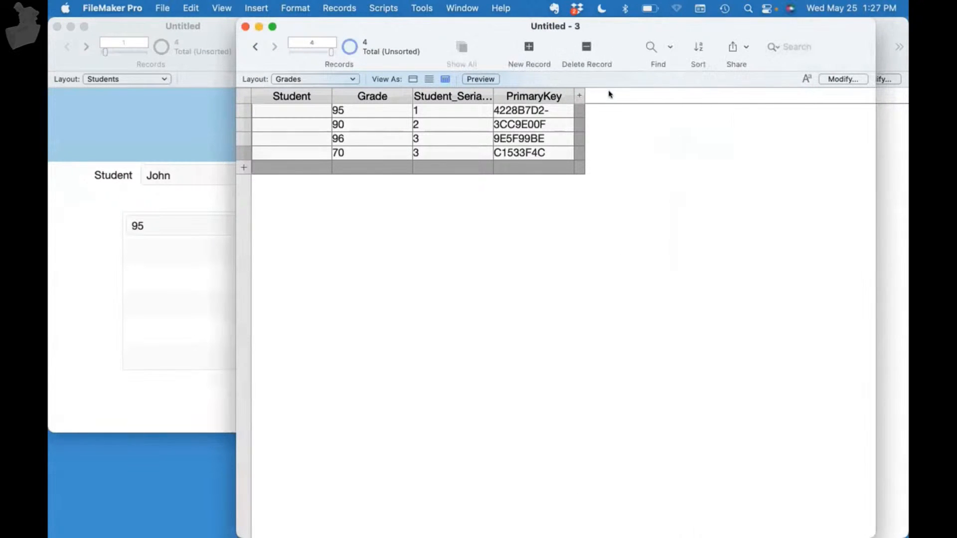
left_click_drag(572, 94, 751, 95)
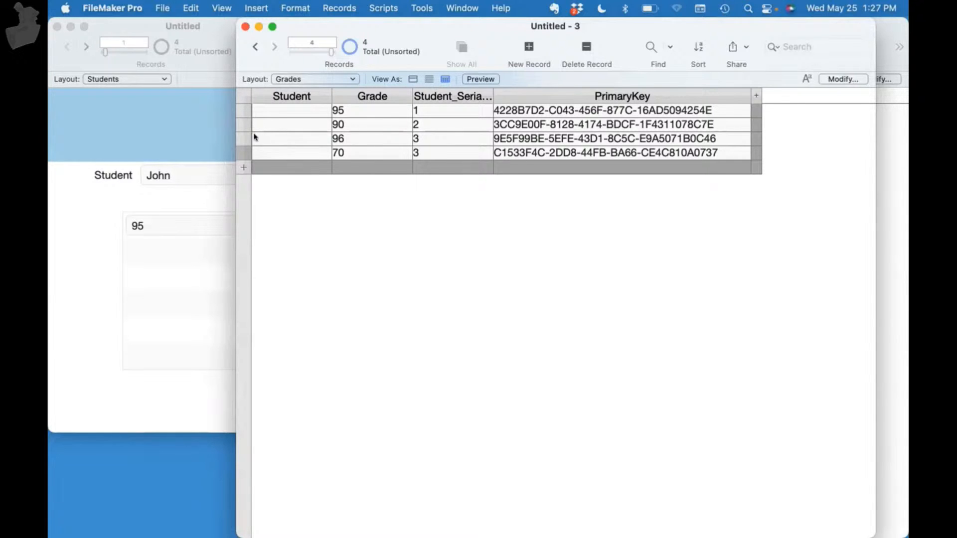
left_click(213, 194)
left_click_drag(439, 26, 506, 25)
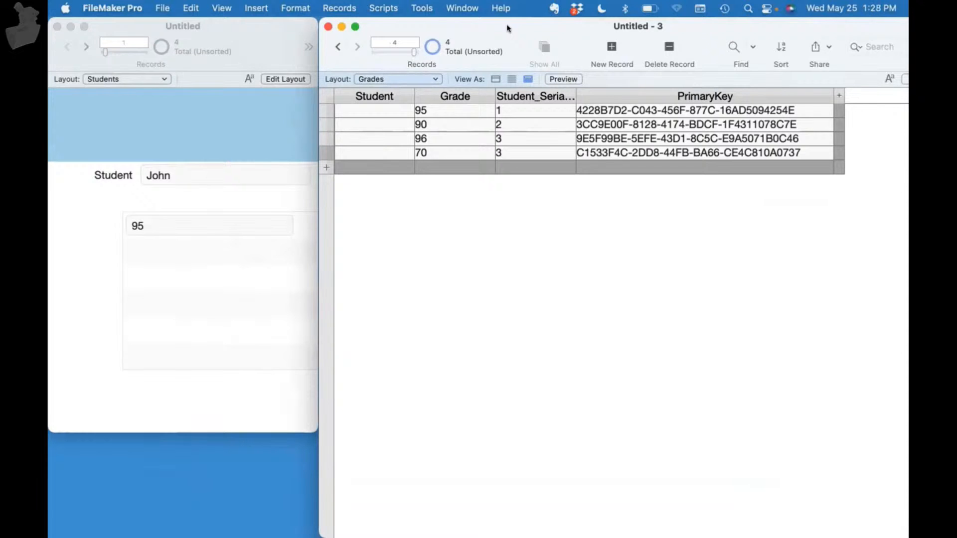
left_click_drag(508, 28, 428, 28)
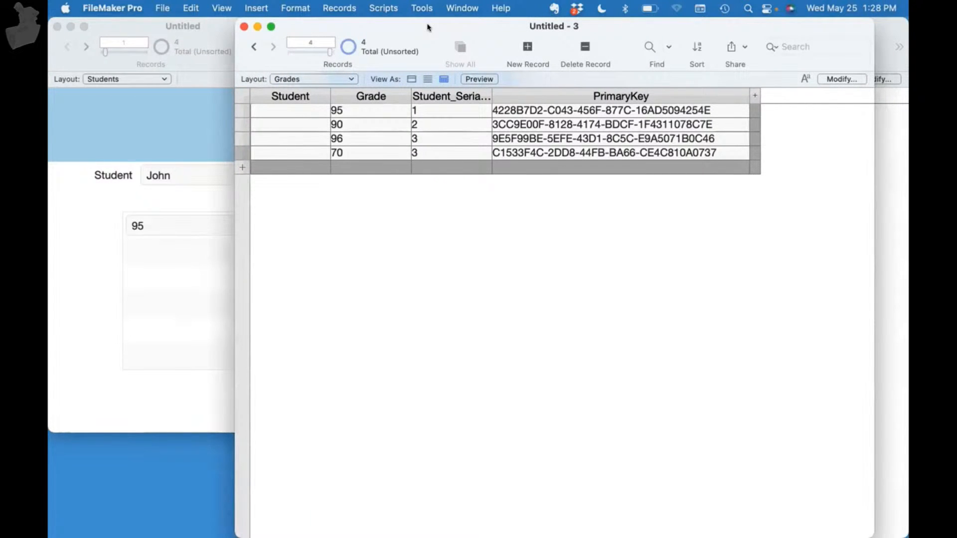
Step: Check the auto-enter options of the Student_SerialNumber field in the Grades table
key("super+shift+d")
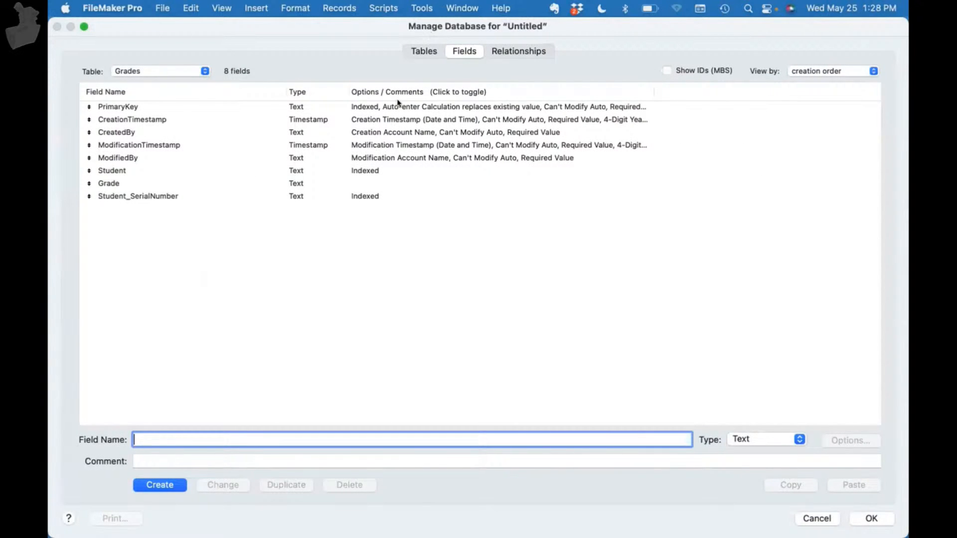
double_click(350, 195)
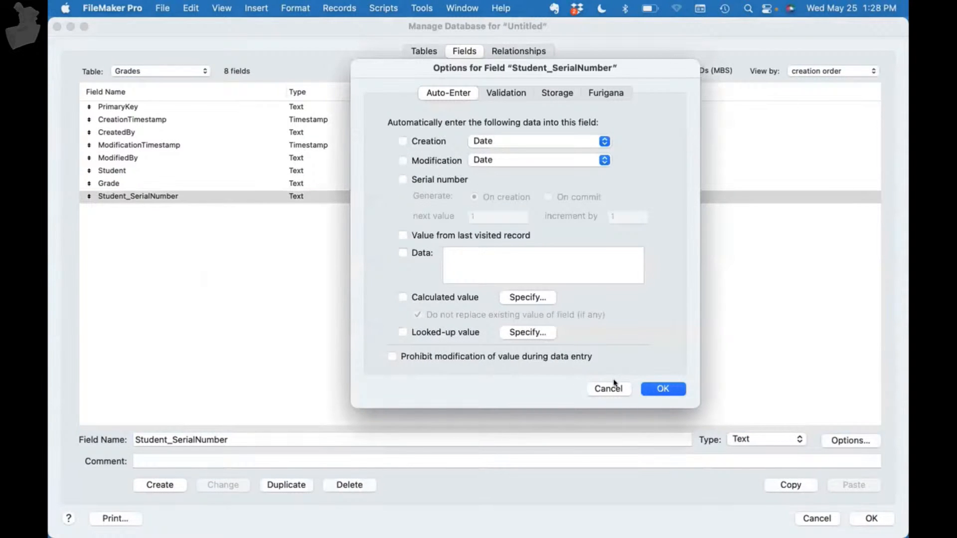
left_click(609, 388)
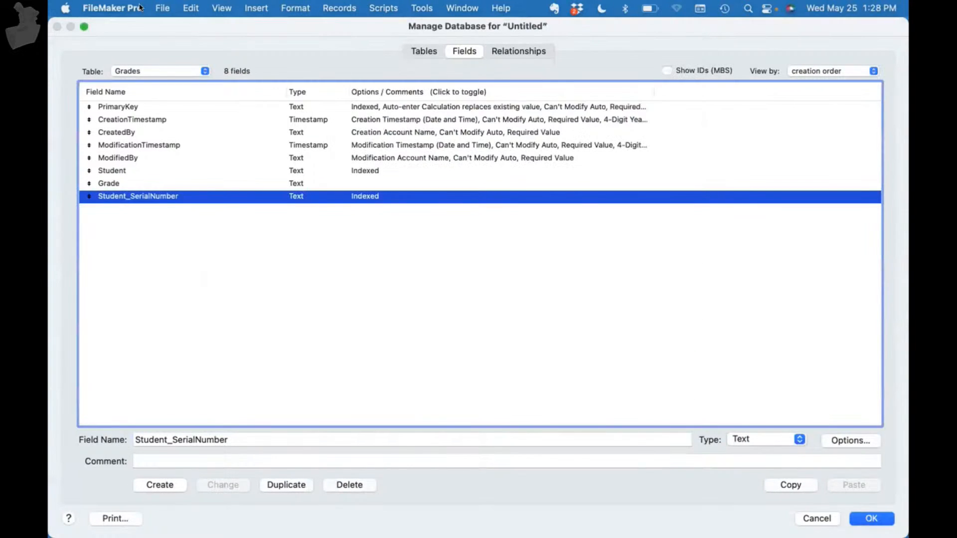
Step: Enter ST0000 in the next value of the Student table's auto-enter SerialNumber field and save the database definition
left_click(174, 71)
left_click(175, 58)
double_click(341, 185)
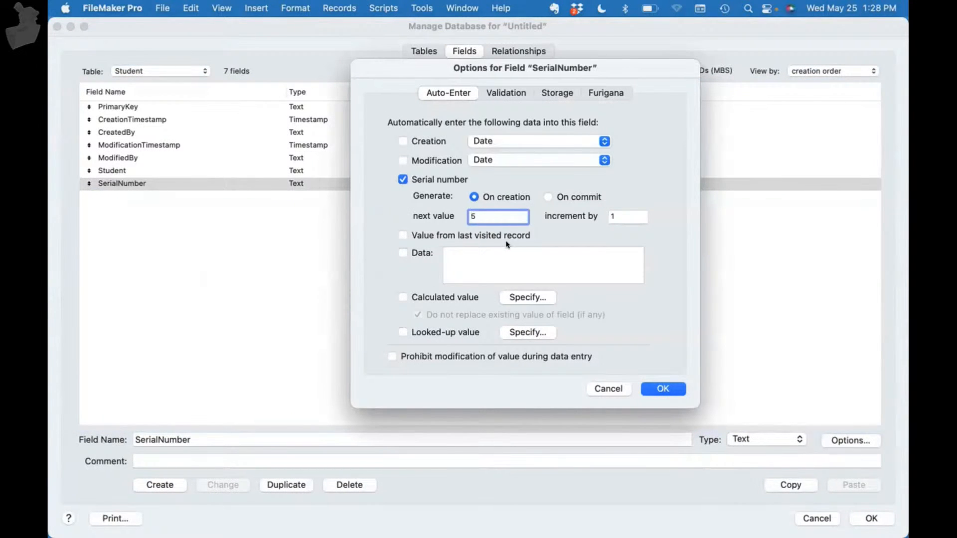
type("ST)))))")
key("BackSpace")
key("BackSpace")
key("BackSpace")
key("BackSpace")
key("BackSpace")
type("0000")
left_click(658, 387)
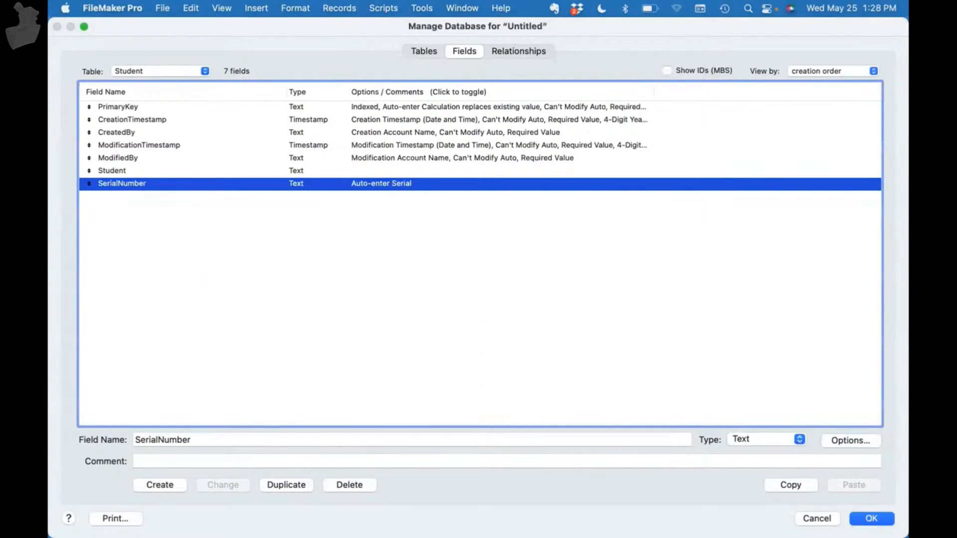
left_click(872, 521)
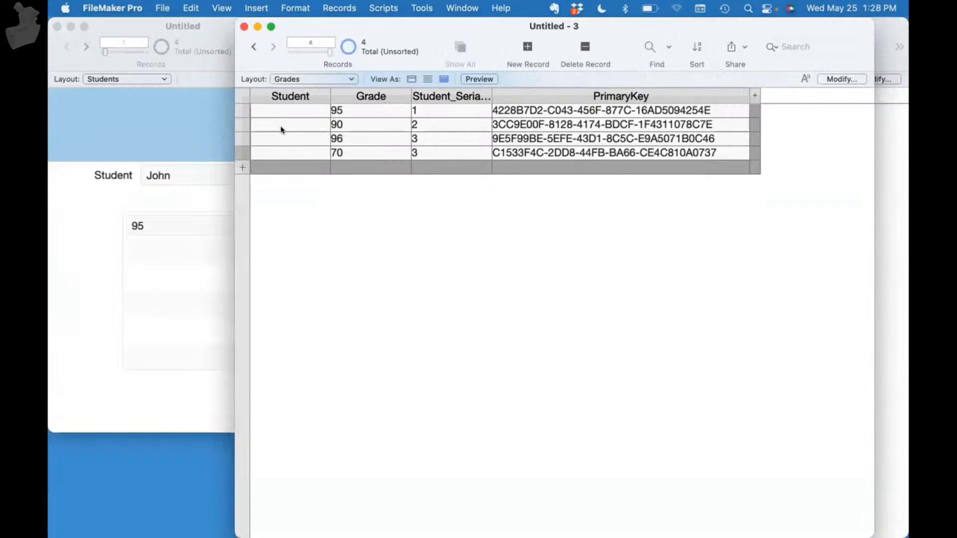
Step: Move the Grades window out of the way and add six blank records to the Student table view, generating ST000005 through ST000010
left_click_drag(323, 26, 281, 375)
left_click(623, 208)
left_click(592, 169)
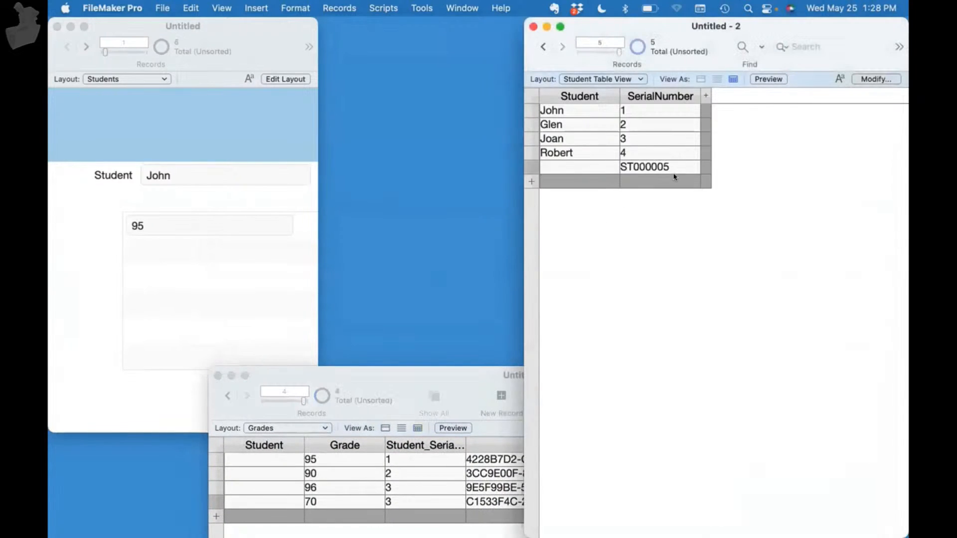
left_click(602, 180)
left_click(600, 196)
left_click(594, 218)
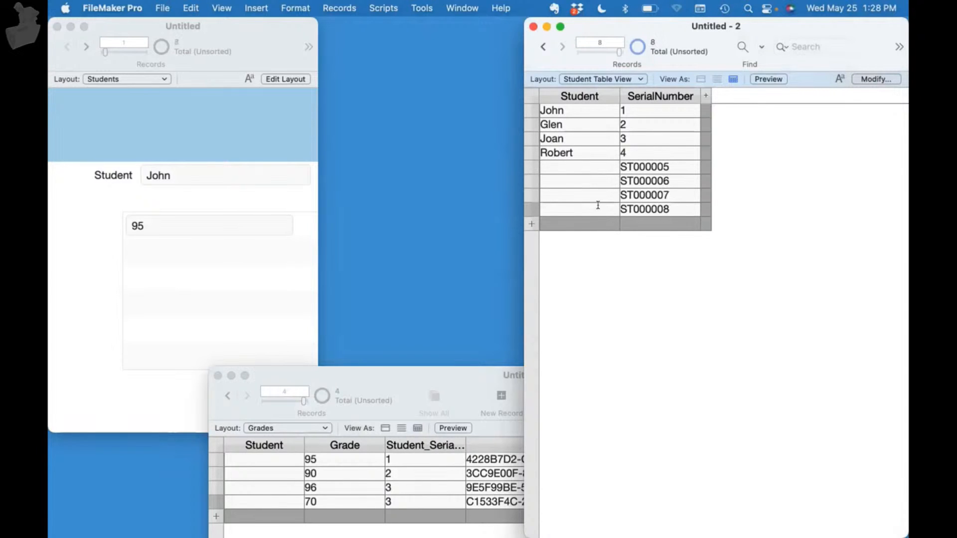
left_click(592, 223)
left_click(590, 239)
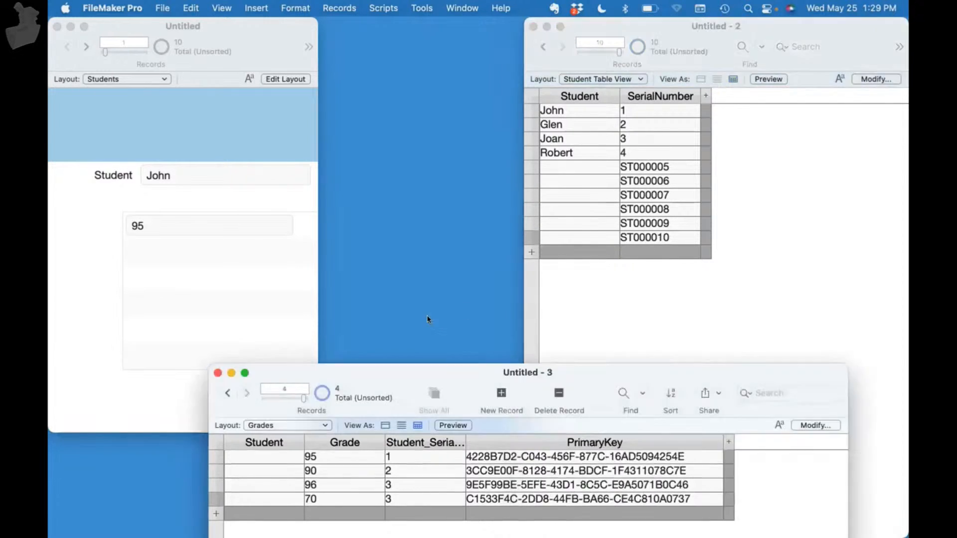
Step: Rename the Student_SerialNumber field in the Grades table as id_student_fk
double_click(436, 373)
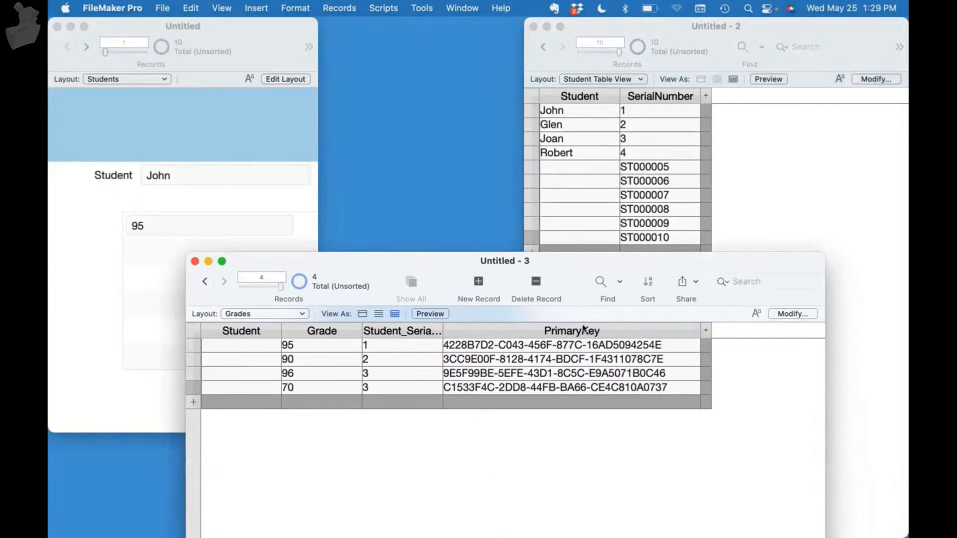
left_click_drag(561, 264, 506, 71)
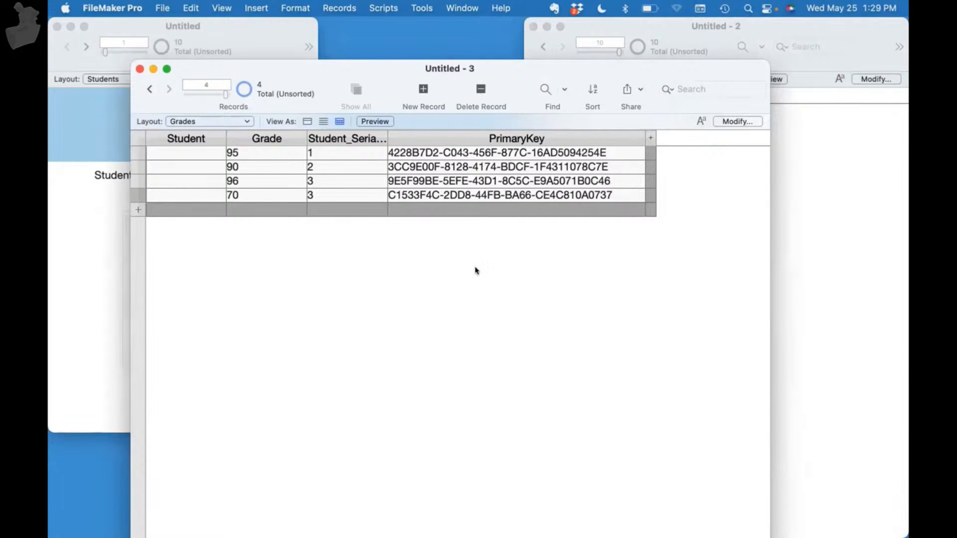
key("super+shift+d")
left_click(130, 198)
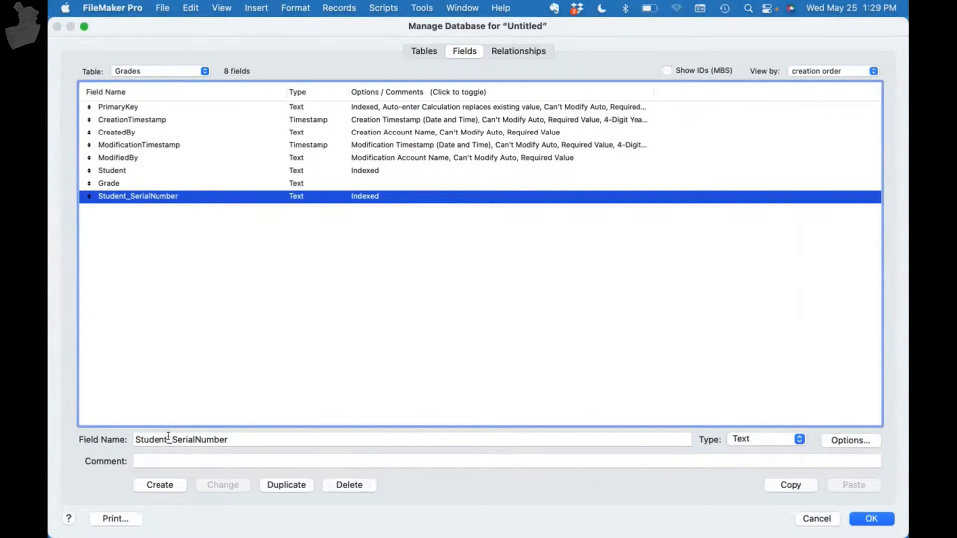
left_click(135, 439)
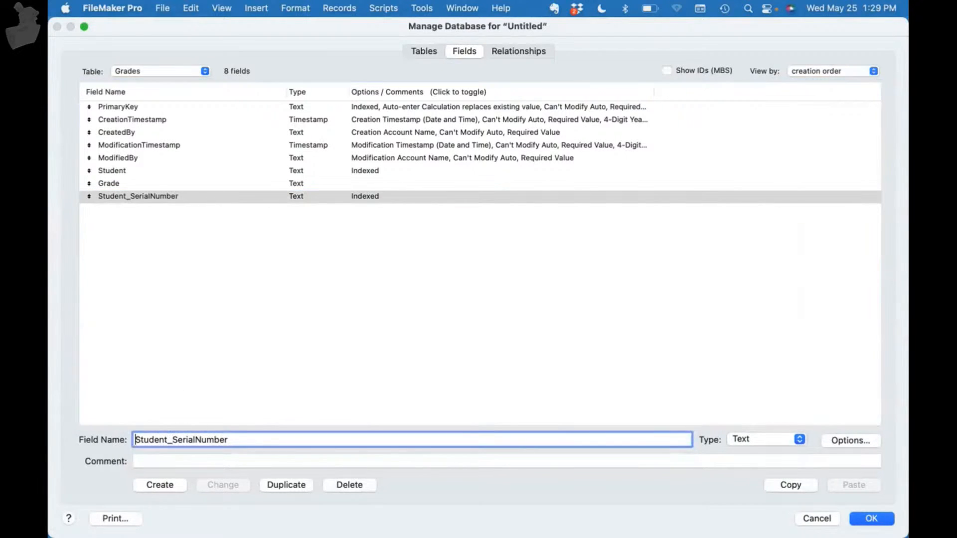
type("id_")
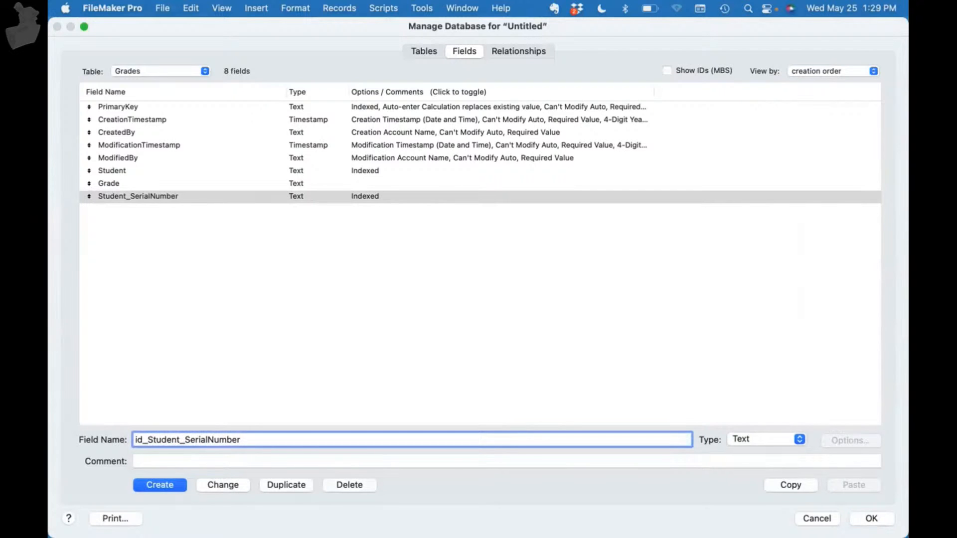
key("Delete")
type("s")
key("Right")
key("Right")
key("Right")
key("Right")
key("Right")
key("Right")
key("Right")
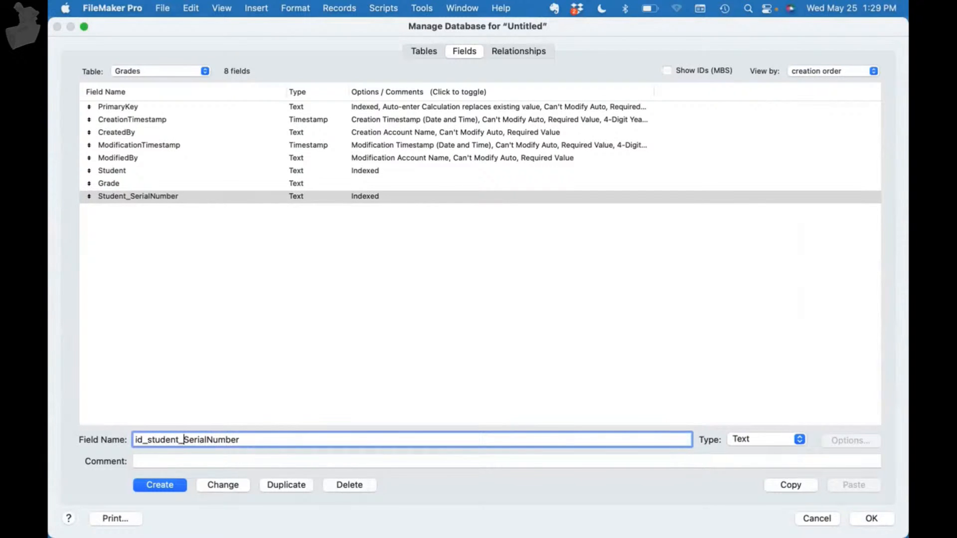
key("shift+super+Right")
type("fk")
left_click(214, 481)
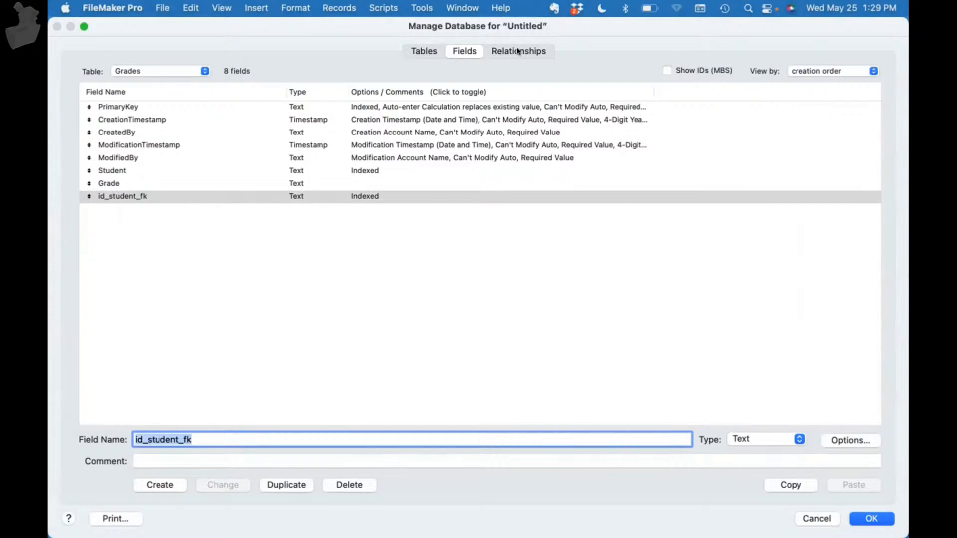
Step: Rename the PrimaryKey field in the Student table as ID_Student_pk and save the database definition
left_click(164, 72)
left_click(165, 60)
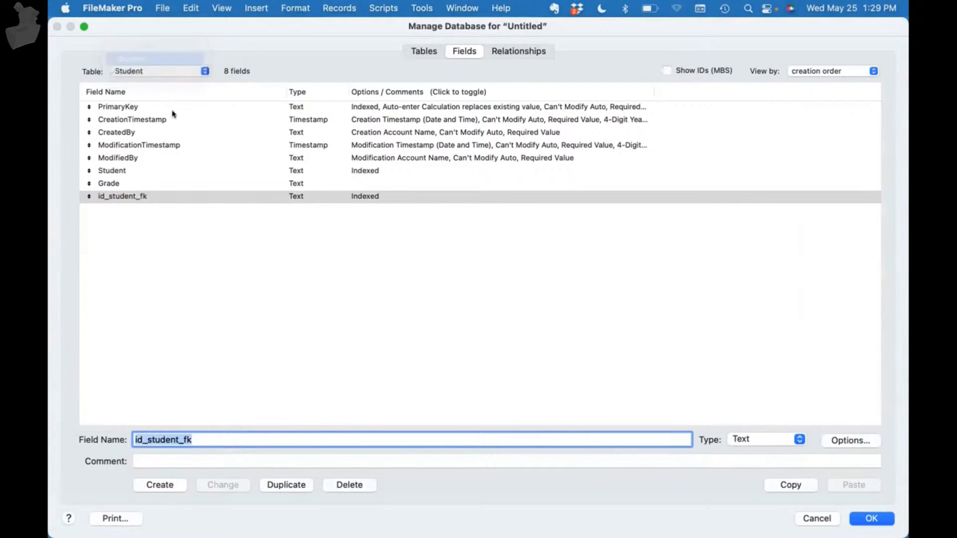
left_click(133, 107)
double_click(157, 438)
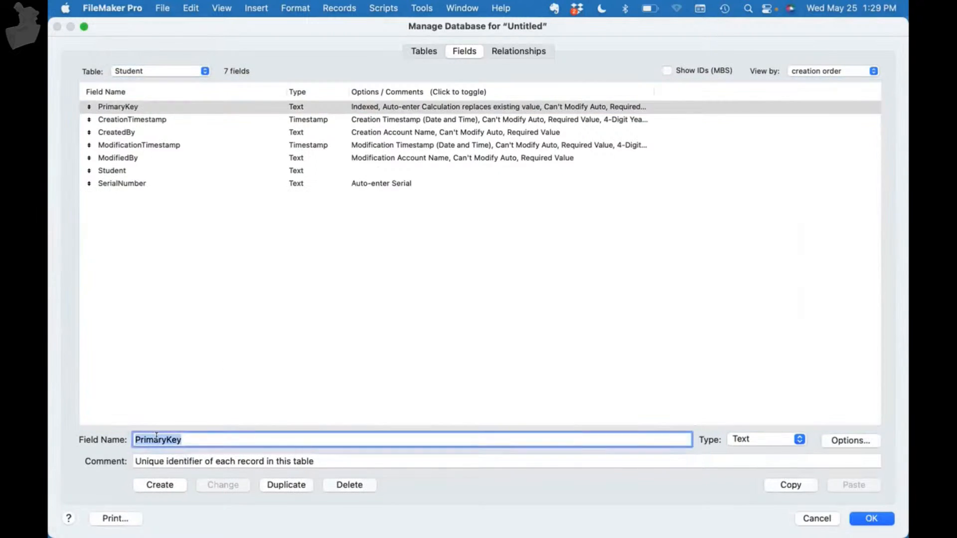
key("BackSpace")
type("ID_S")
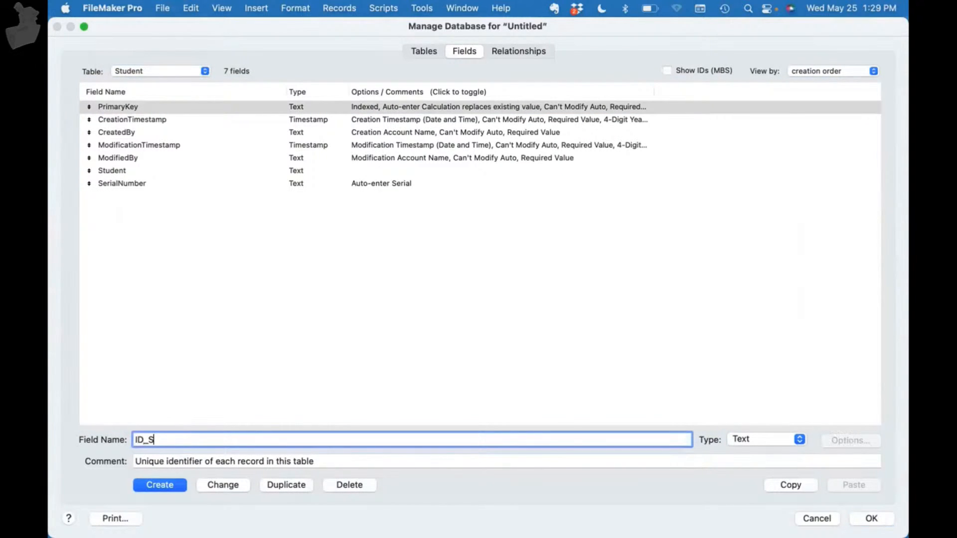
type("tudent_pk")
left_click(217, 486)
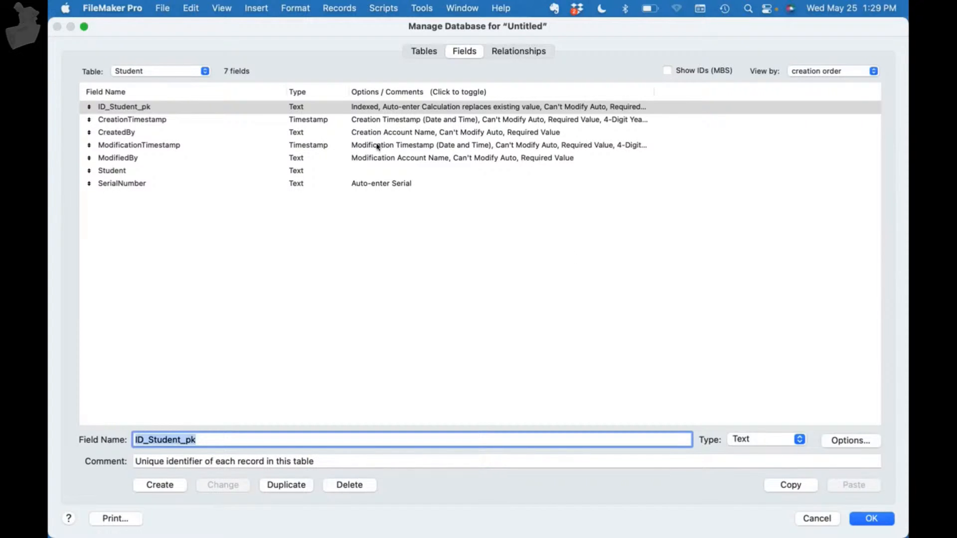
left_click(878, 513)
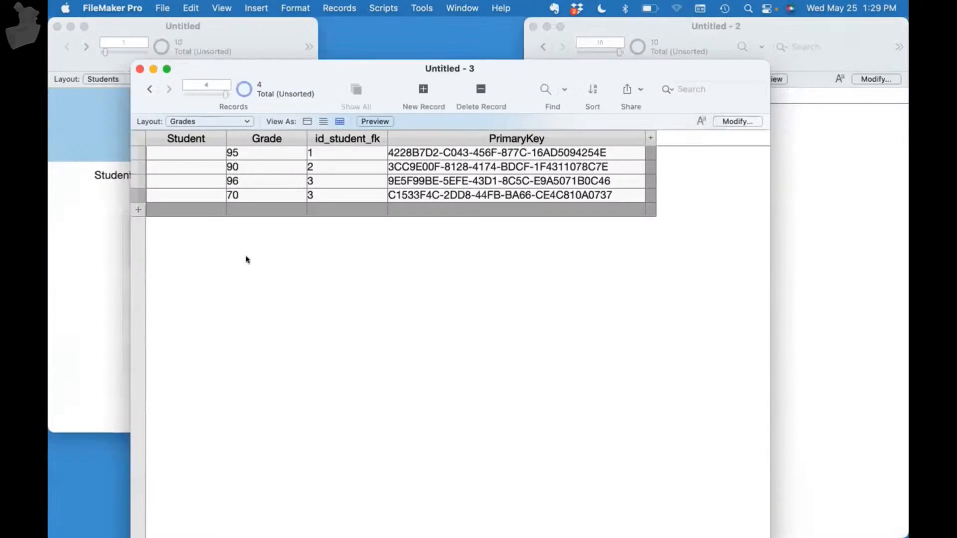
Step: Widen the id_student_fk column and remove the PrimaryKey field from the Grades table view
left_click_drag(384, 135, 418, 138)
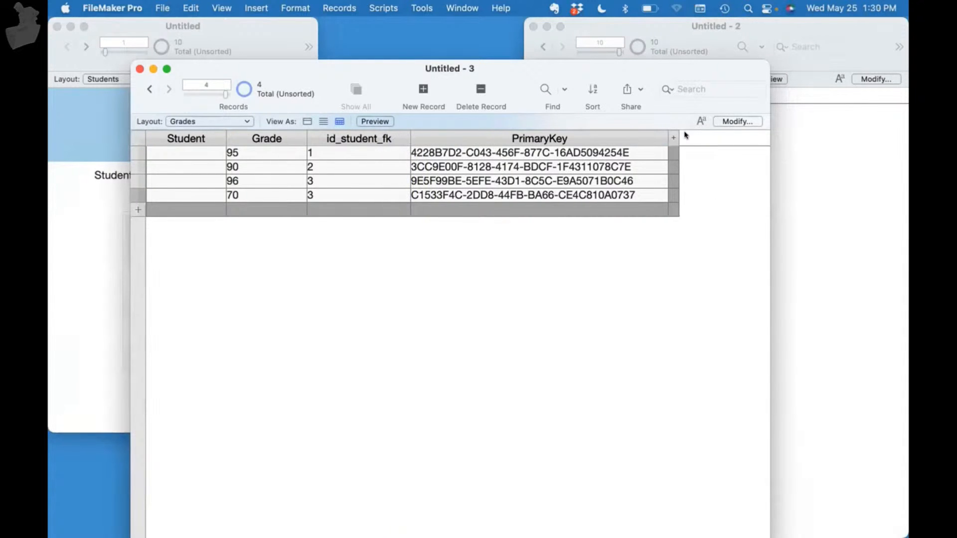
left_click(737, 121)
left_click(314, 96)
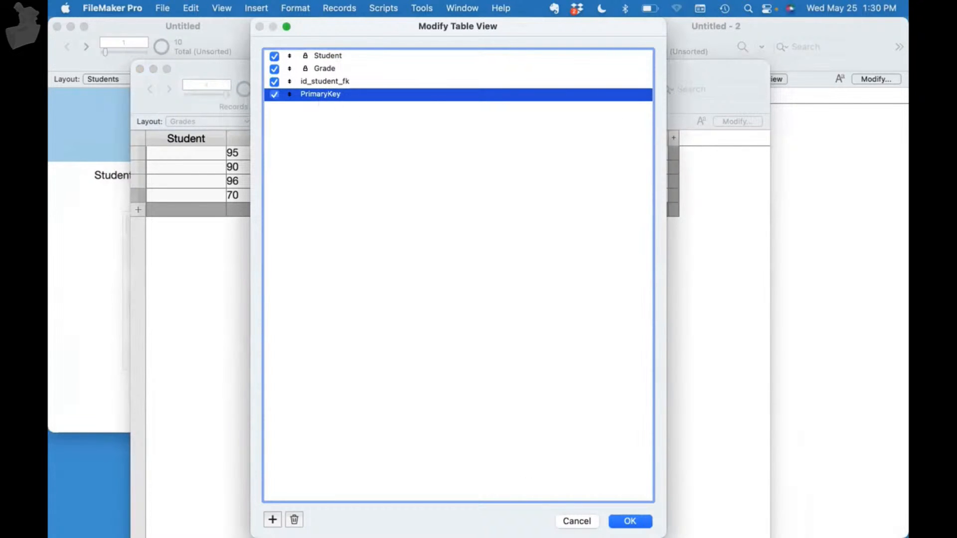
left_click(633, 521)
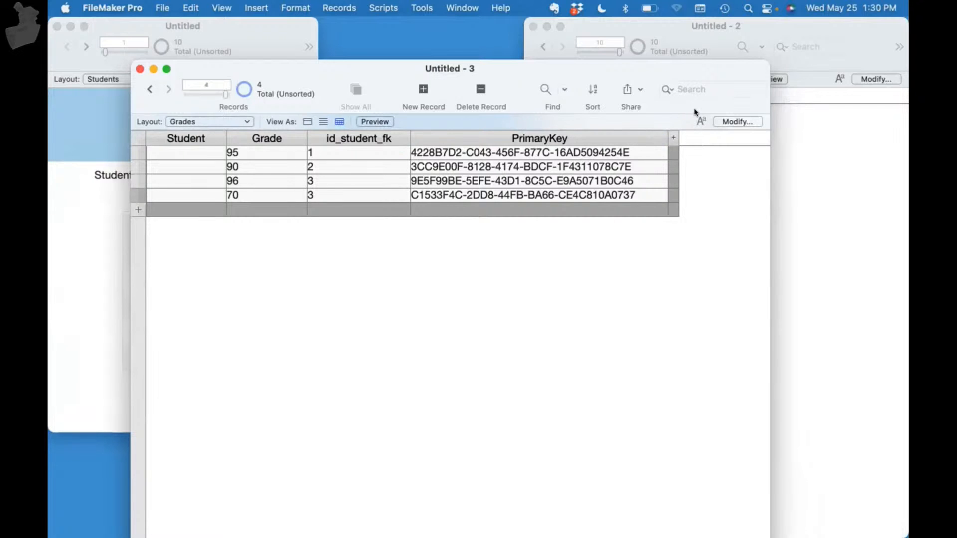
left_click(734, 121)
left_click(320, 94)
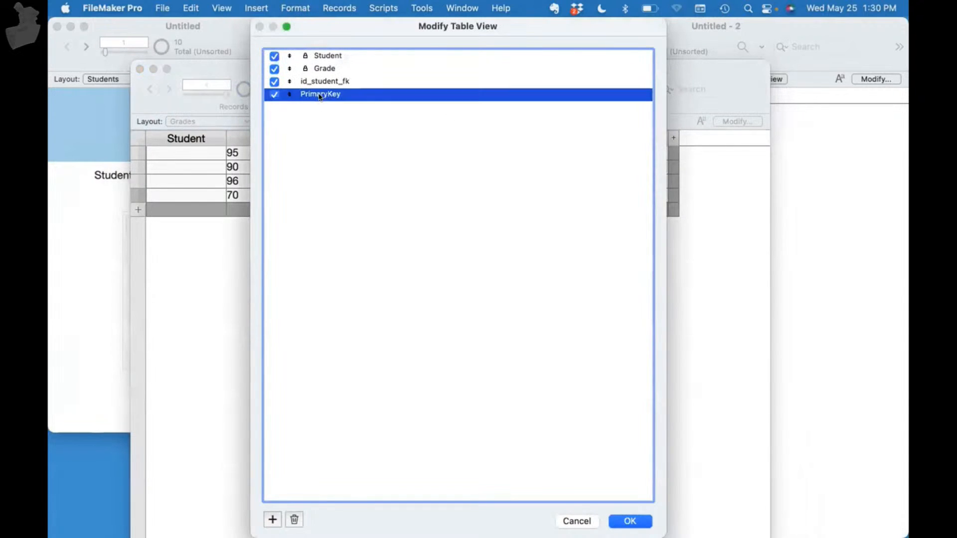
key("BackSpace")
left_click(637, 517)
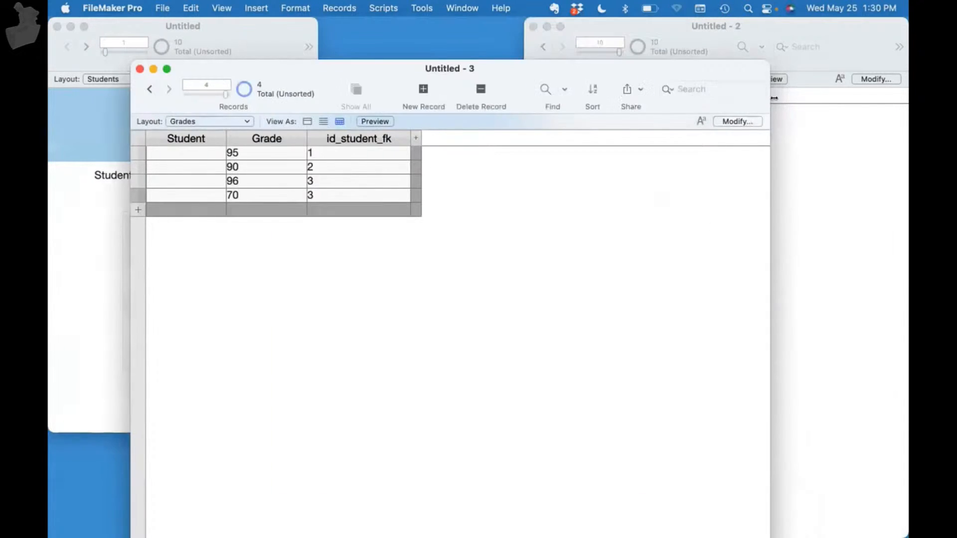
Step: Narrow the Grades window to uncover the Student table view, and add the ID_Student_pk field there as a widened column
left_click_drag(768, 145, 504, 128)
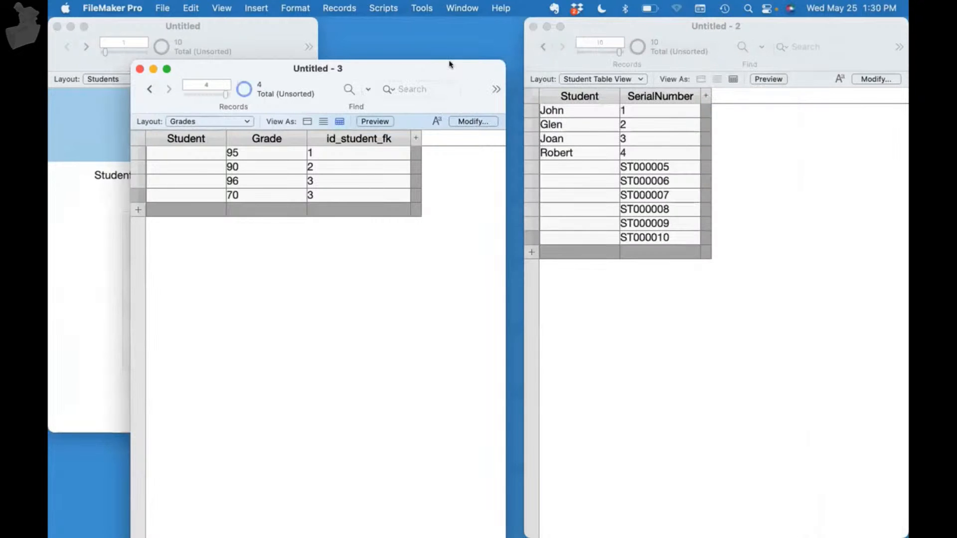
left_click_drag(448, 64, 465, 33)
left_click(877, 79)
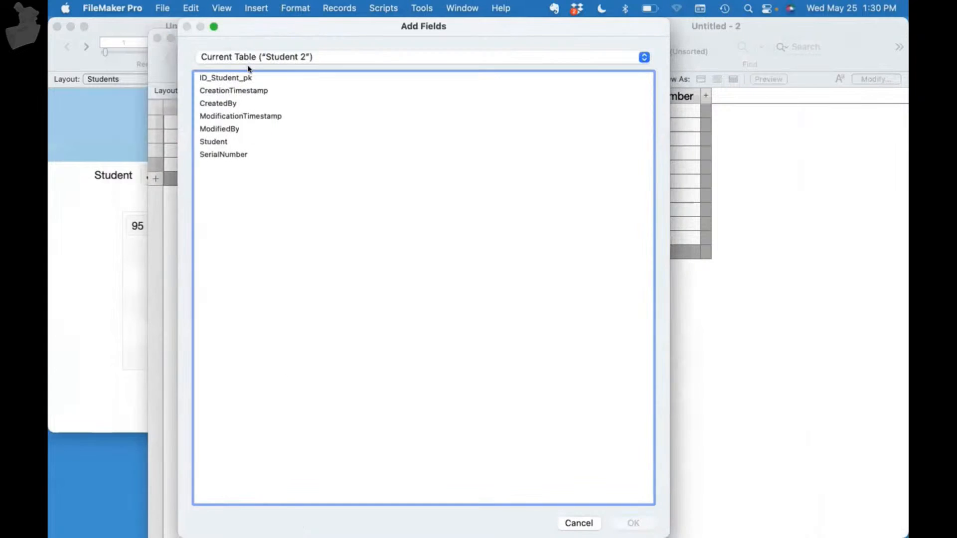
double_click(245, 79)
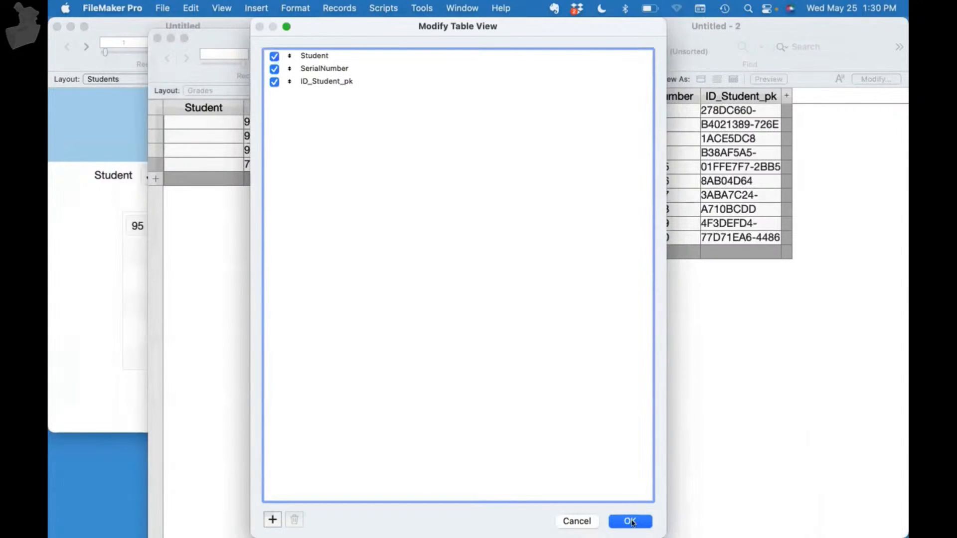
left_click(630, 521)
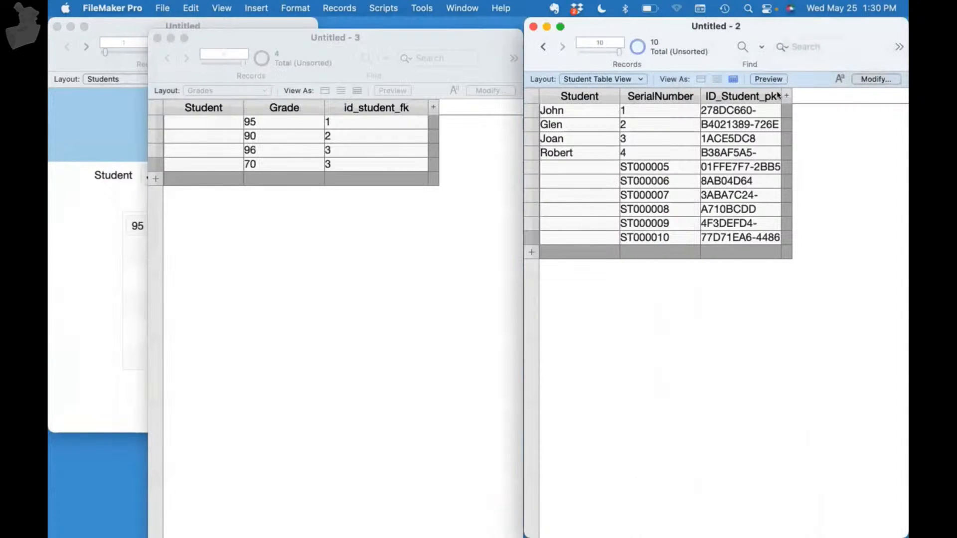
left_click_drag(780, 95, 842, 94)
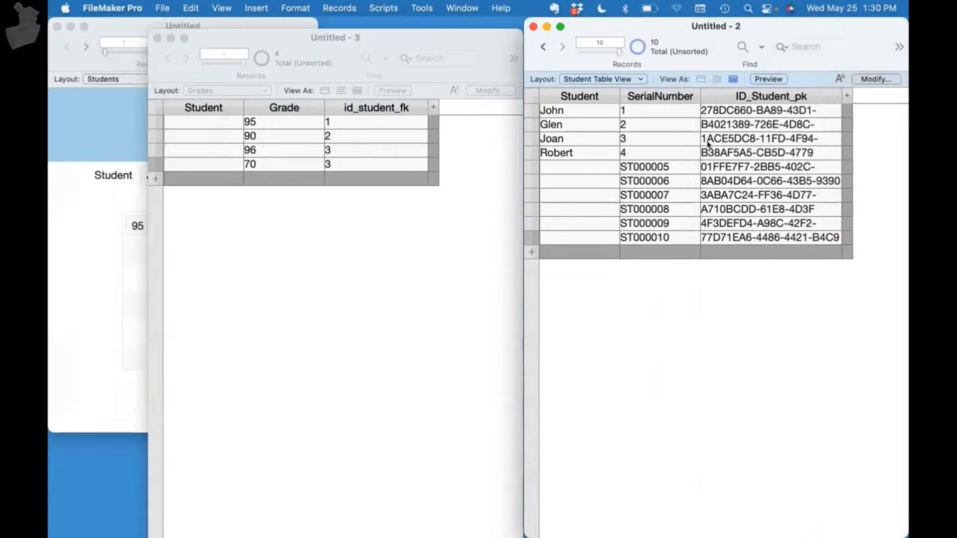
Step: Replace the first Grades record's id_student_fk with the ID_Student_pk value copied from the first student record
left_click(741, 111)
key("super+a")
key("super+c")
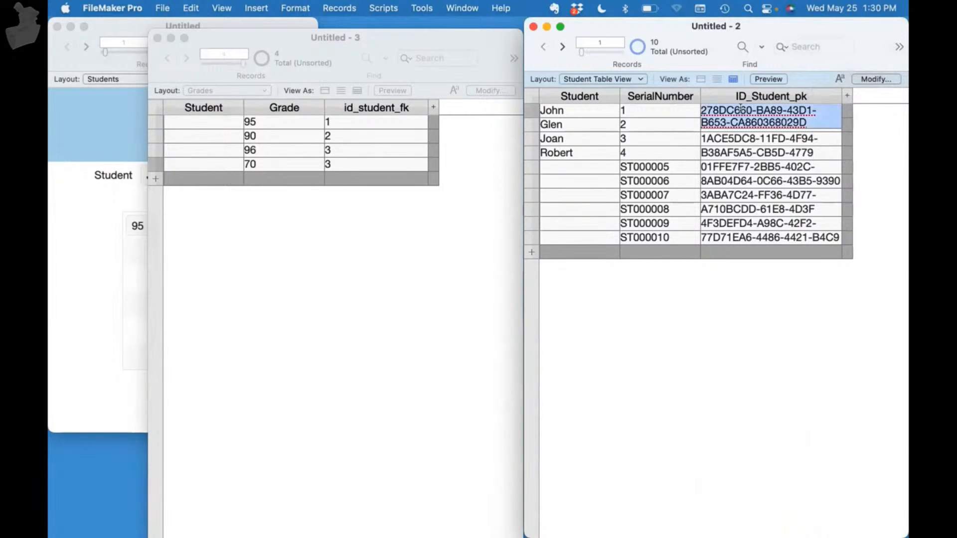
left_click(412, 214)
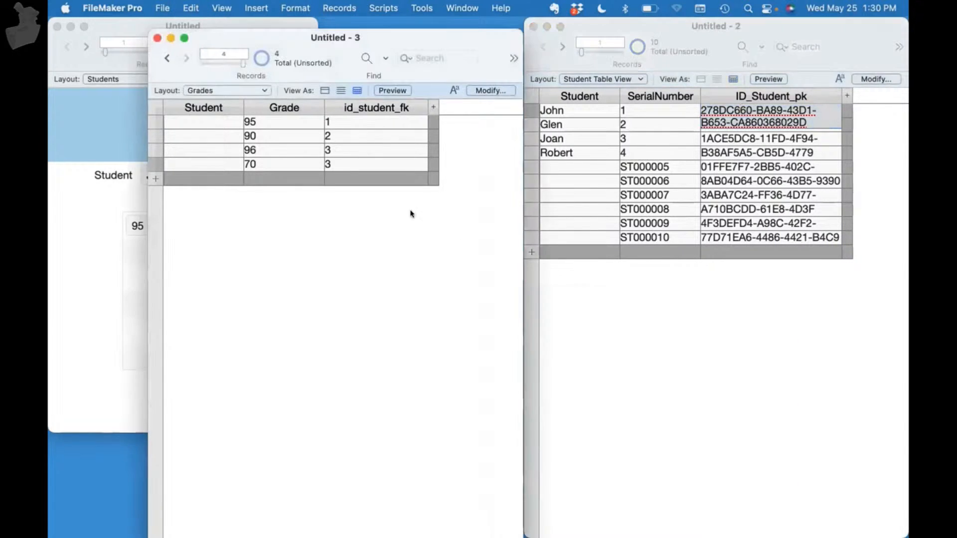
left_click(352, 120)
key("super+a")
key("BackSpace")
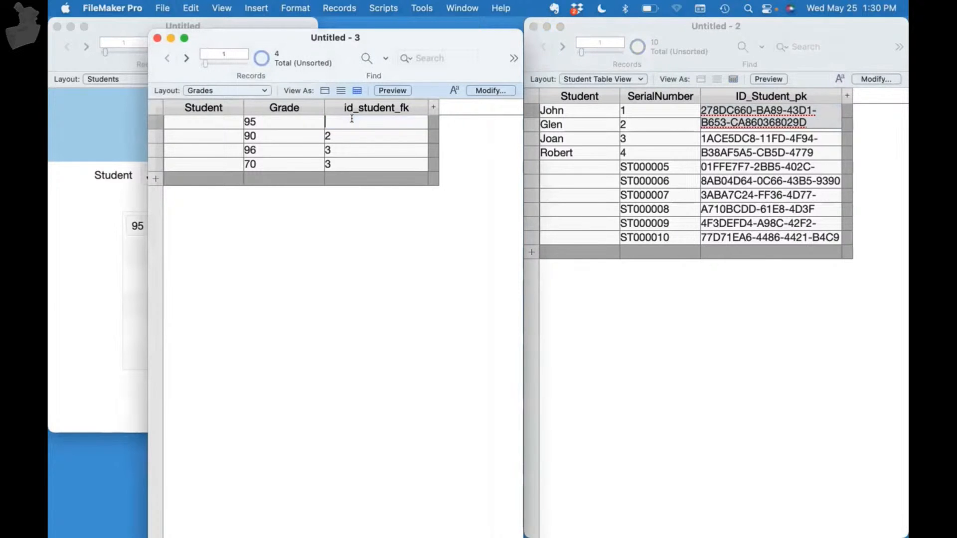
key("super+v")
left_click(374, 283)
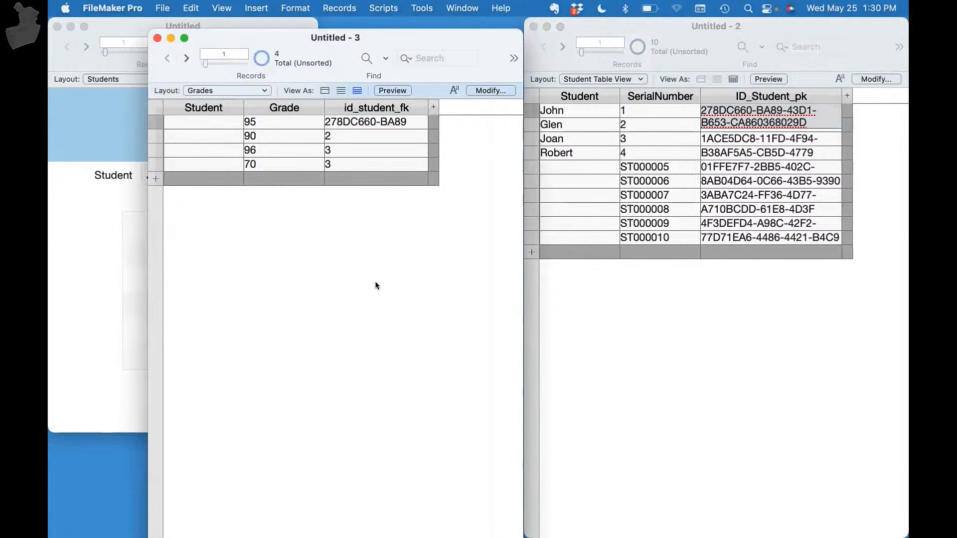
Step: Change the Student 2 to Grades relationship to match ID_Student_pk with id_student_fk, save it, and slightly widen the Students layout window
left_click(75, 231)
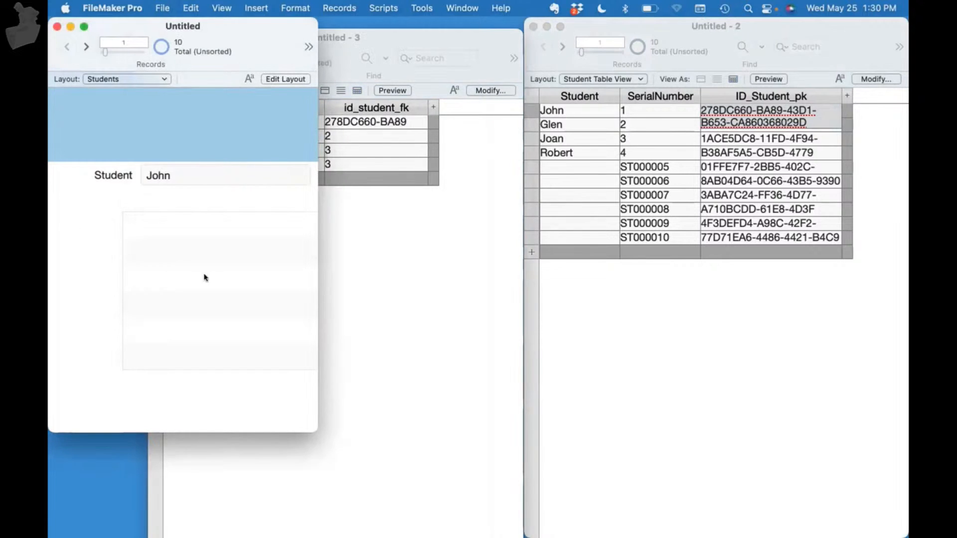
key("super+shift+d")
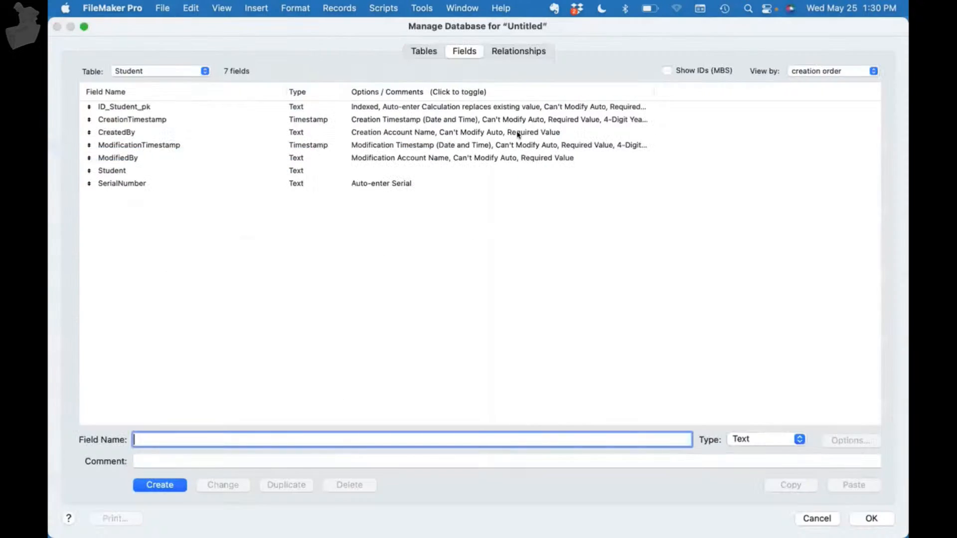
left_click(518, 51)
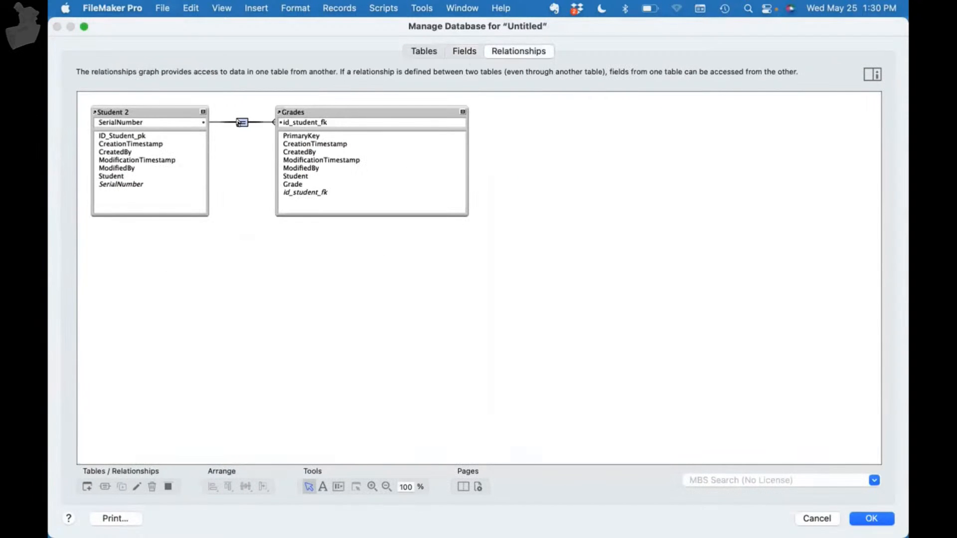
double_click(242, 122)
left_click(195, 114)
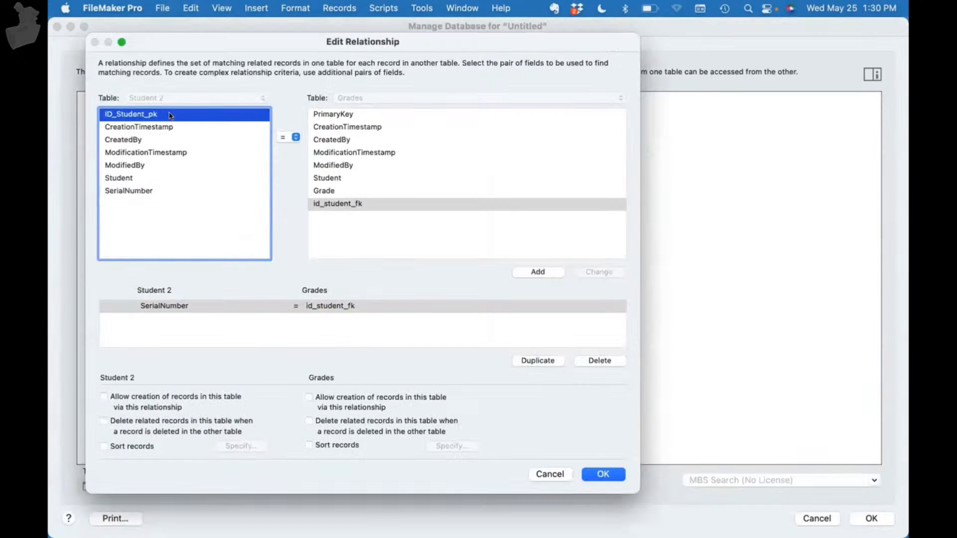
left_click(592, 272)
left_click(611, 472)
left_click(858, 517)
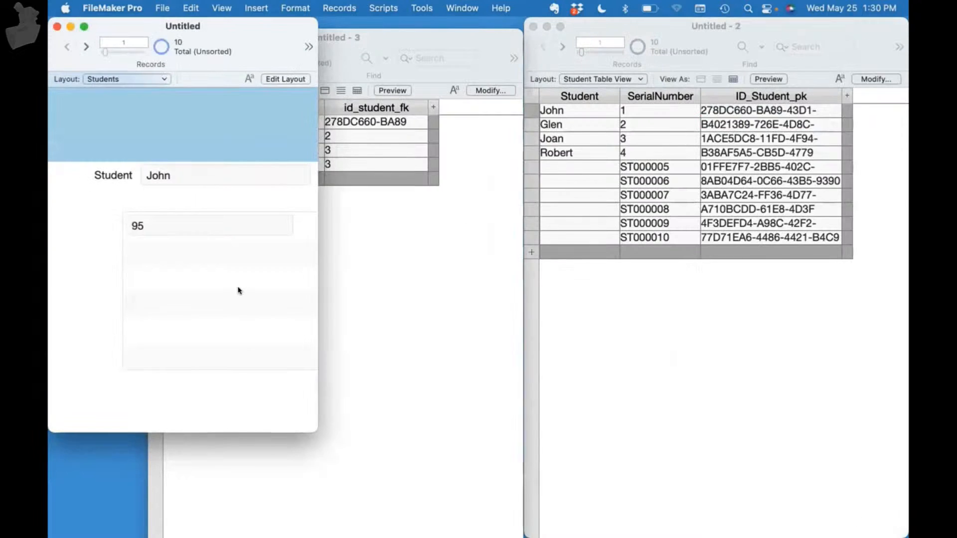
mouse_move(318, 257)
left_mouse_down()
mouse_move(492, 256)
mouse_move(318, 275)
left_mouse_up()
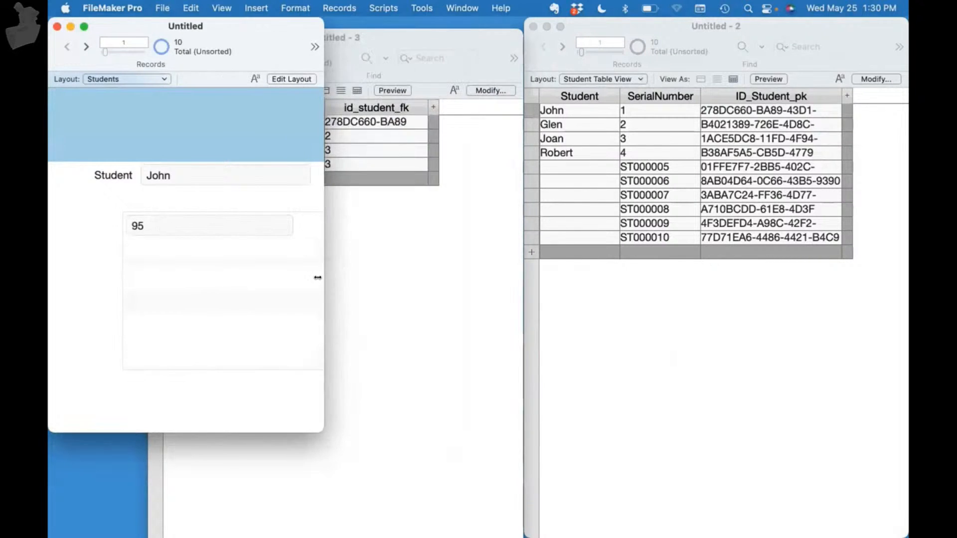
Step: Replace the id_student_fk contents in all Grades records with the first record's UUID
left_click(375, 121)
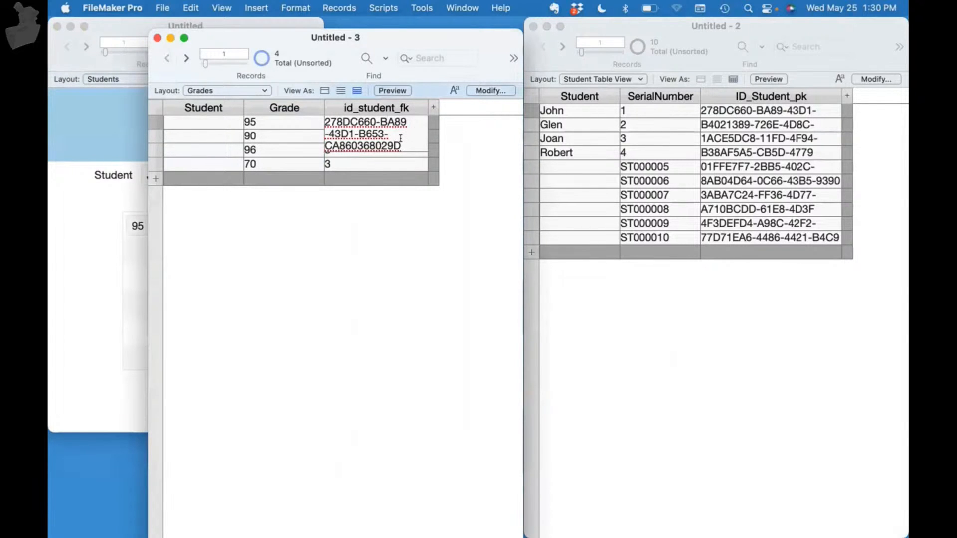
key("super+equal")
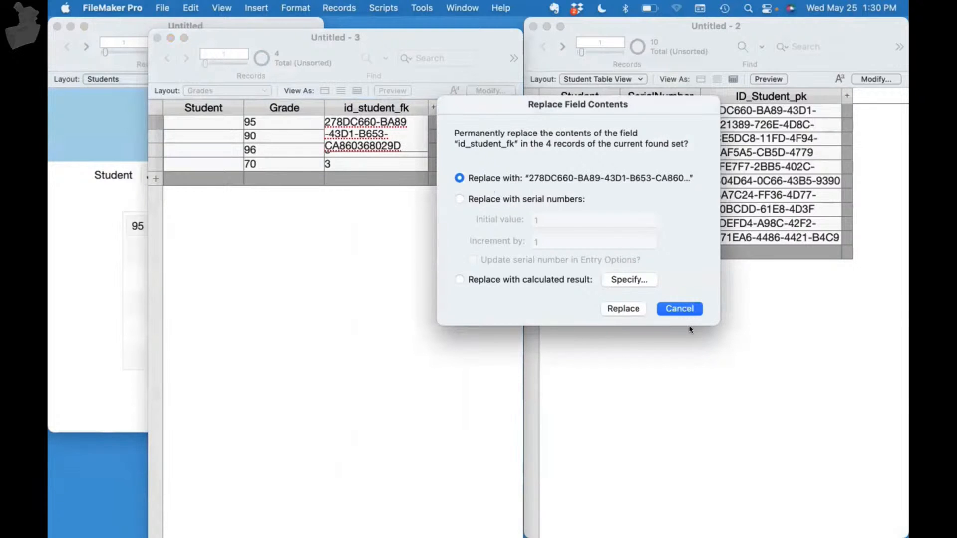
left_click(603, 309)
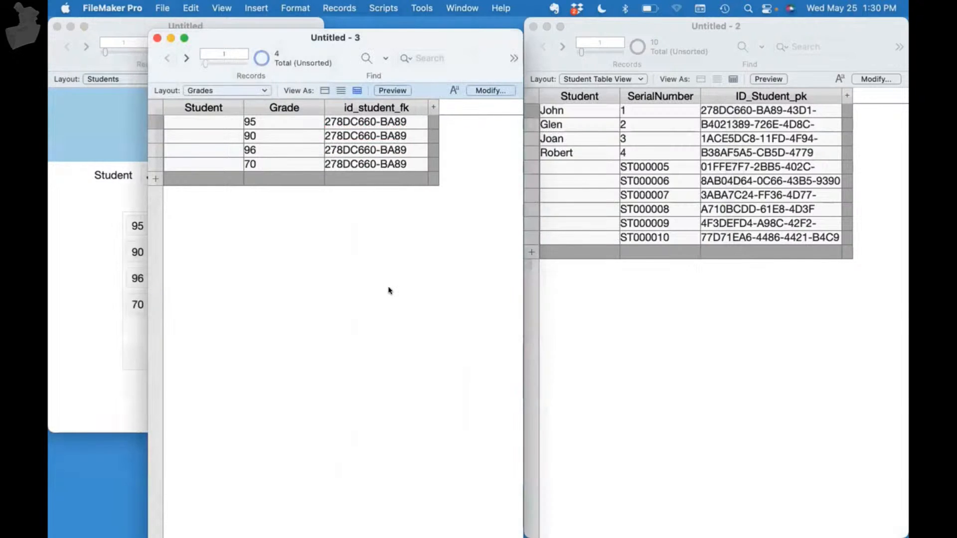
Step: Widen the Students layout window to show the whole portal, and align the Grades window's top edge with the other windows
left_click(85, 265)
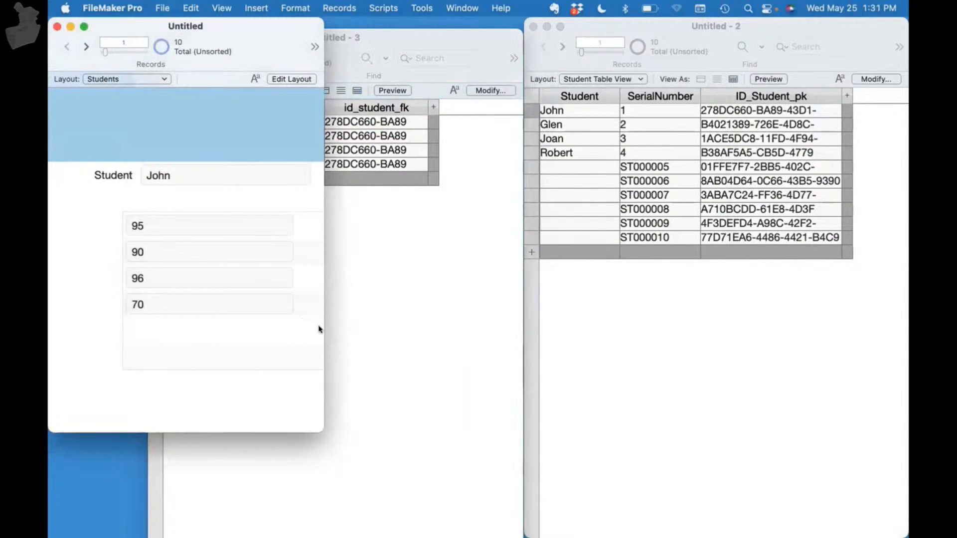
left_click_drag(324, 328, 433, 326)
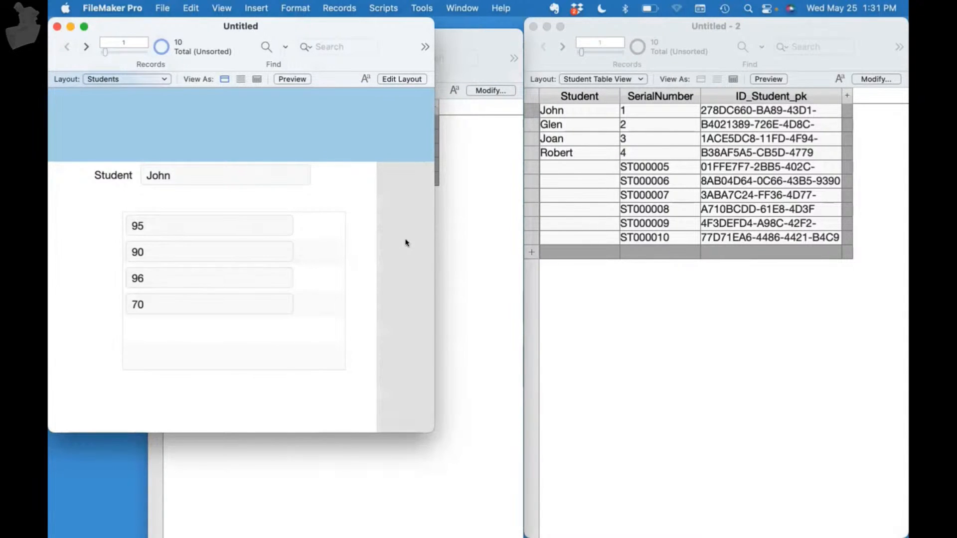
left_click(483, 245)
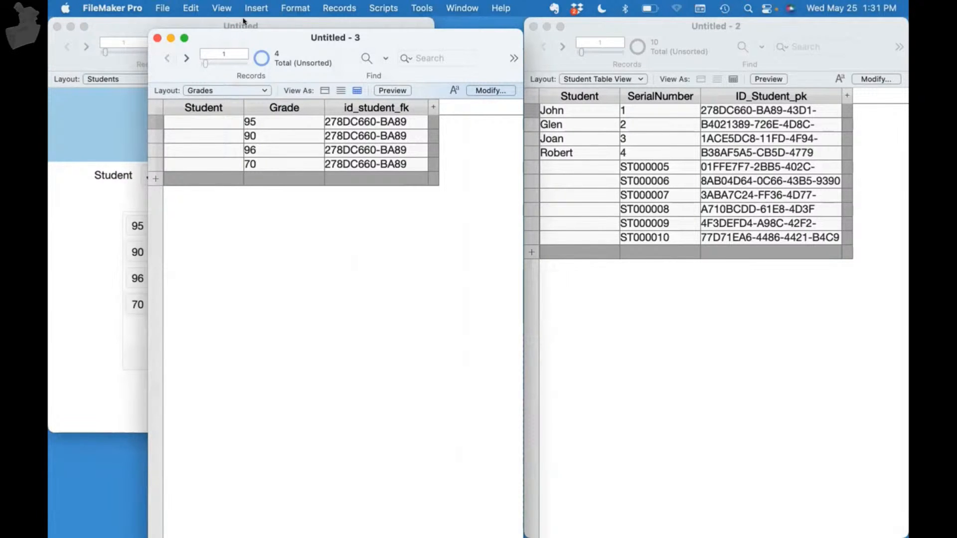
left_click_drag(239, 38, 237, 23)
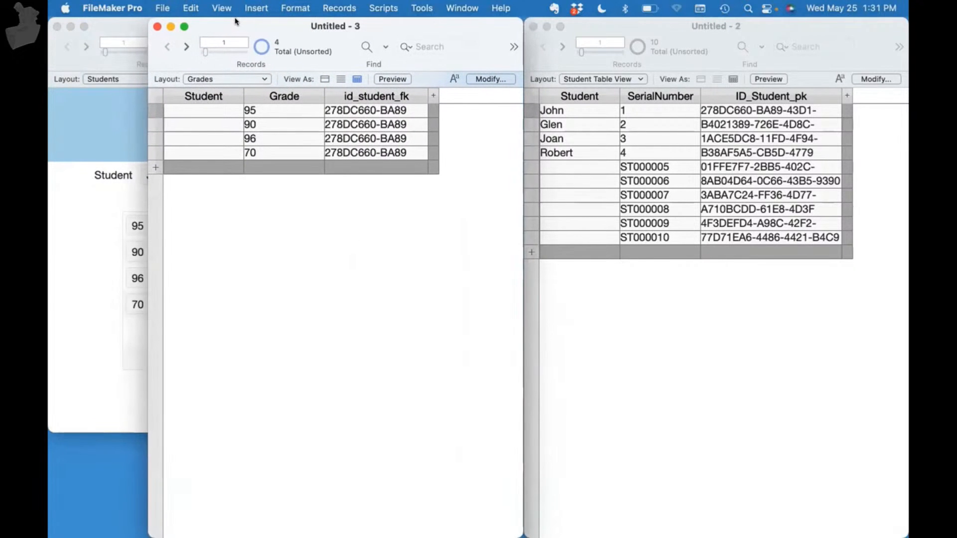
Step: Compare the first student's full ID_Student_pk value with the first grade's id_student_fk value and the grades in the Students portal
left_click(106, 256)
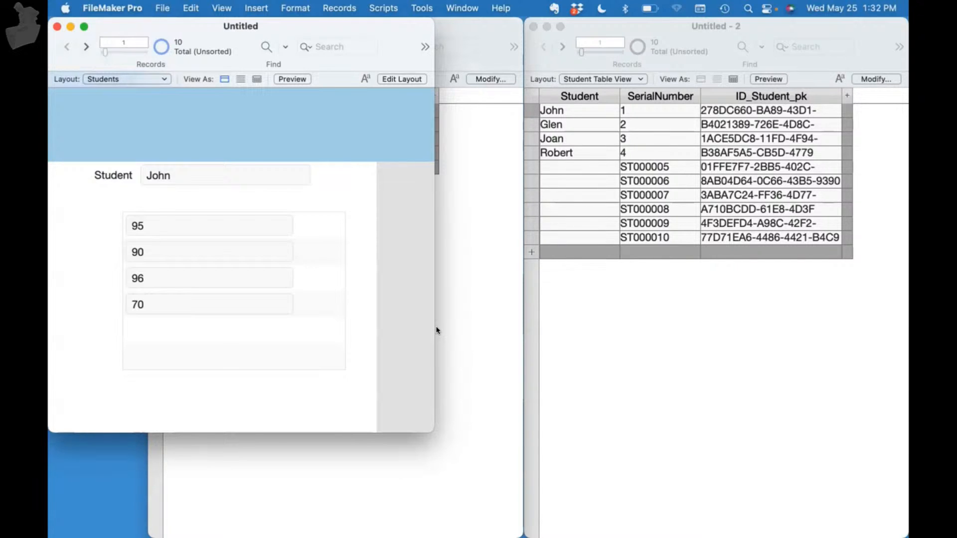
left_click(784, 150)
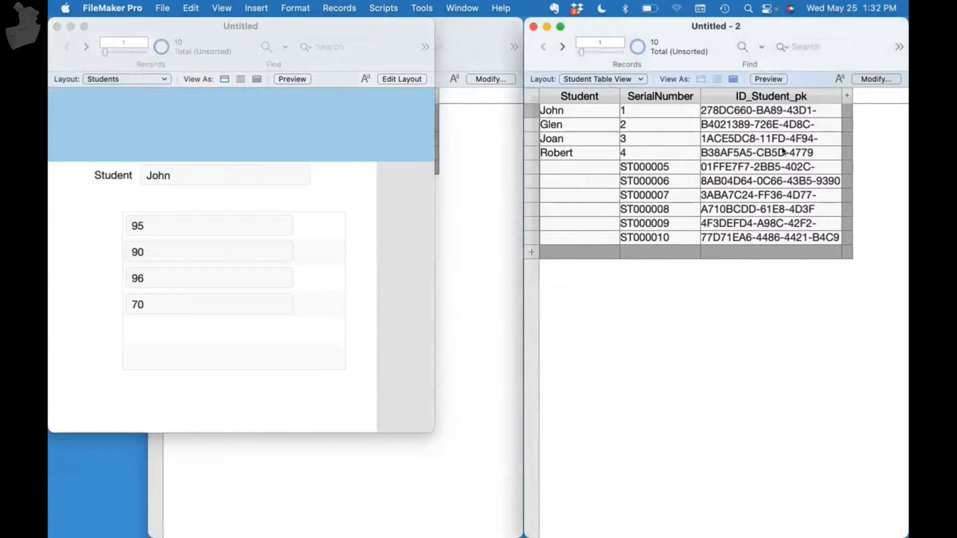
left_click(719, 108)
triple_click(719, 109)
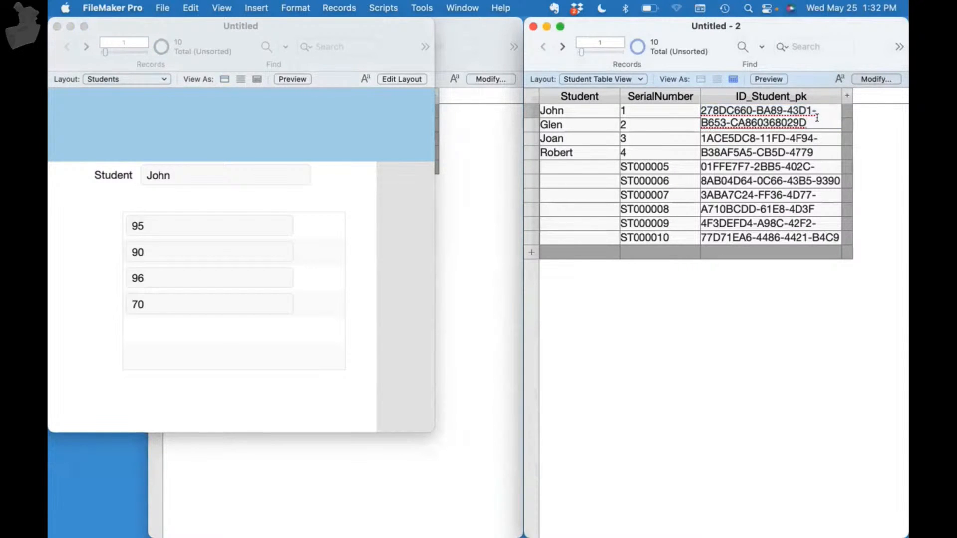
key("super+a")
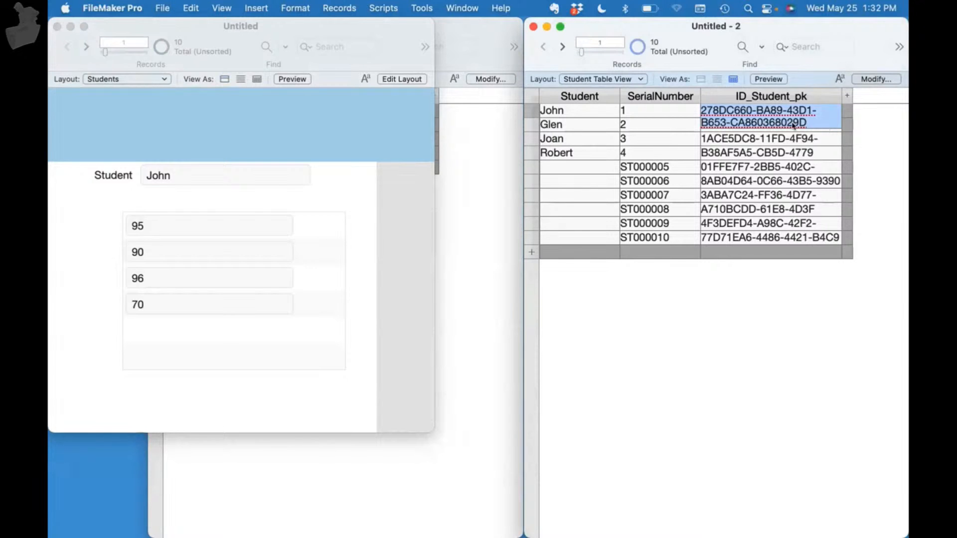
left_click(486, 149)
left_click(354, 105)
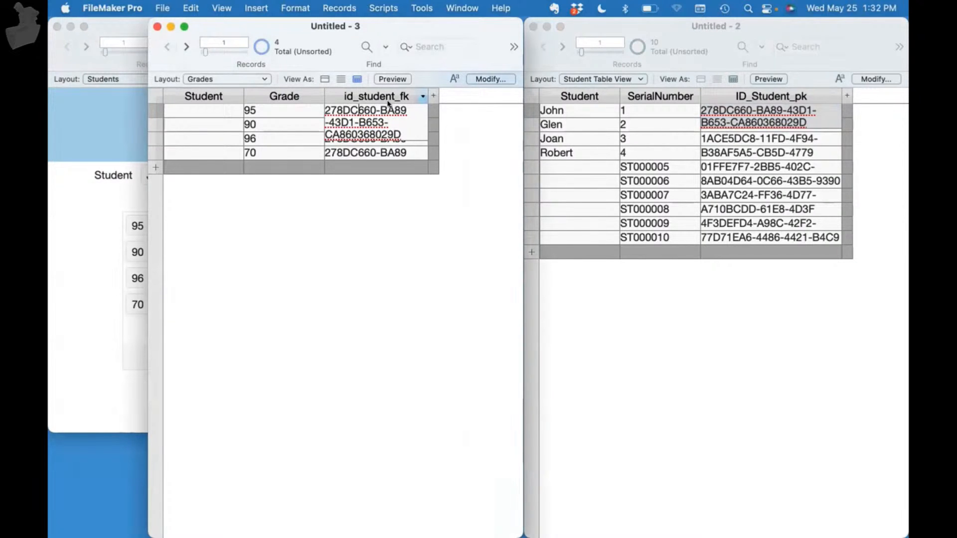
left_click(396, 242)
left_click(96, 262)
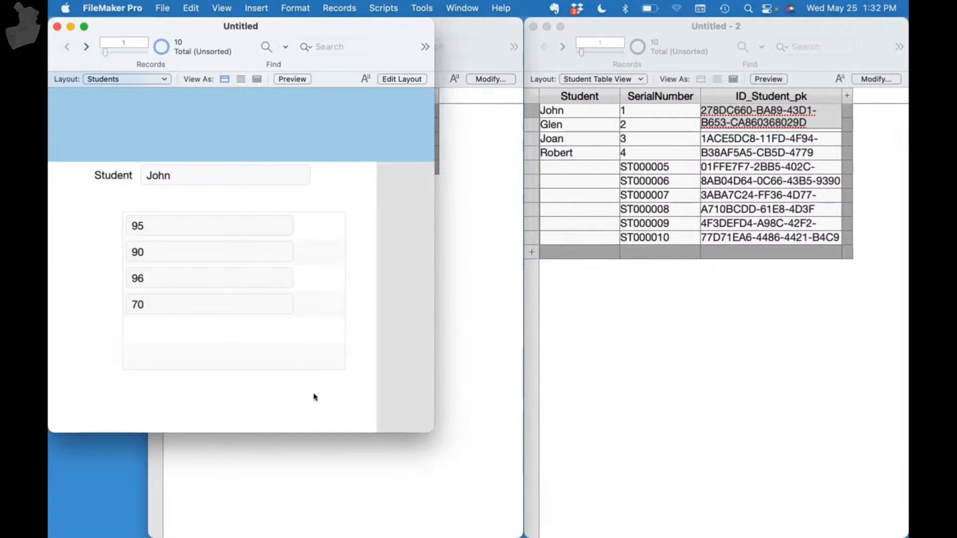
Step: Enlarge the Students window and, in Layout mode, draw a second portal about 283 by 207 pt beside the Grades portal
left_click_drag(432, 430, 651, 537)
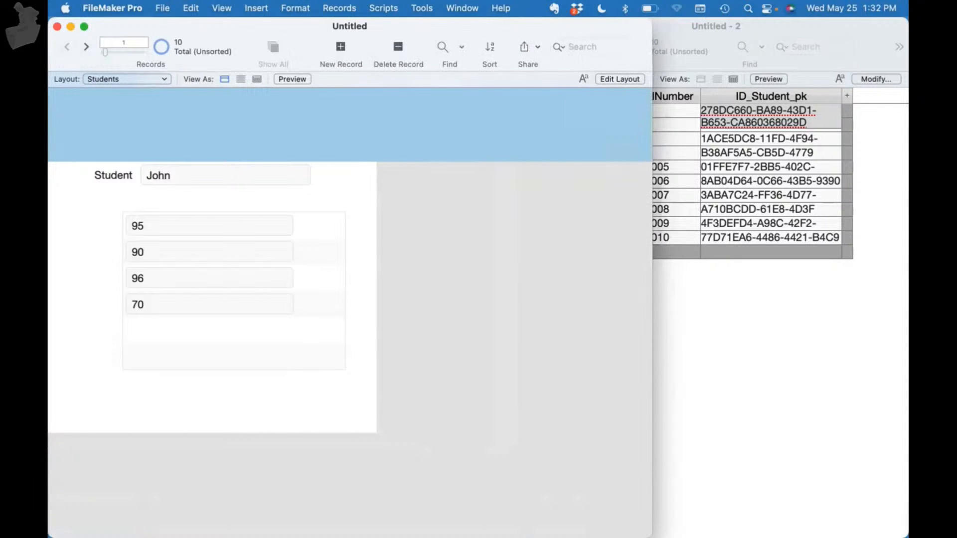
key("super+l")
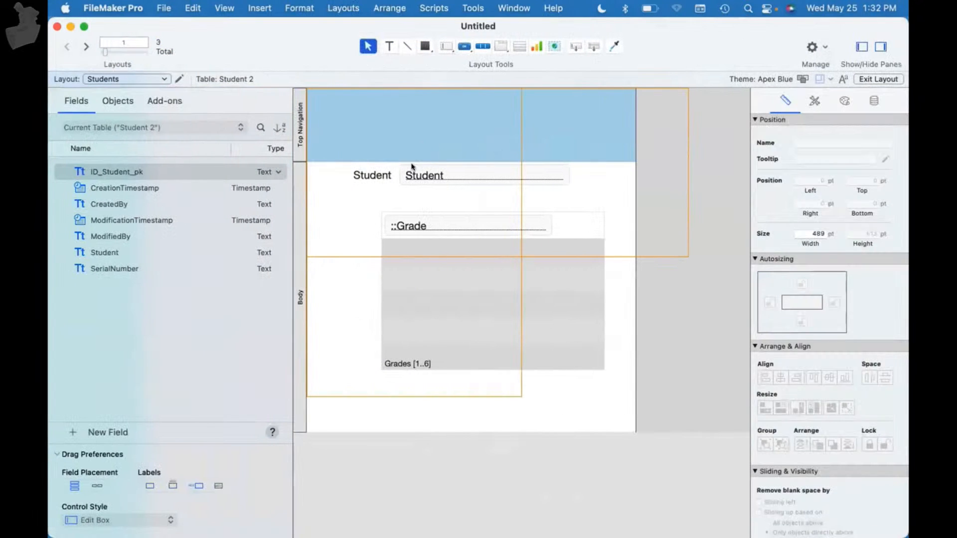
left_click(517, 48)
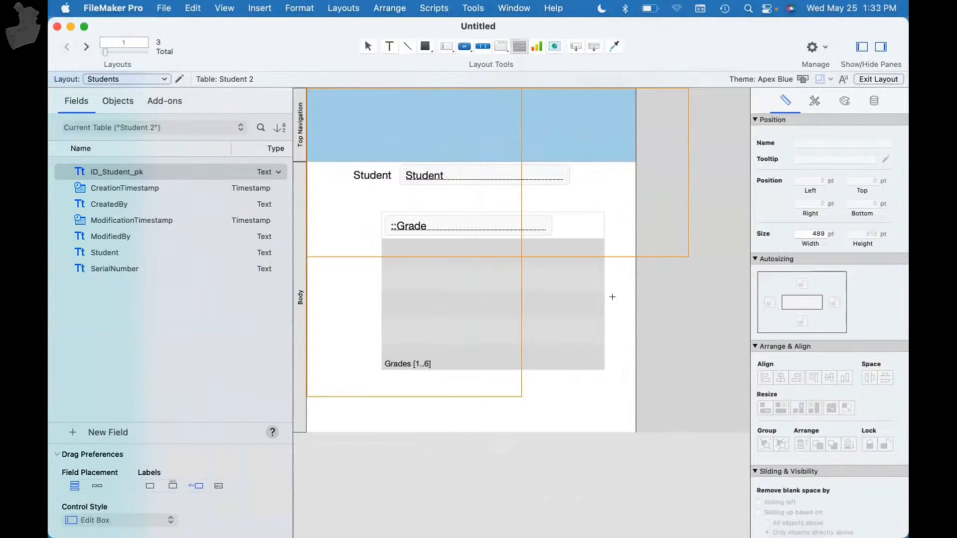
left_click_drag(619, 218, 755, 356)
left_click(459, 212)
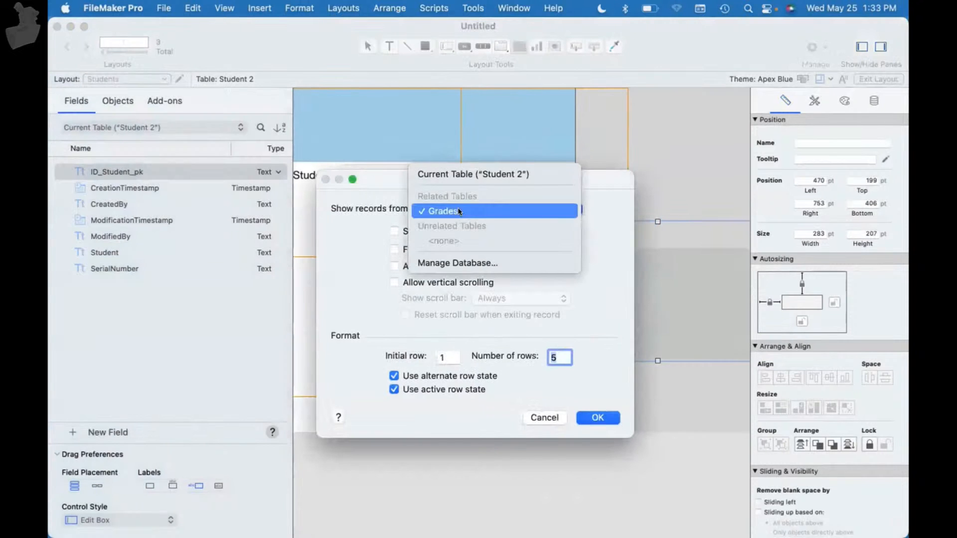
left_click(459, 212)
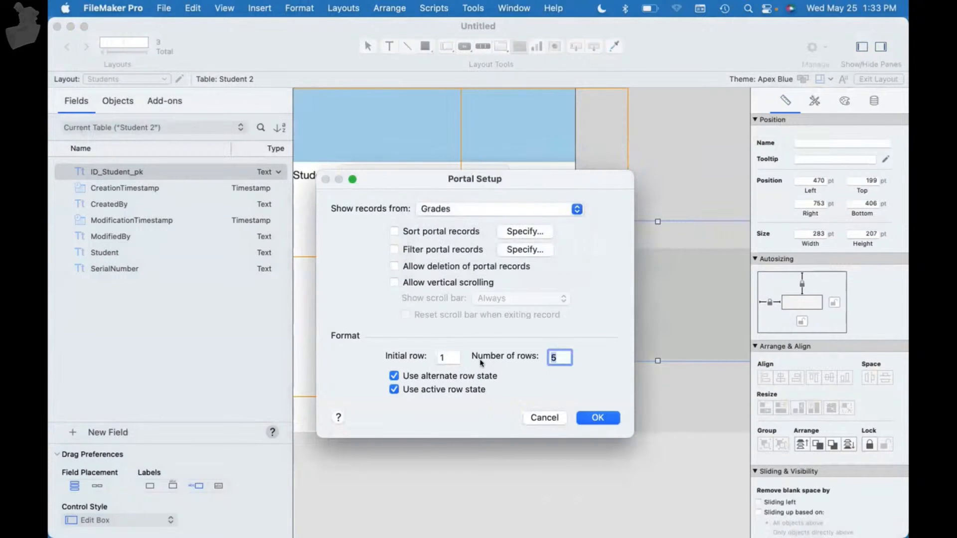
Step: Open database management from the new portal's setup and create a table named Notes
left_click(486, 210)
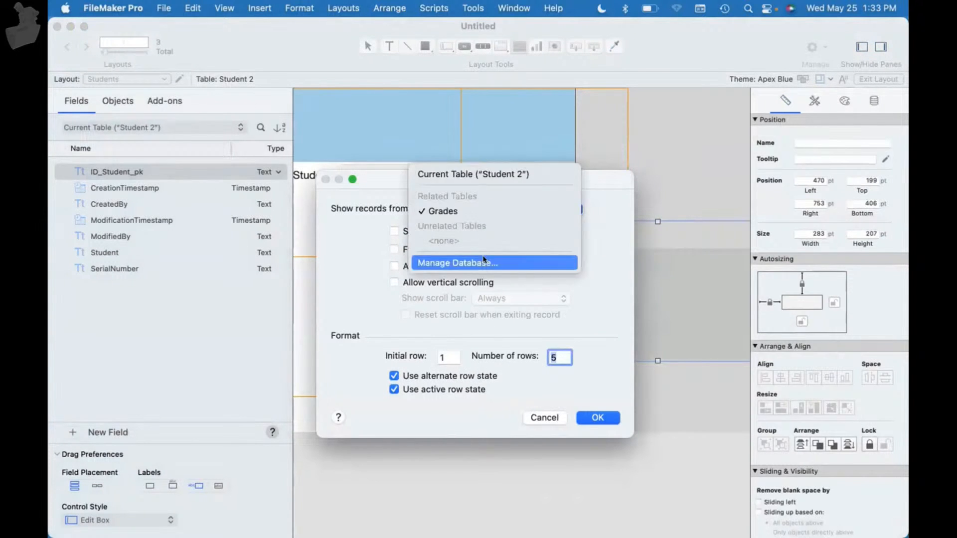
left_click(483, 263)
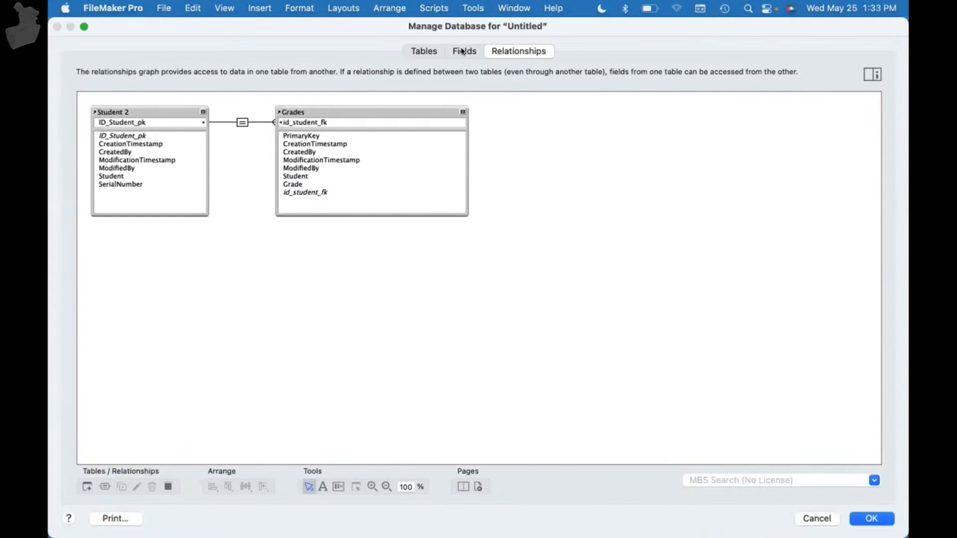
left_click(462, 50)
left_click(430, 51)
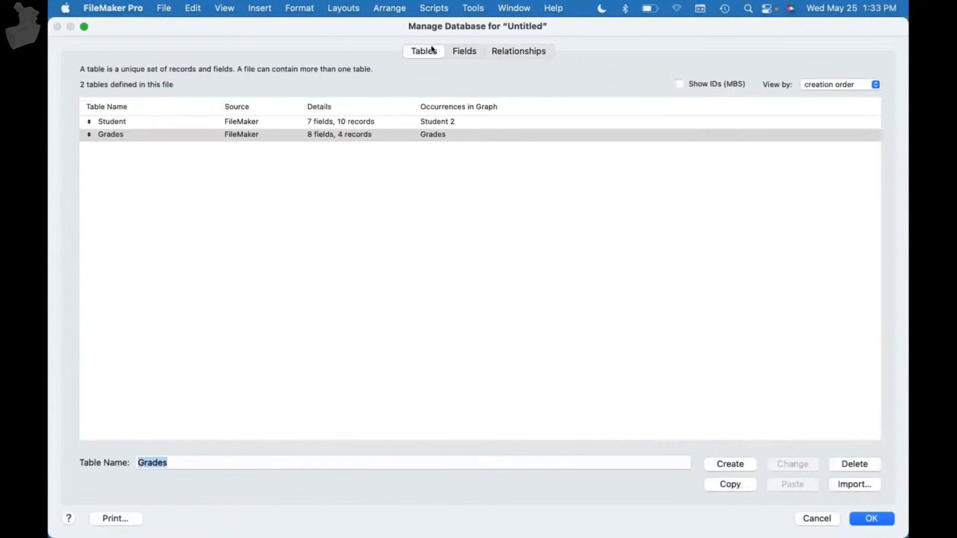
type("Notes")
key("Return")
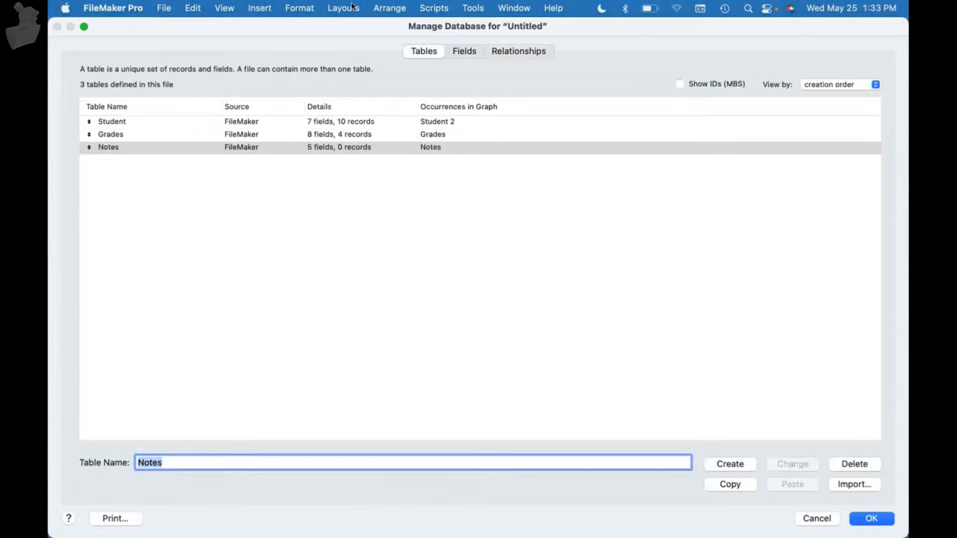
Step: Add the text fields Note and id_student_fk to the Notes table
double_click(333, 148)
type("Note")
key("Return")
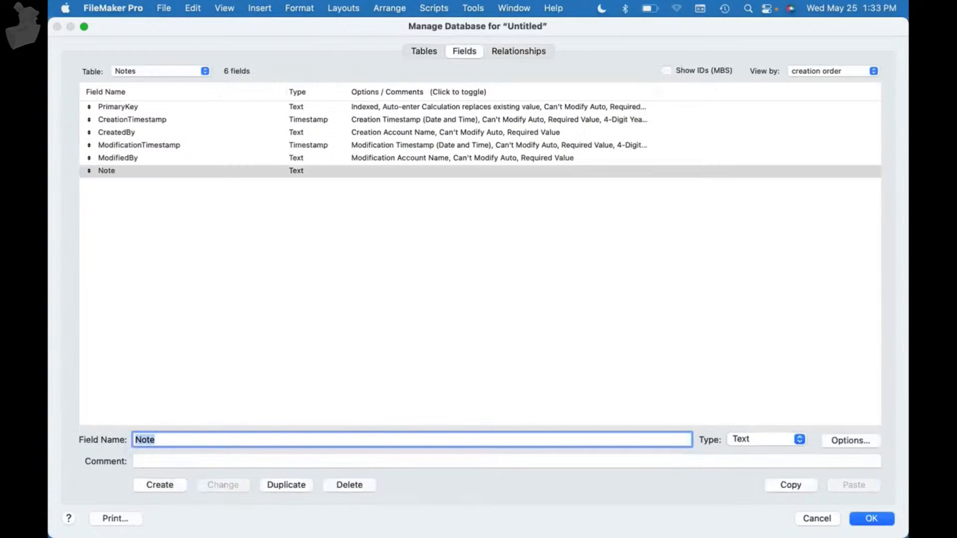
type("id_student_fk")
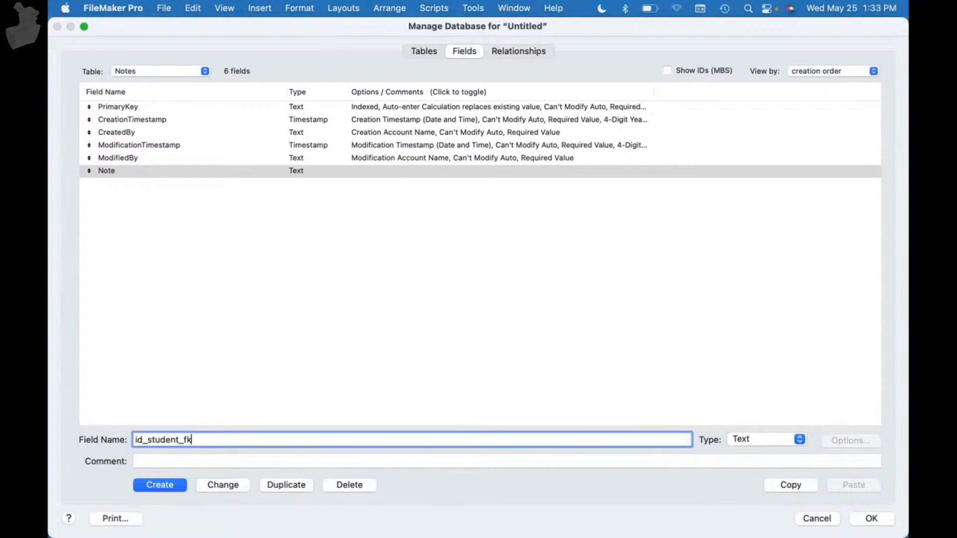
key("Return")
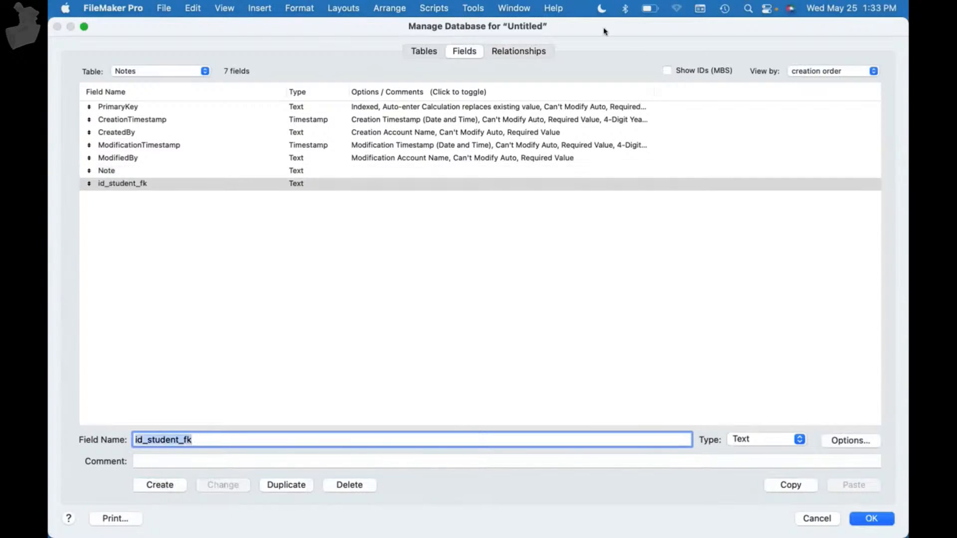
Step: Place Notes below Grades in the relationships graph, relate its id_student_fk to Student 2's ID_Student_pk, collapse Notes and Grades, and save
left_click(518, 52)
left_click_drag(643, 102, 492, 246)
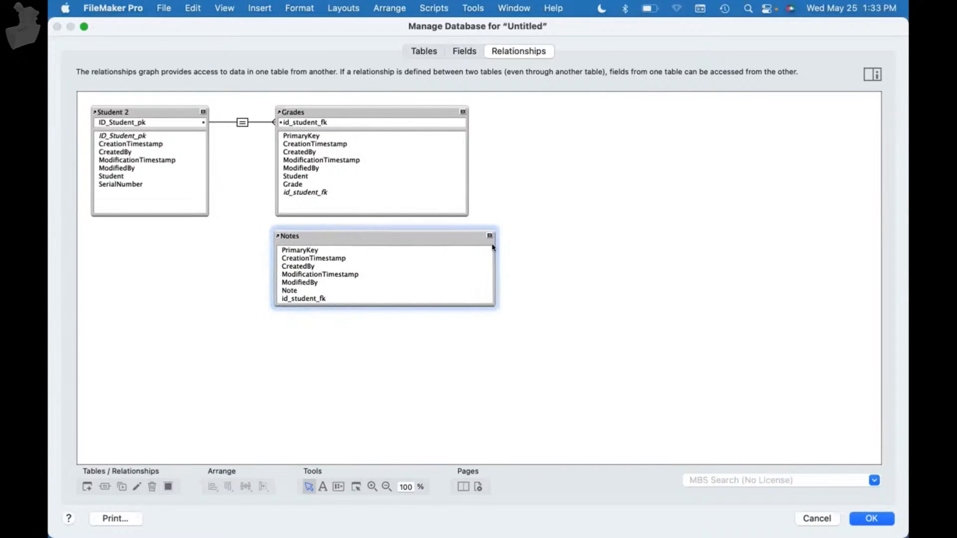
left_click_drag(321, 298, 174, 123)
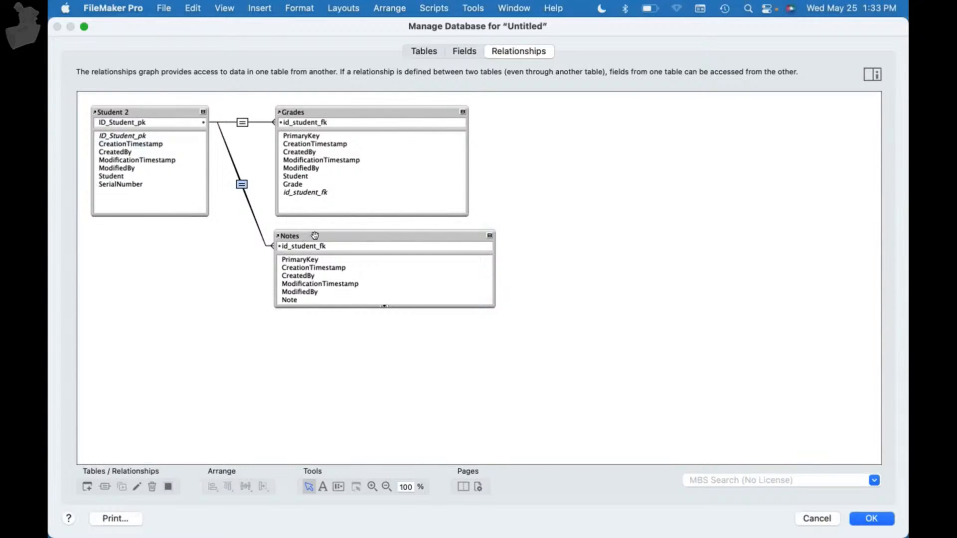
left_click(489, 235)
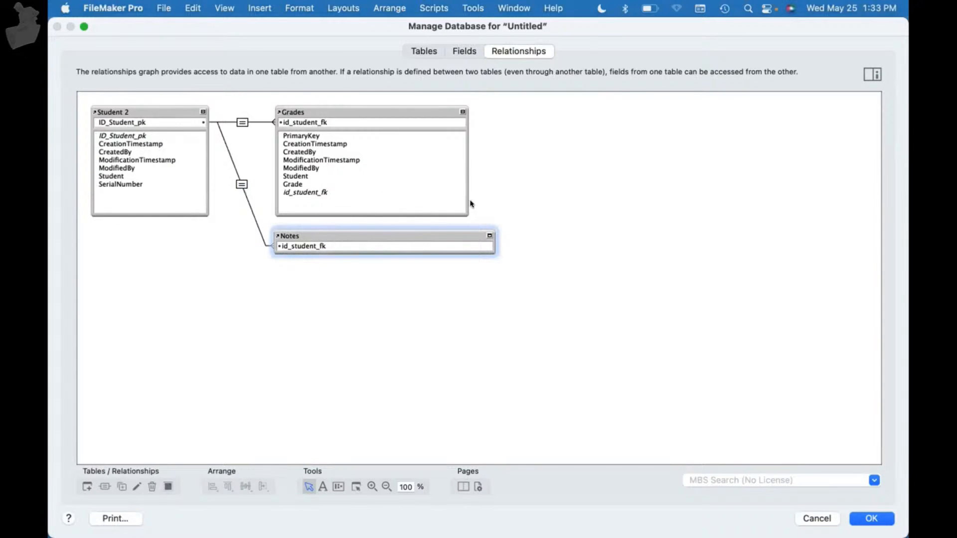
left_click(462, 112)
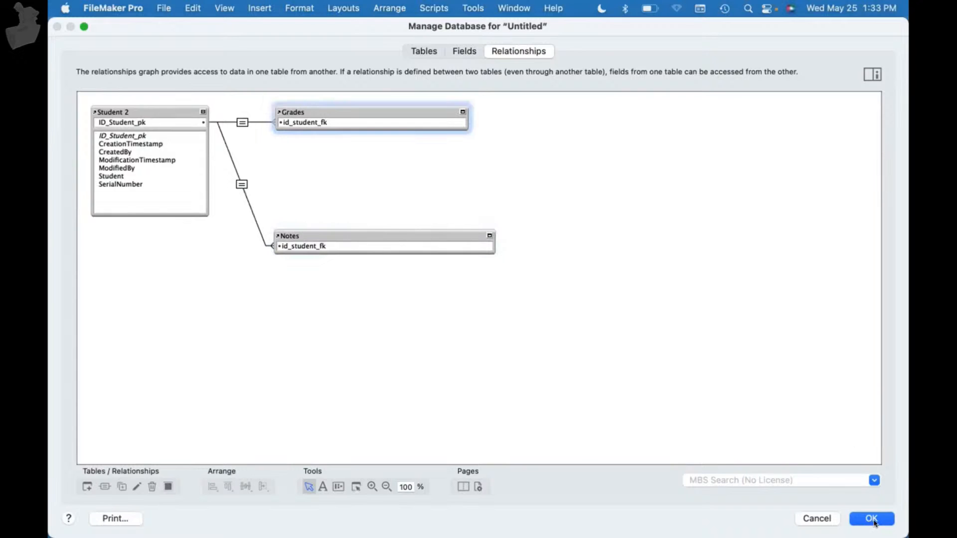
left_click(871, 518)
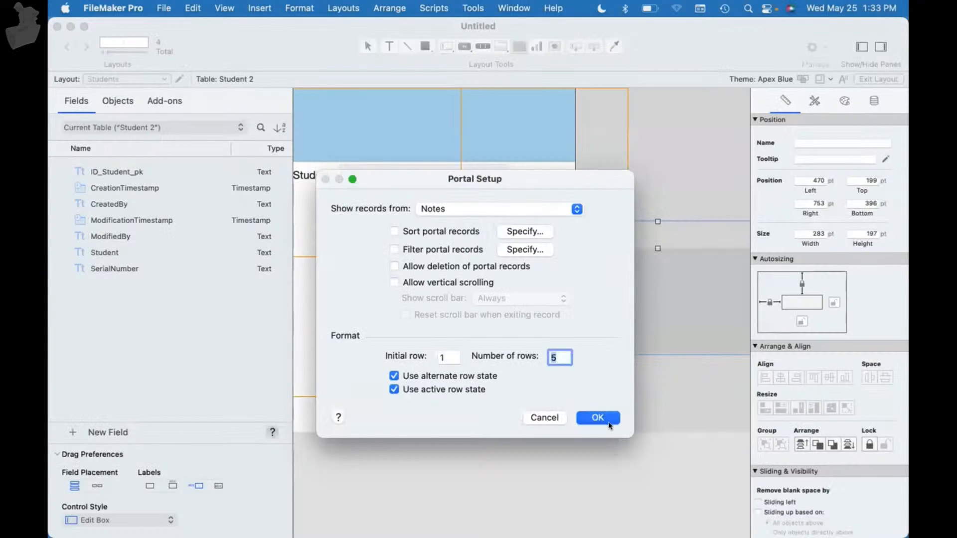
Step: Finish the new portal with five rows of Notes records, including only the Note field
left_click(601, 416)
left_click(269, 150)
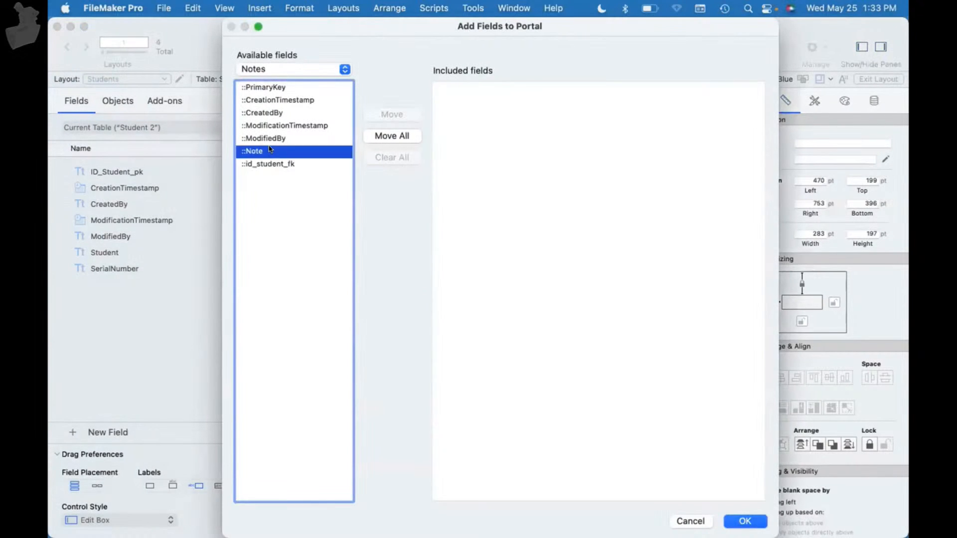
double_click(269, 150)
left_click(743, 521)
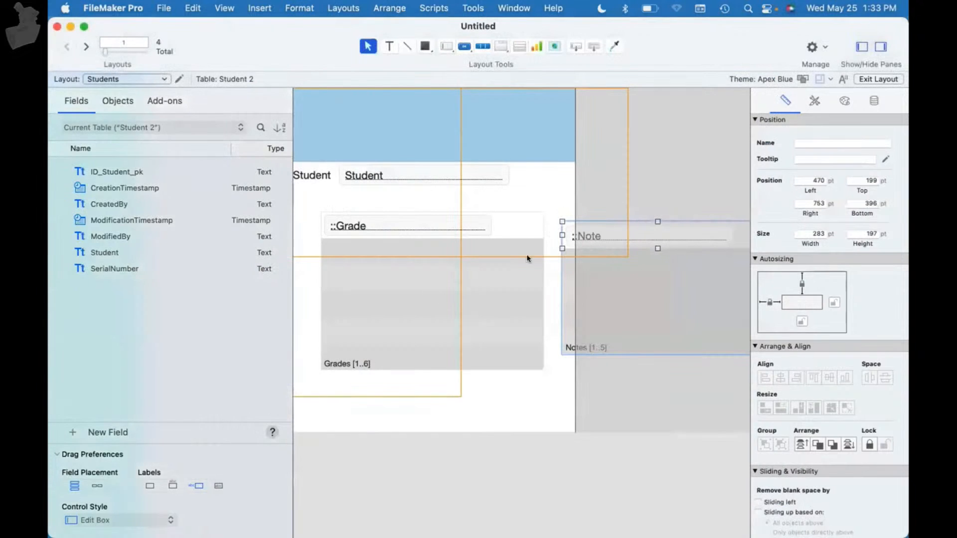
Step: Set the Grades portal's number of rows to 3
double_click(407, 300)
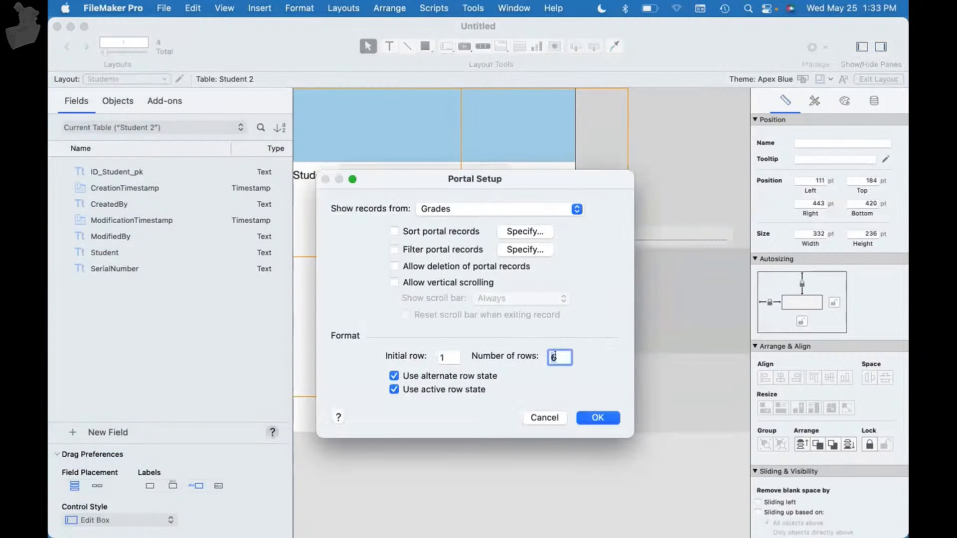
type("3")
key("Return")
Step: Move the Notes portal directly below the Grades portal and resize it to the same width
left_click_drag(663, 319, 427, 395)
left_click_drag(554, 325, 514, 276)
left_click(779, 407)
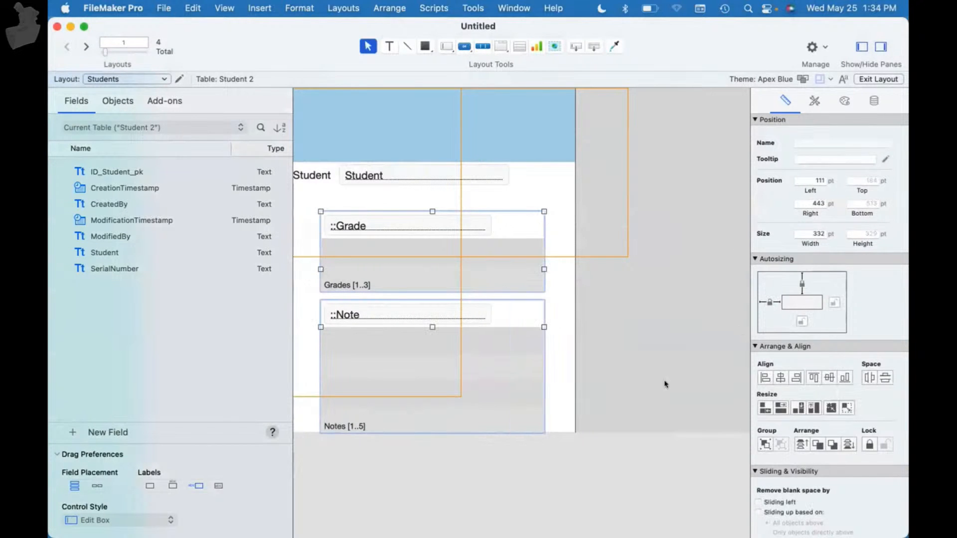
left_click(665, 384)
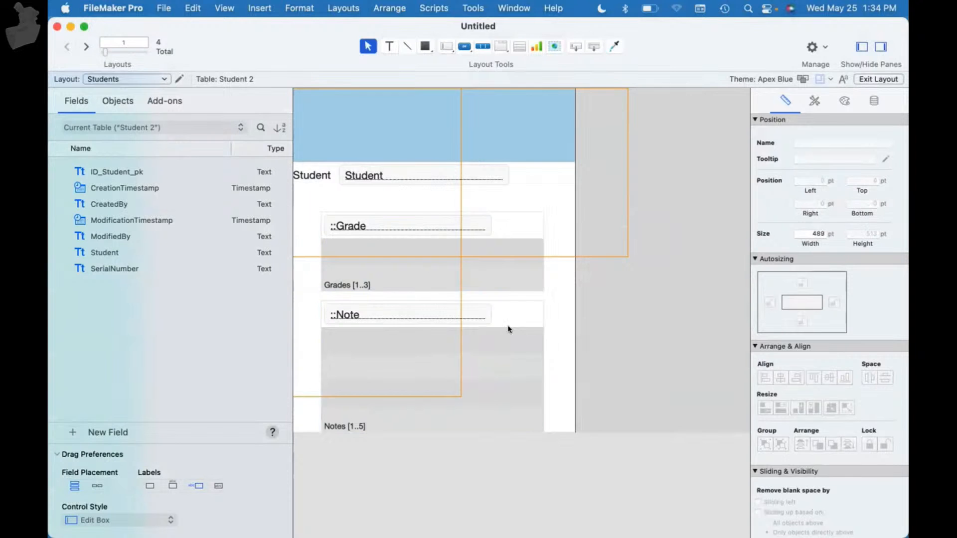
Step: Move the Notes portal up close beneath the Grades portal, return to Browse mode, and fit the window to the layout
left_click_drag(508, 329, 511, 324)
left_click(653, 316)
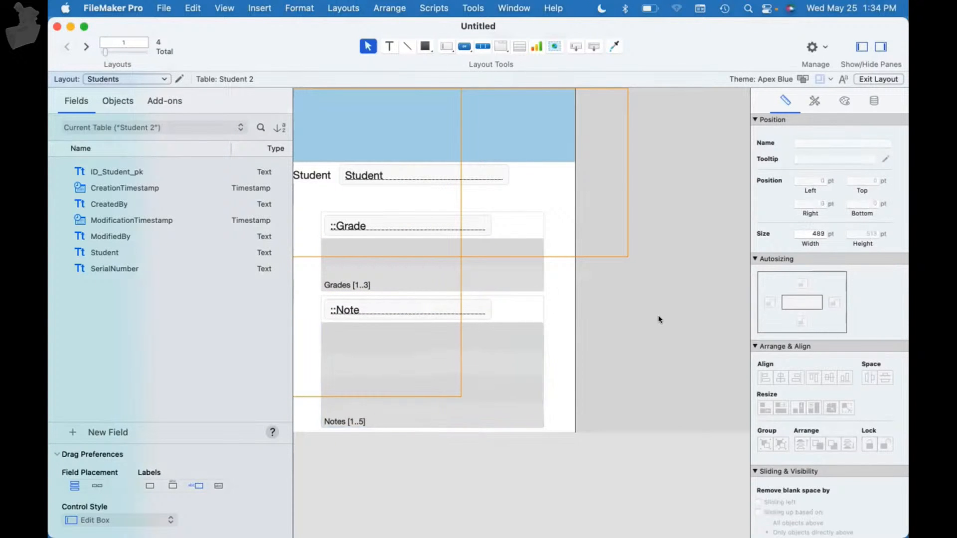
key("super+b")
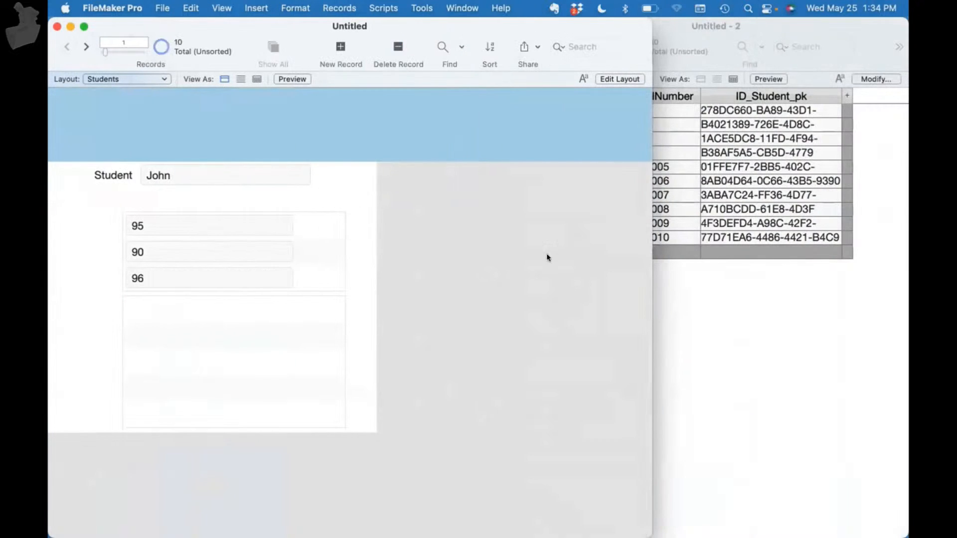
double_click(504, 26)
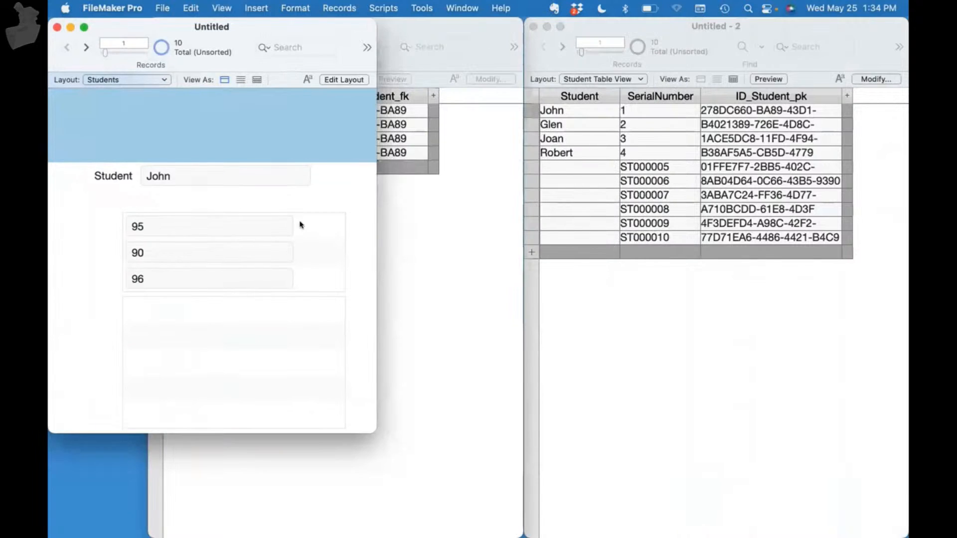
Step: Compare the first grade record's id_student_fk with the first student's ID_Student_pk in the two table windows
left_click(408, 107)
left_click(406, 110)
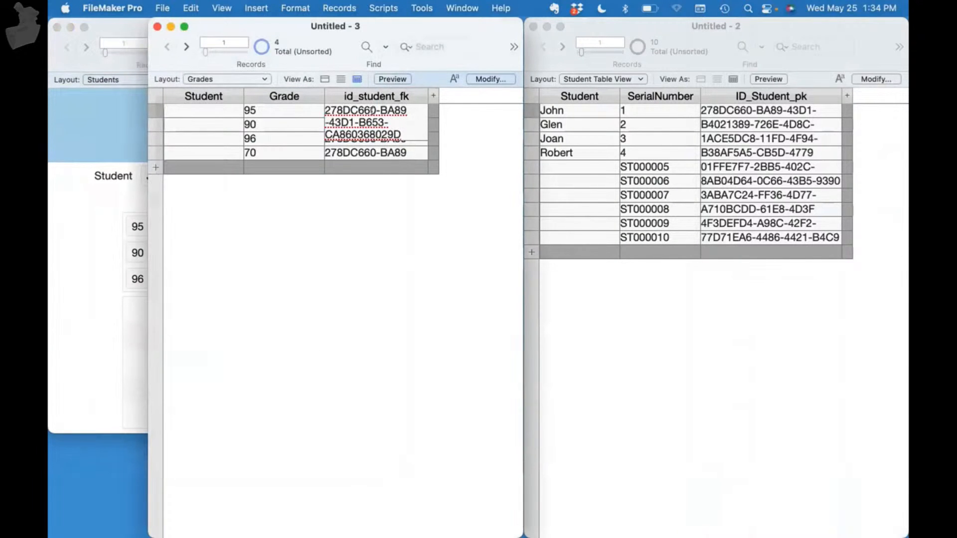
left_click(747, 116)
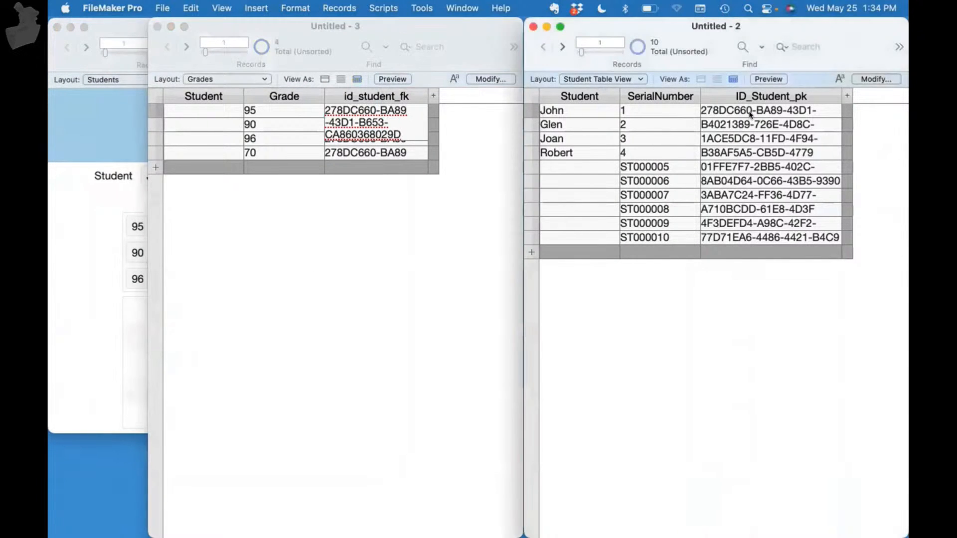
left_click(751, 110)
left_click(637, 106)
left_click(52, 225)
left_click(376, 274)
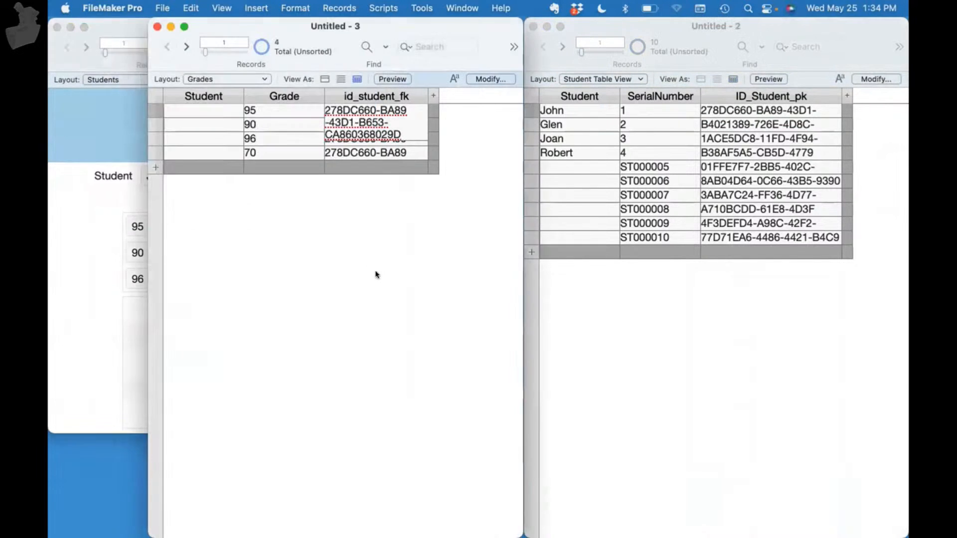
left_click(84, 258)
Step: Allow creation of Notes records through the Student 2 to Notes relationship and save the database definition
key("super+shift+d")
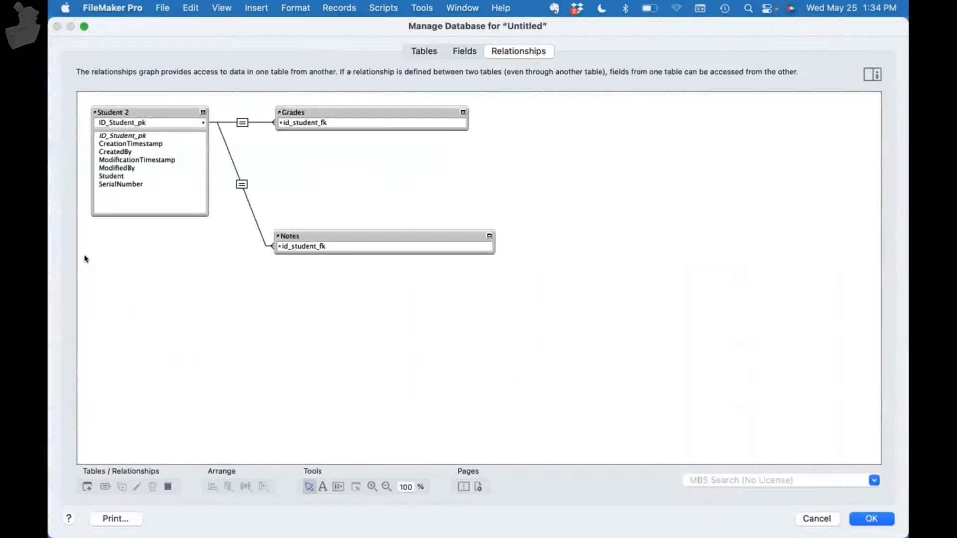
double_click(239, 185)
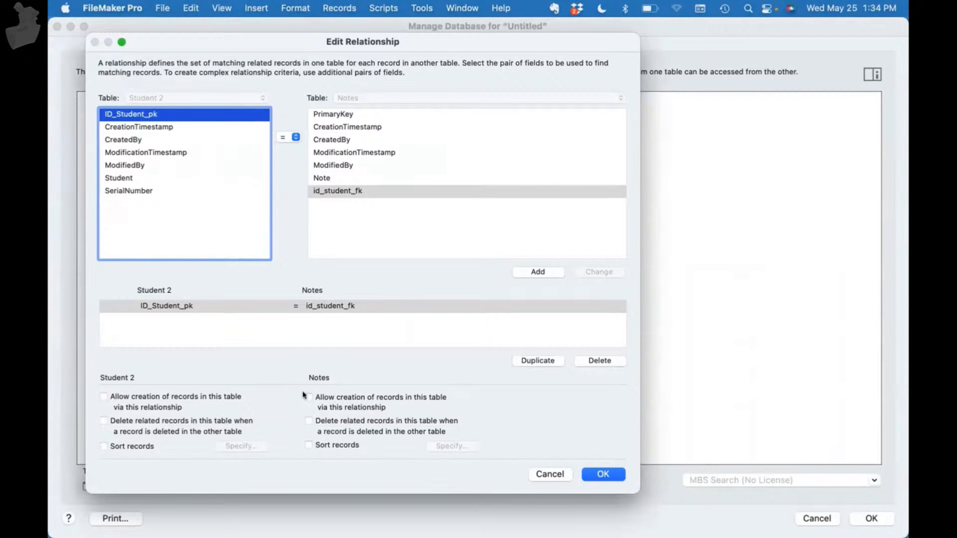
left_click(307, 396)
left_click(603, 474)
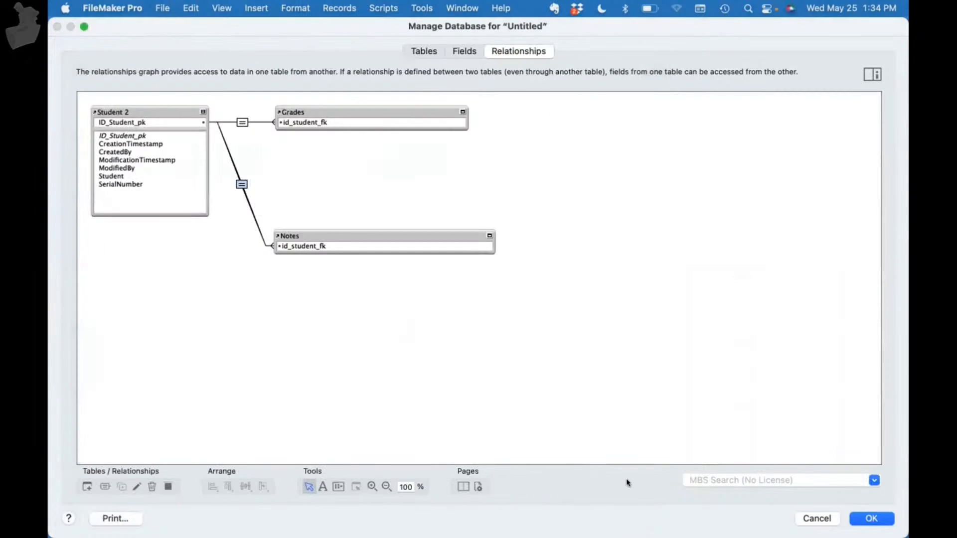
left_click(850, 518)
Step: Extend the Students layout's body downward and move the Notes portal lower to leave a gap below the Grades portal
left_click_drag(219, 25, 354, 7)
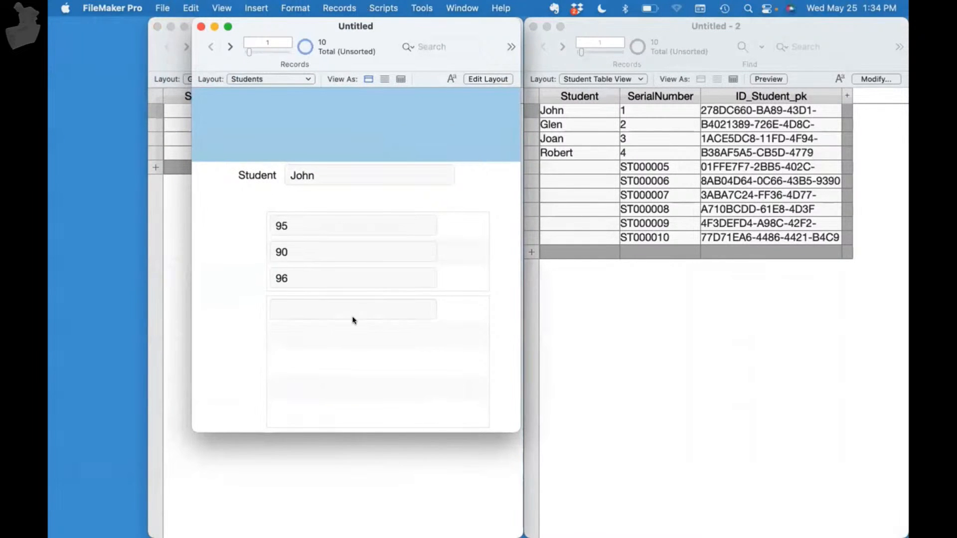
key("super+l")
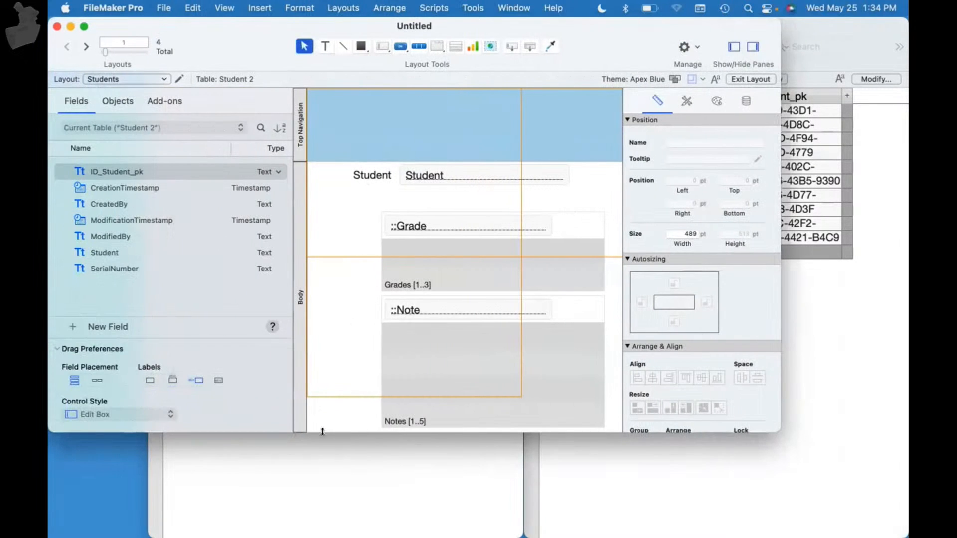
left_click_drag(322, 431, 324, 500)
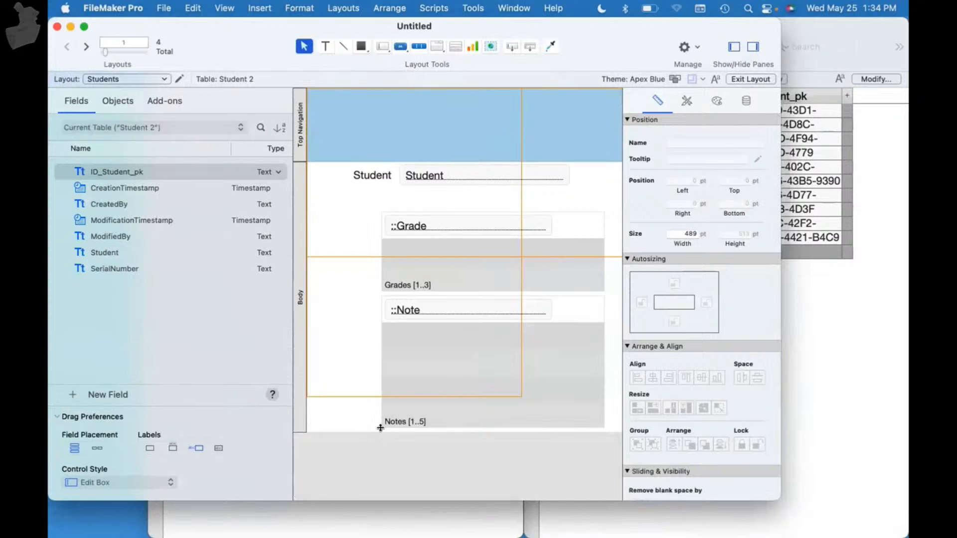
left_click_drag(380, 428, 380, 493)
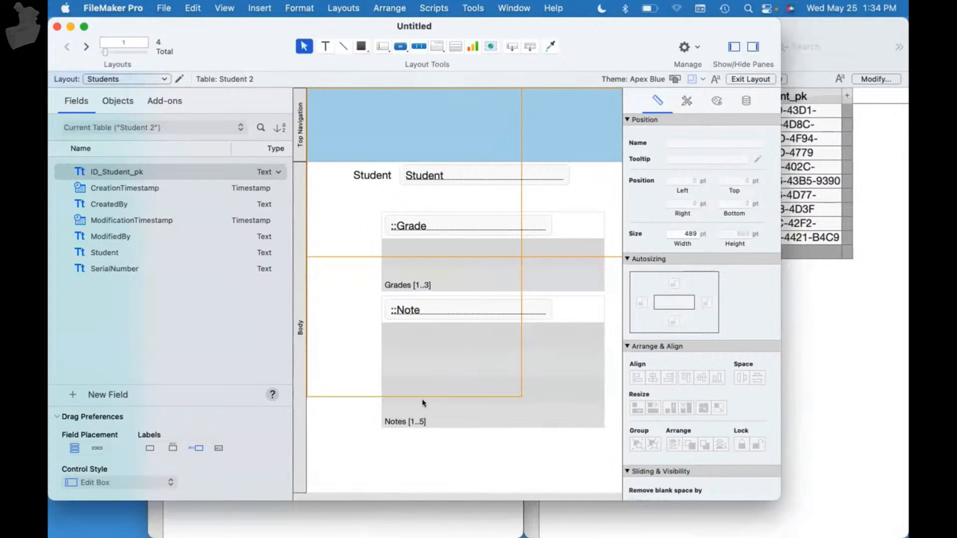
left_click_drag(423, 403, 427, 438)
Step: Add the text labels "Grades" and "Notes" above their matching portals and return to Browse mode
left_click(323, 47)
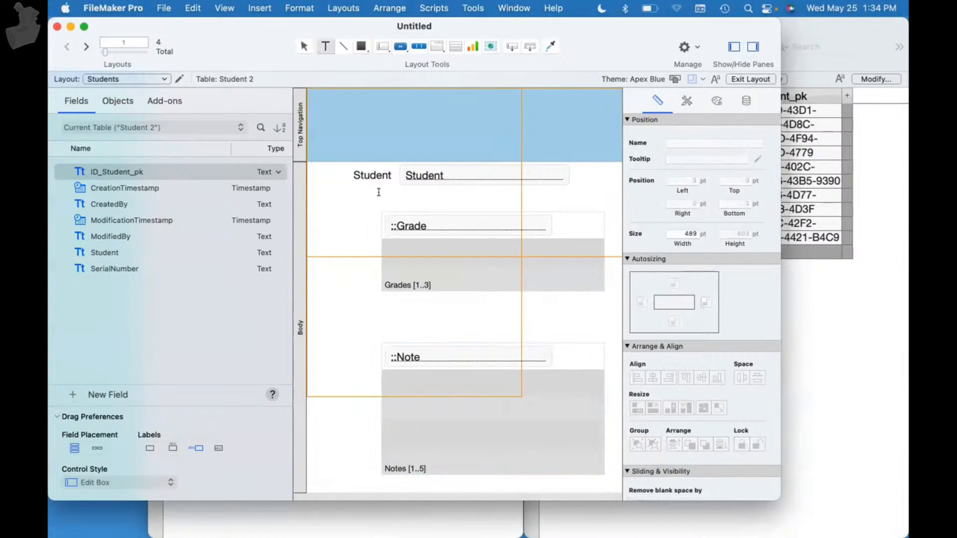
left_click_drag(383, 198, 437, 209)
type("Grades")
key("Escape")
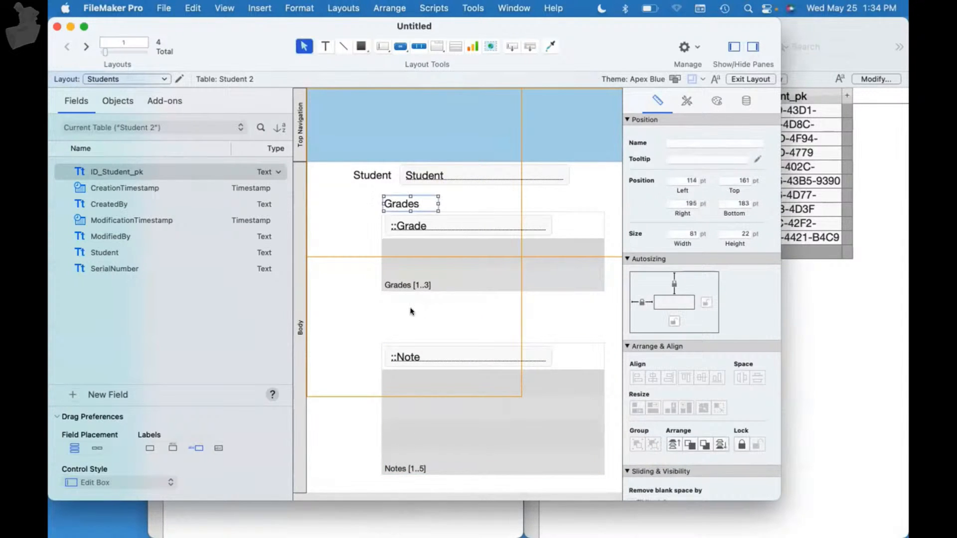
left_click(323, 46)
left_click_drag(384, 324, 434, 341)
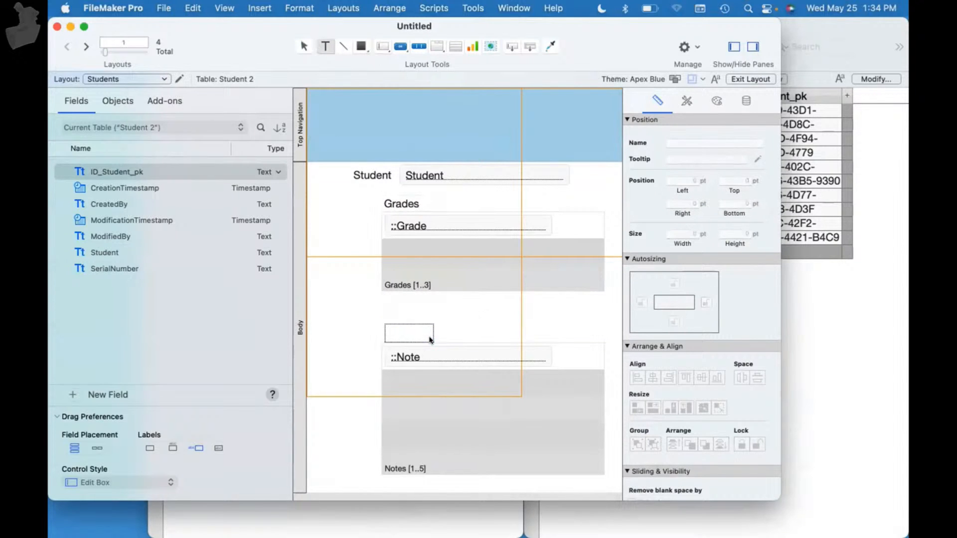
type("Notes")
key("Escape")
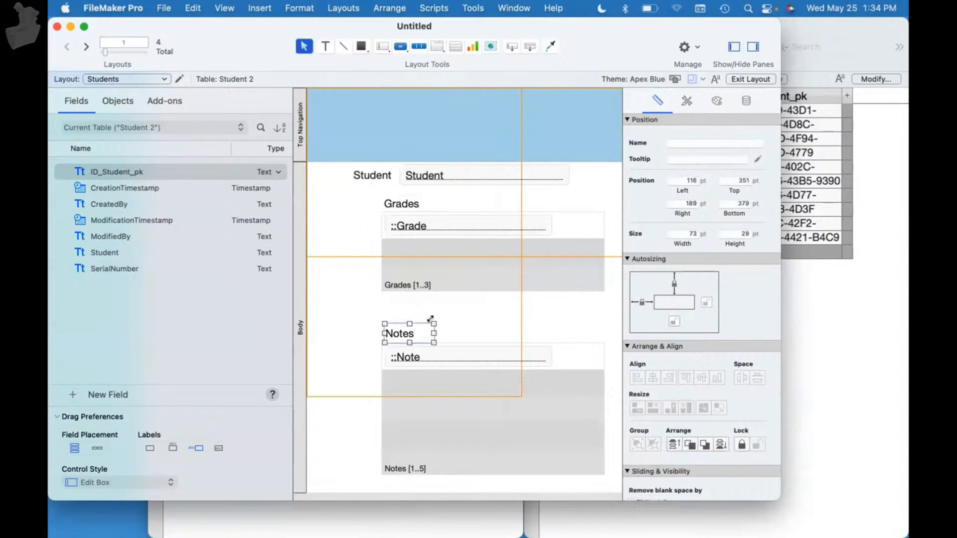
key("super+b")
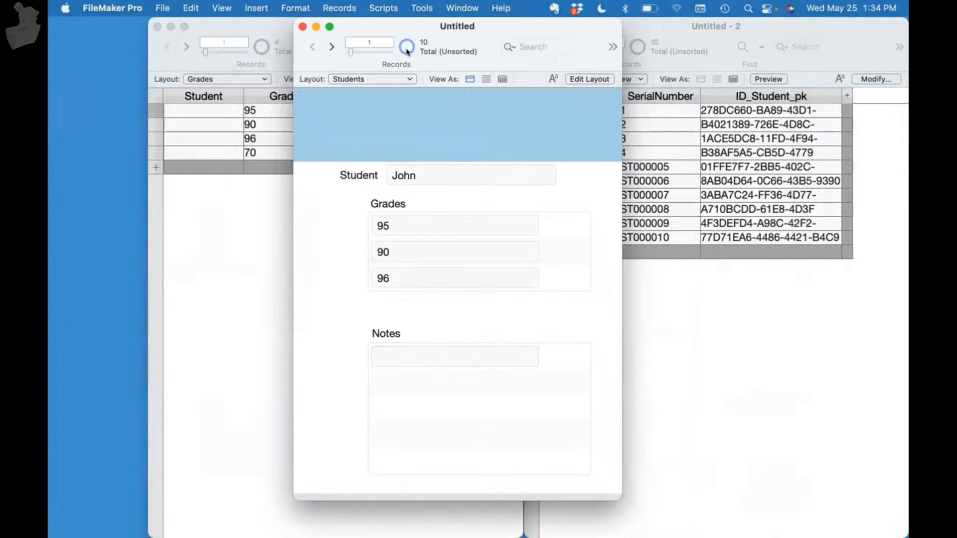
Step: Enter a note in the first Notes portal row saying that the student pays attention, commit it, and enter the second row
left_click_drag(406, 33, 339, 33)
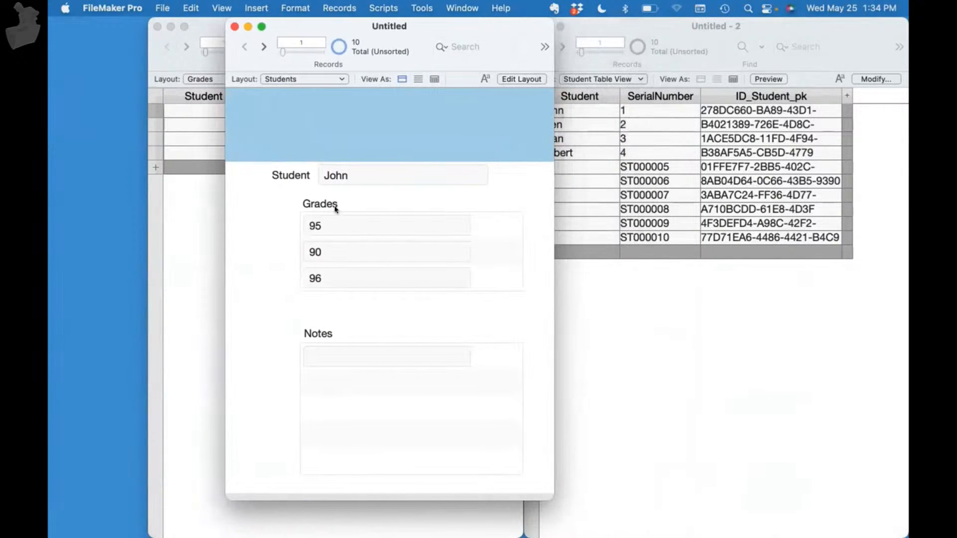
left_click(324, 353)
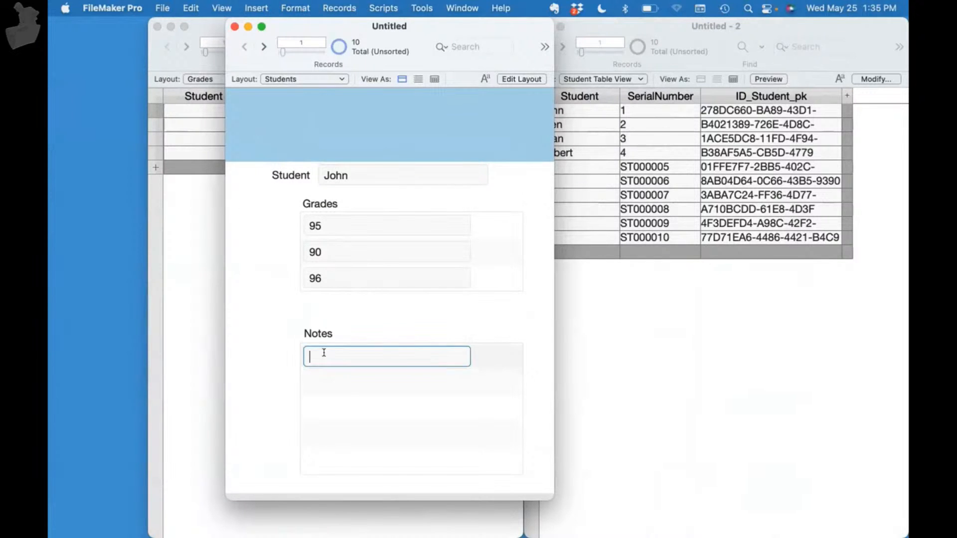
type("John's")
type(" pay")
type("s attention.")
left_click(254, 354)
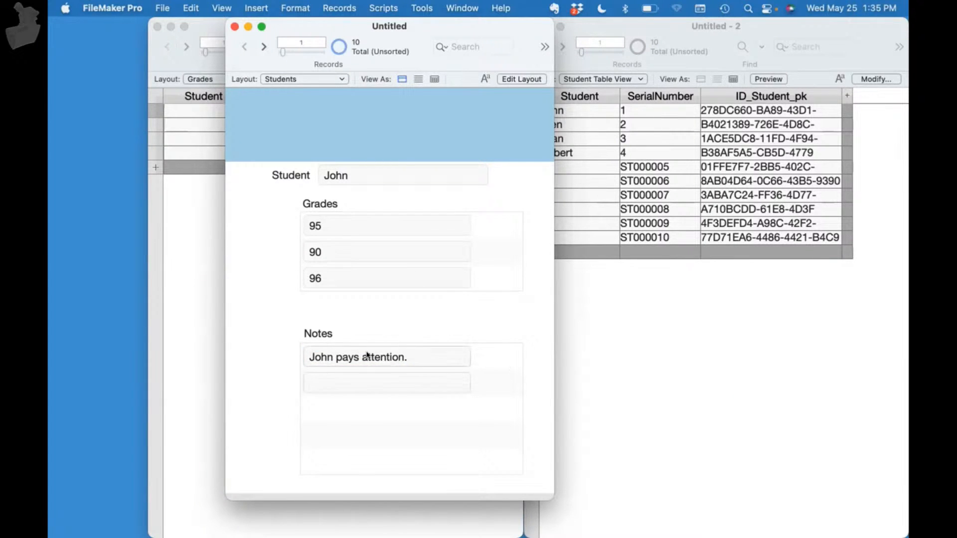
left_click(334, 383)
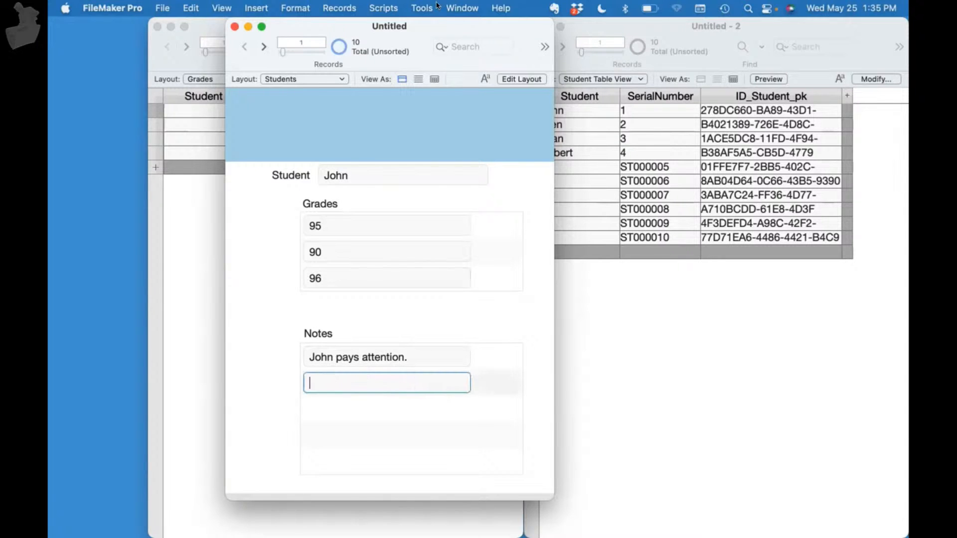
Step: Open the Notes layout in its own window as a table, place it beside the Students window, and close the layout manager
left_click_drag(431, 40, 282, 19)
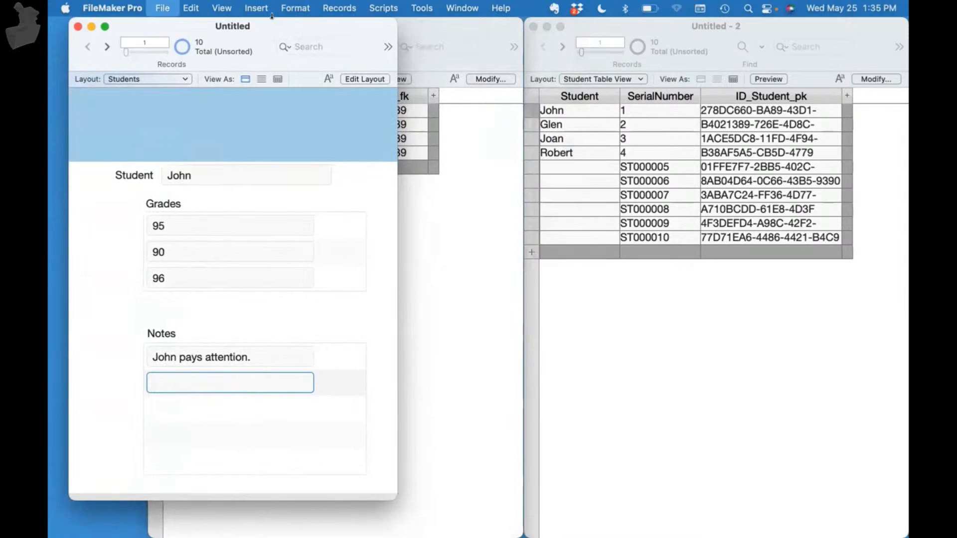
key("super+shift+l")
left_click(290, 132)
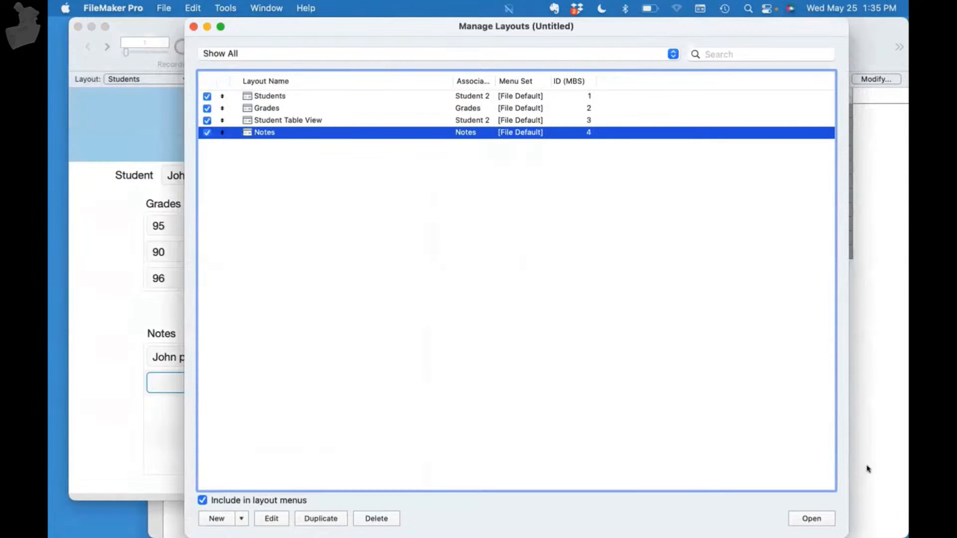
left_click(808, 517)
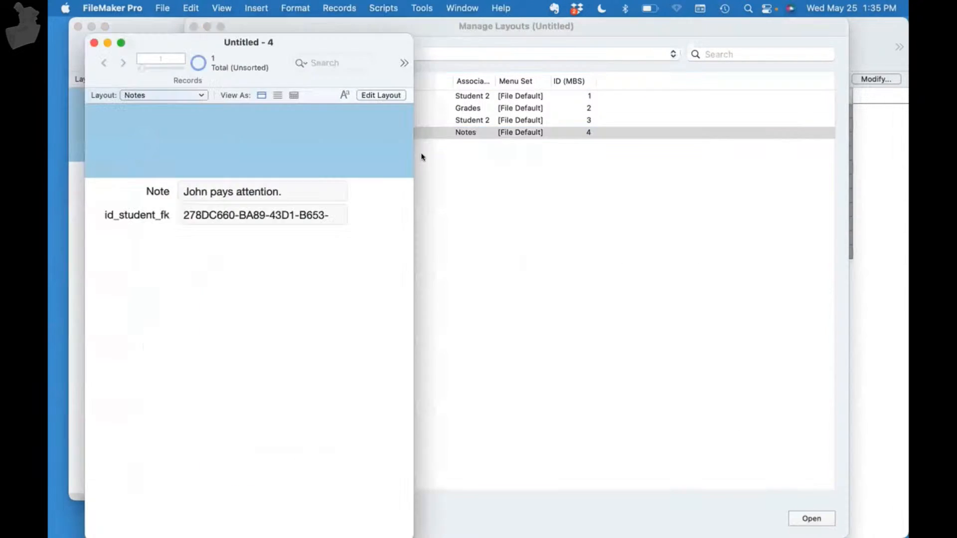
left_click(295, 95)
left_click_drag(320, 40, 626, 24)
left_click(194, 26)
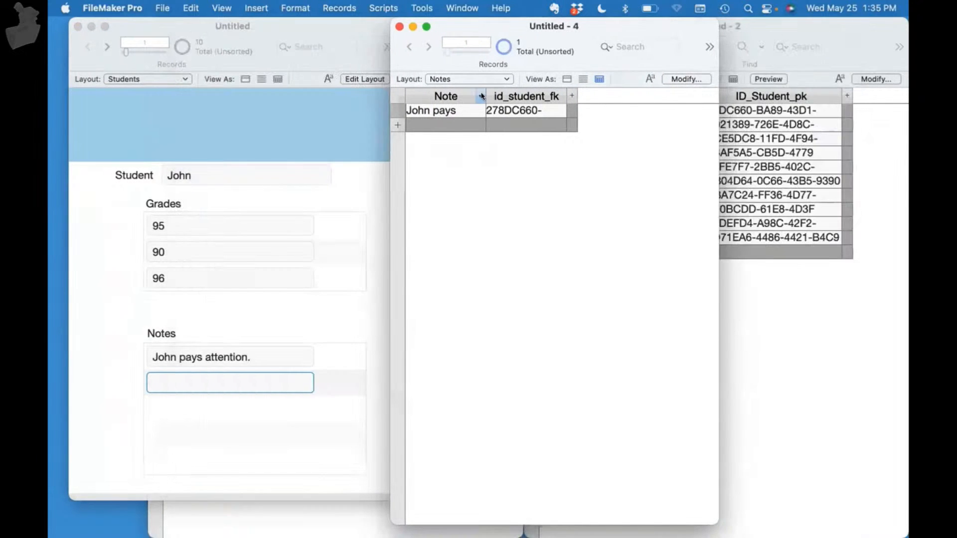
Step: Widen the Note and id_student_fk columns and compare the note's id_student_fk with the first student's ID_Student_pk
left_click_drag(479, 96, 540, 94)
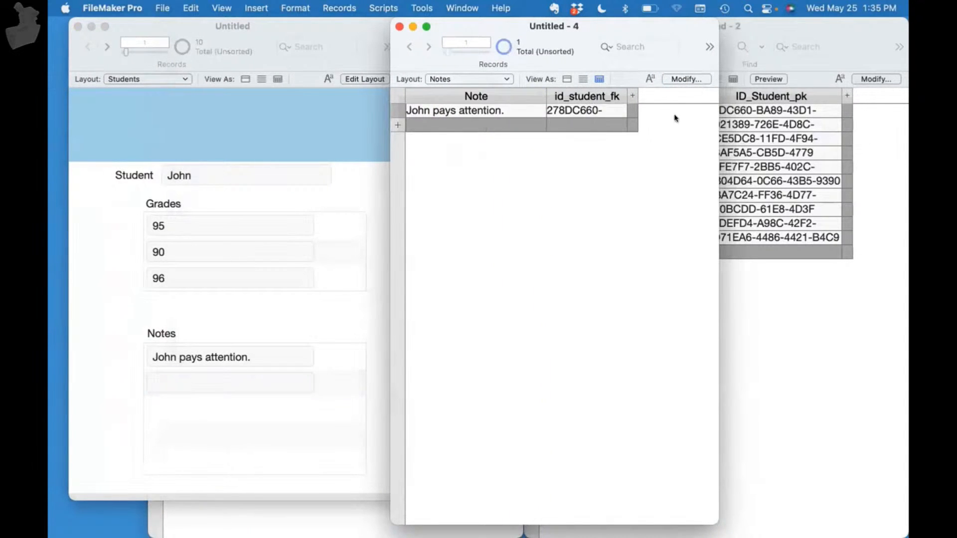
left_click_drag(619, 92, 718, 93)
left_click(600, 109)
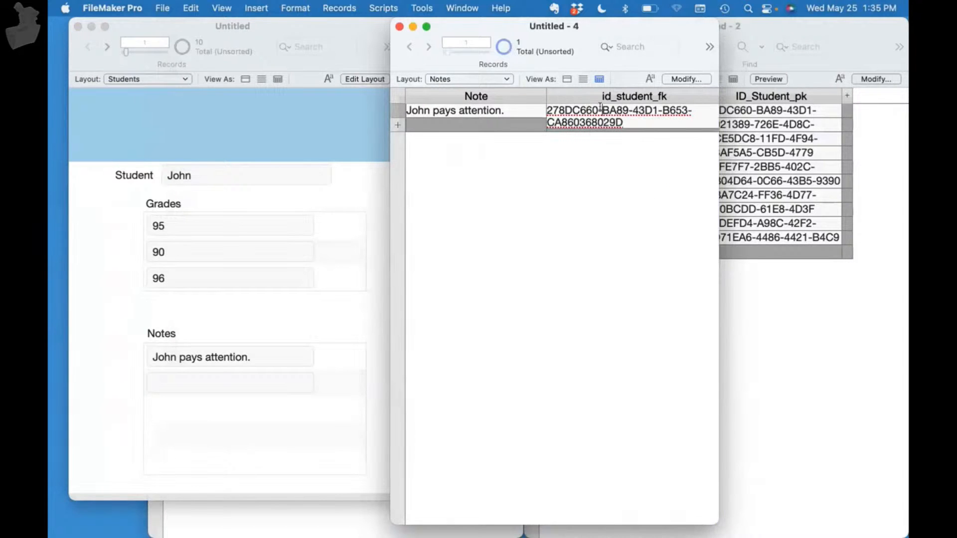
left_click(755, 113)
left_click(739, 112)
left_click(480, 222)
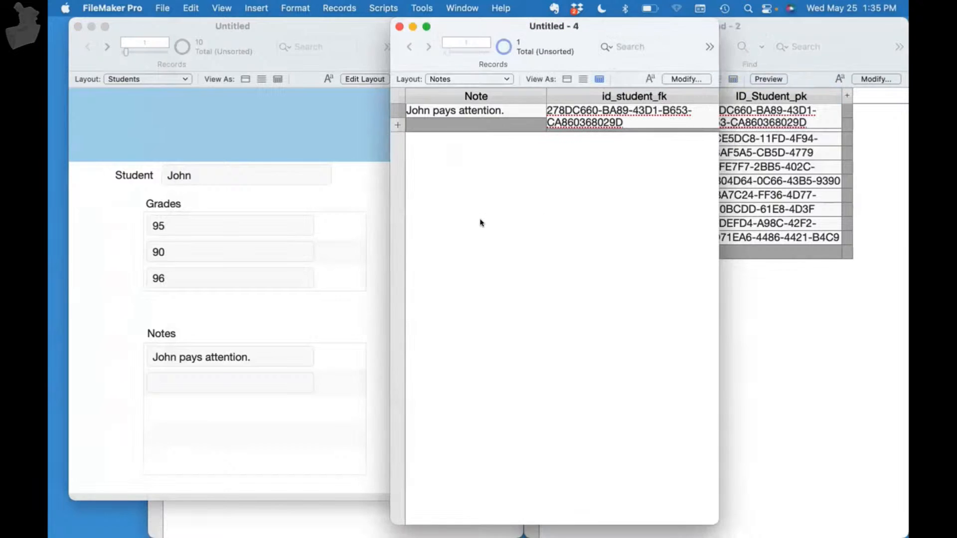
left_click(573, 195)
left_click(333, 136)
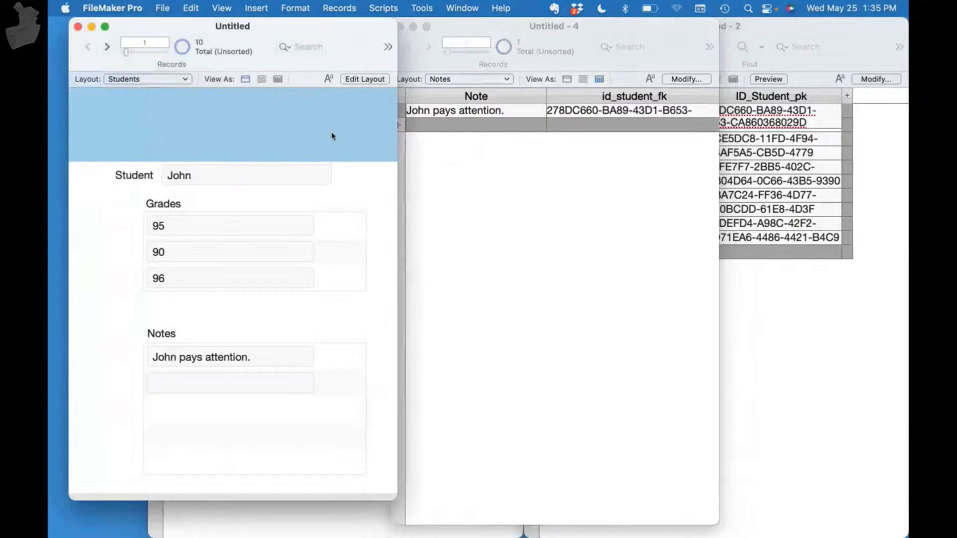
Step: Change the Student 2 to Notes relationship to match SerialNumber with id_student_fk, save it, and bring the Notes table forward
key("super+shift+d")
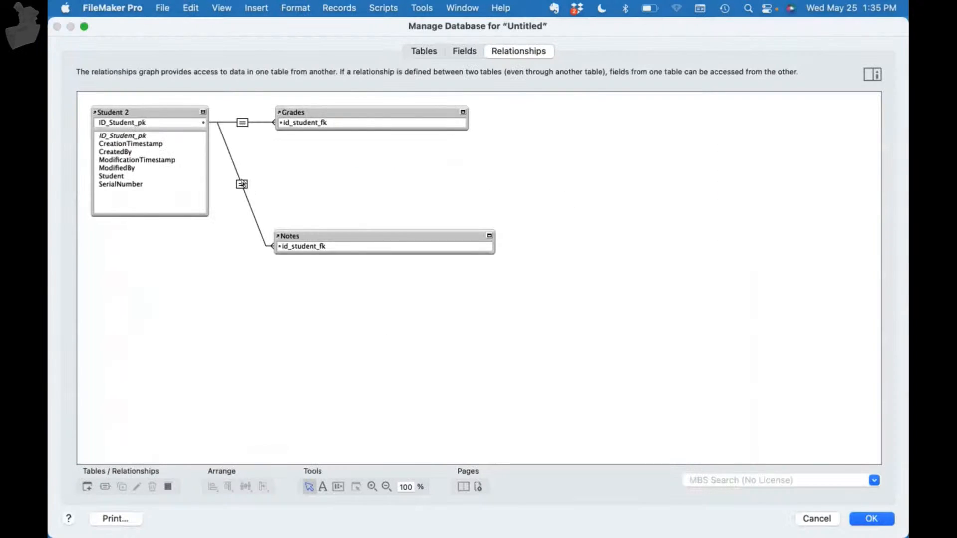
double_click(242, 184)
left_click(150, 191)
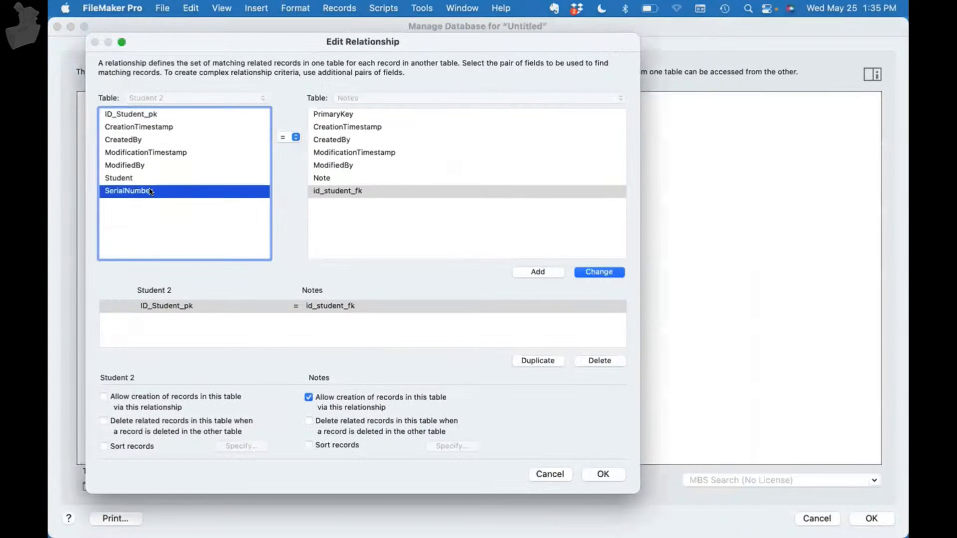
left_click(602, 272)
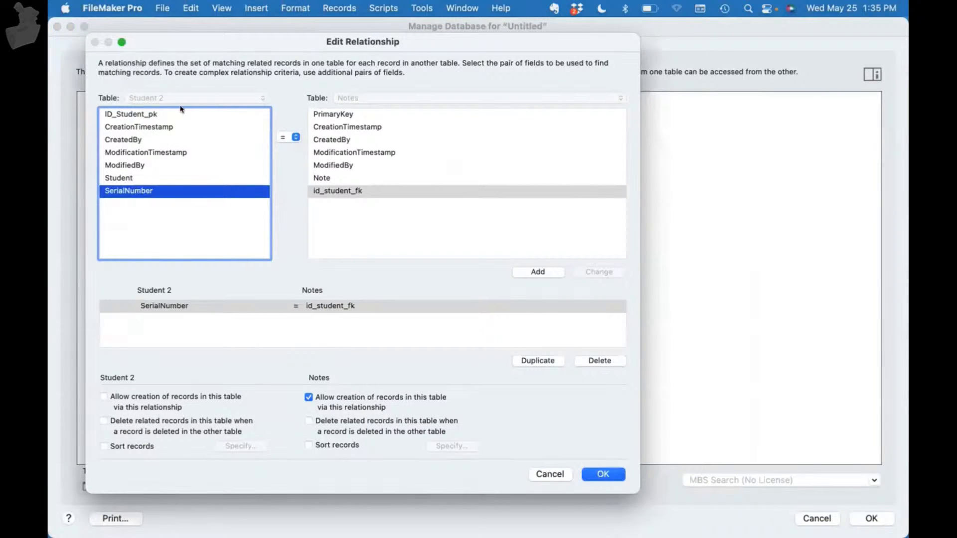
left_click(603, 474)
left_click(871, 520)
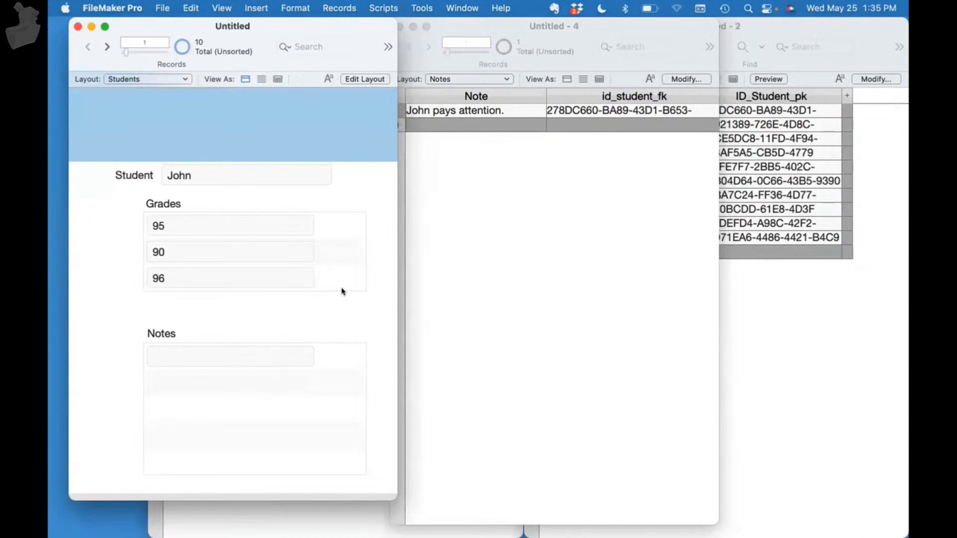
left_click(503, 234)
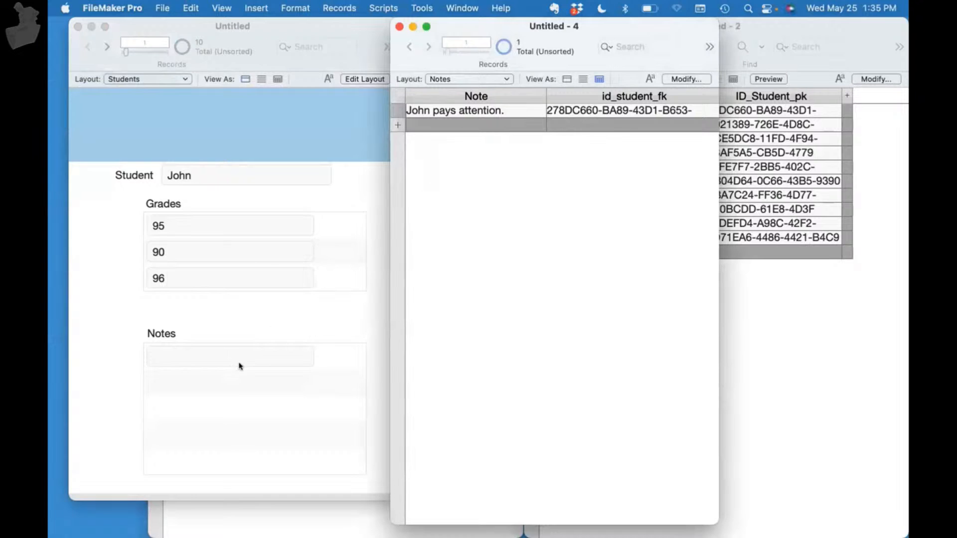
Step: Enter a note in the first Notes portal row saying that the student needs to work harder, commit it, and show the Notes table
left_click(227, 333)
left_click(224, 352)
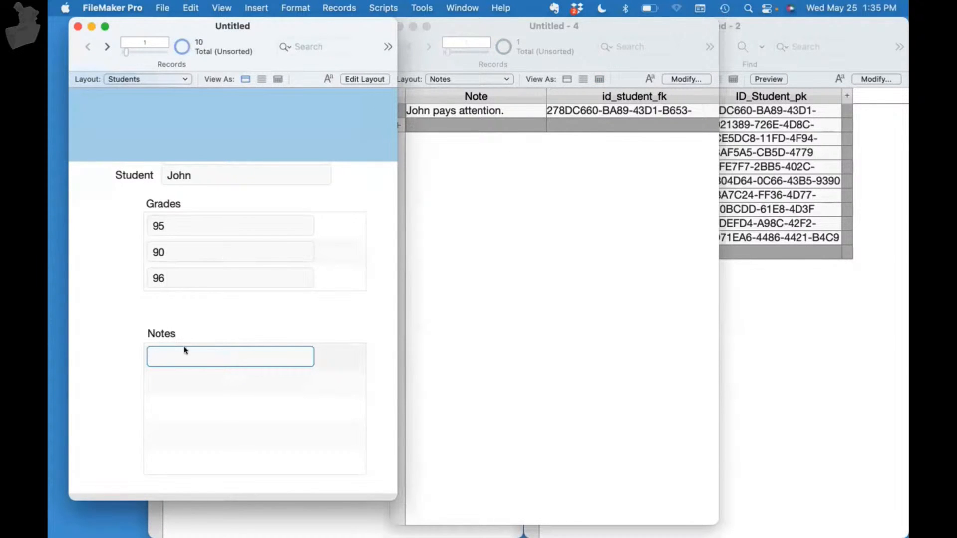
type("John needs ot work harder")
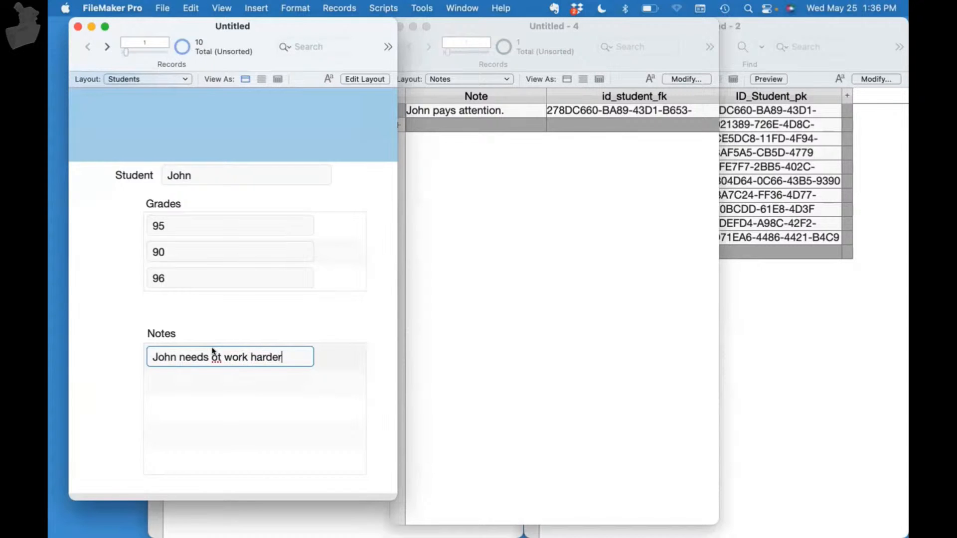
double_click(216, 356)
type("to")
left_click(258, 320)
left_click(626, 285)
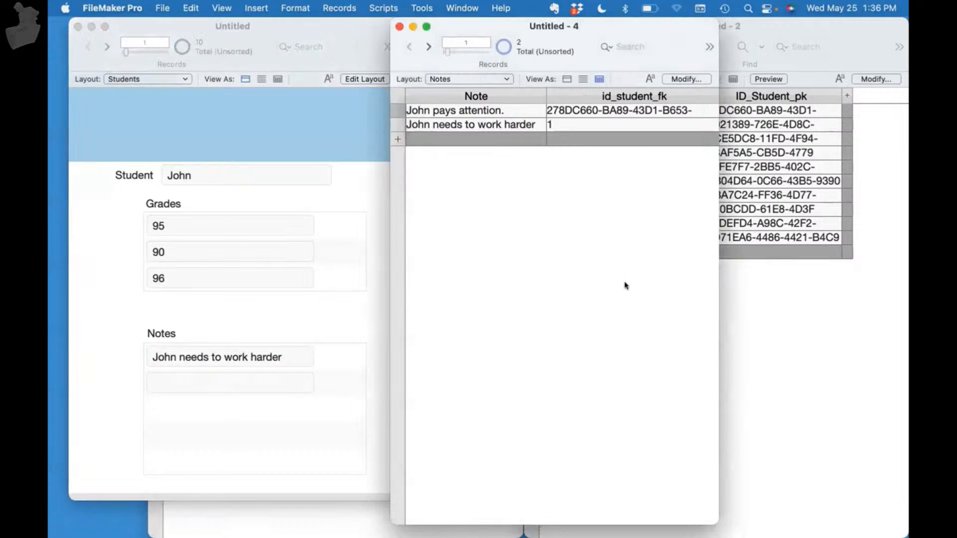
Step: Compare the id_student_fk values of the two notes with the notes shown in the student's portal
left_click(554, 124)
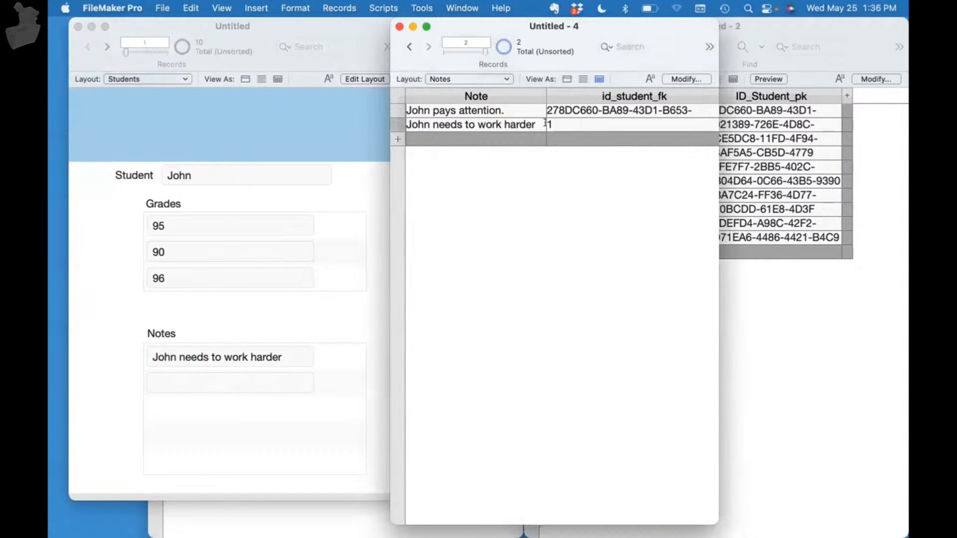
left_click(545, 124)
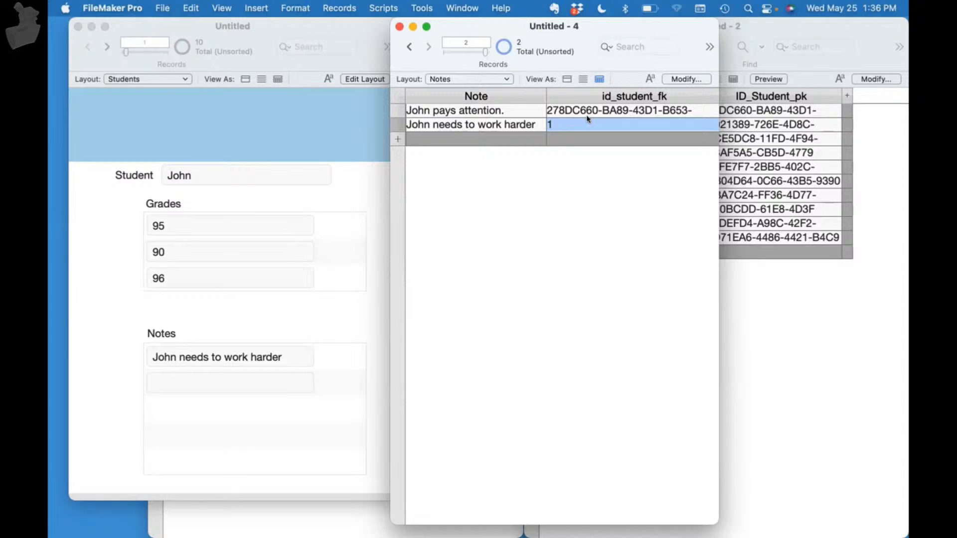
left_click(775, 365)
left_click(422, 232)
left_click(578, 183)
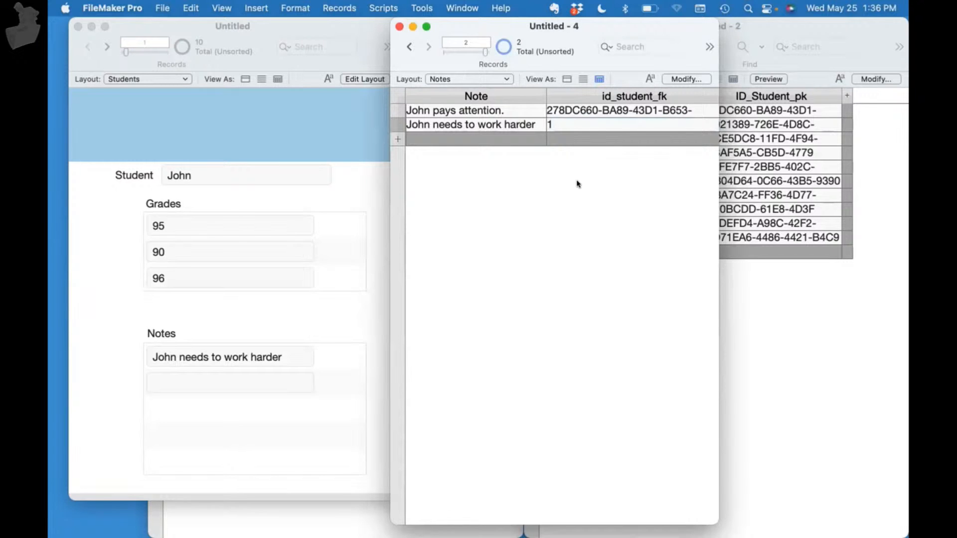
left_click(335, 124)
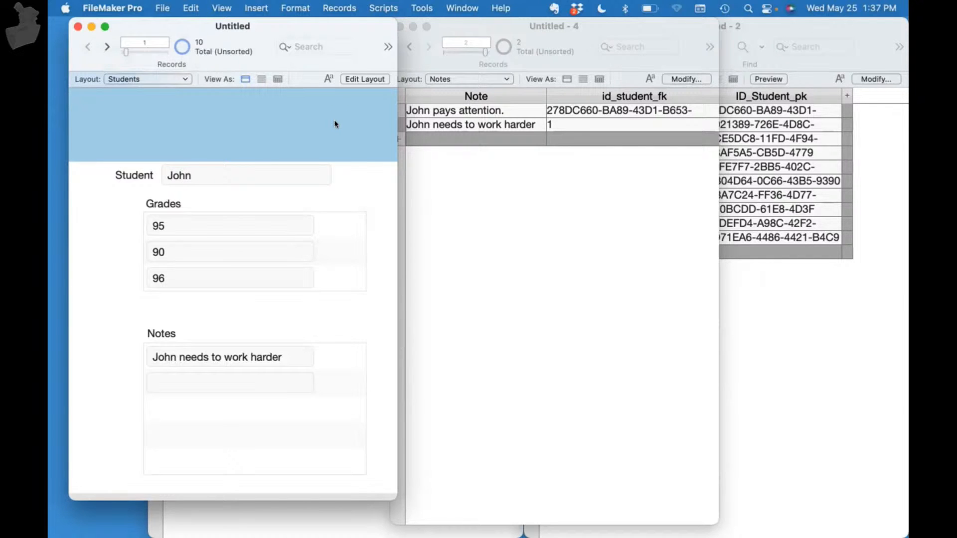
left_click(643, 235)
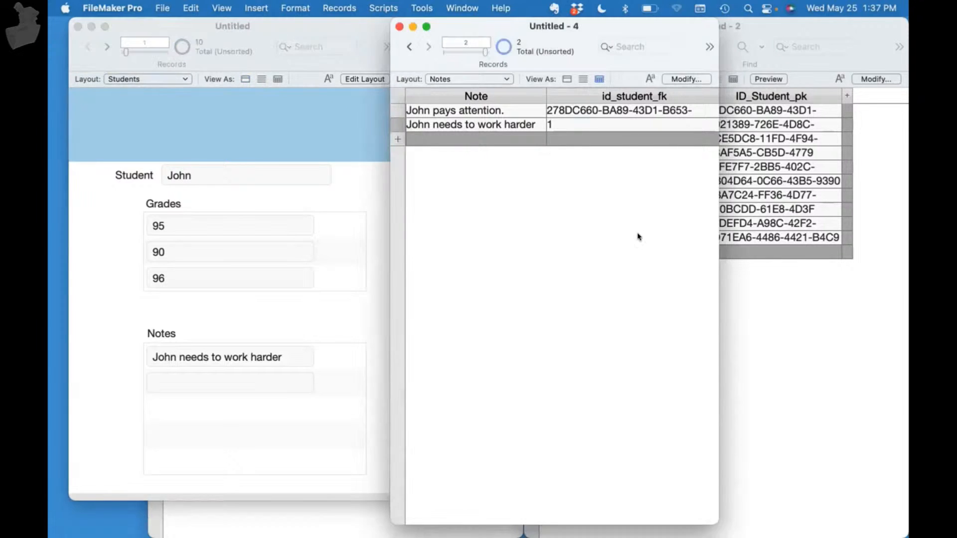
Step: Open the database manager and examine the Notes table's id_student_fk field and the match fields of the Student 2 to Notes relationship
key("super+shift+d")
left_click(464, 51)
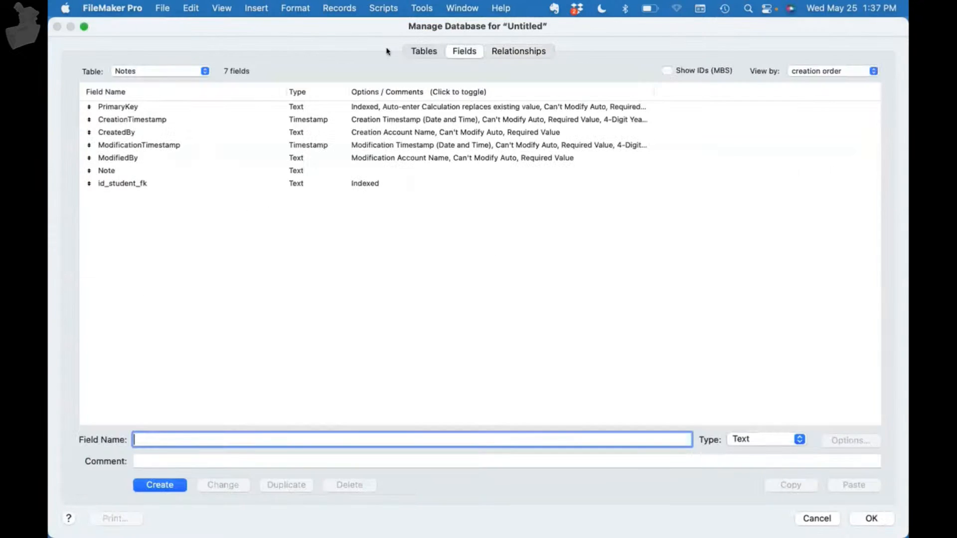
left_click(127, 183)
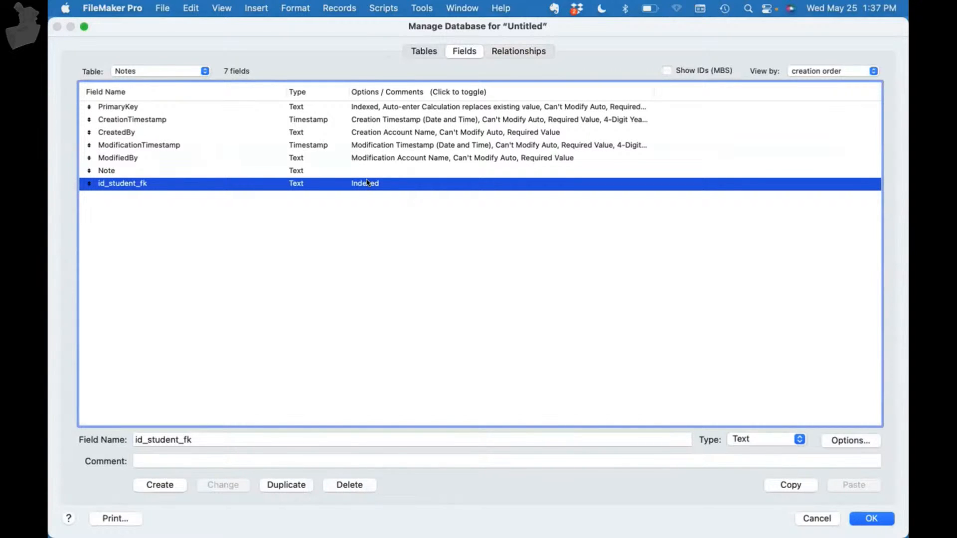
left_click(514, 50)
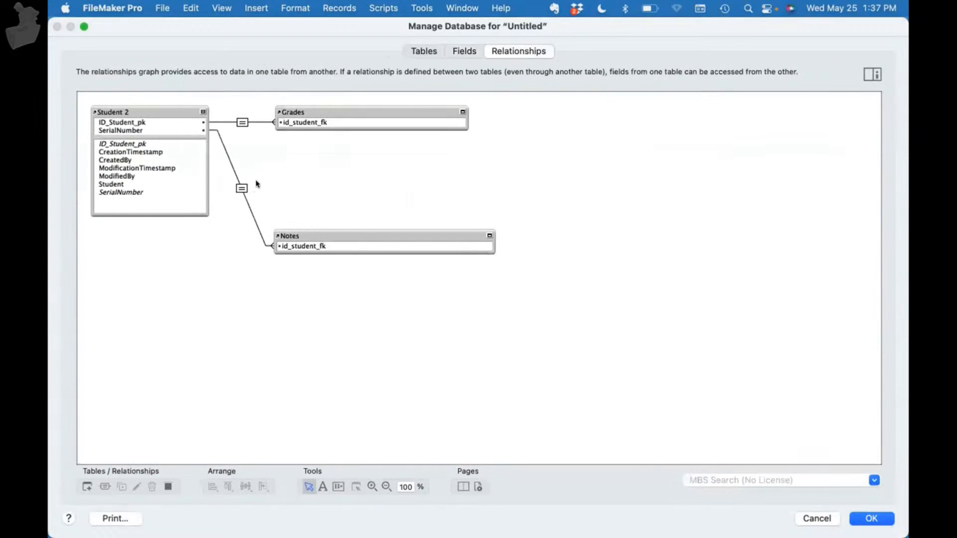
left_click(241, 188)
left_click(461, 53)
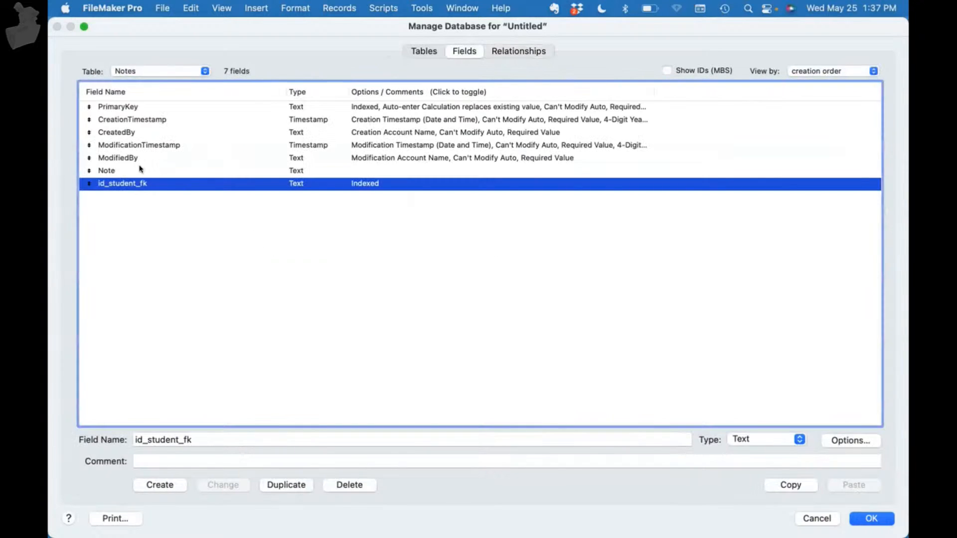
left_click(151, 72)
left_click(259, 60)
left_click(528, 51)
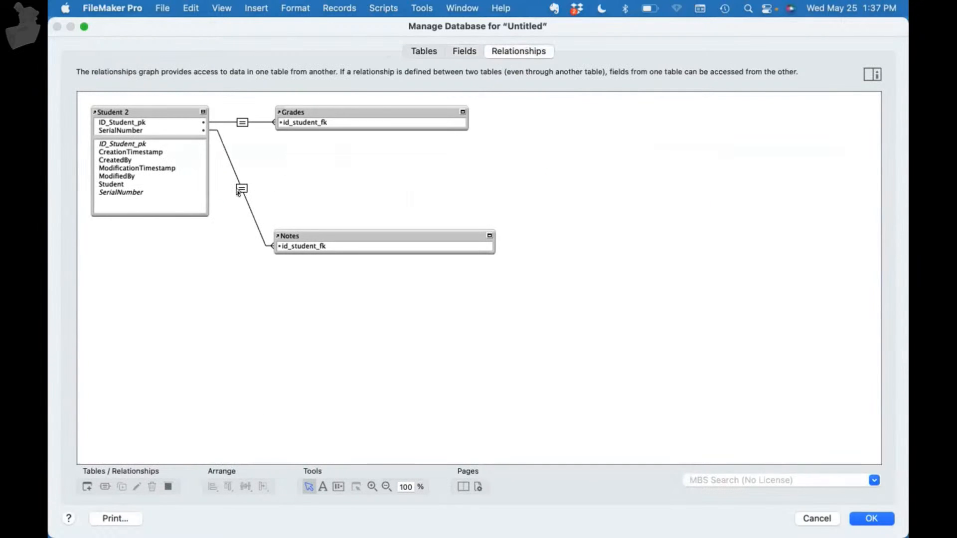
double_click(241, 189)
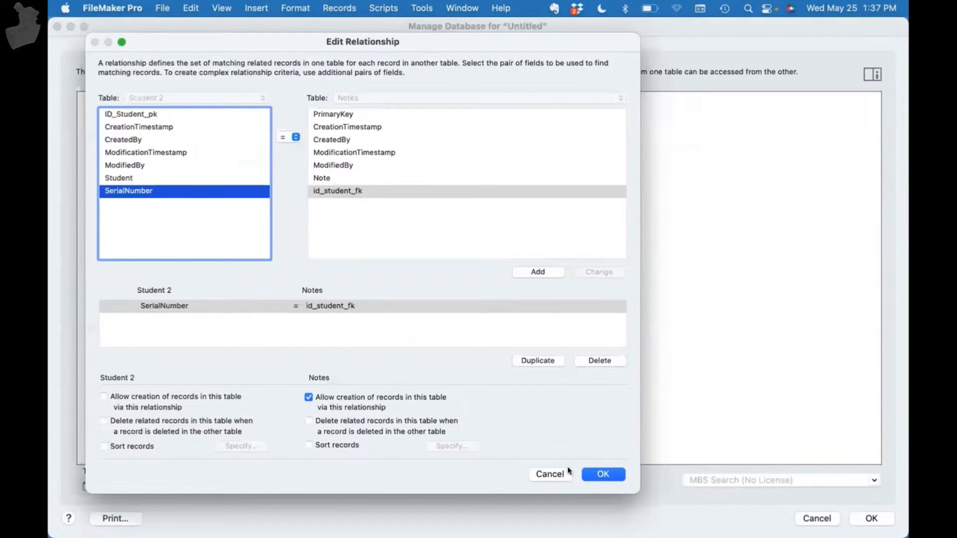
left_click(557, 476)
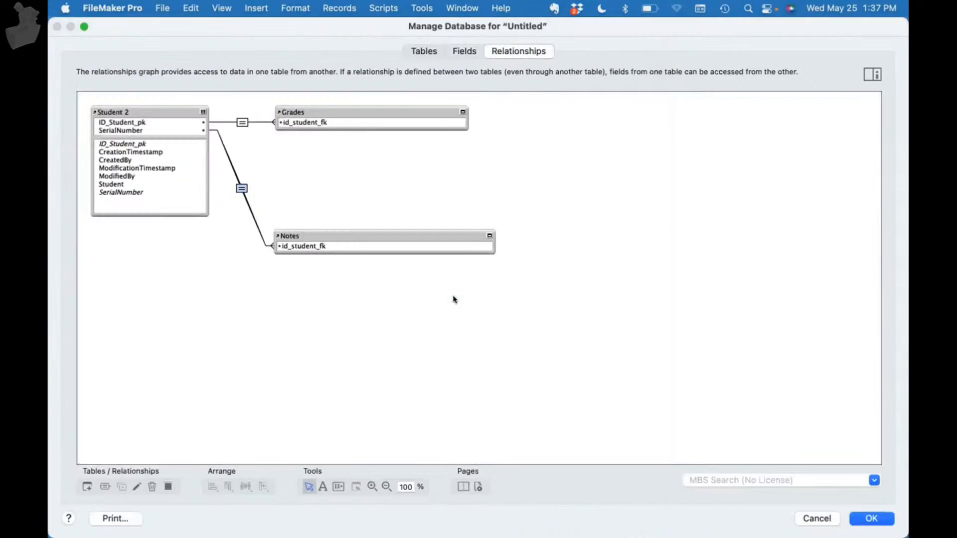
Step: Create a text field named Student in the Notes table
left_click(458, 50)
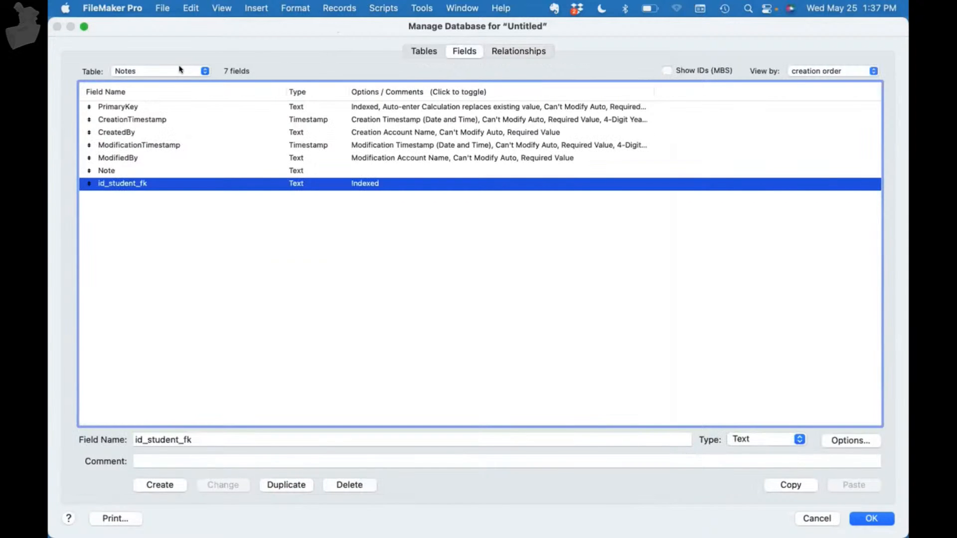
double_click(171, 439)
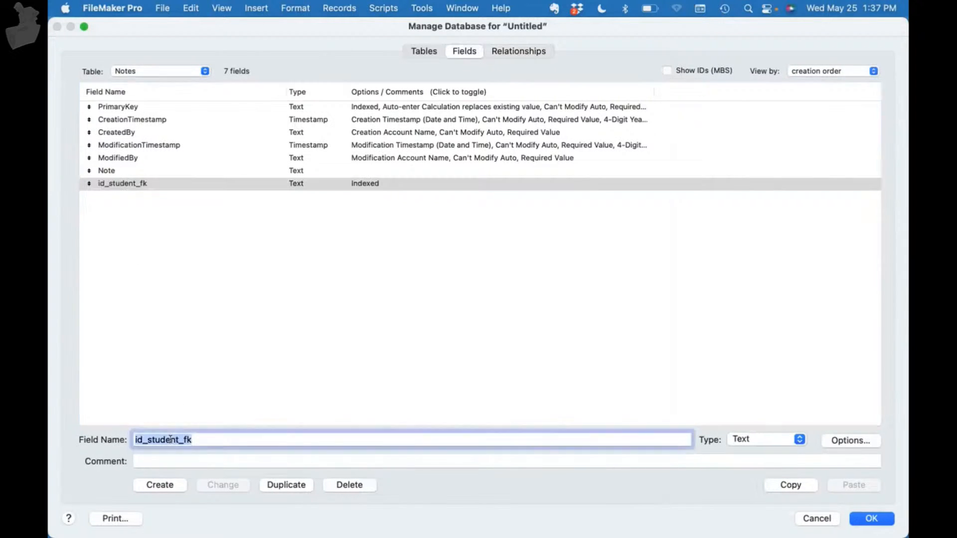
type("Studne")
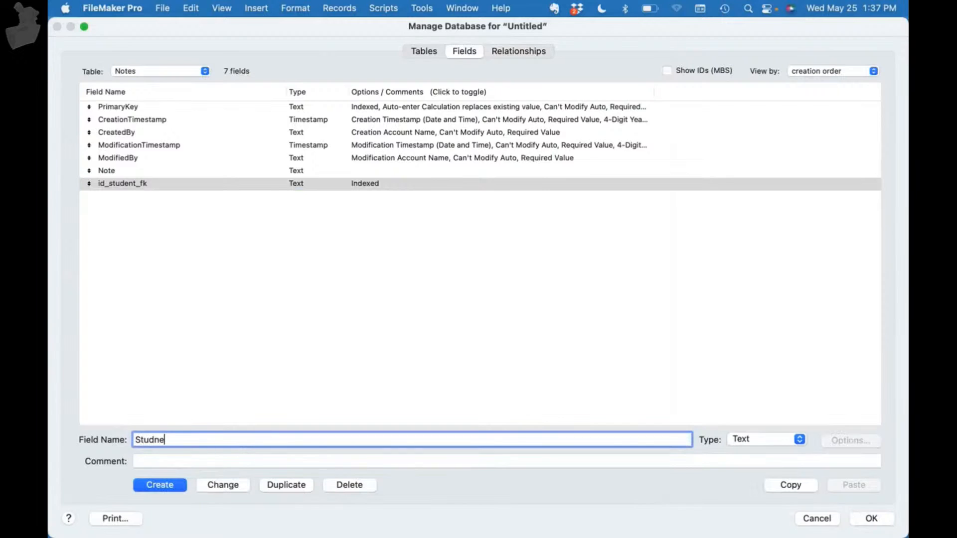
key("BackSpace")
key("BackSpace")
type("ent")
key("Return")
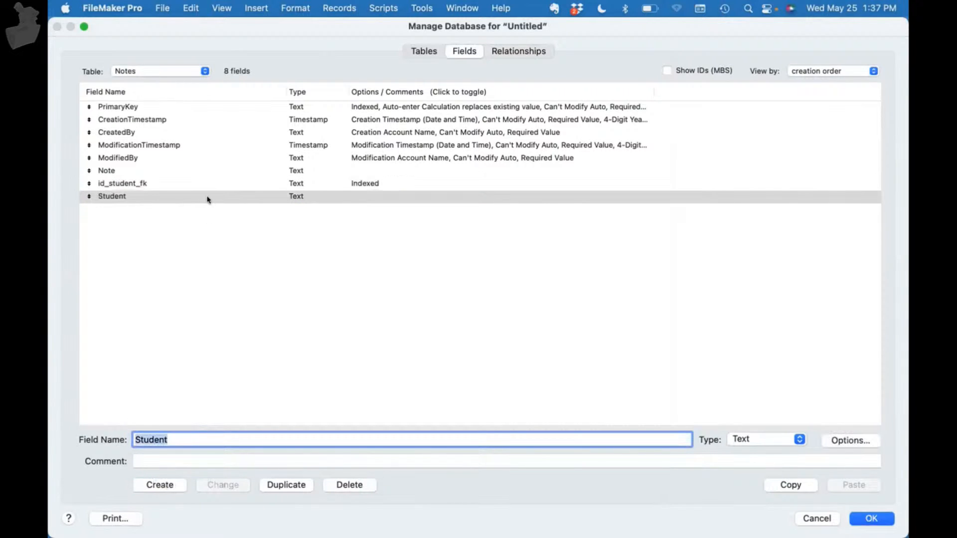
Step: Expand Notes in the relationships graph, add Student = Student as a second match criterion between Student 2 and Notes, and save the database changes
left_click(516, 51)
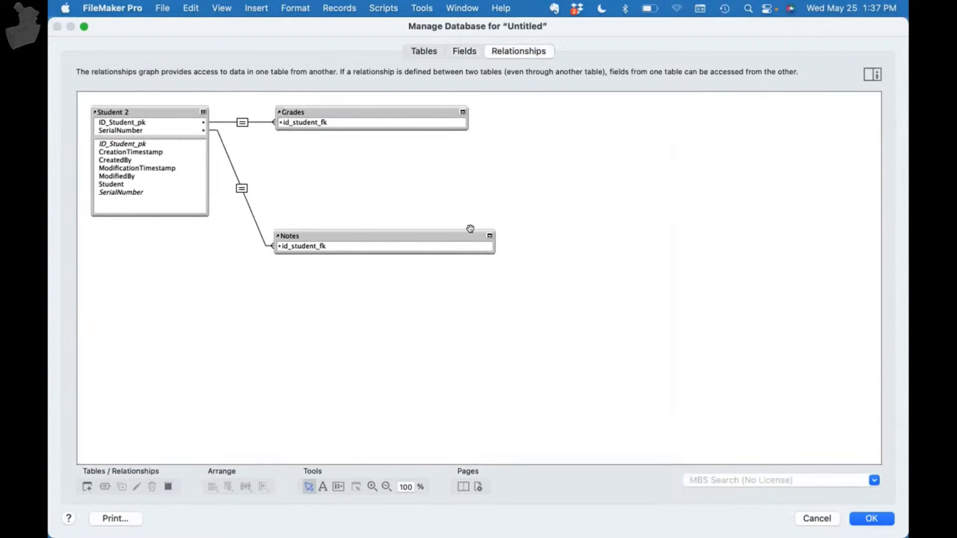
left_click(490, 235)
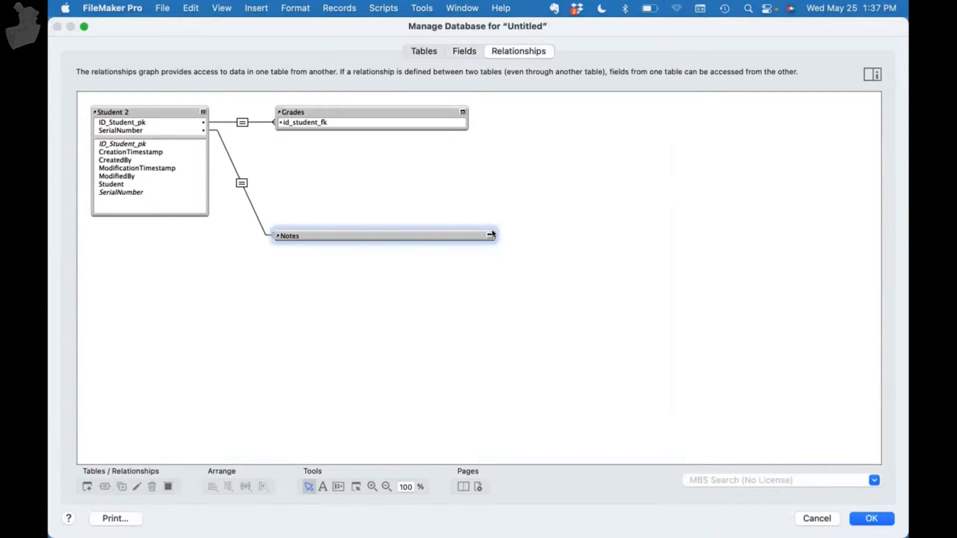
left_click(491, 235)
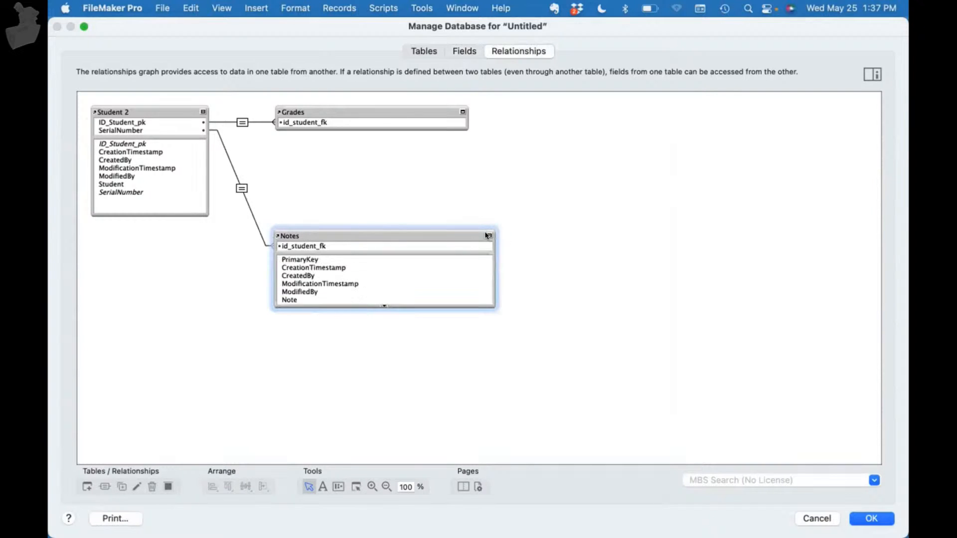
double_click(242, 189)
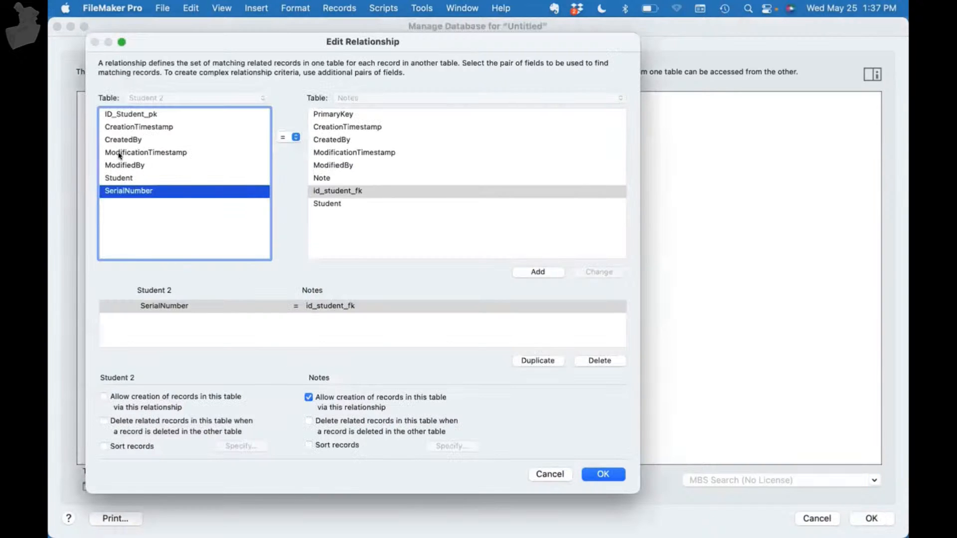
left_click(119, 178)
left_click(331, 204)
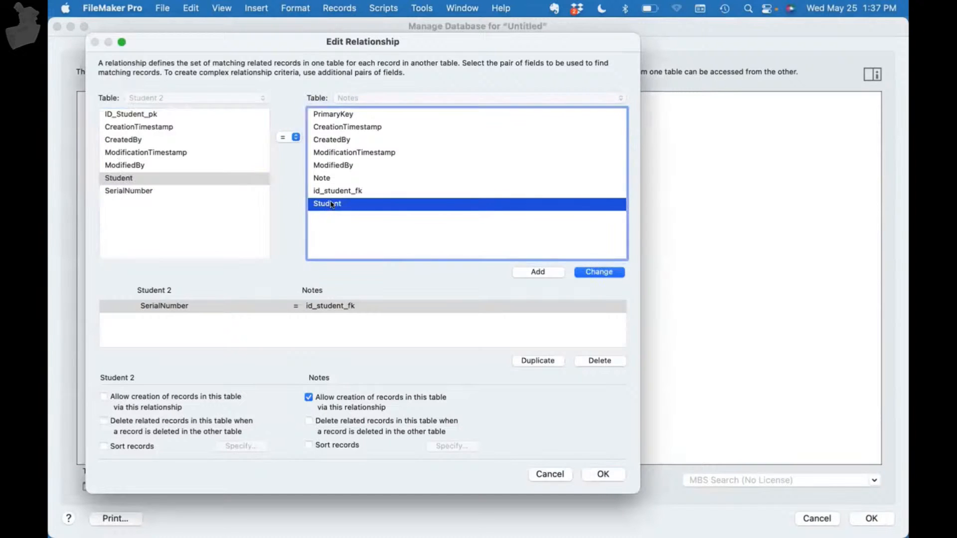
left_click(537, 271)
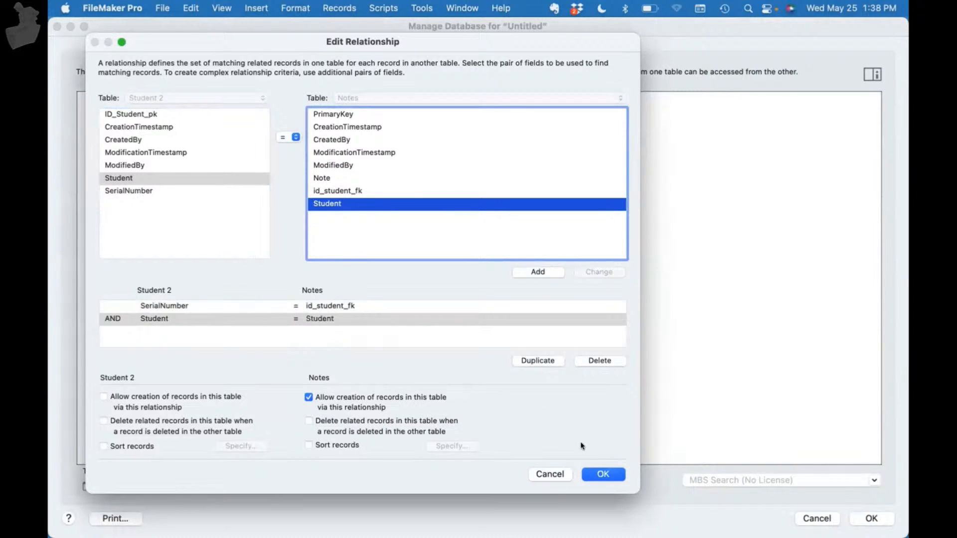
left_click(601, 472)
left_click(881, 517)
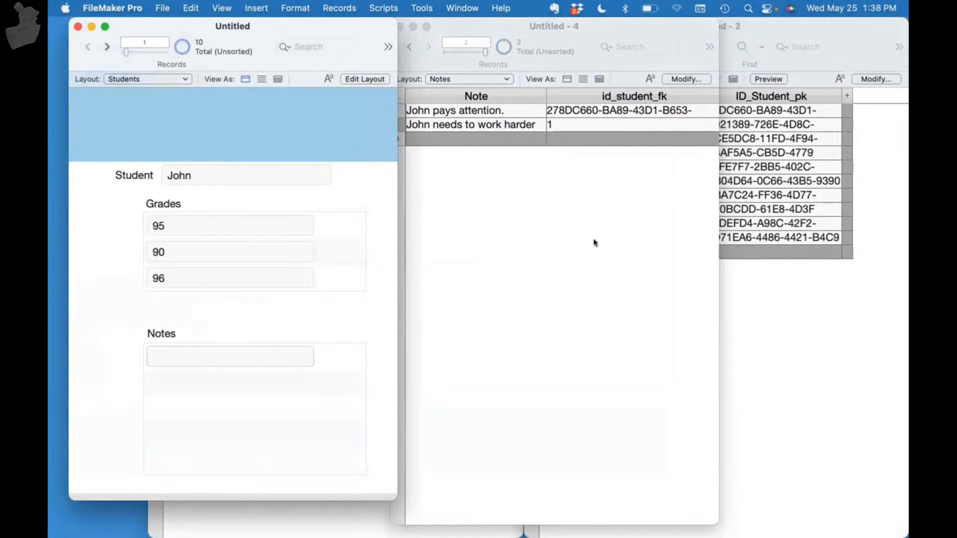
Step: Widen the Notes window and add the Student field as a column in its table view
left_click(714, 204)
left_click_drag(711, 216, 872, 214)
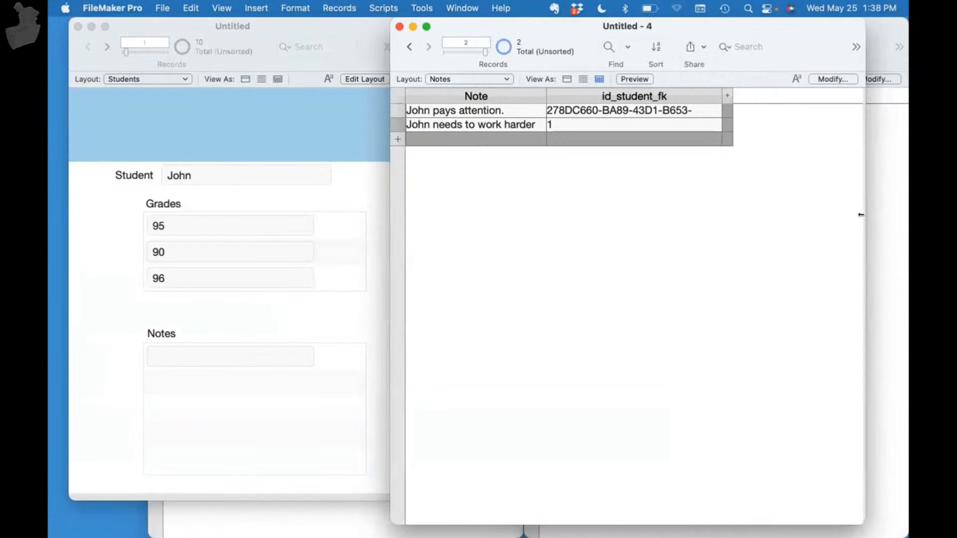
left_click(837, 79)
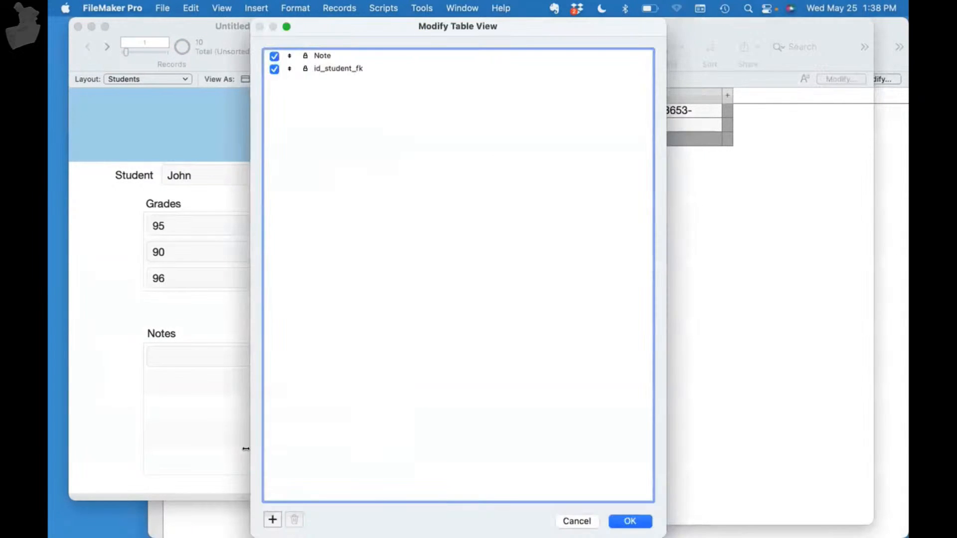
left_click(271, 517)
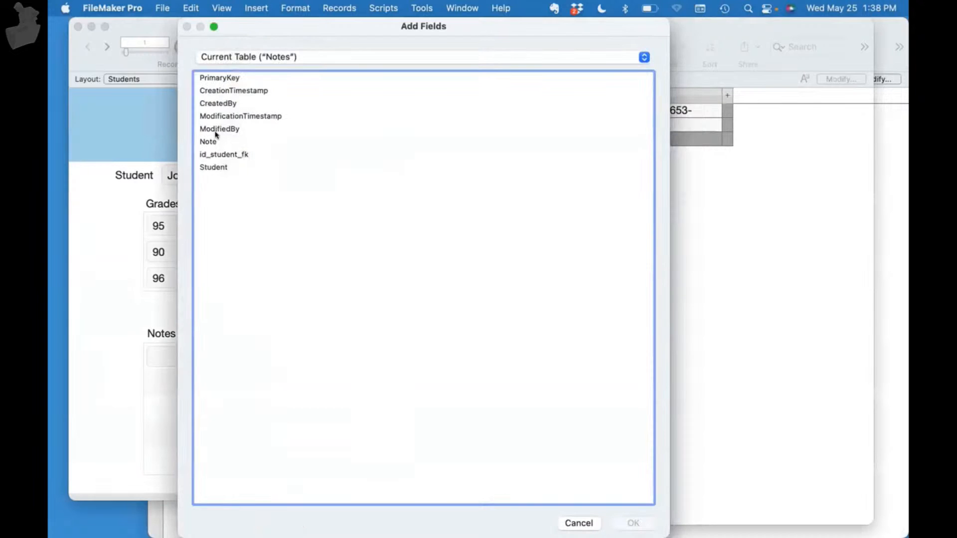
double_click(213, 167)
left_click(630, 520)
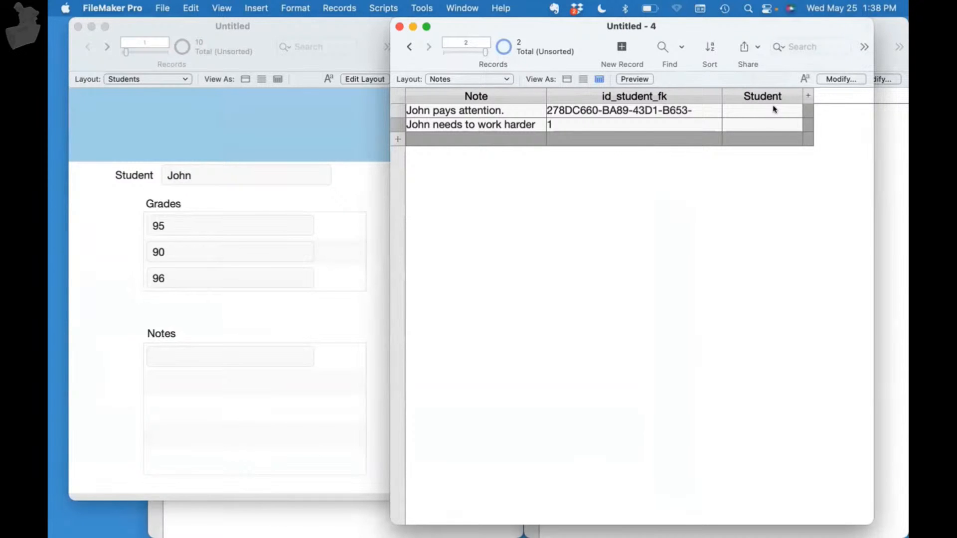
Step: Enter a note in the student's Notes portal saying that the student needs to take a hike, commit it, and bring the Notes table forward
left_click(173, 310)
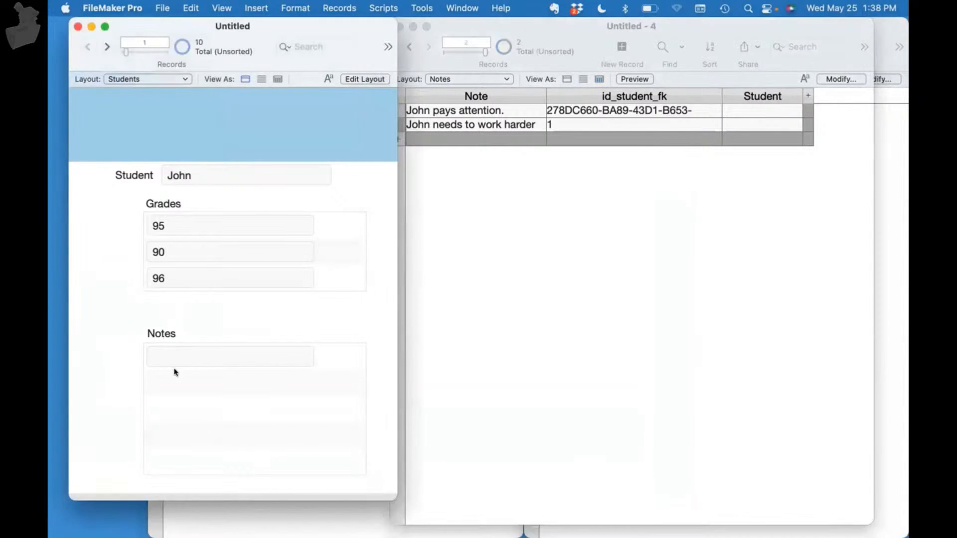
left_click(182, 351)
type("John ")
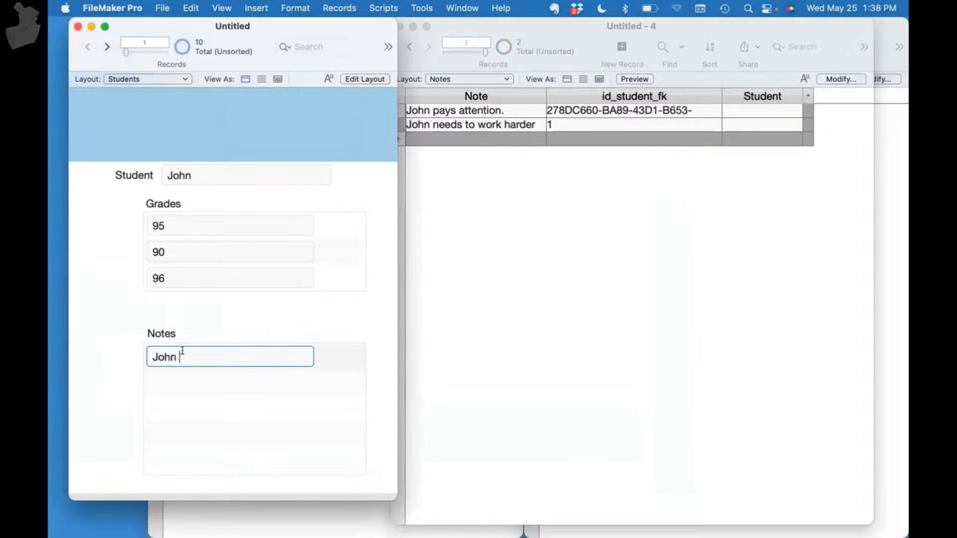
type("needs to take a j")
type("i")
key("BackSpace")
key("BackSpace")
type("hike!")
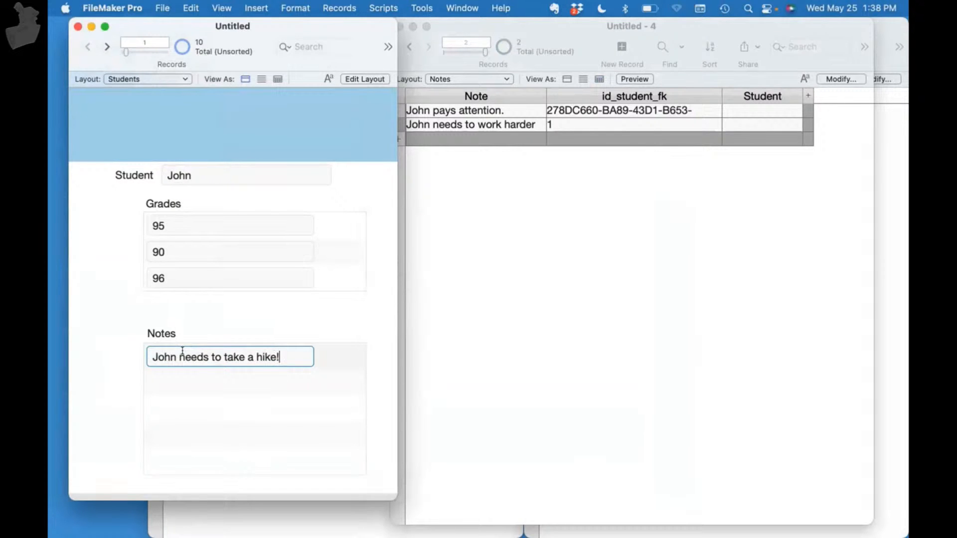
left_click(251, 312)
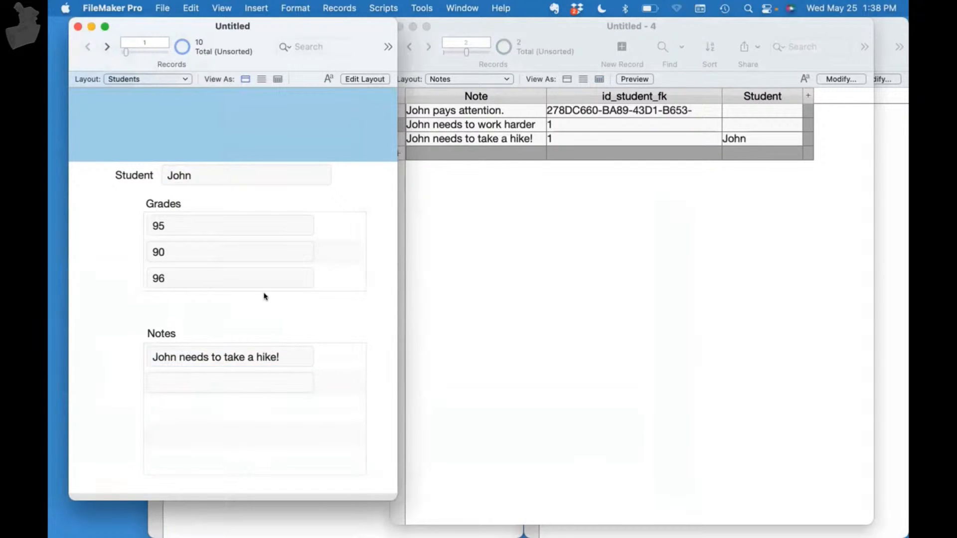
left_click(644, 279)
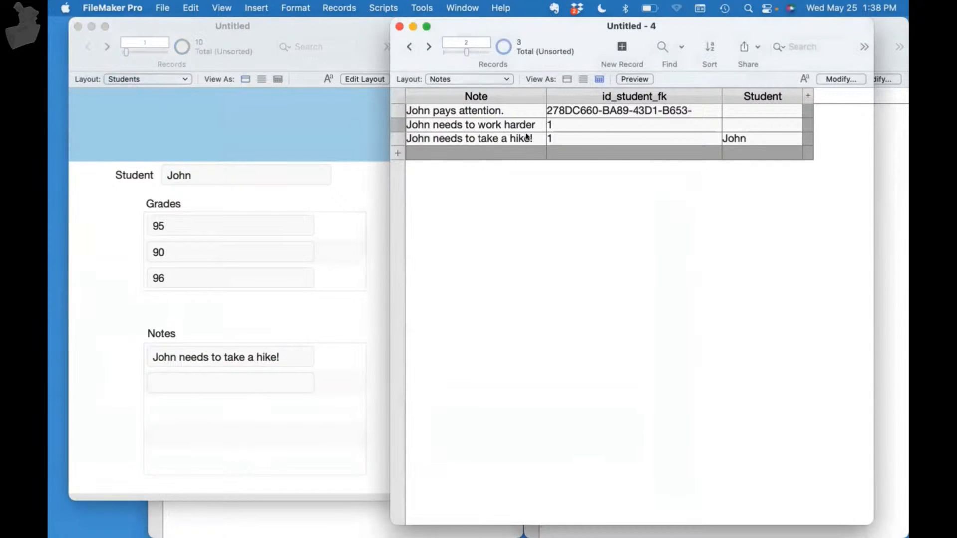
Step: Clear the Student value of the "needs to take a hike!" record in the Notes table and commit the record
left_click(550, 137)
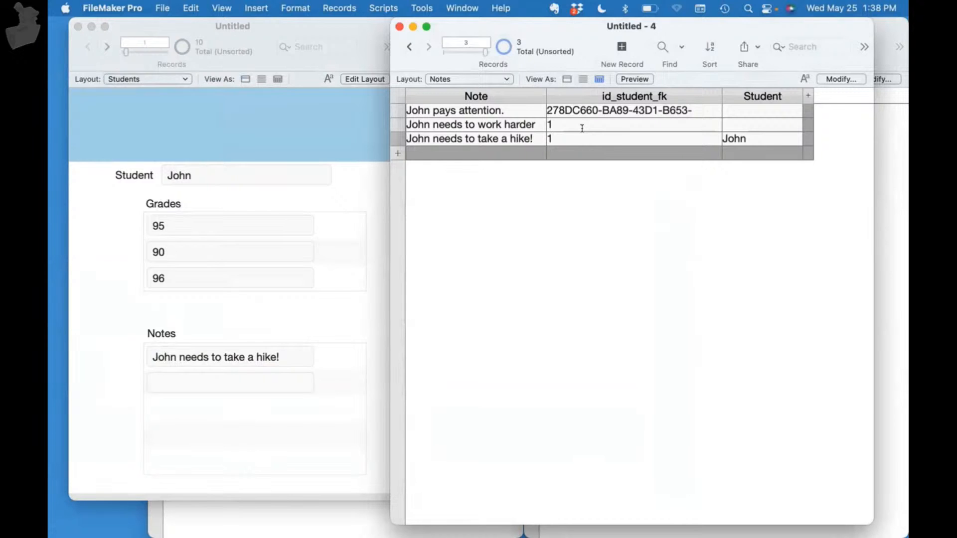
left_click(740, 138)
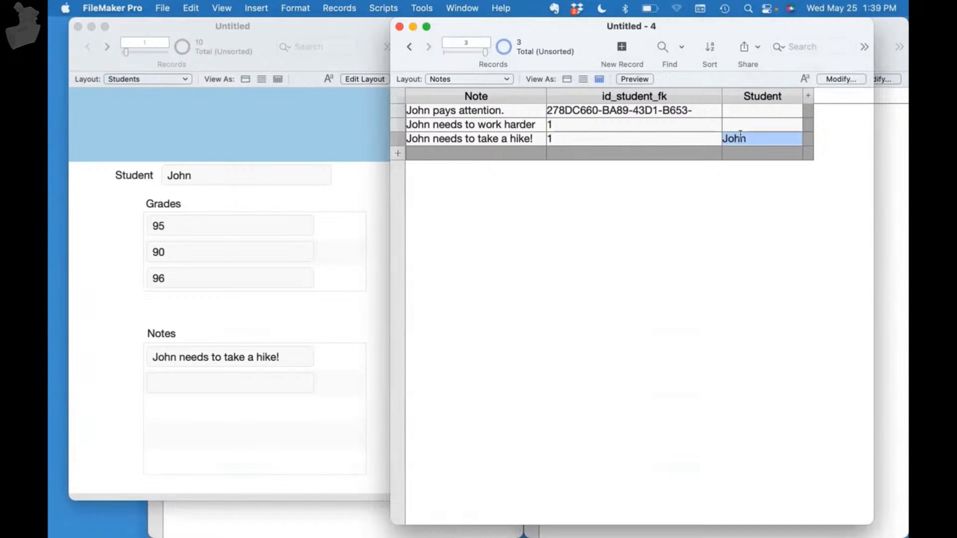
key("BackSpace")
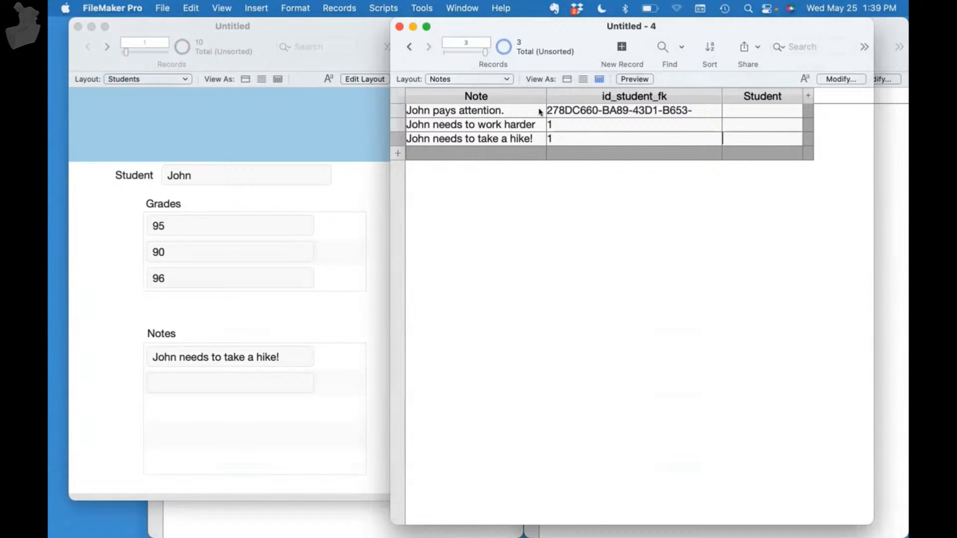
left_click(584, 224)
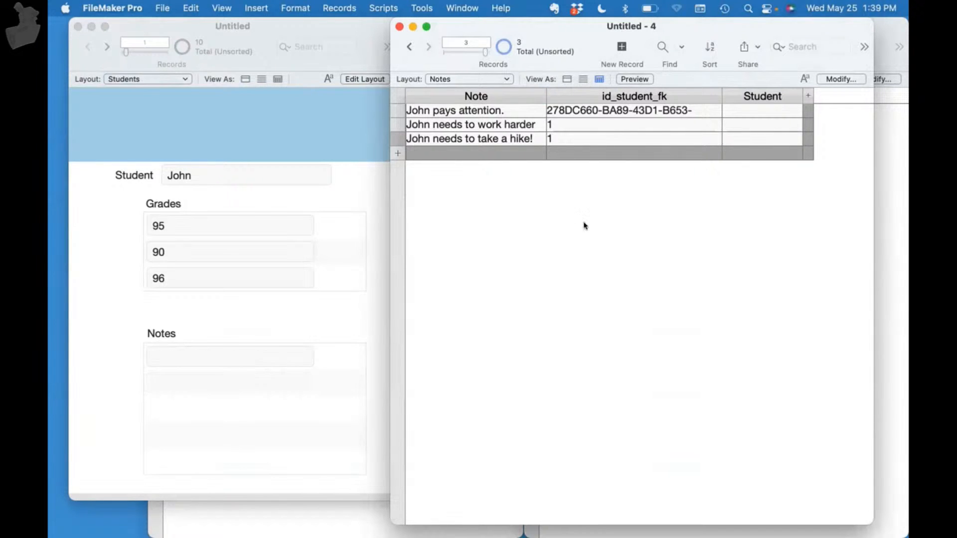
Step: Enter the student's name in the Student field of the "work harder" and "take a hike" notes, commit, and bring the Students layout window forward
left_click(732, 124)
type("John")
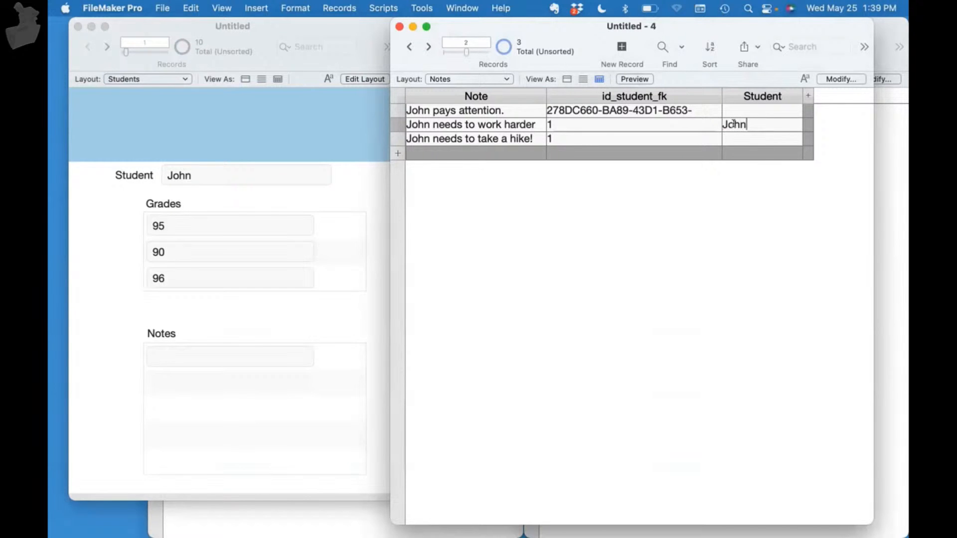
left_click(731, 136)
type("John")
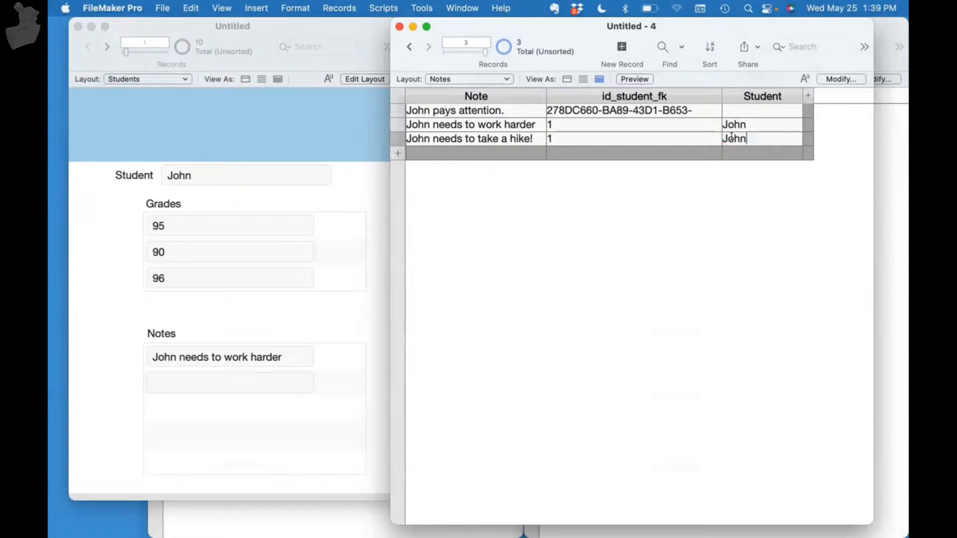
left_click(748, 212)
left_click(267, 331)
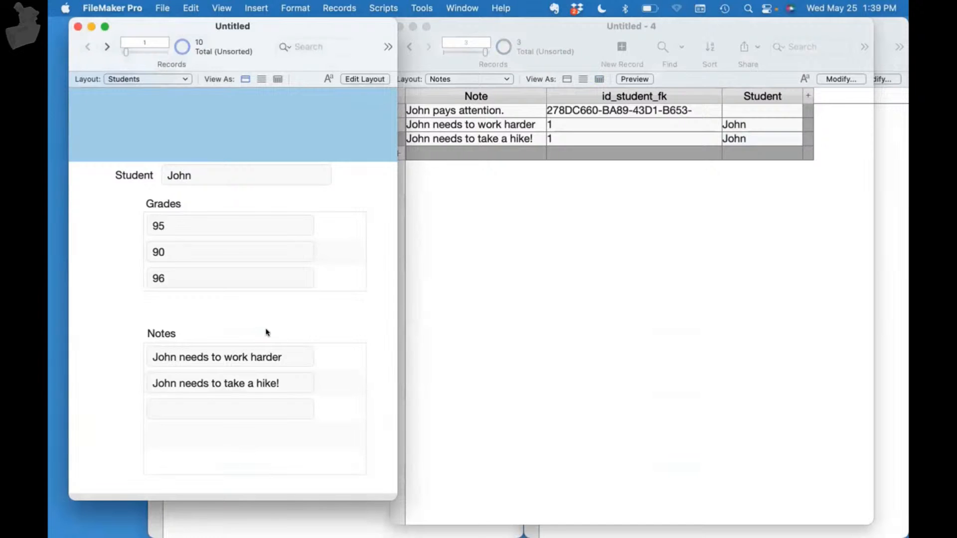
Step: Review the match criteria of the relationship between Student 2 and Notes in the relationships graph, and close the database definition
key("super+shift+d")
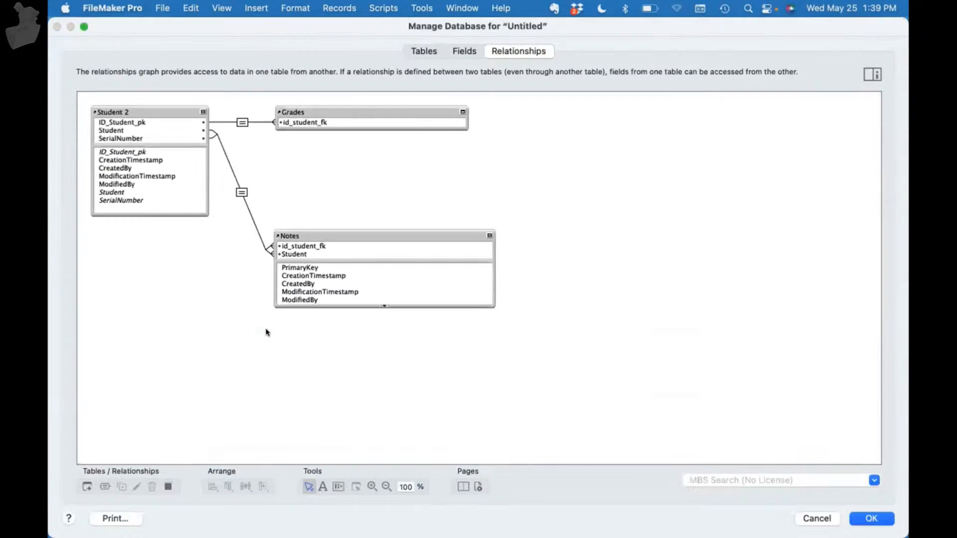
double_click(241, 191)
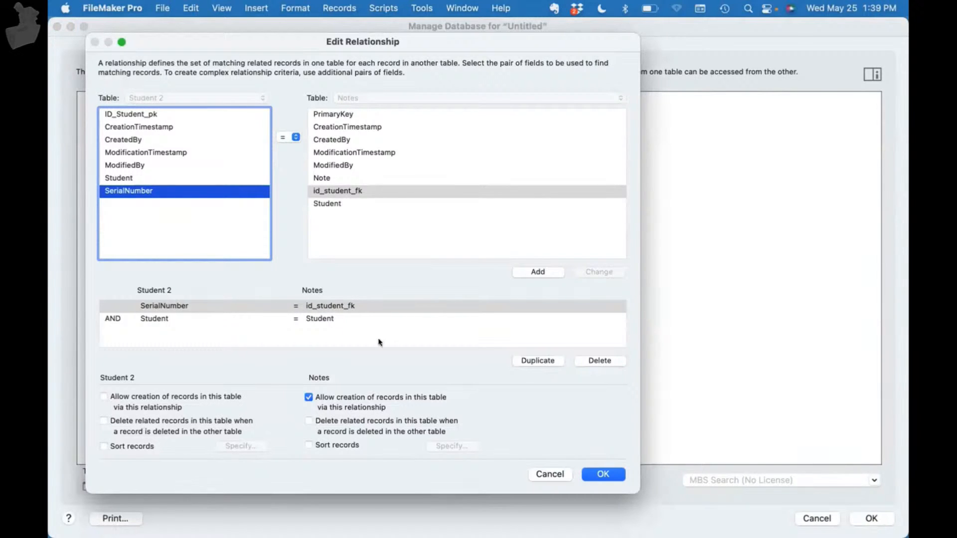
left_click(611, 479)
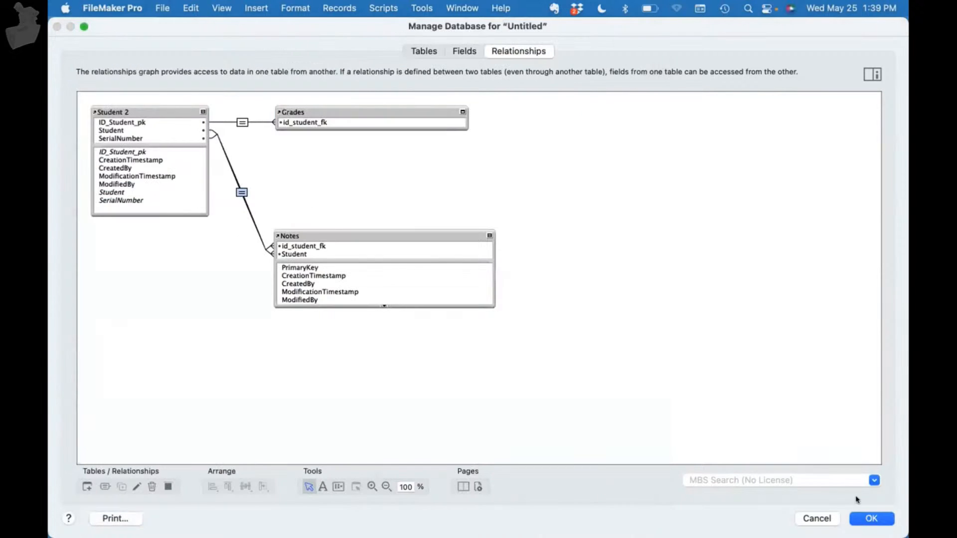
left_click(871, 518)
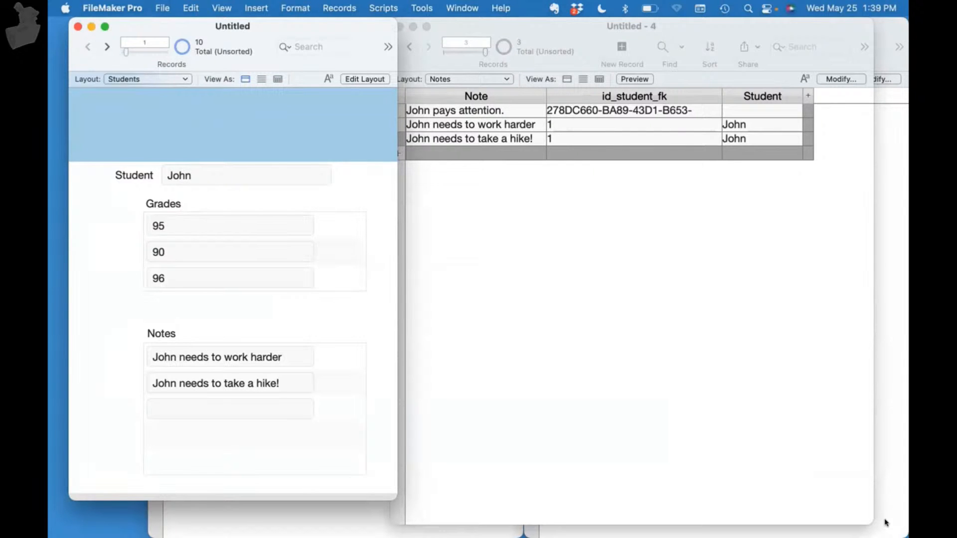
Step: Bring the Notes window forward and examine the Notes table's default field definitions, from CreationTimestamp to ModifiedBy, ending with CreationTimestamp selected
left_click(571, 338)
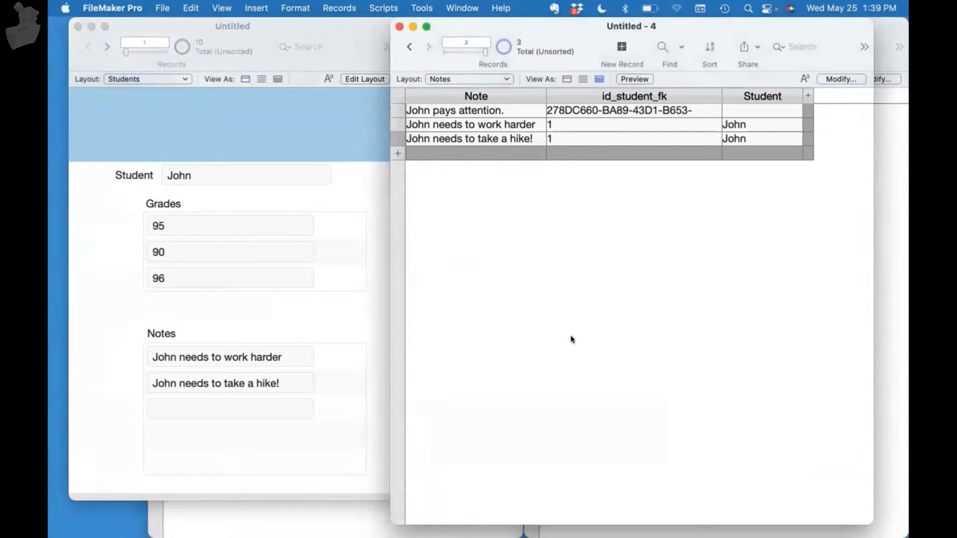
key("super+shift+d")
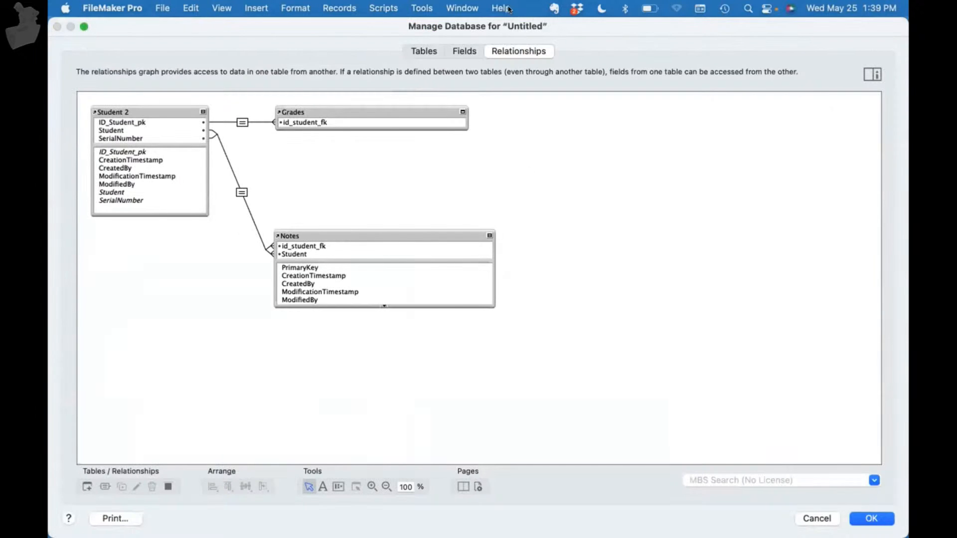
left_click(466, 53)
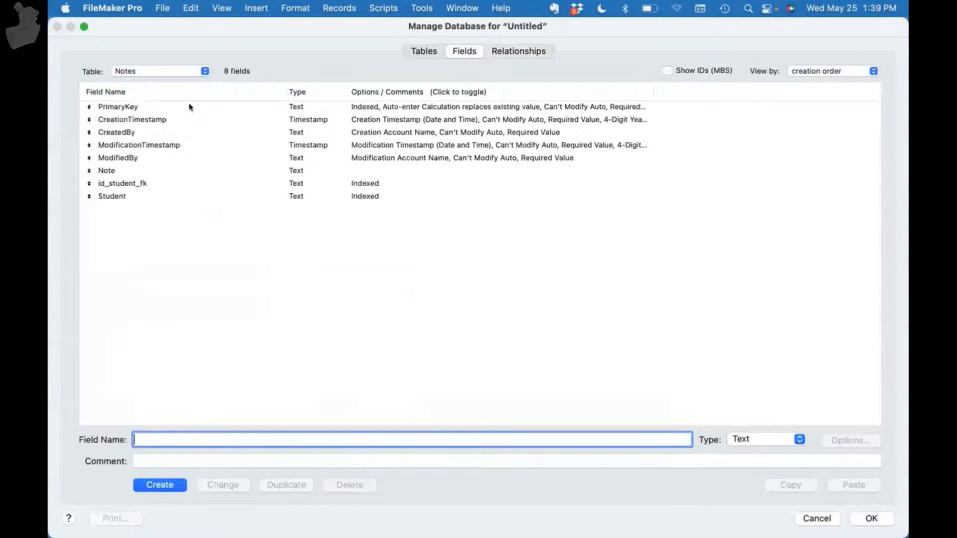
left_click(133, 120)
left_click(132, 133)
left_click(136, 146)
left_click(137, 158)
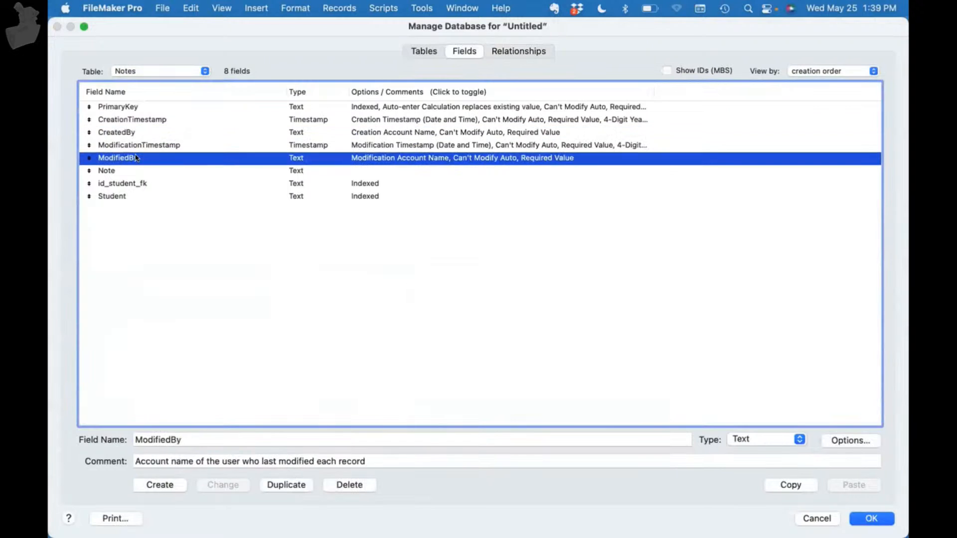
left_click(119, 119)
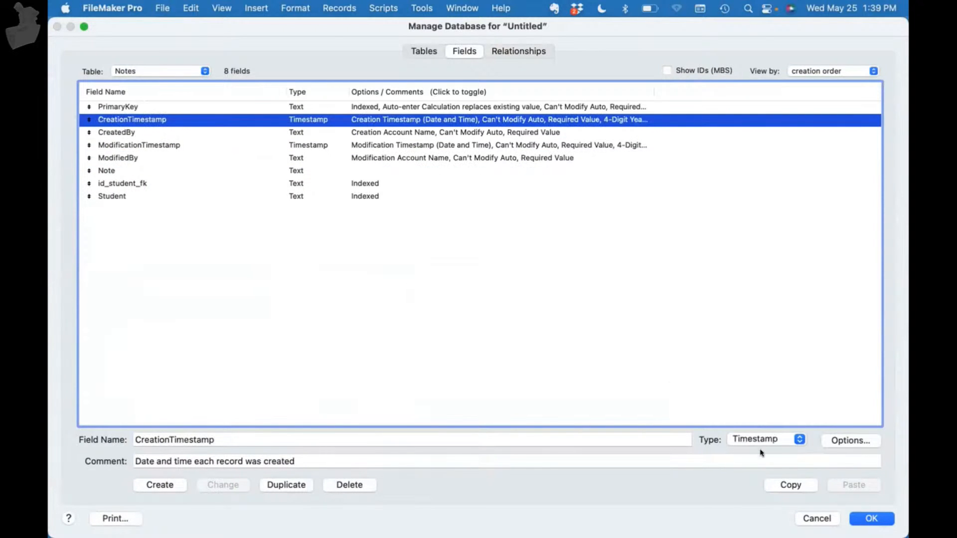
Step: Add the CreationTimestamp field as a column in the Notes table view, widen the window and column, then close that window
left_click(815, 519)
left_click(836, 81)
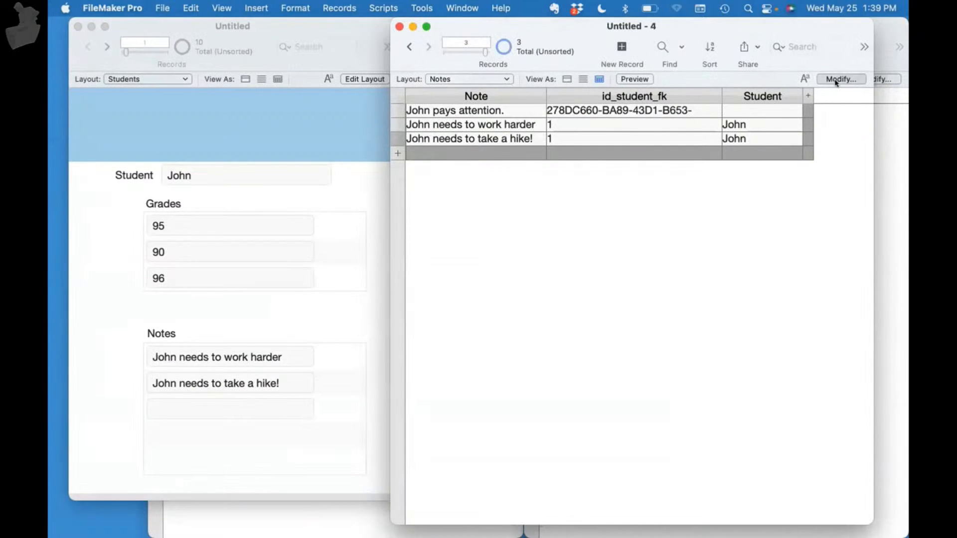
left_click(269, 518)
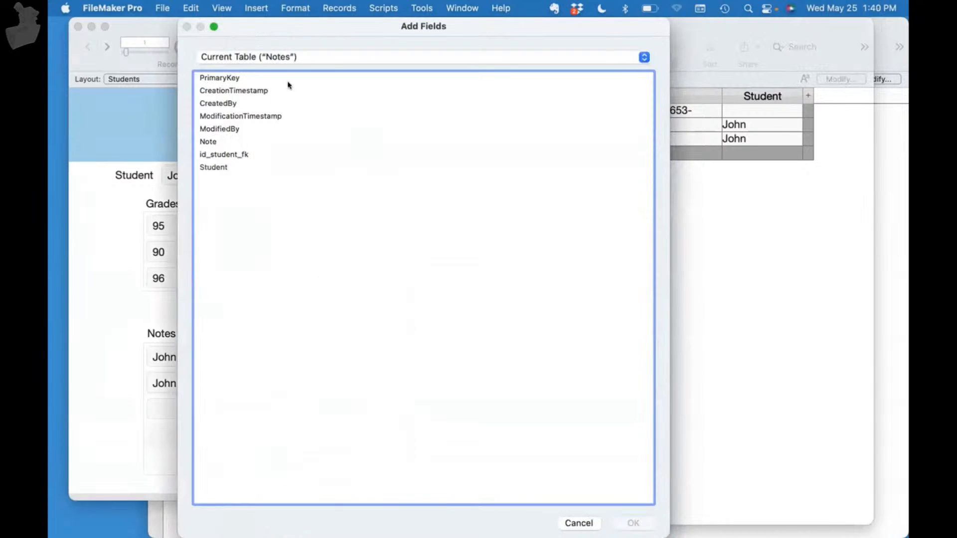
double_click(249, 91)
left_click(632, 519)
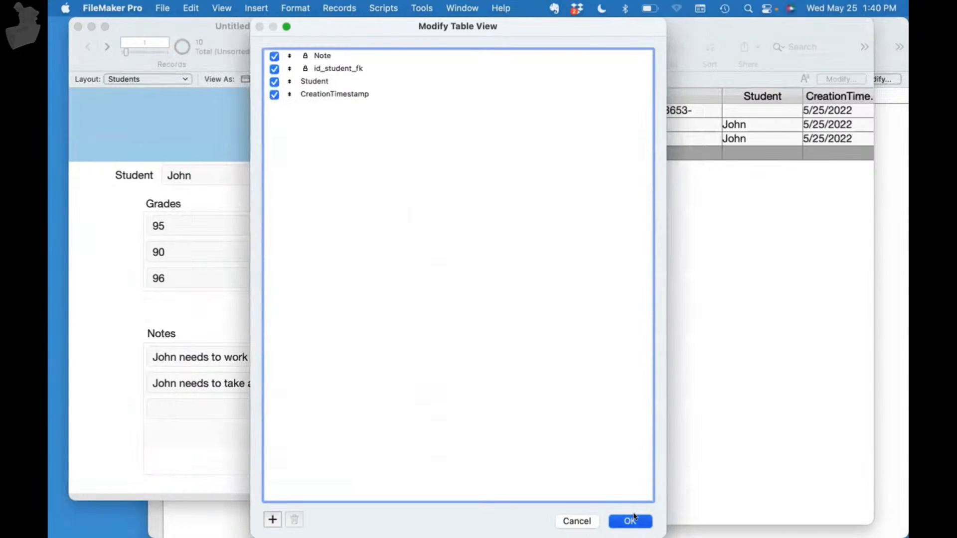
left_click_drag(390, 138, 133, 184)
left_click_drag(629, 96, 684, 96)
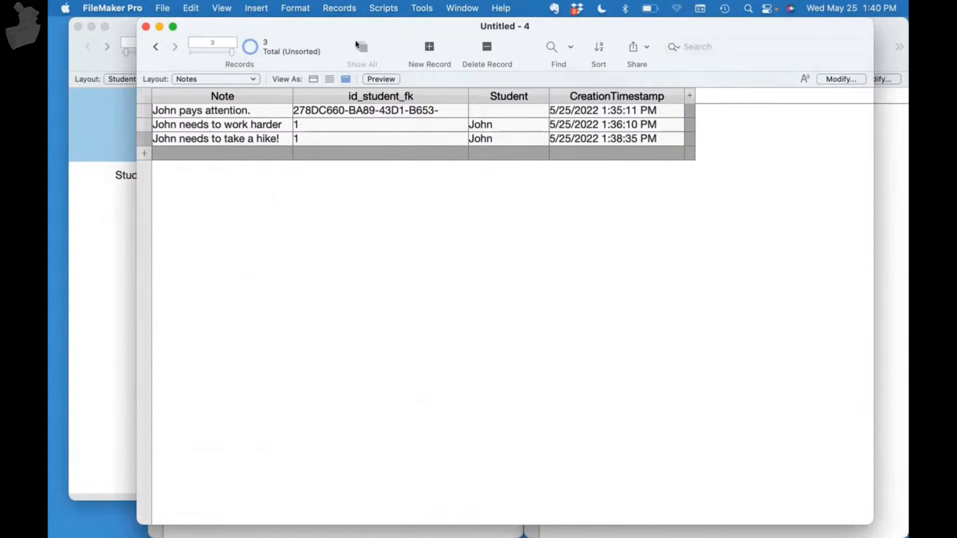
left_click(146, 26)
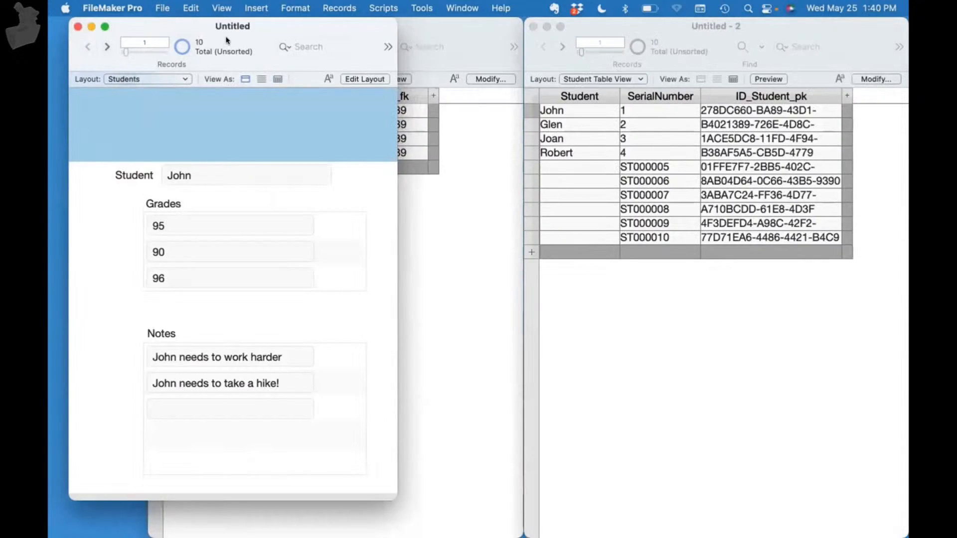
Step: Remove the Student = Student criterion from the relationship between Student 2 and Notes, keeping SerialNumber = id_student_fk
left_click_drag(397, 487, 615, 524)
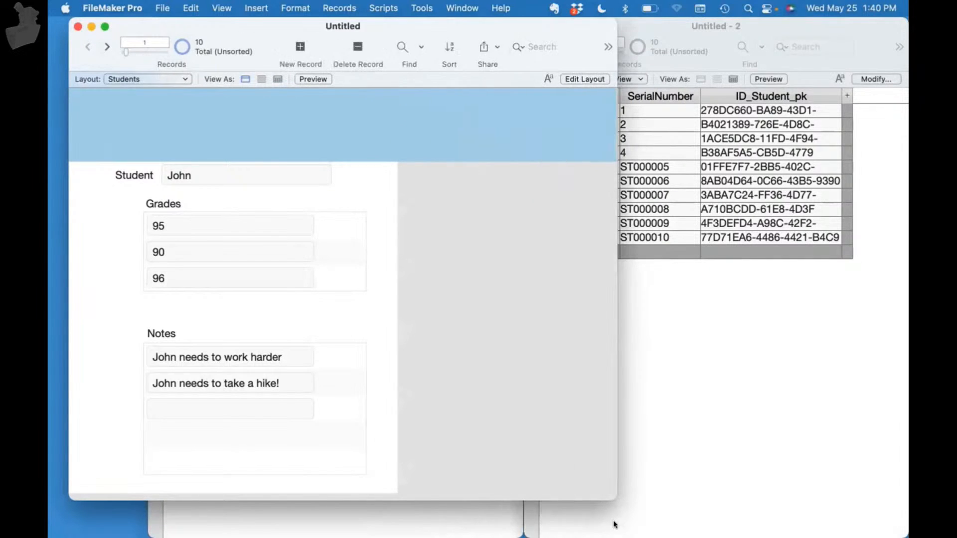
key("super+shift+d")
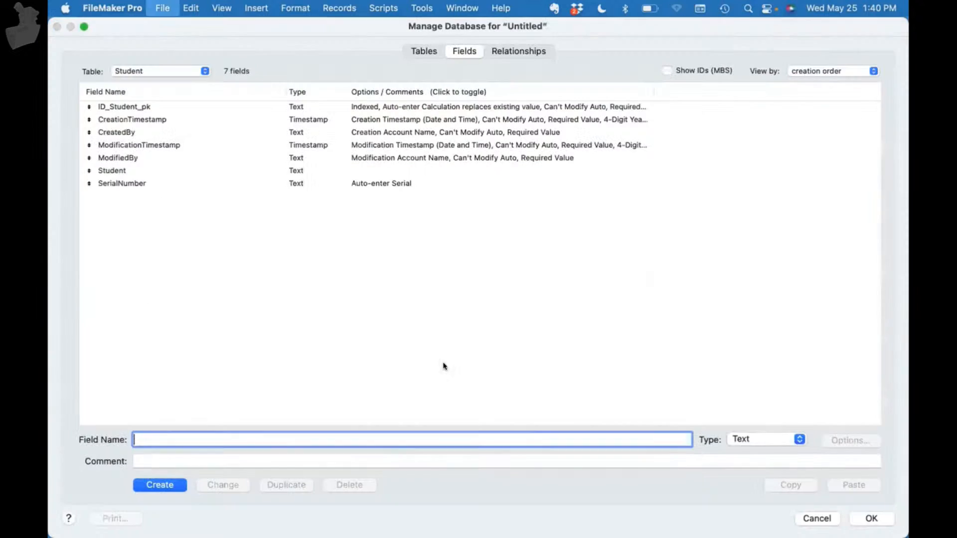
left_click(534, 50)
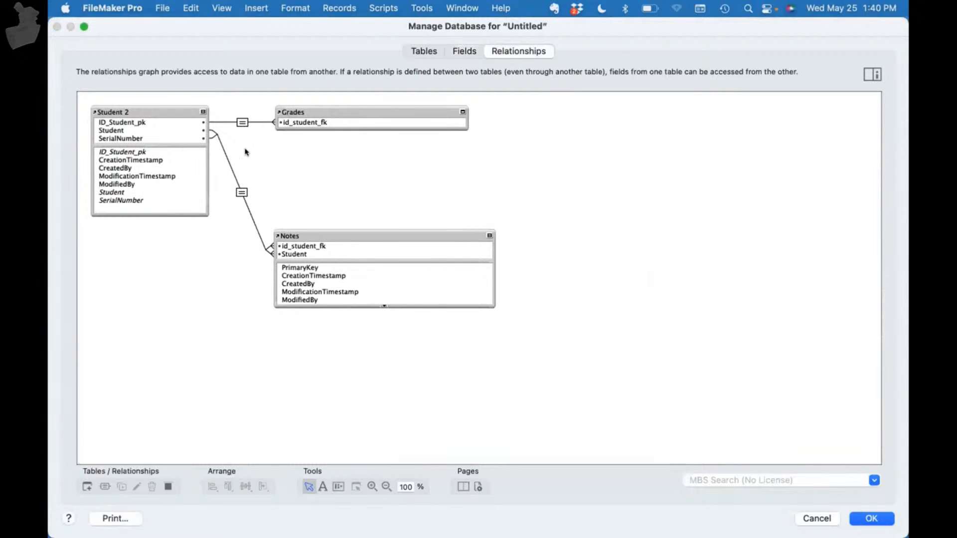
left_click(238, 191)
double_click(239, 191)
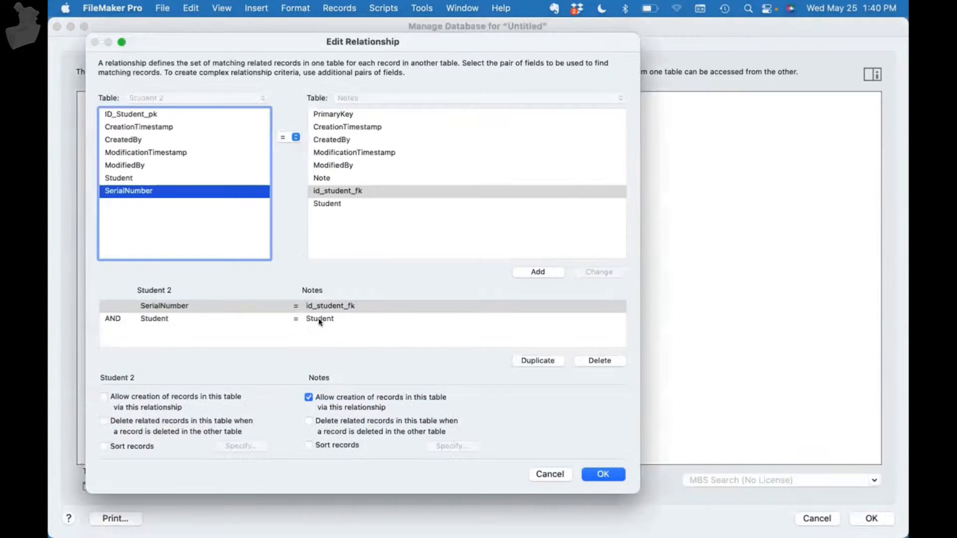
left_click(321, 321)
key("BackSpace")
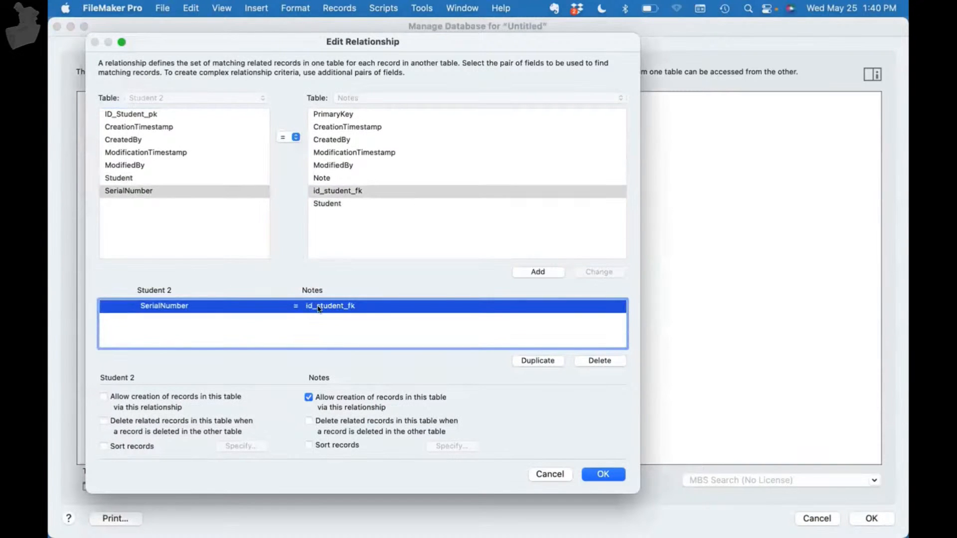
left_click(292, 138)
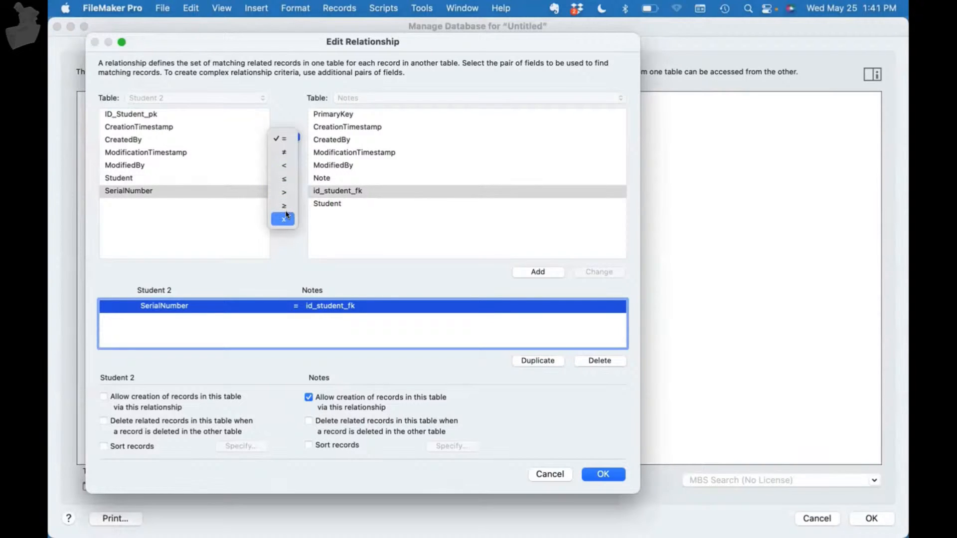
left_click(299, 247)
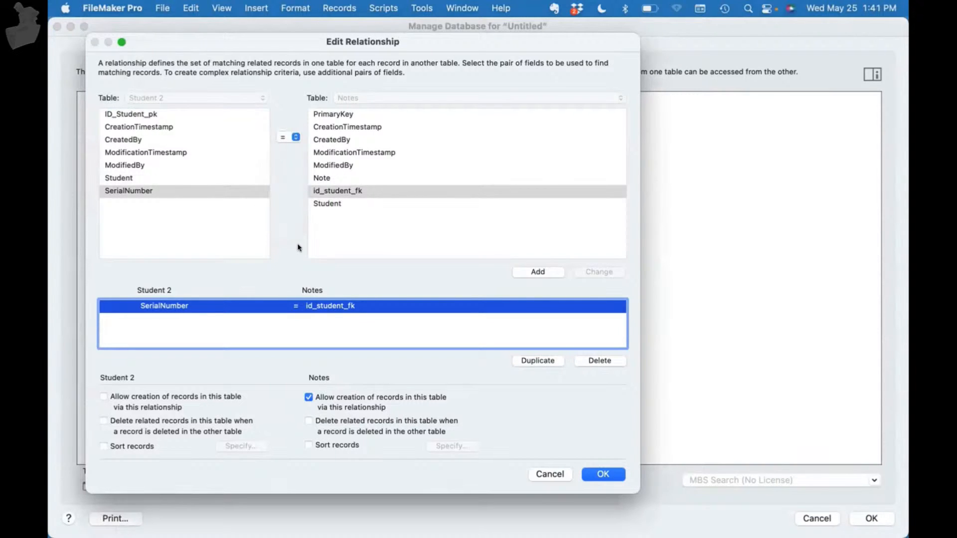
left_click(604, 474)
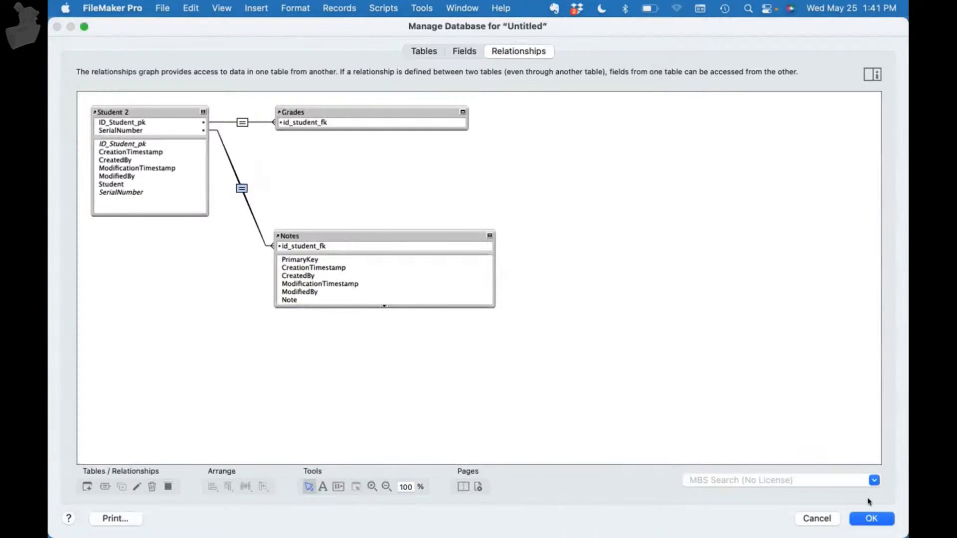
Step: Collapse the Notes and Student 2 tables, reposition them in the relationships graph, and accept the database changes
left_click(485, 235)
left_click(486, 235)
left_click_drag(465, 229, 470, 170)
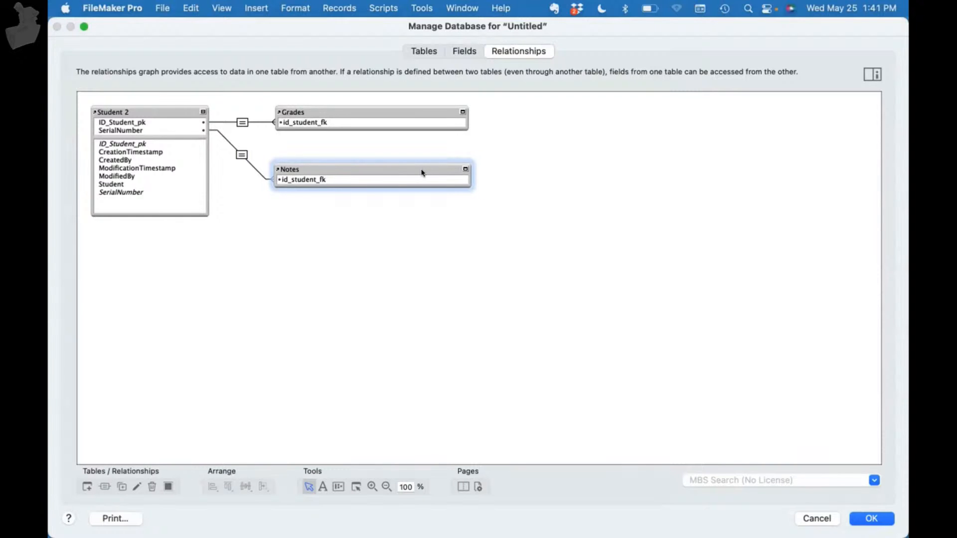
left_click(203, 112)
left_click_drag(180, 110, 182, 130)
left_click(871, 518)
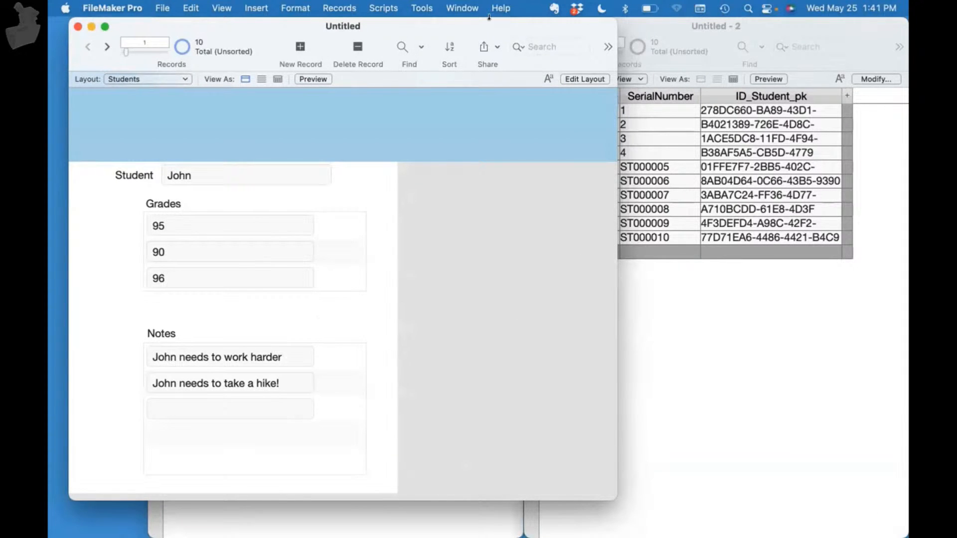
Step: Enlarge the Students window beside the student table window and move the Grades window below the student table's records
double_click(452, 28)
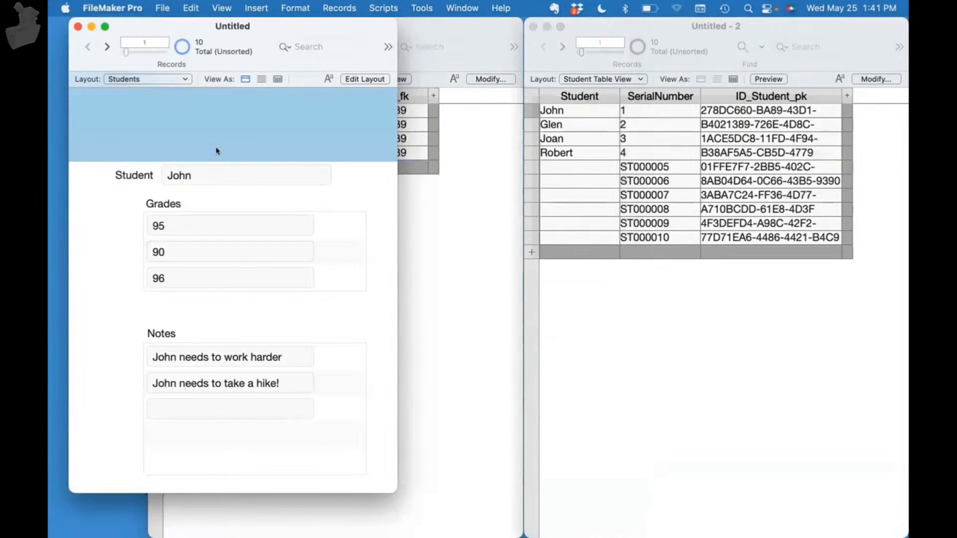
left_click_drag(392, 490, 518, 526)
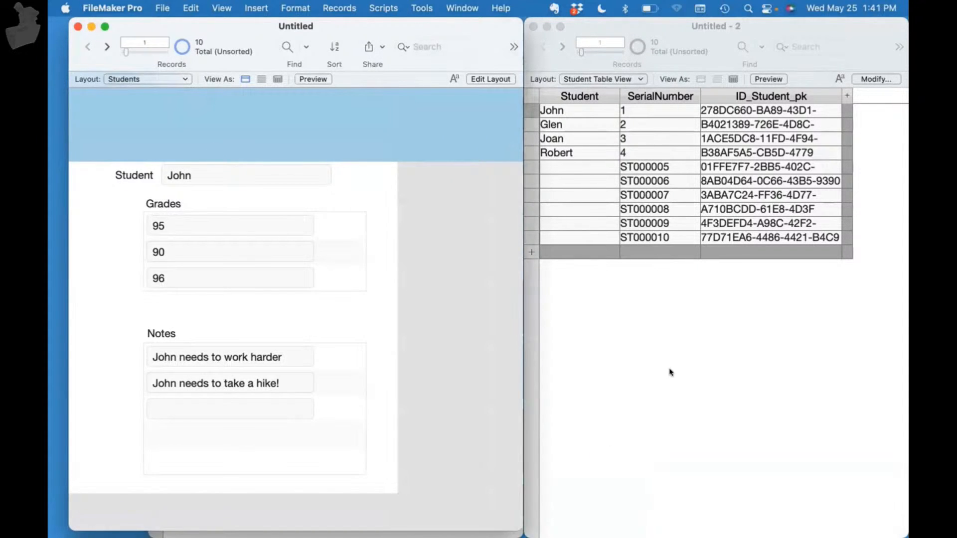
left_click(672, 374)
key("ctrl+Up")
left_click(486, 244)
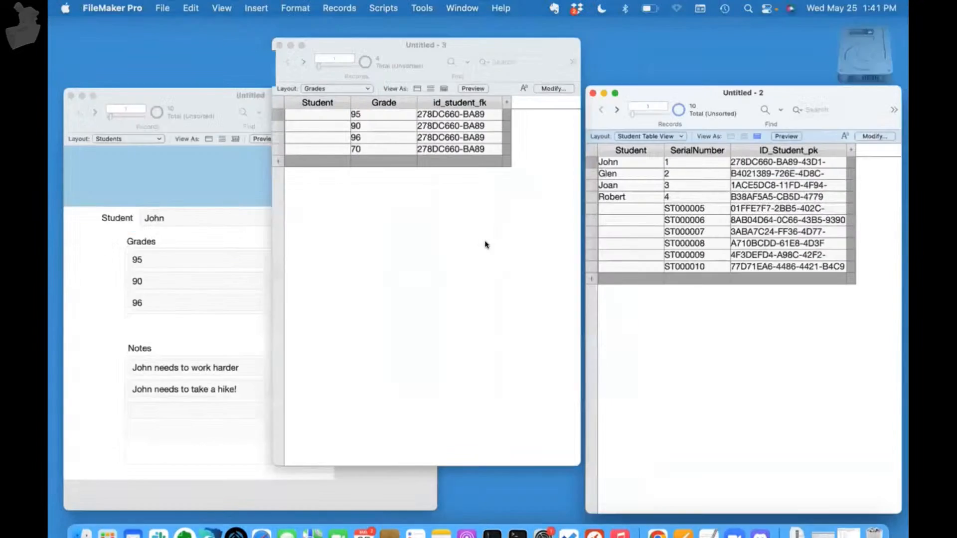
left_click_drag(223, 23, 483, 287)
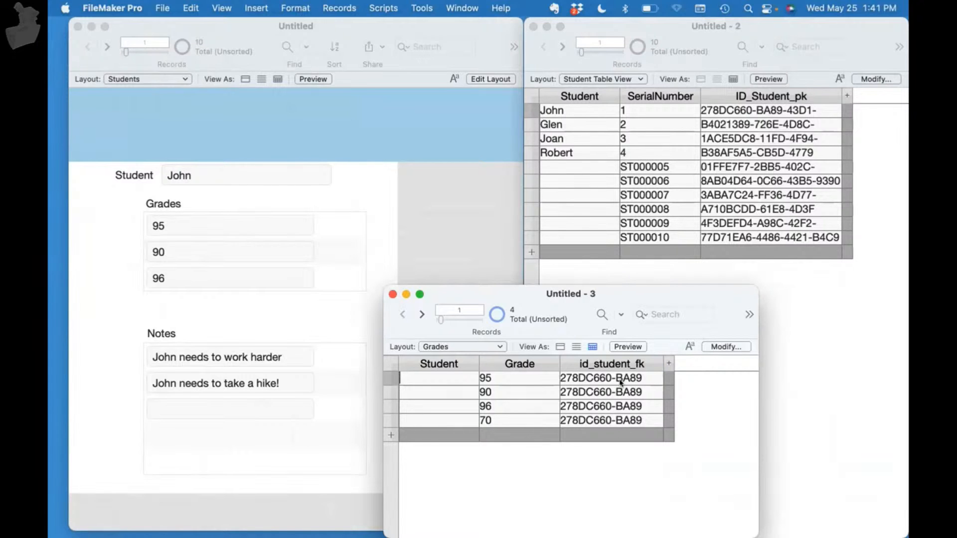
Step: Clear id_student_fk in all Grades records by replacing the field contents with an empty value
left_click(604, 375)
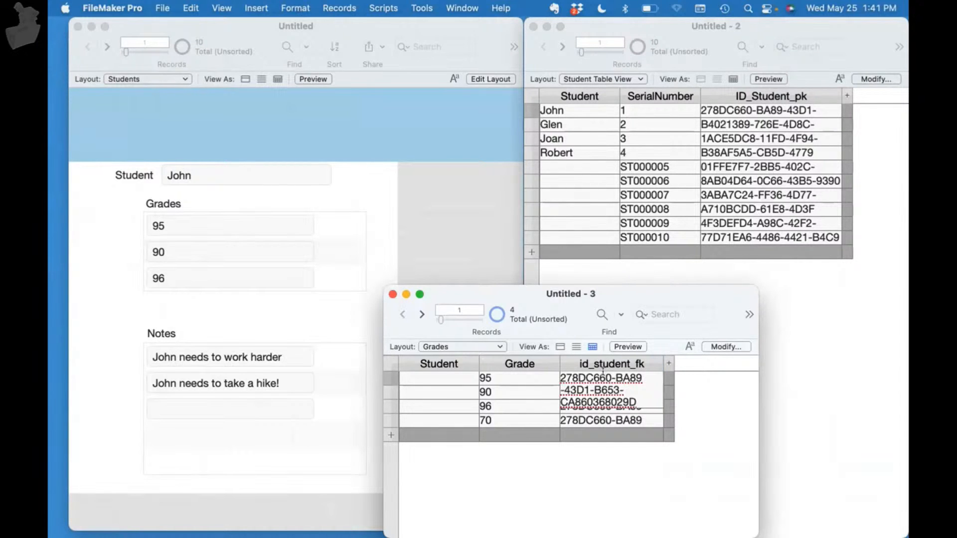
key("super+a")
key("BackSpace")
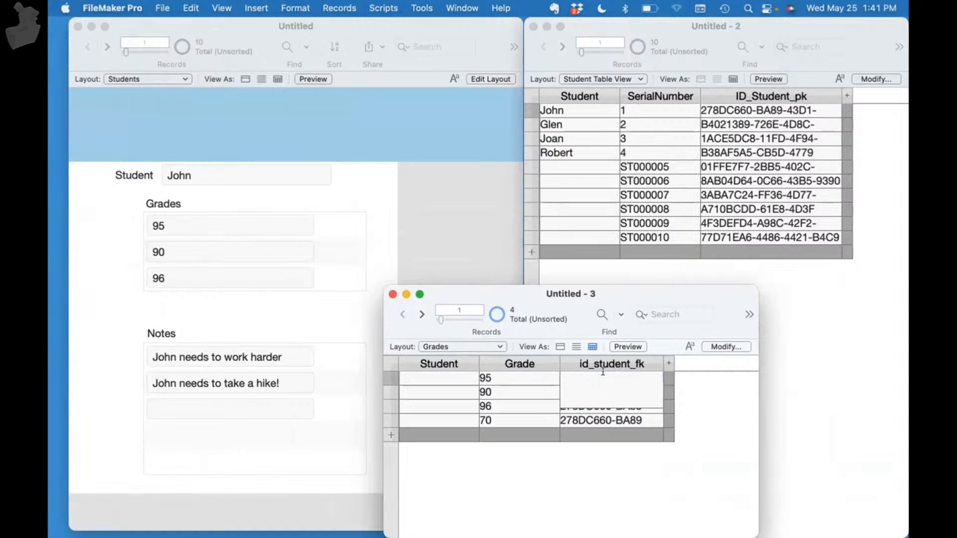
key("super+equal")
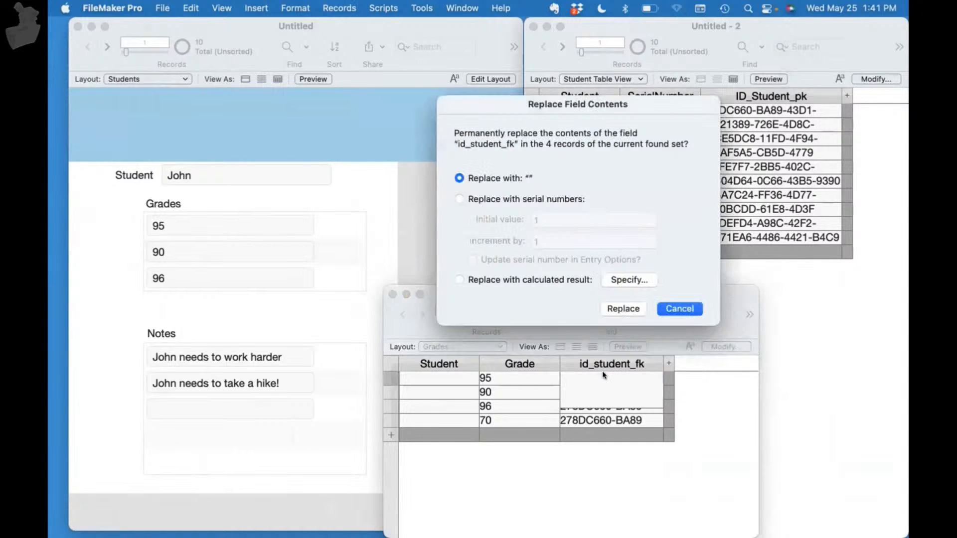
left_click(623, 307)
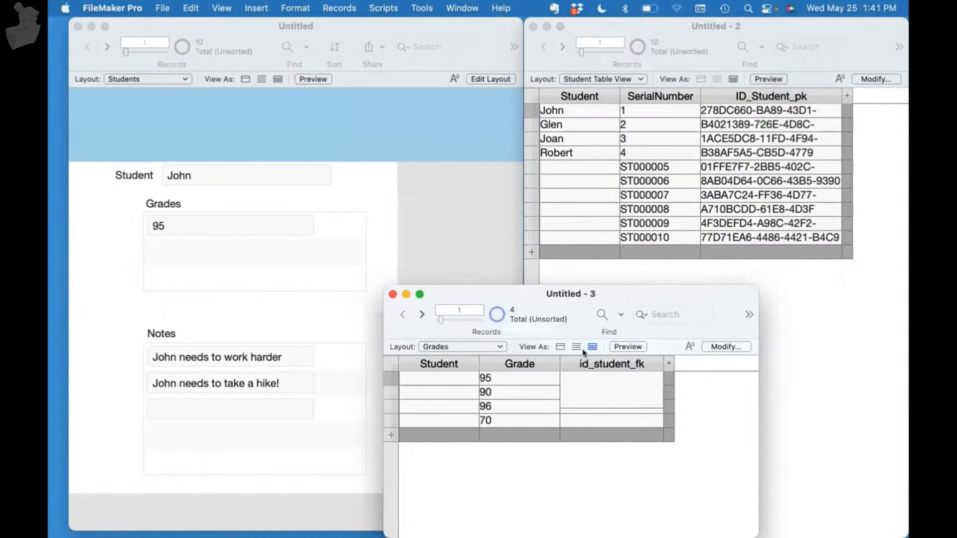
Step: Copy the first student's ID_Student_pk into id_student_fk of the 95 and 90 grade records
left_click(719, 108)
left_click(718, 108)
key("super+a")
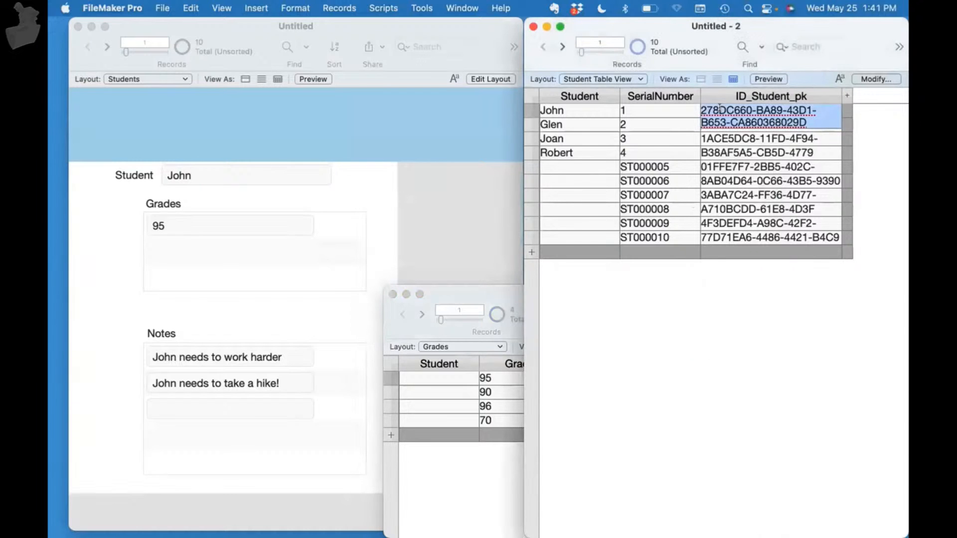
key("super+c")
left_click(456, 514)
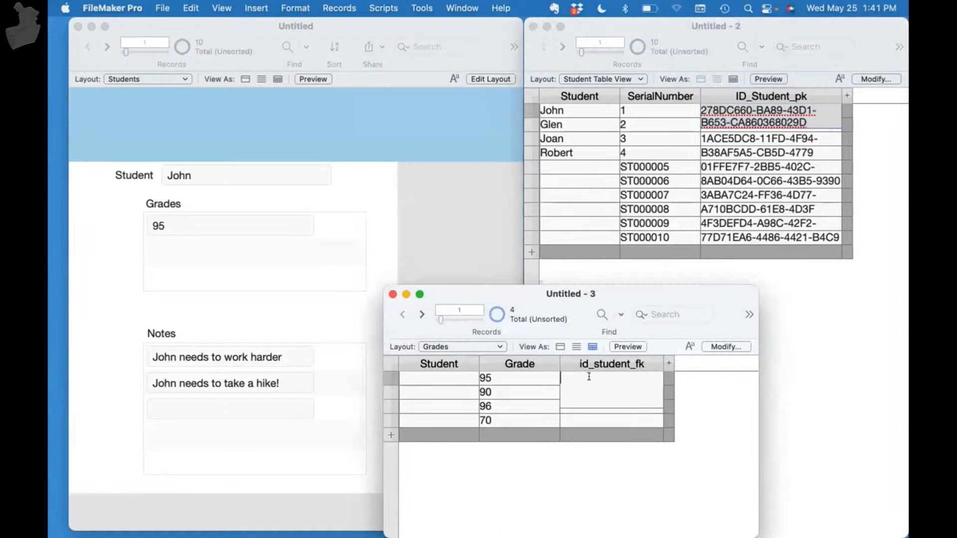
key("super+v")
left_click(581, 469)
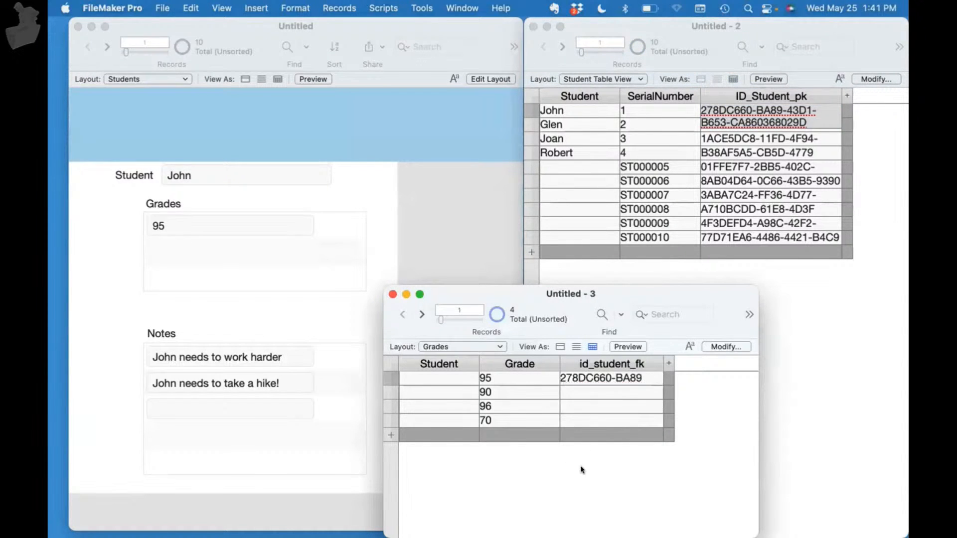
left_click(577, 392)
key("super+v")
Step: Enter the first student's name in the Student field of the 95 and 90 grade records
left_click(425, 377)
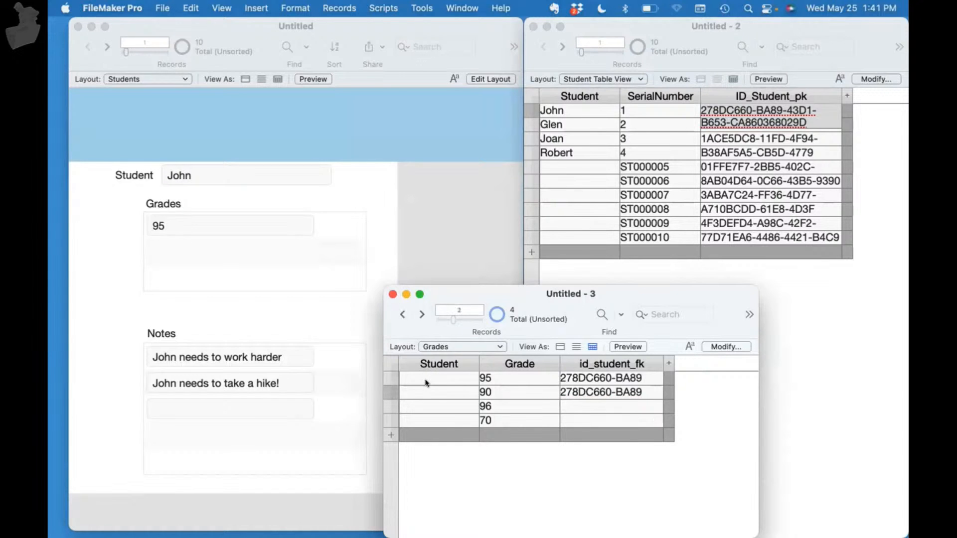
type("John")
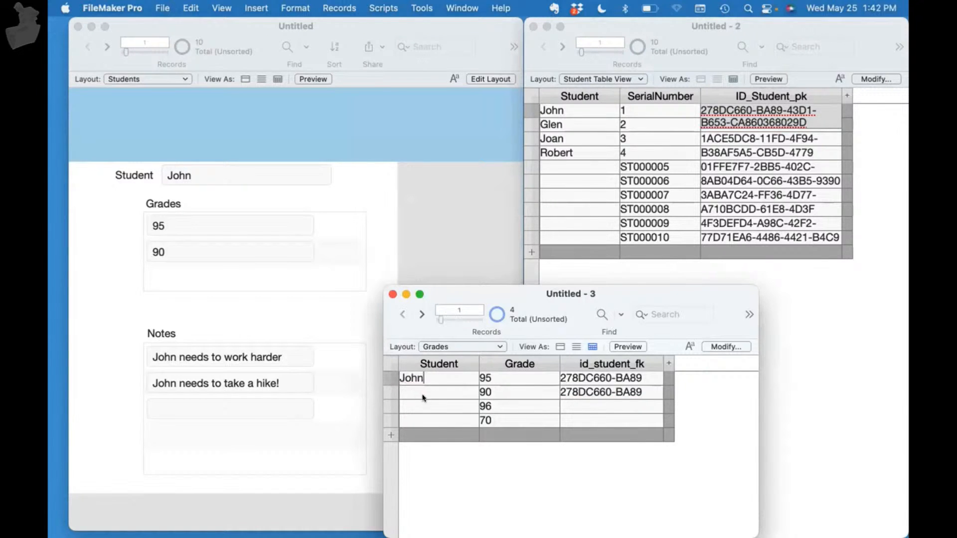
left_click(423, 387)
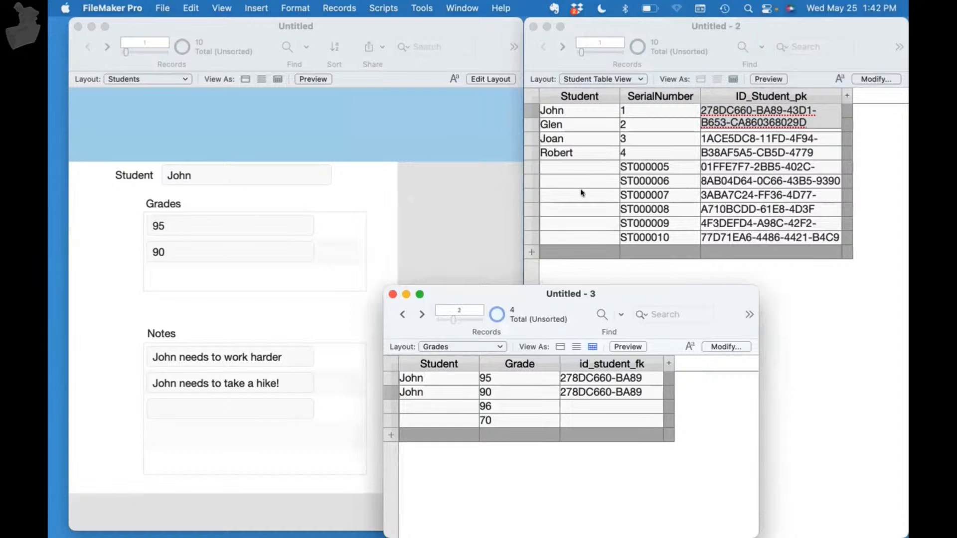
Step: Copy the second student's name into the Student field of the 96 grade record
left_click(567, 120)
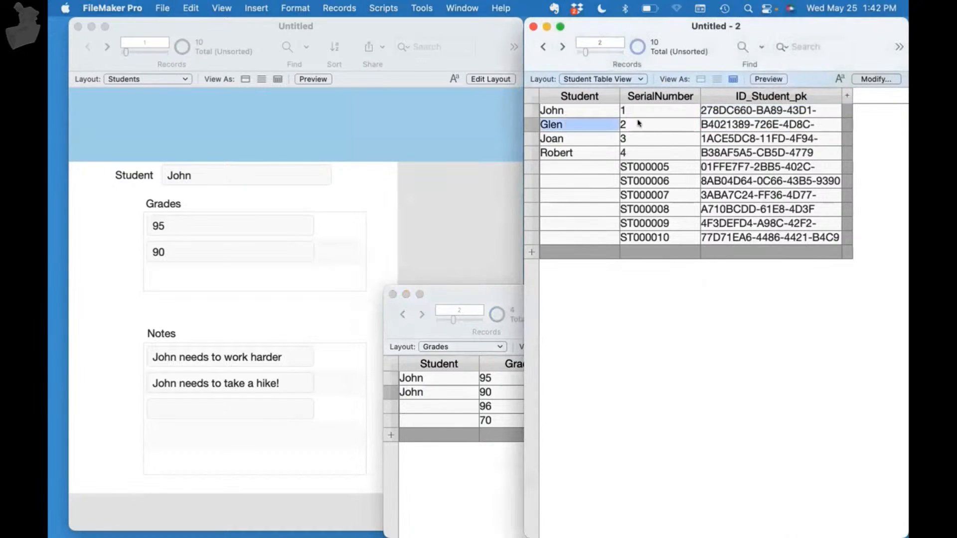
left_click(461, 416)
left_click(595, 407)
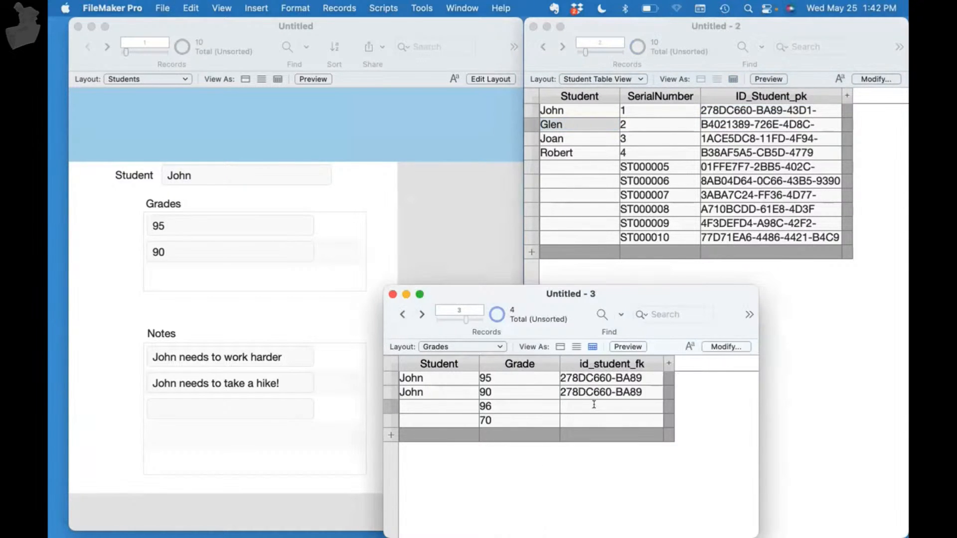
type("Glen")
left_click(442, 407)
type("Glen")
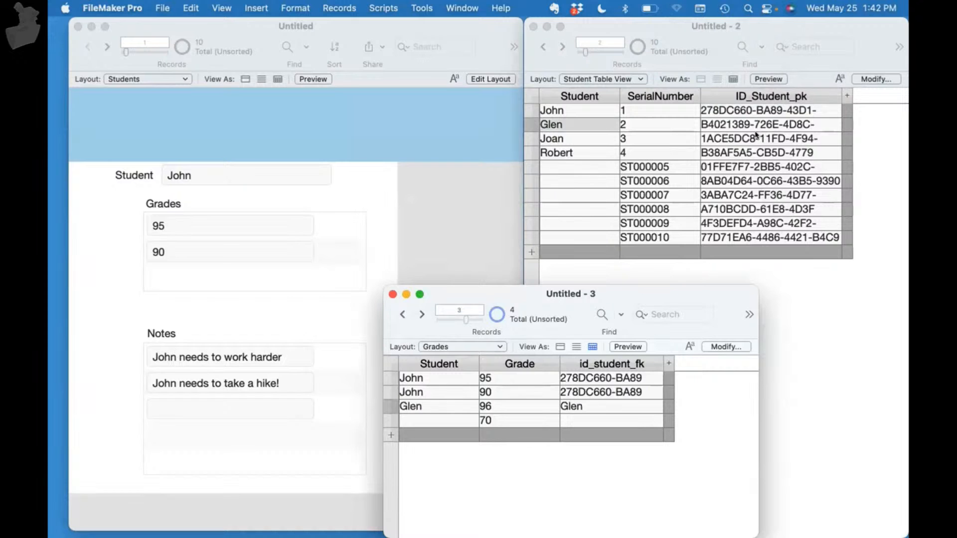
Step: Replace id_student_fk of the 96 grade record with the second student's ID_Student_pk
triple_click(748, 123)
key("super+a")
key("super+c")
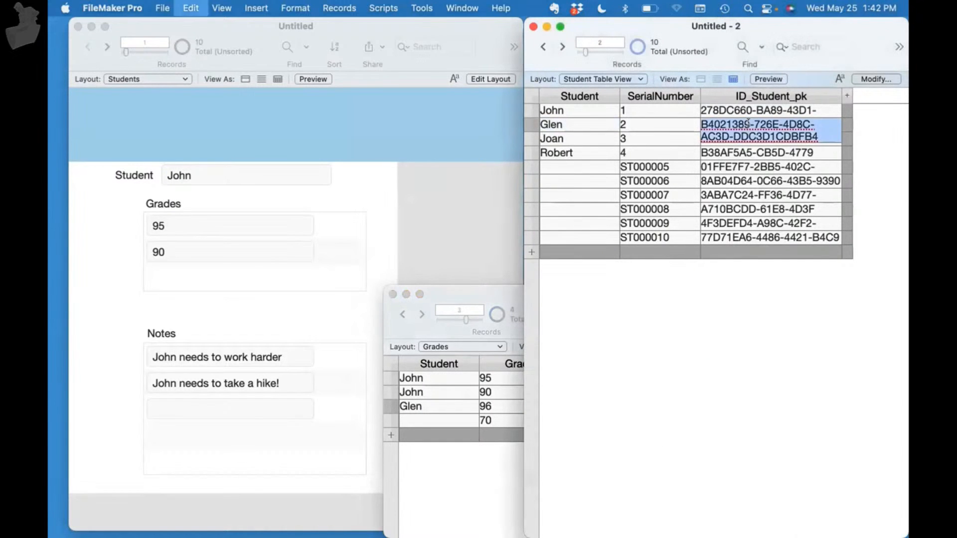
left_click(474, 470)
double_click(582, 406)
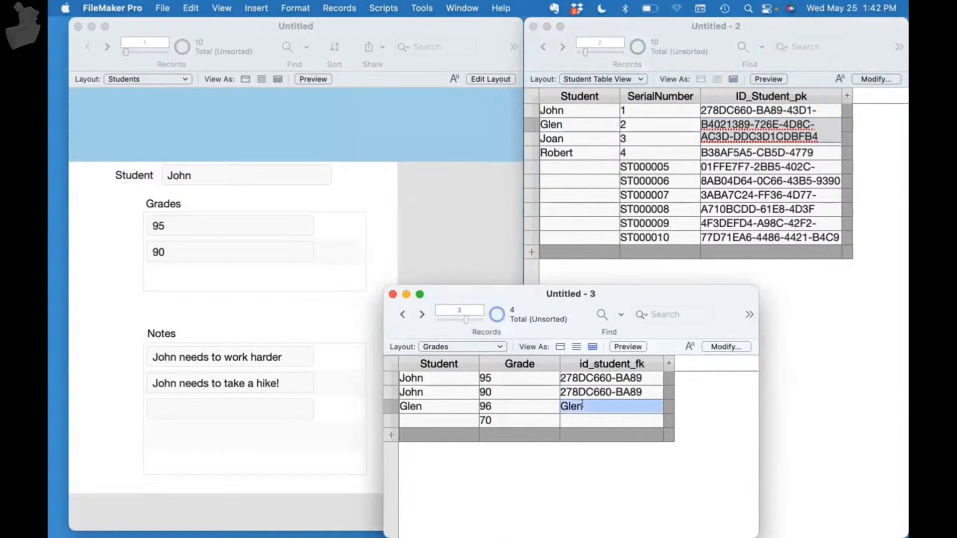
key("super+v")
Step: Copy the fourth student's ID_Student_pk into id_student_fk of the 70 grade record and enter that student's name in its Student field
left_click(717, 158)
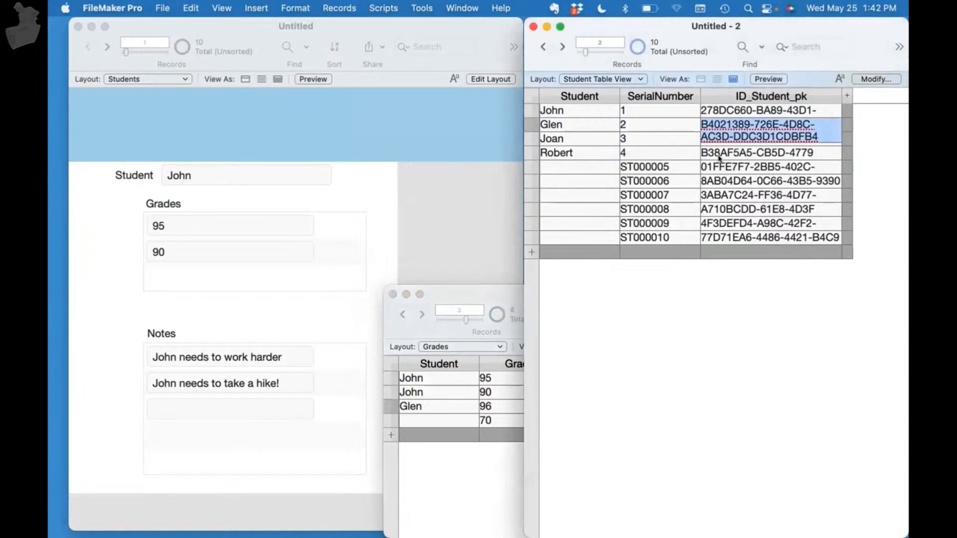
left_click(717, 158)
key("super+a")
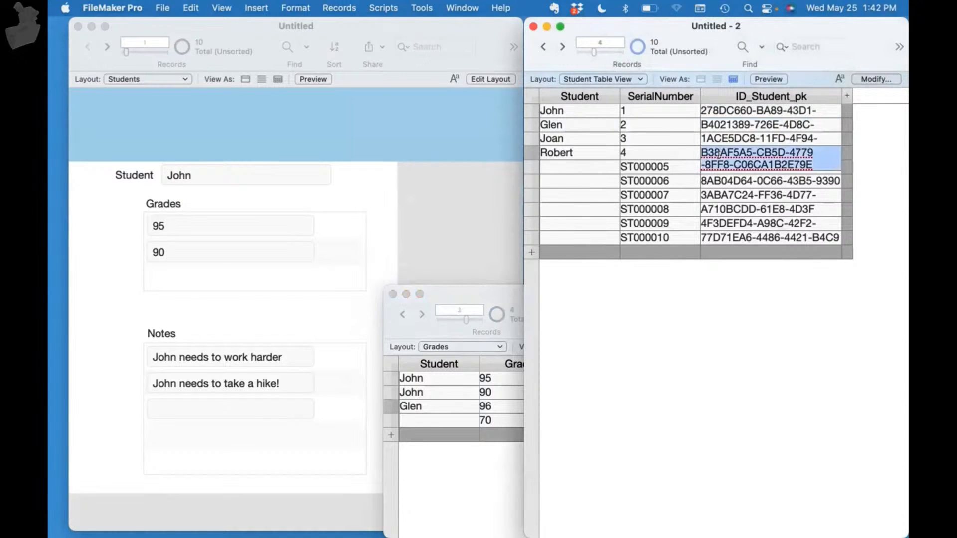
left_click(463, 473)
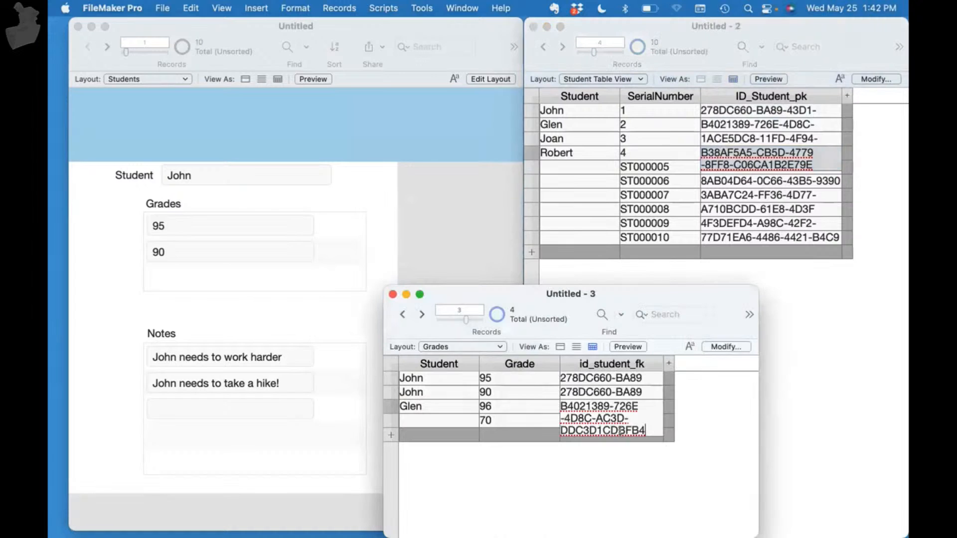
left_click(578, 420)
key("super+v")
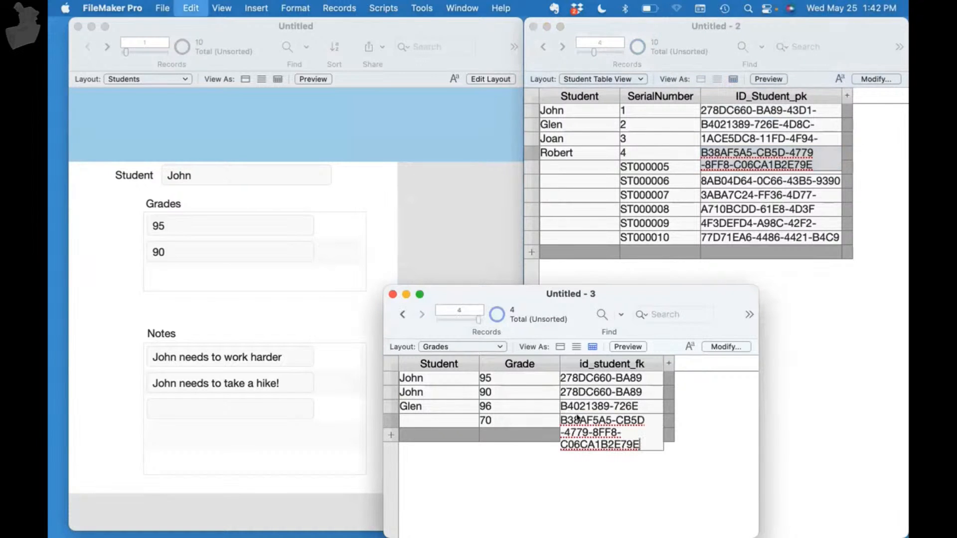
left_click(419, 418)
type("Robert")
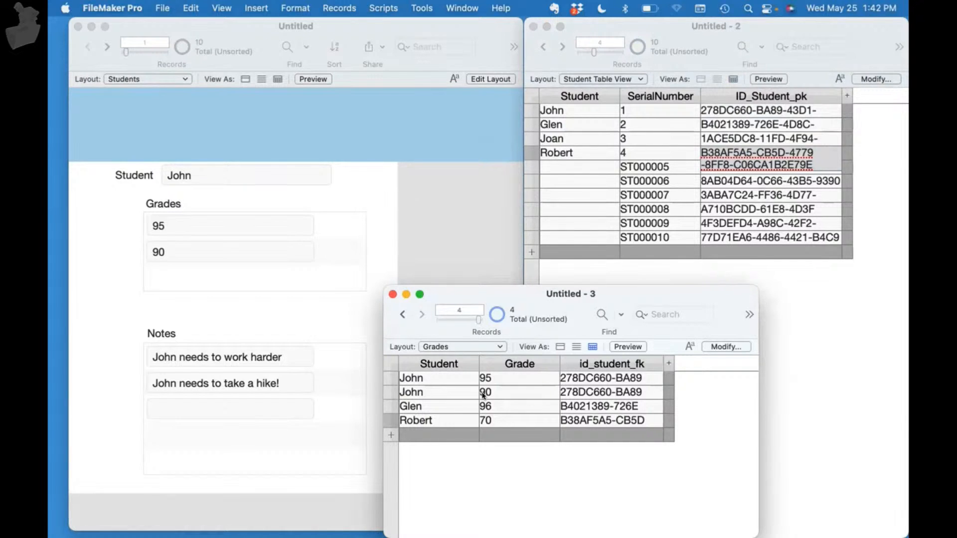
Step: Widen the Students layout window and switch it to Layout mode
left_click(240, 324)
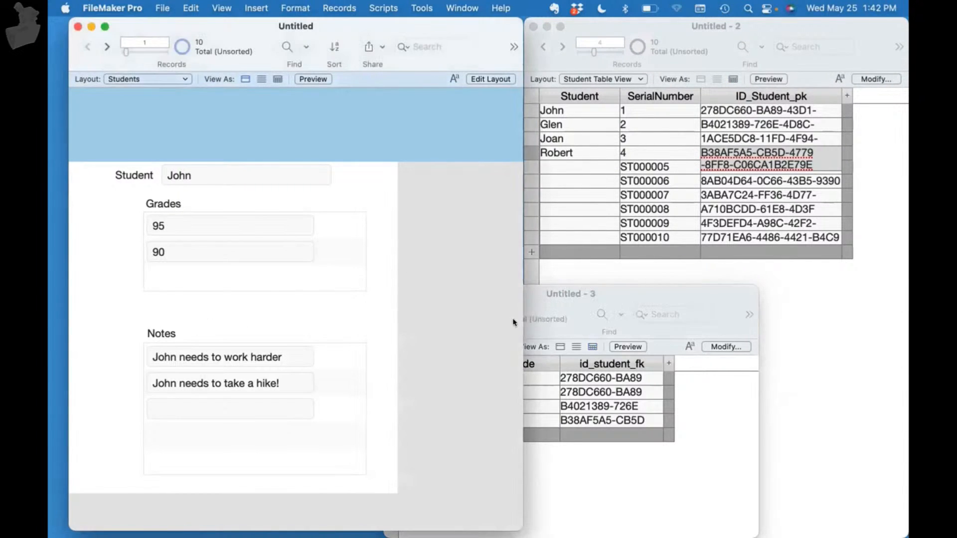
left_click_drag(509, 323, 643, 326)
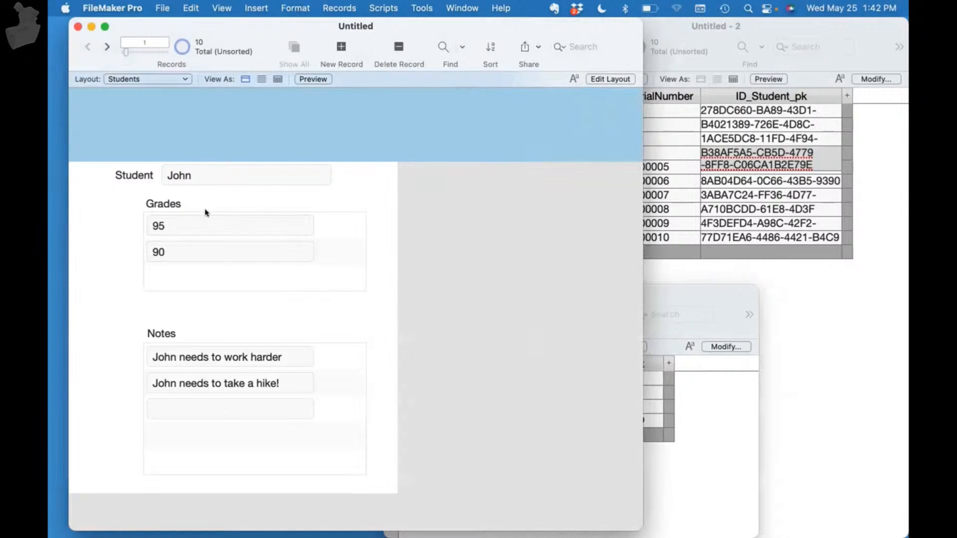
key("super+l")
Step: Widen the Grades label to about 249 pt and change its text to "Grades for Current Student"
double_click(429, 204)
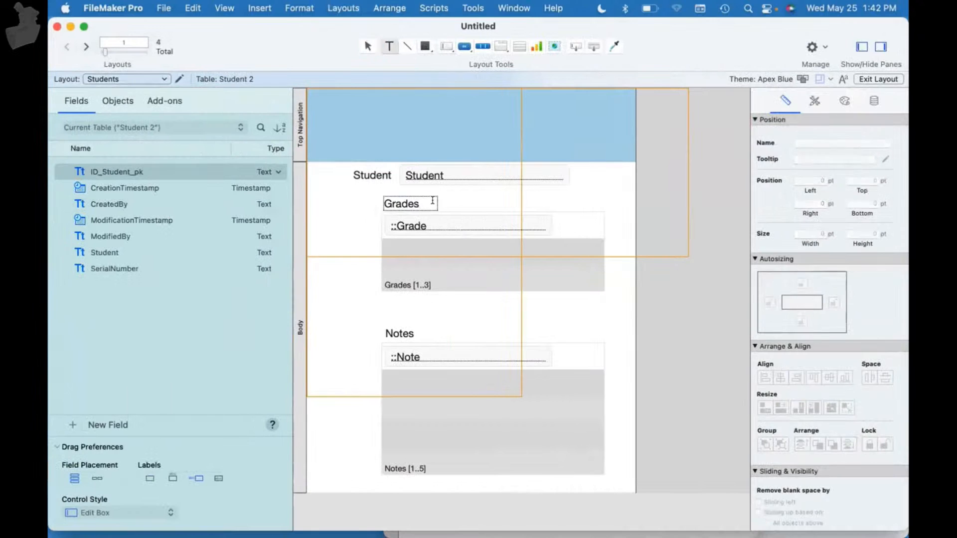
key("Escape")
left_click_drag(438, 203, 551, 203)
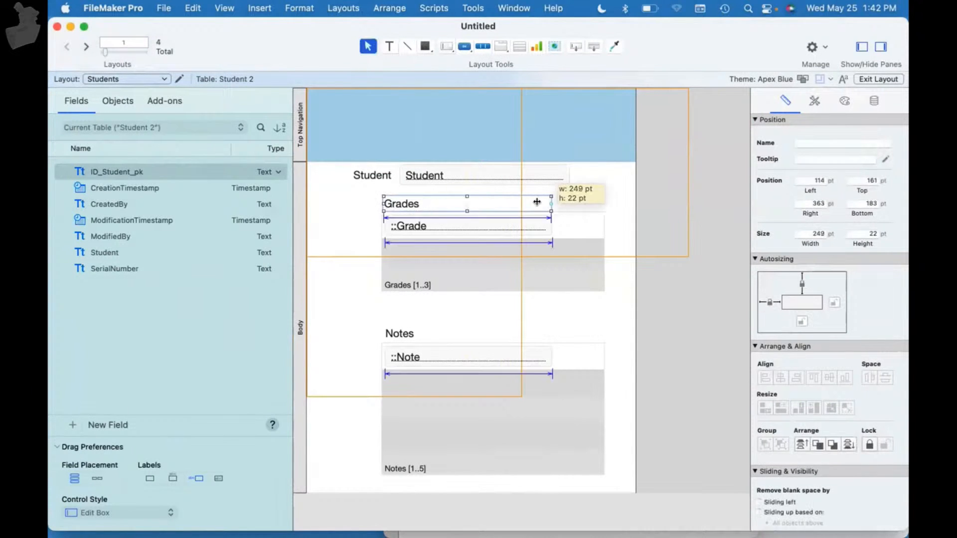
double_click(501, 204)
type("for Cu")
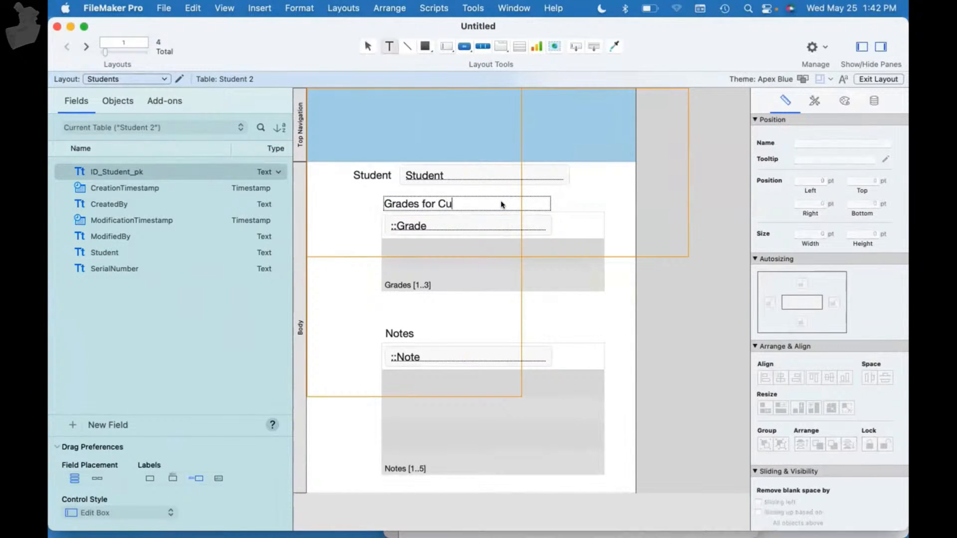
type("rrent Student")
key("Escape")
Step: Move the Notes label and portal up closer to the Grades portal, and shift both portals with their labels to the layout's left edge
left_click_drag(619, 381, 336, 336)
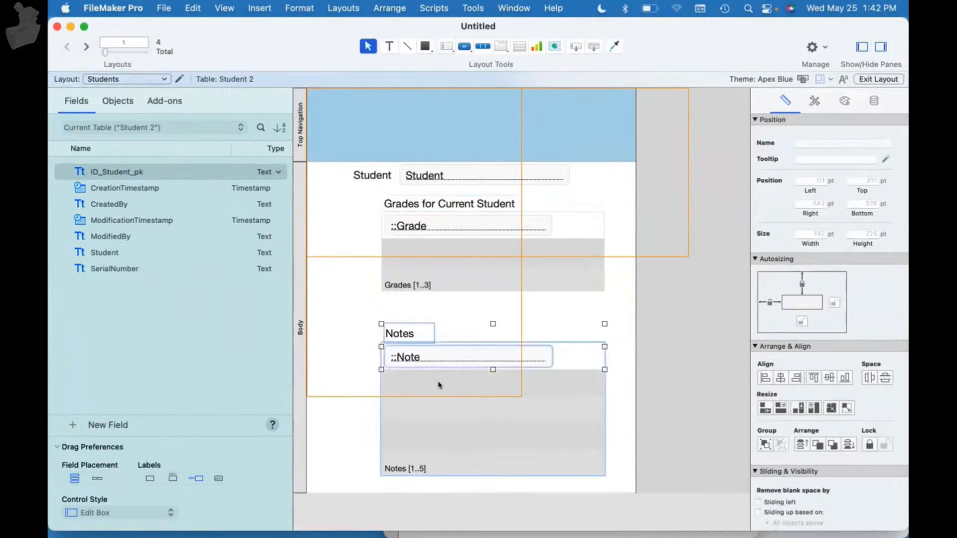
left_click_drag(438, 384, 438, 363)
left_click_drag(581, 472, 371, 195)
left_click_drag(419, 264, 348, 265)
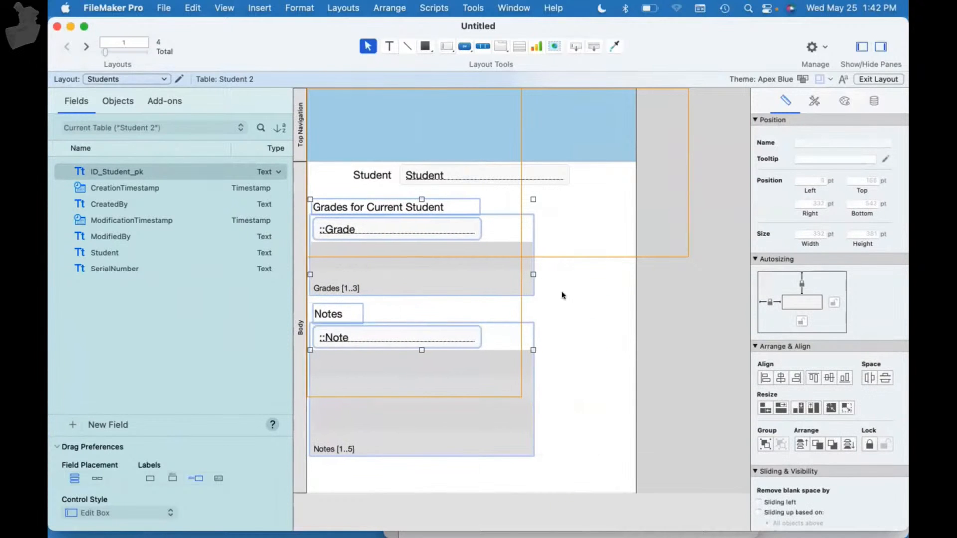
left_click(563, 295)
Step: Duplicate the Grades table occurrence in the relationships graph and place the copy below Notes
key("super+shift+d")
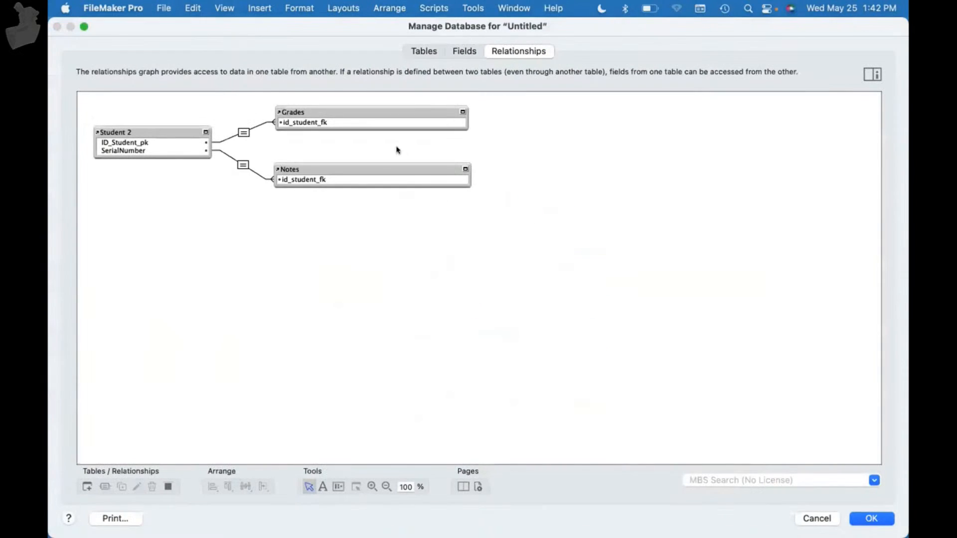
left_click(348, 101)
key("super+d")
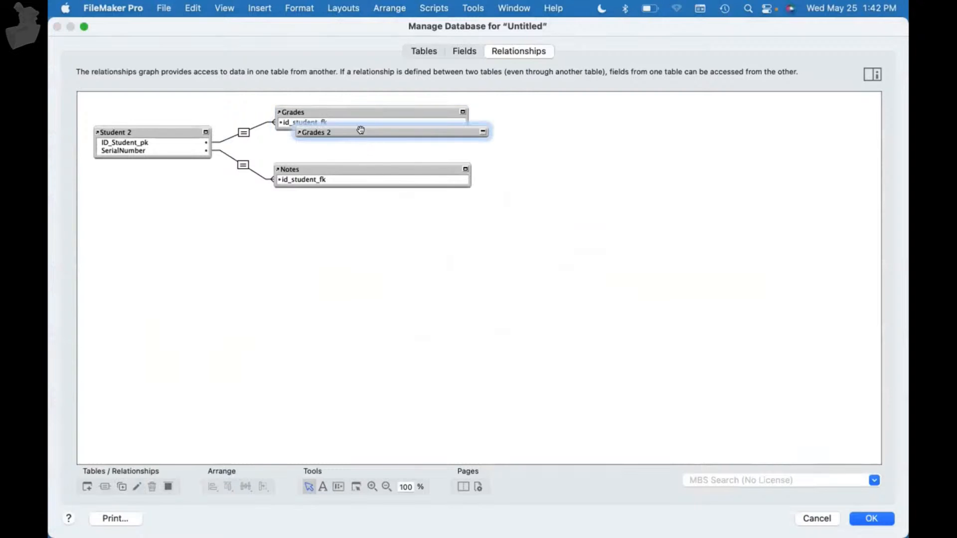
left_click_drag(359, 128, 337, 203)
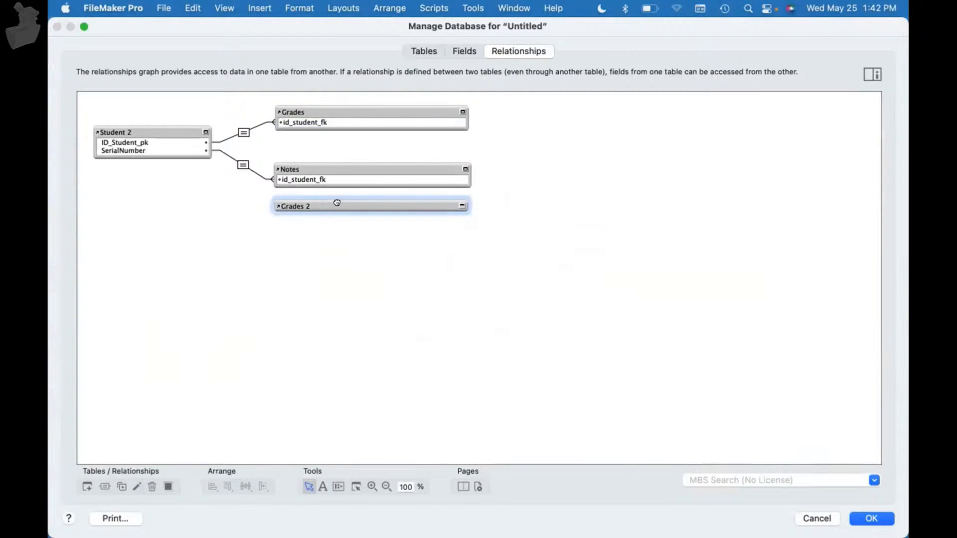
Step: Rename the duplicated Grades occurrence "More Grades" and expand it and Student 2 to list all their fields
left_click(461, 205)
double_click(406, 206)
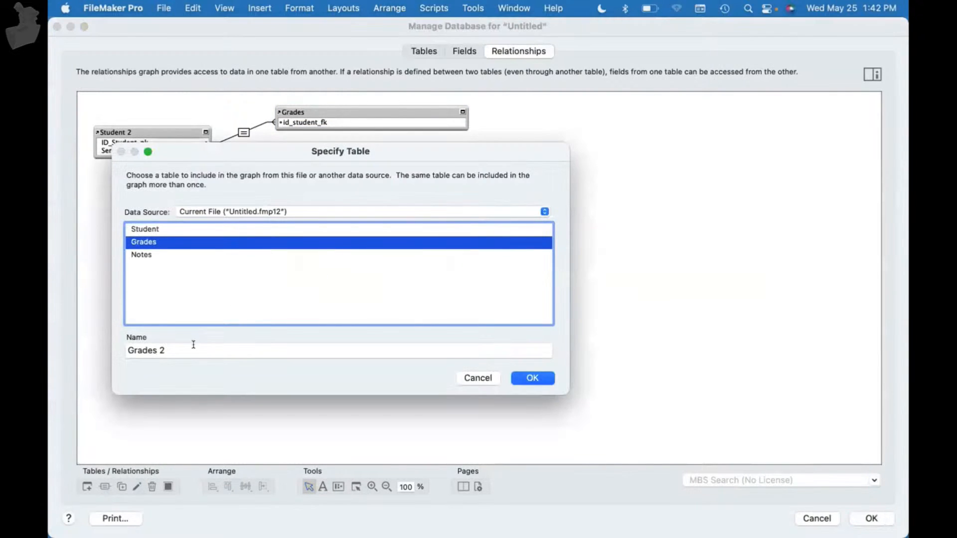
left_click(193, 350)
key("BackSpace")
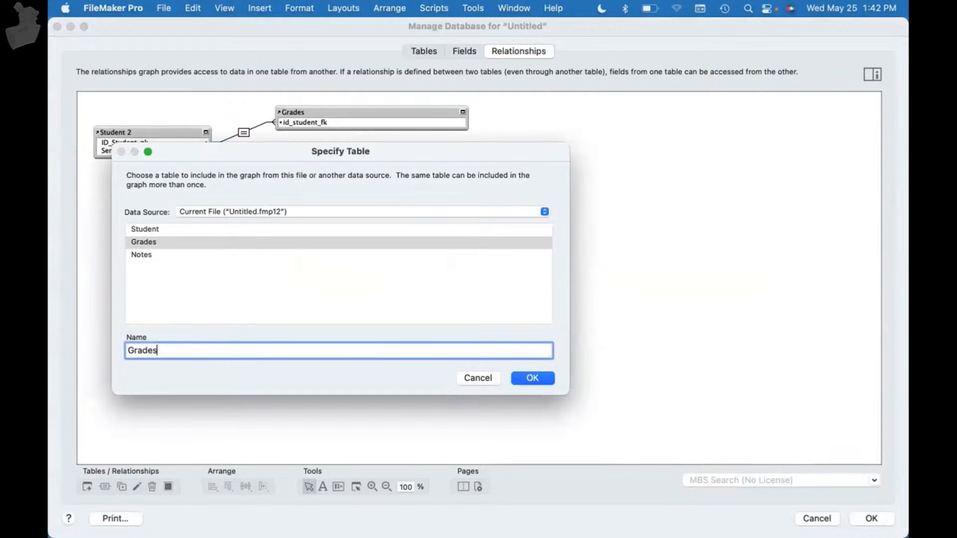
type("More")
left_click(528, 377)
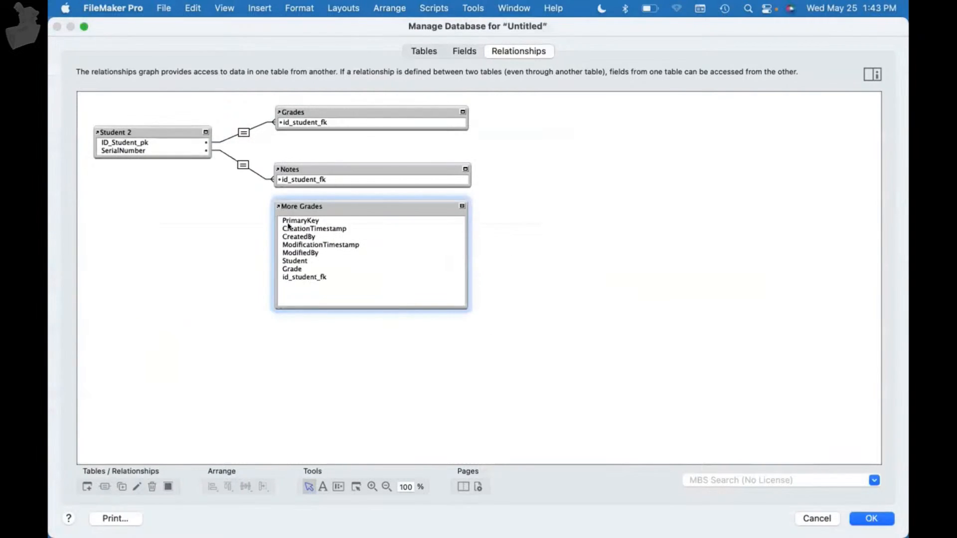
left_click(206, 132)
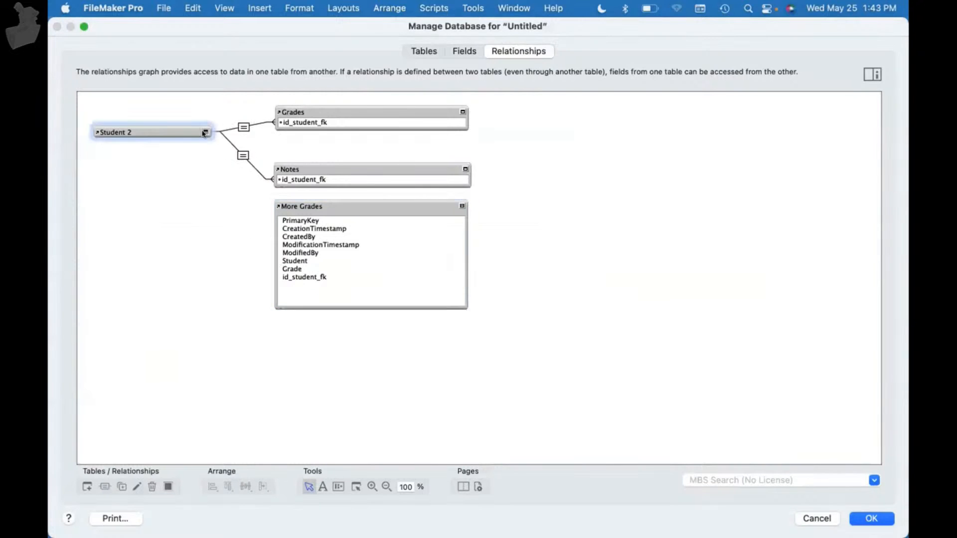
left_click(205, 132)
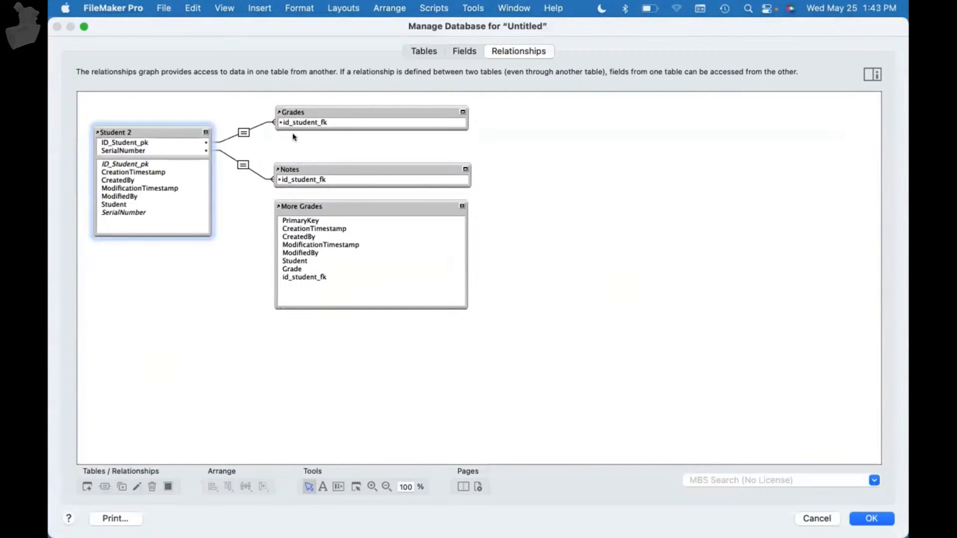
Step: Create a Number field named Global_Grade_Filter in the Student table
left_click(463, 50)
left_click(131, 73)
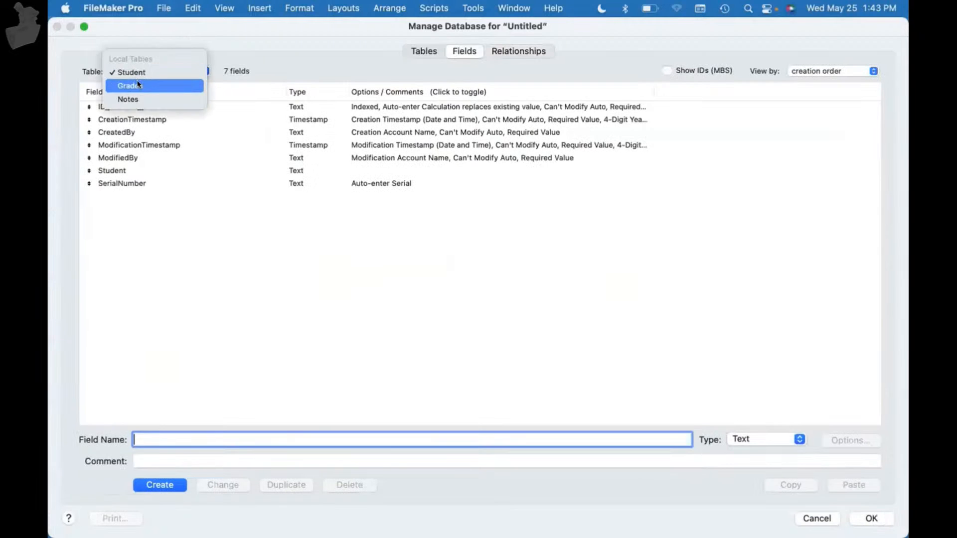
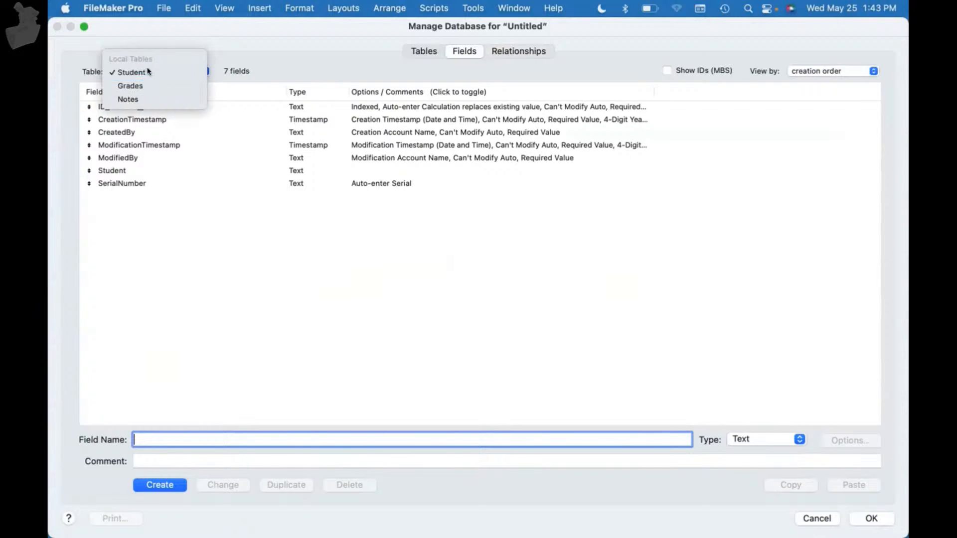
left_click(149, 72)
type("g")
type("G")
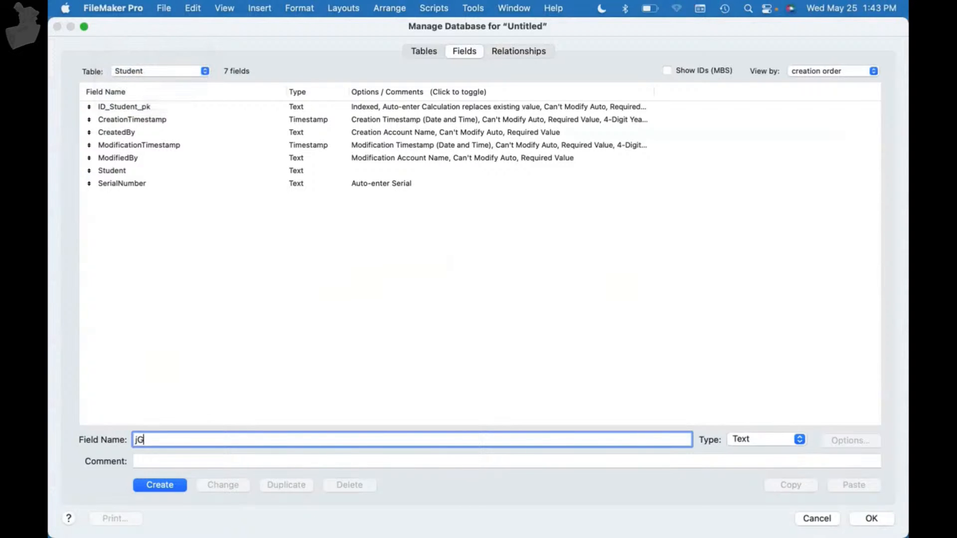
key("BackSpace")
key("BackSpace")
type("Global_Ge")
key("BackSpace")
type("rade_Filter")
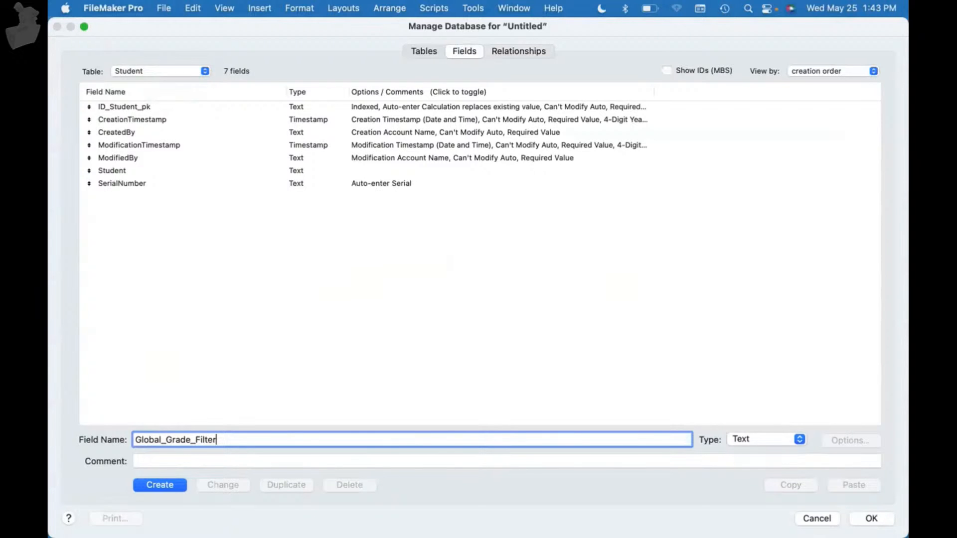
key("super+n")
key("Return")
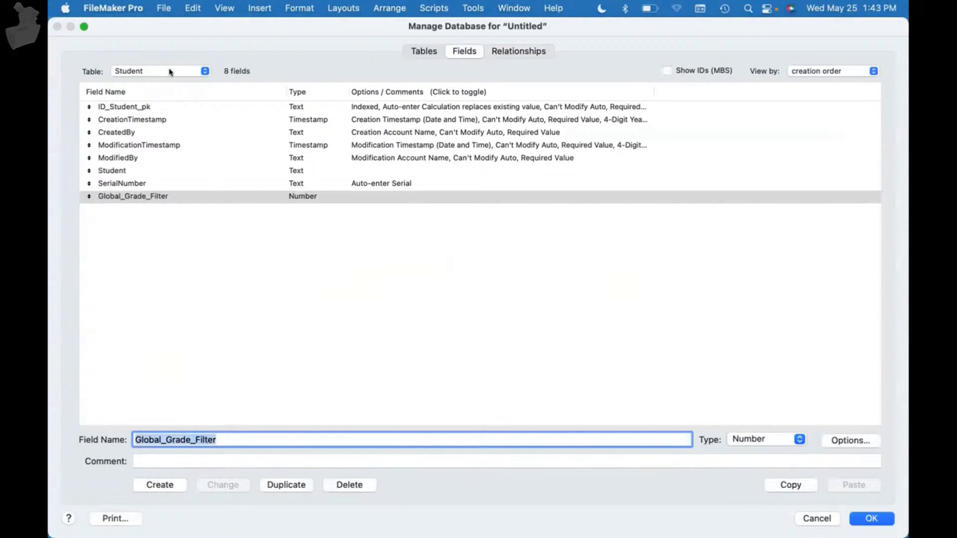
Step: Change the Grade field in the Grades table to the Number type
left_click(169, 72)
left_click(169, 81)
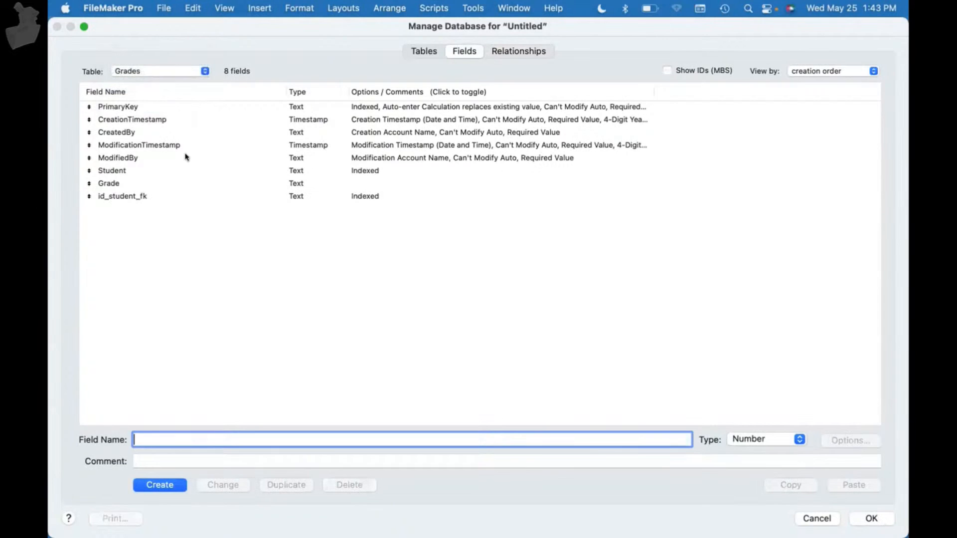
left_click(112, 182)
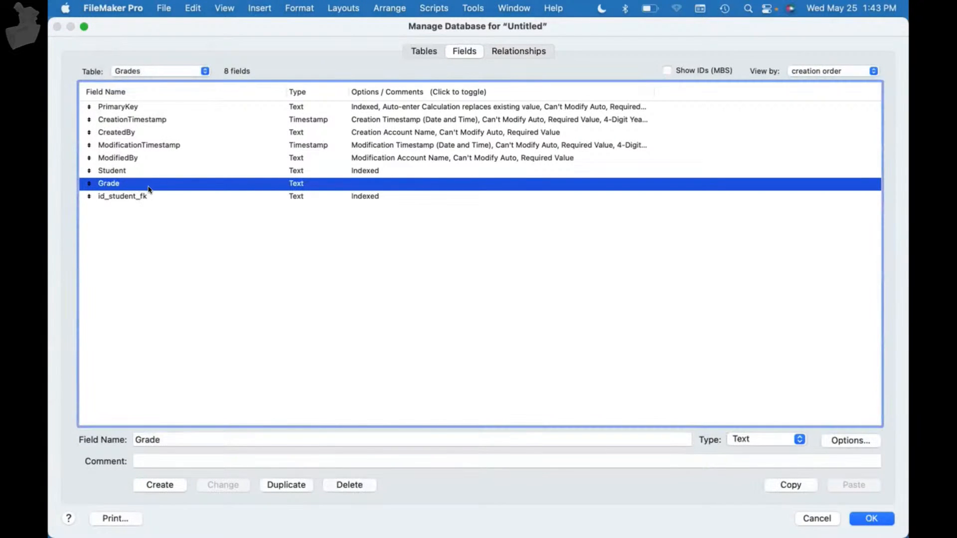
key("super+n")
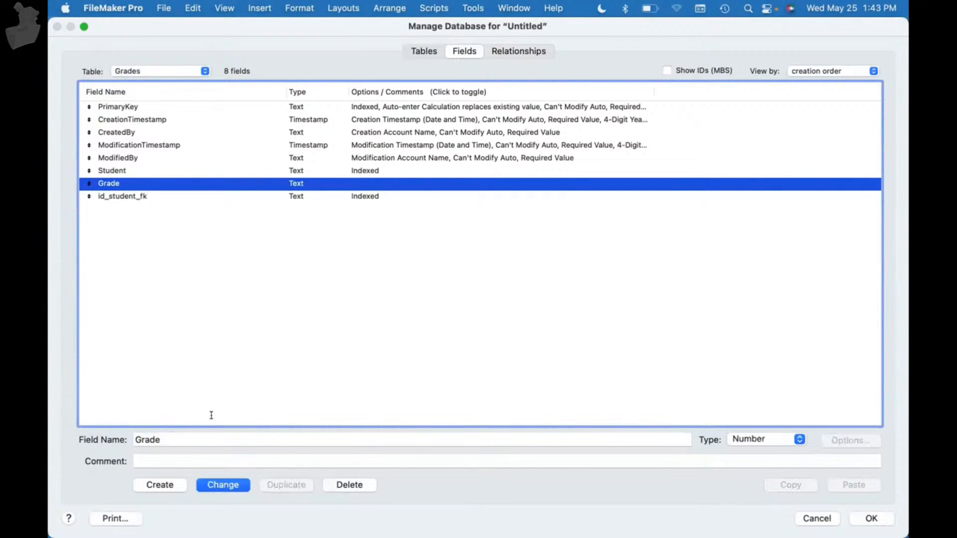
left_click(222, 485)
left_click(433, 245)
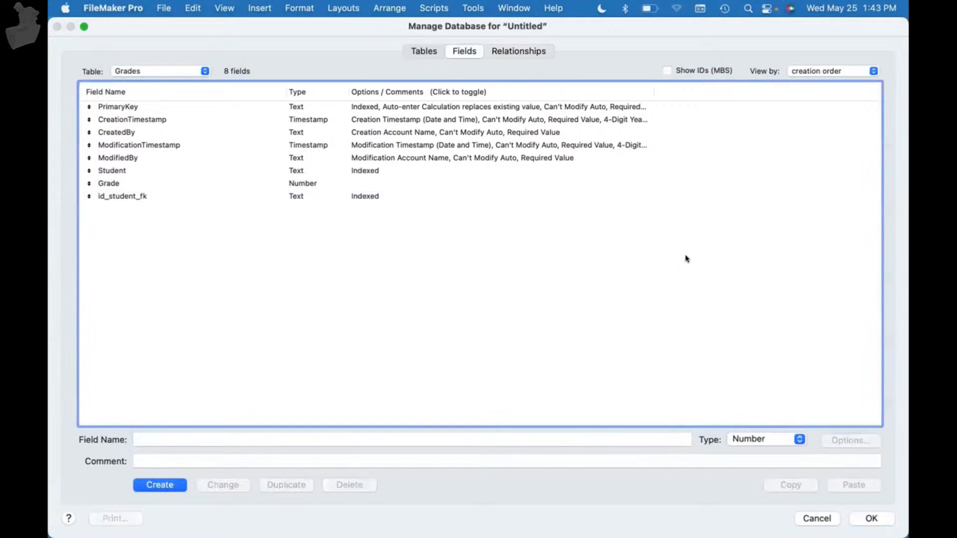
Step: Relate Grade in More Grades to Global_Grade_Filter in Student 2 in the relationships graph
left_click(519, 52)
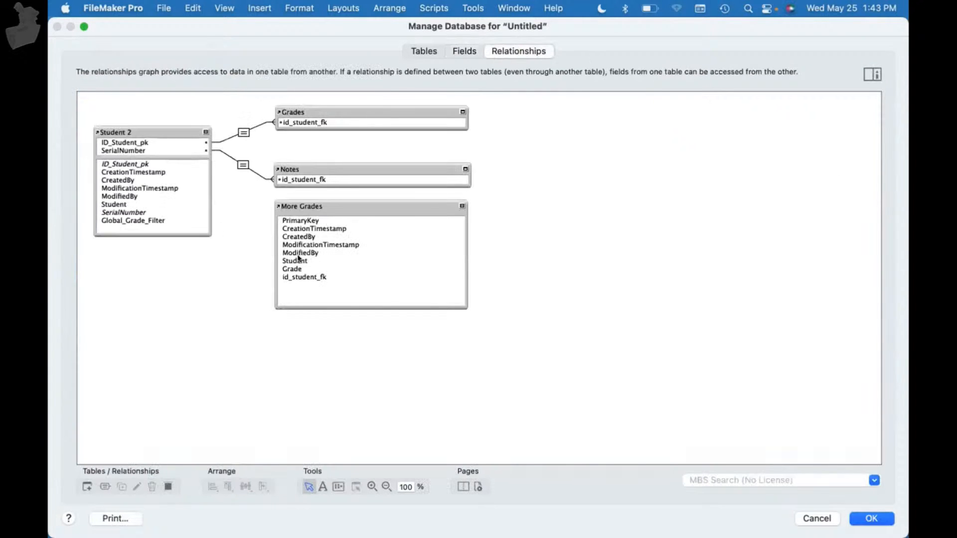
left_click_drag(296, 269, 195, 222)
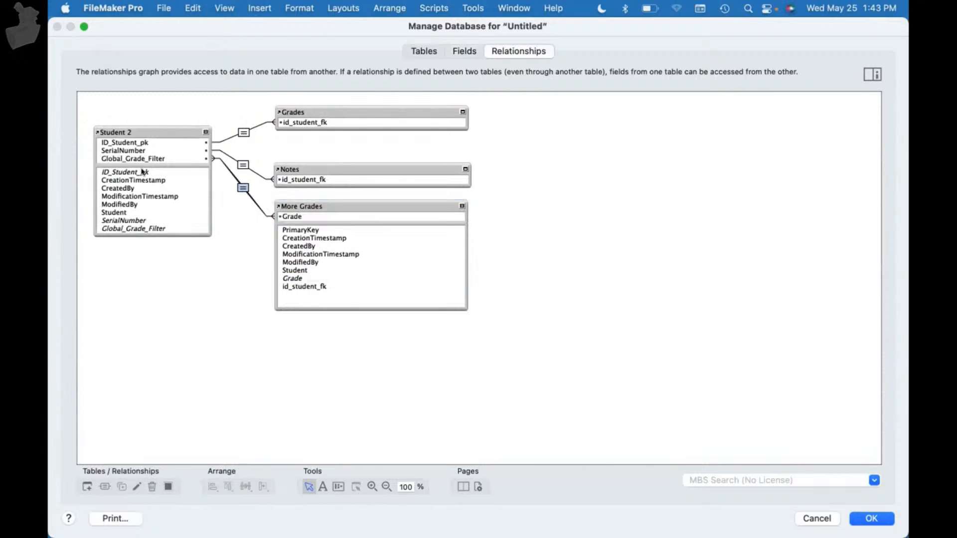
Step: Set the Student table's Global_Grade_Filter field to use global storage and save the database changes
left_click(464, 51)
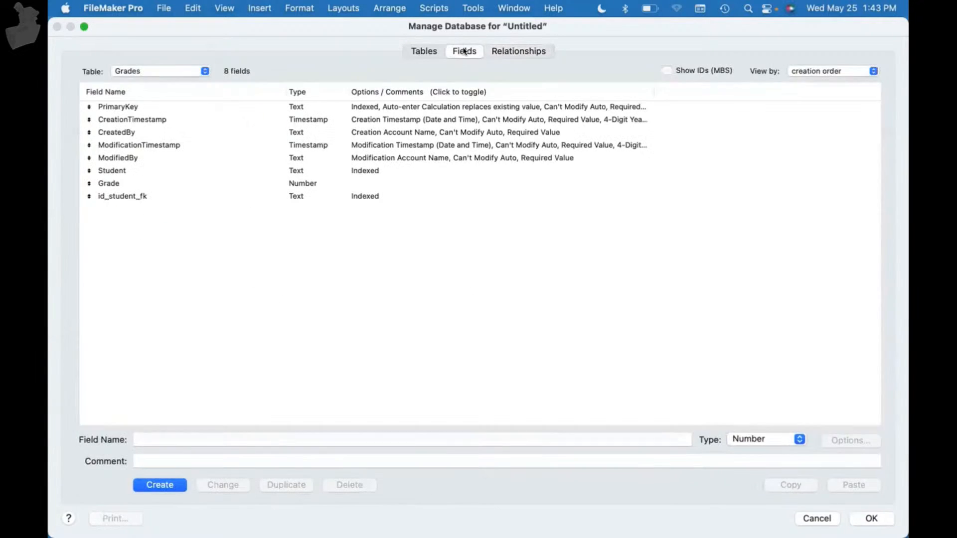
left_click(161, 61)
left_click(145, 58)
double_click(125, 195)
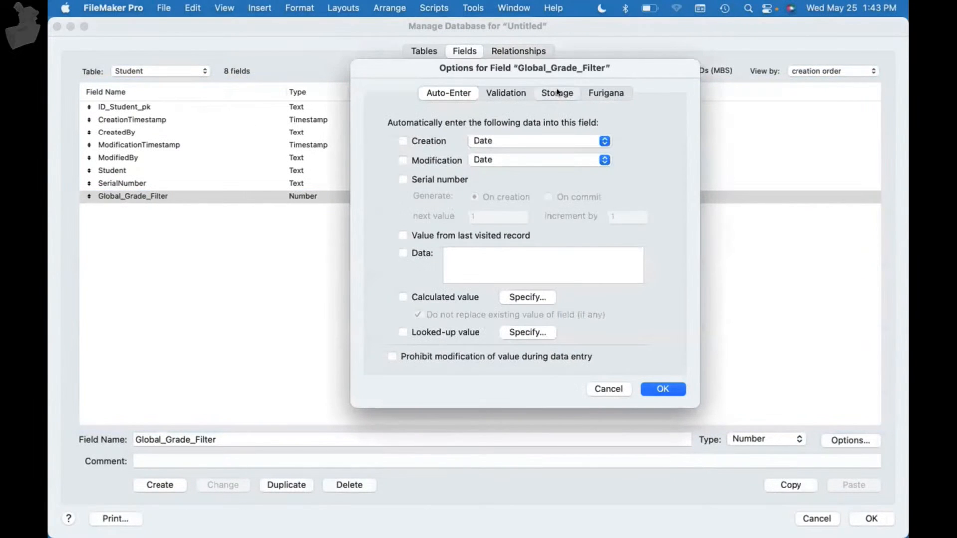
left_click(557, 93)
left_click(474, 168)
left_click(662, 389)
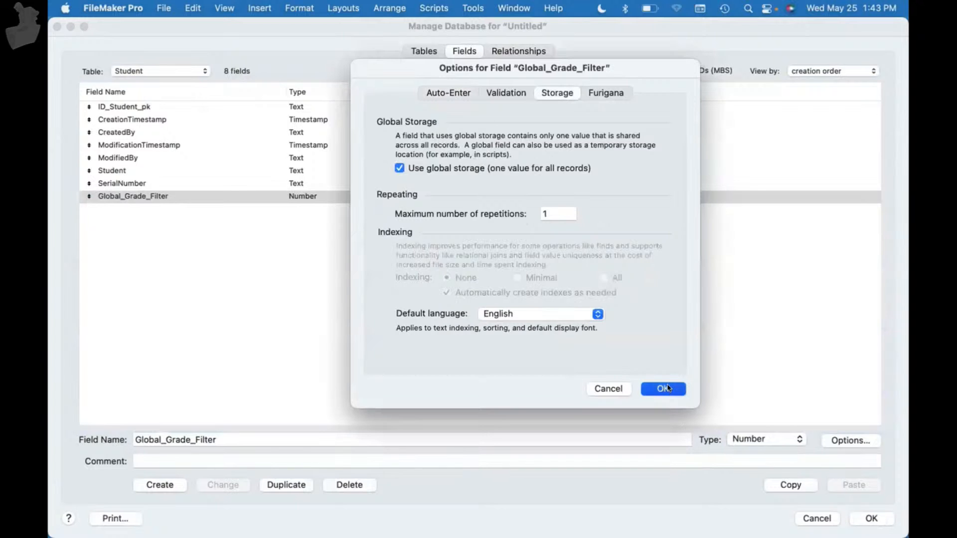
left_click(871, 519)
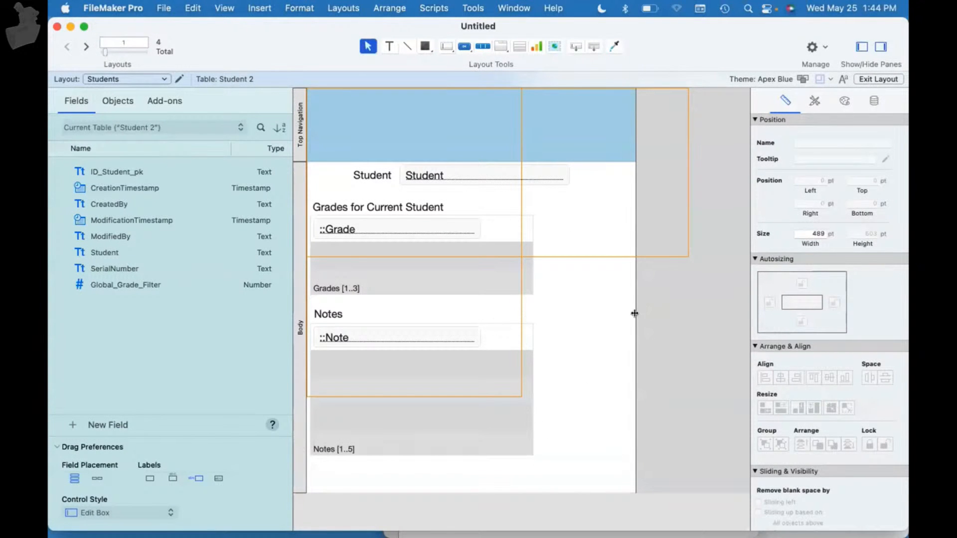
Step: Move the Notes label and its portal off the Students layout, beyond the page's right edge
left_click_drag(592, 407, 302, 198)
left_click(561, 371)
left_click_drag(574, 406, 312, 303)
left_click_drag(313, 309, 692, 313)
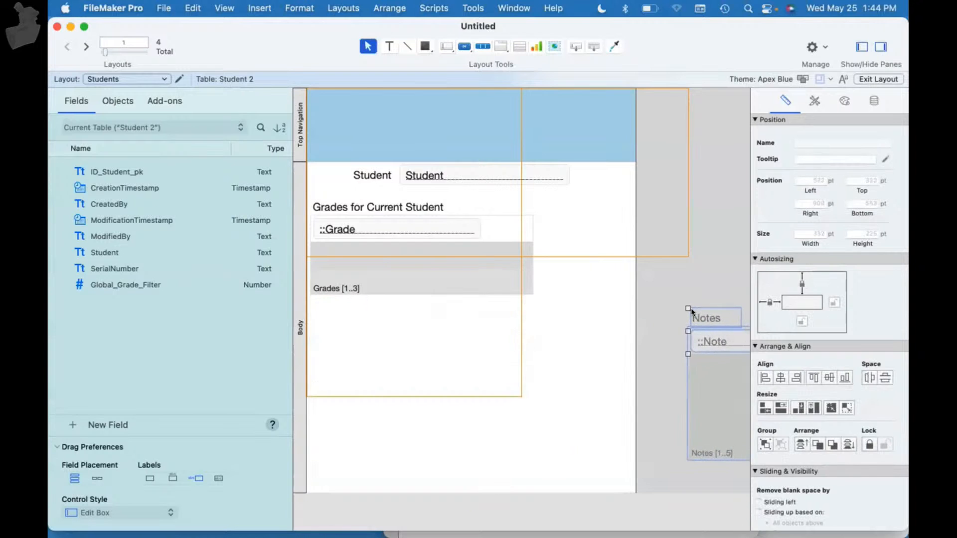
Step: Draw a four-row portal about 316 by 187 pt below the Grades portal, showing records from More Grades
left_click(521, 47)
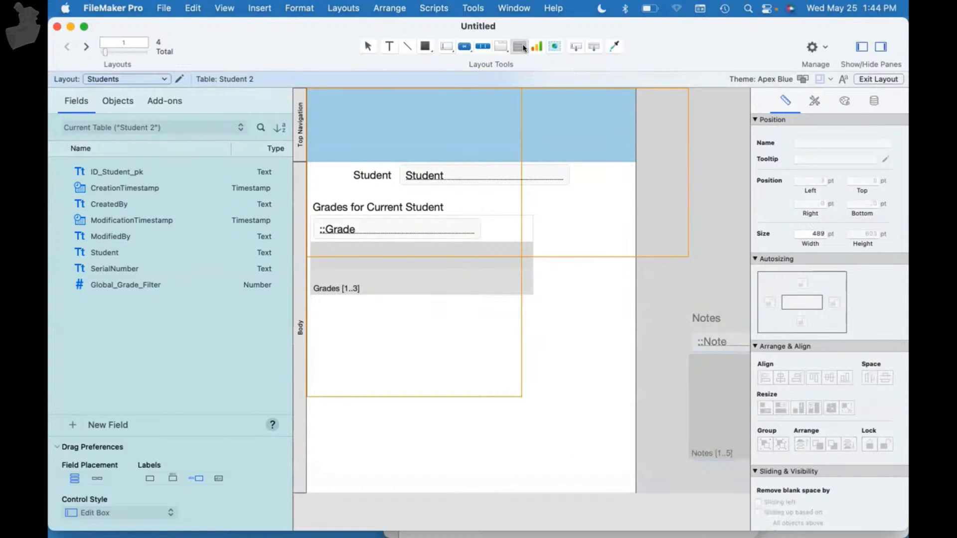
left_click_drag(314, 318, 527, 443)
left_click(463, 206)
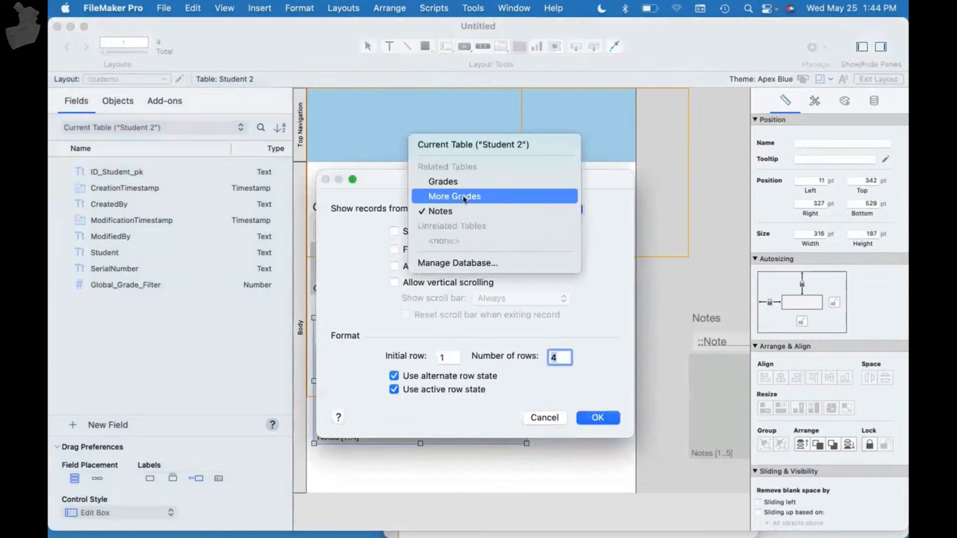
left_click(463, 194)
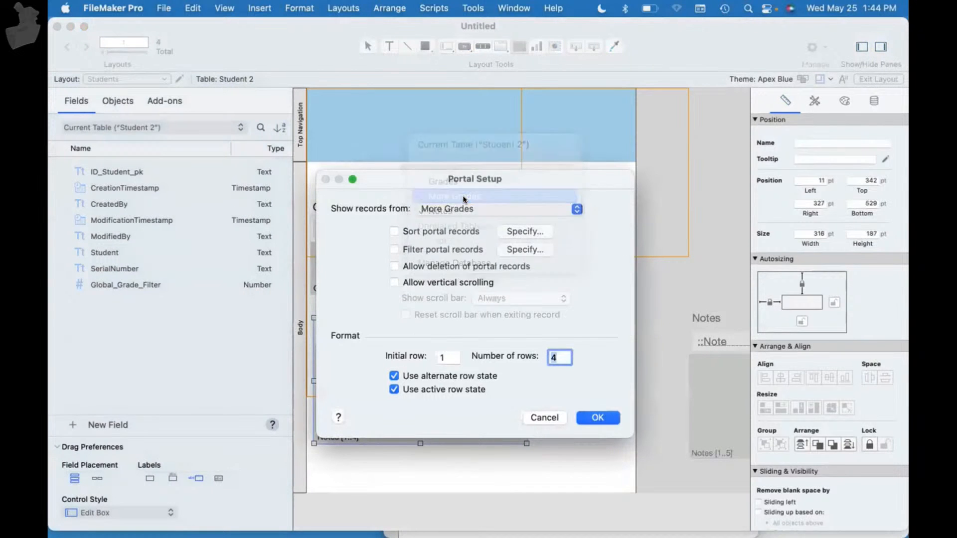
left_click(598, 417)
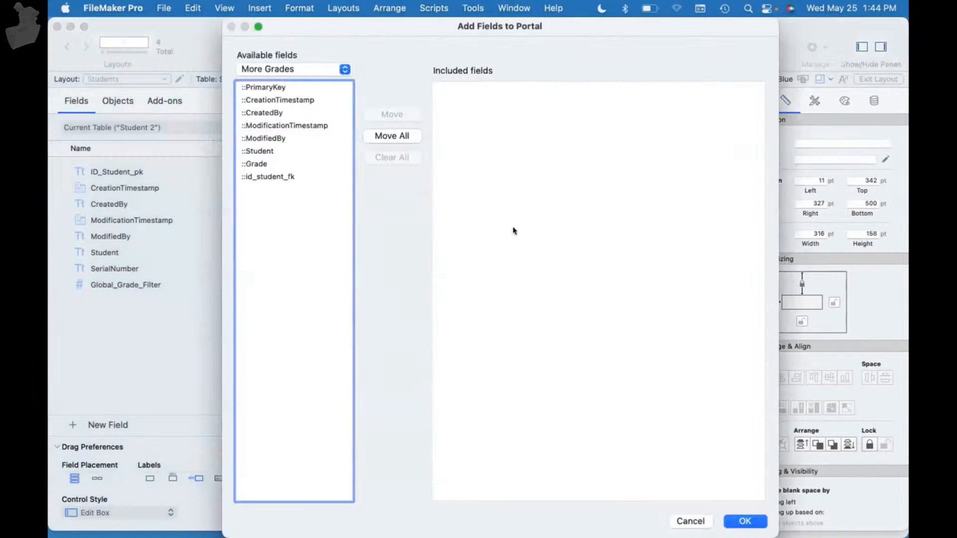
Step: Include the More Grades fields Student and Grade, in that order, in the portal and move it about 50 pt down
double_click(256, 164)
double_click(256, 151)
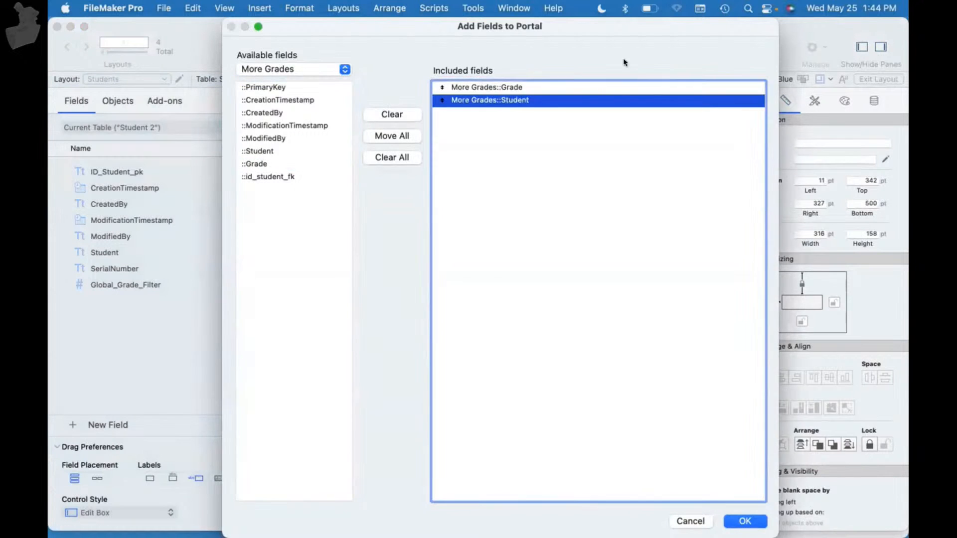
left_click(546, 86)
left_click_drag(442, 86, 441, 100)
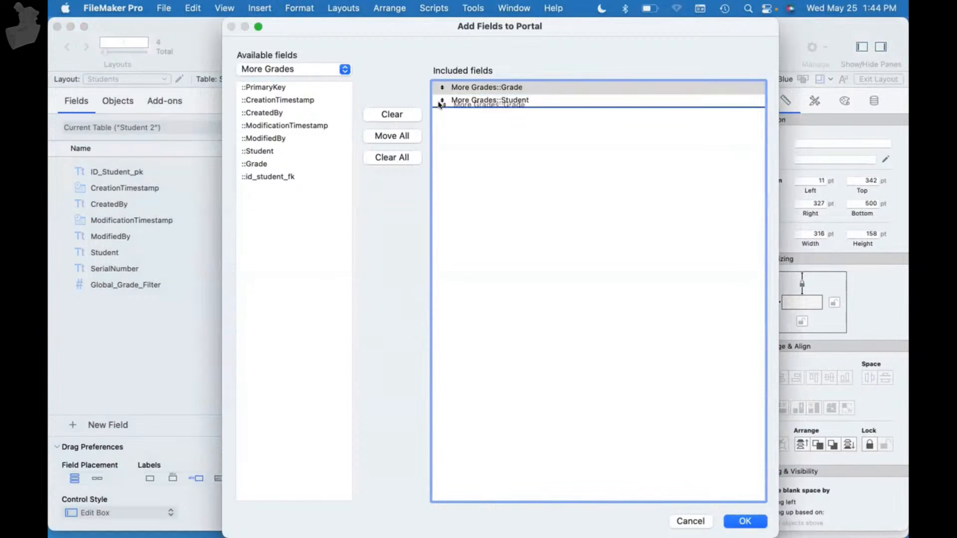
left_click(745, 520)
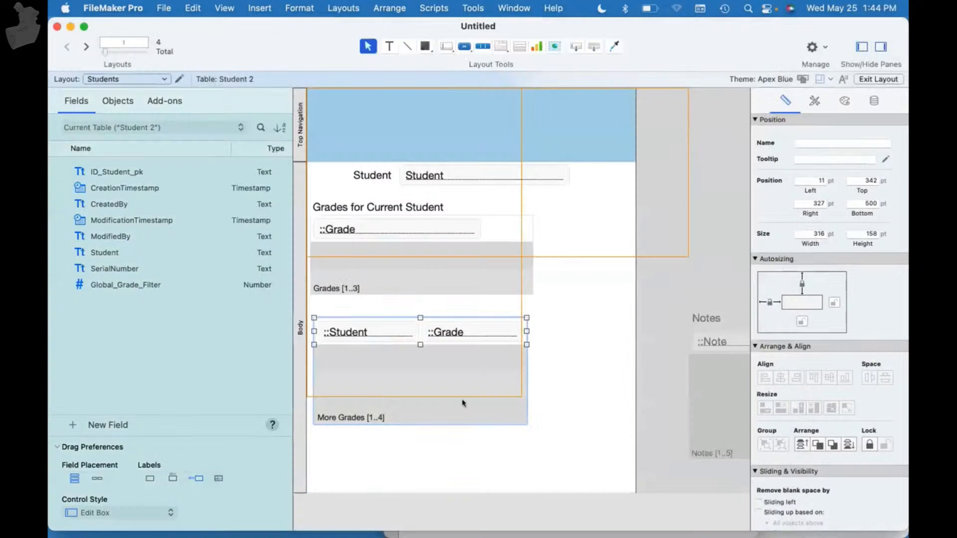
left_click_drag(416, 382, 410, 414)
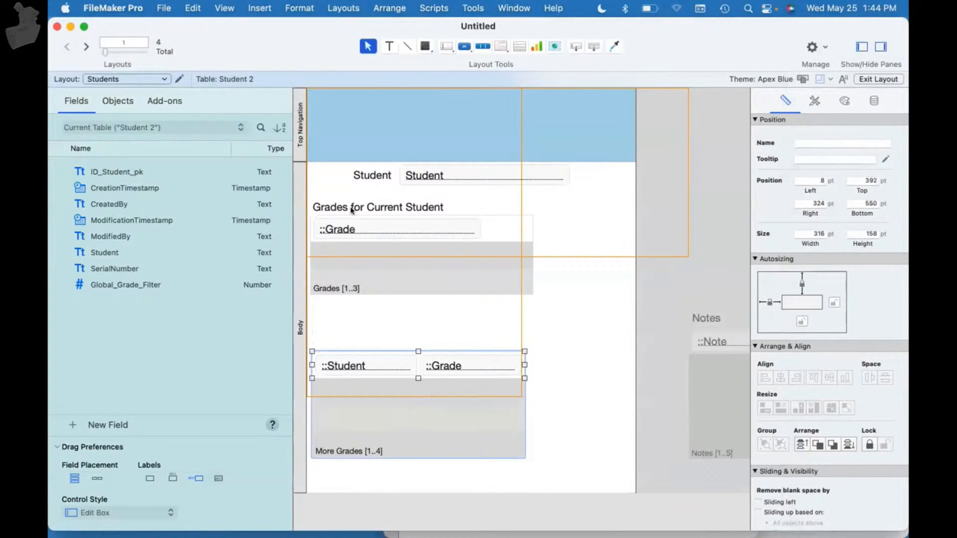
Step: Place the Global_Grade_Filter field without its label above the More Grades portal and widen it
left_click(576, 47)
mouse_move(316, 317)
left_mouse_down()
mouse_move(364, 324)
mouse_move(368, 338)
left_mouse_up()
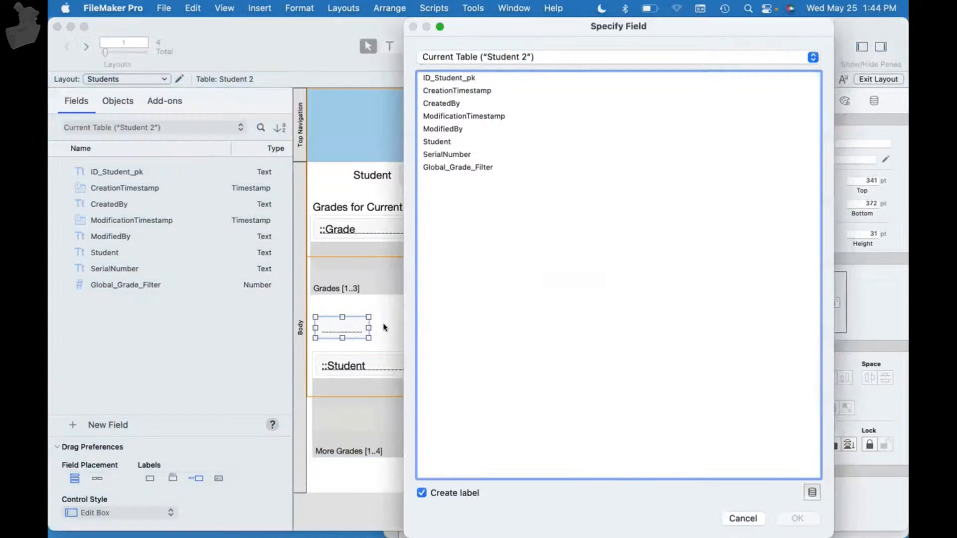
double_click(460, 167)
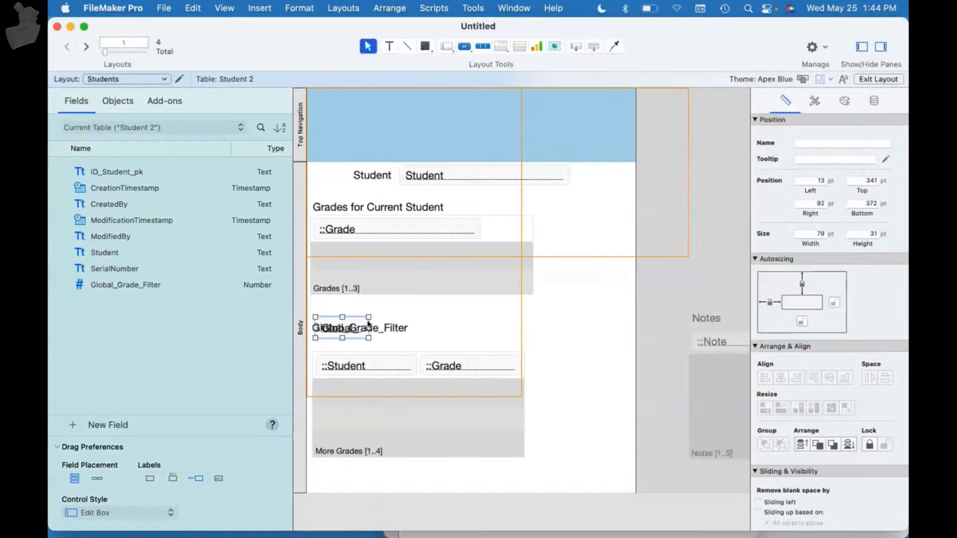
left_click(384, 331)
key("Delete")
left_click(355, 329)
left_click_drag(365, 324, 419, 325)
Step: Switch the Students layout to Browse mode and activate the empty grade filter field above the lower portal
key("super+b")
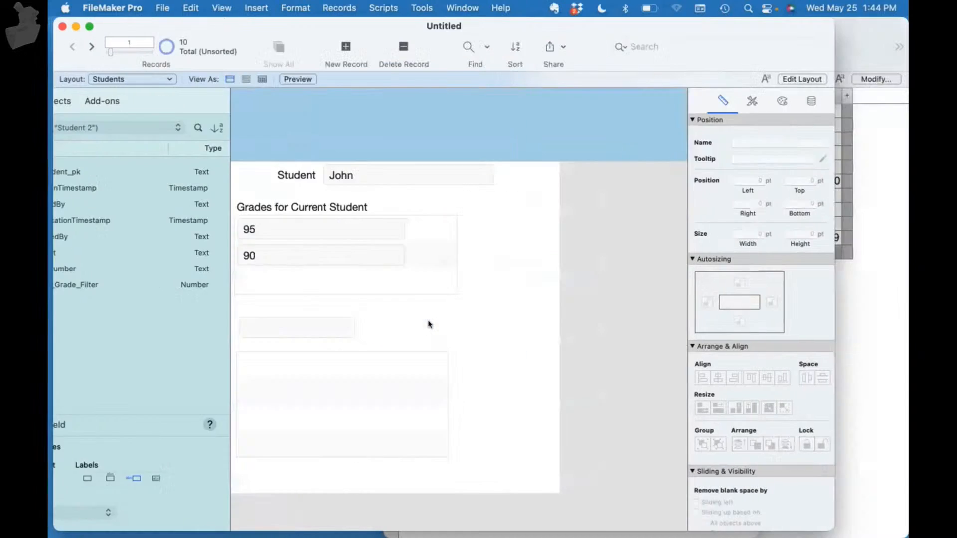
left_click_drag(268, 27, 376, 8)
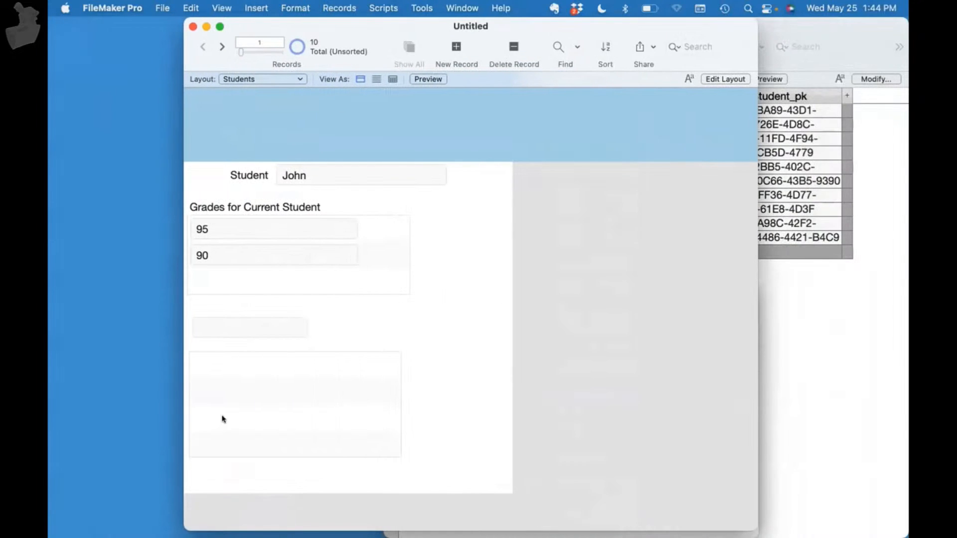
left_click(201, 333)
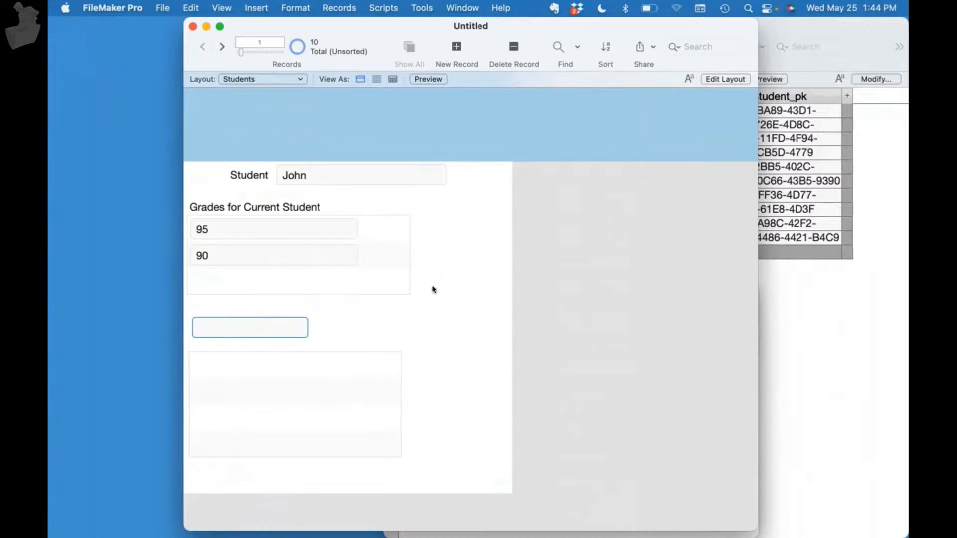
Step: Collapse the More Grades and Student 2 table occurrences to their match fields in the relationships graph and save
key("super+shift+d")
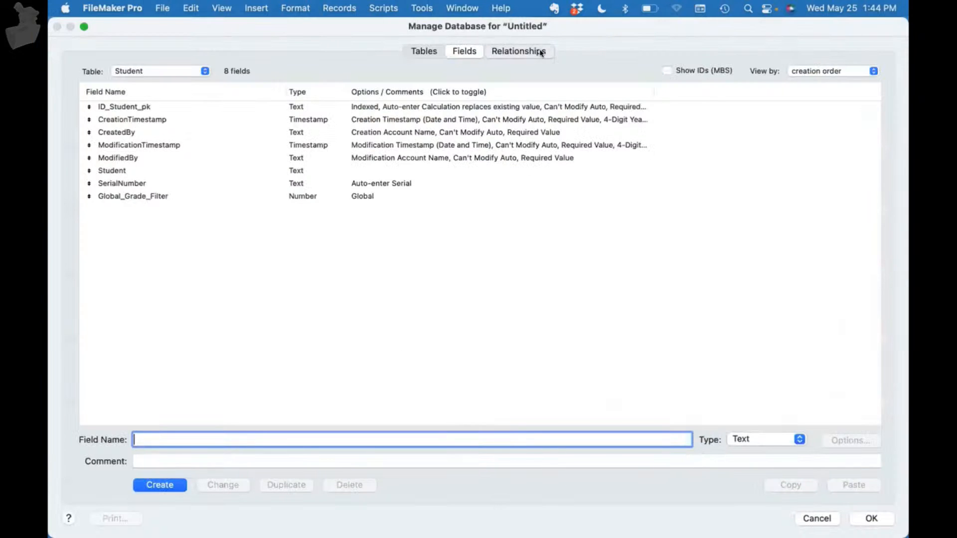
left_click(540, 53)
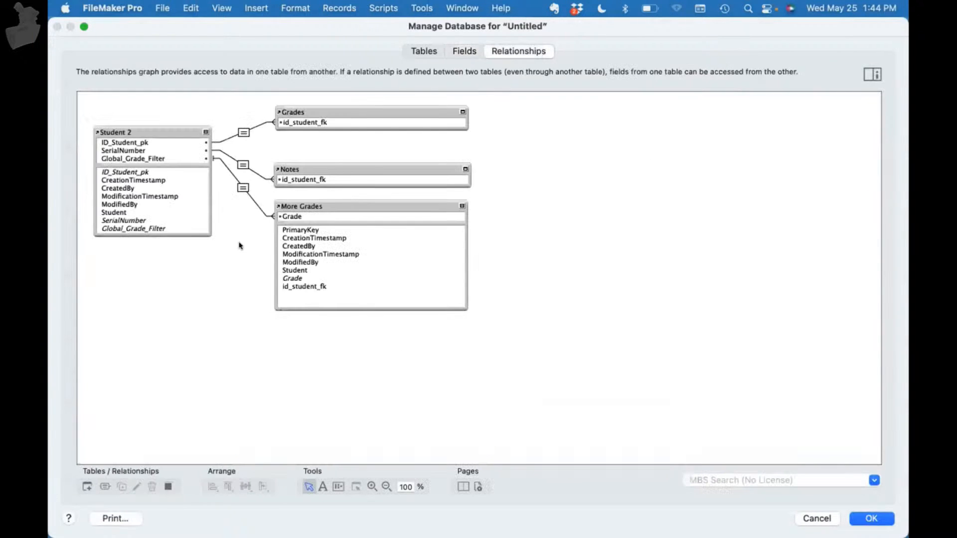
left_click(461, 207)
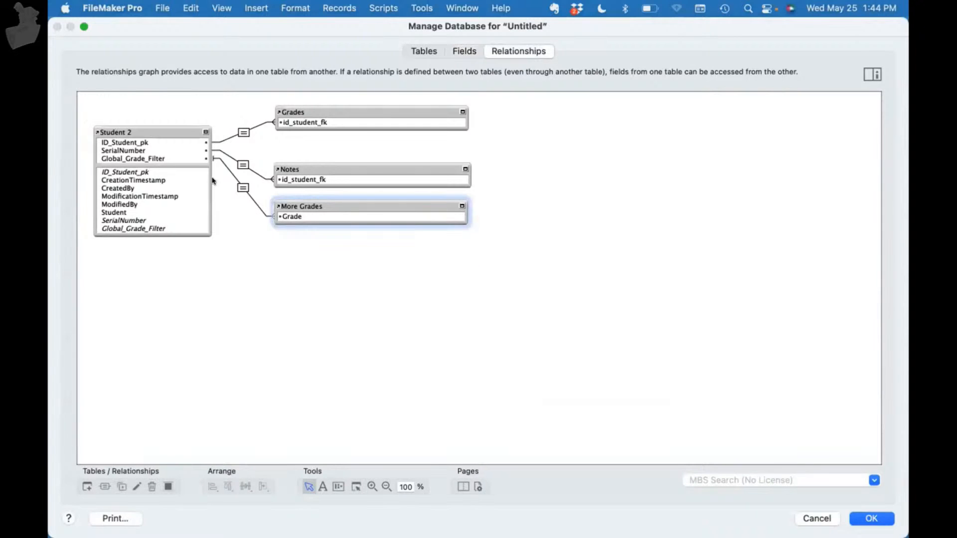
left_click(206, 130)
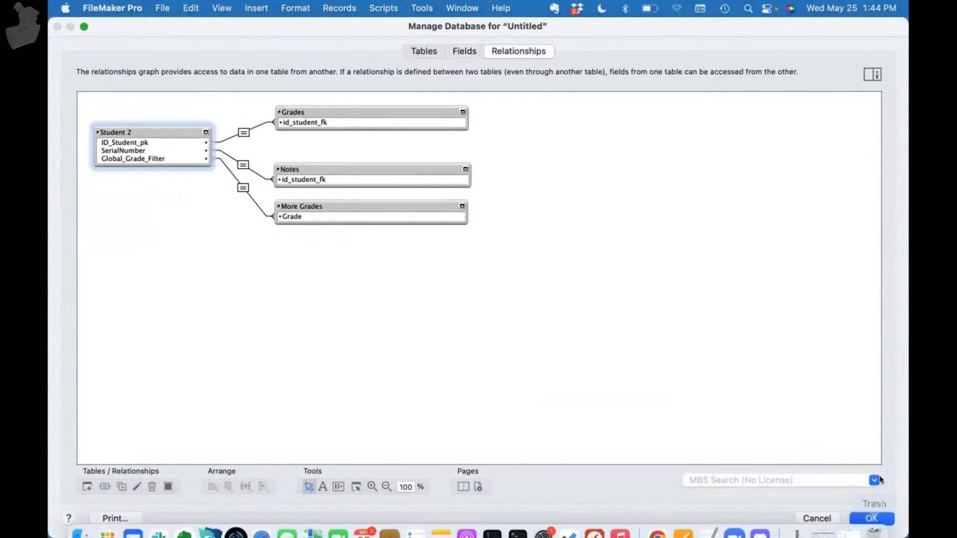
left_click(870, 518)
Step: Test the global grade filter with the value 95, followed by 90, committing each entry
left_click(236, 328)
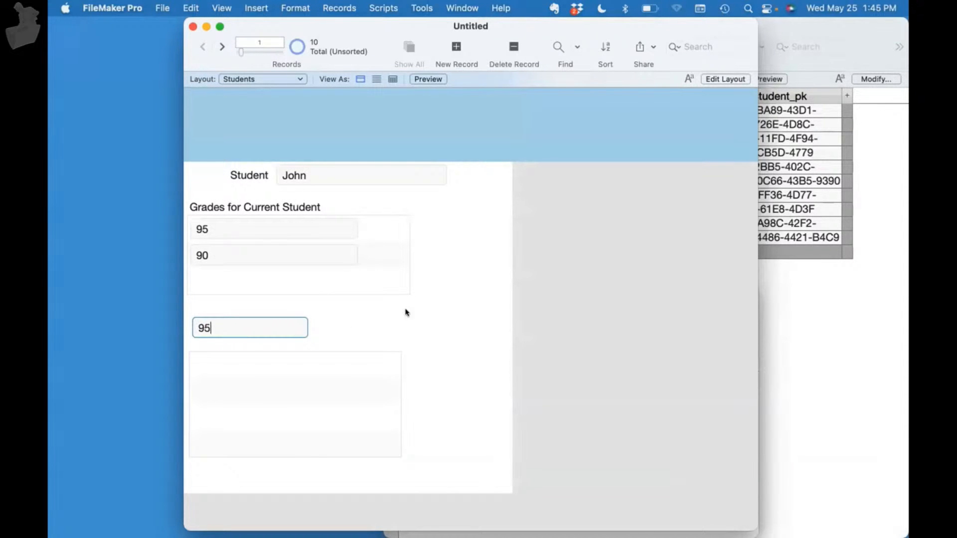
type("95")
left_click(471, 313)
triple_click(256, 327)
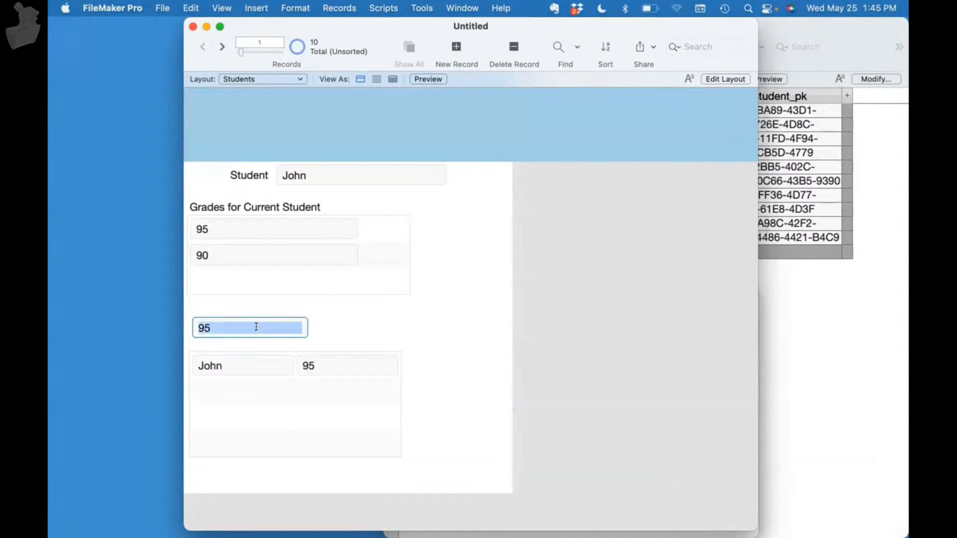
type("90")
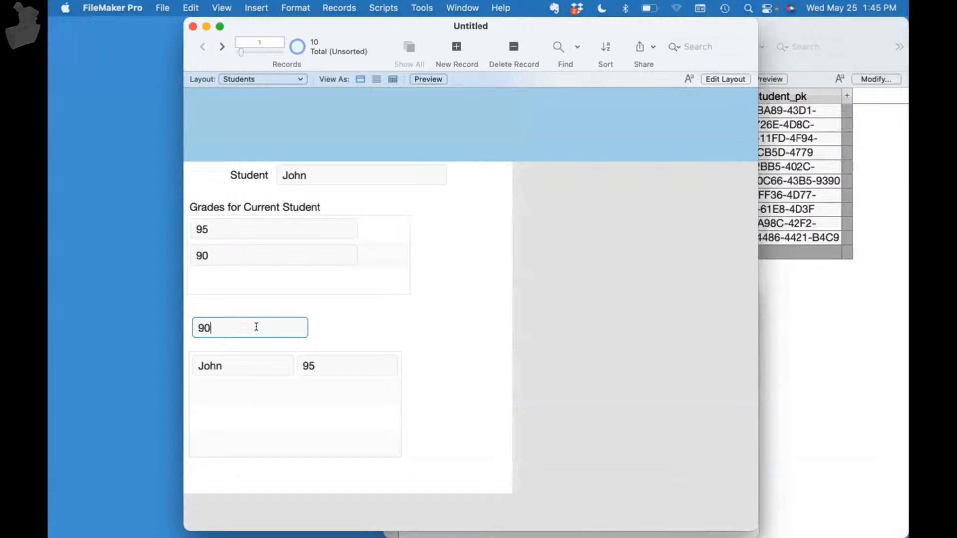
left_click(442, 339)
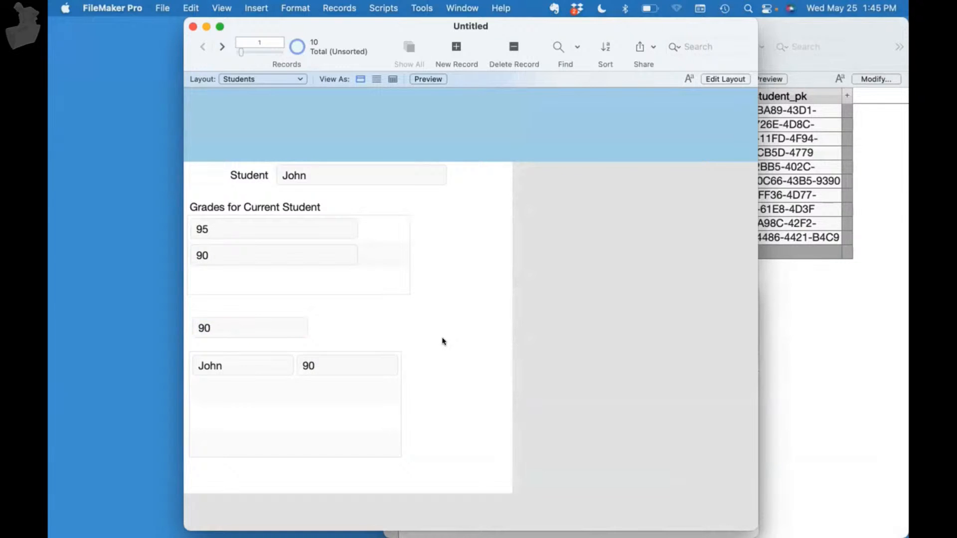
Step: Arrange the Students window beside the two table windows and set the grade in the More Grades portal row to 96
double_click(528, 26)
left_click_drag(429, 25, 302, 24)
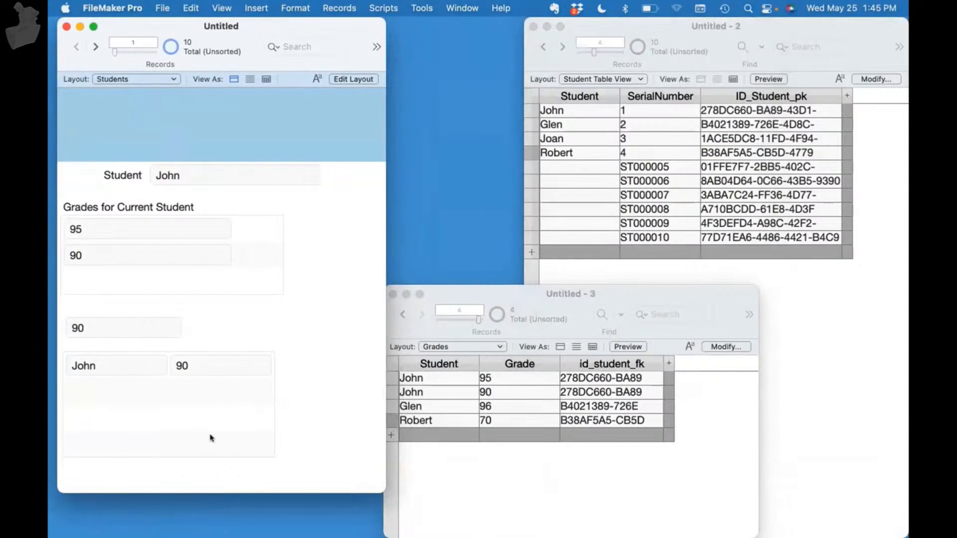
left_click(206, 365)
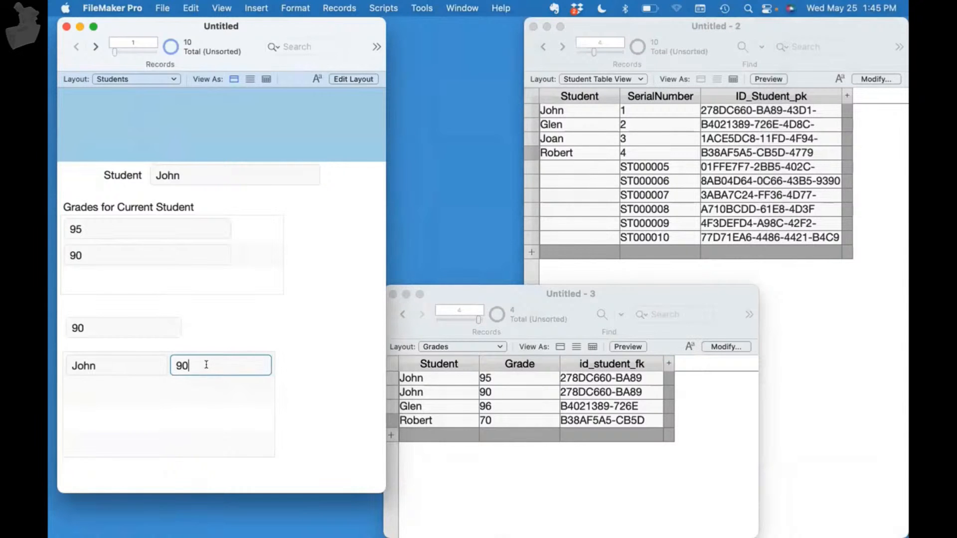
type("6")
left_click(323, 366)
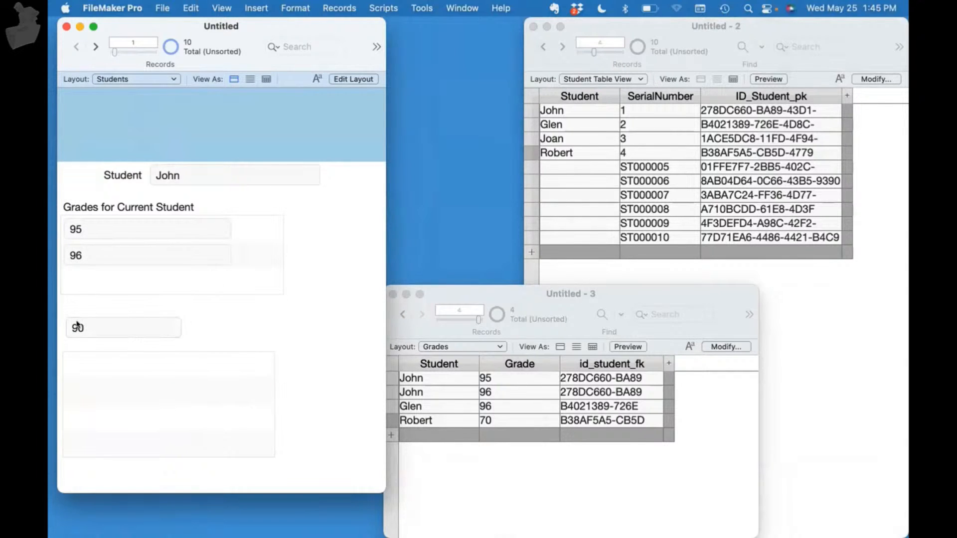
Step: Set the global grade filter to 96 and commit the entry
left_click(108, 321)
type("96")
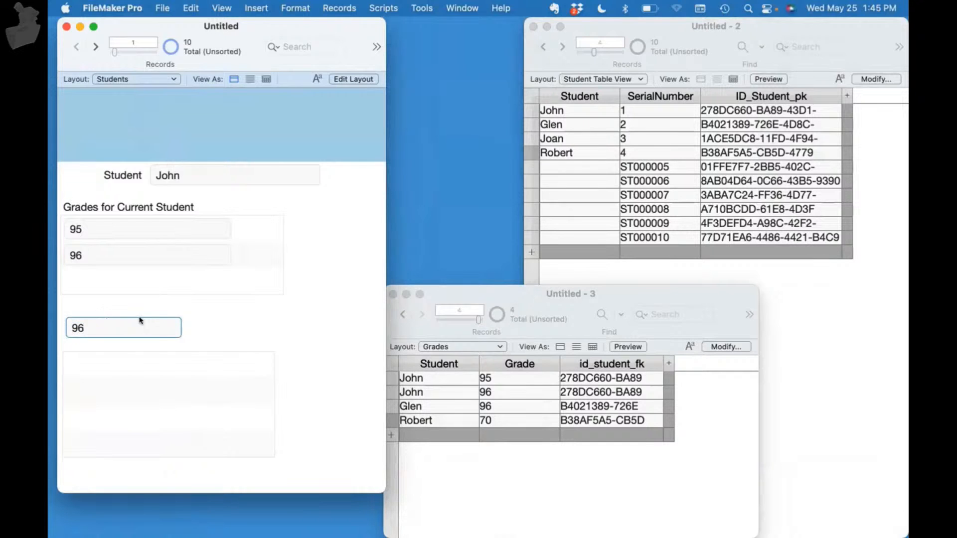
left_click(257, 322)
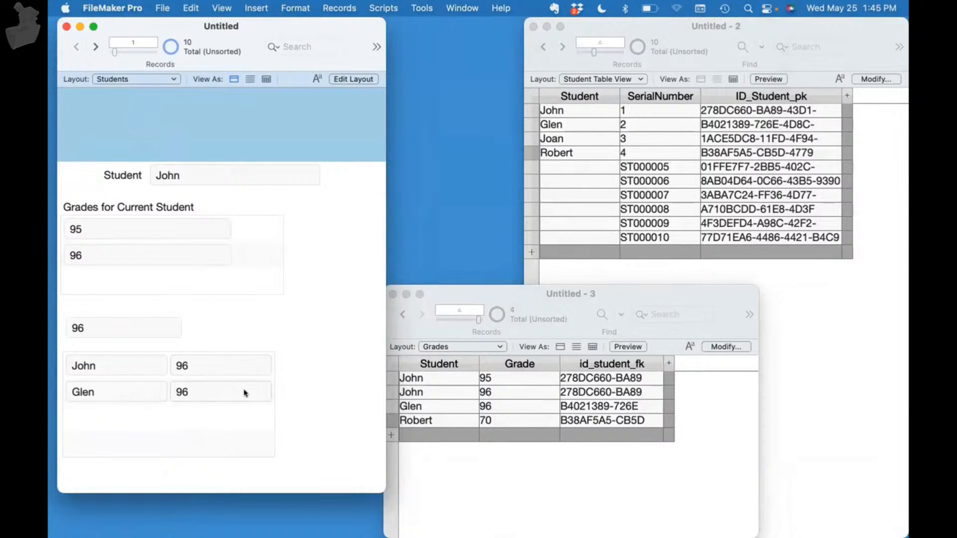
Step: Change the relationship between Student 2 and More Grades to Global_Grade_Filter < Grade and save the database changes
key("super+shift+d")
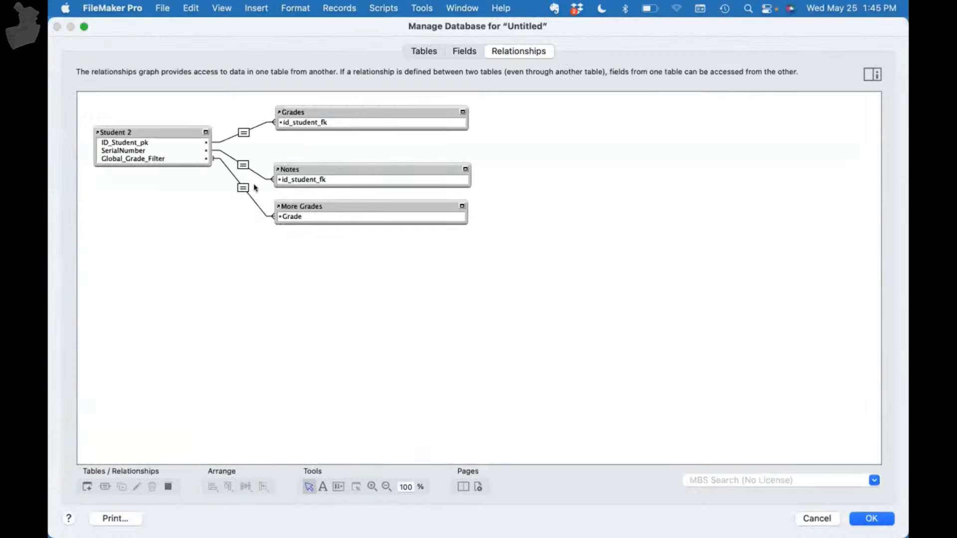
double_click(237, 188)
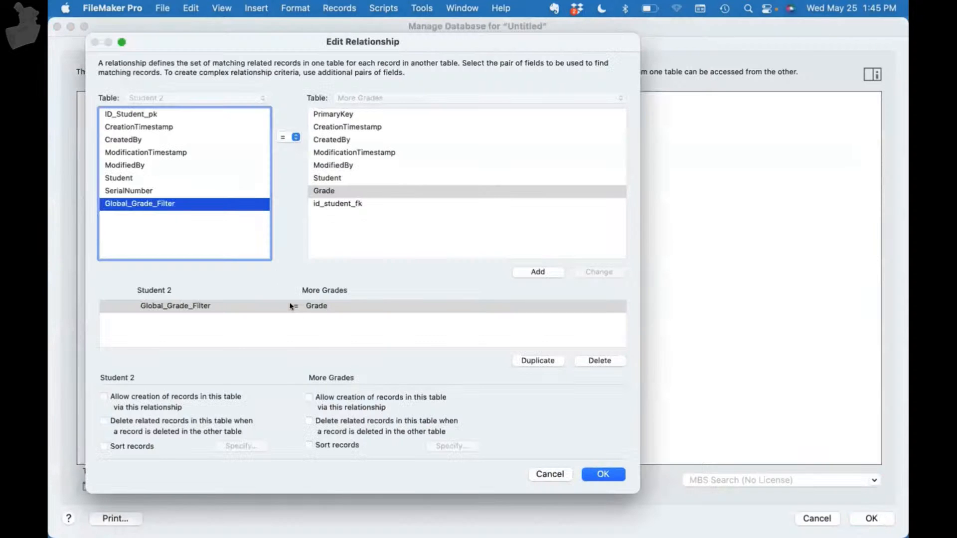
left_click(299, 306)
left_click(287, 137)
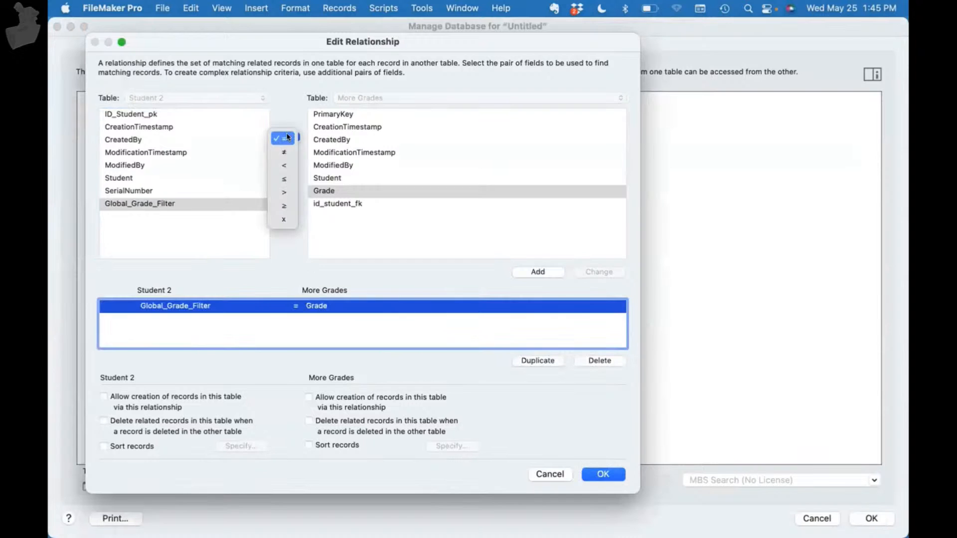
left_click(287, 165)
left_click(591, 273)
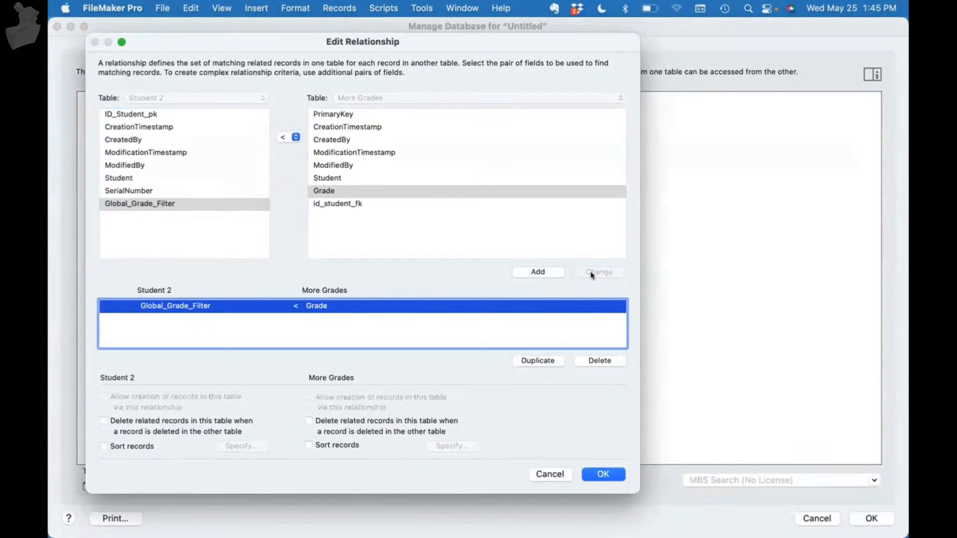
left_click(603, 474)
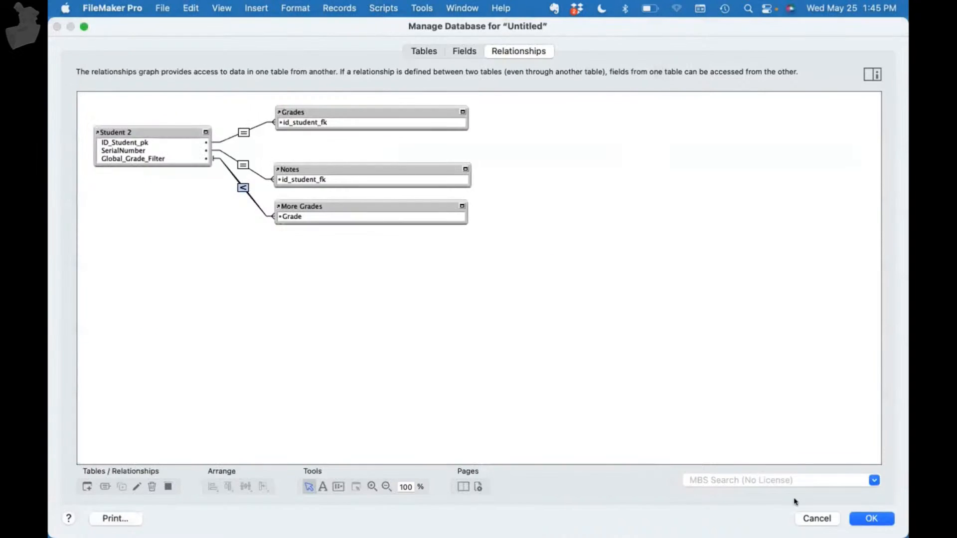
left_click(870, 519)
Step: Set the global grade filter to 50 and commit the entry
left_click(141, 321)
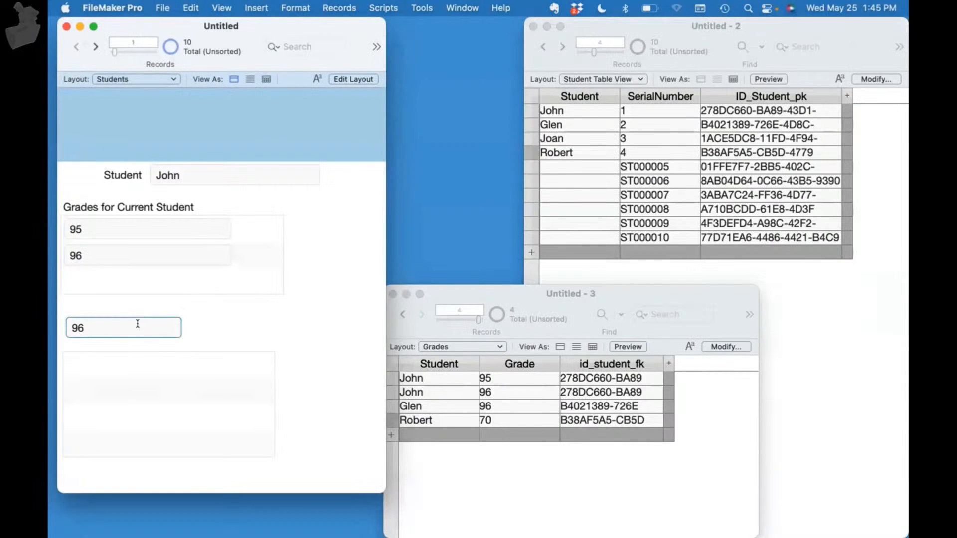
triple_click(138, 324)
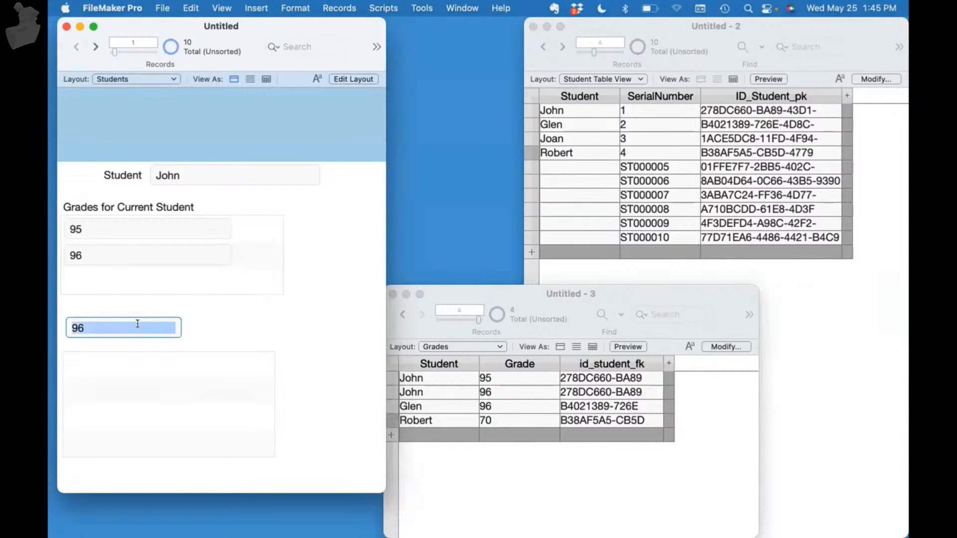
type("50")
left_click(287, 309)
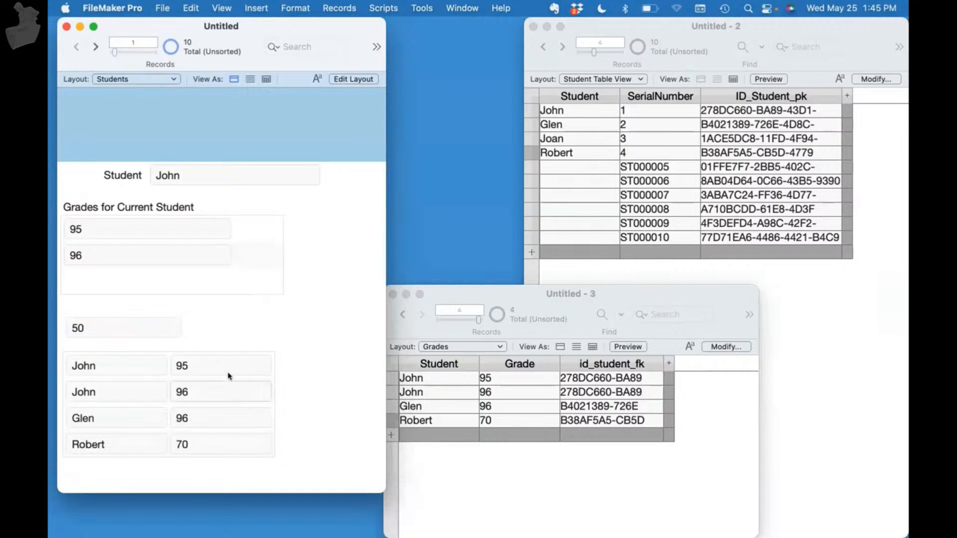
Step: Set the global grade filter to 95 and commit the entry
triple_click(130, 324)
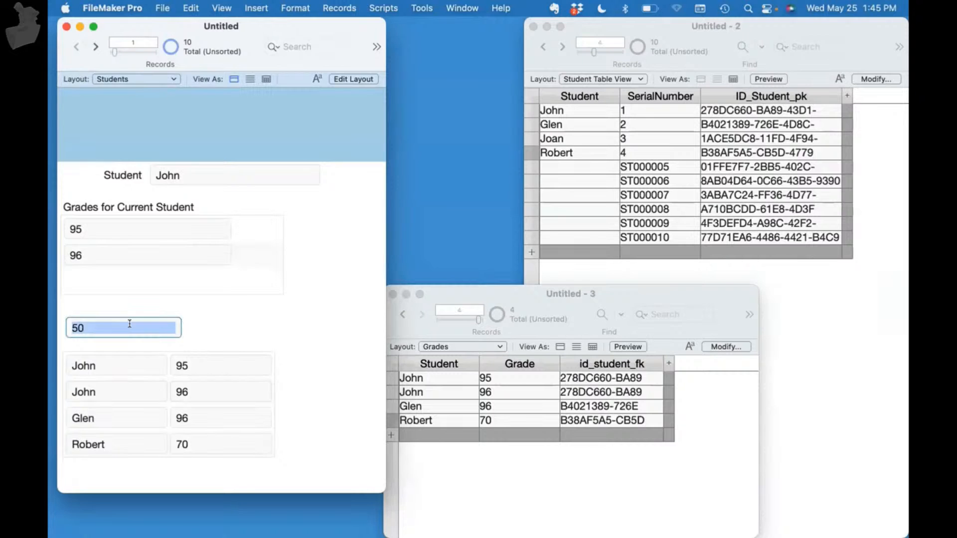
type("95")
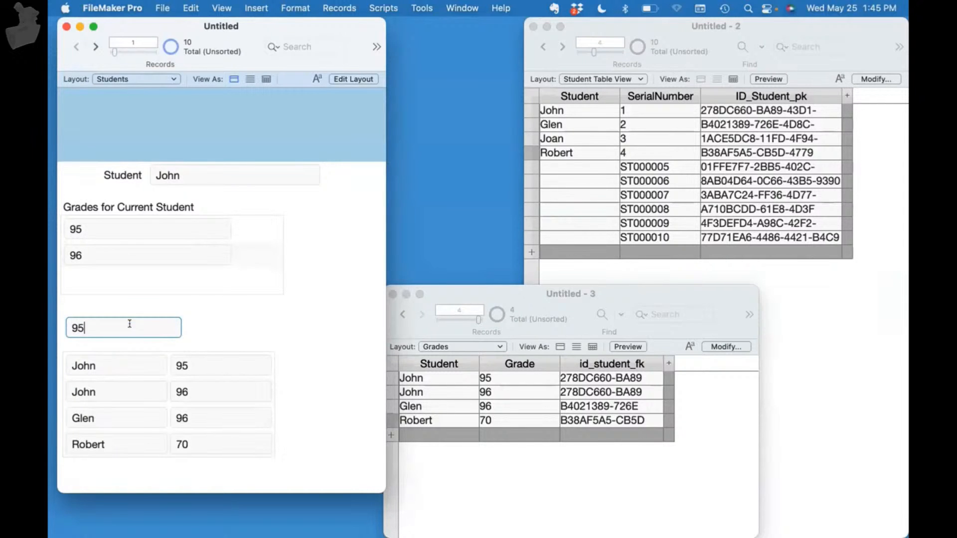
left_click(192, 327)
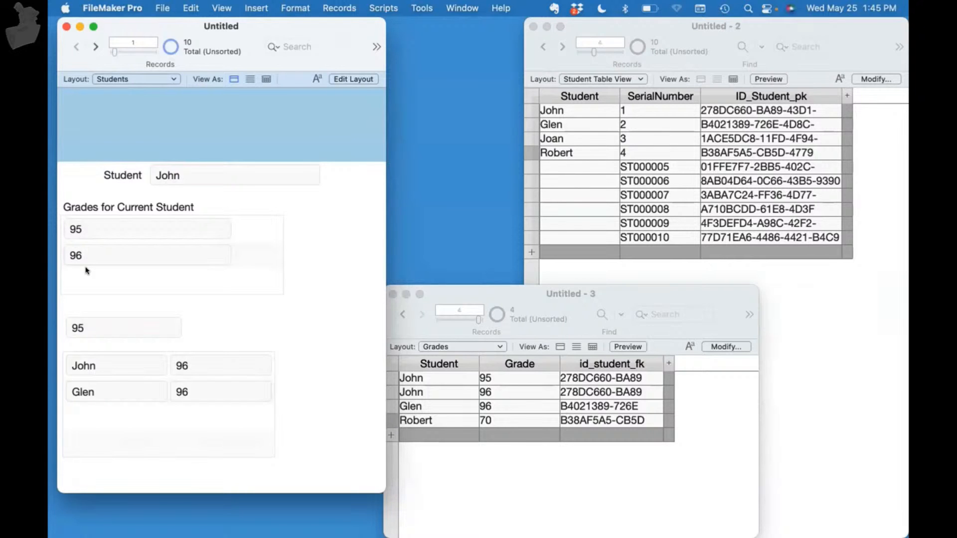
Step: Extend the global grade filter value to 95.6 and commit the entry
left_click(97, 326)
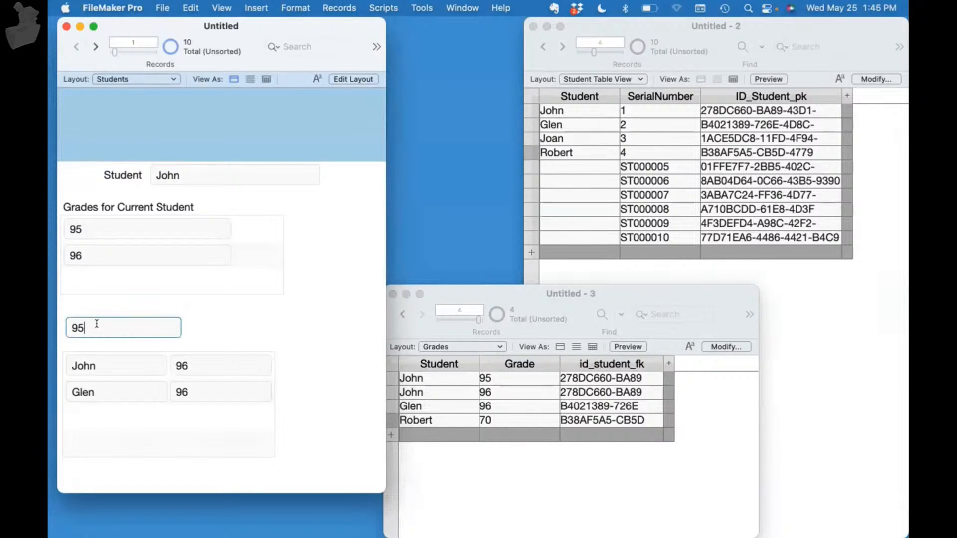
type(".6")
left_click(237, 324)
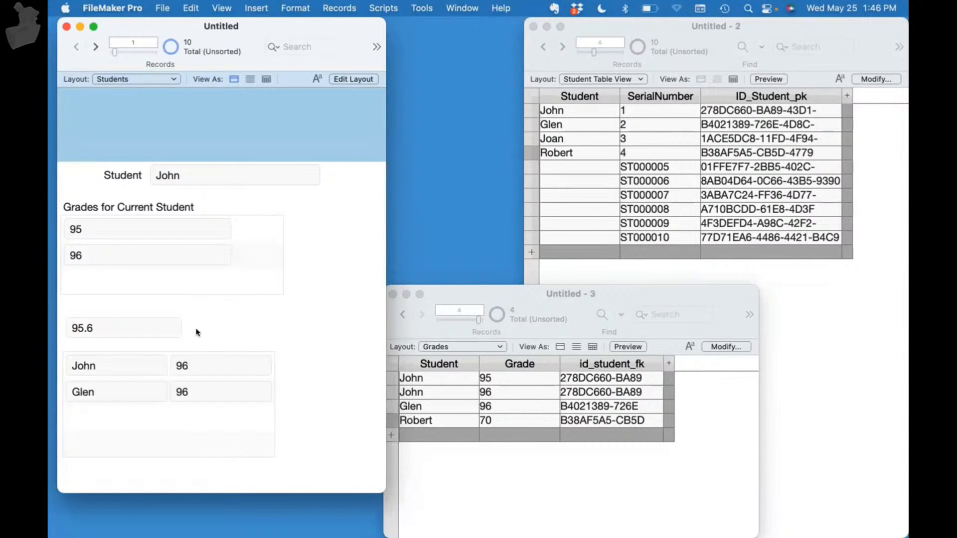
Step: Set the global grade filter to 70 and commit the entry
triple_click(149, 321)
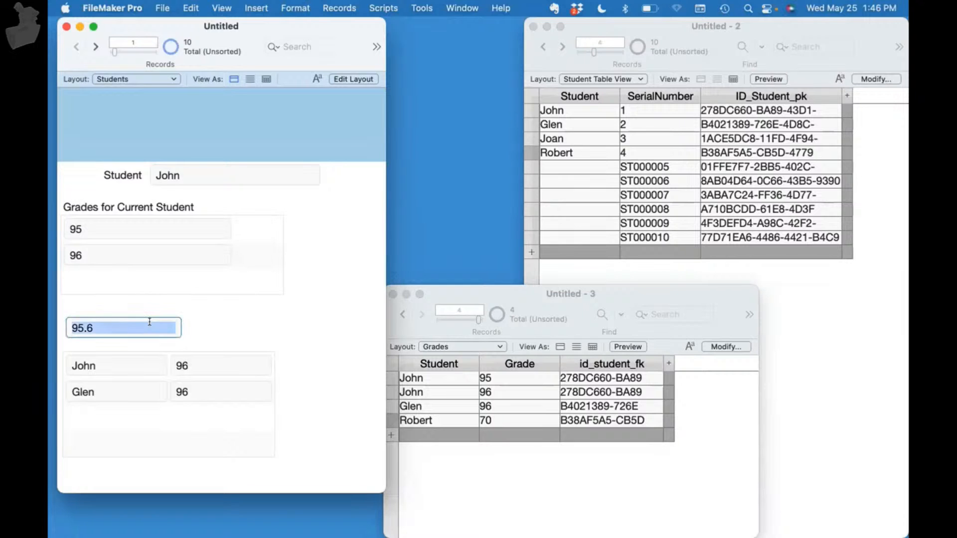
type("70")
left_click(342, 329)
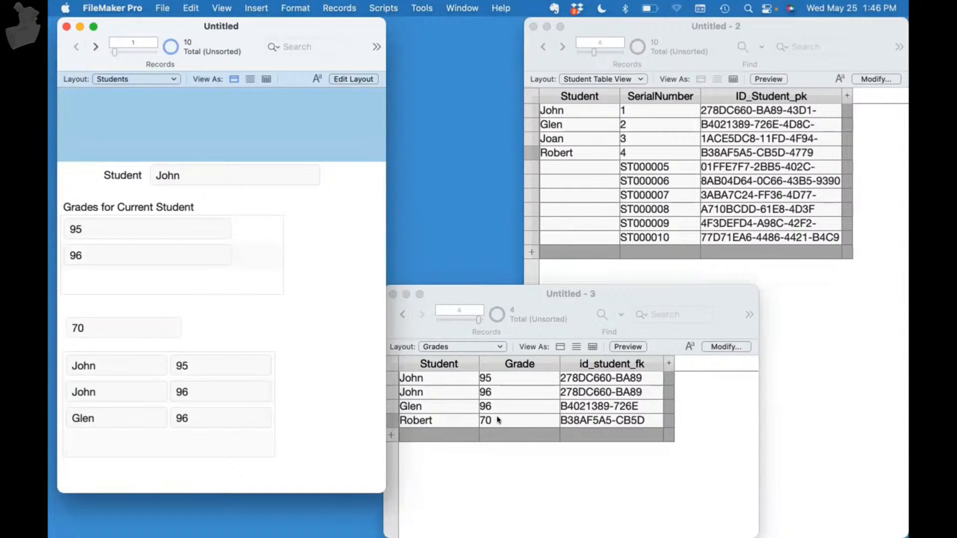
Step: Change the relationship between Student 2 and More Grades to Global_Grade_Filter ≤ Grade and save the database changes
key("super+shift+d")
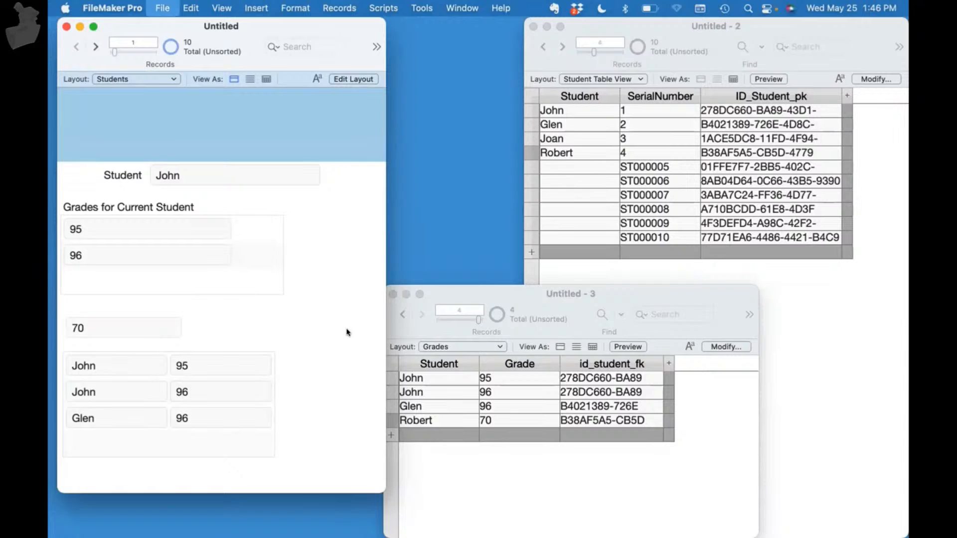
double_click(243, 187)
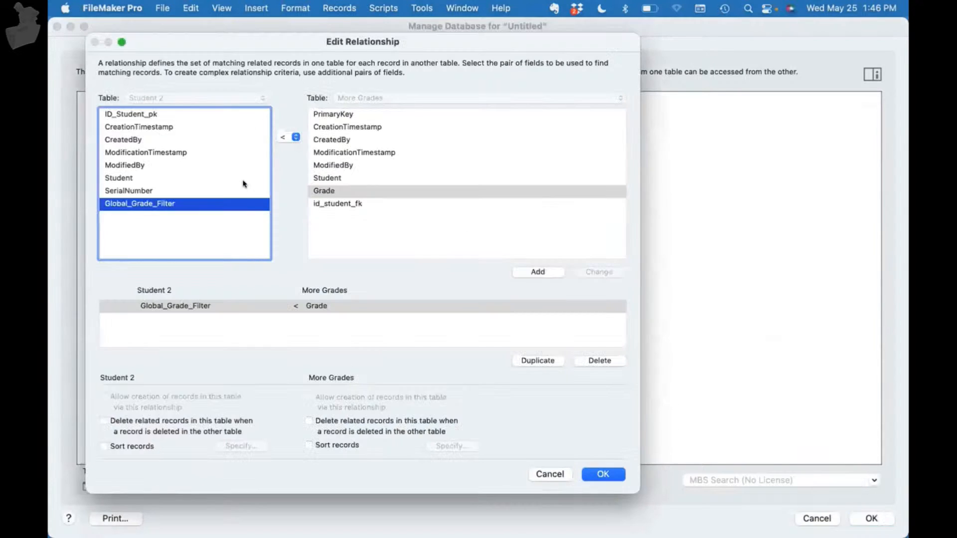
left_click(294, 138)
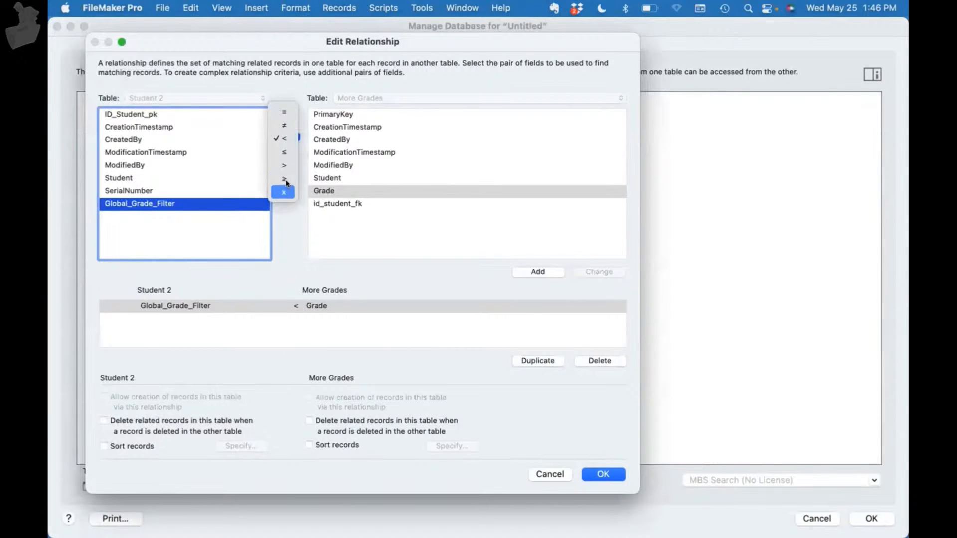
left_click(284, 152)
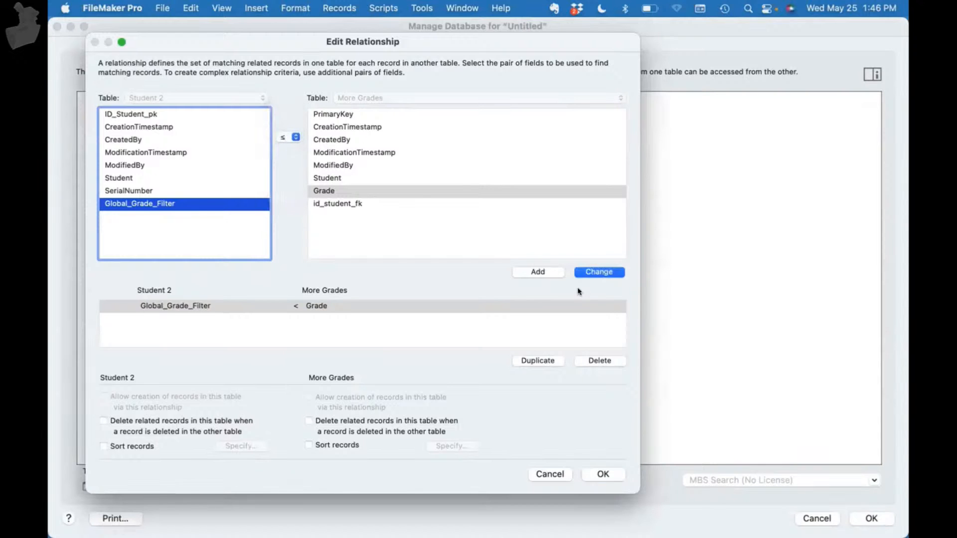
left_click(598, 271)
left_click(614, 476)
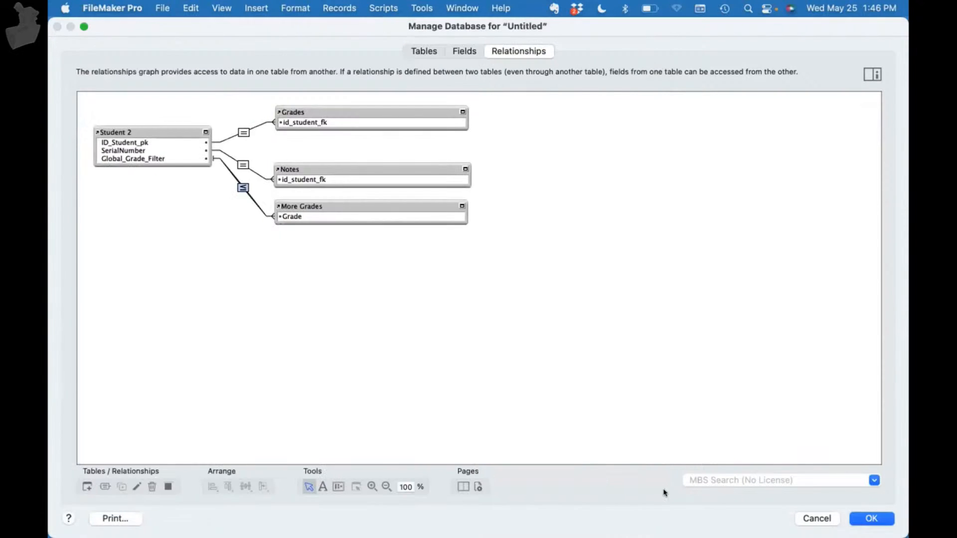
left_click(852, 518)
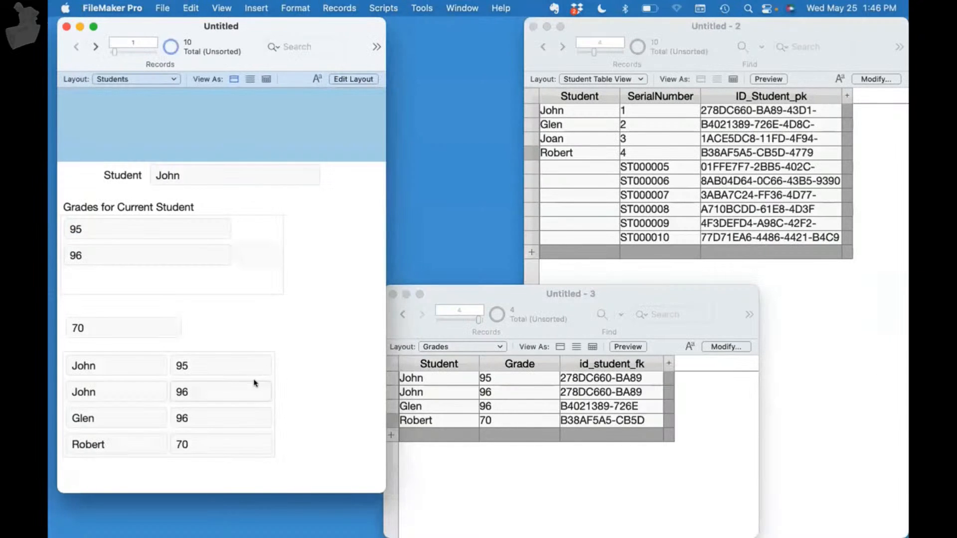
Step: Set the global grade filter to 71 and commit the entry
left_click(115, 333)
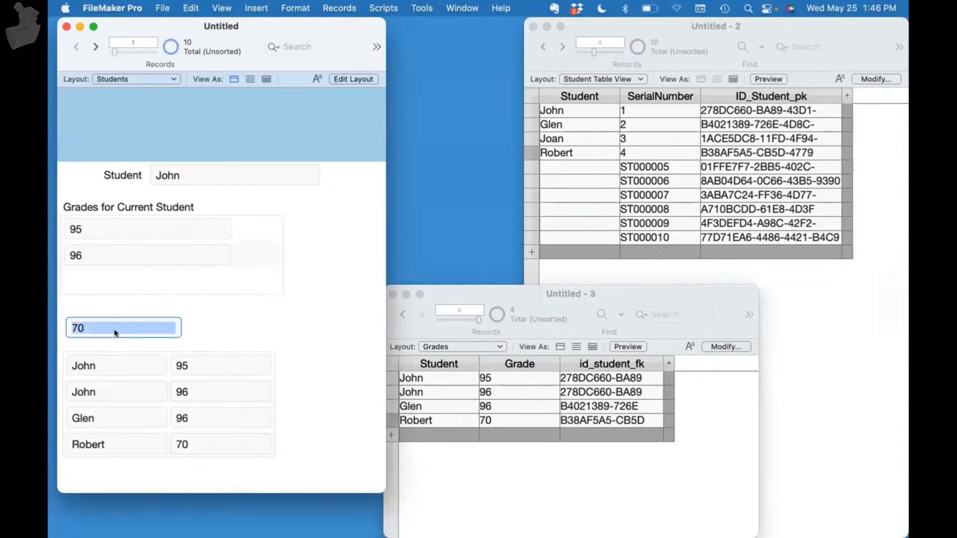
type("71")
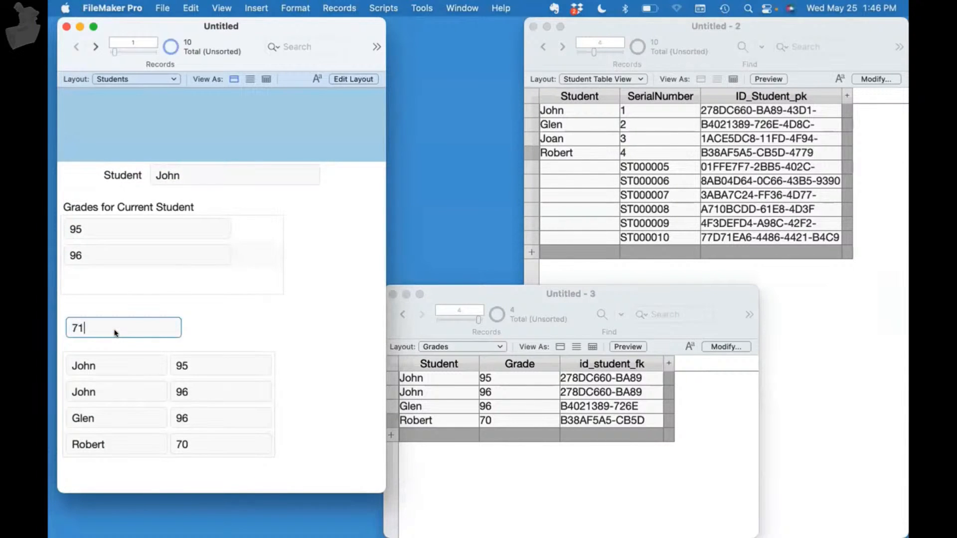
left_click(246, 328)
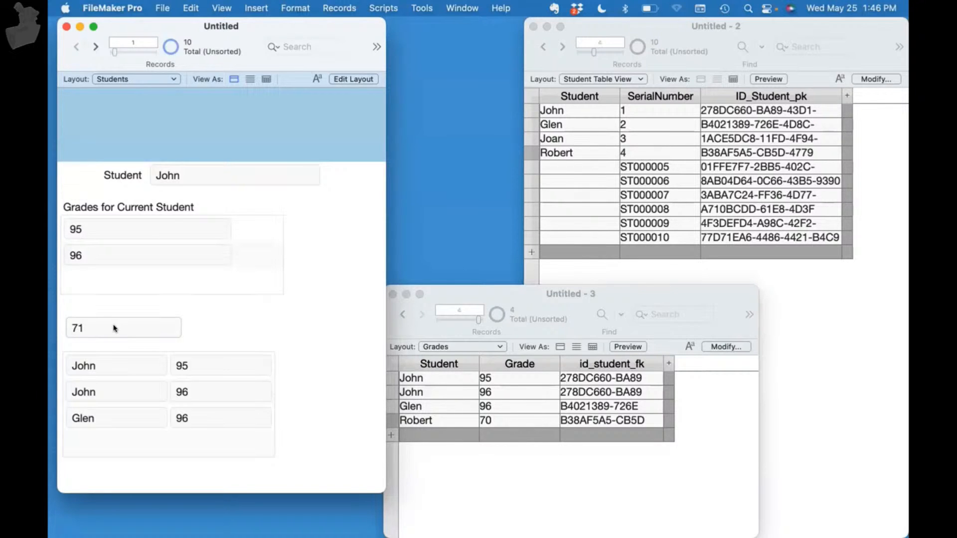
Step: Change the relationship between Student 2 and More Grades to Global_Grade_Filter ≥ Grade and save the database changes
key("super+shift+d")
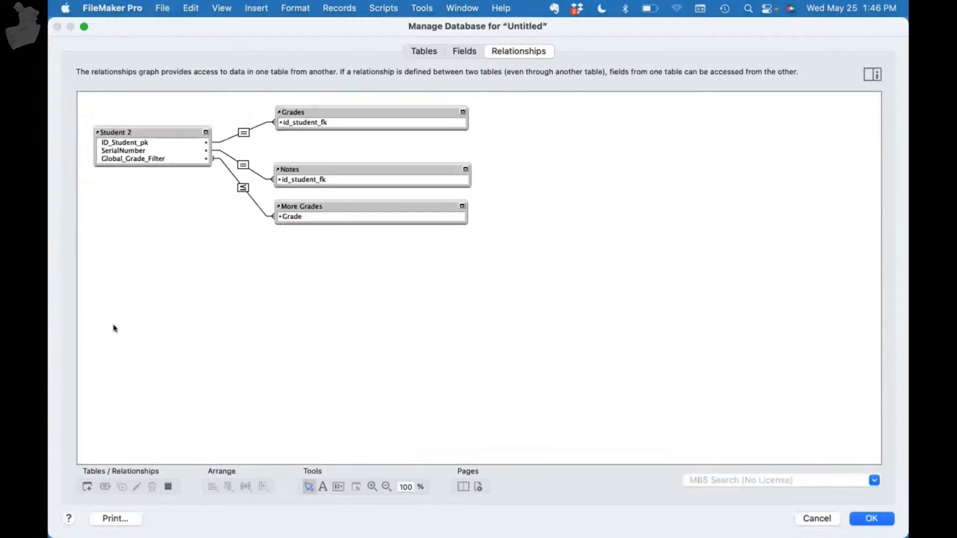
double_click(237, 188)
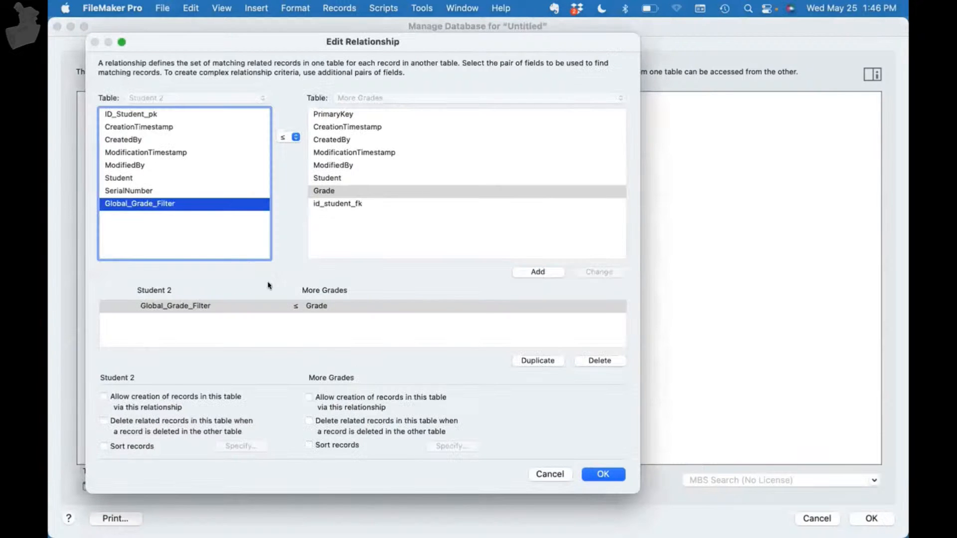
left_click(294, 137)
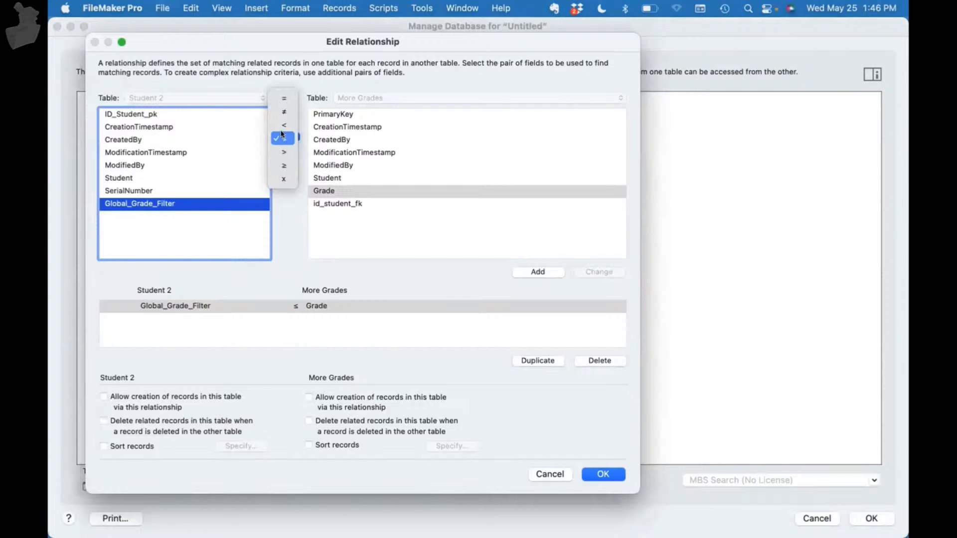
left_click(284, 165)
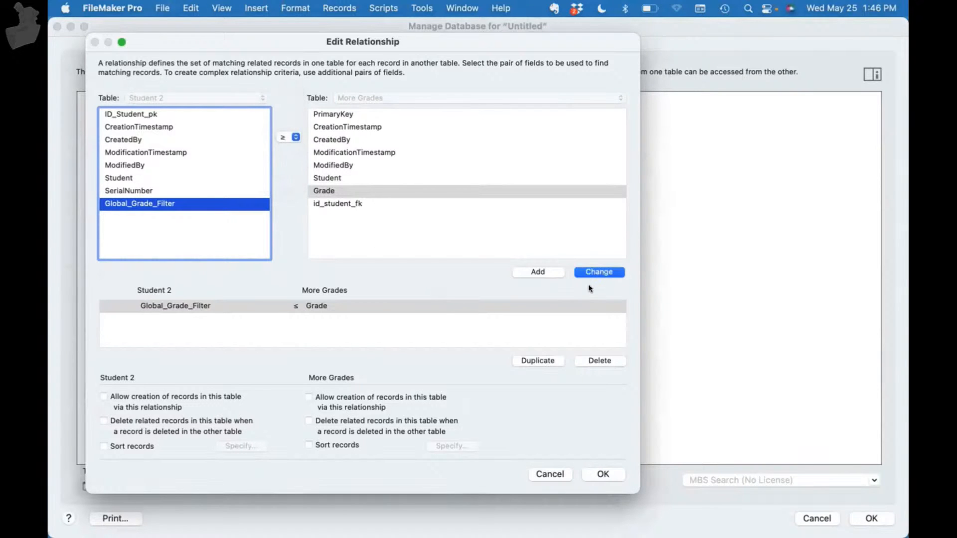
left_click(609, 273)
left_click(601, 472)
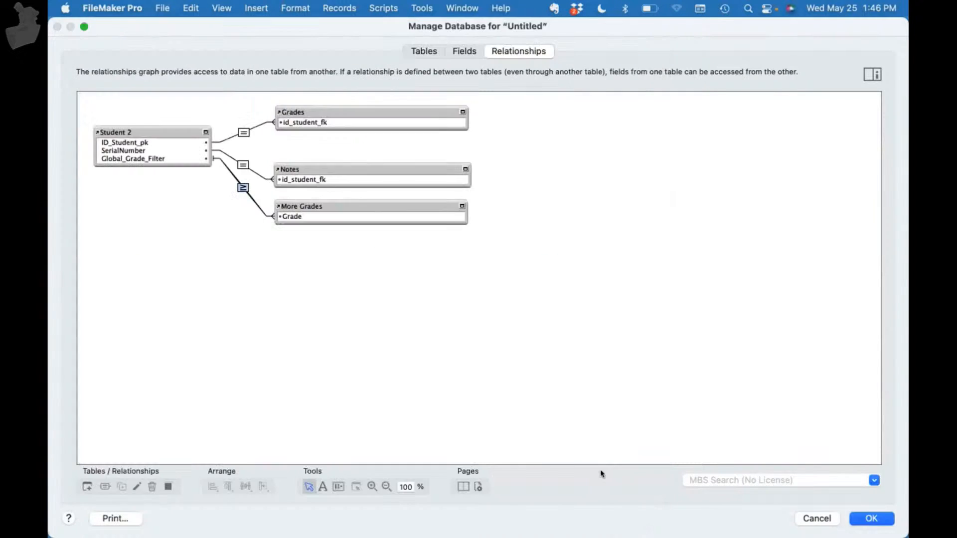
left_click(867, 518)
Step: Clear the global grade filter and commit the empty field
left_click(109, 320)
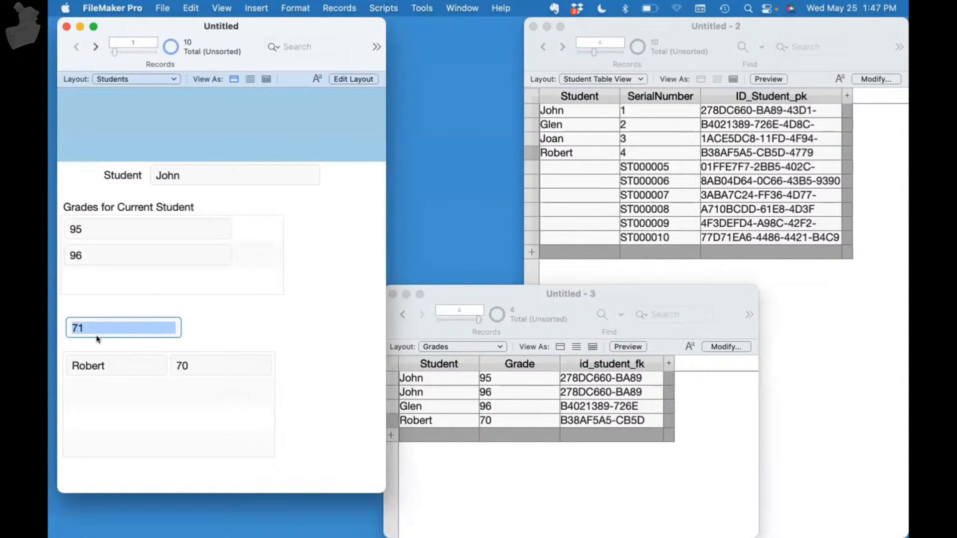
left_click(191, 334)
left_click(147, 327)
key("BackSpace")
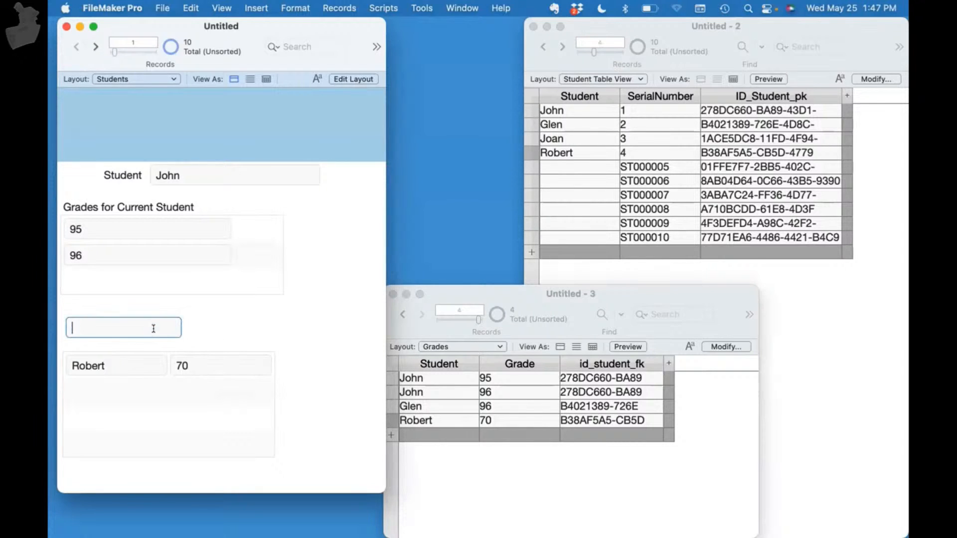
left_click(281, 343)
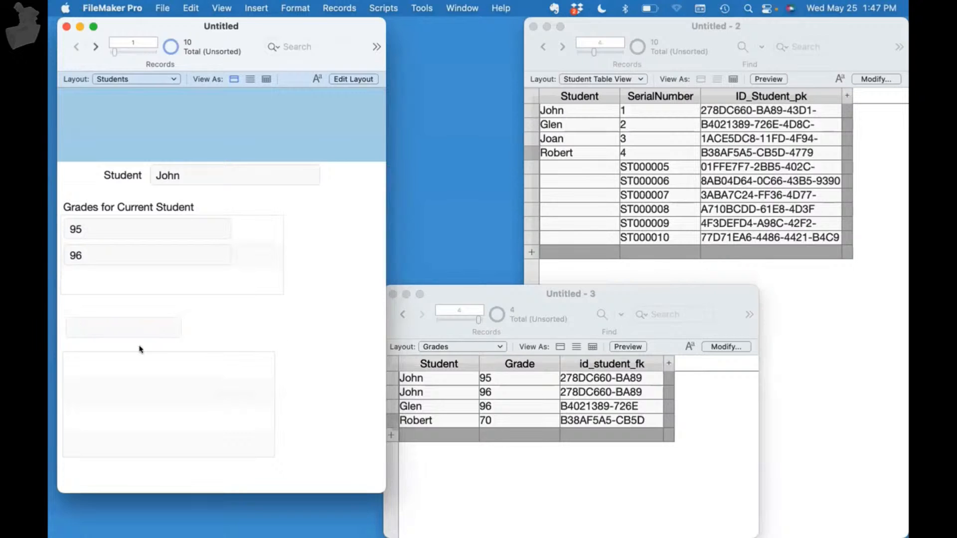
Step: Set the empty global grade filter to 90 and commit the entry
left_click(129, 331)
type("90")
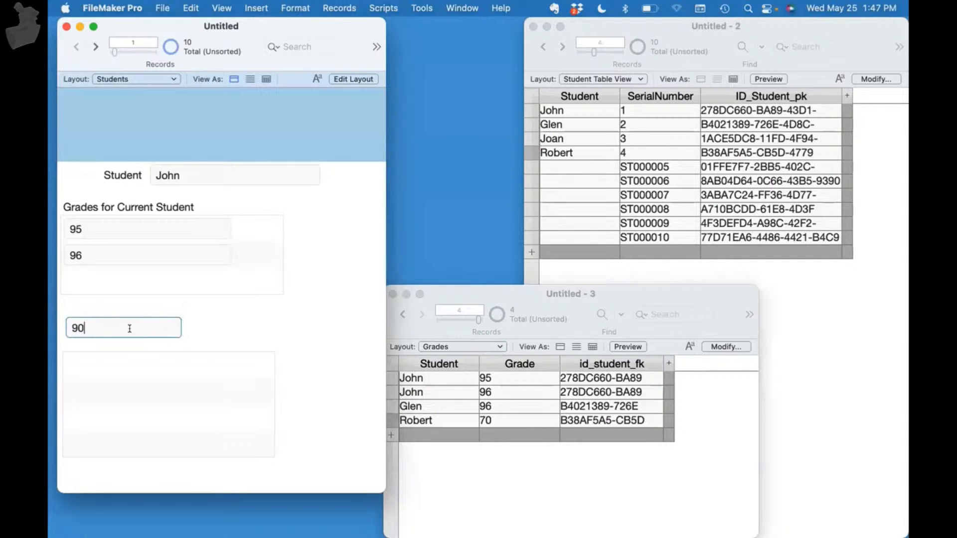
left_click(243, 313)
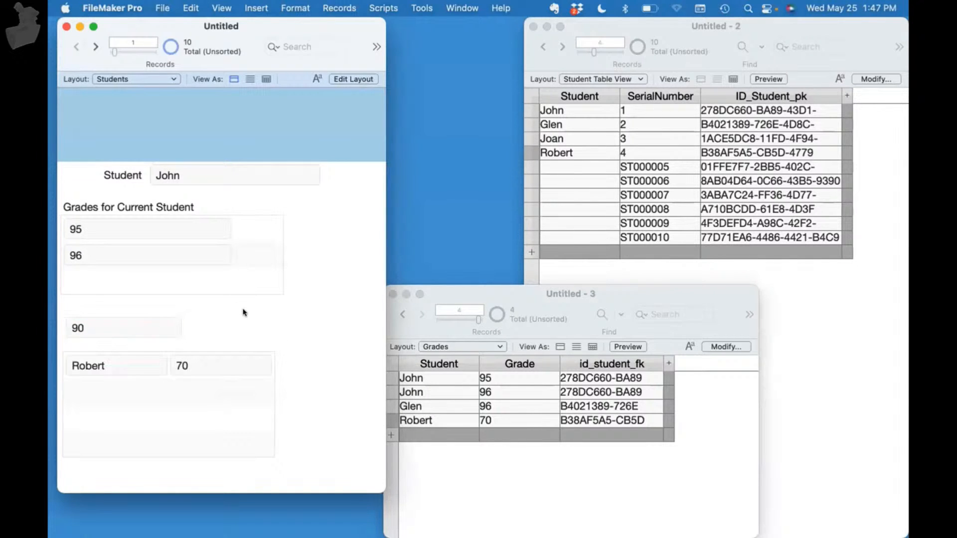
Step: Set the global grade filter to 100 and commit the entry
left_click(116, 320)
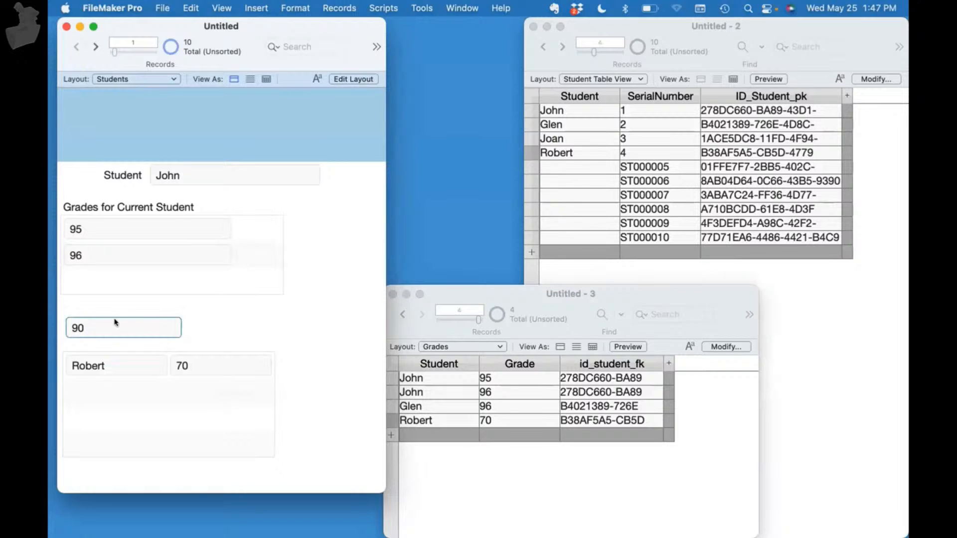
key("super+a")
type("100")
left_click(240, 330)
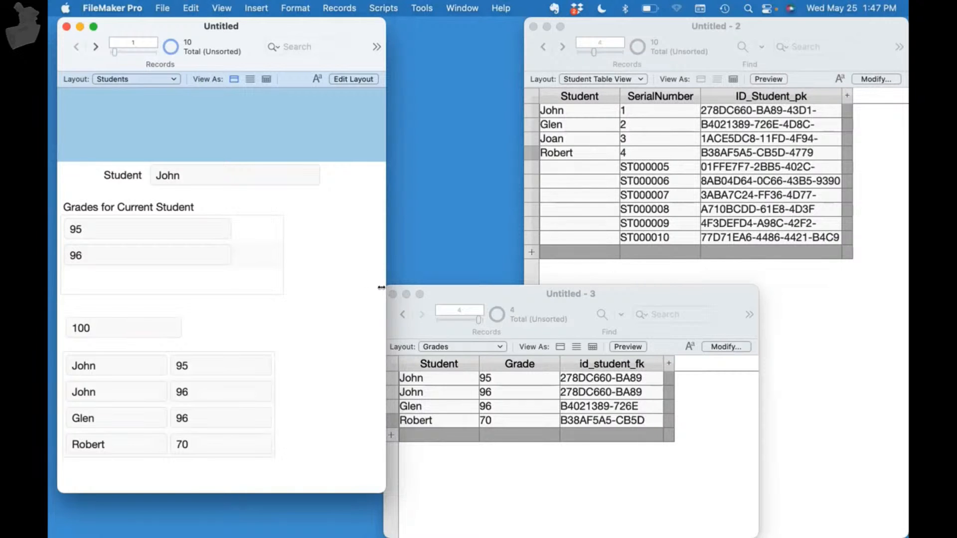
Step: Narrow the Students window slightly, change the Student 2 to More Grades relationship to Global_Grade_Filter x Grade, and save the database changes
left_click_drag(385, 288, 353, 308)
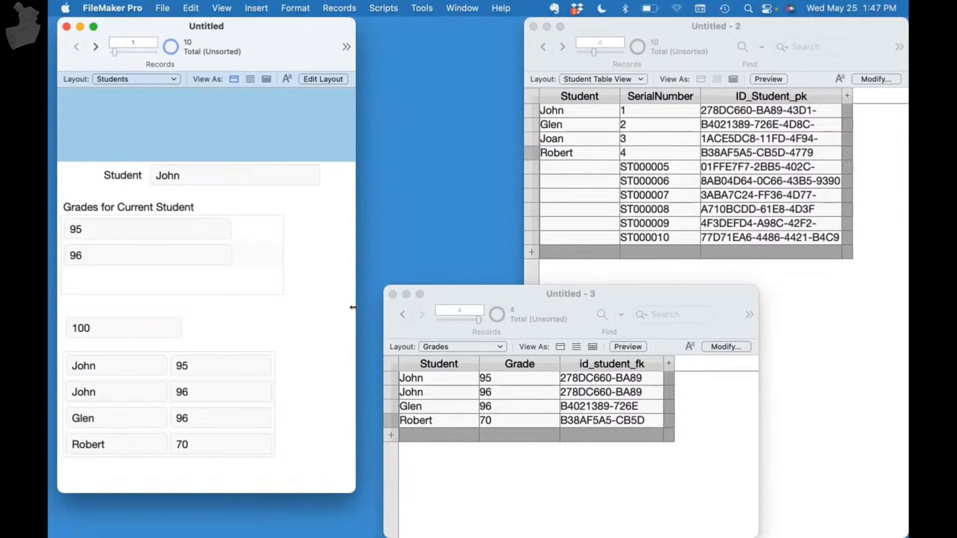
key("super+shift+d")
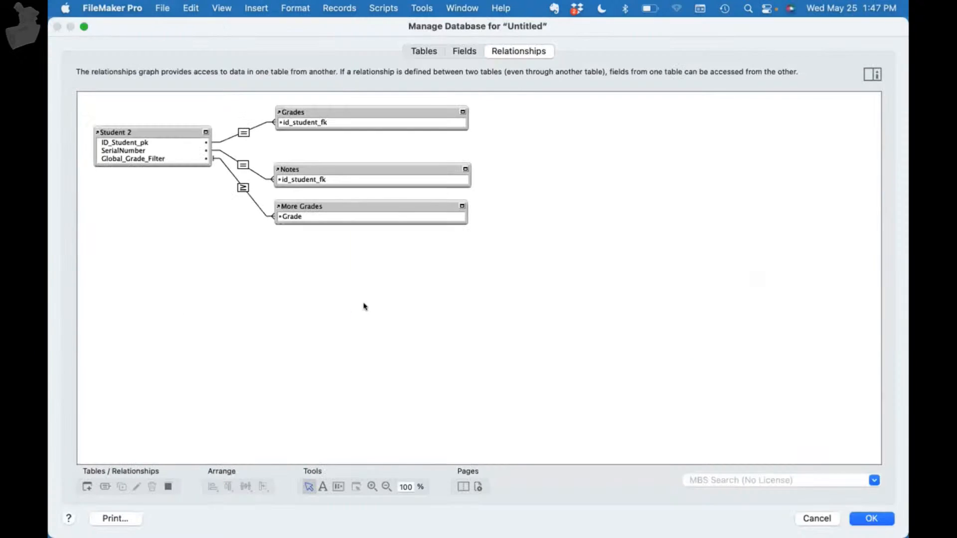
left_click(243, 189)
double_click(243, 188)
left_click(280, 138)
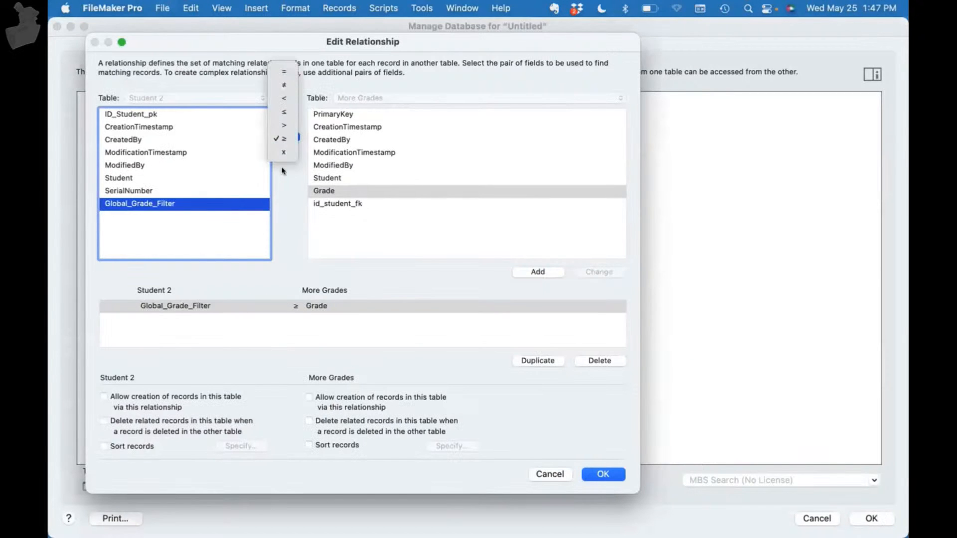
left_click(281, 151)
left_click(605, 273)
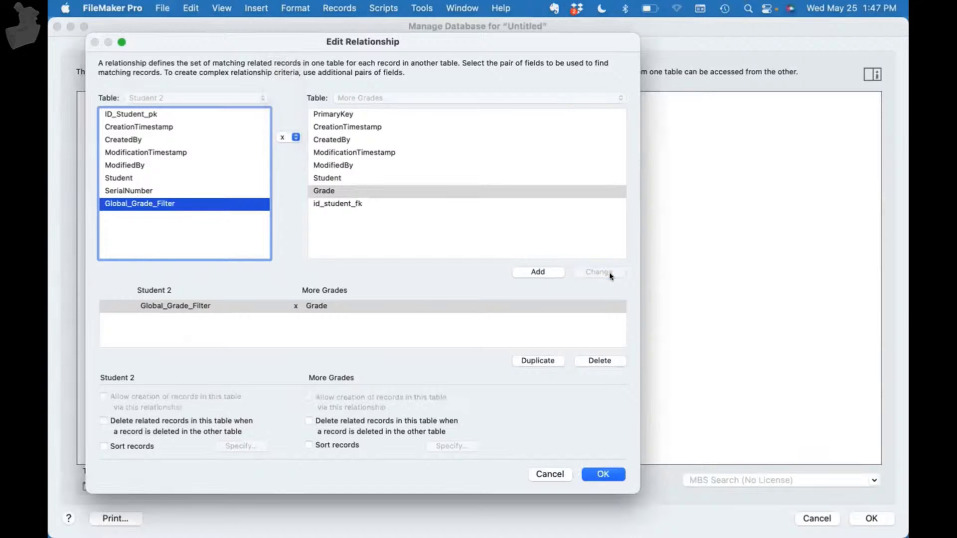
key("Return")
left_click(871, 518)
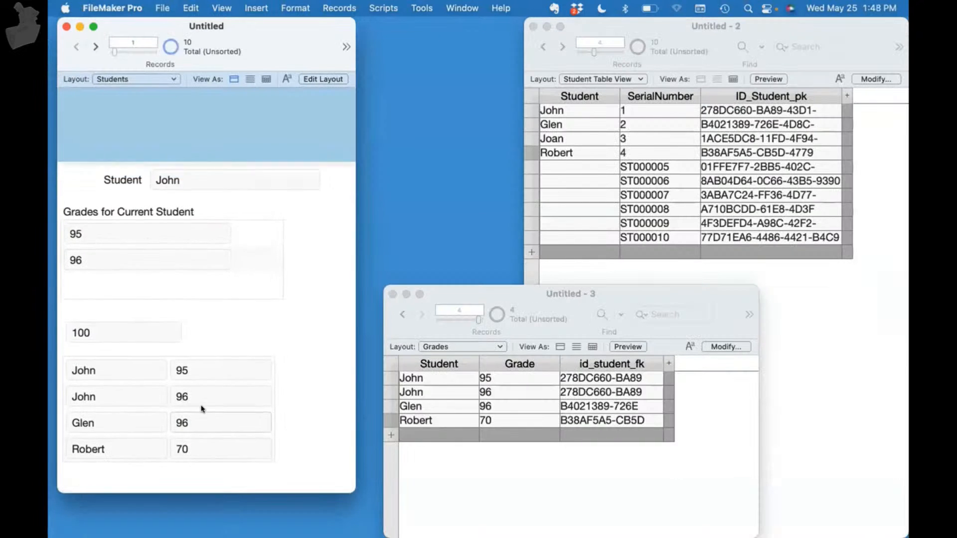
Step: Enlarge the Students window and place the cursor in the grade field of the last More Grades portal row
left_click_drag(353, 492, 368, 537)
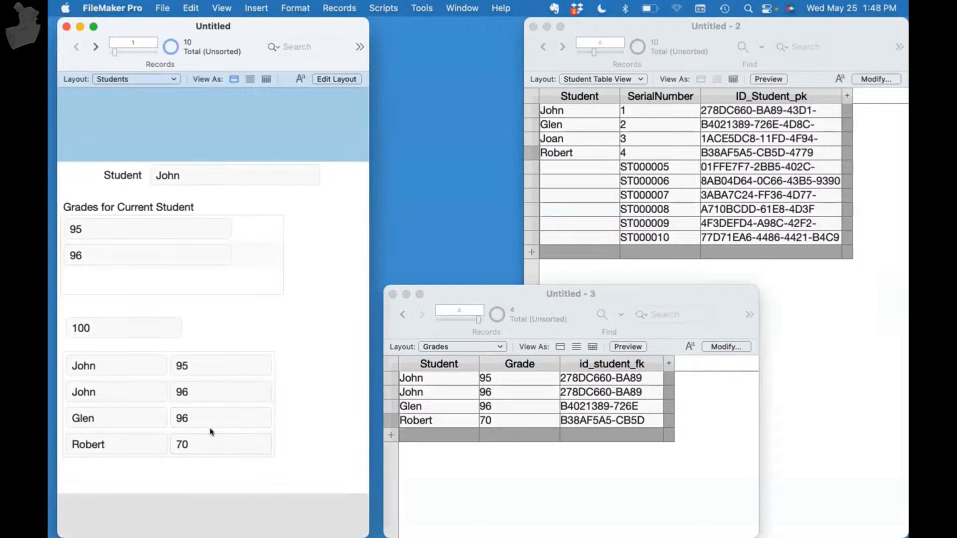
left_click(226, 442)
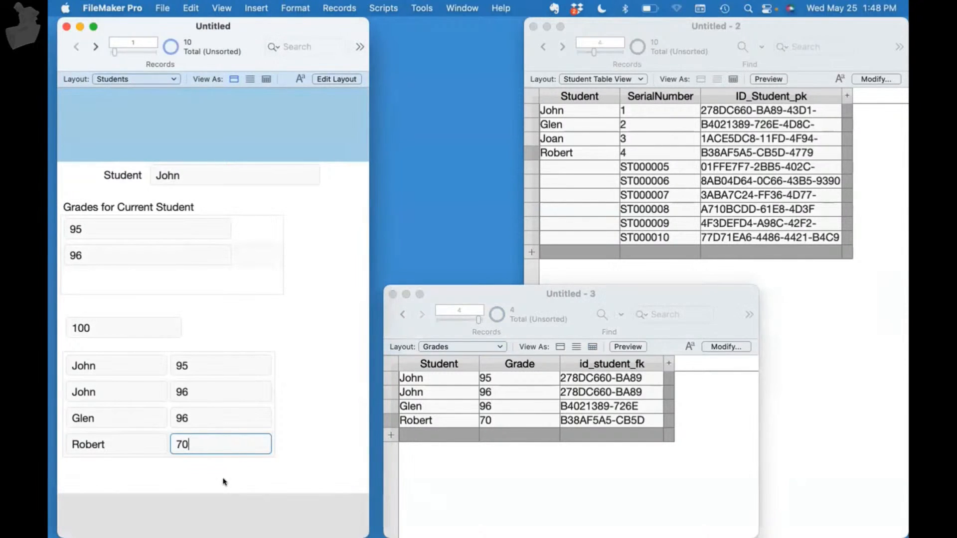
Step: Add a blank record at the end of the Grades table in its separate window
left_click(528, 436)
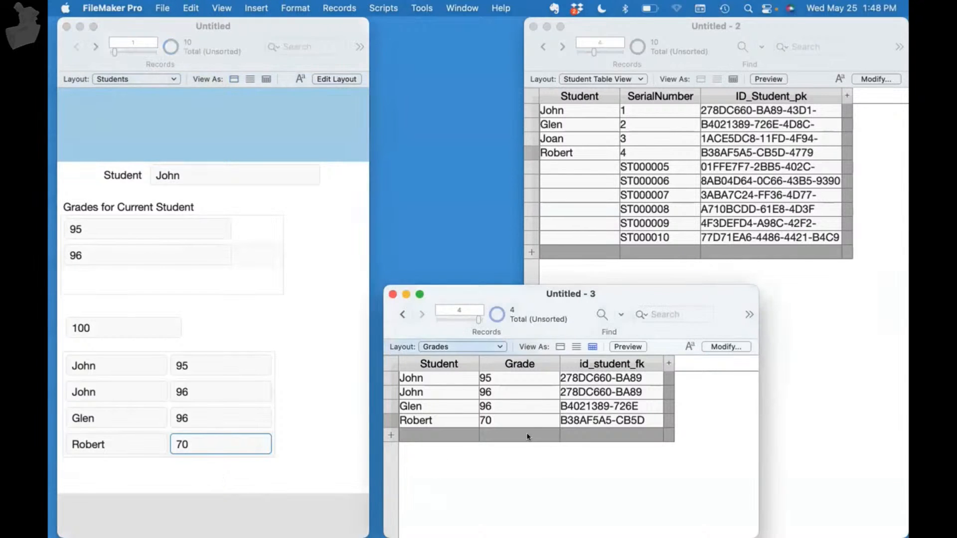
left_click(528, 437)
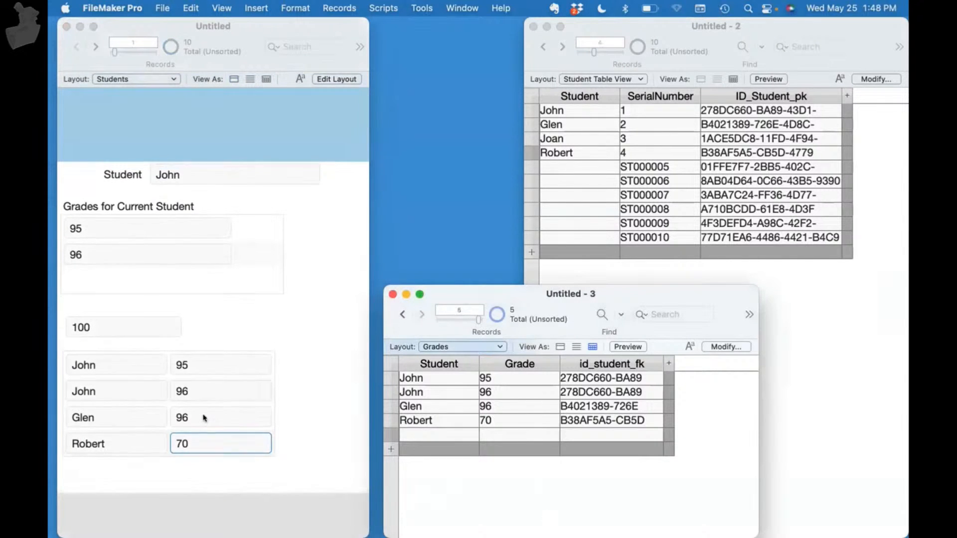
key("super+l")
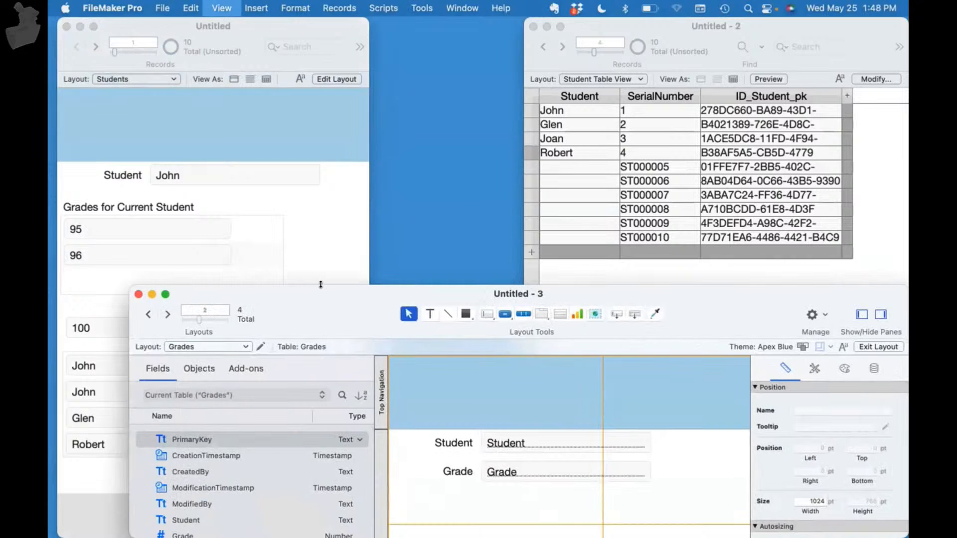
key("super+b")
Step: Allow vertical scrolling in the More Grades portal on the Students layout, widen the portal to about 354 pt, and return to Browse mode
left_click(329, 266)
key("super+l")
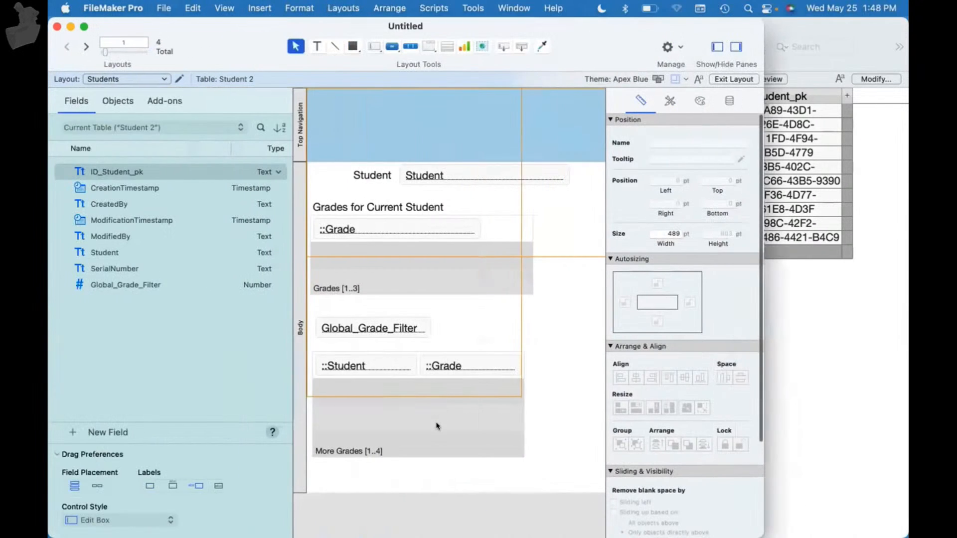
double_click(437, 426)
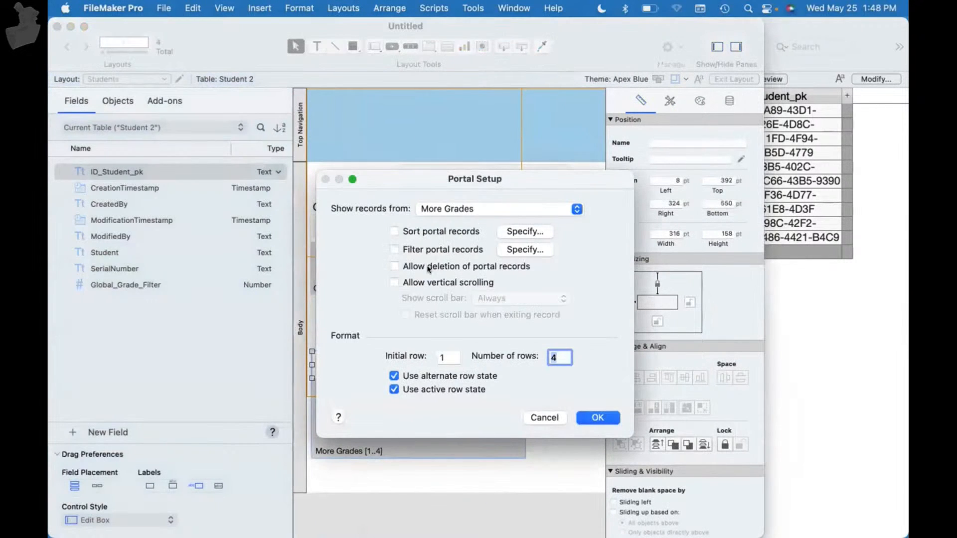
left_click(442, 281)
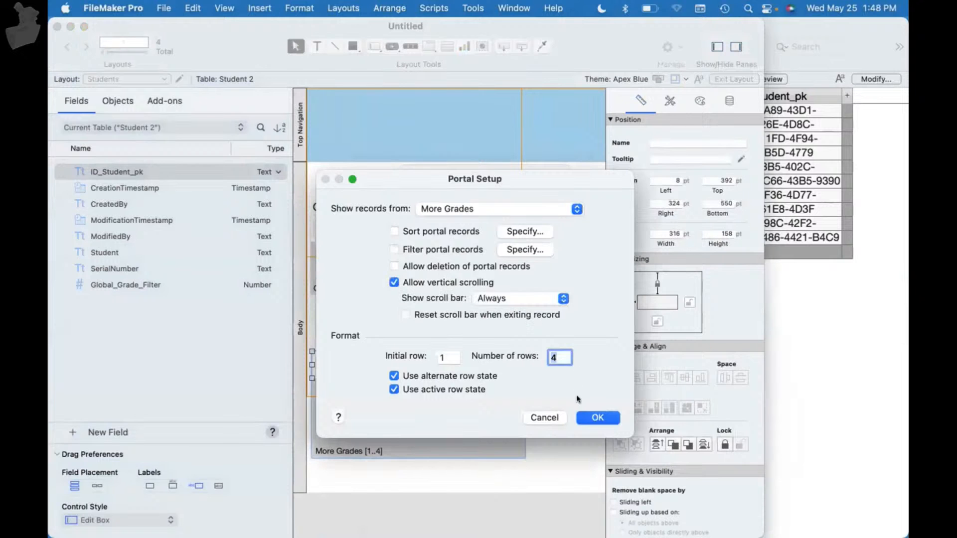
left_click(597, 418)
left_click_drag(520, 363, 550, 366)
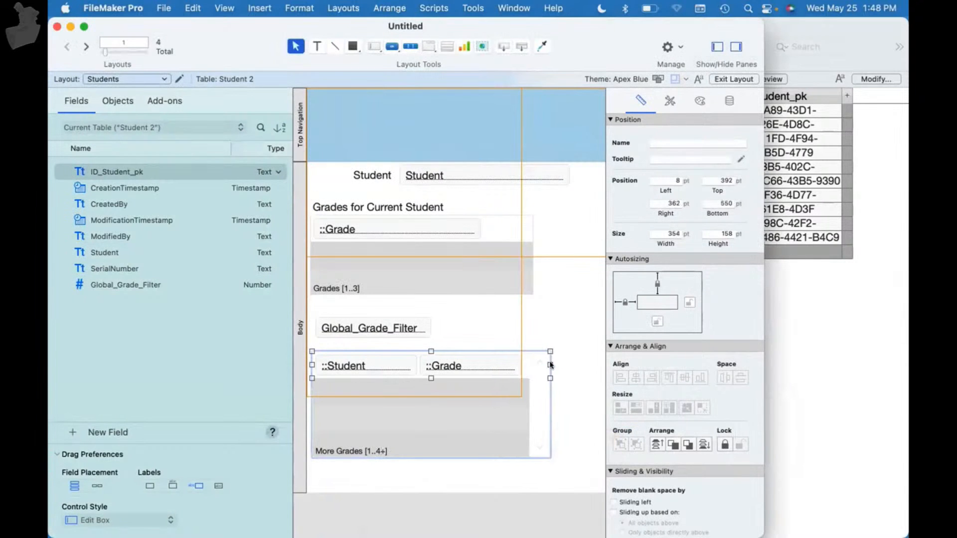
key("super+b")
Step: Examine the rows of the More Grades portal from first to last, including the entry for the new Grades record
scroll(204, 391, "down", 2)
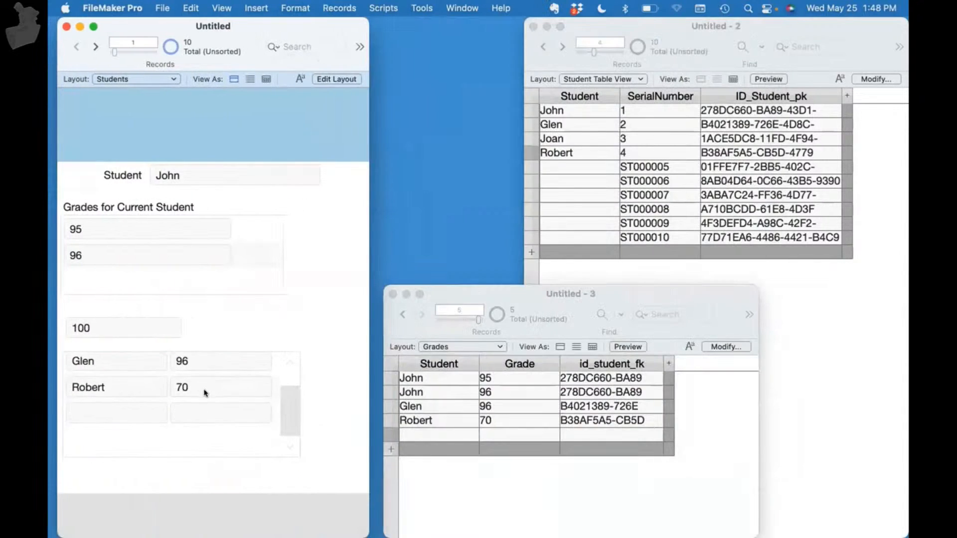
scroll(204, 393, "up", 2)
scroll(204, 393, "down", 1)
left_click(177, 445)
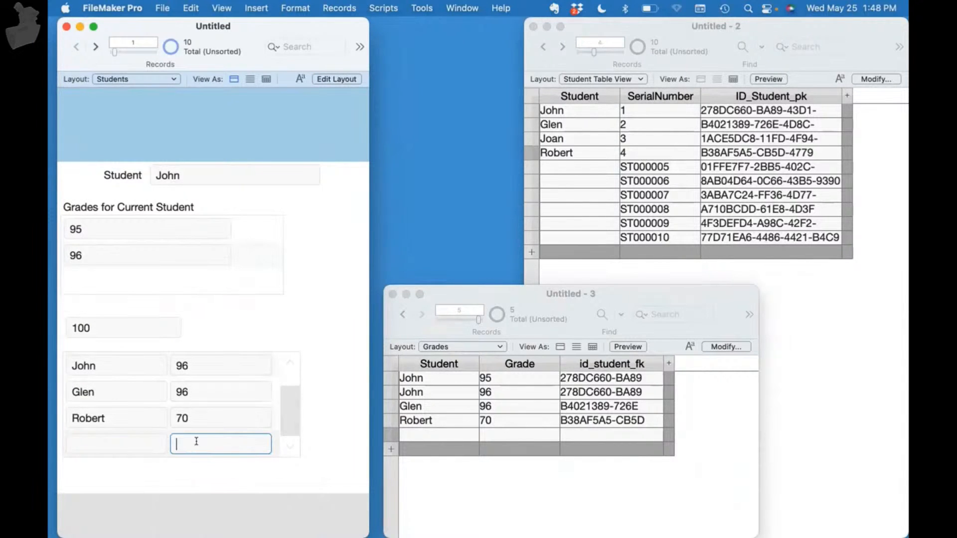
left_click(194, 472)
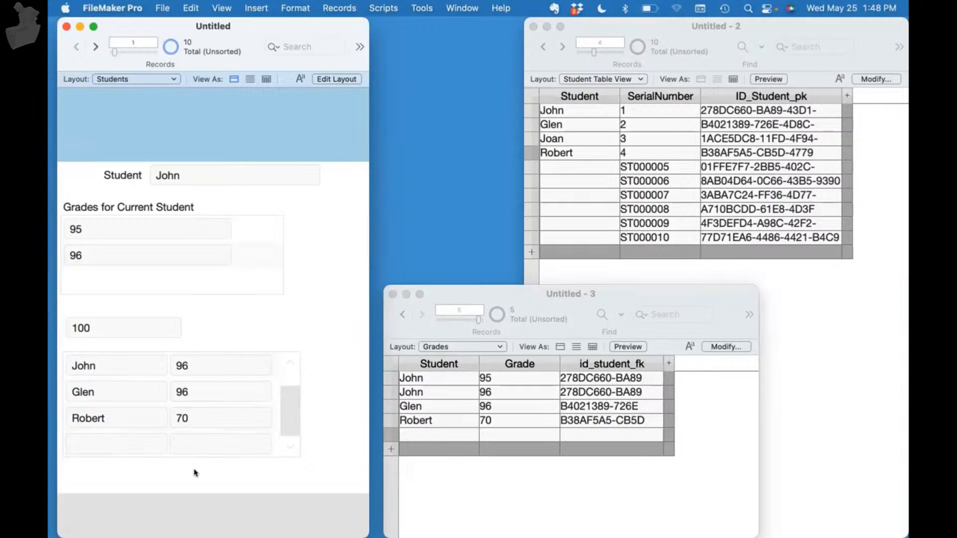
scroll(193, 426, "up", 1)
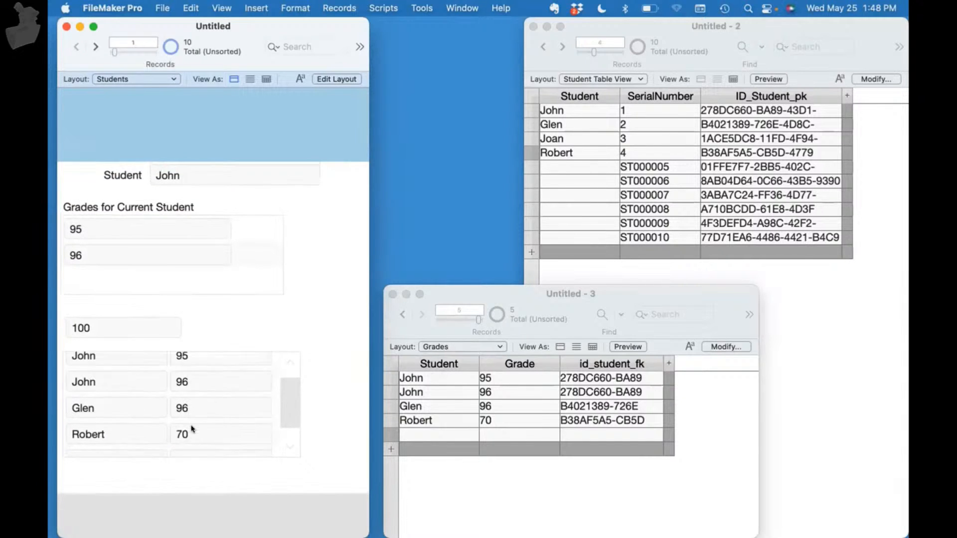
scroll(211, 451, "down", 1)
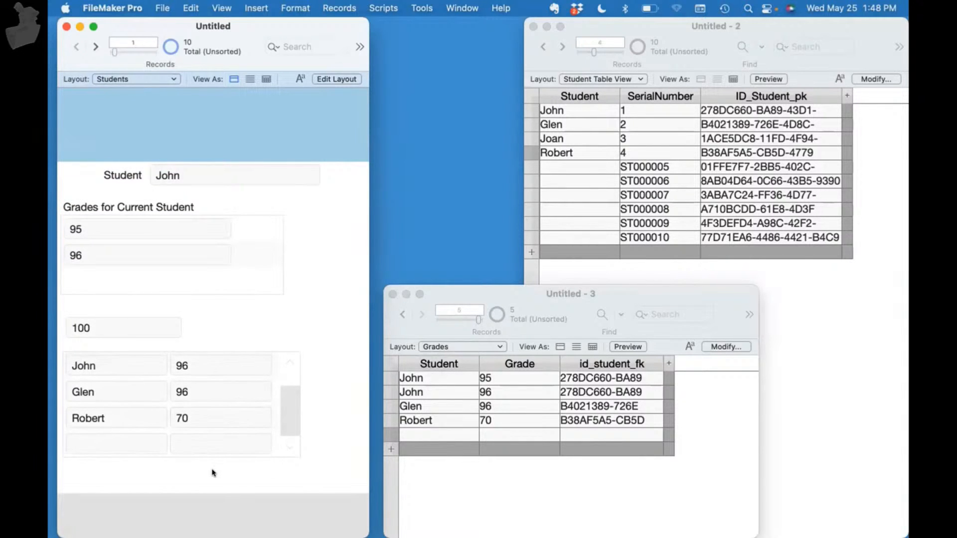
Step: Redefine the Student 2 to More Grades relationship as ID_Student_pk x PrimaryKey and save the database changes
key("super+shift+d")
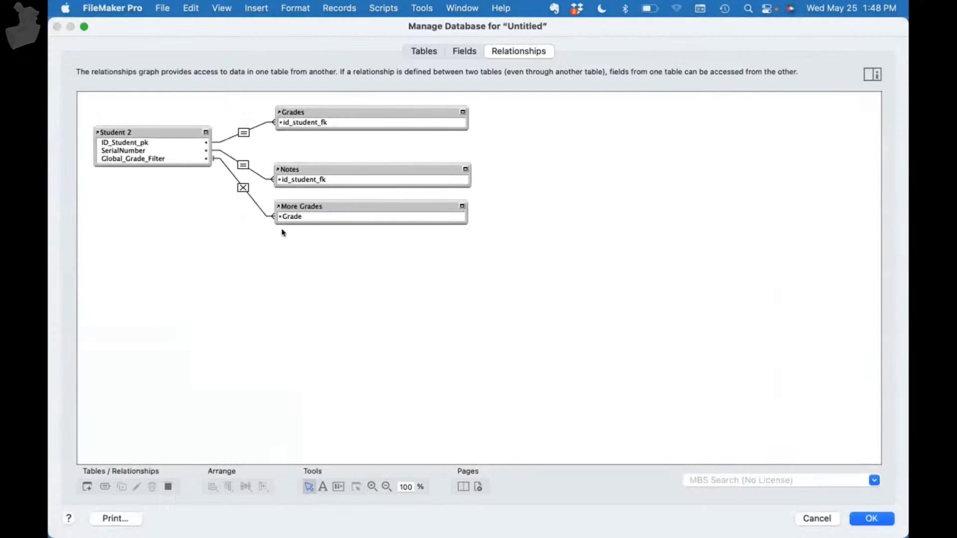
double_click(241, 188)
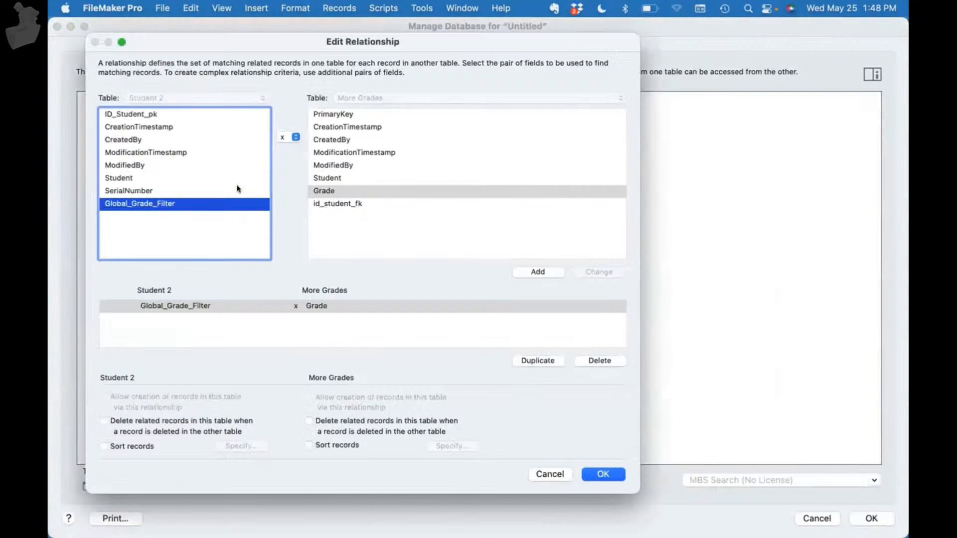
left_click(174, 116)
left_click(343, 114)
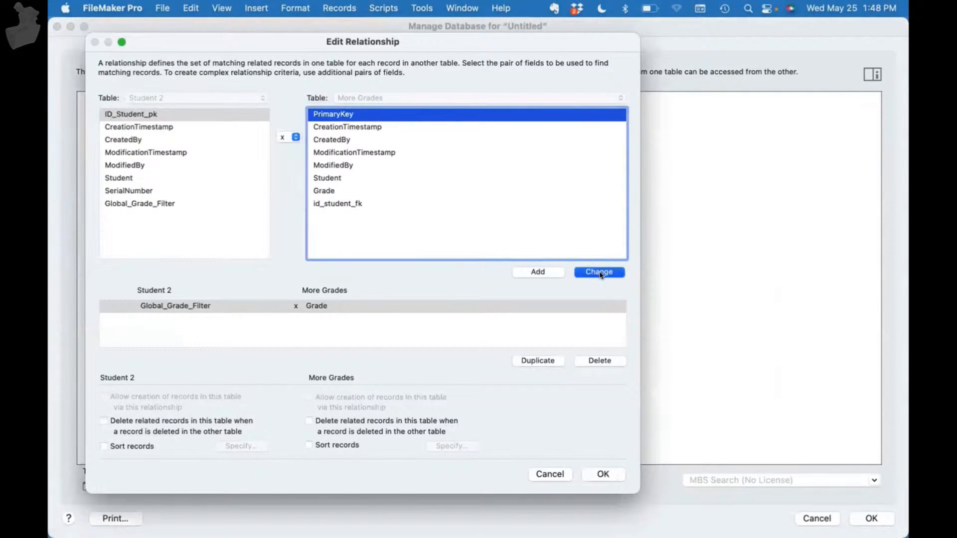
left_click(596, 272)
left_click(612, 478)
left_click(858, 515)
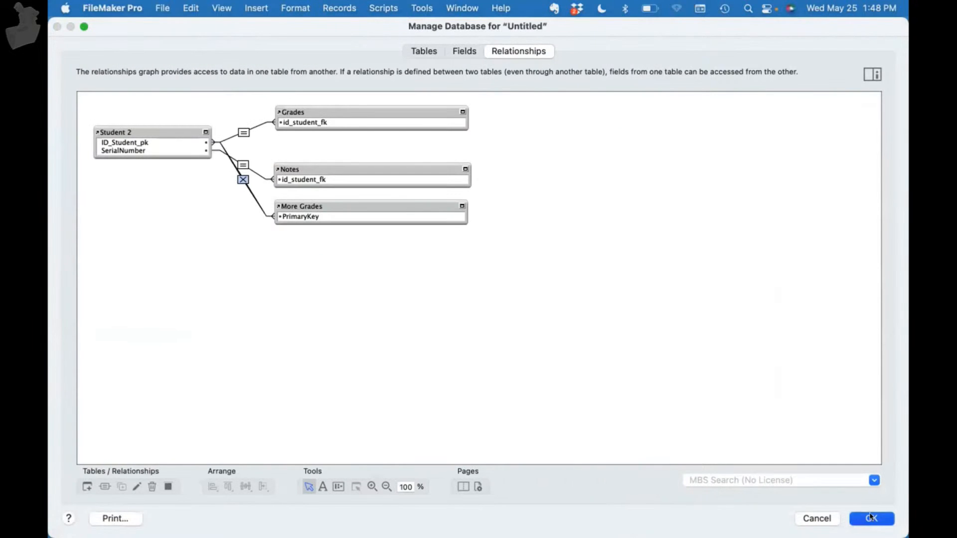
Step: Review the More Grades portal under the changed relationship, and add three more blank records to the Grades table
scroll(207, 392, "down", 2)
scroll(208, 392, "up", 2)
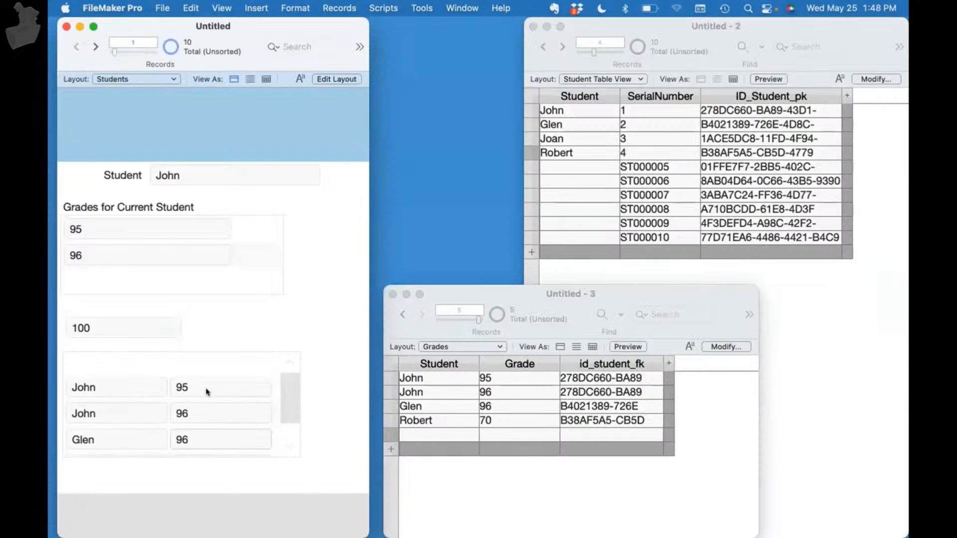
scroll(207, 392, "down", 2)
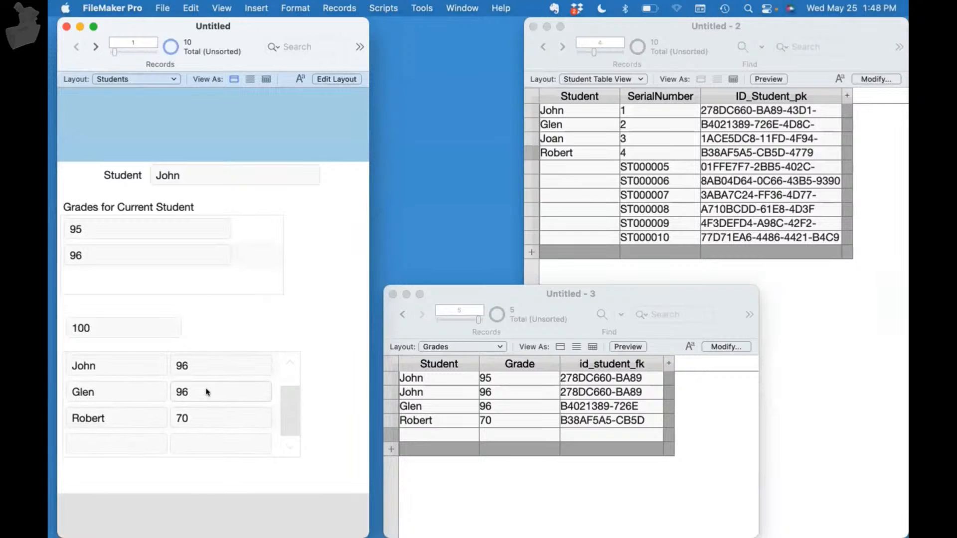
left_click(447, 452)
left_click(448, 450)
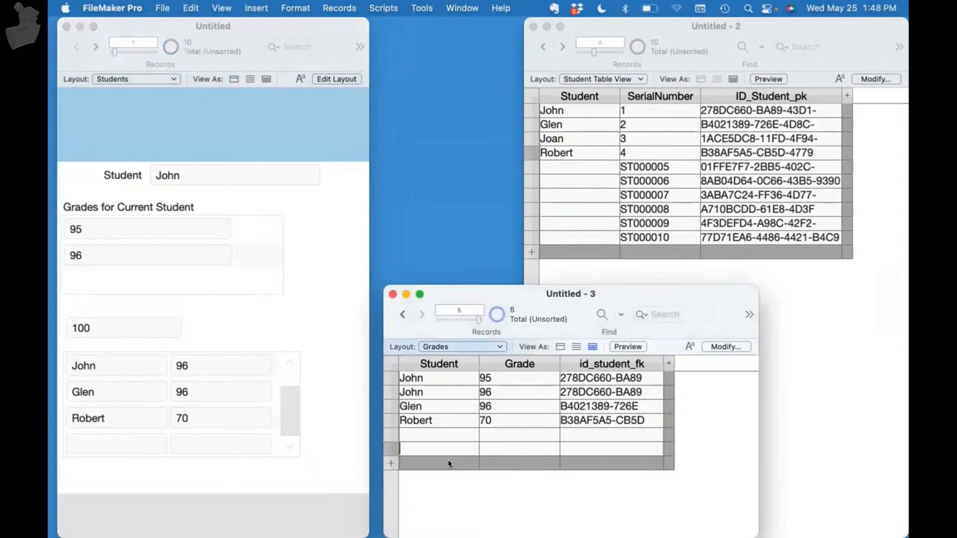
left_click(448, 464)
left_click(448, 477)
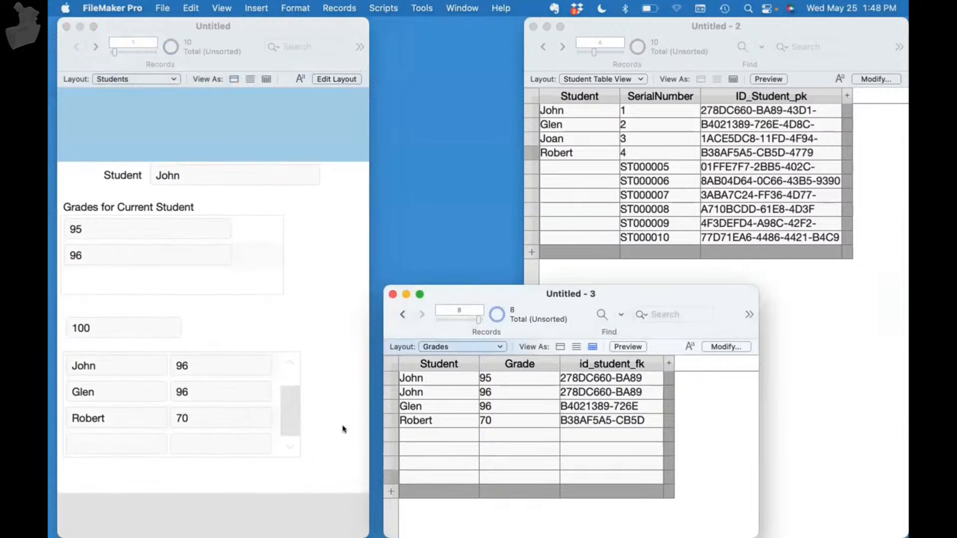
Step: Return to the Students window and inspect the More Grades portal for the added blank records
left_click(332, 377)
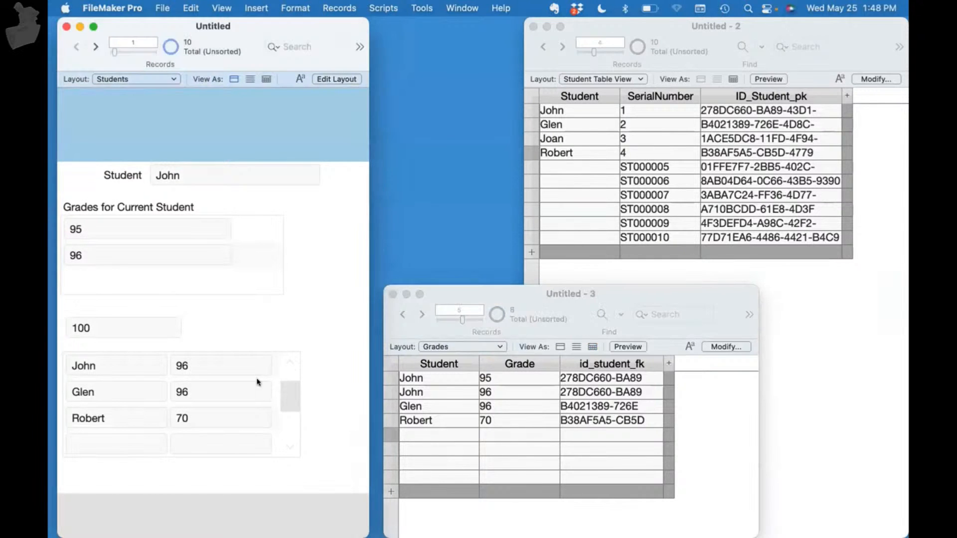
scroll(257, 382, "down", 3)
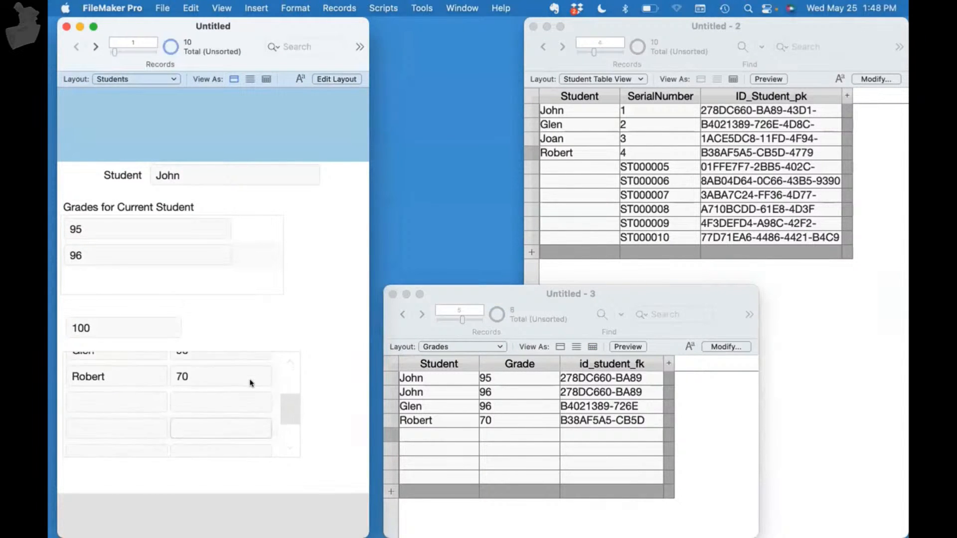
scroll(250, 383, "up", 2)
scroll(250, 383, "down", 3)
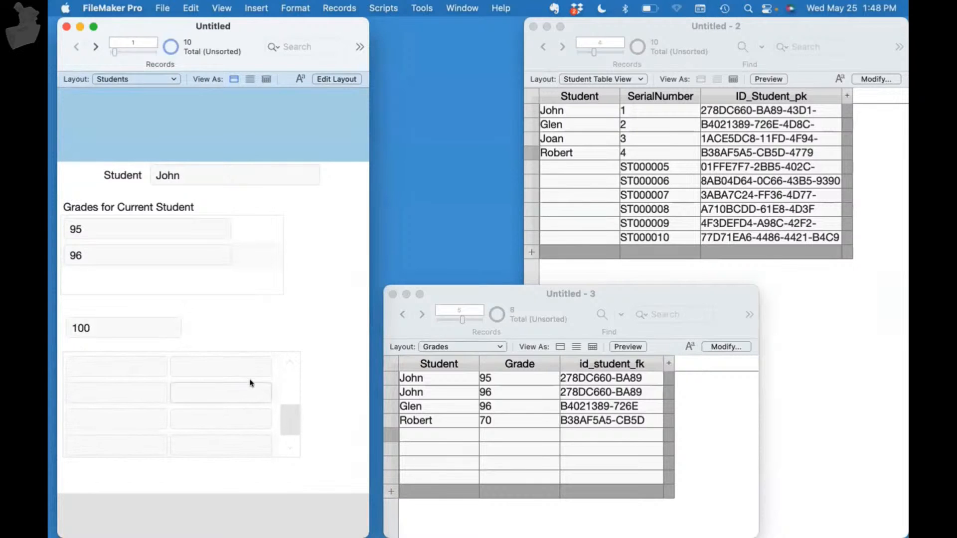
Step: Enter a grade of 90 in the first blank Grades record, commit it, and check the More Grades portal
left_click(495, 429)
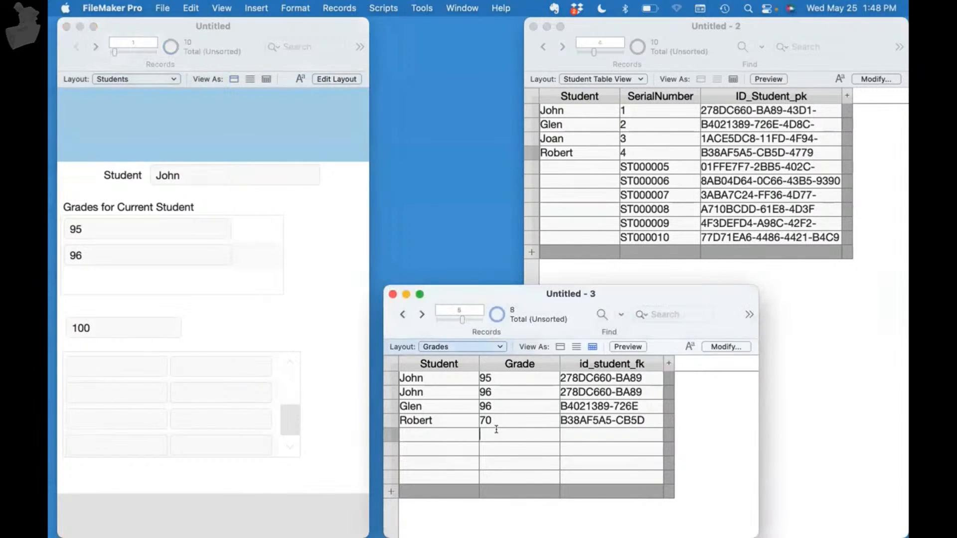
type("90")
left_click(545, 513)
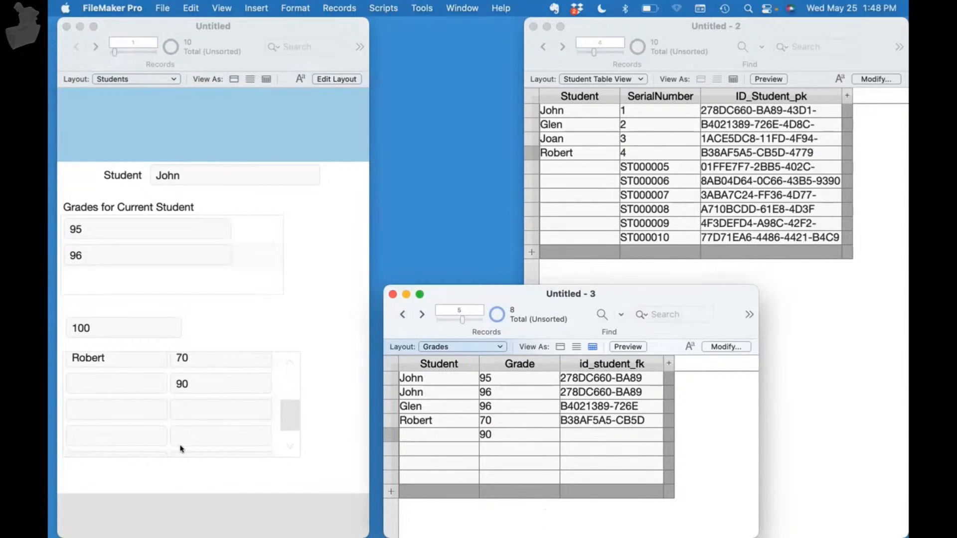
scroll(181, 443, "down", 2)
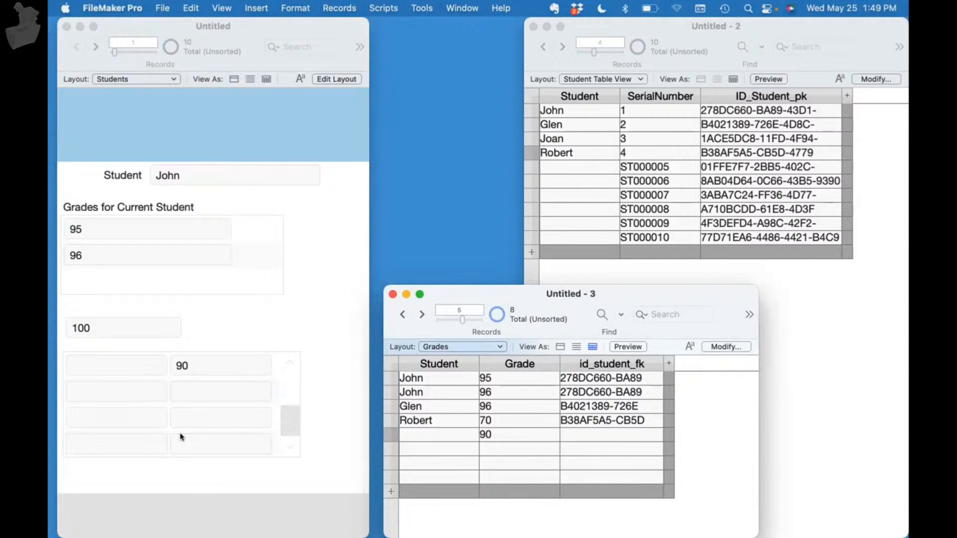
Step: Move the Grades window up between the other two windows, enlarge it, and show its records as a list
left_click_drag(459, 285, 378, 29)
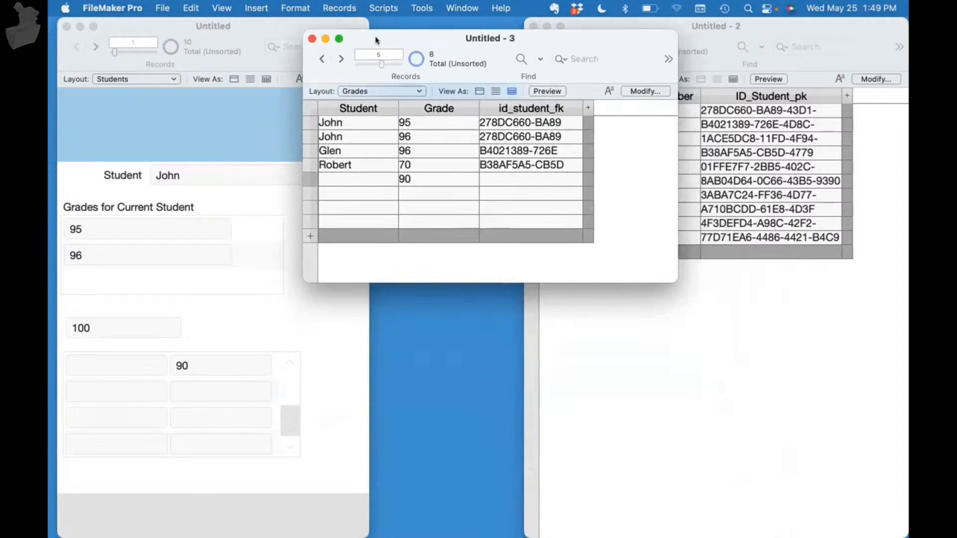
left_click_drag(669, 269, 795, 387)
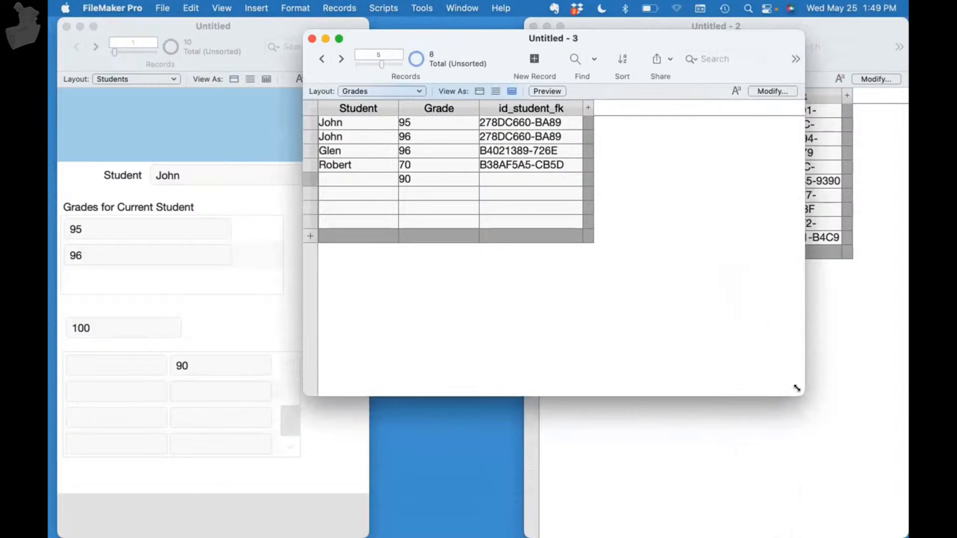
left_click(496, 92)
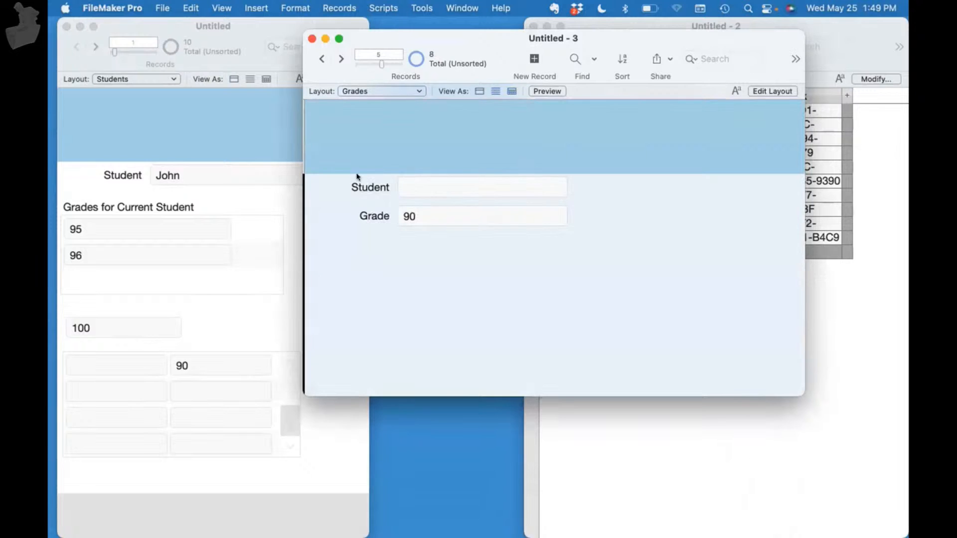
Step: Remove the Top Navigation part from the Grades layout and shorten the body to about 281 pt
key("super+l")
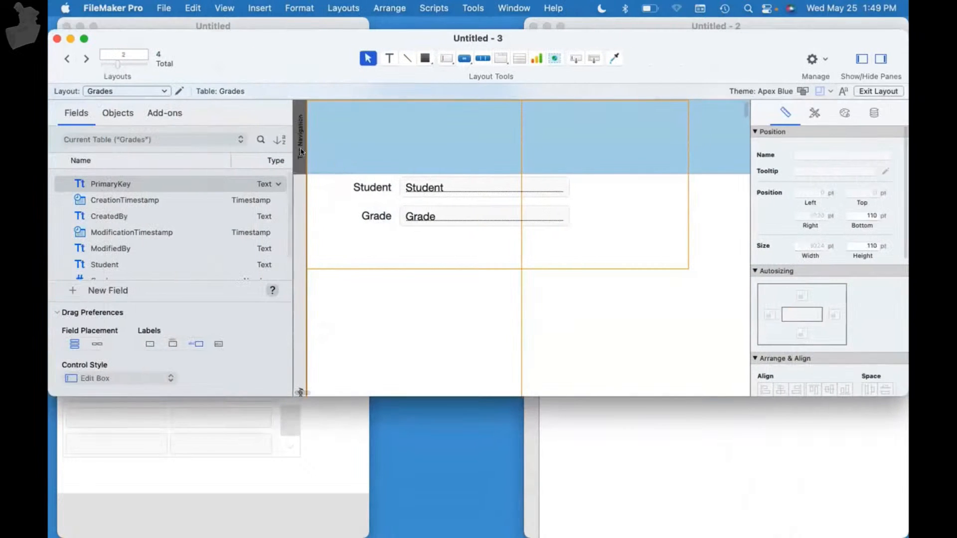
scroll(349, 334, "down", 6)
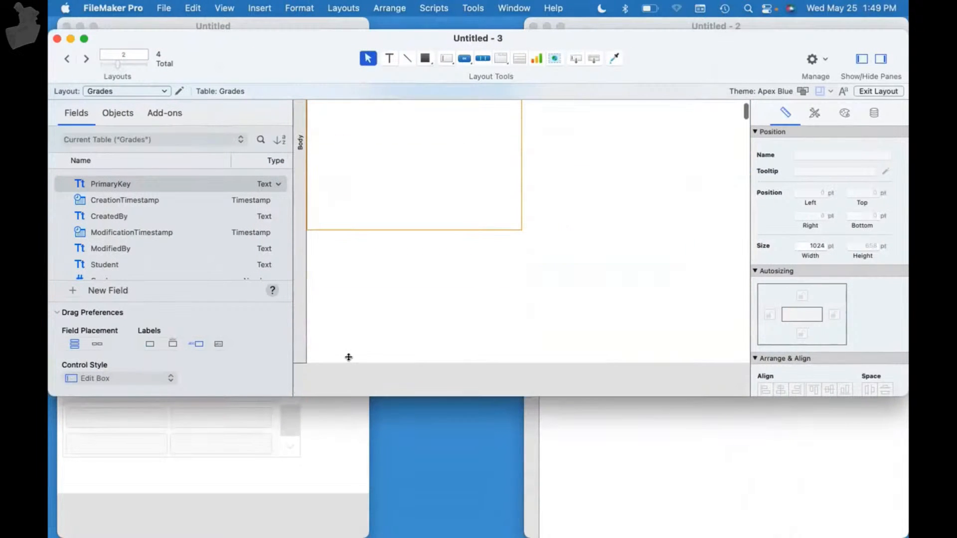
left_click_drag(348, 360, 365, 113)
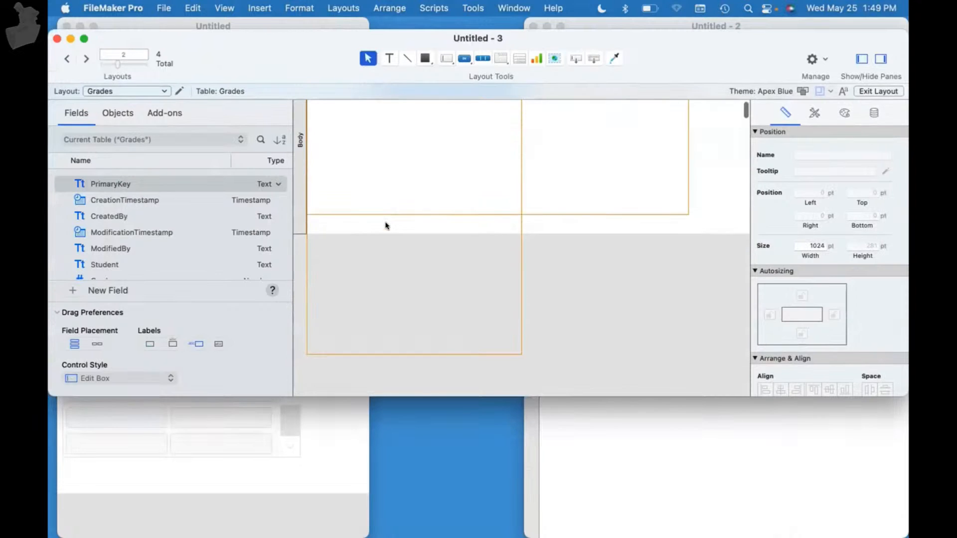
Step: Select the Student and Grade fields with their labels and move them together slightly left in the Grades layout body
scroll(386, 223, "up", 6)
scroll(442, 258, "right", 2)
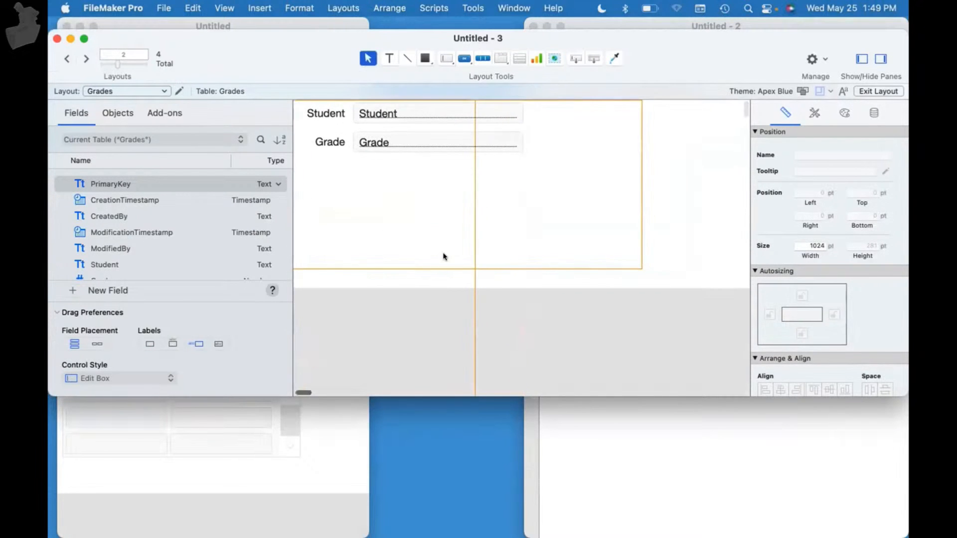
left_click_drag(435, 229, 301, 103)
scroll(427, 180, "left", 2)
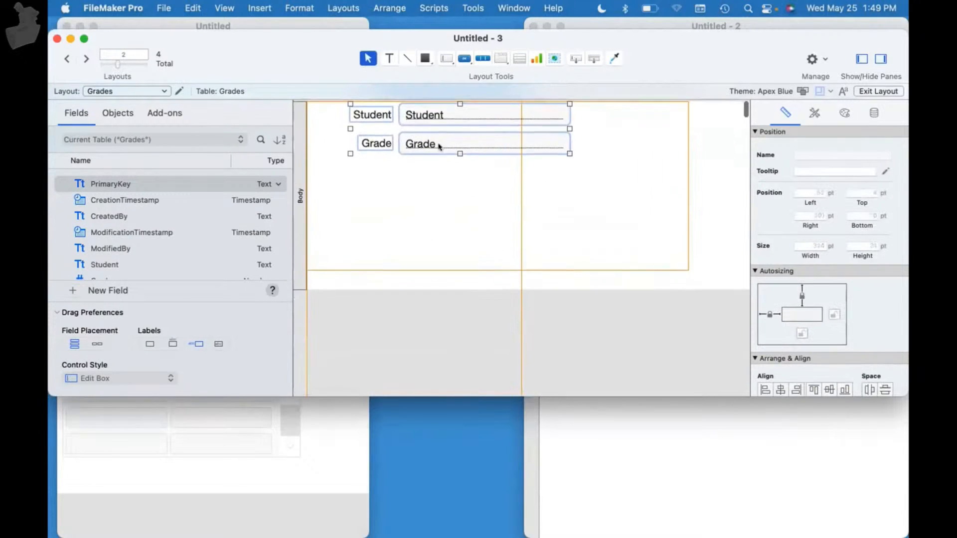
left_click_drag(464, 110, 431, 109)
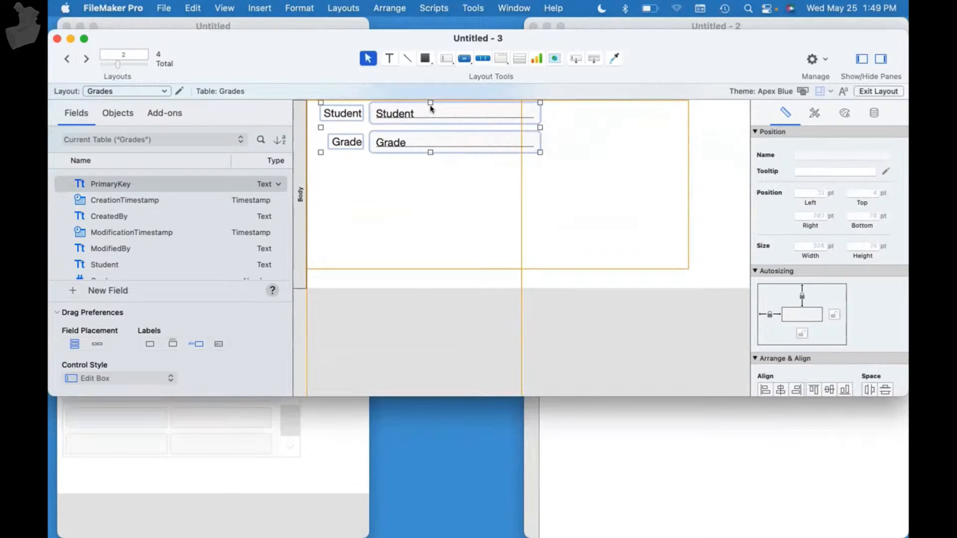
Step: Draw a six-row portal about 268 pt wide beside the Student and Grade fields, showing More Grades records without any fields
left_click(572, 190)
left_click(517, 59)
mouse_move(554, 102)
left_mouse_down()
mouse_move(710, 275)
mouse_move(736, 273)
left_mouse_up()
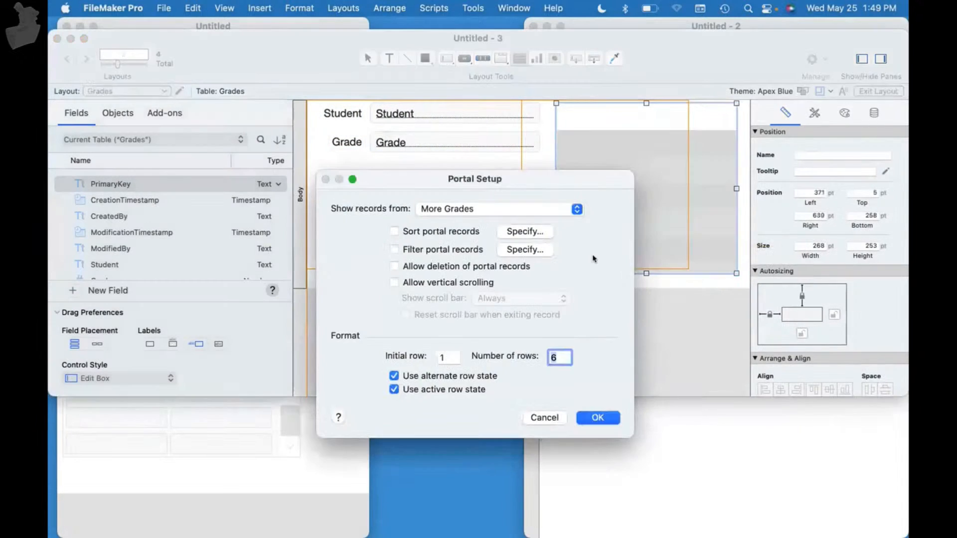
left_click(516, 206)
left_click(516, 208)
left_click(593, 419)
left_click(728, 518)
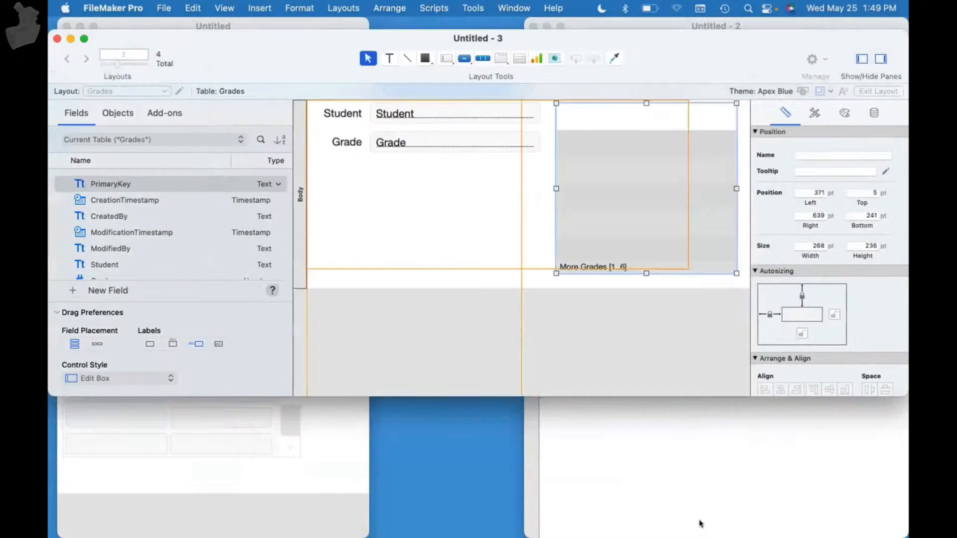
Step: Review the relationships graph and the setup of the More Grades portal without changing anything
key("super+shift+d")
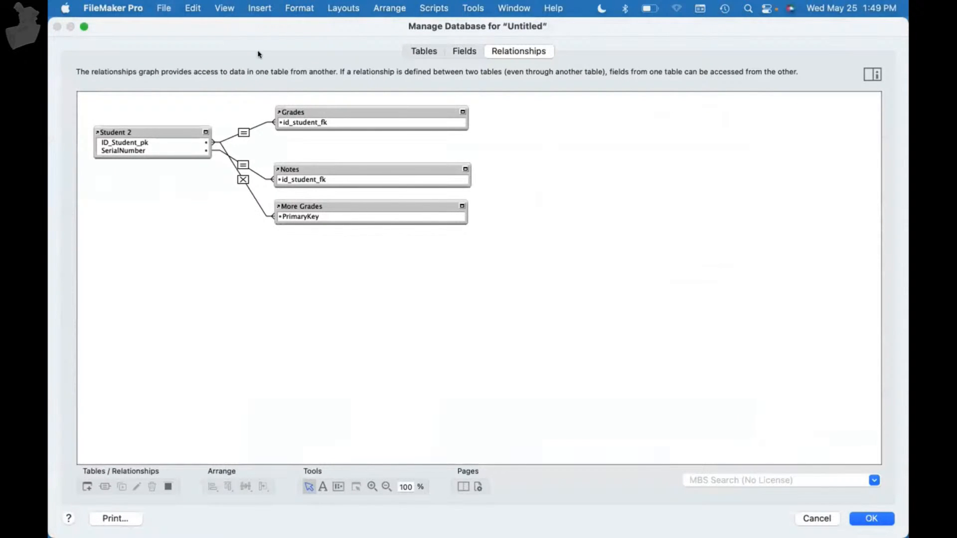
left_click(851, 515)
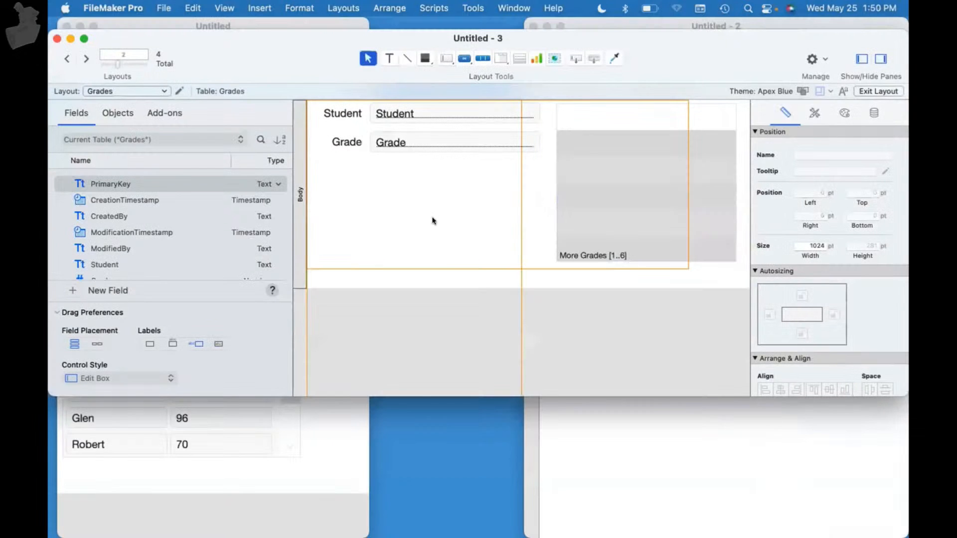
double_click(626, 222)
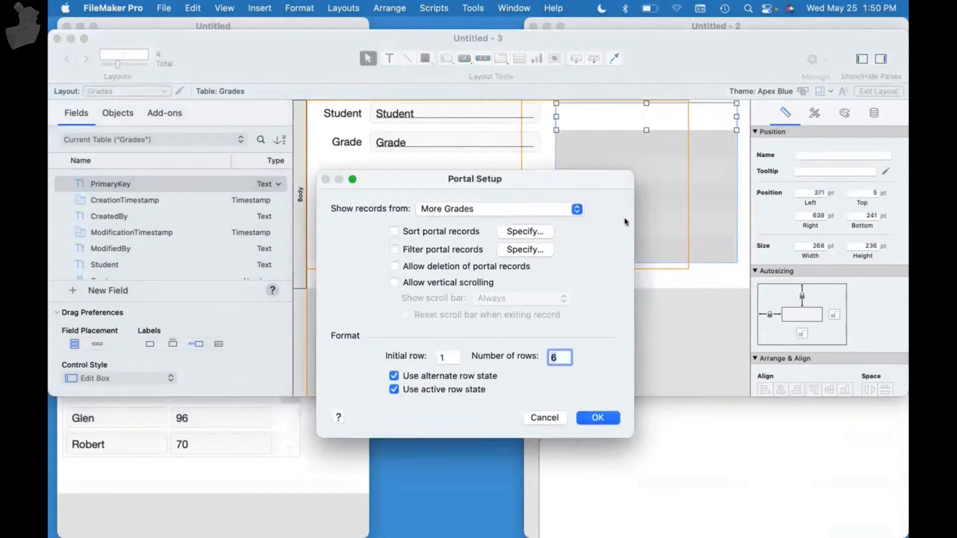
left_click(548, 421)
Step: Duplicate the Student 2 table occurrence in the relationships graph, place the copy to the right of Grades, and expand its field list
key("super+shift+d")
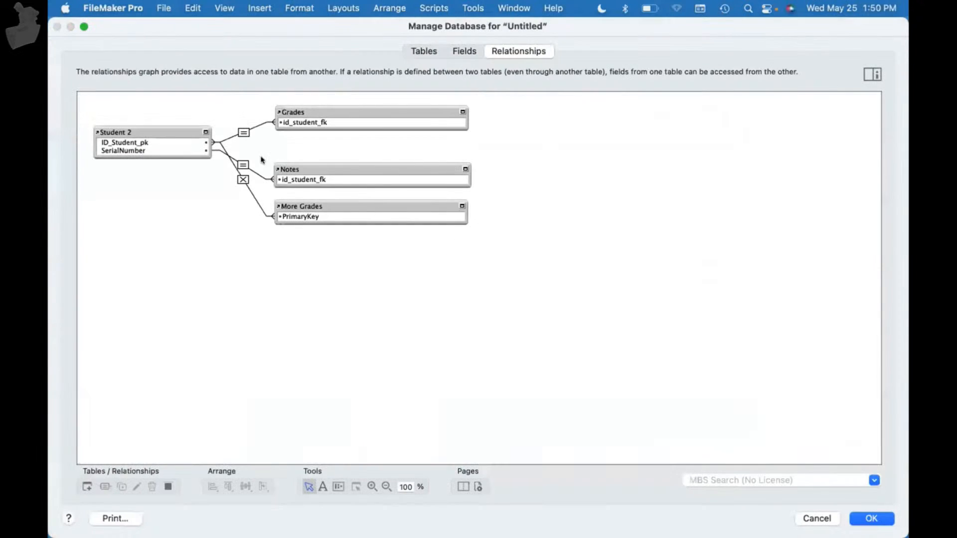
left_click(170, 131)
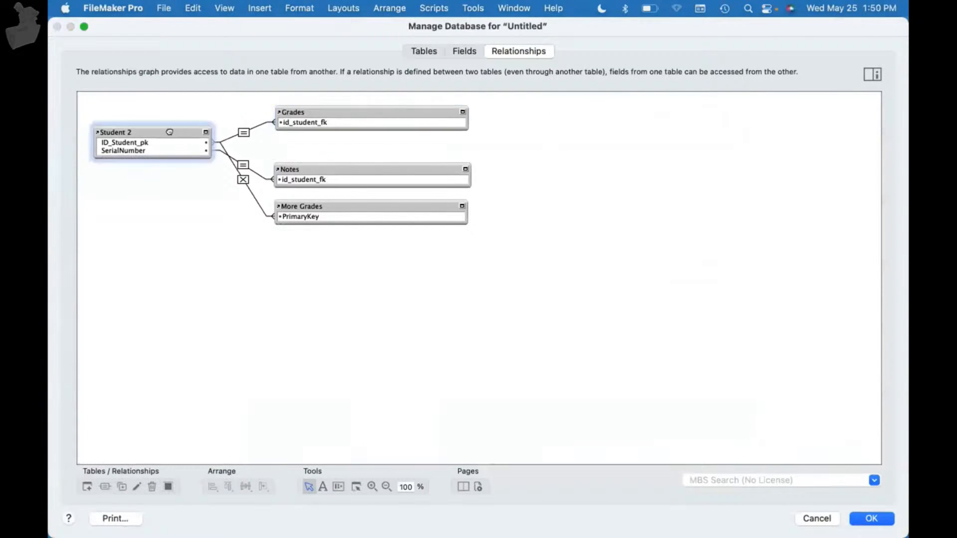
key("super+d")
left_click_drag(175, 143, 618, 111)
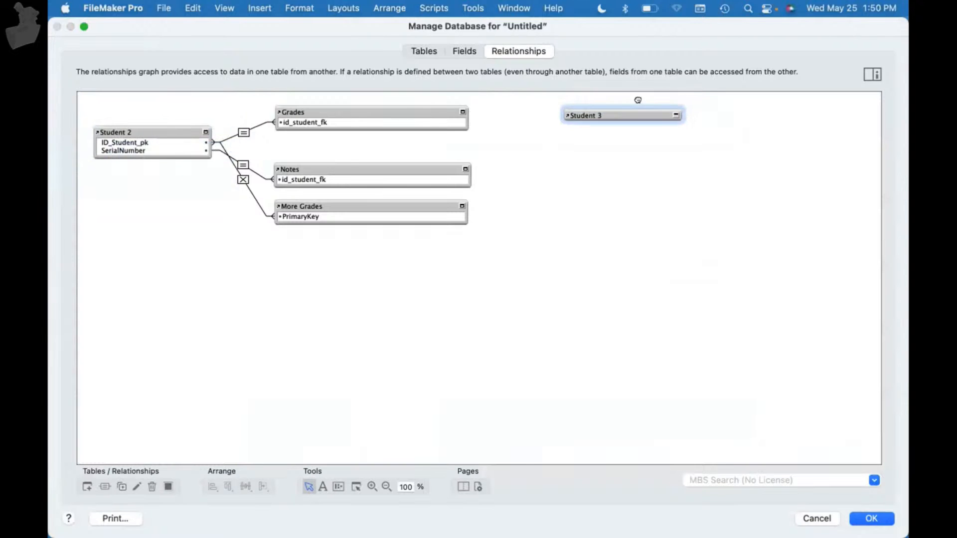
left_click(666, 117)
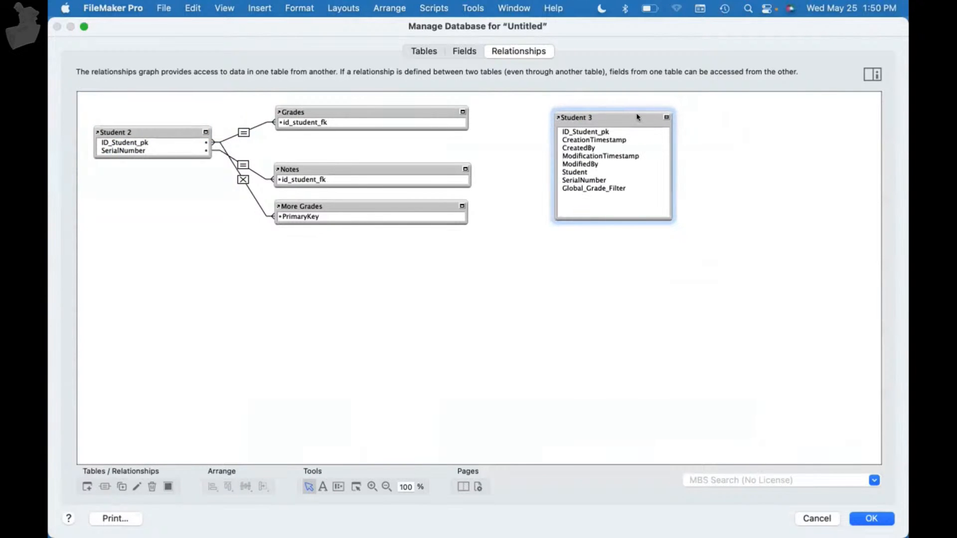
Step: Rename the duplicated Student table occurrence as All_Student
double_click(635, 115)
left_click(297, 348)
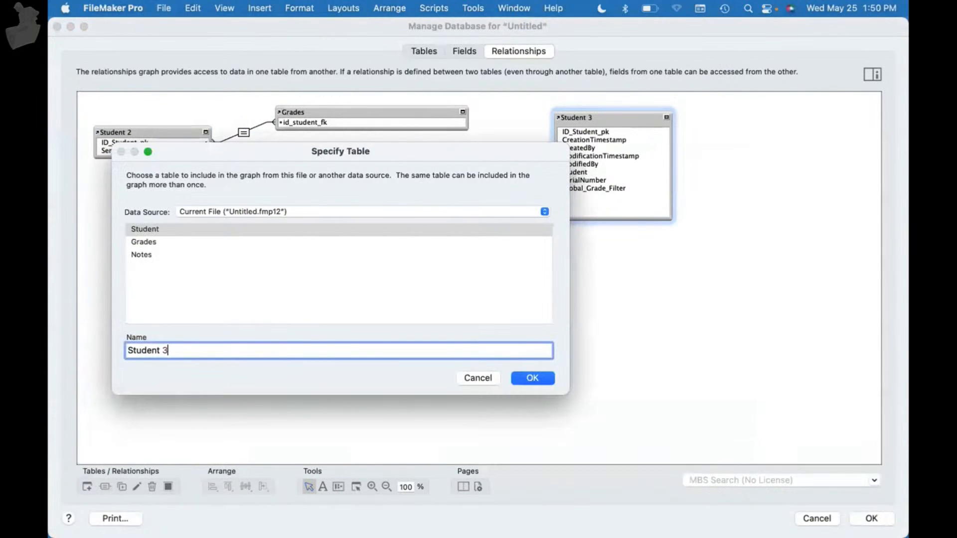
type("All_")
left_click(544, 381)
Step: Relate id_student_fk in Grades to ID_Student_pk in All_Student using the x operator
left_click(462, 111)
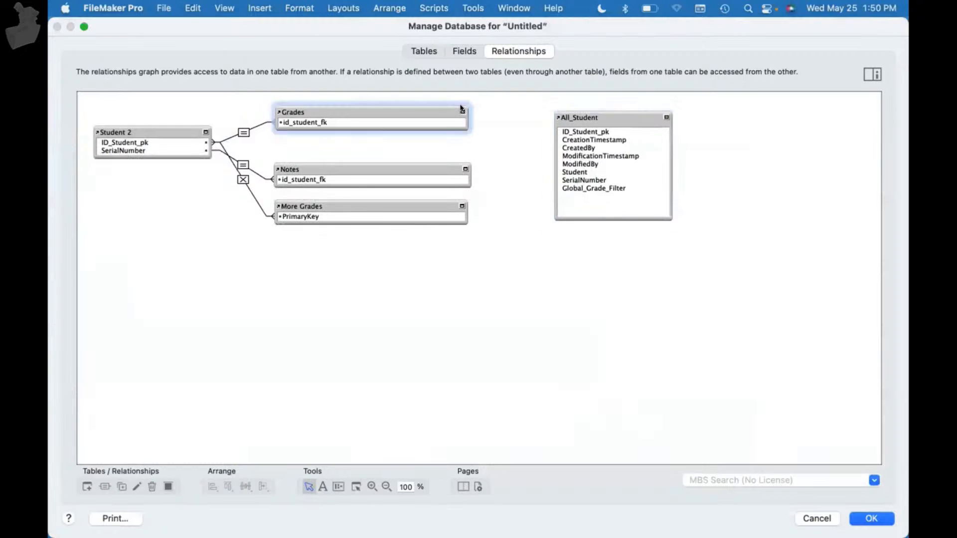
left_click_drag(438, 125, 624, 128)
double_click(511, 125)
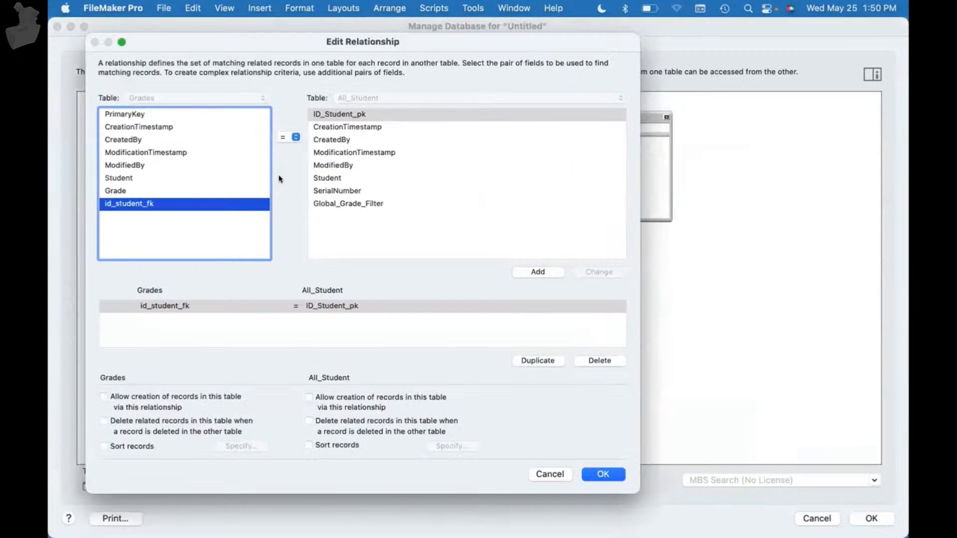
left_click(296, 137)
left_click(289, 223)
left_click(612, 273)
left_click(603, 472)
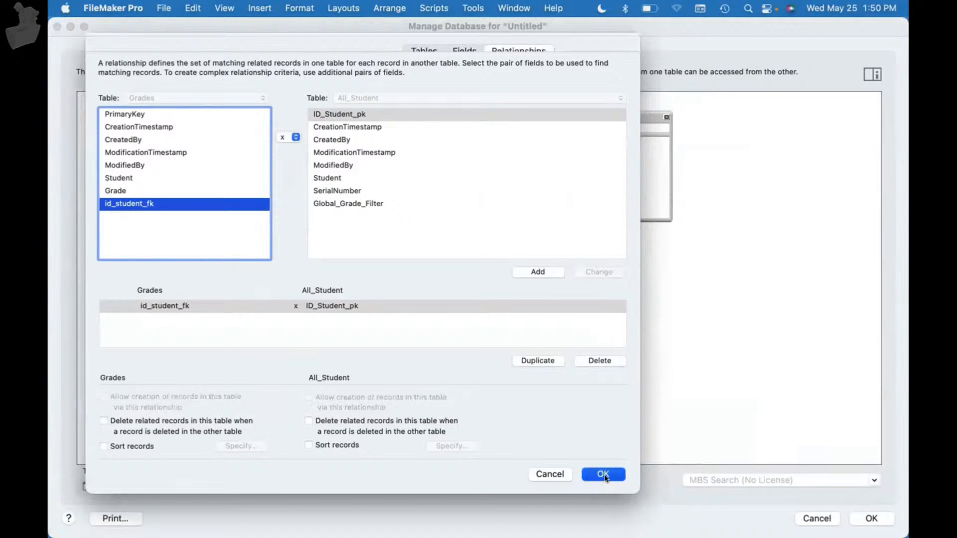
Step: Collapse the Grades and All_Student table occurrences and save the database changes
left_click(462, 112)
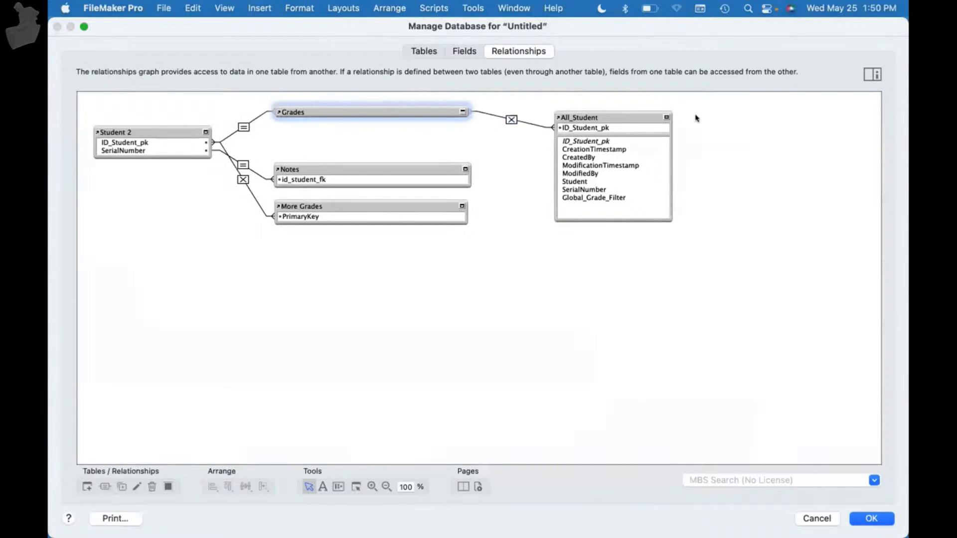
left_click(667, 116)
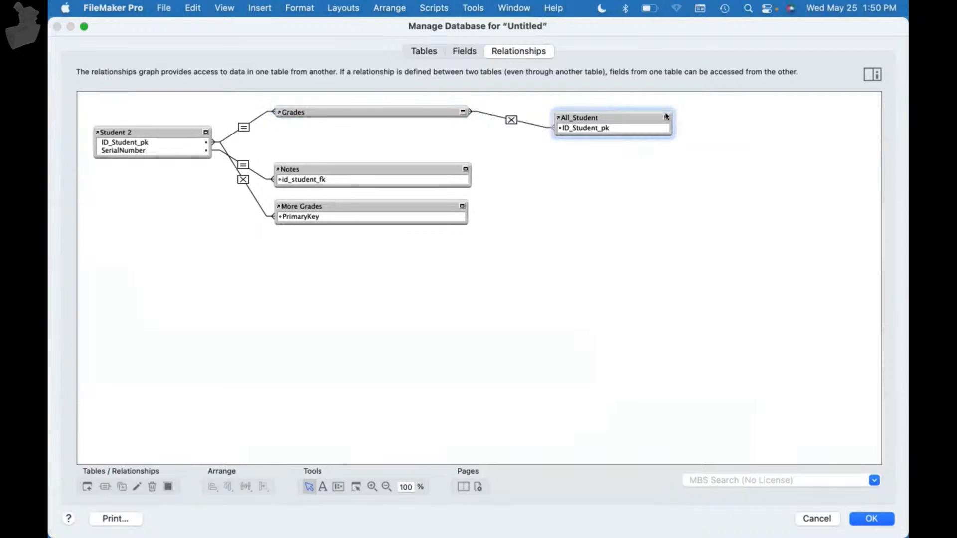
left_click(870, 518)
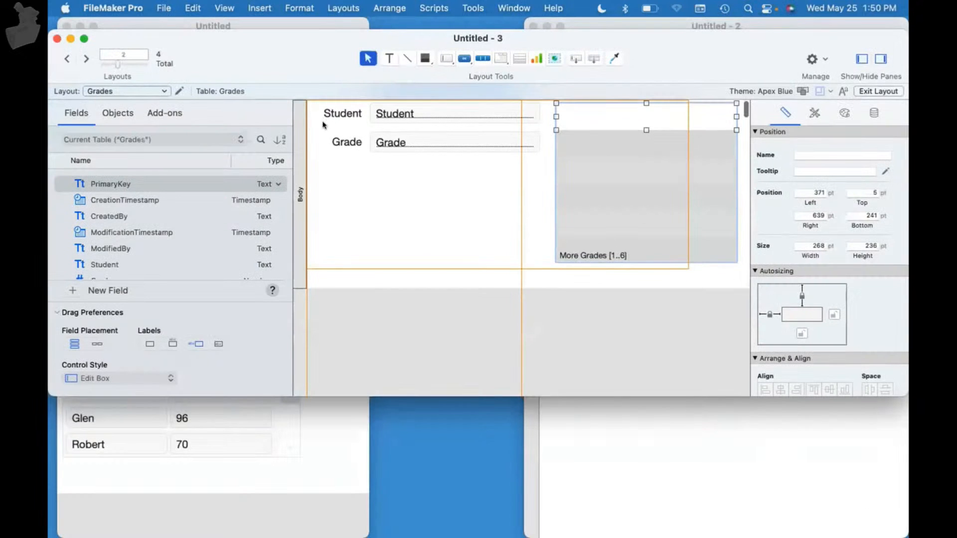
Step: Switch the empty portal's record source to All_Student, then delete the portal from the Grades layout
double_click(579, 189)
left_click(532, 209)
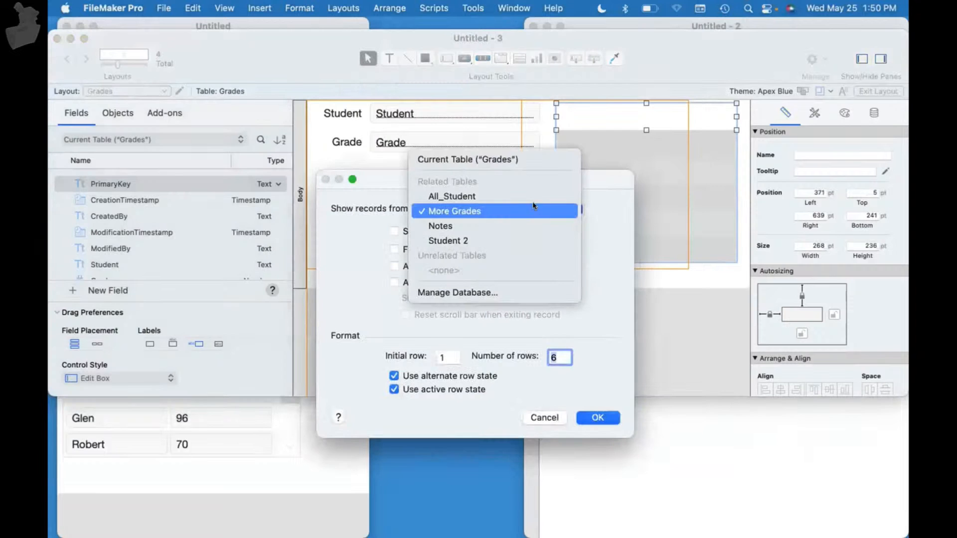
left_click(533, 196)
left_click(597, 417)
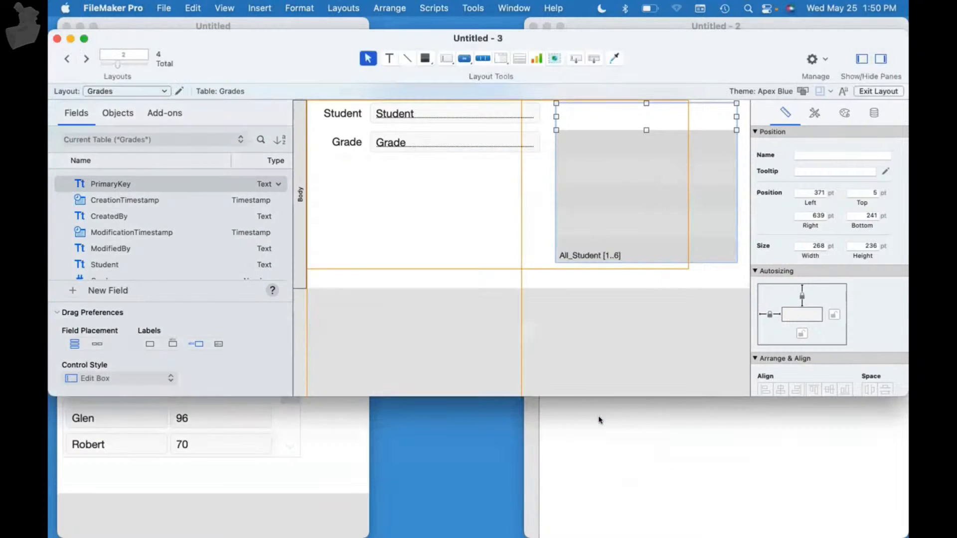
key("Delete")
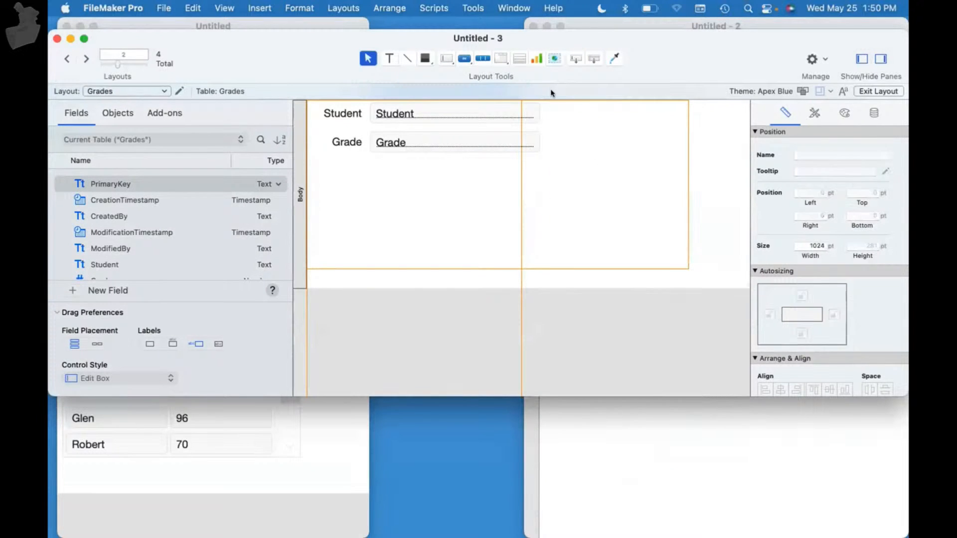
Step: Draw a five-row All_Student portal about 232 pt wide beside the Grades fields, containing only the Student field
left_click(518, 57)
mouse_move(560, 107)
left_mouse_down()
mouse_move(688, 239)
mouse_move(717, 255)
left_mouse_up()
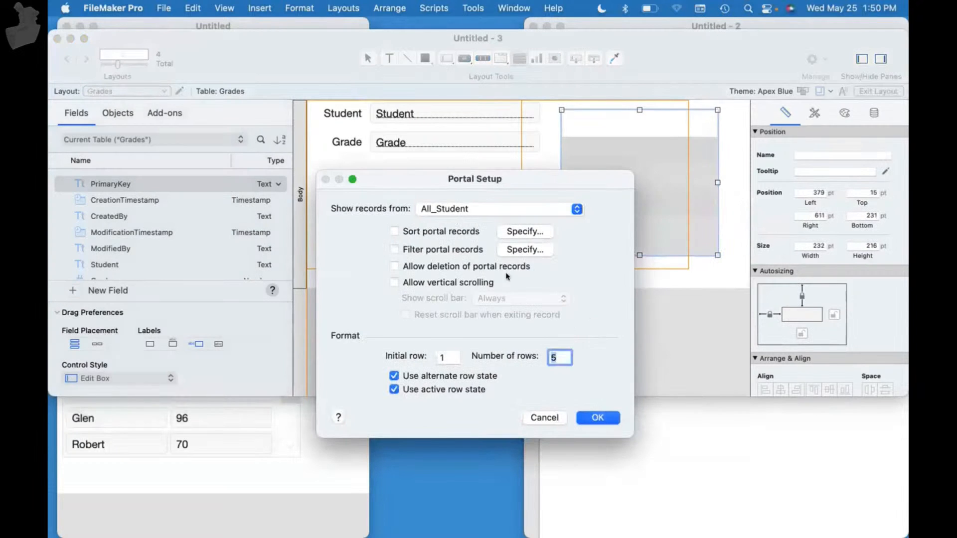
left_click(598, 416)
left_click(275, 150)
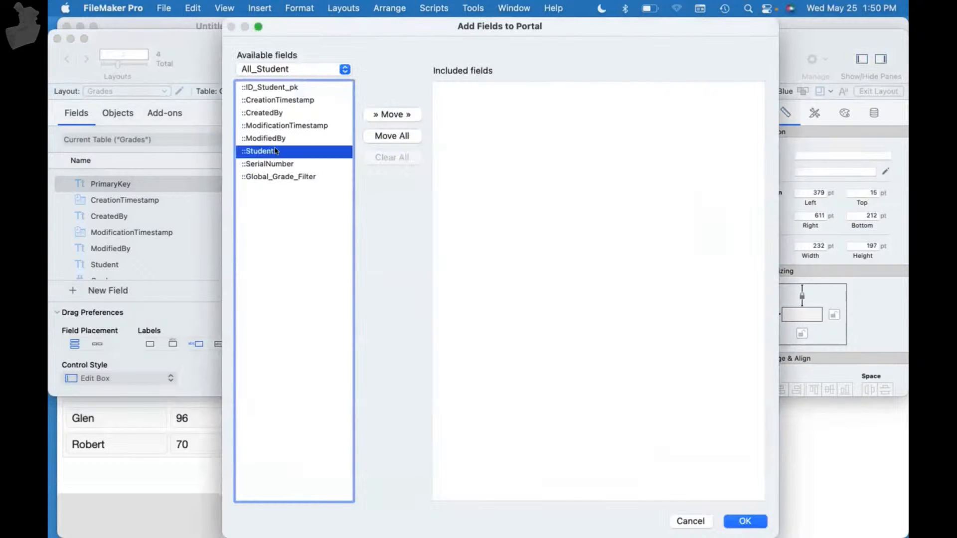
double_click(274, 150)
left_click(745, 521)
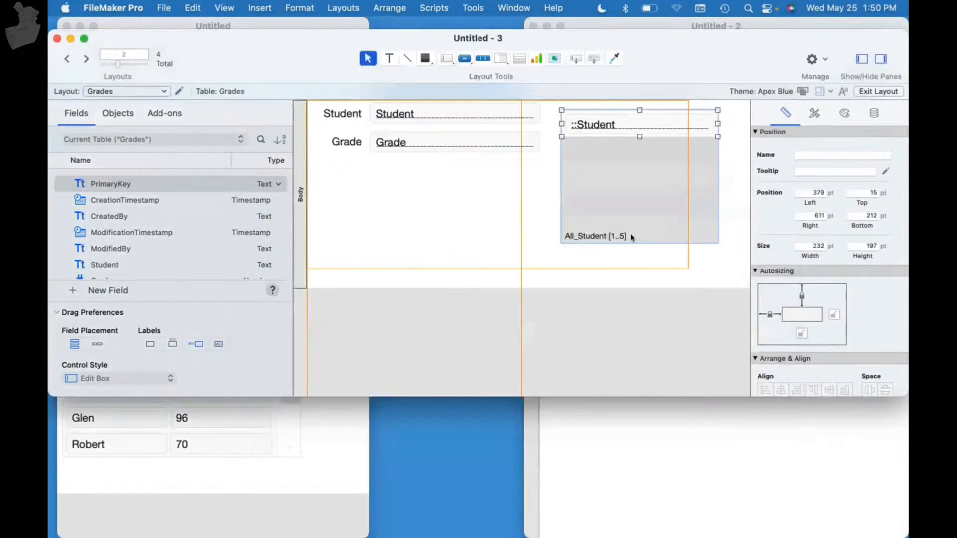
Step: Narrow the portal's Student field and add a button labelled "Set" beside it in the first row, with a Single Step action
left_click(592, 126)
mouse_move(714, 124)
left_mouse_down()
mouse_move(666, 124)
mouse_move(706, 134)
left_mouse_up()
left_click(461, 58)
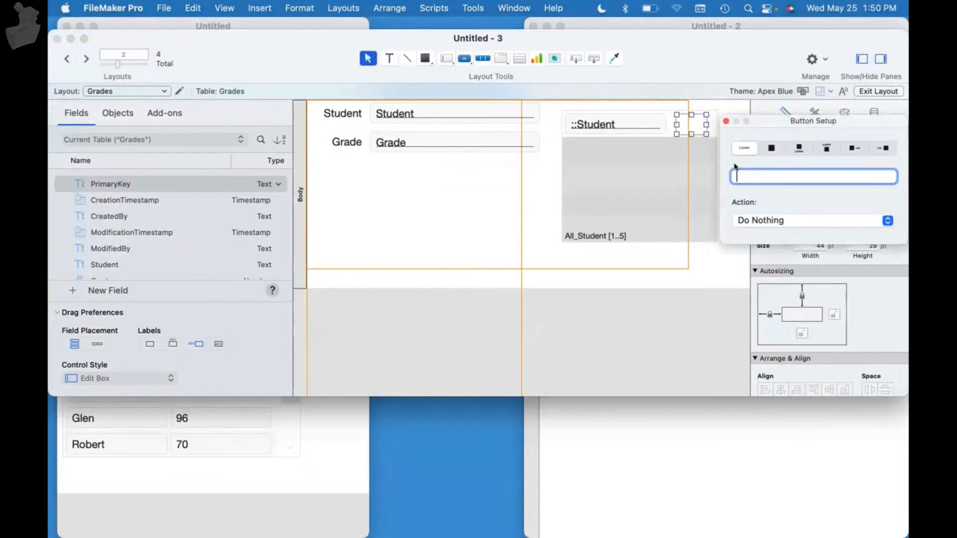
type("Set")
left_click(766, 221)
left_click(764, 245)
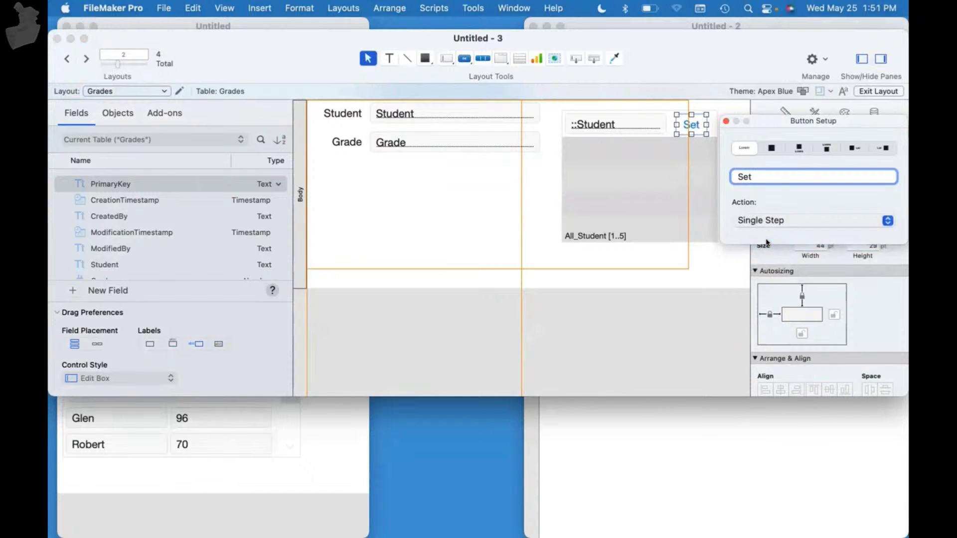
Step: Add a Set Field step to the button action with Grades::id_student_fk as its target field
type("jset f")
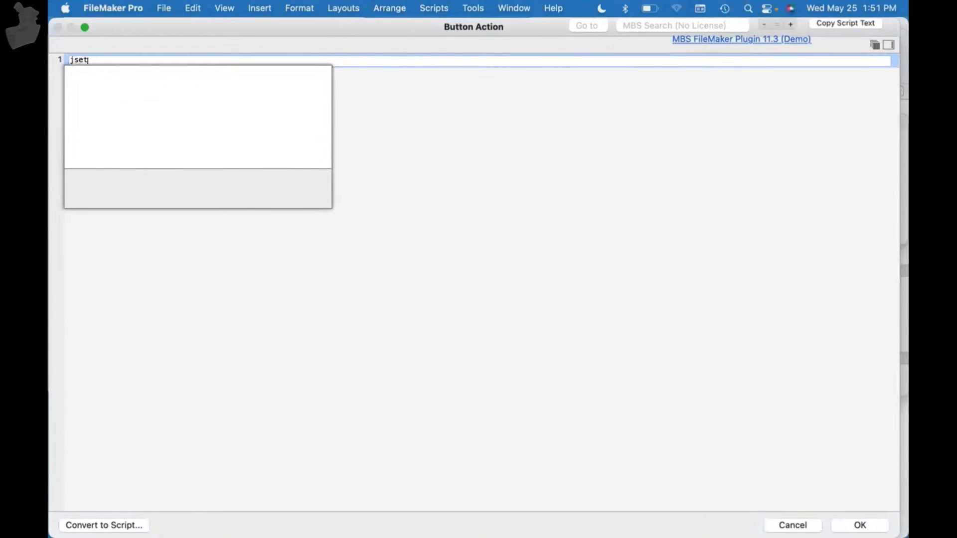
key("BackSpace")
key("BackSpace")
key("BackSpace")
key("BackSpace")
type("set f")
key("Return")
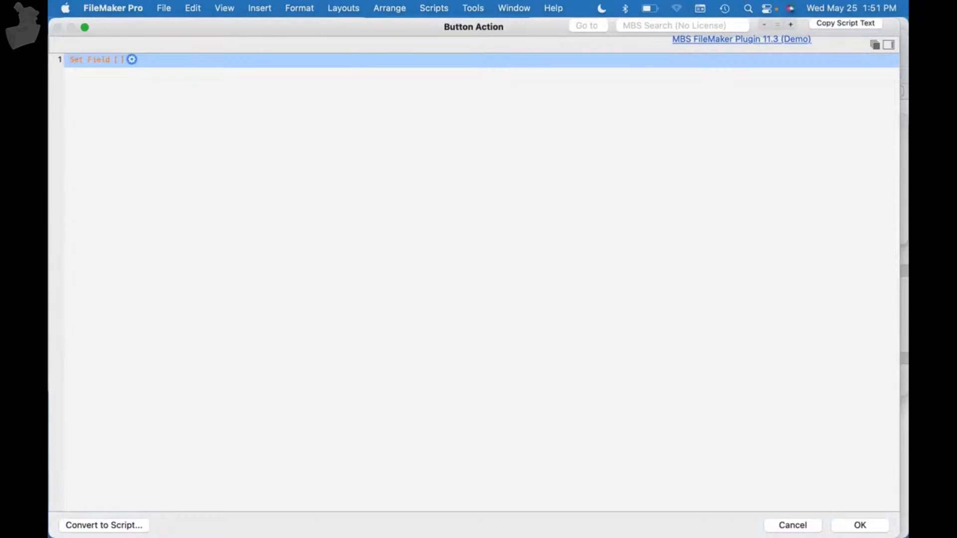
left_click(131, 59)
left_click(201, 90)
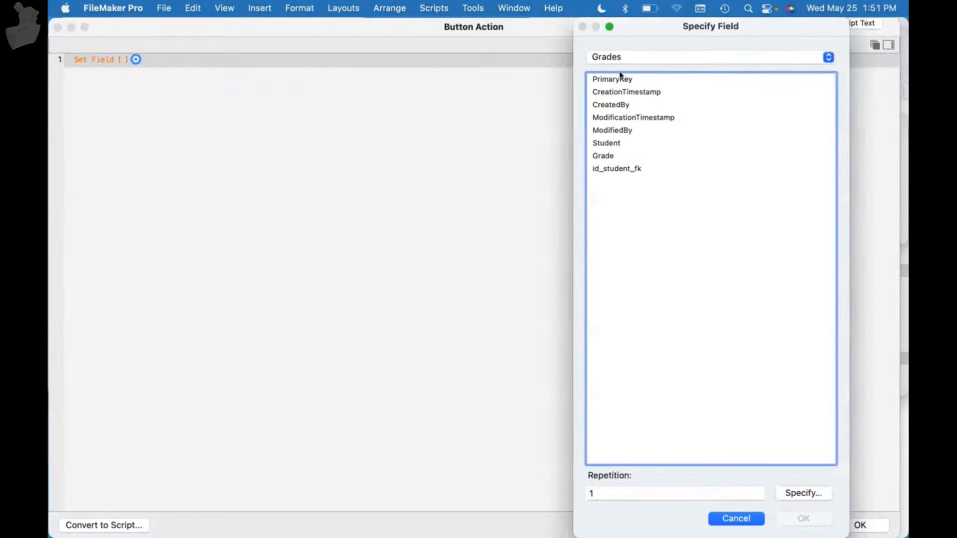
left_click(622, 169)
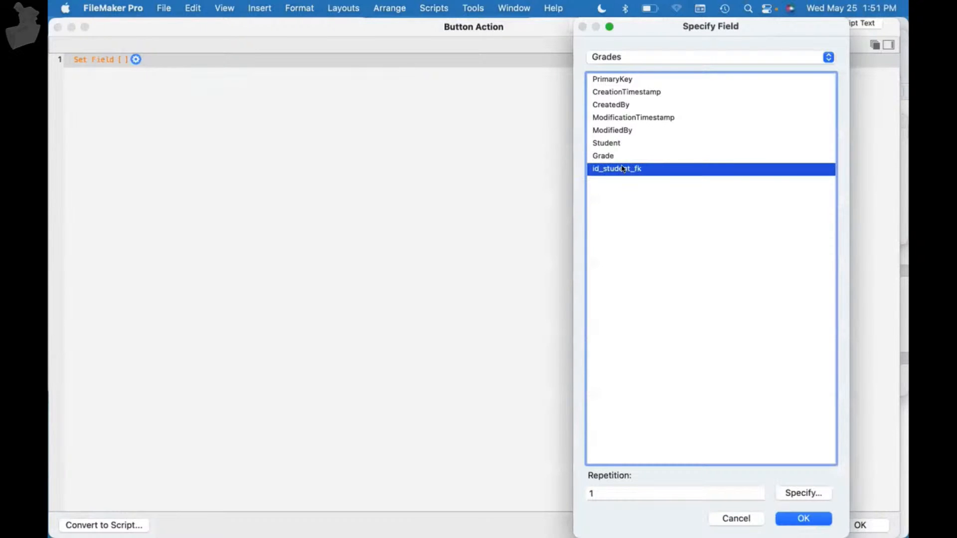
double_click(622, 169)
Step: Set the Set Field step's calculated result to All_Student::ID_Student_pk and save the button action
left_click(297, 105)
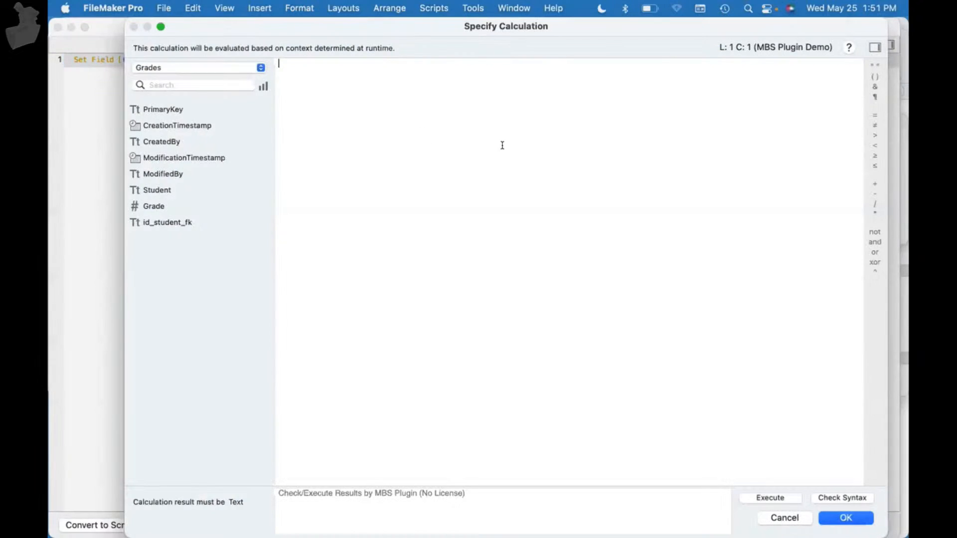
left_click(209, 69)
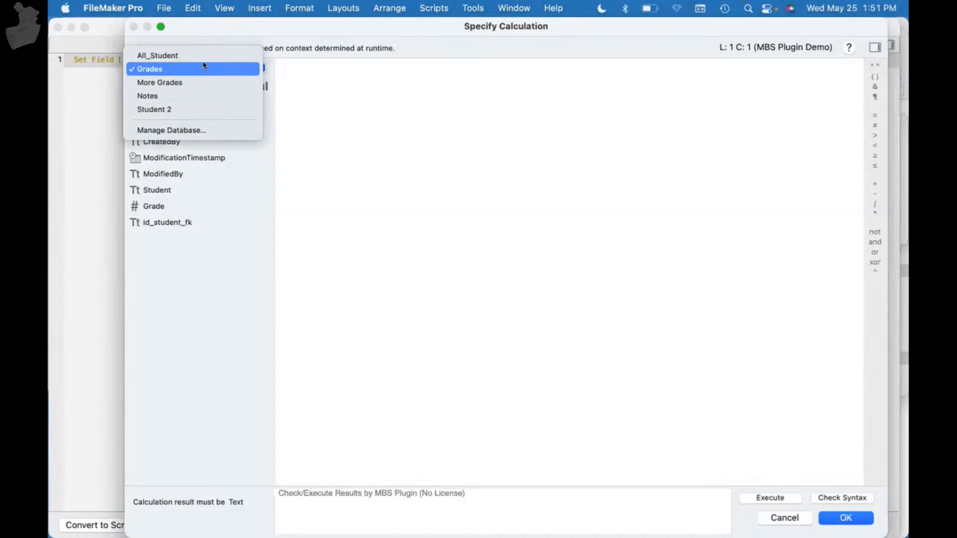
left_click(202, 56)
double_click(170, 109)
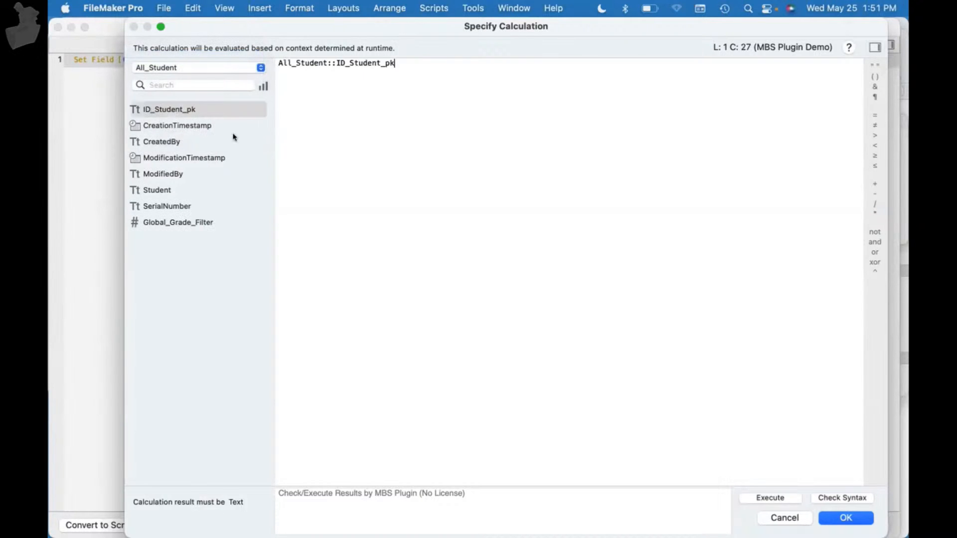
left_click(839, 520)
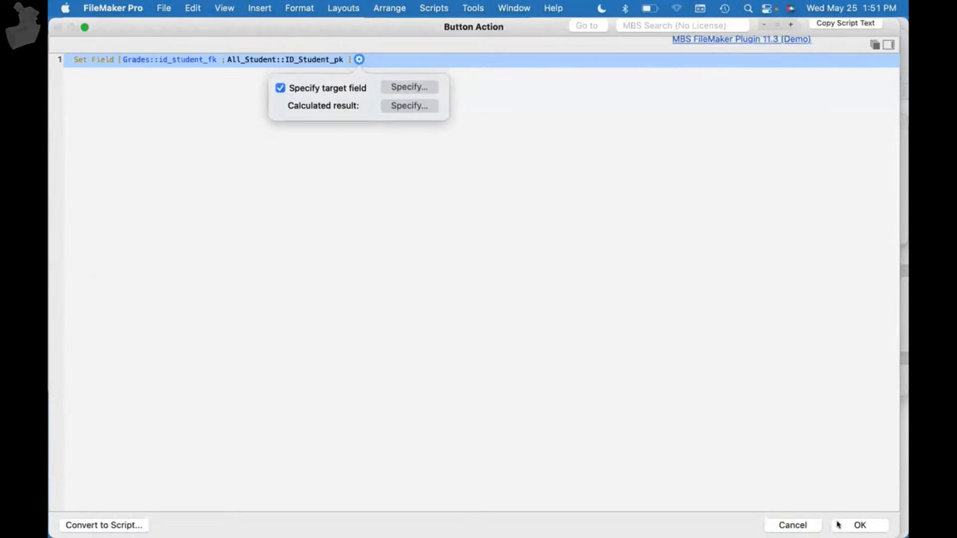
left_click(839, 521)
key("Escape")
Step: Return the Grades layout to Browse mode and show its records one at a time as a form
key("super+b")
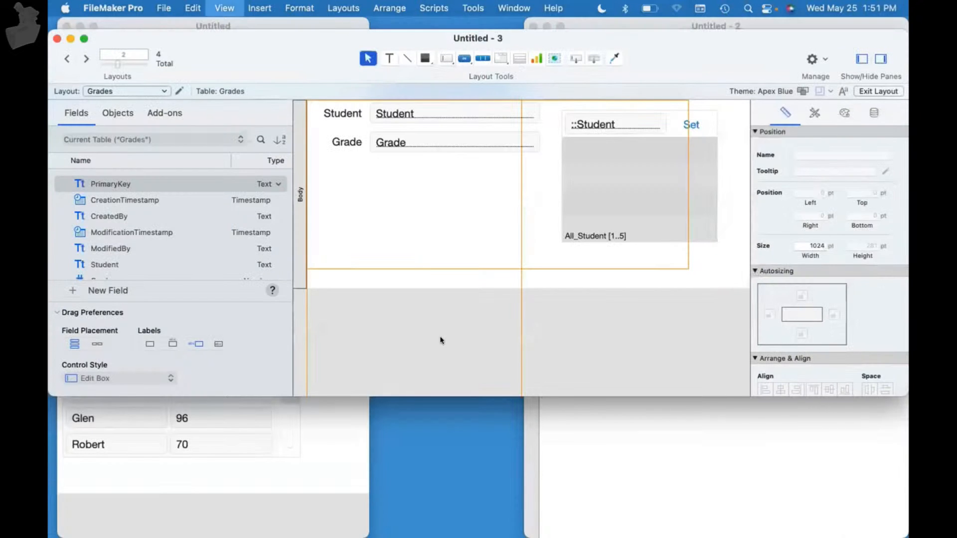
scroll(503, 232, "up", 10)
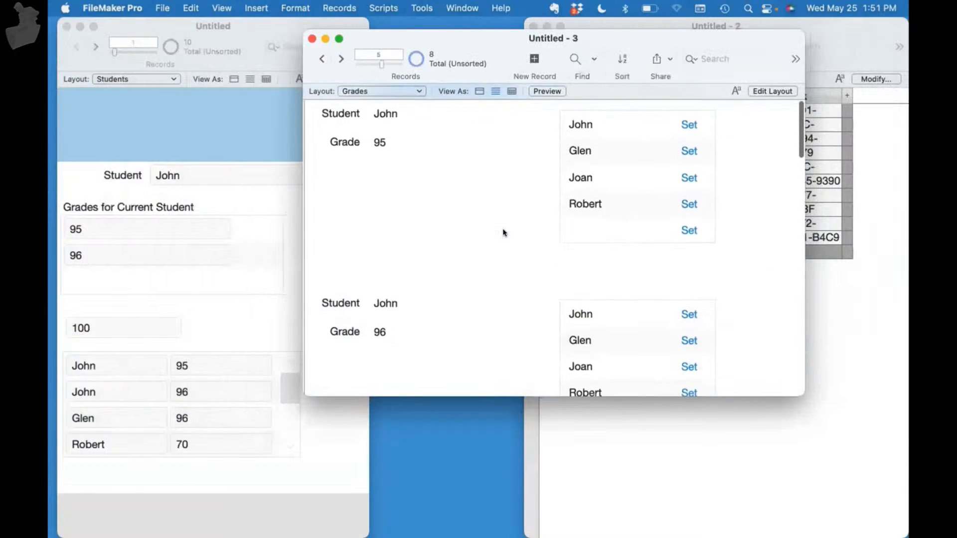
left_click(479, 90)
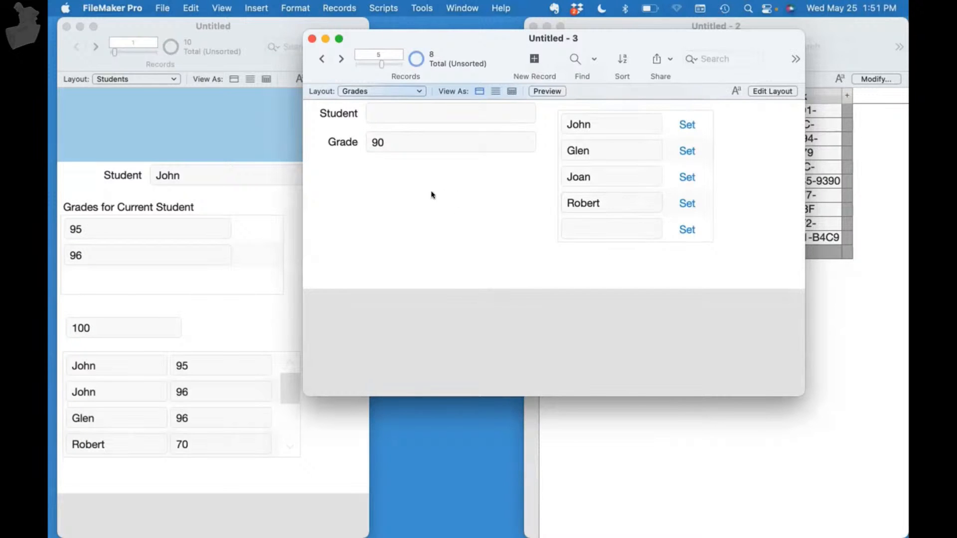
Step: Place the id_student_fk field with its label below the Grade field on the Grades layout
key("super+l")
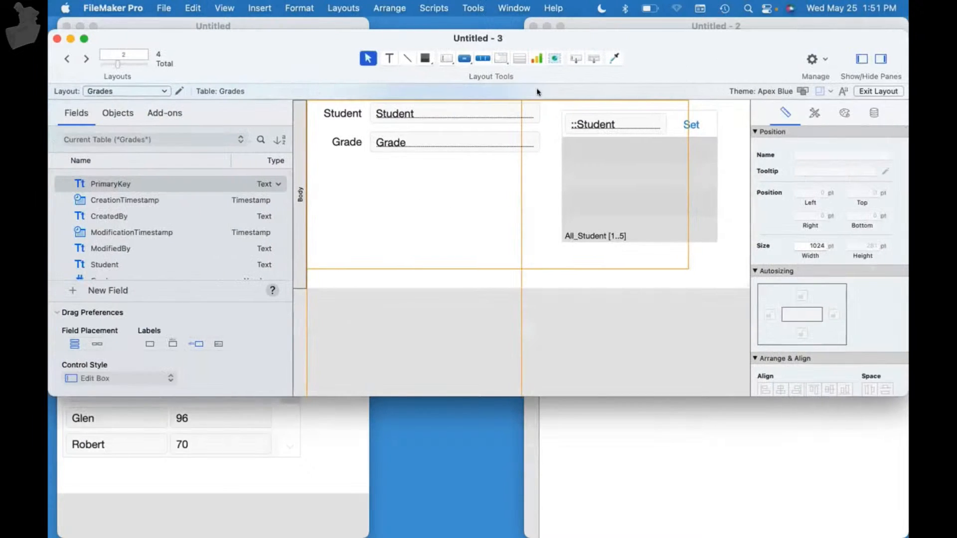
left_click(573, 60)
left_click_drag(373, 161, 433, 181)
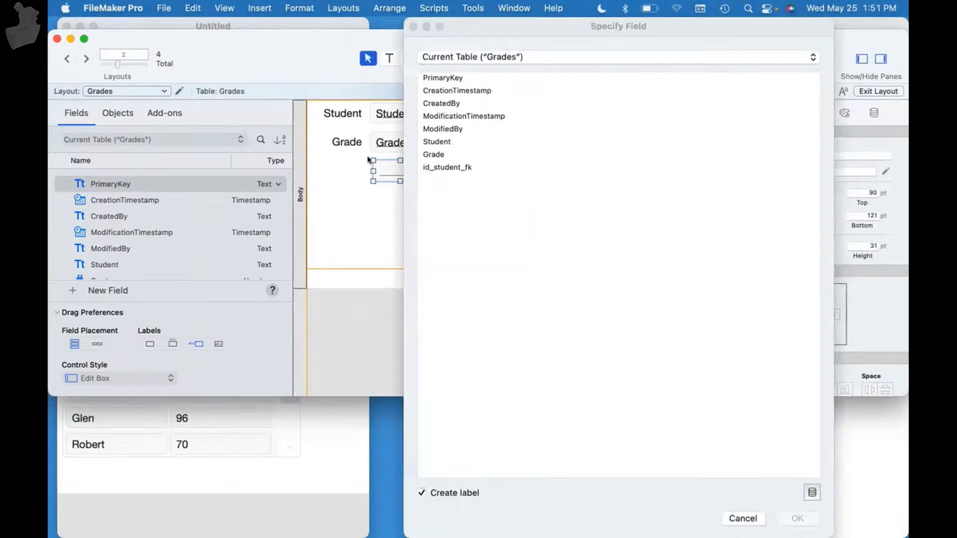
double_click(449, 168)
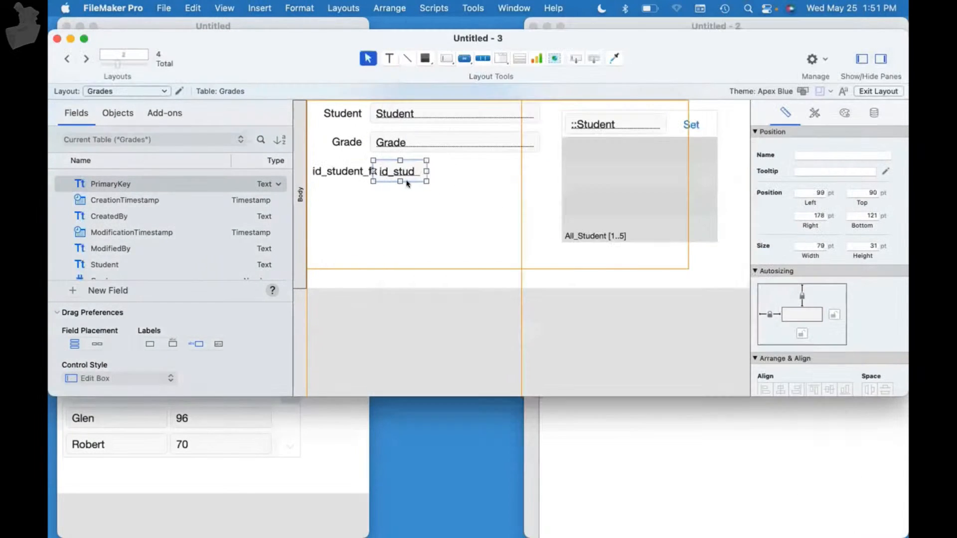
Step: Widen the id_student_fk field to 200 pt, clear of its label, and return the Grades layout to Browse mode
mouse_move(441, 171)
left_mouse_down()
mouse_move(507, 171)
mouse_move(453, 176)
left_mouse_up()
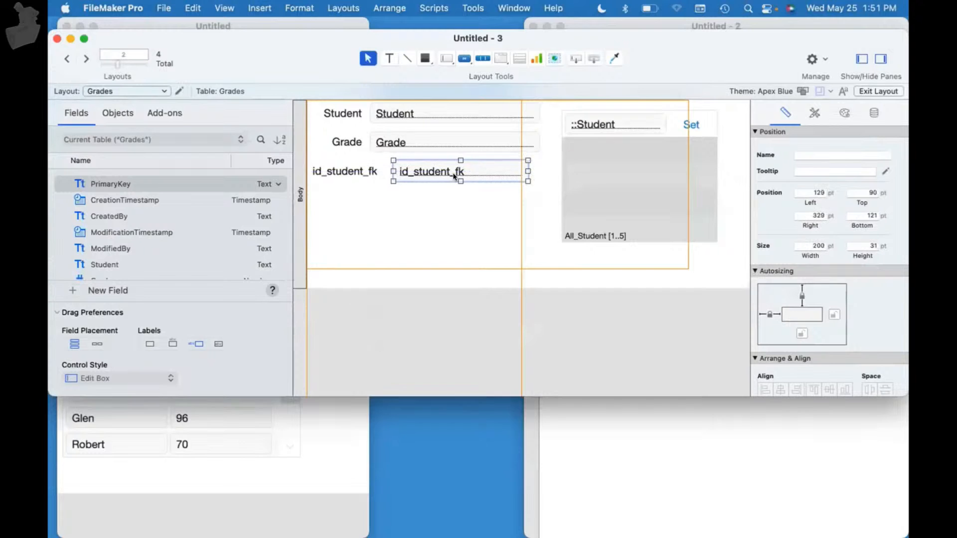
key("super+b")
left_click(439, 172)
left_click(469, 252)
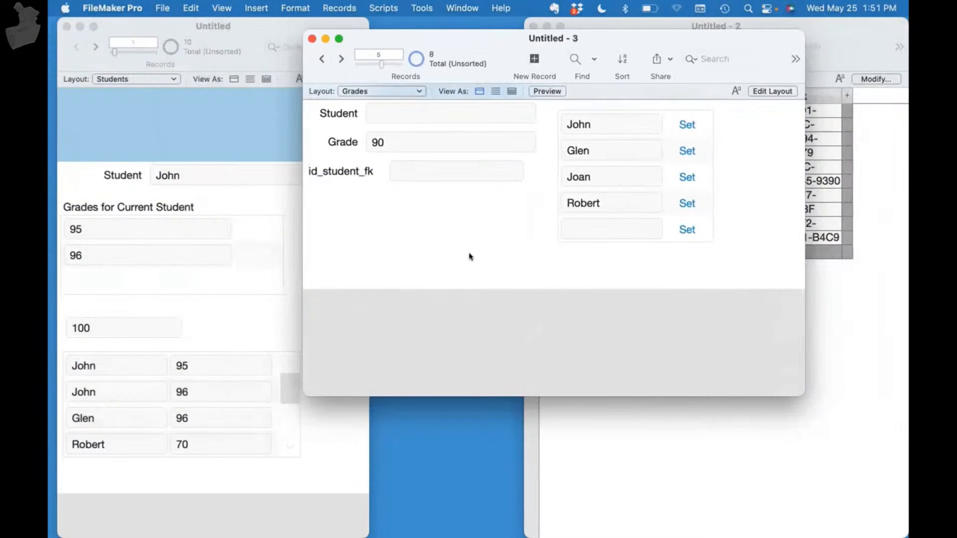
Step: Assign the current grade record to each of the first four students in the portal in turn using Set
left_click(688, 124)
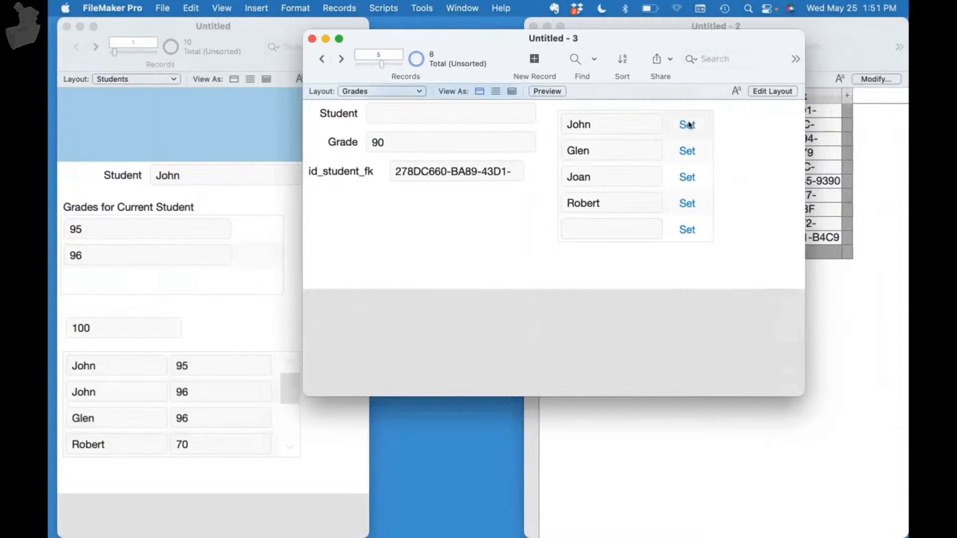
left_click(687, 149)
left_click(687, 175)
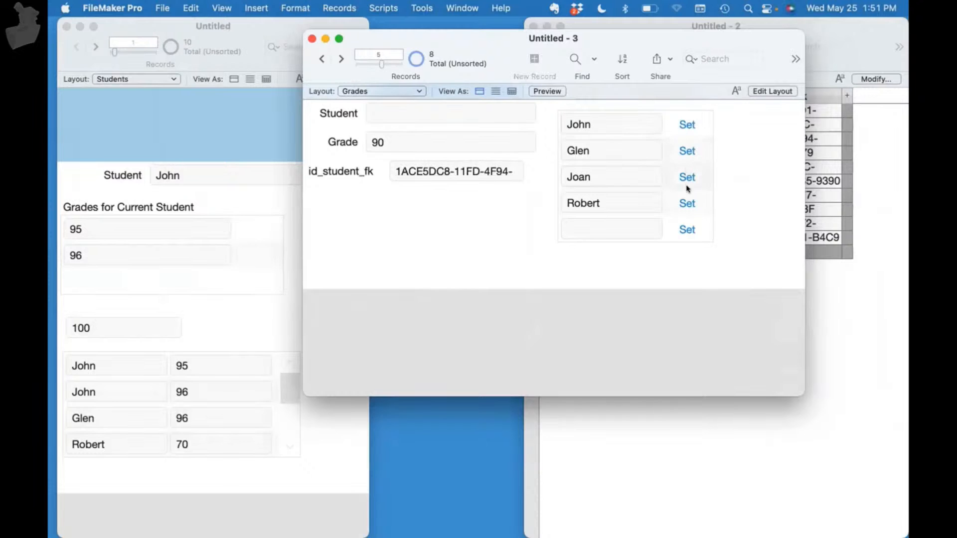
left_click(687, 202)
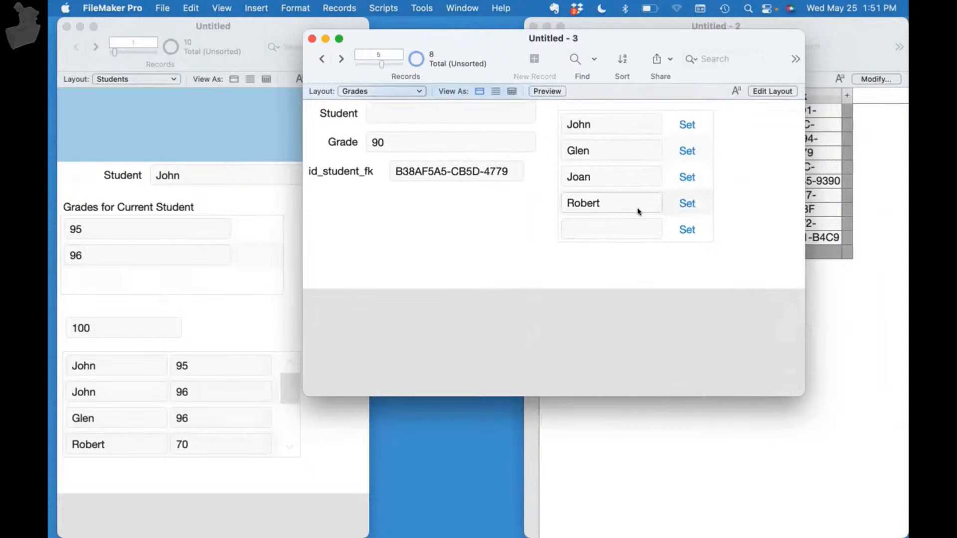
Step: Enter a new student's first name in the portal's blank row and assign the grade to that student
left_click(616, 224)
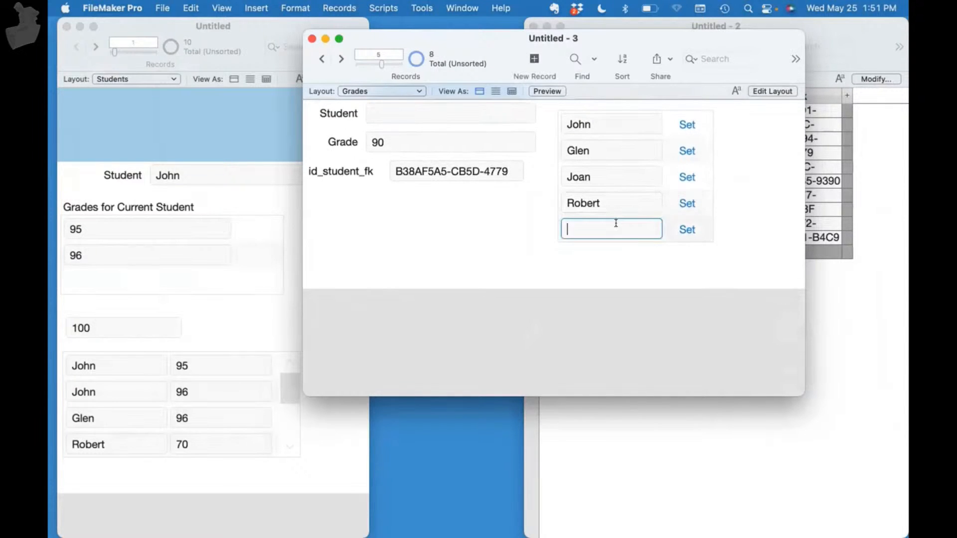
type("Abby")
left_click(622, 267)
left_click(687, 230)
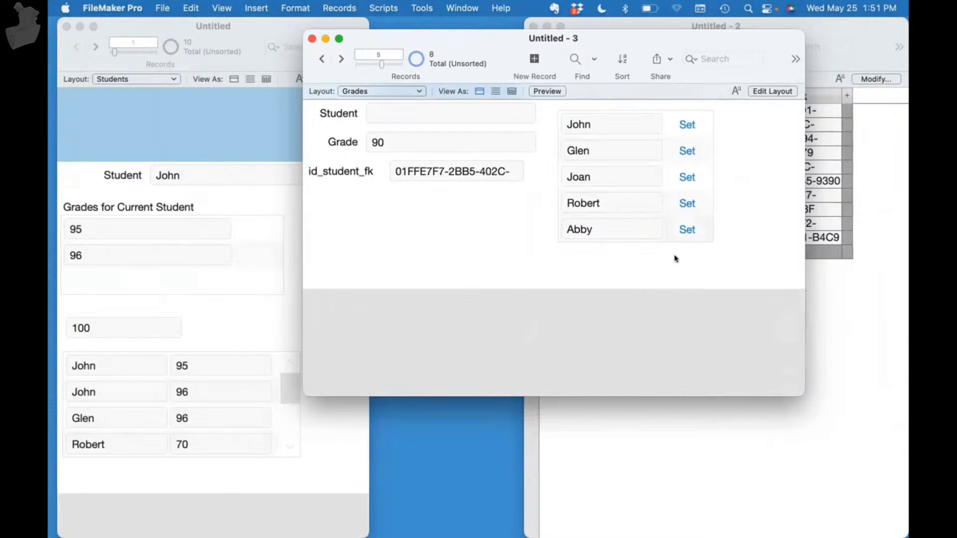
Step: Reassign the grade to each student from the fourth portal row up, ending with the first student
left_click(687, 206)
left_click(685, 176)
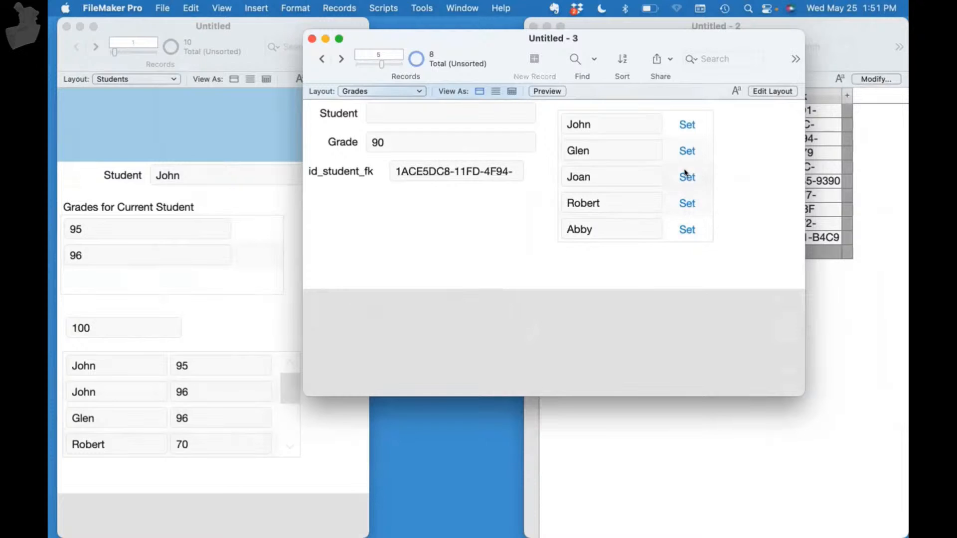
left_click(685, 152)
left_click(686, 124)
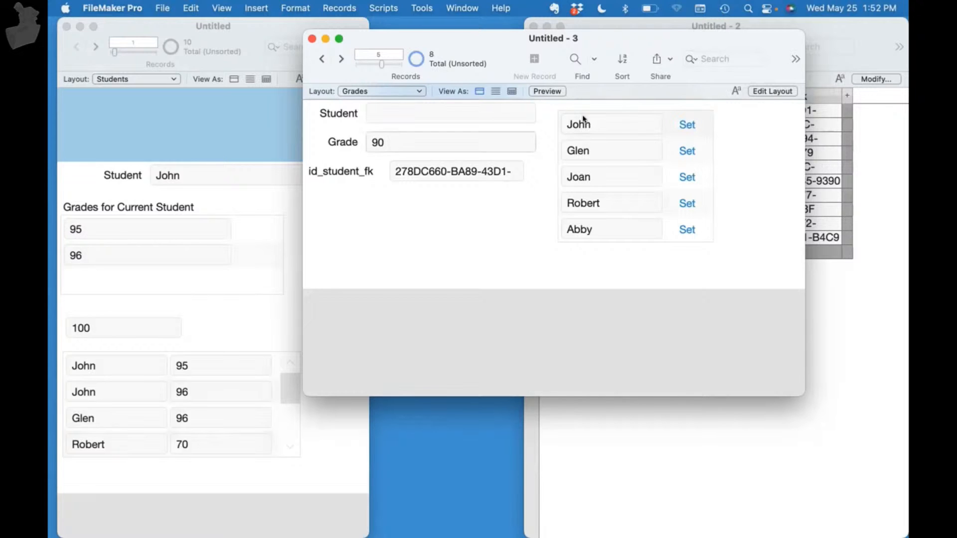
Step: Change the current record's Grade to 99.99999 and commit the record
left_click(400, 141)
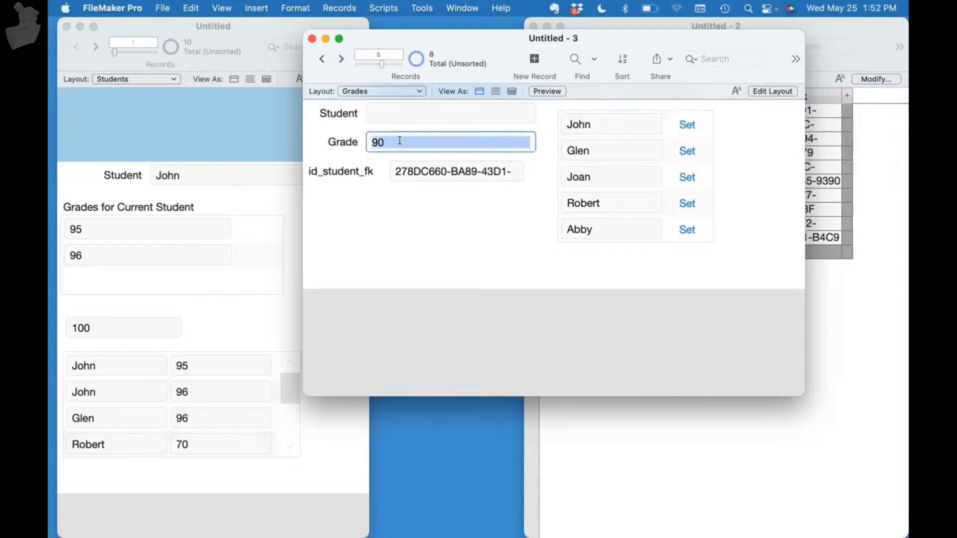
type("99.9999")
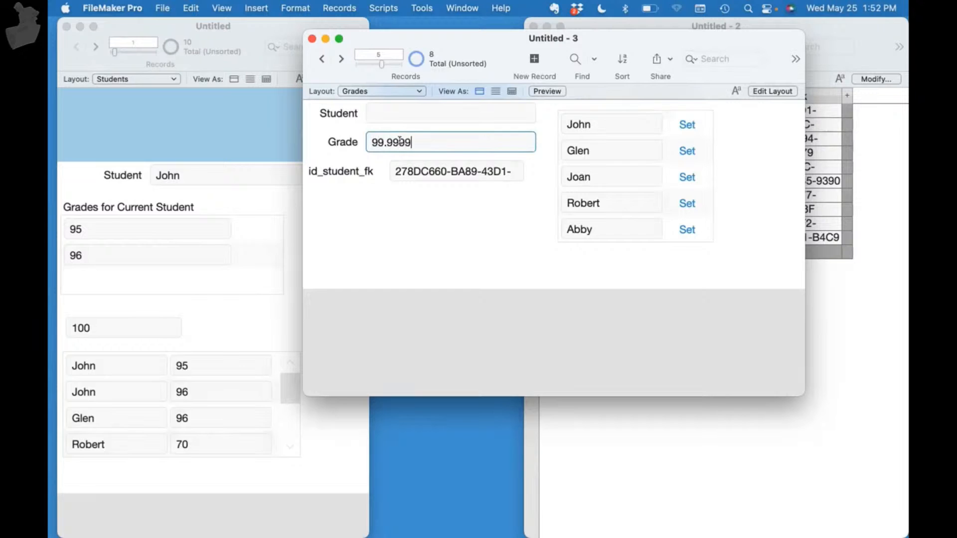
type("9")
left_click(450, 233)
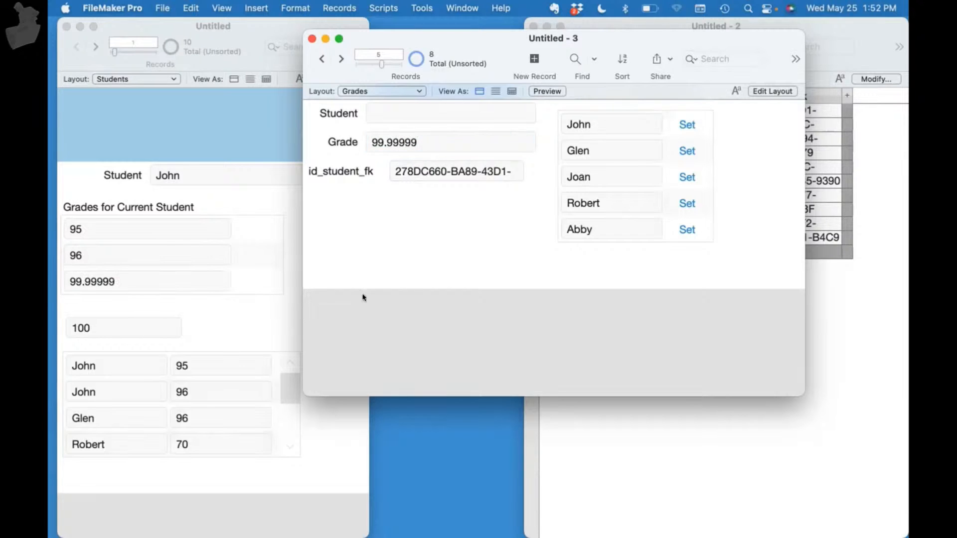
Step: Assign the 99.99999 grade to the second student and back to the first, checking the Students window's grades portal each time
left_click(686, 151)
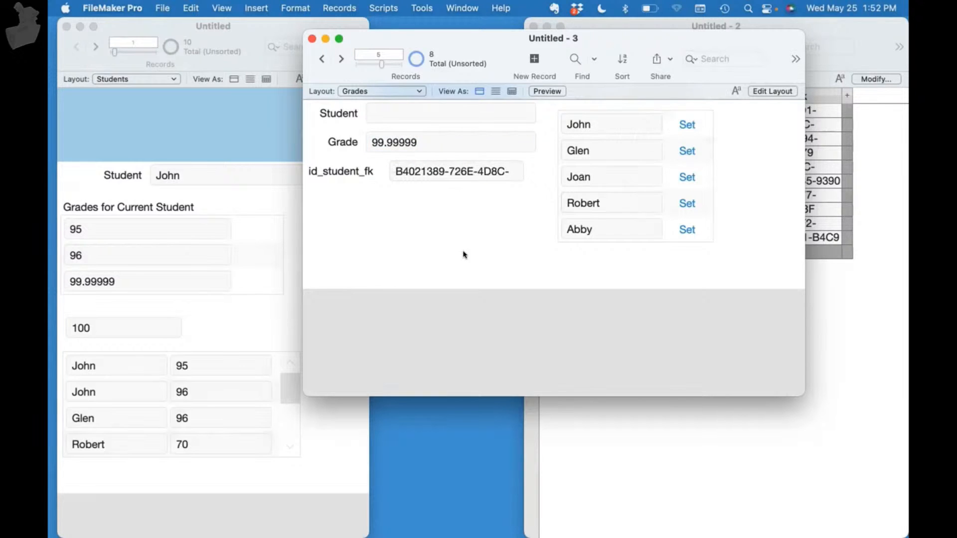
left_click(122, 285)
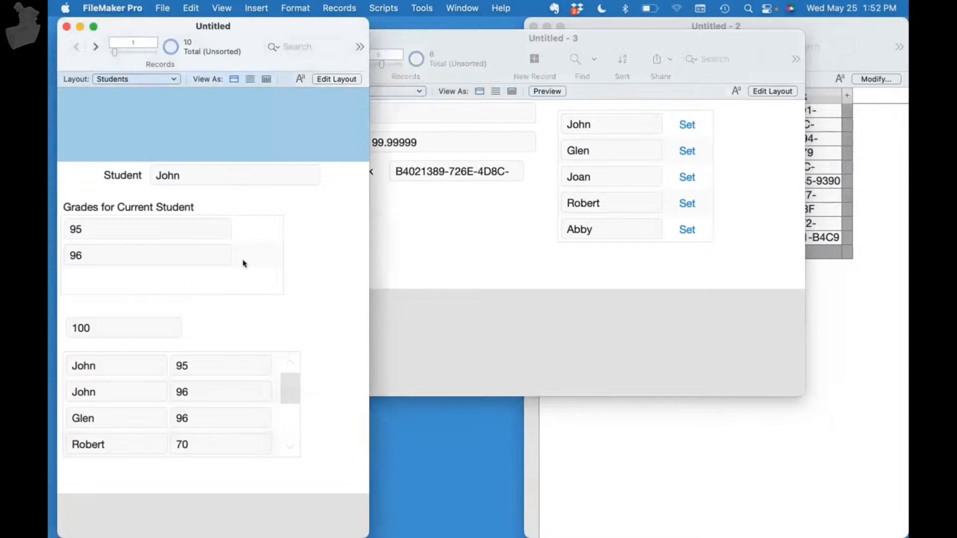
left_click(706, 146)
left_click(688, 128)
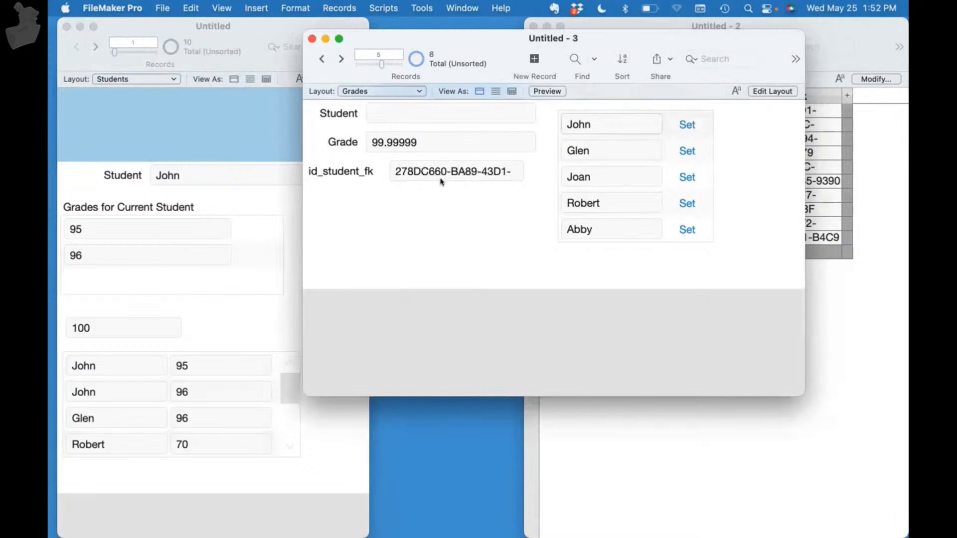
left_click(175, 322)
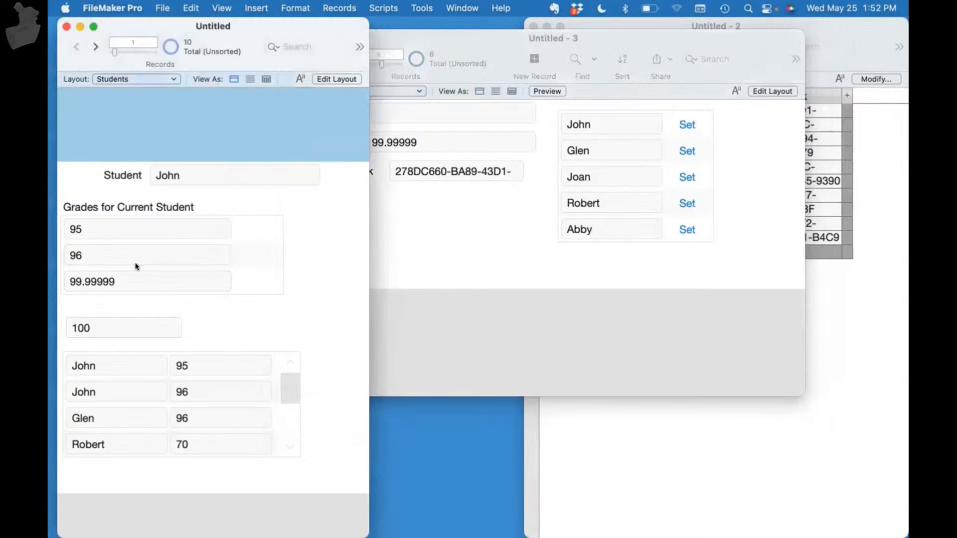
Step: Move the Grades window beside the Students window and create a text field named Get in the Grades table
left_click_drag(423, 33, 486, 16)
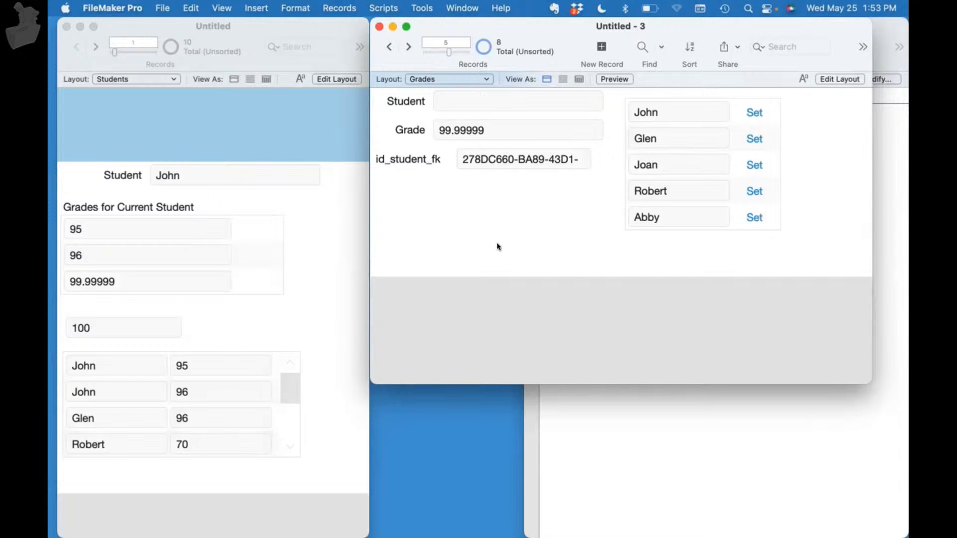
key("super+shift+d")
left_click(469, 55)
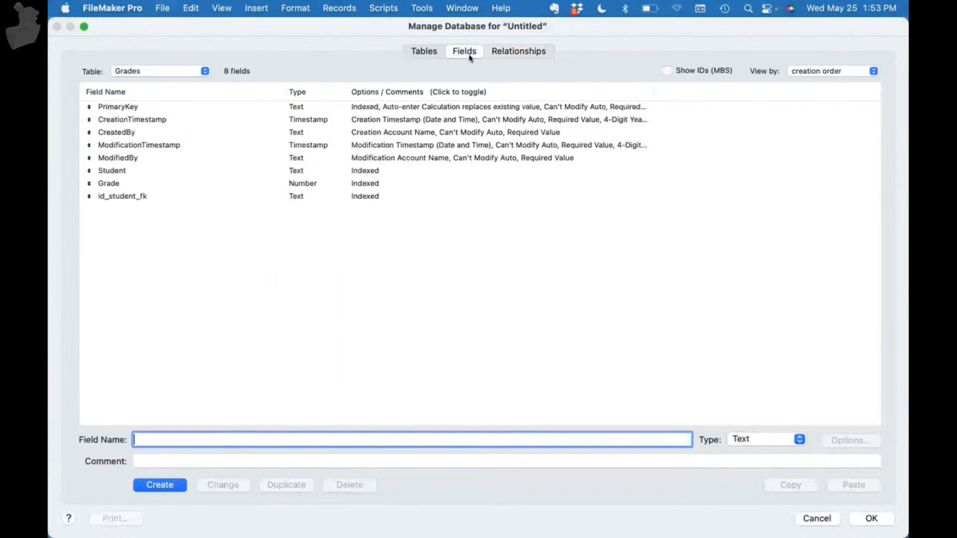
type("Get")
key("Return")
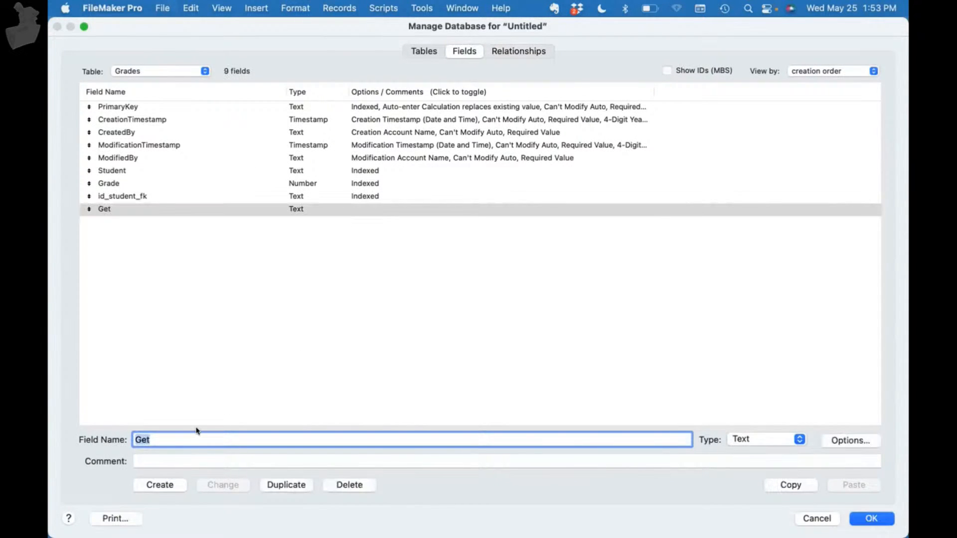
Step: Create a text field named John& in the Grades table, proceeding despite the naming warning
type("G")
key("BackSpace")
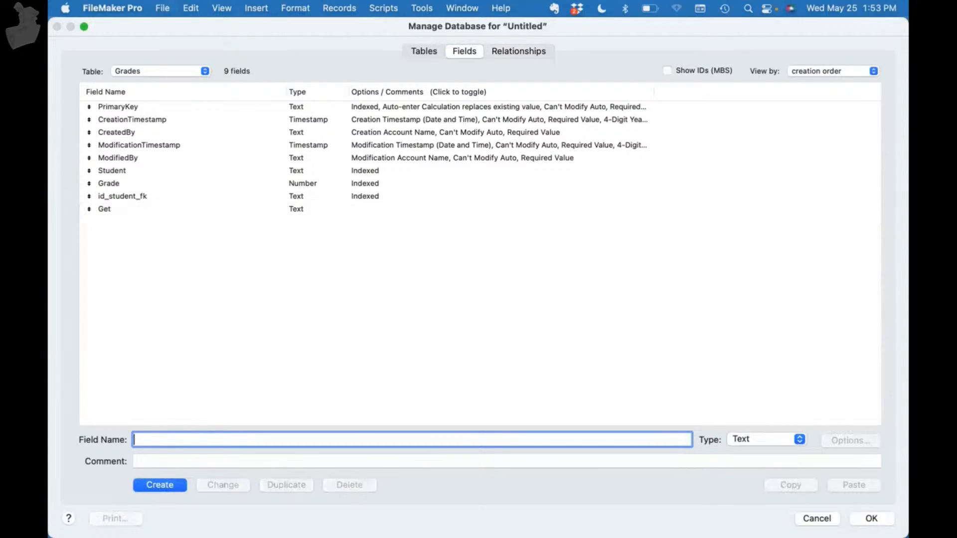
type("&")
type("John")
key("Return")
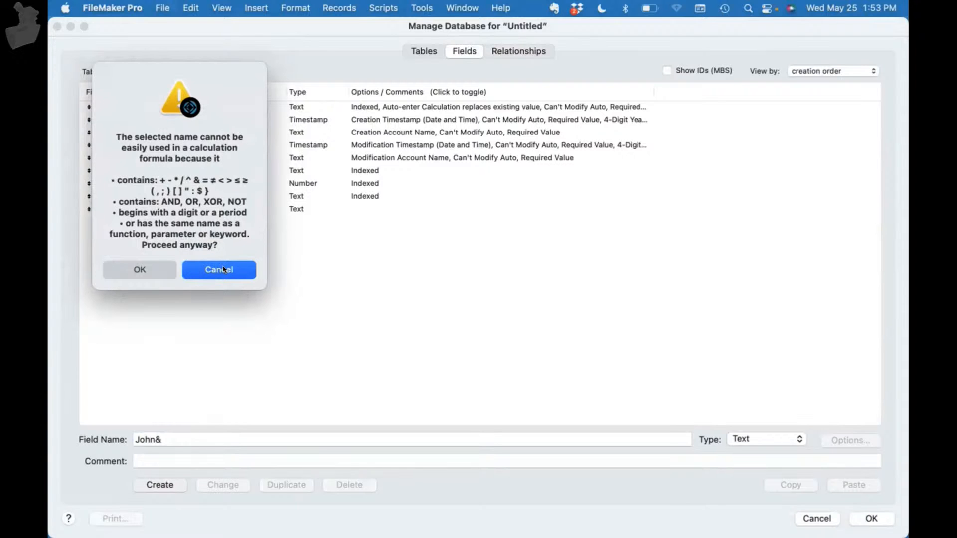
left_click(152, 269)
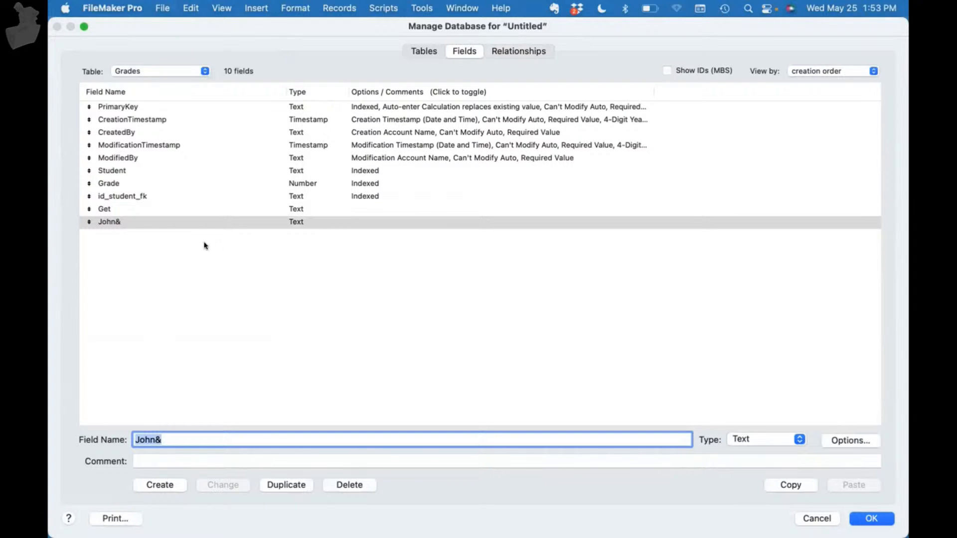
Step: Delete the John& and Get fields from the Grades table and save the database definition
left_click(216, 225)
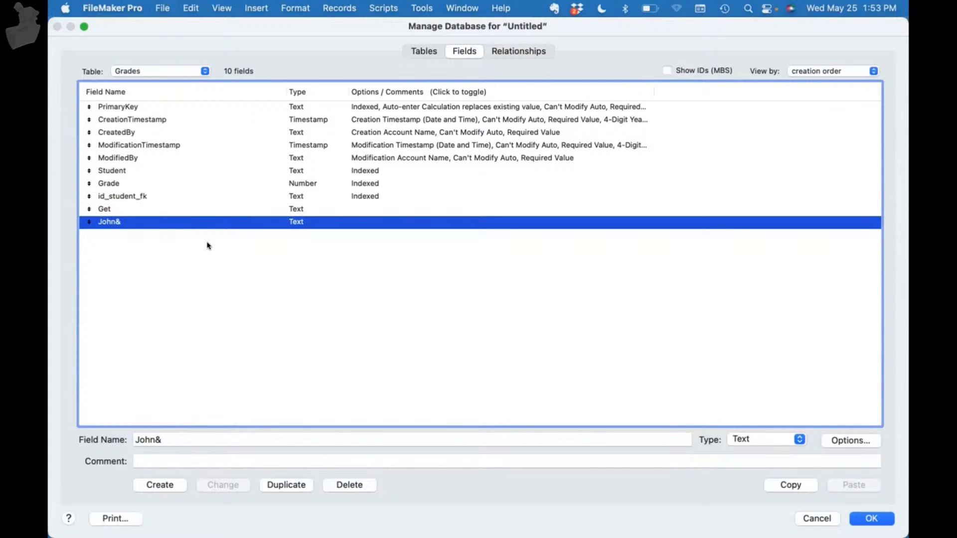
key("BackSpace")
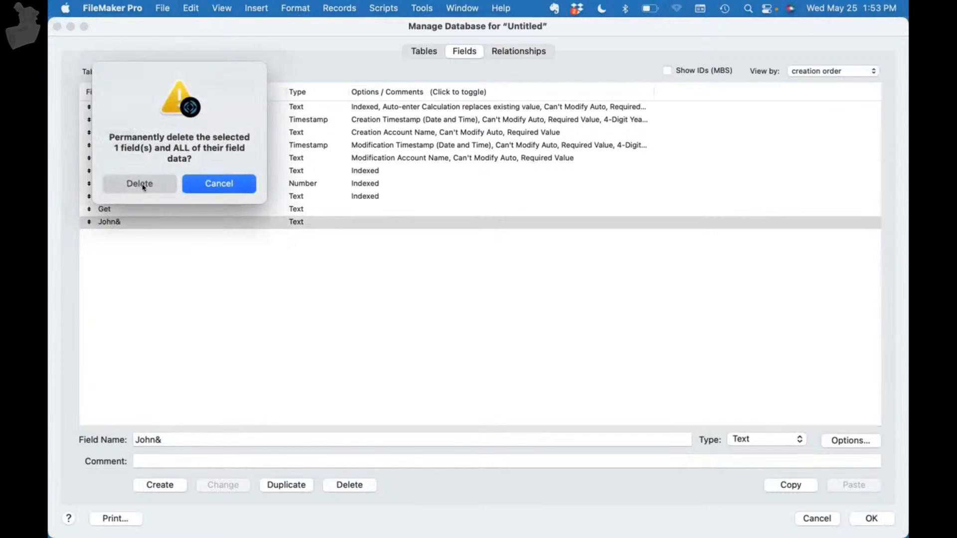
left_click(159, 185)
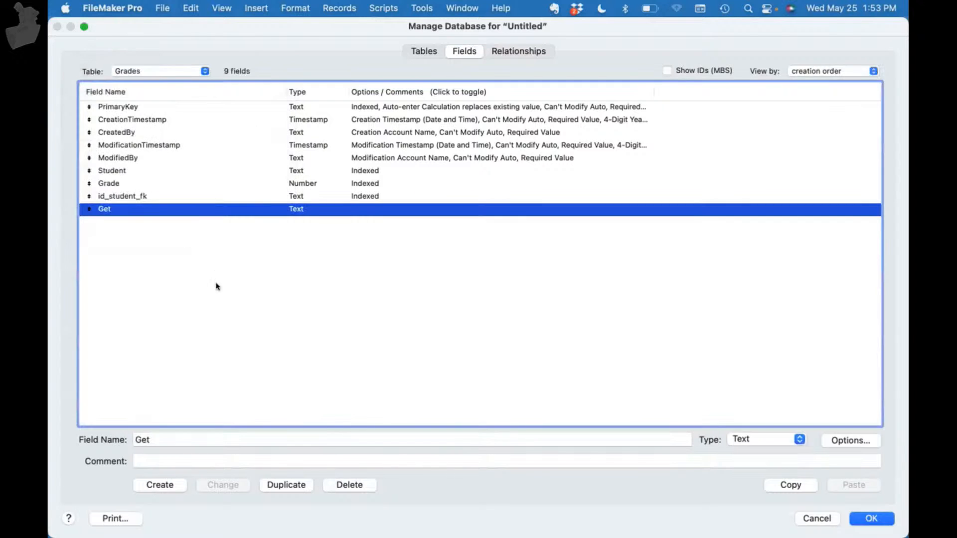
left_click(197, 267)
left_click(129, 209)
key("BackSpace")
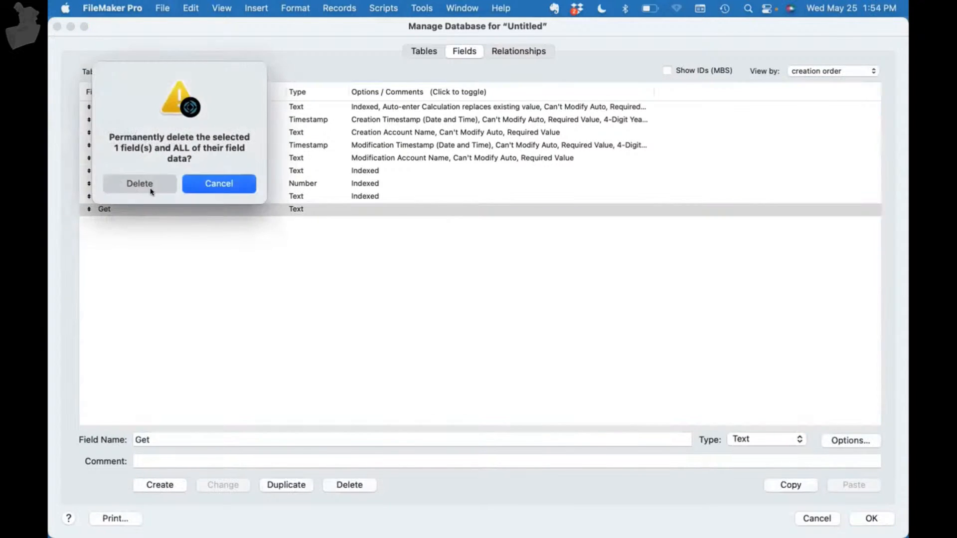
left_click(151, 187)
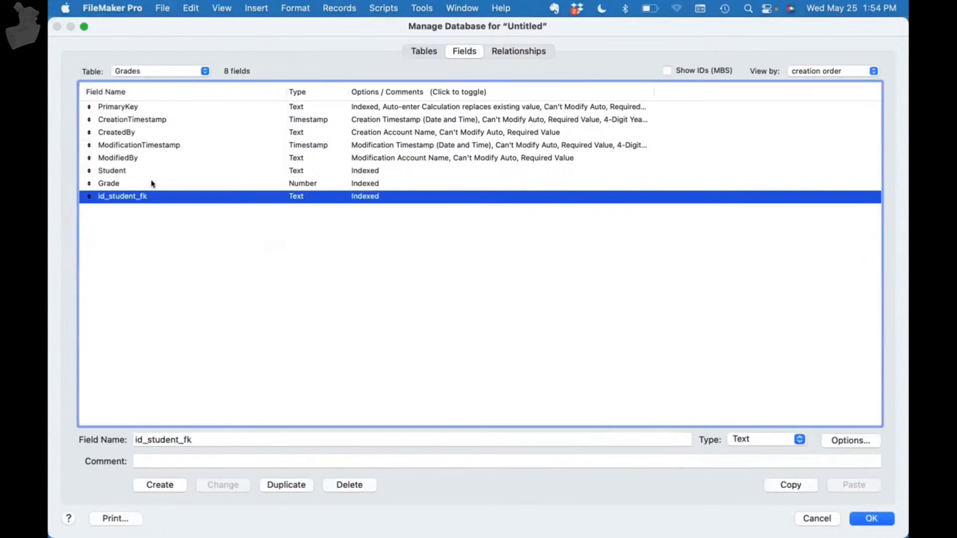
left_click(871, 519)
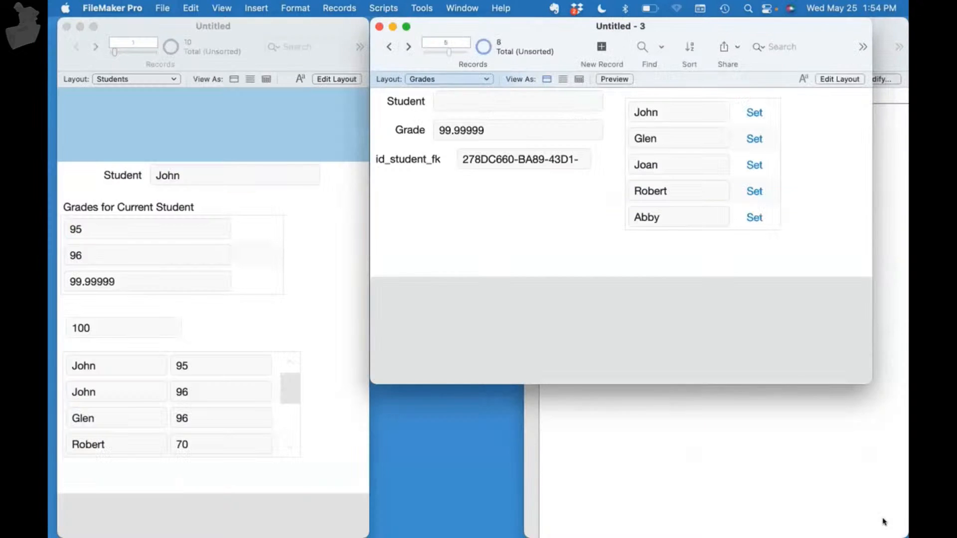
Step: Edit the Student 2 to Grades relationship so related Grades records are deleted when a record in the other table is deleted
left_click(305, 273)
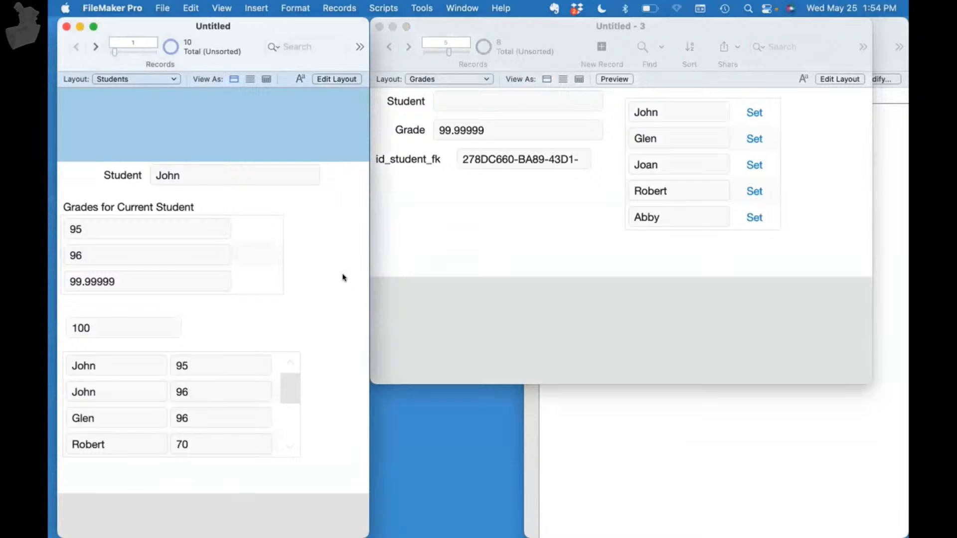
key("super+shift+d")
left_click(540, 52)
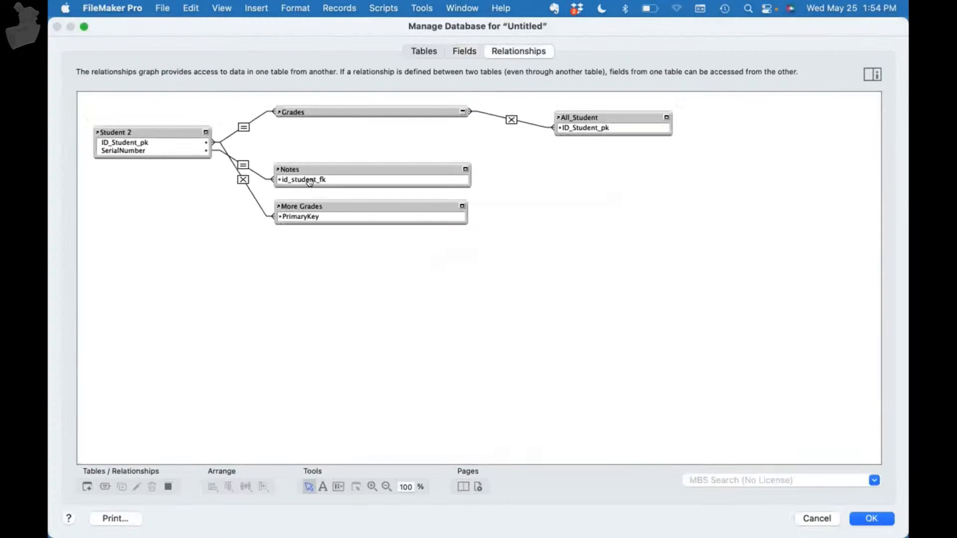
double_click(244, 127)
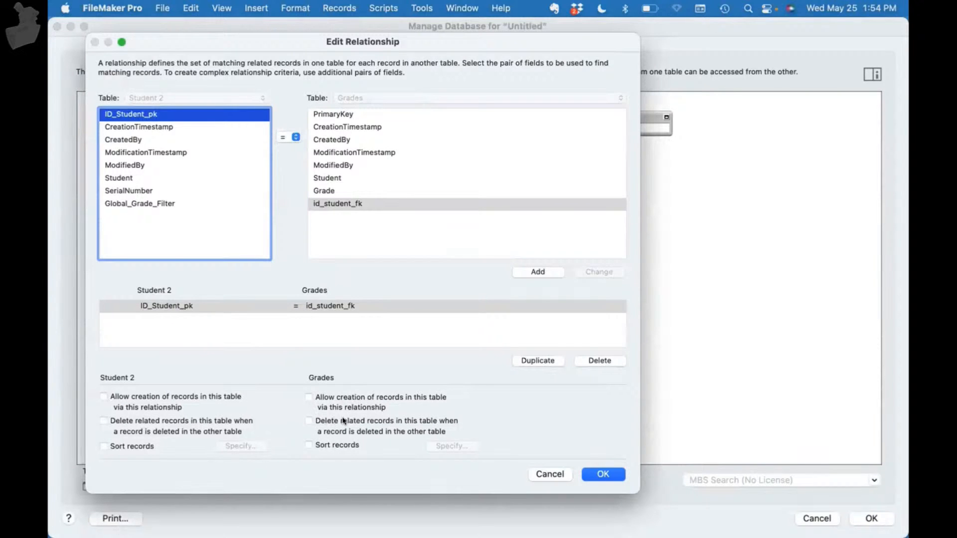
left_click(372, 421)
left_click(612, 474)
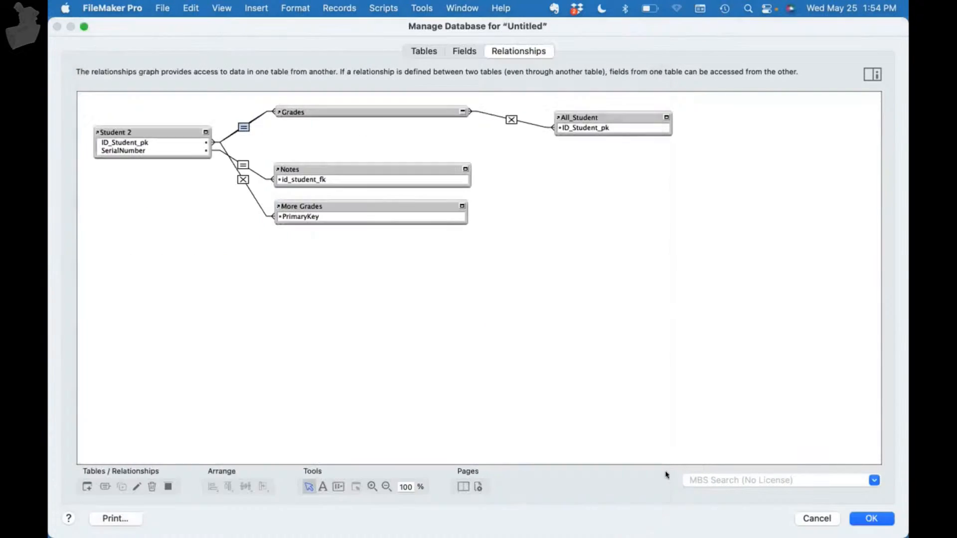
Step: Save the database definition, reopen the relationships graph, and collapse the Student 2 table occurrence and move it down level with Notes
left_click(871, 520)
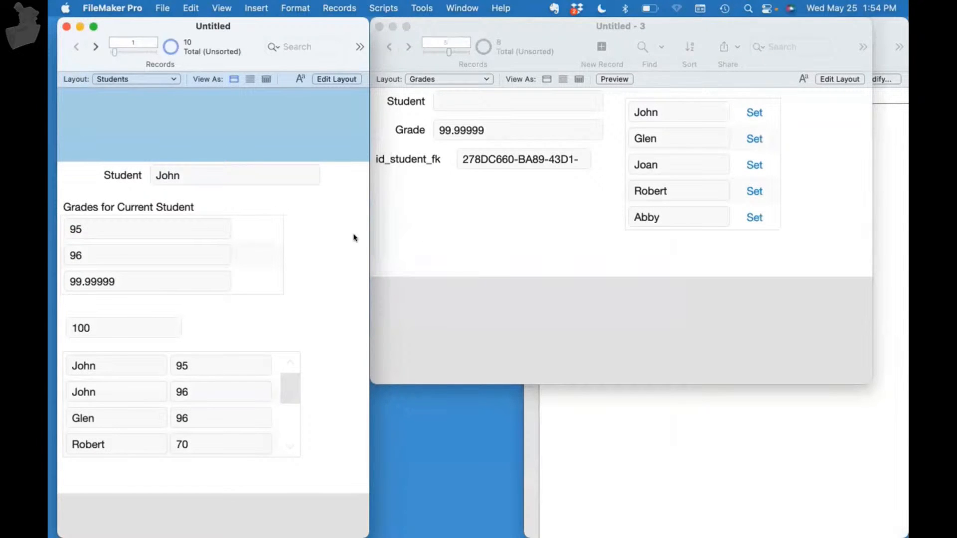
key("super+shift+d")
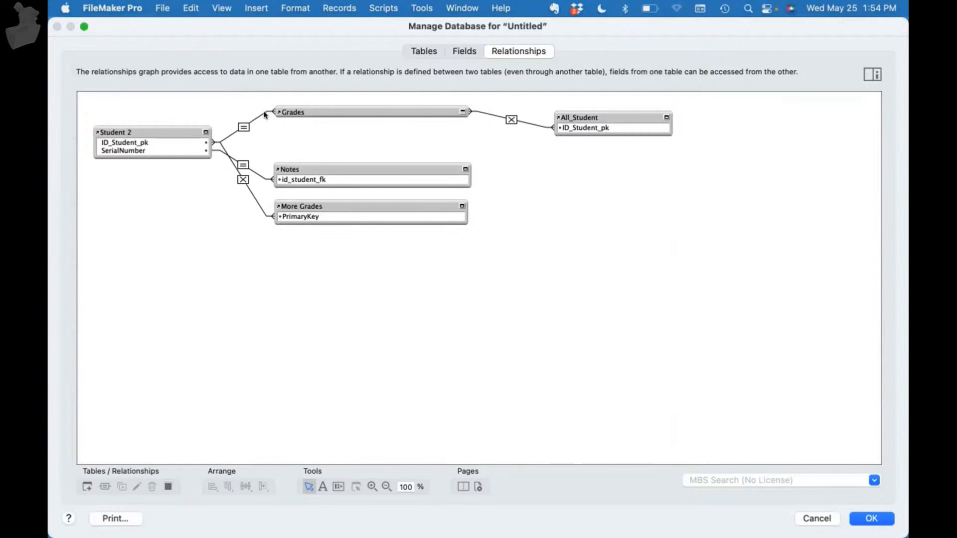
left_click(205, 132)
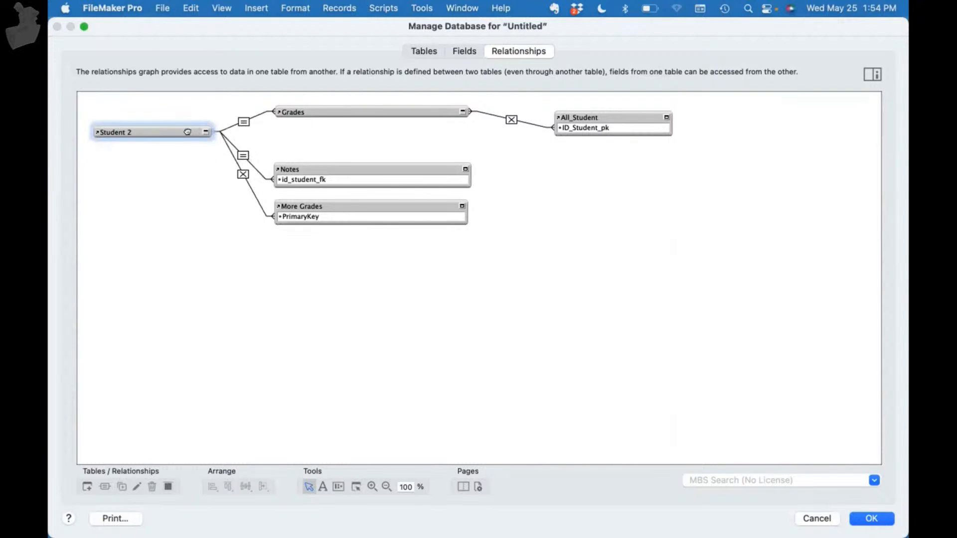
left_click_drag(188, 132, 189, 164)
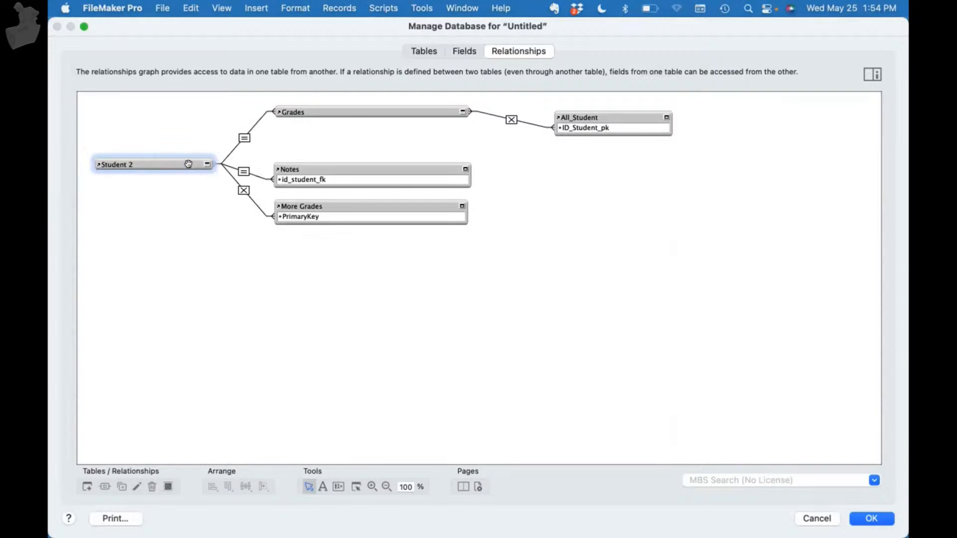
key("super+d")
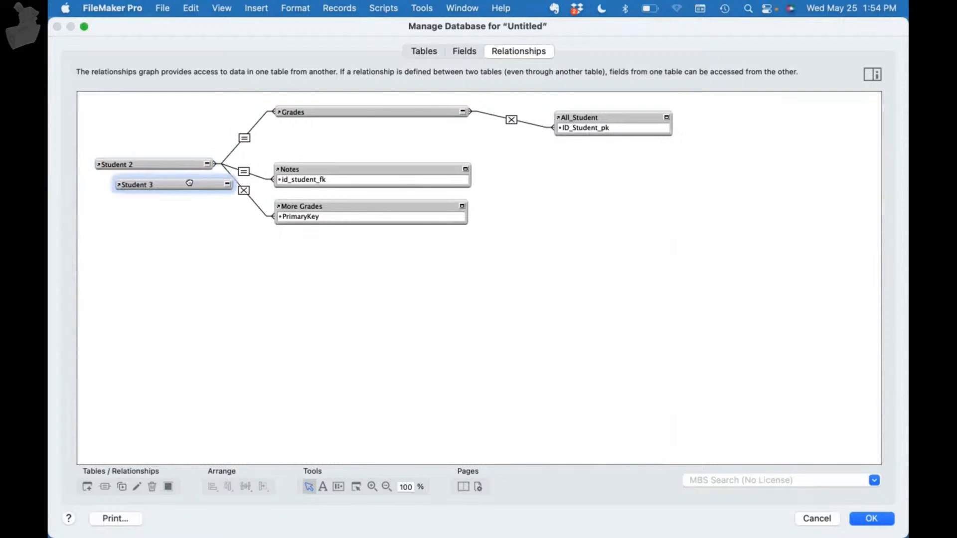
left_click_drag(190, 184, 193, 409)
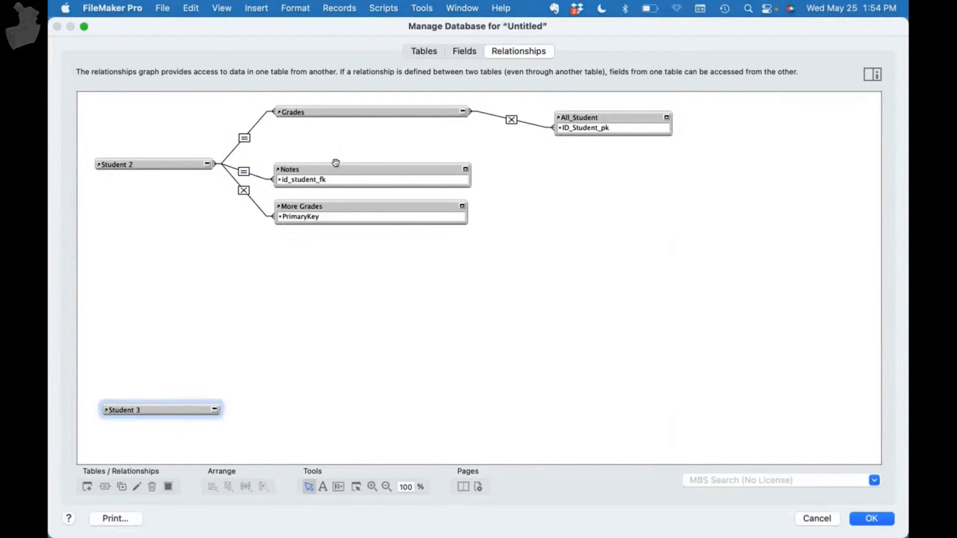
key("BackSpace")
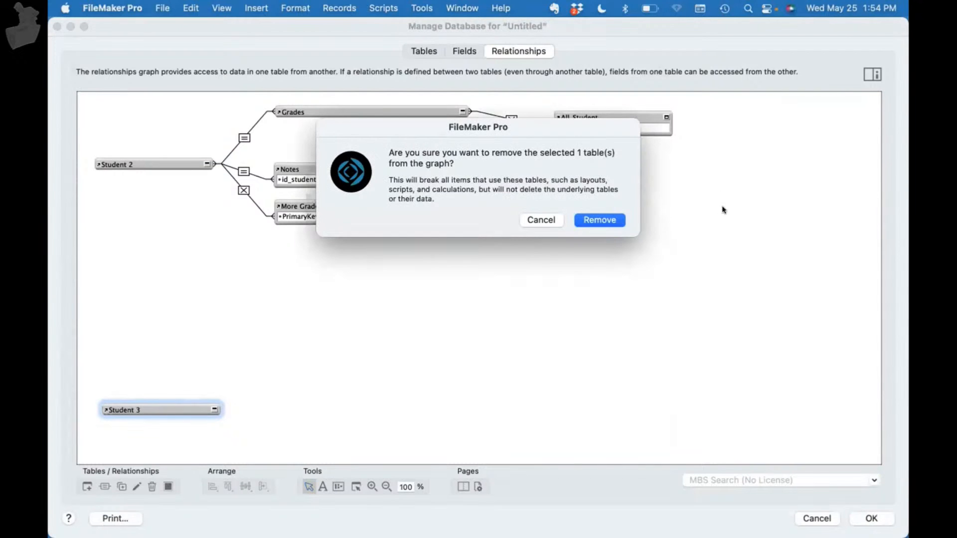
left_click(612, 222)
Step: Check the Student 2 to Notes relationship, and duplicate Student 2 and Grades together, placing the copies in the empty area below
double_click(243, 171)
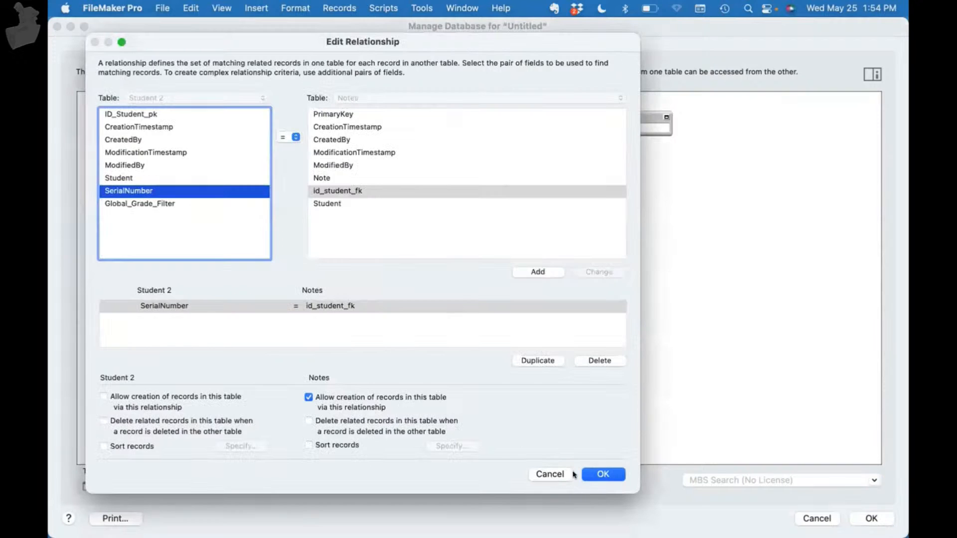
left_click(604, 474)
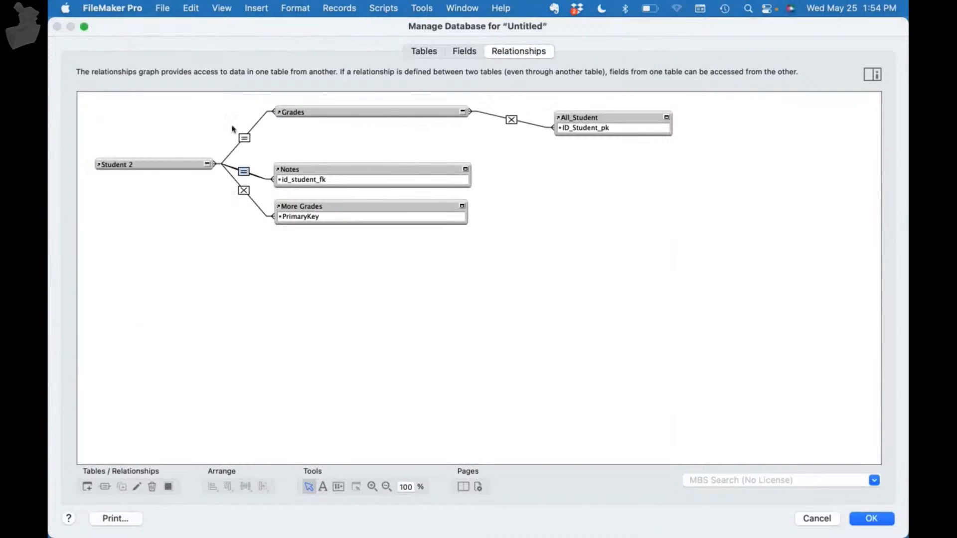
left_click(187, 164)
left_click(308, 106, "shift")
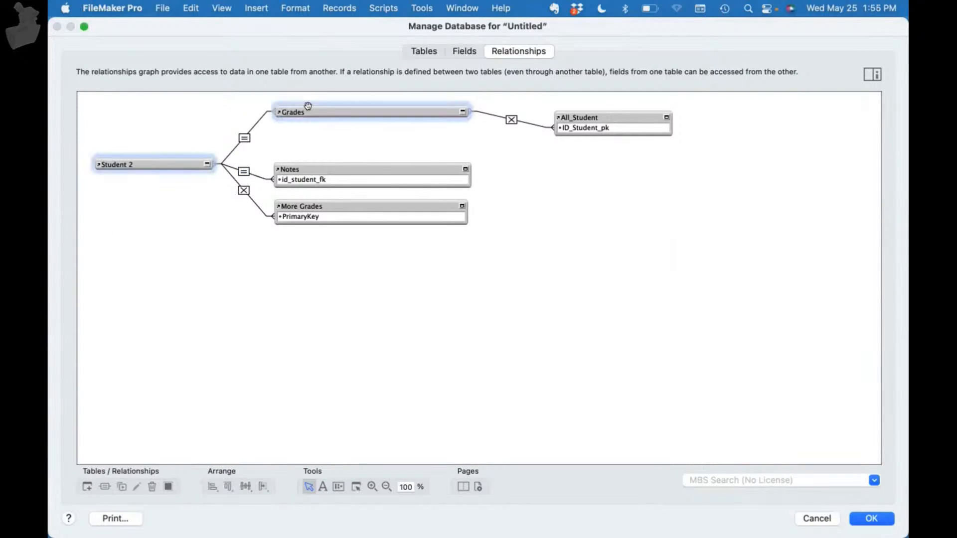
key("super+d")
left_click_drag(322, 134, 320, 342)
Step: Turn off deletion of related Grades 2 records in the duplicated Student 3 to Grades 2 relationship
double_click(261, 377)
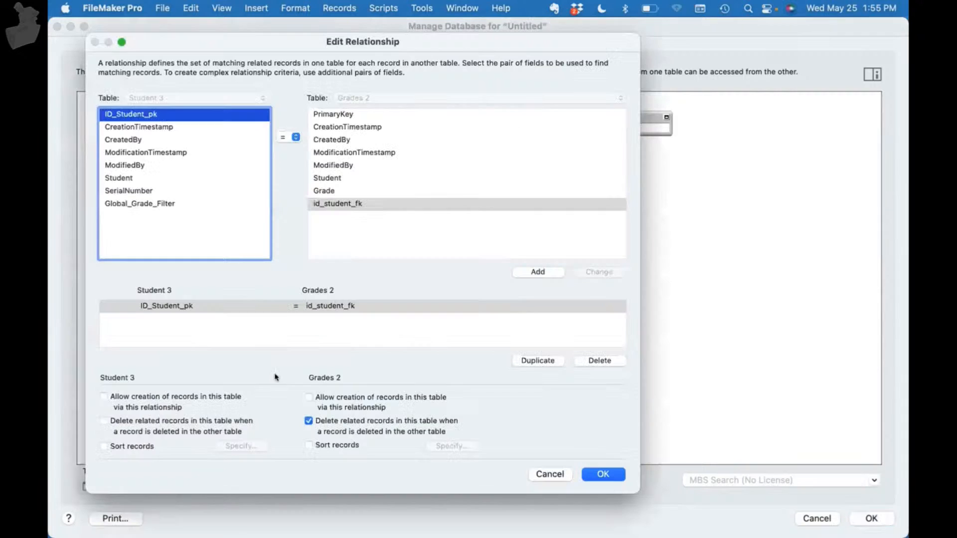
left_click(357, 420)
left_click(593, 473)
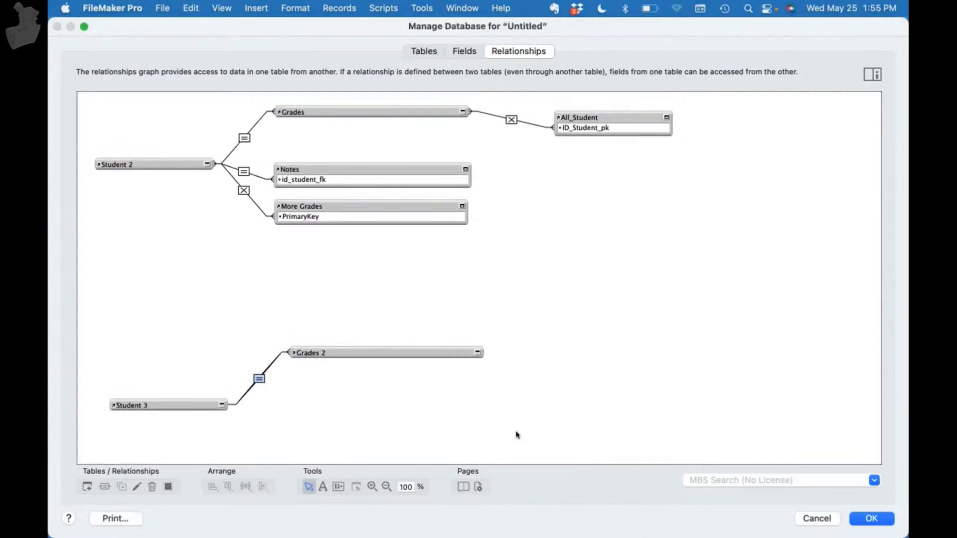
Step: Review the deletion option of the Student 2 to Grades relationship and the source table of the Grades occurrence
left_click(272, 268)
left_click(331, 349)
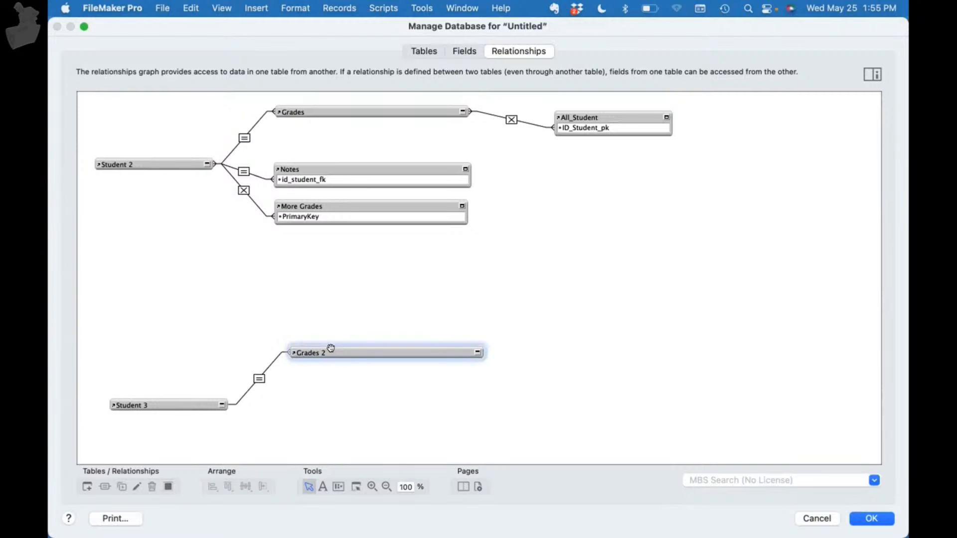
left_click(244, 137)
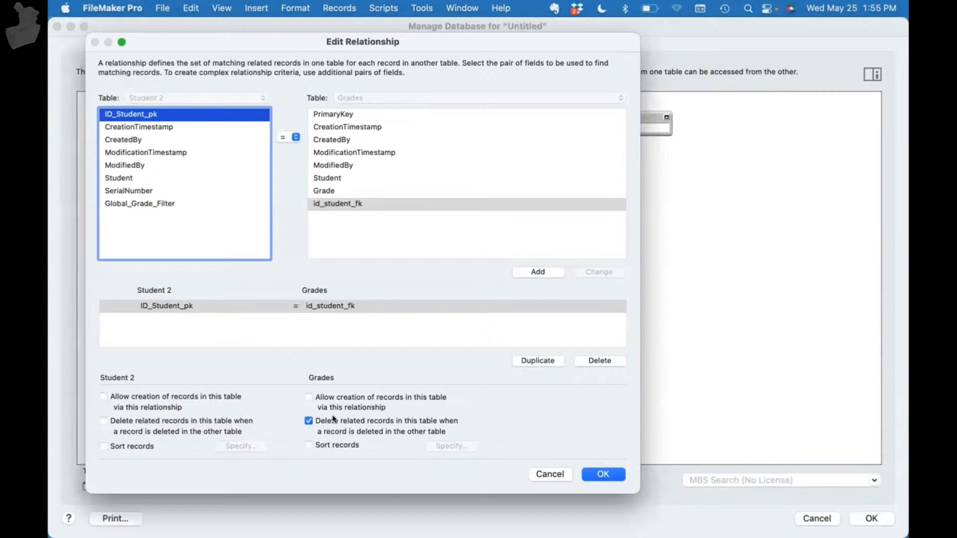
left_click(602, 473)
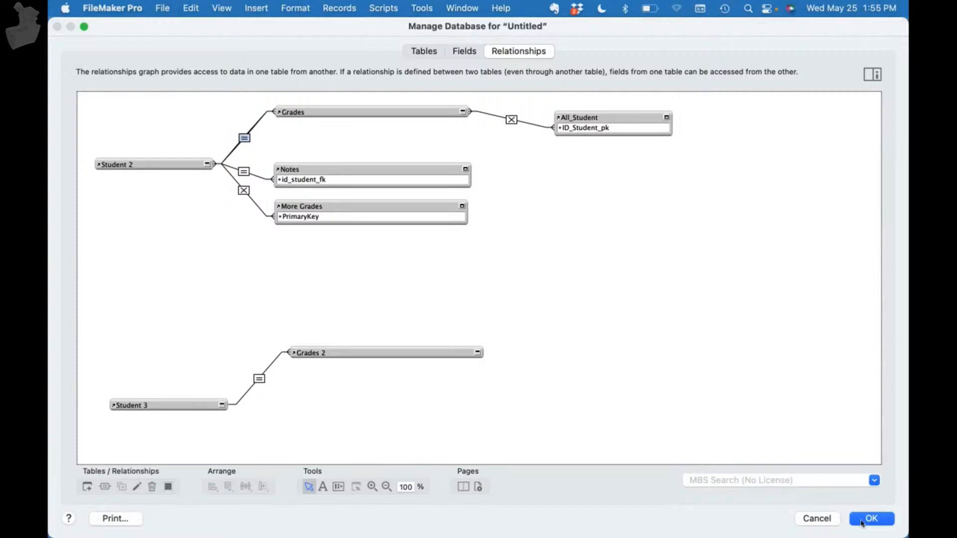
double_click(322, 110)
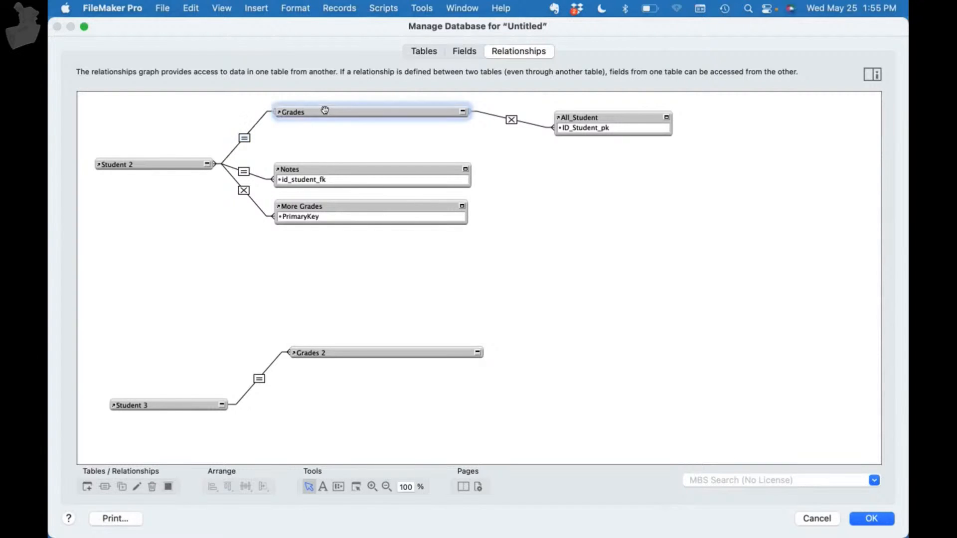
left_click(241, 350)
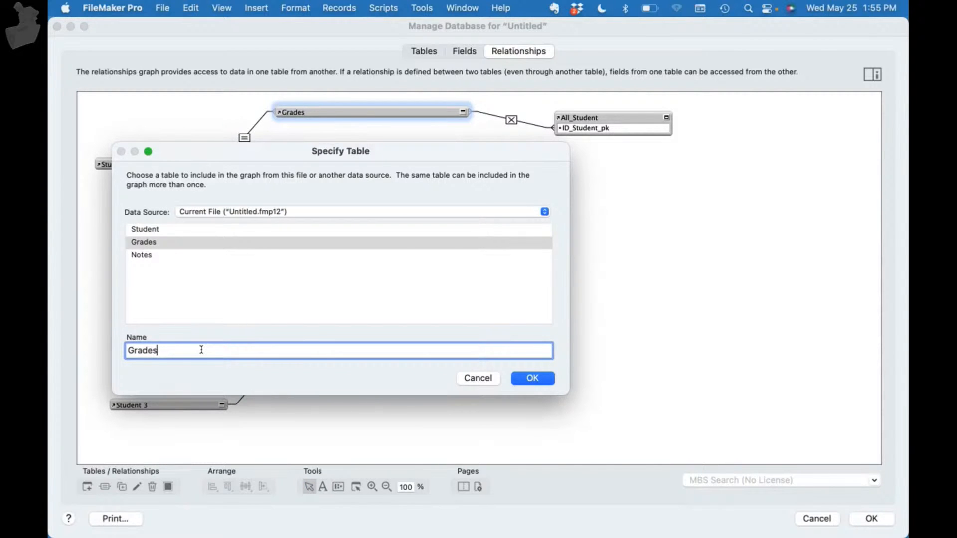
left_click(532, 378)
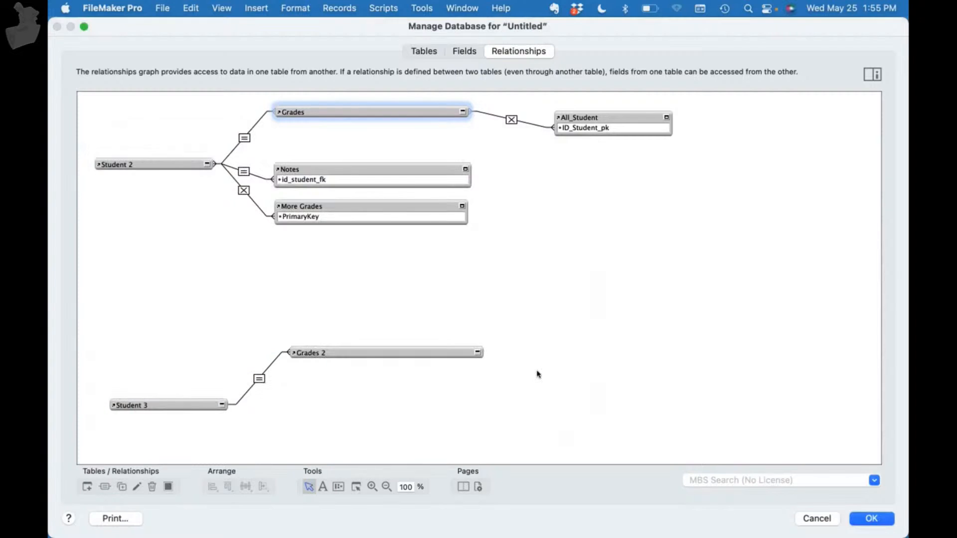
left_click(325, 148)
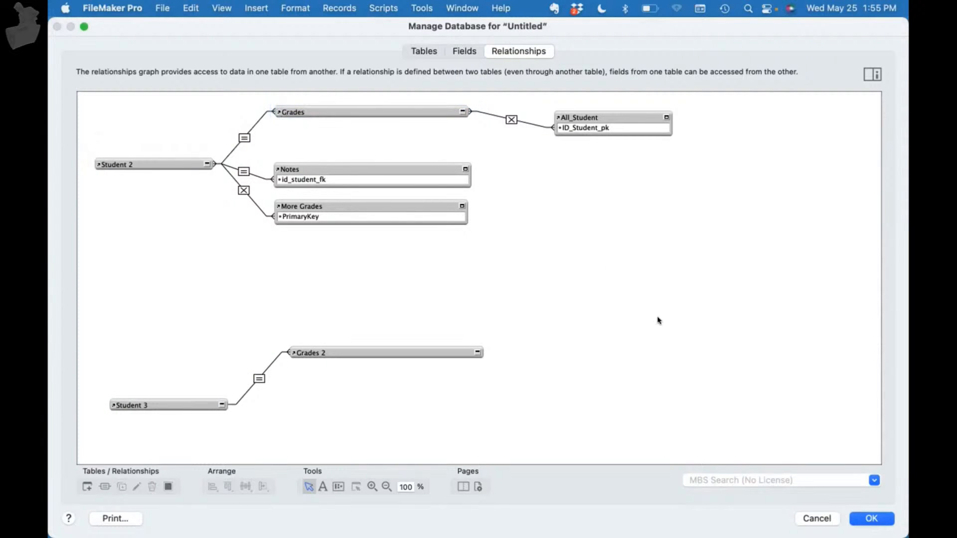
Step: Save the database definition and move the student table view window aside, away from the Grades window
left_click(872, 518)
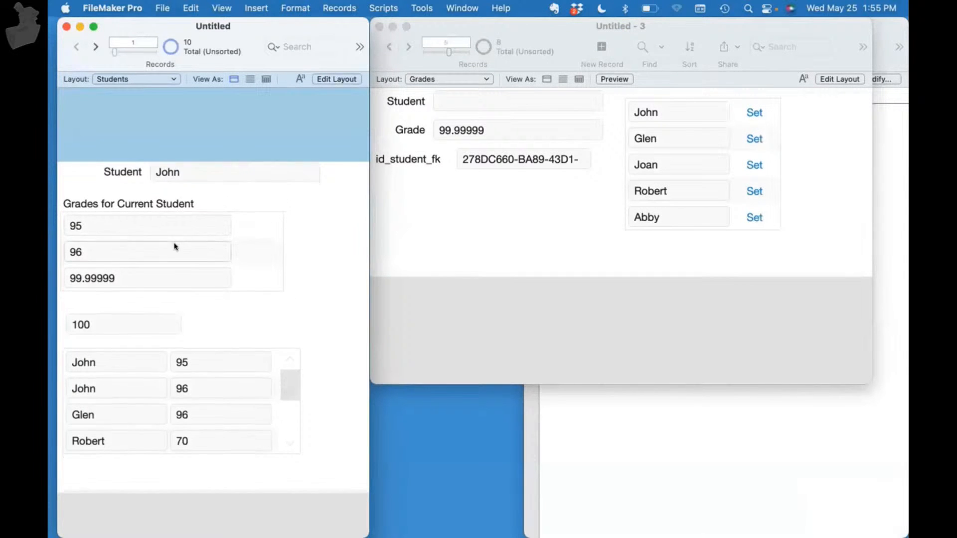
left_click(558, 265)
left_click(709, 455)
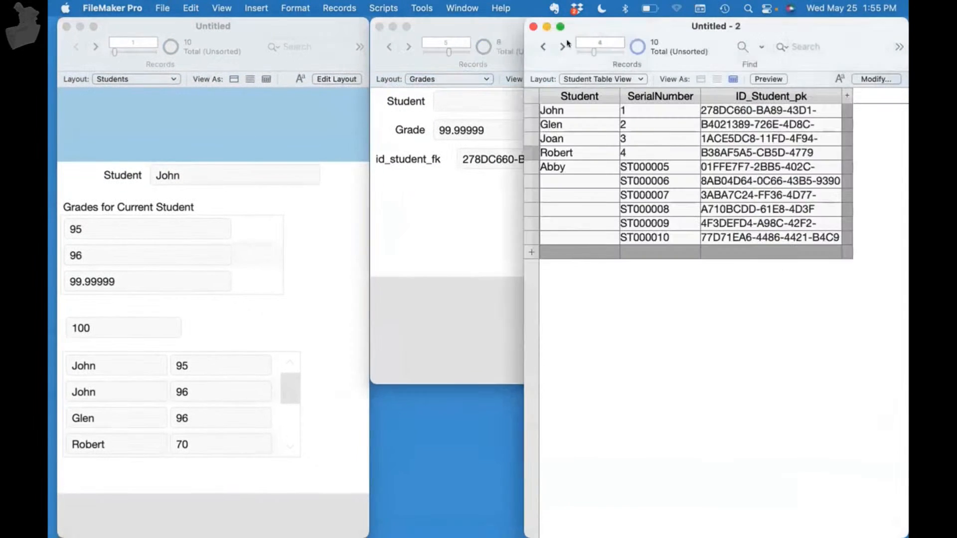
left_click_drag(616, 33, 671, 66)
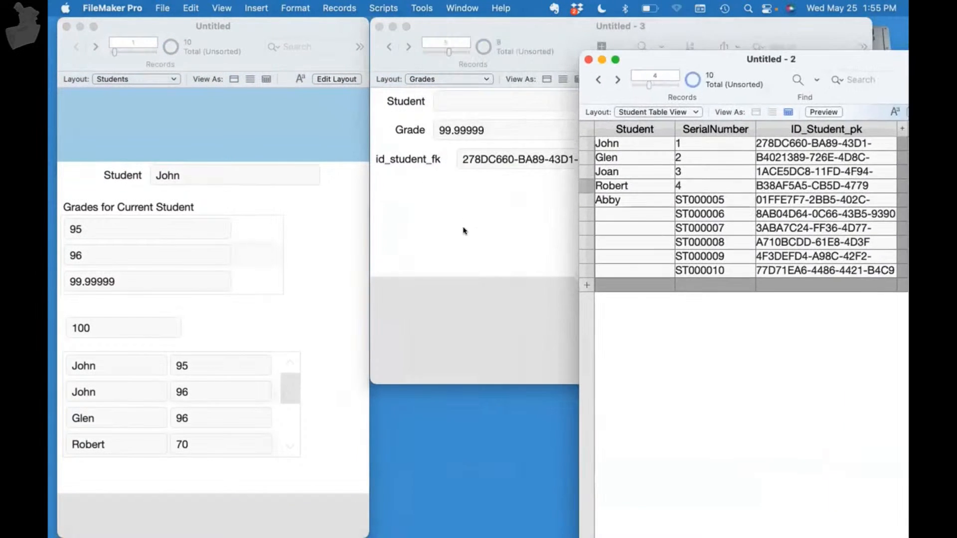
Step: Display the Grades records in table view and hide the All_Student::Student column
left_click(463, 229)
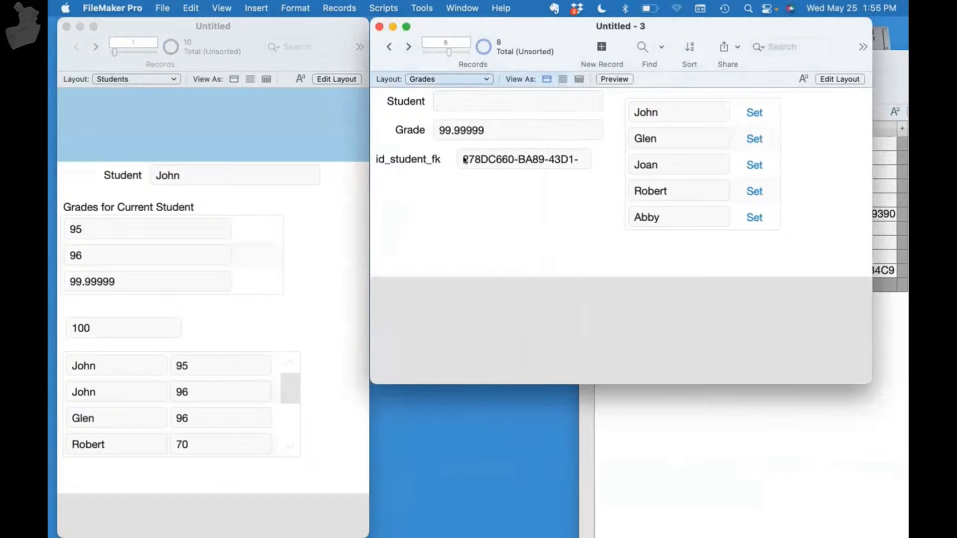
left_click(563, 79)
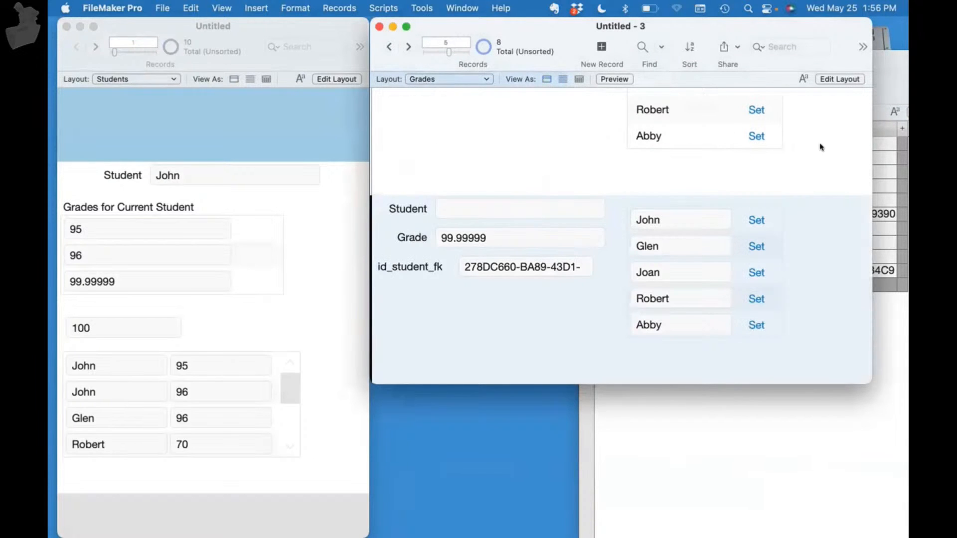
left_click(578, 79)
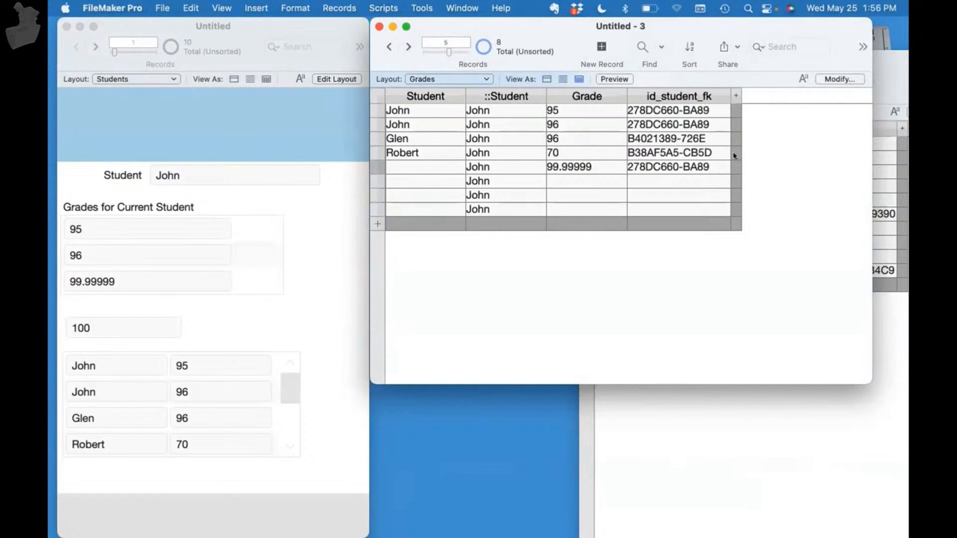
left_click(850, 76)
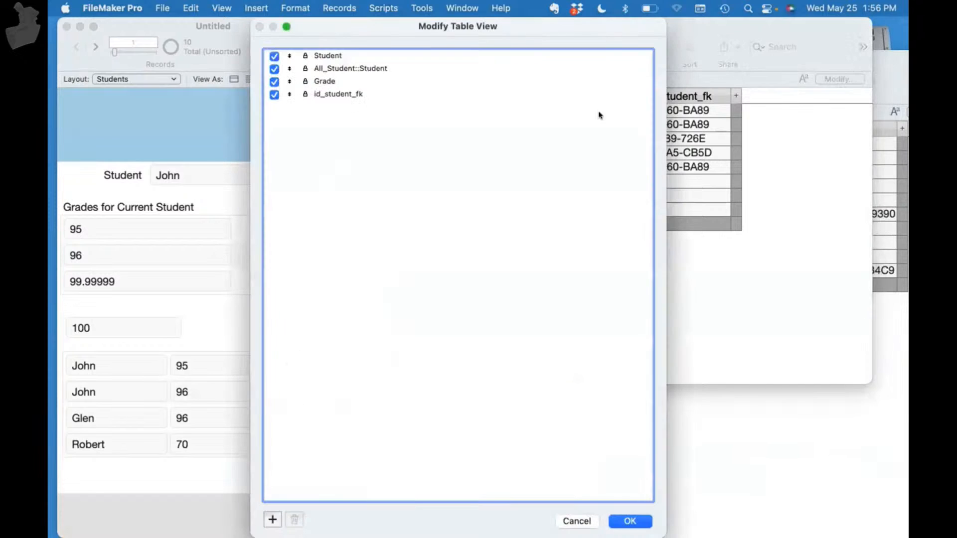
left_click(302, 69)
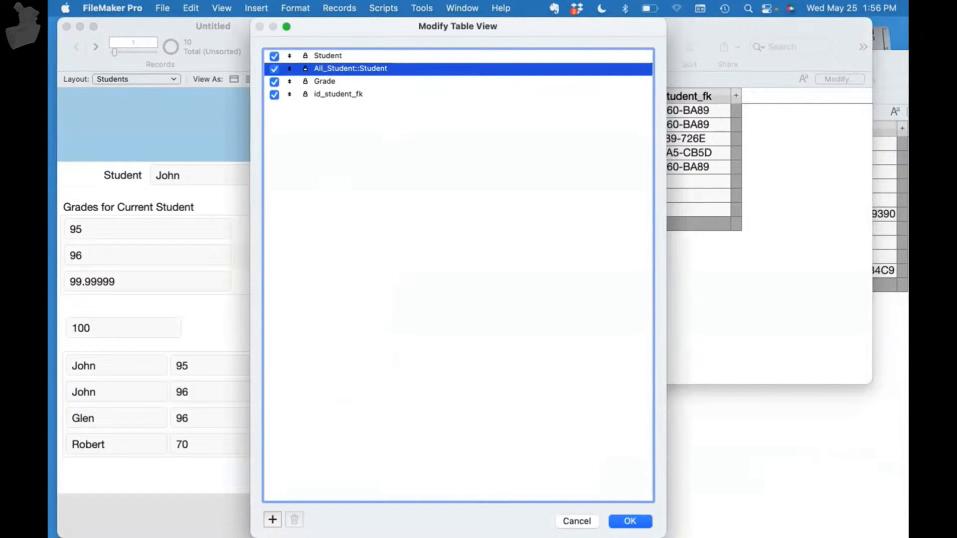
left_click(274, 69)
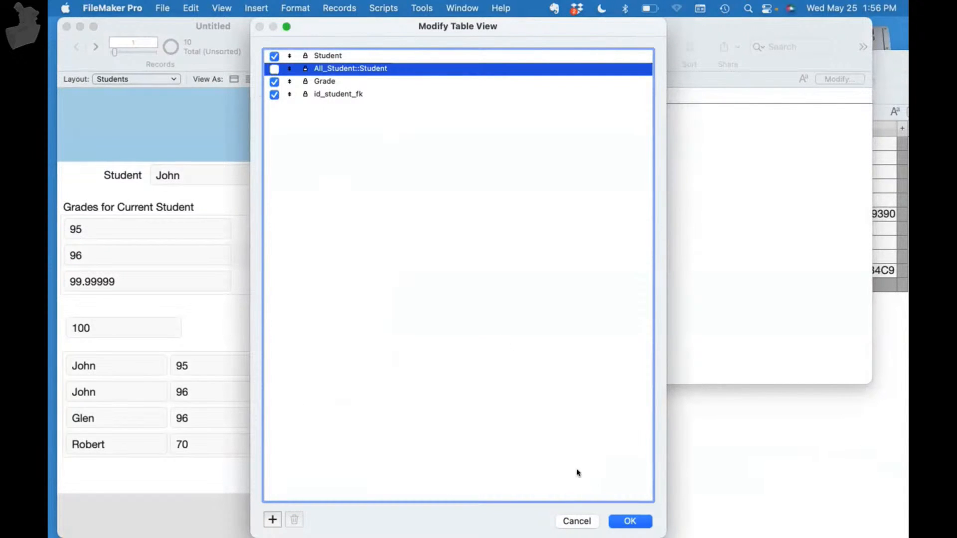
left_click(625, 520)
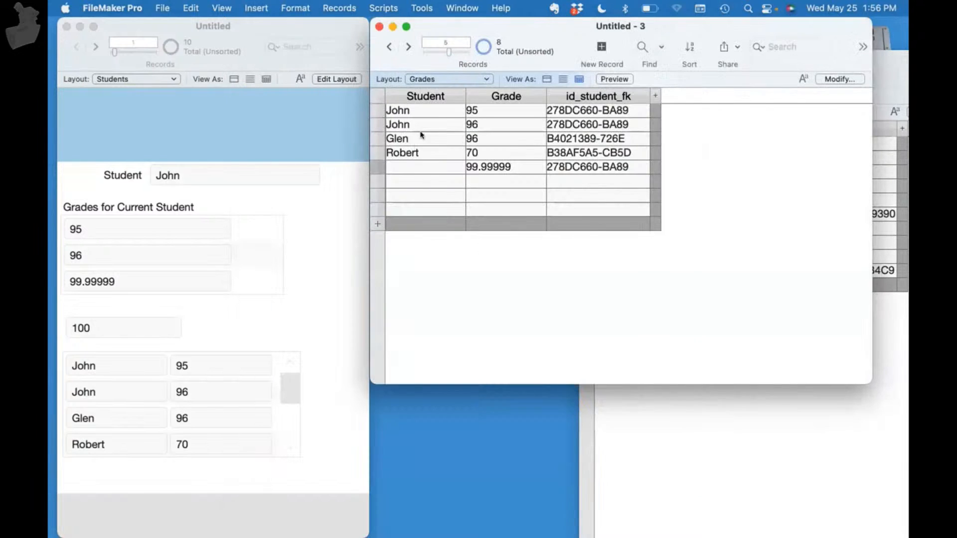
Step: Fill in the missing student name on the Grades record with grade 99.99999, matching its student key, and return to the Students window
left_click(322, 221)
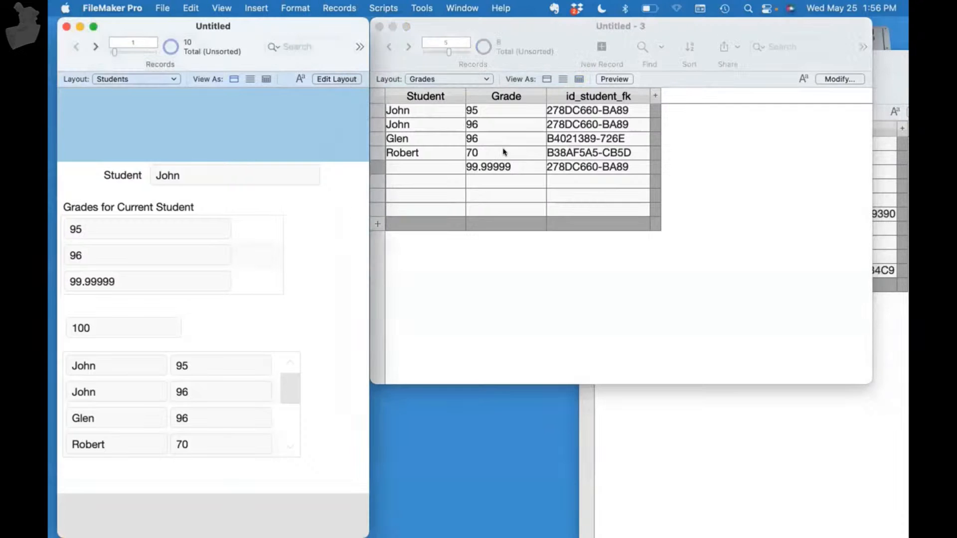
left_click(426, 170)
type("Jo")
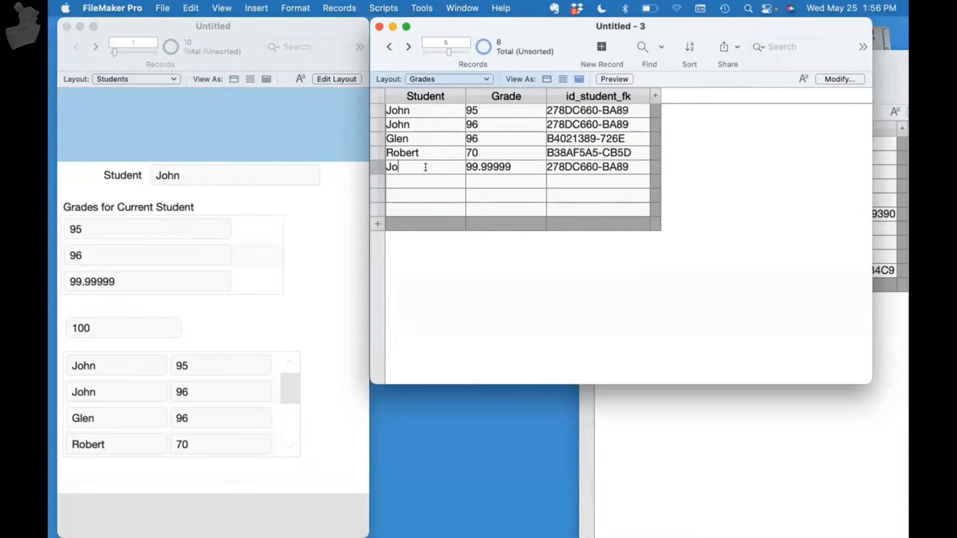
type("hn")
left_click(313, 278)
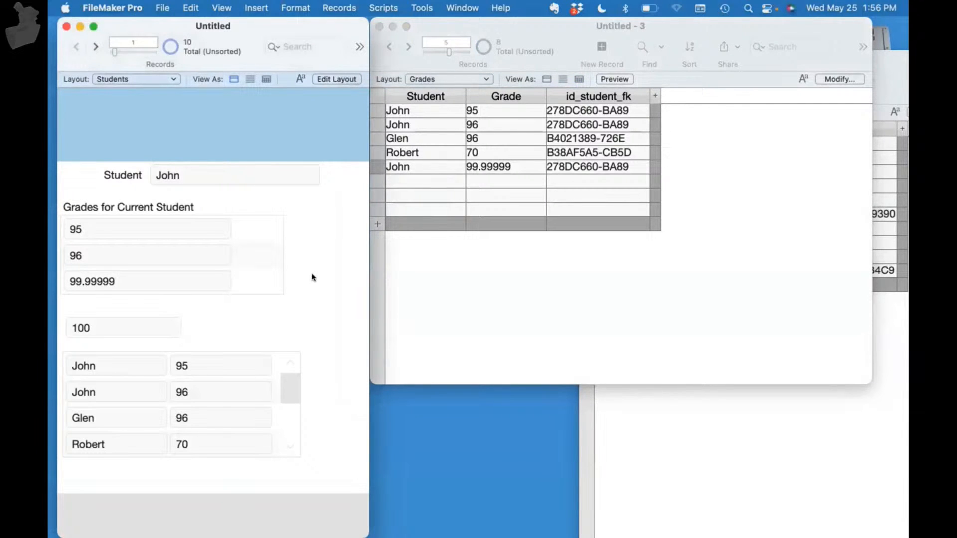
key("super+d")
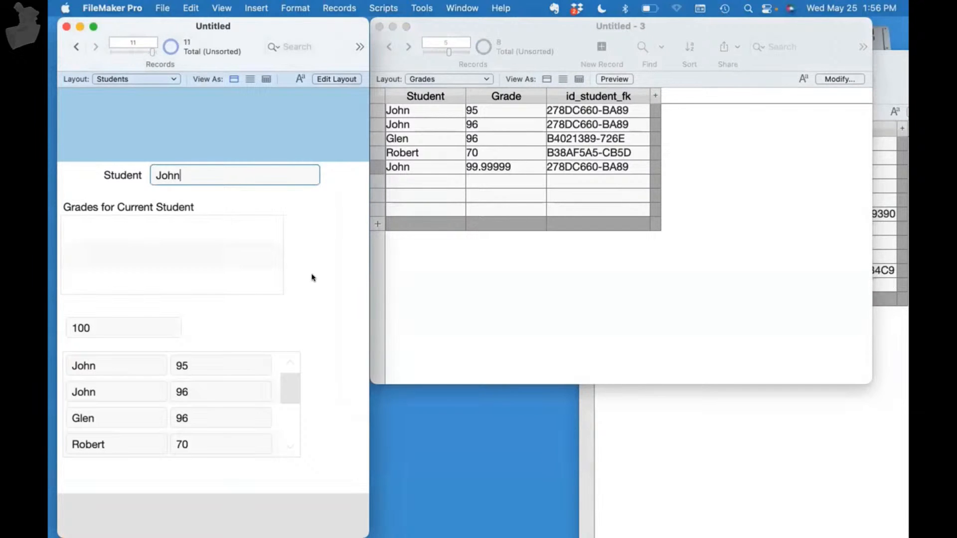
key("super+e")
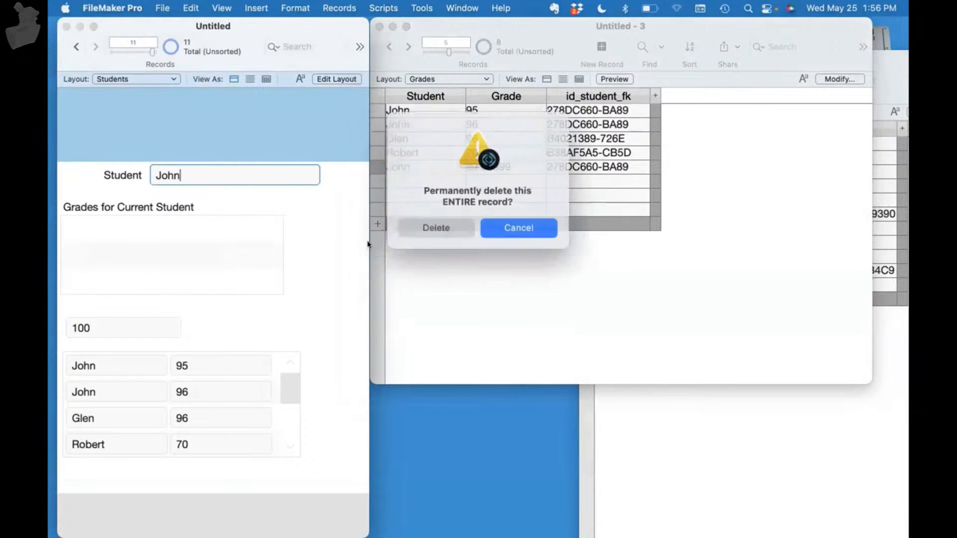
left_click(438, 227)
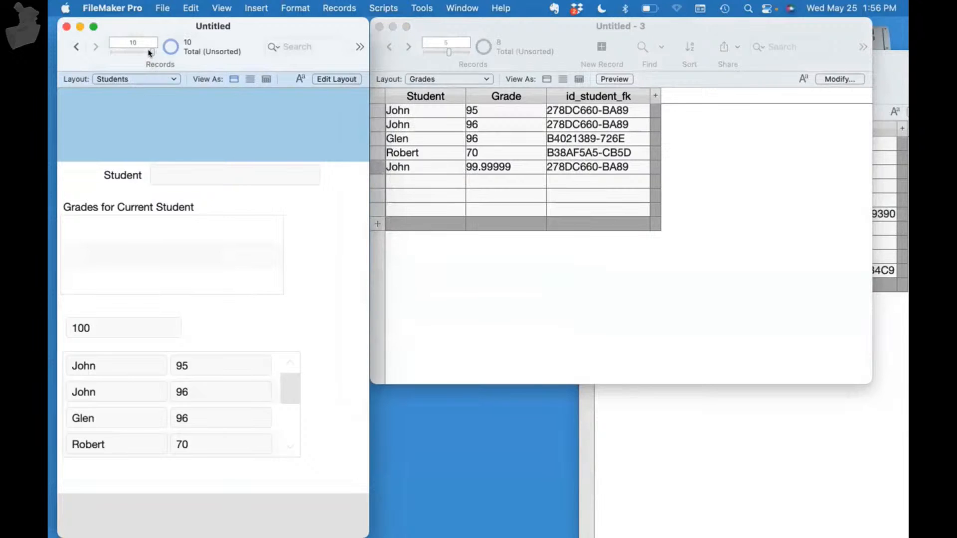
Step: Go to the first student record in the Students window and permanently delete it
left_click_drag(152, 51, 114, 52)
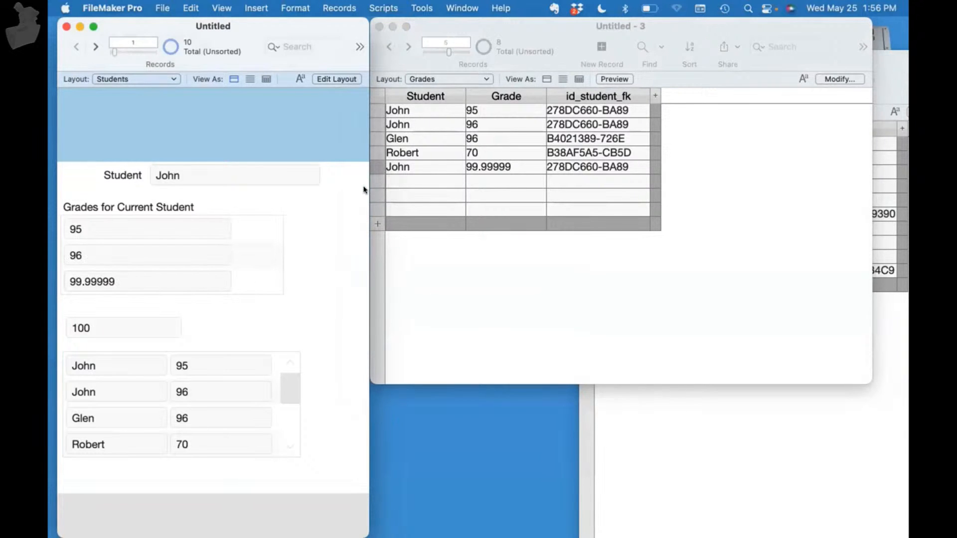
left_click(336, 8)
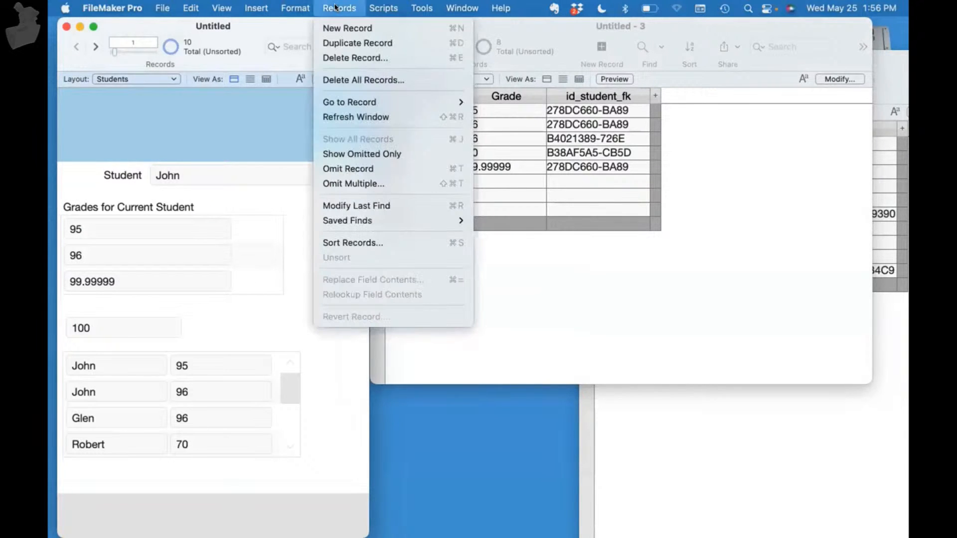
left_click(348, 58)
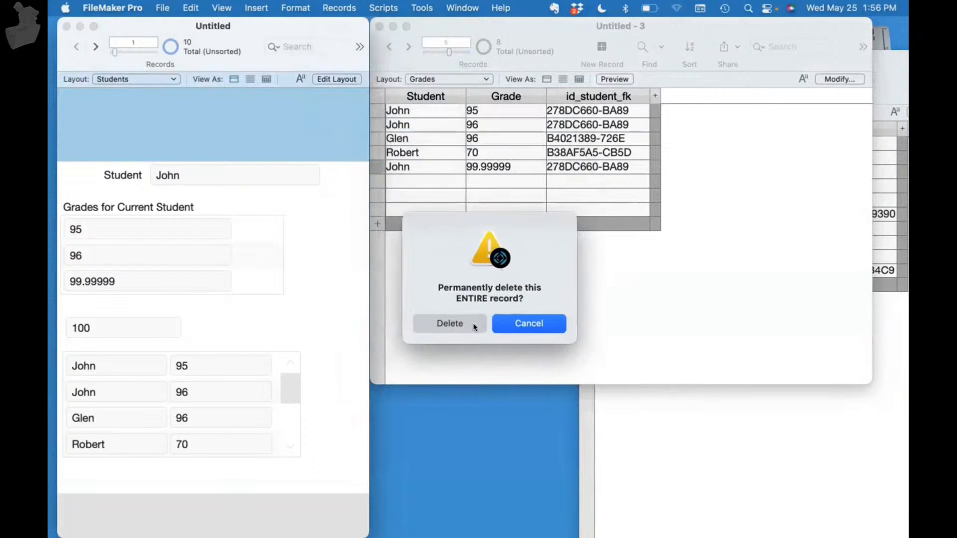
left_click(459, 324)
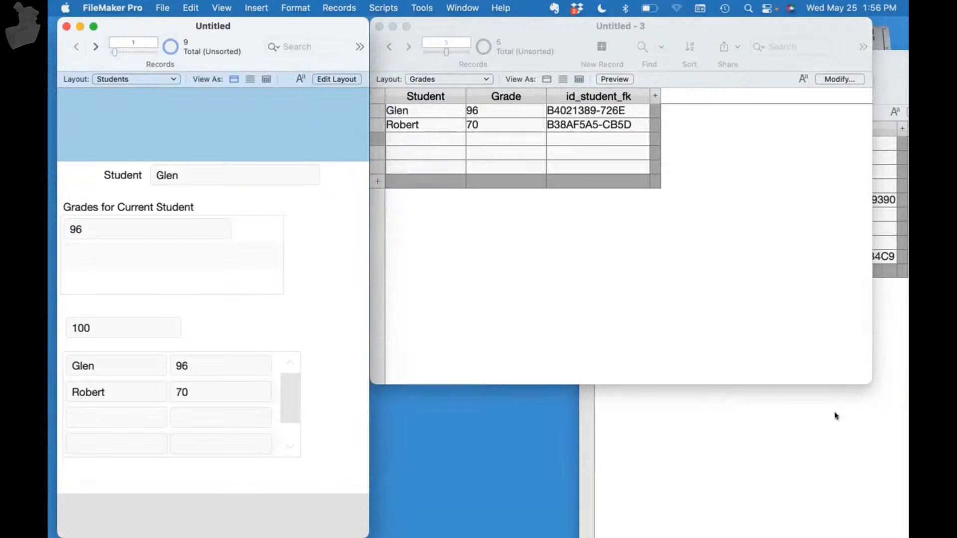
Step: Open the Notes layout in its own window, place it below the Grades records, and close the layout manager
key("super+shift+d")
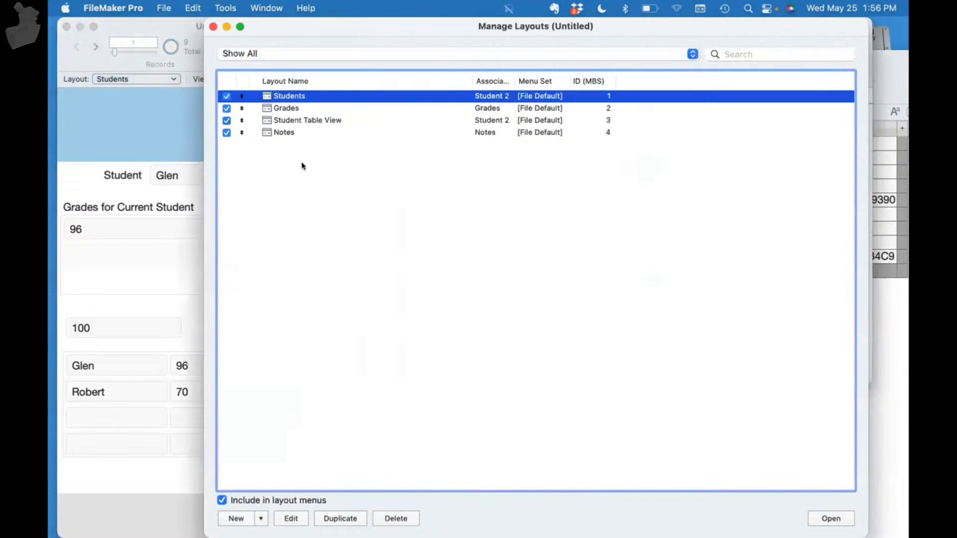
left_click(300, 132)
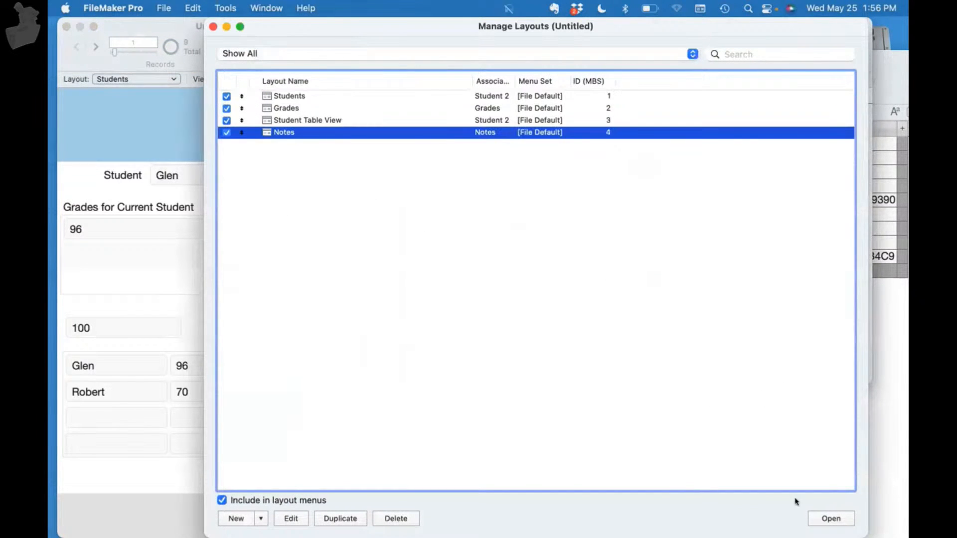
left_click(830, 518)
left_click_drag(225, 45, 529, 287)
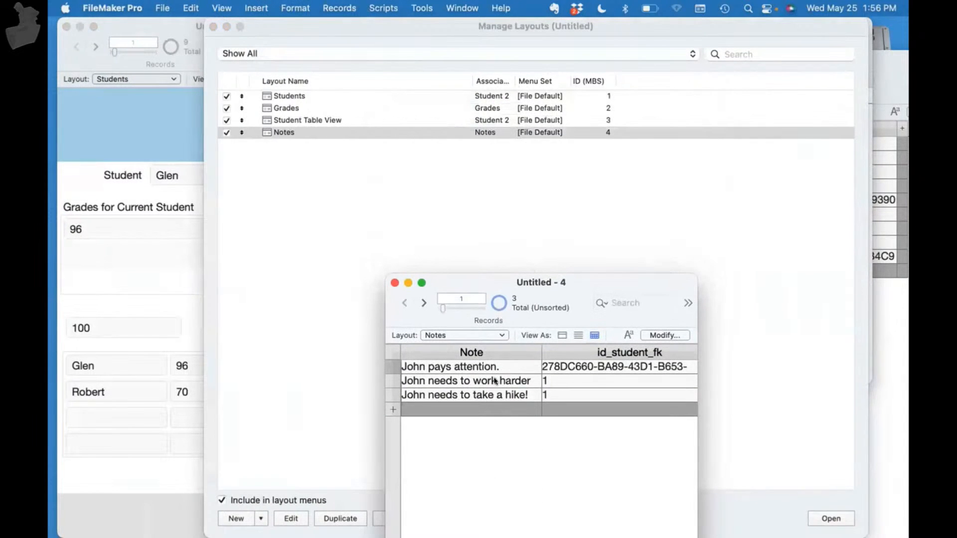
left_click(214, 27)
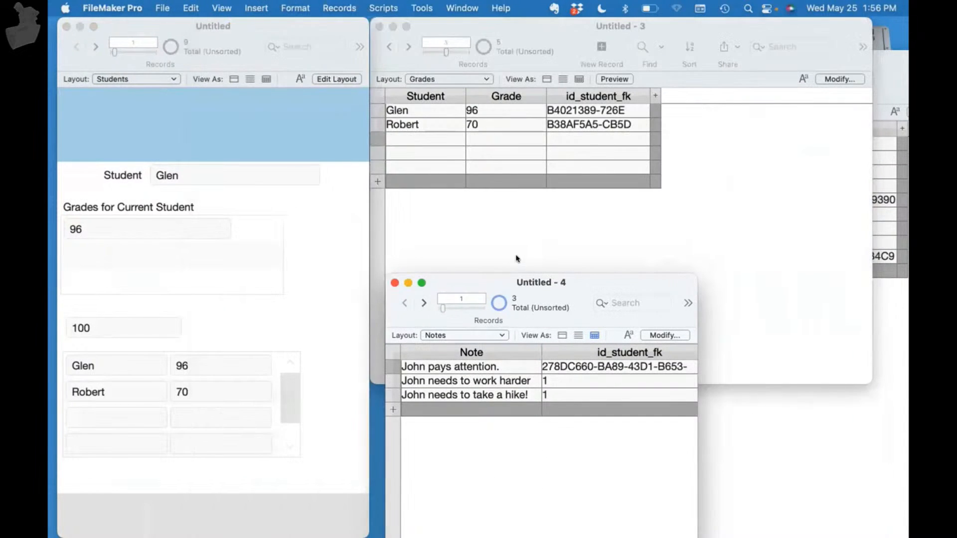
Step: Review the related-record deletion option of the Student 2 to Grades relationship, and return to the Students window
key("super+shift+d")
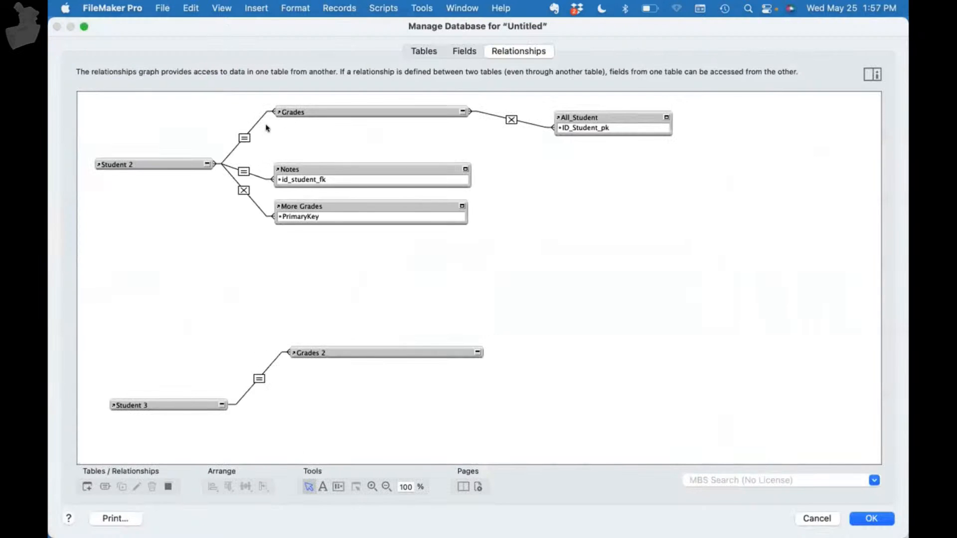
double_click(244, 138)
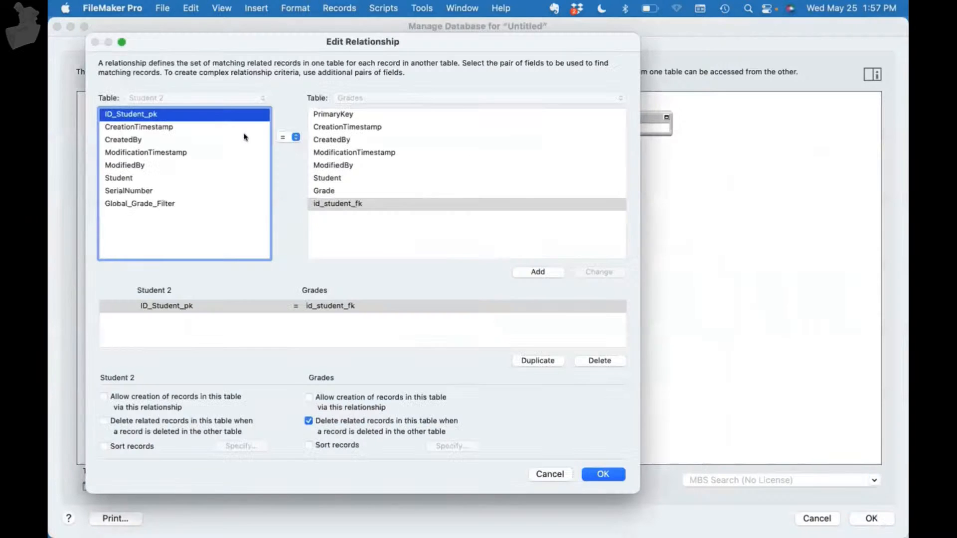
left_click(557, 474)
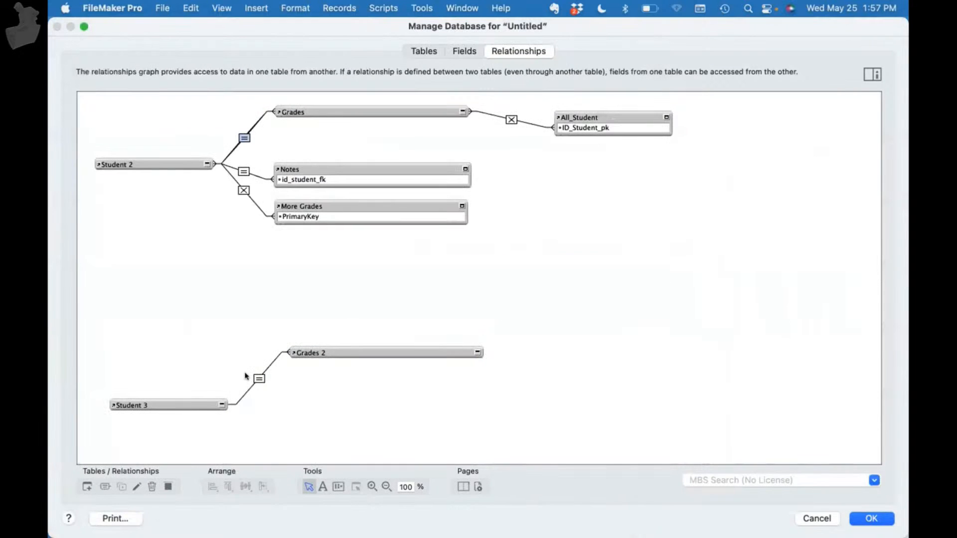
left_click(871, 519)
left_click(308, 340)
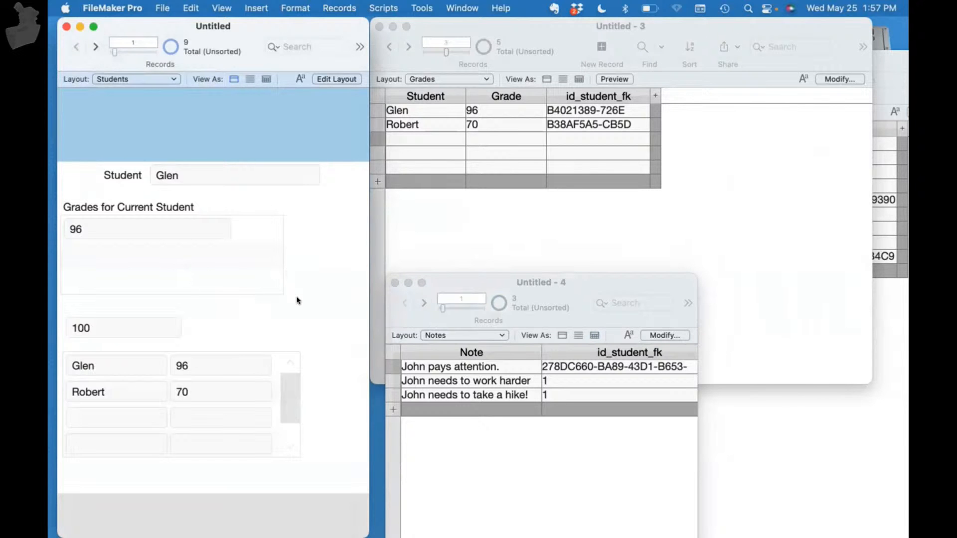
Step: In the Student 2 to Grades relationship, allow creation of Grades records and turn off deletion of related Grades records
key("super+shift+d")
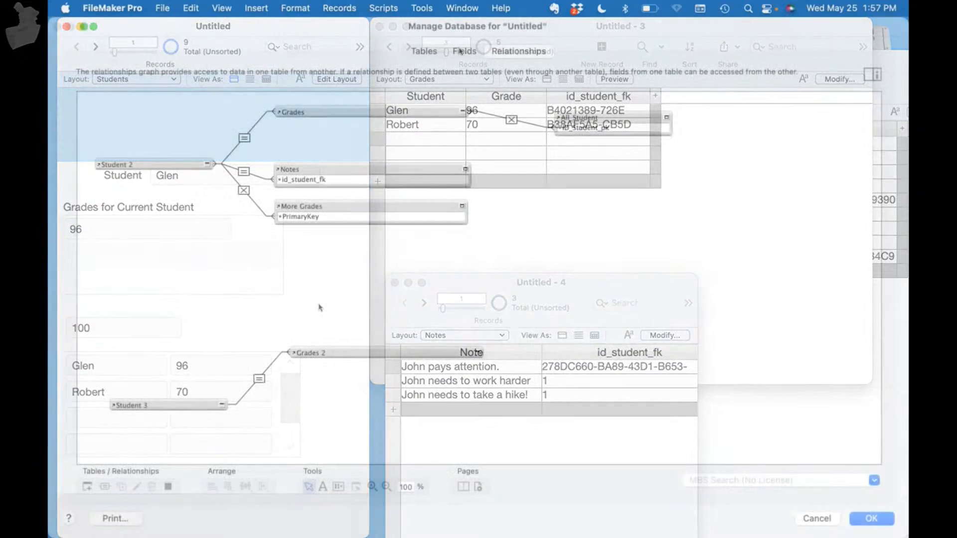
double_click(244, 138)
left_click(312, 418)
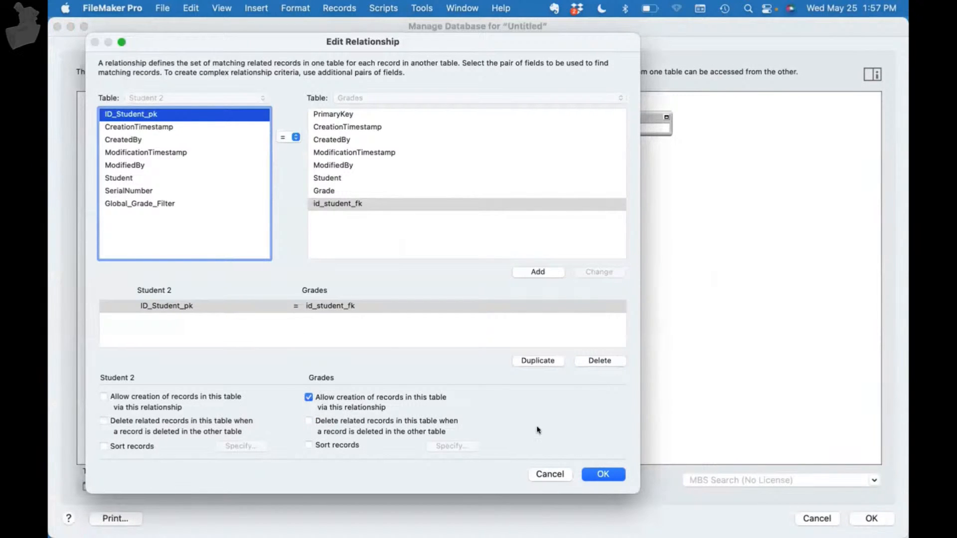
left_click(614, 477)
left_click(872, 519)
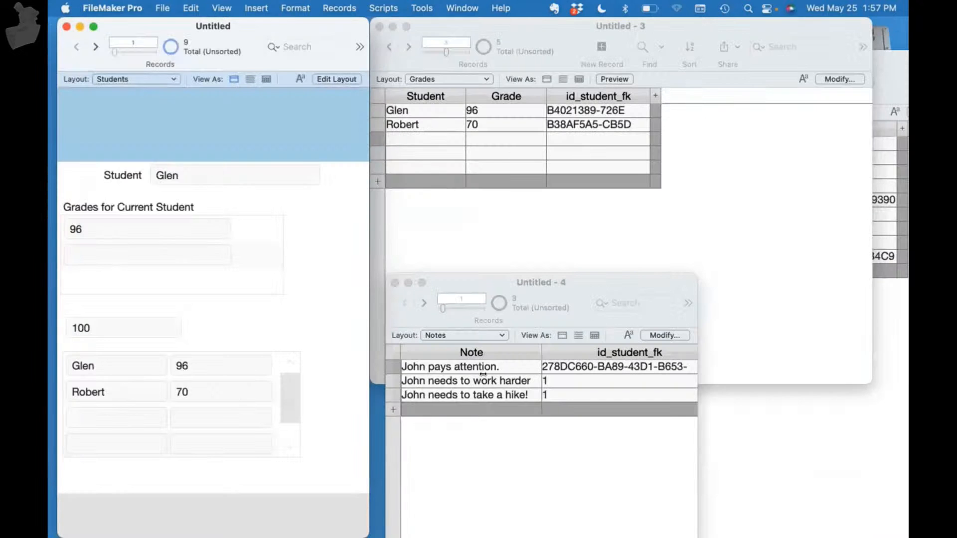
Step: Add grades 80 and 100 in the current student's grades portal and check their id_student_fk keys in the Grades window
left_click(104, 247)
type("80")
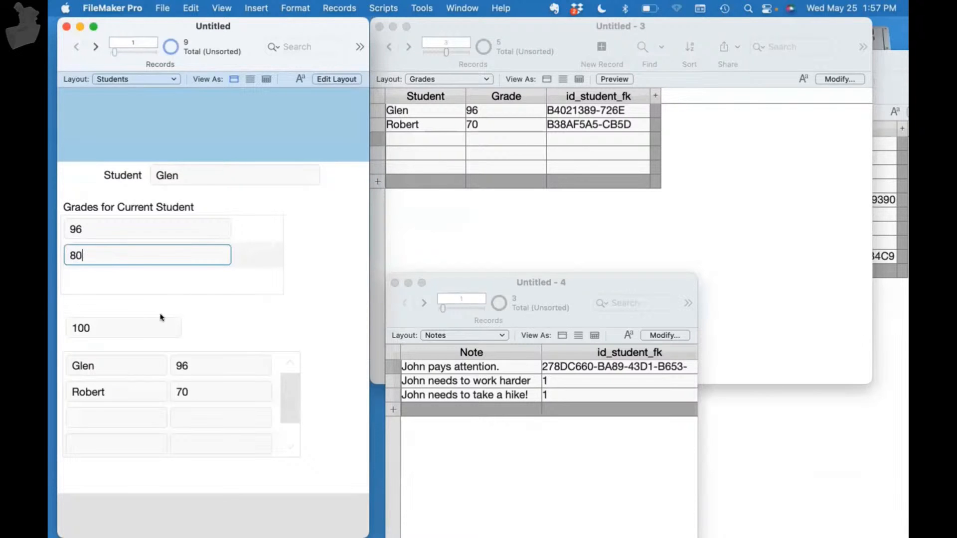
left_click(191, 324)
left_click(127, 280)
type("100")
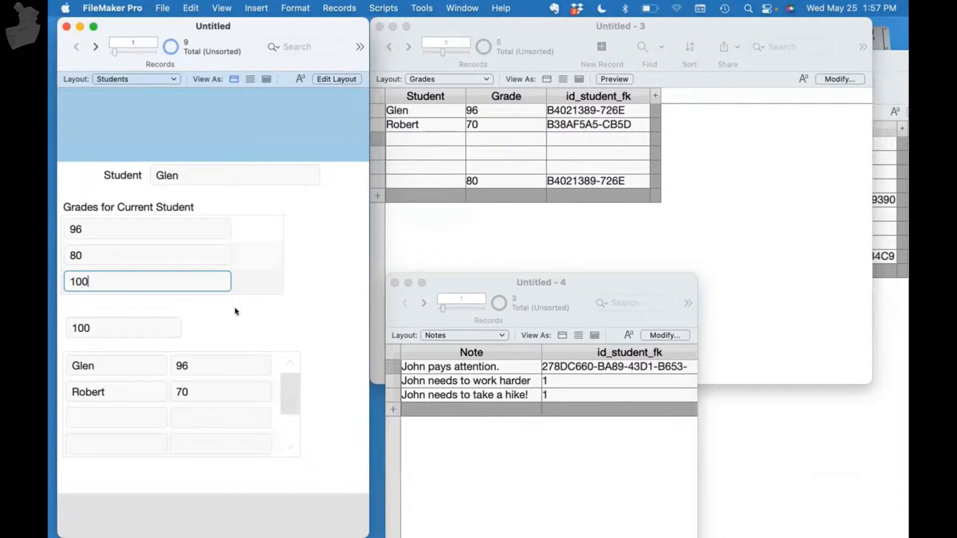
left_click(315, 333)
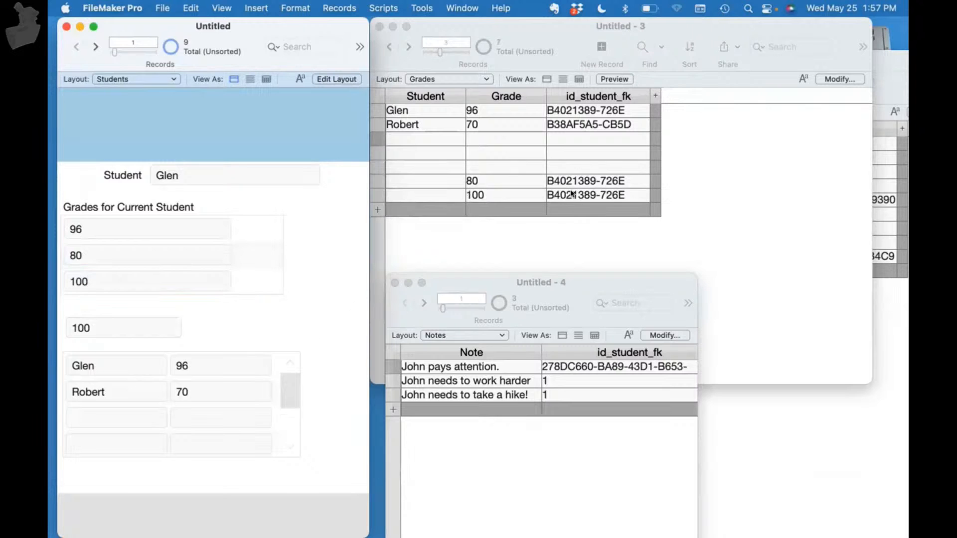
left_click(570, 111)
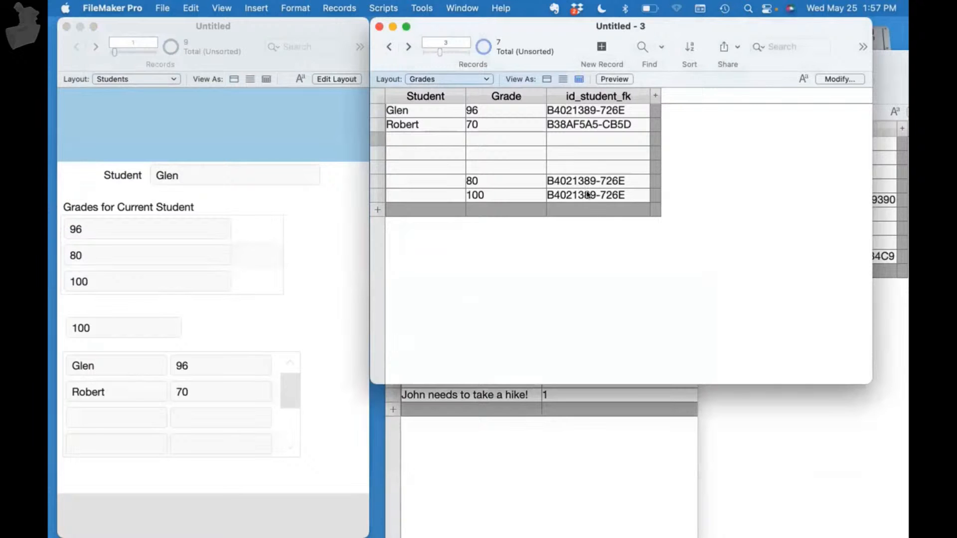
left_click(300, 309)
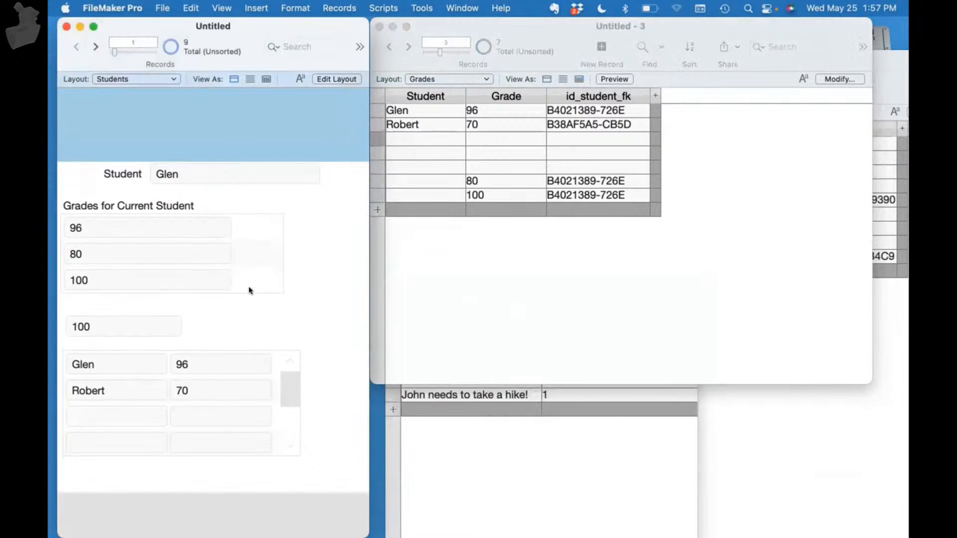
Step: Allow vertical scrolling in the current student's Grades portal, keeping the scroll bar always shown, and return to Browse mode
key("super+l")
double_click(427, 264)
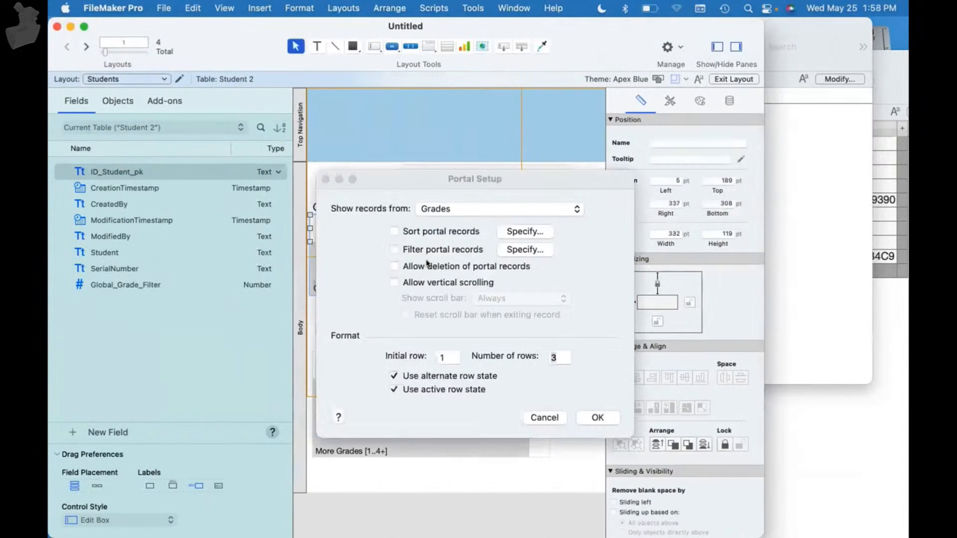
left_click(463, 283)
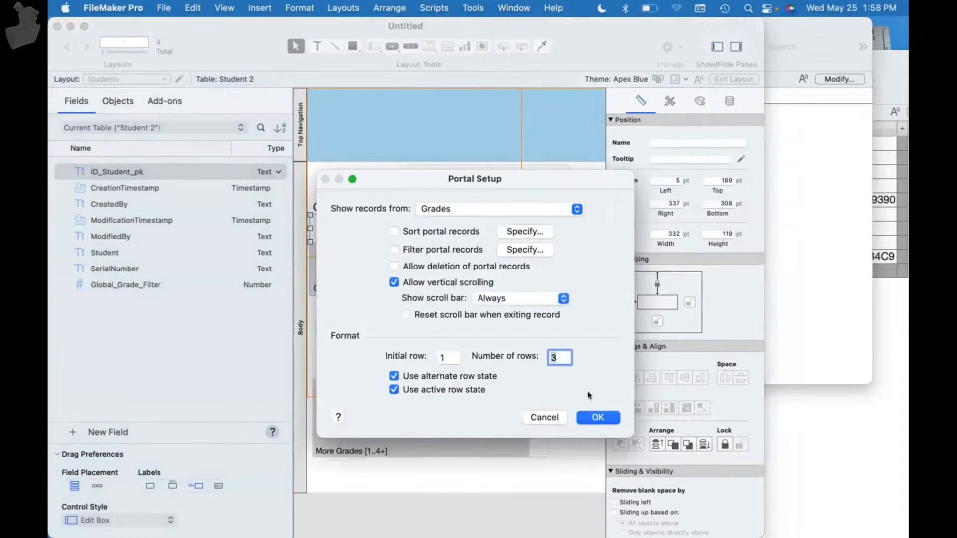
left_click(591, 419)
key("super+b")
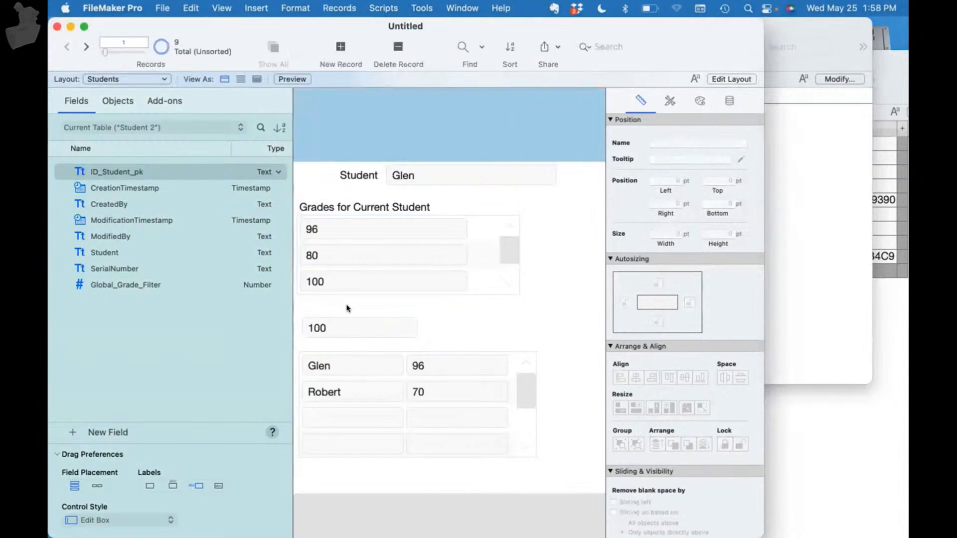
Step: Add grades 30 and 60 in the empty rows at the end of the current student's grades portal
scroll(128, 252, "down", 1)
left_click(119, 278)
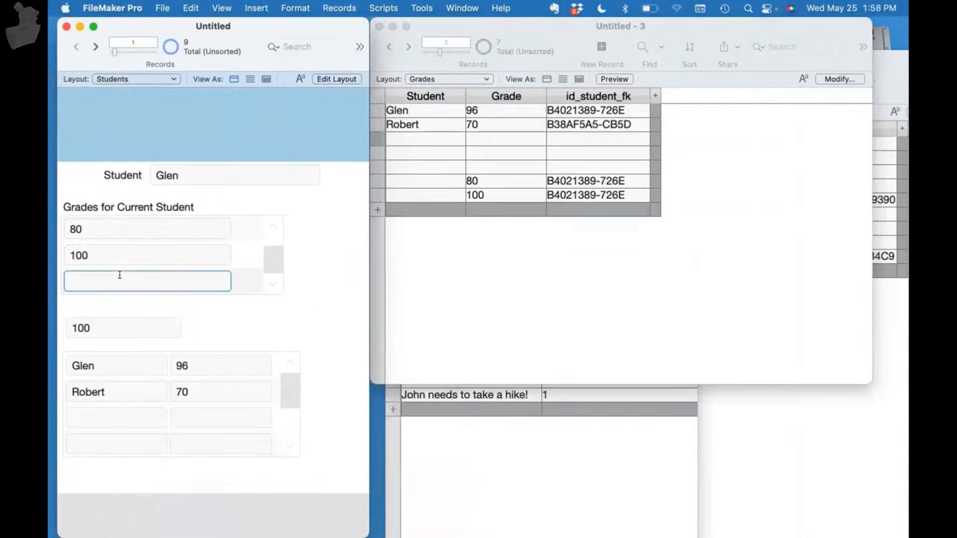
type("30")
left_click(270, 346)
scroll(179, 279, "down", 1)
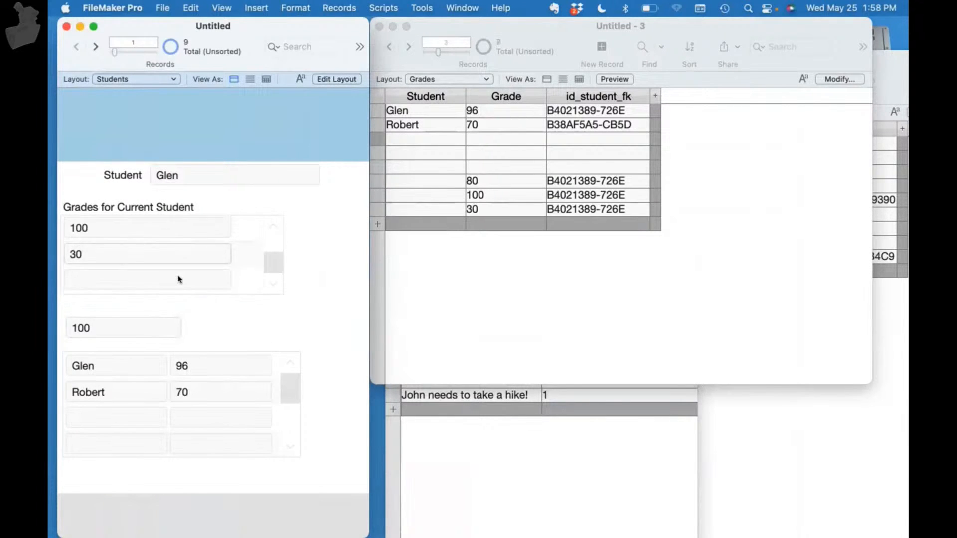
left_click(179, 278)
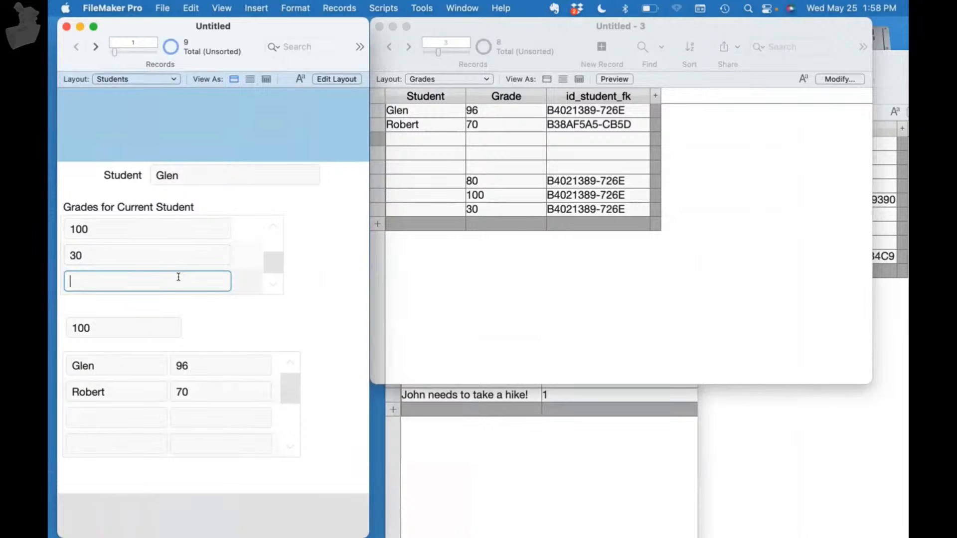
type("60")
left_click(289, 299)
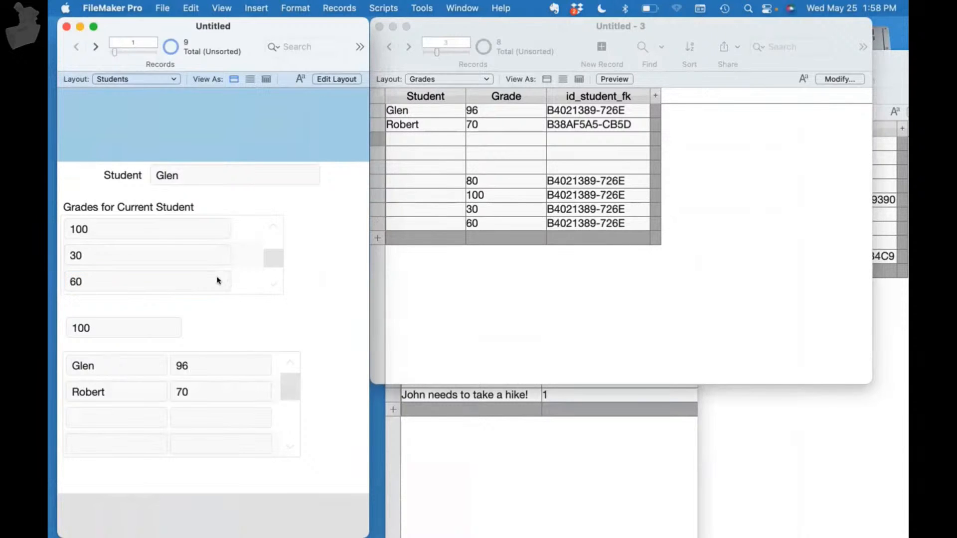
Step: Look through all rows of the current student's grades portal, from the first grade to the empty new-record row
scroll(217, 279, "down", 1)
scroll(217, 281, "up", 1)
scroll(217, 279, "up", 2)
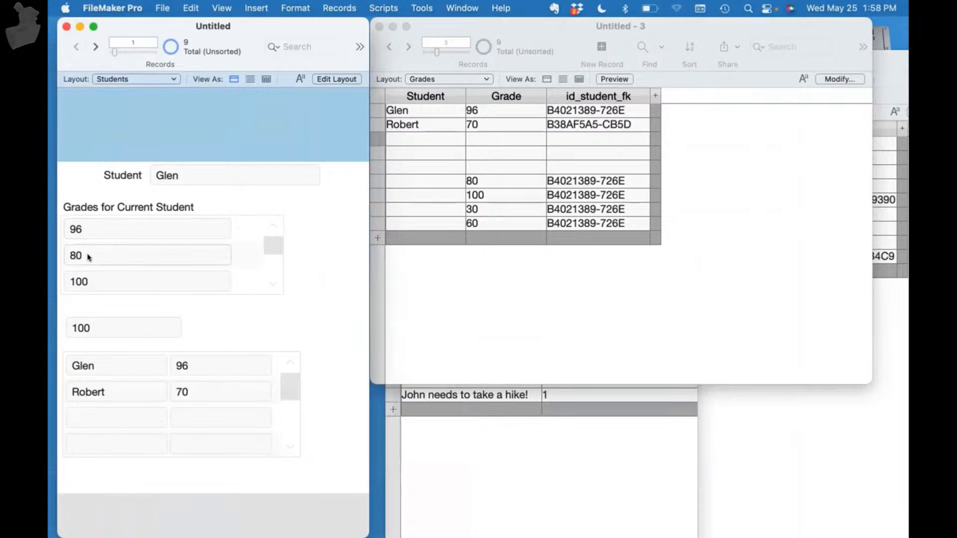
scroll(90, 277, "down", 3)
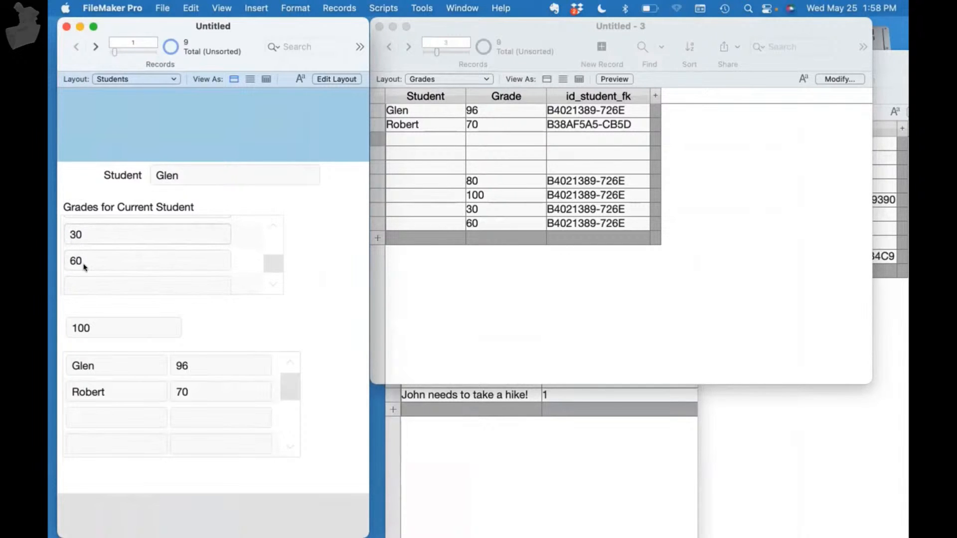
scroll(84, 260, "up", 3)
scroll(84, 267, "down", 1)
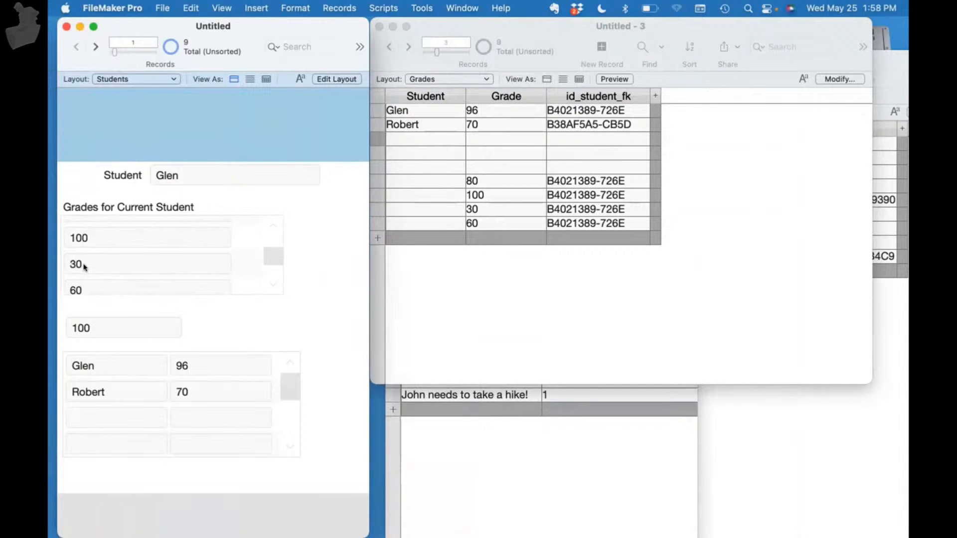
scroll(83, 267, "up", 1)
scroll(84, 267, "down", 1)
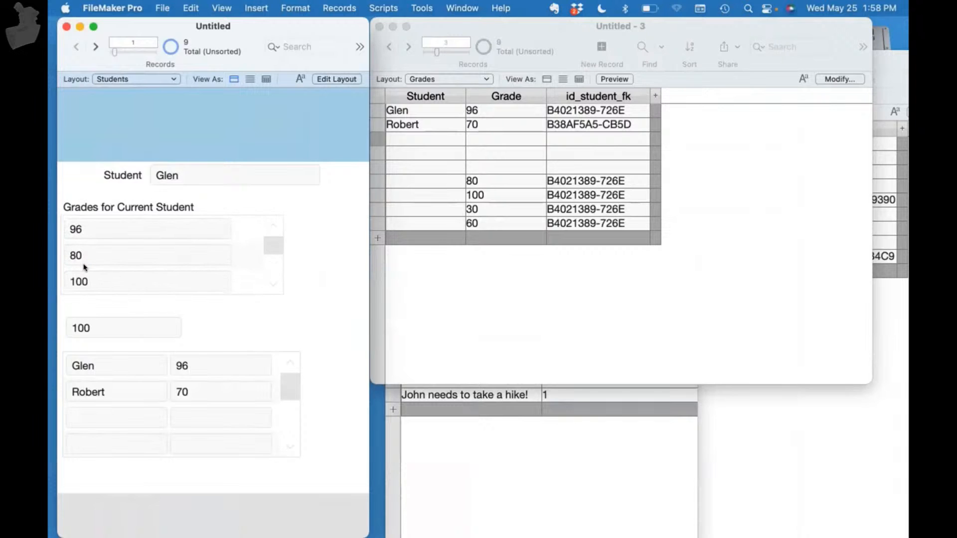
scroll(143, 256, "down", 3)
scroll(144, 257, "up", 3)
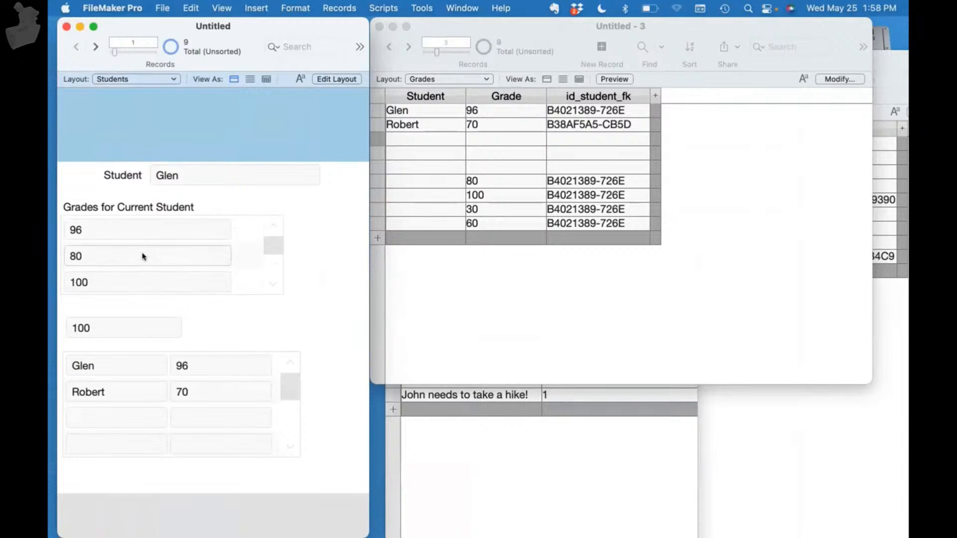
scroll(143, 256, "down", 3)
scroll(143, 256, "up", 3)
scroll(96, 252, "down", 2)
scroll(98, 255, "up", 1)
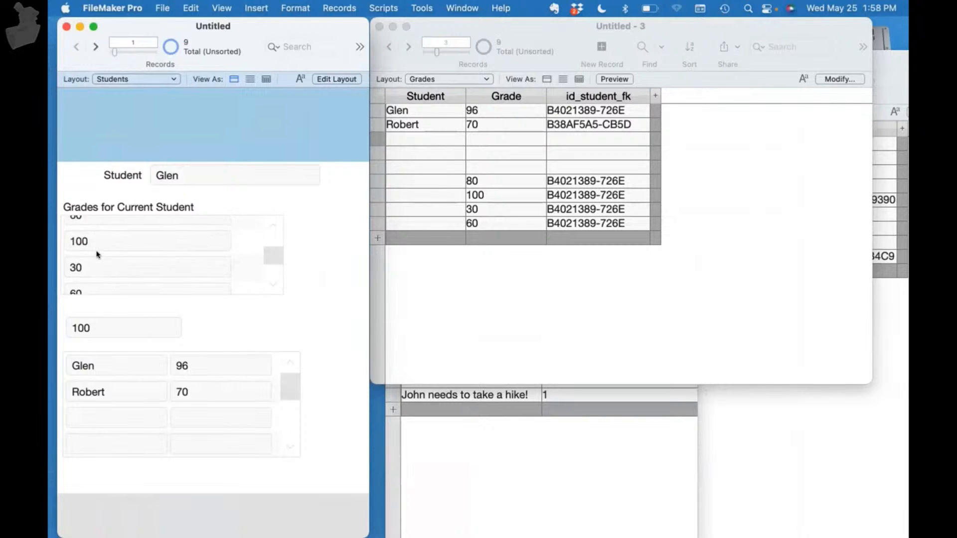
scroll(97, 254, "up", 2)
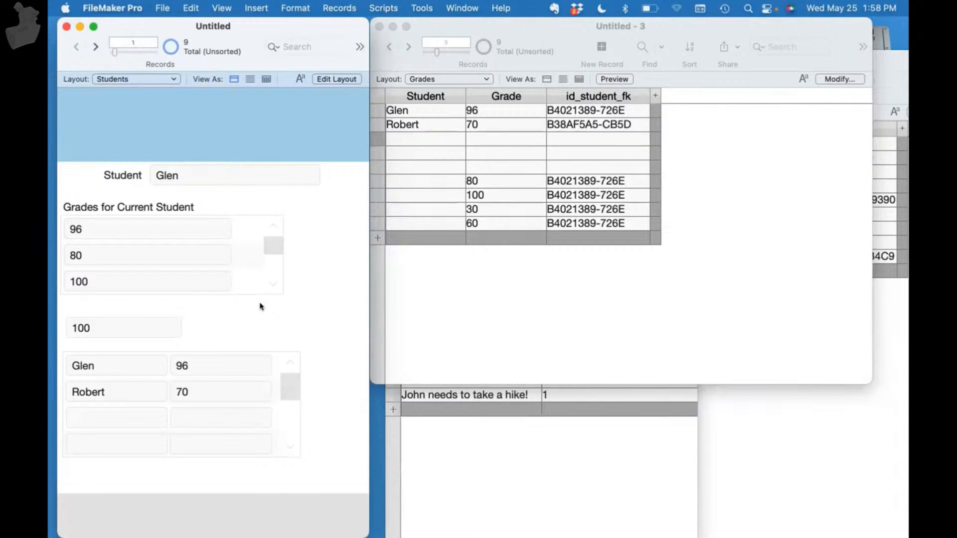
Step: Sort the Grades records in the Student 2–Grades relationship by Grade in ascending order and save the database changes
key("super+shift+d")
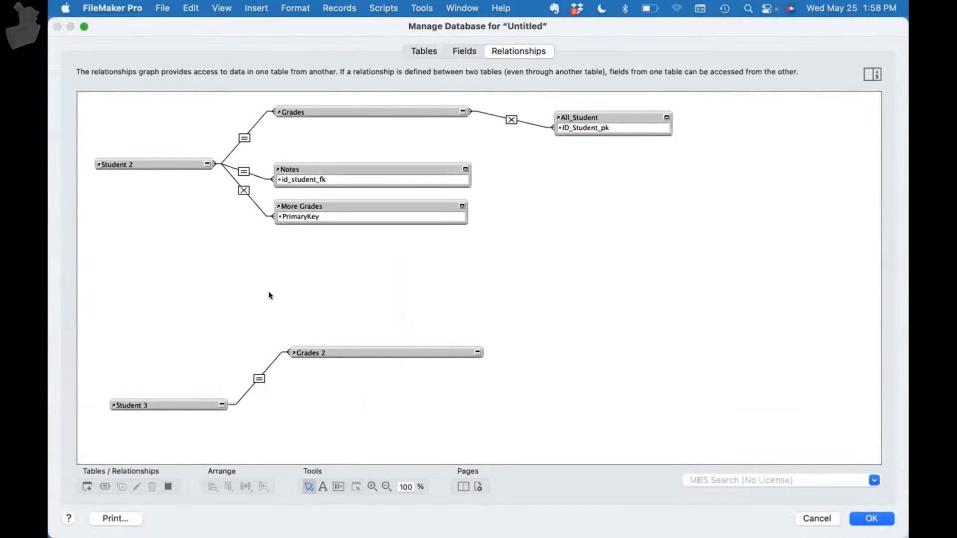
double_click(239, 137)
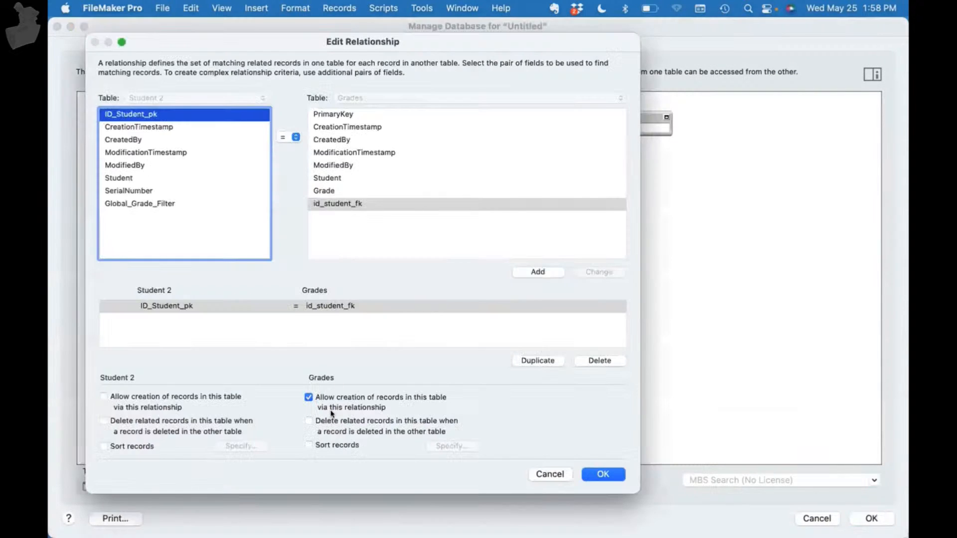
left_click(324, 446)
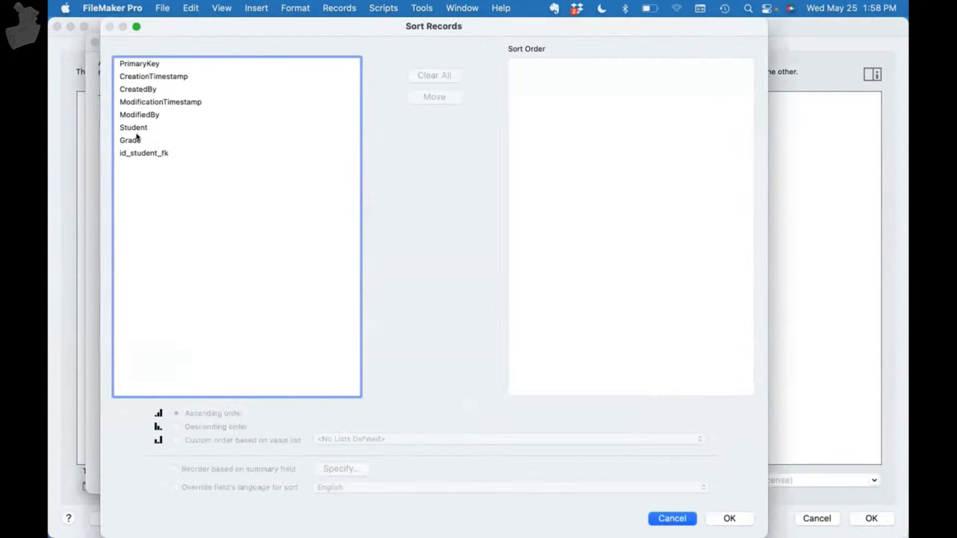
double_click(138, 139)
left_click(648, 63)
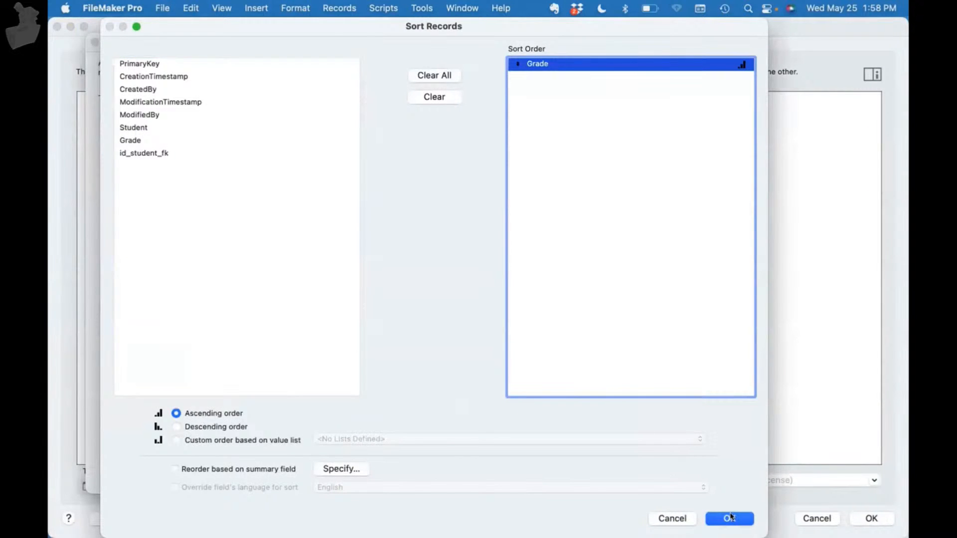
key("Return")
left_click(605, 474)
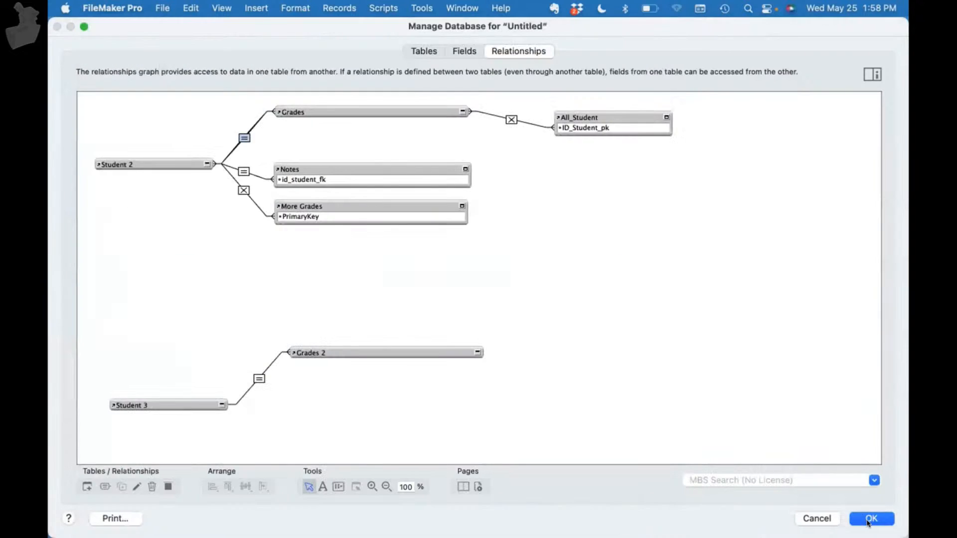
left_click(869, 520)
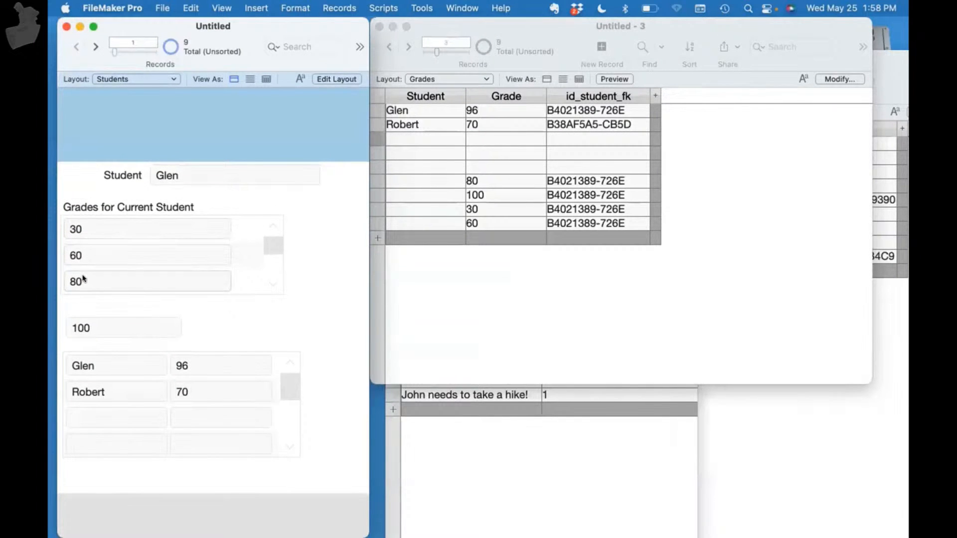
Step: Add grade 91 in the empty last row of the current student's grades portal and check its place in the sorted list
scroll(83, 279, "down", 1)
scroll(82, 279, "down", 1)
scroll(83, 279, "down", 1)
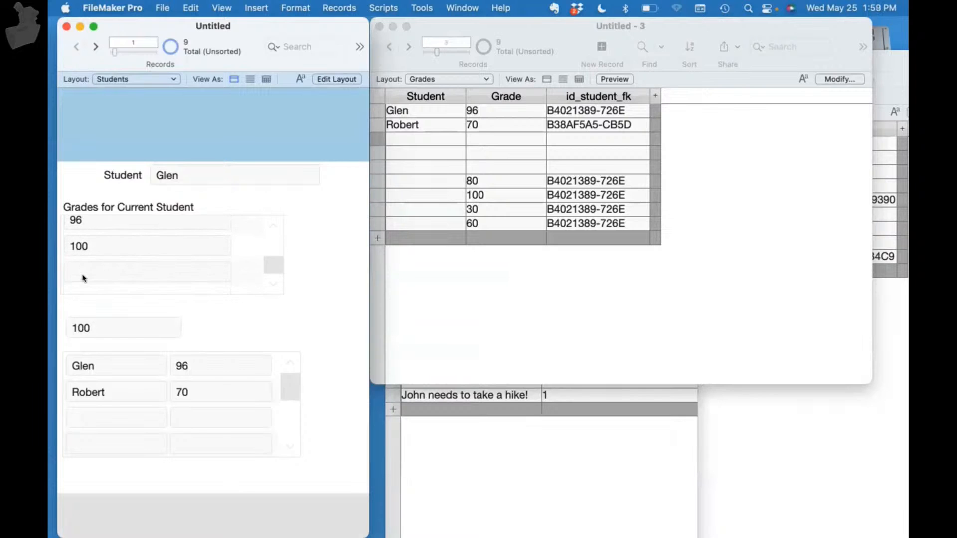
scroll(83, 279, "up", 2)
left_click(83, 276)
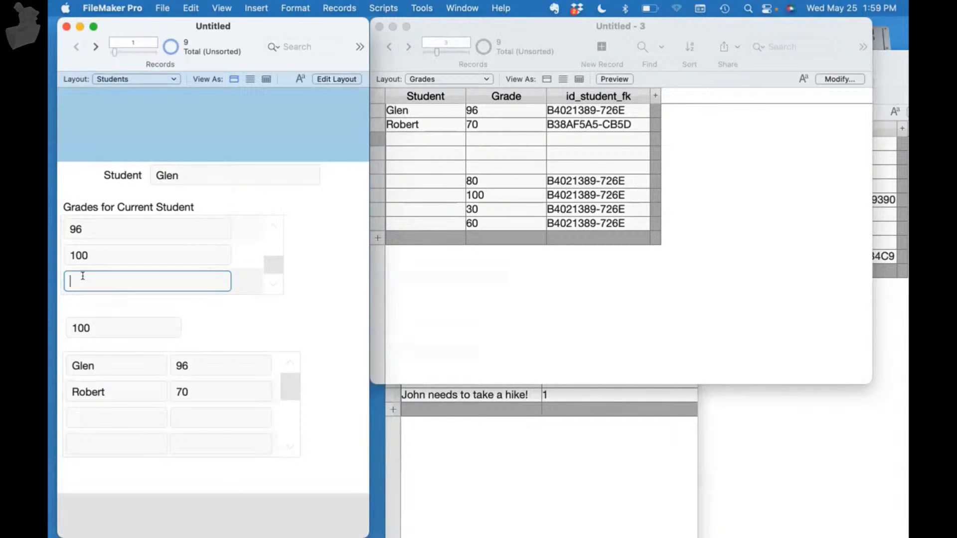
type("91")
left_click(98, 302)
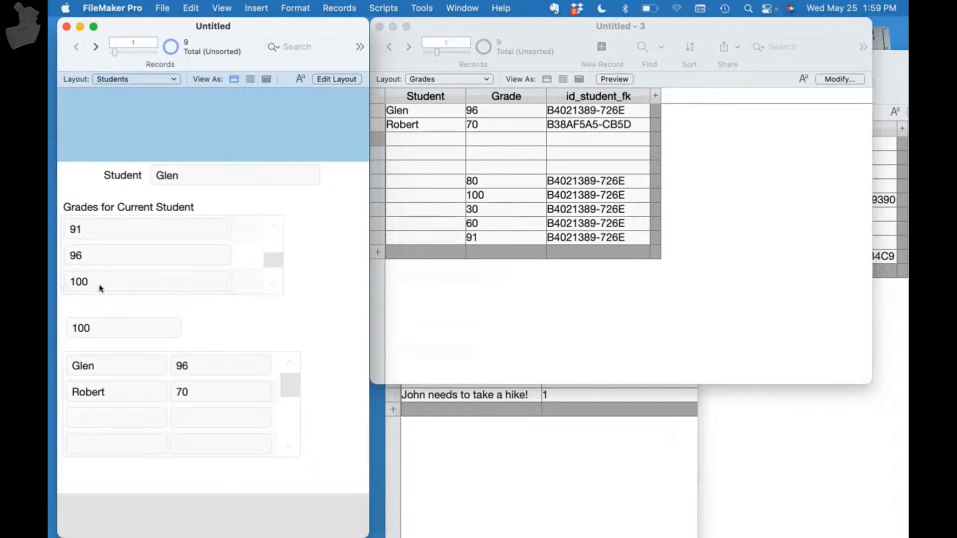
scroll(97, 255, "up", 1)
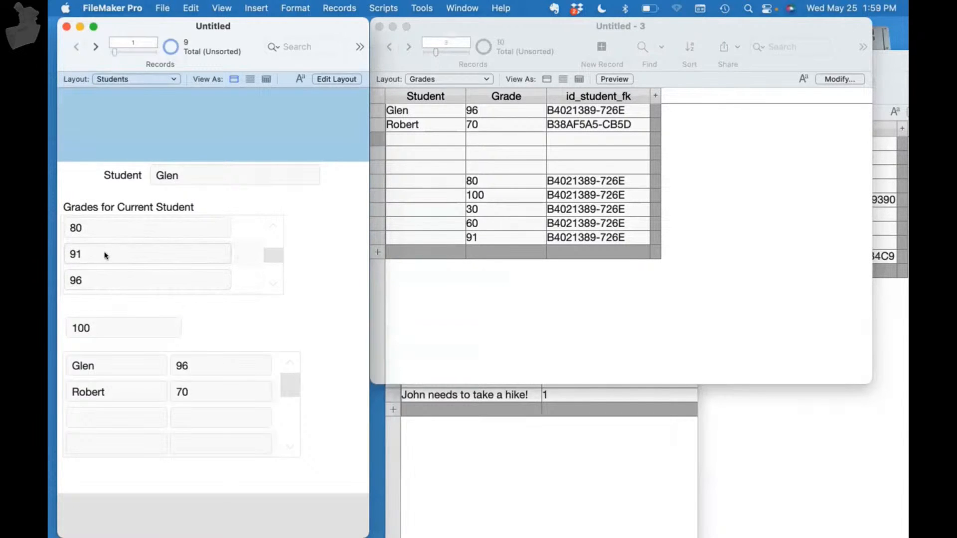
scroll(110, 234, "up", 1)
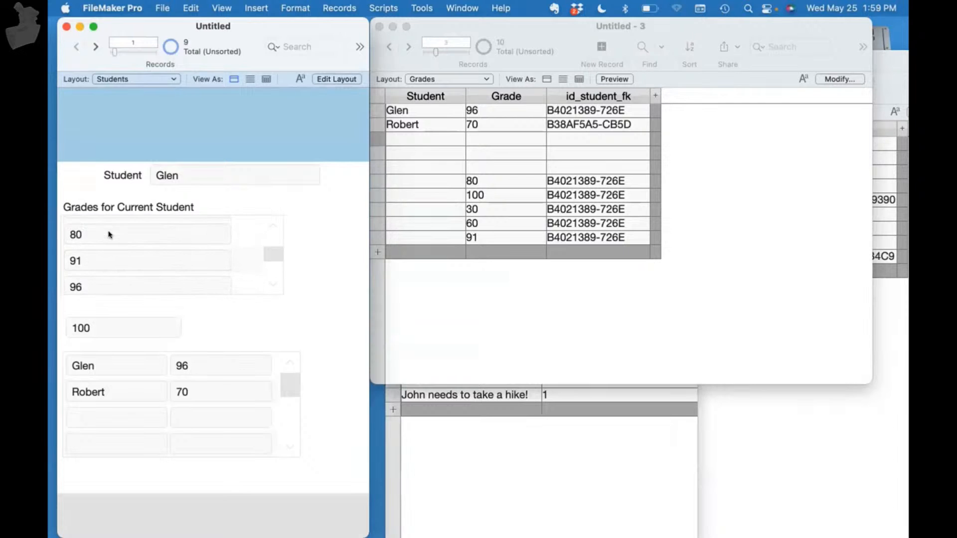
scroll(109, 235, "up", 2)
Step: Change the Grade sort in the Student 2–Grades relationship to descending order and check the current student's grades portal
key("super+shift+d")
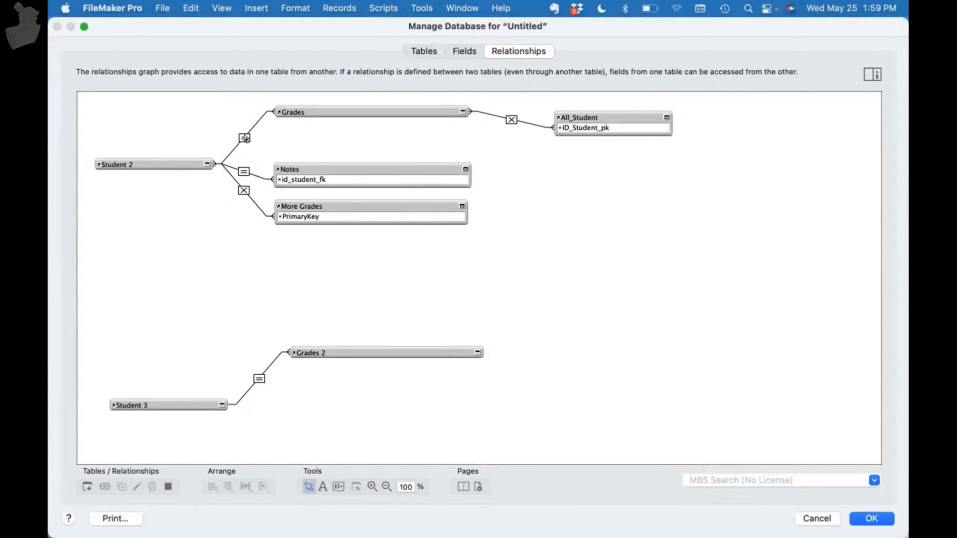
double_click(244, 138)
left_click(344, 398)
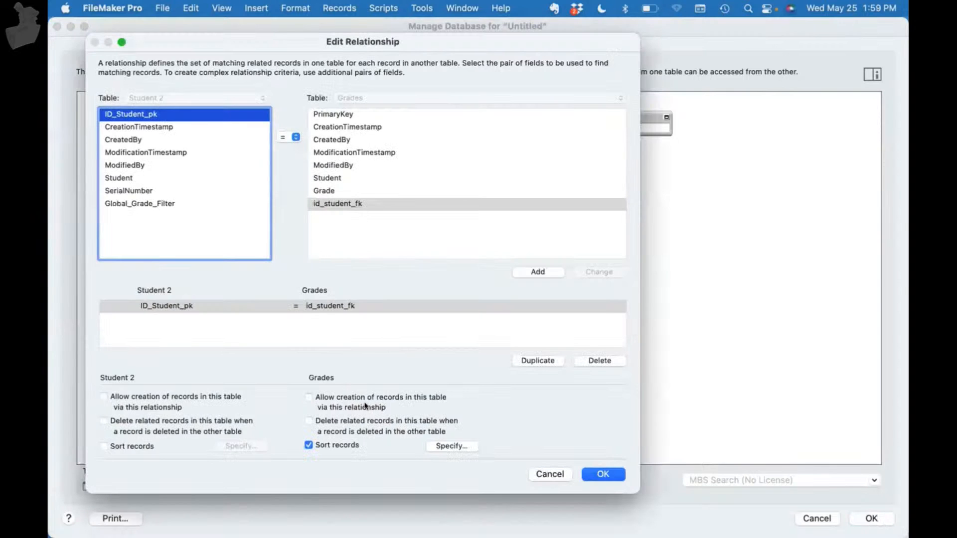
left_click(365, 406)
left_click(442, 447)
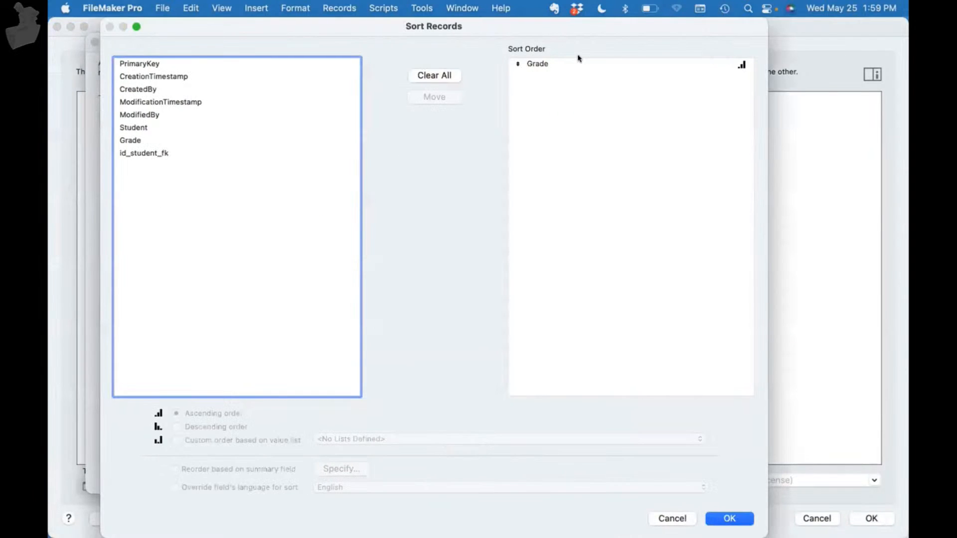
left_click(537, 64)
left_click(216, 427)
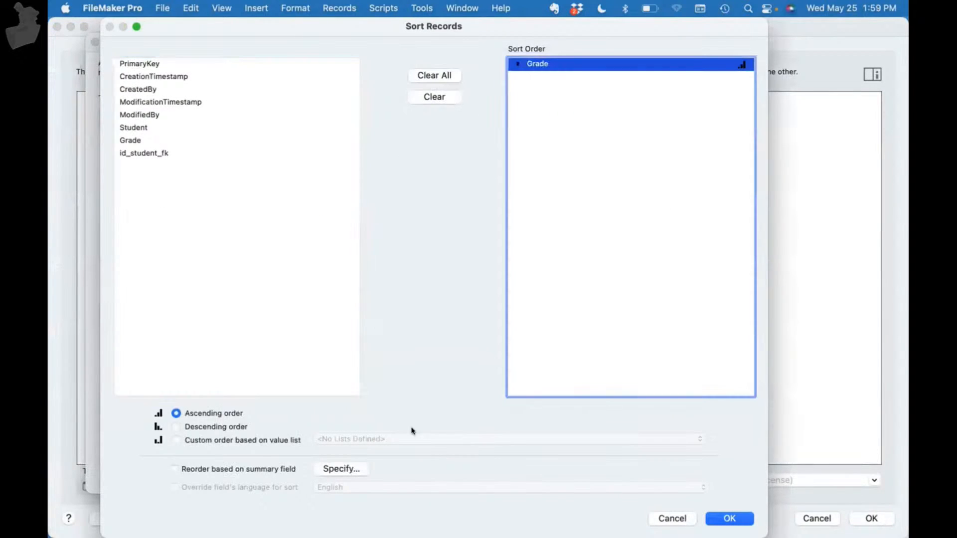
left_click(729, 518)
left_click(607, 474)
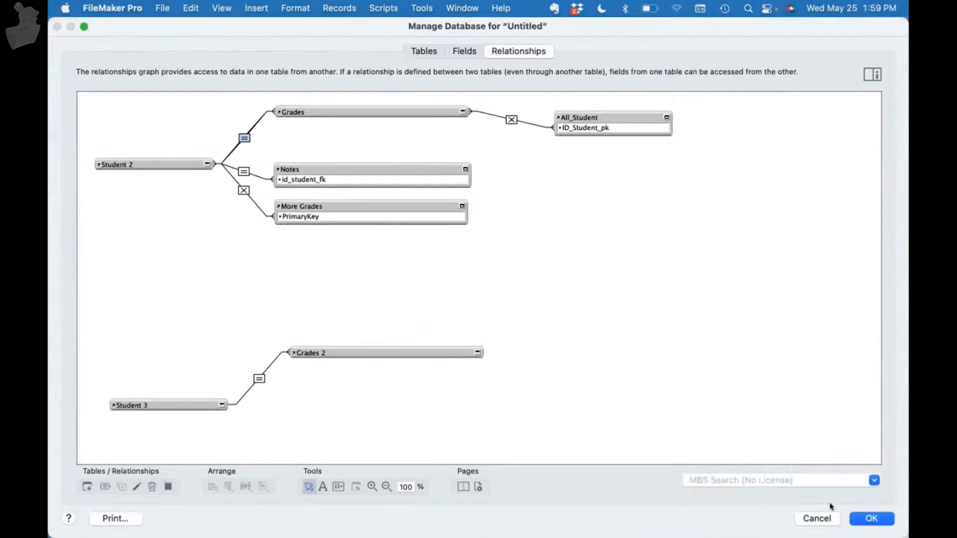
left_click(870, 517)
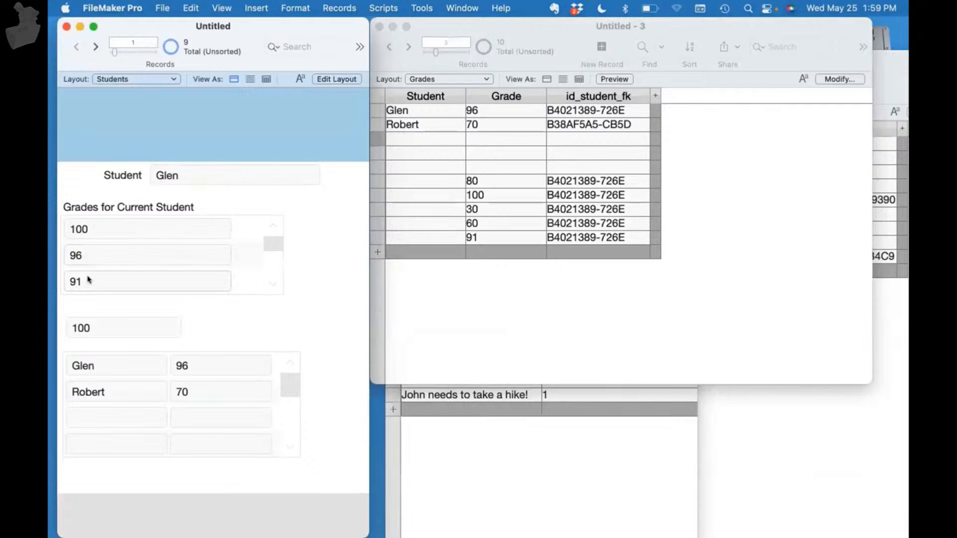
scroll(87, 280, "down", 2)
scroll(87, 280, "up", 2)
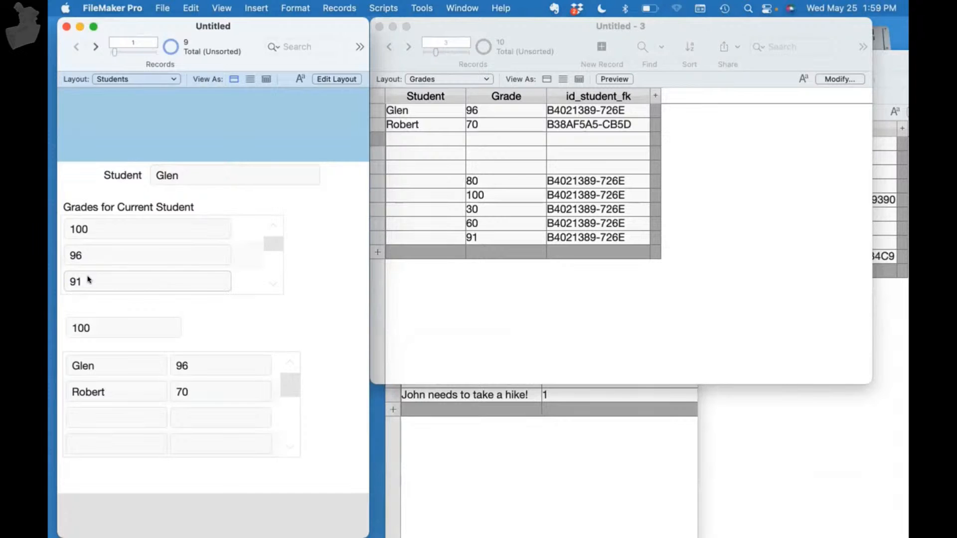
Step: Sort the records in the Grades window by Grade in ascending order, shrinking the sort dialog
left_click(614, 320)
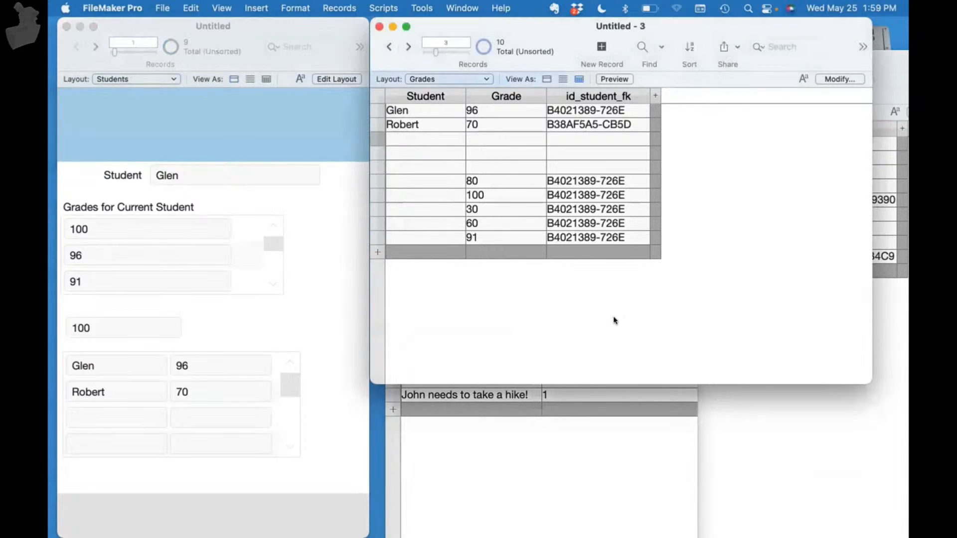
key("super+s")
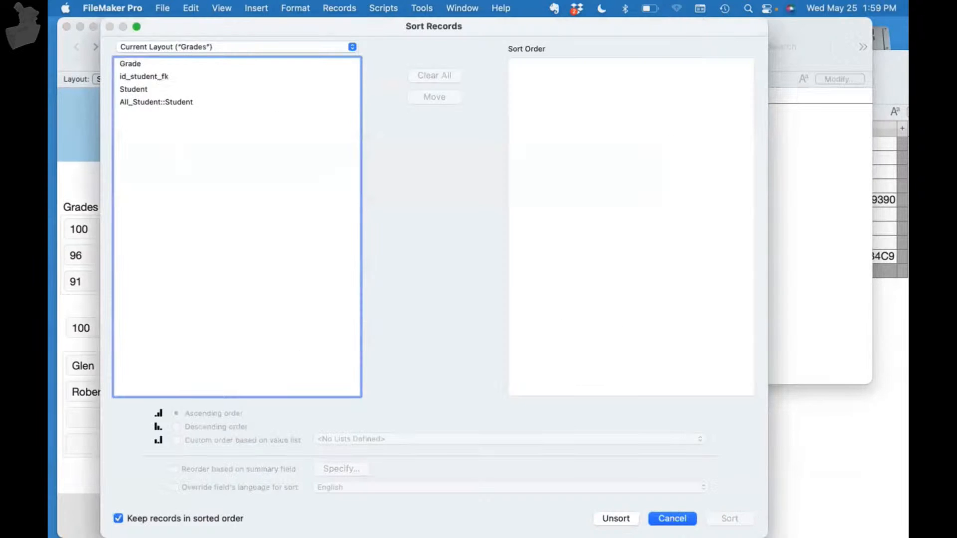
left_click_drag(766, 536, 636, 324)
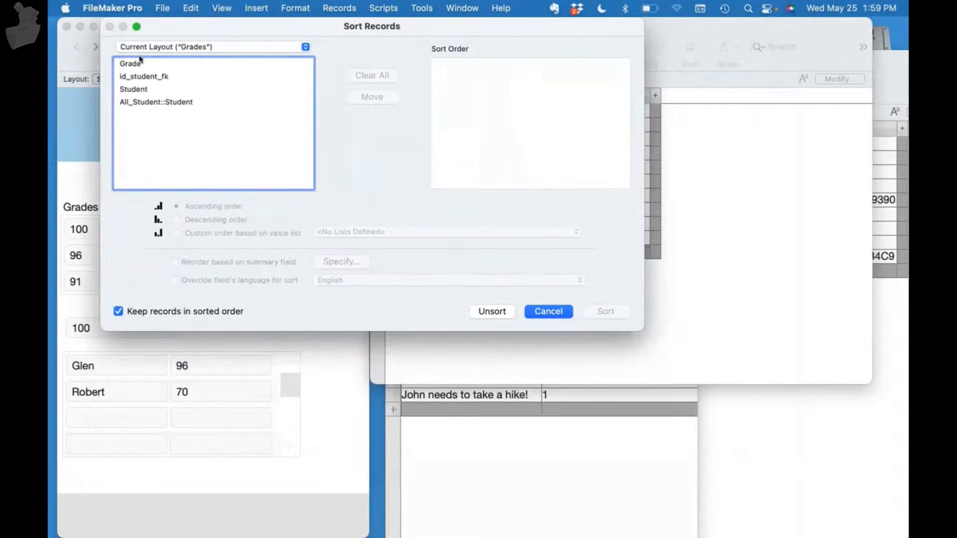
double_click(177, 66)
left_click(612, 314)
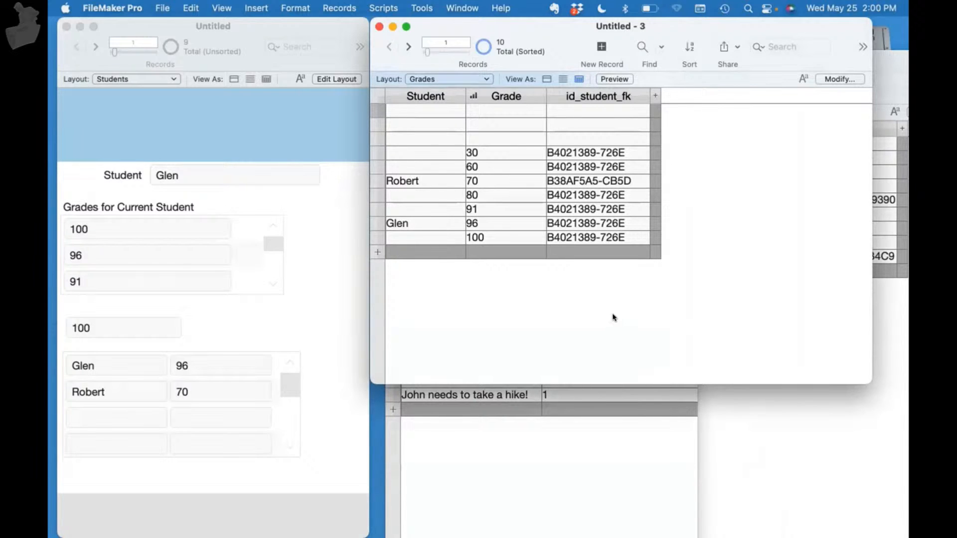
Step: Tidy the relationships graph by aligning Student 3 with Grades 2, and collapsing All_Student and aligning it with Grades
key("super+shift+d")
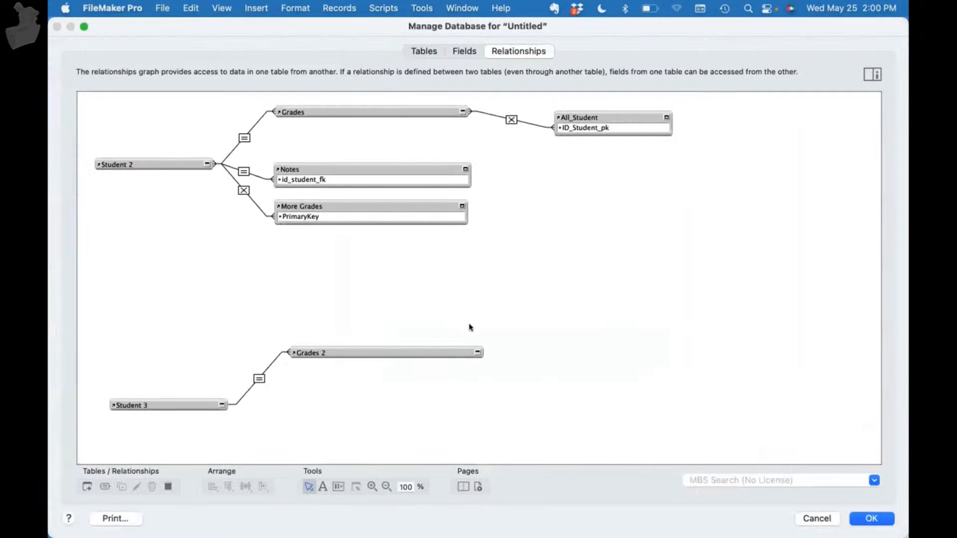
left_click_drag(208, 396, 208, 345)
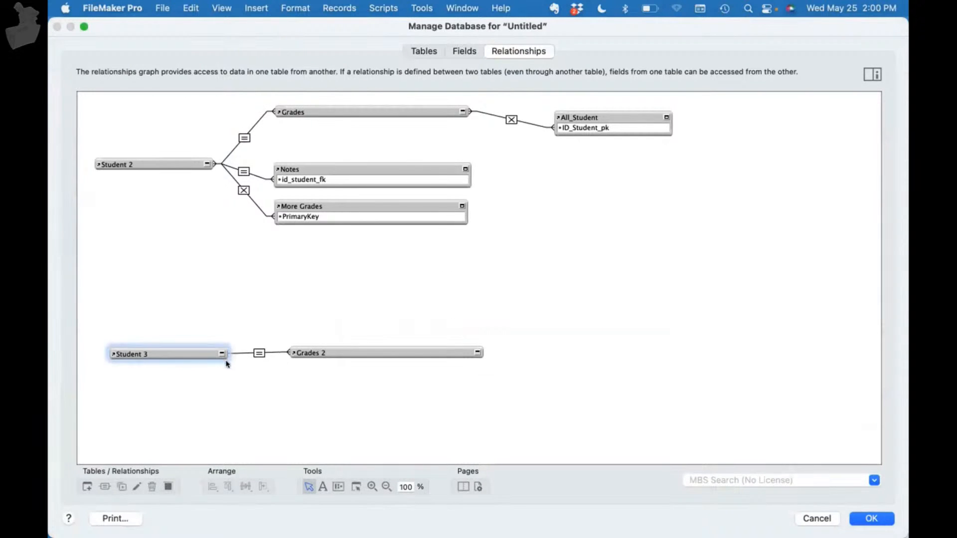
left_click(666, 117)
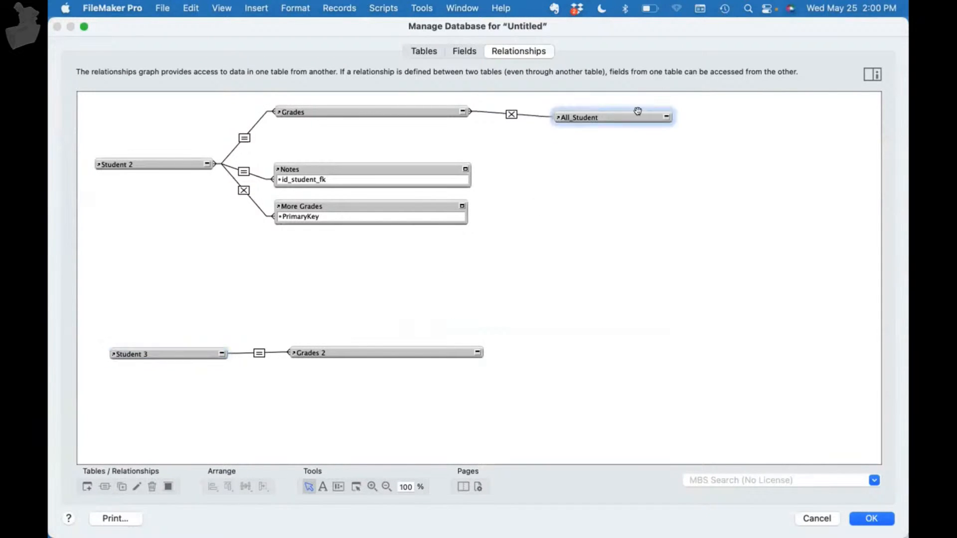
left_click_drag(637, 114, 638, 108)
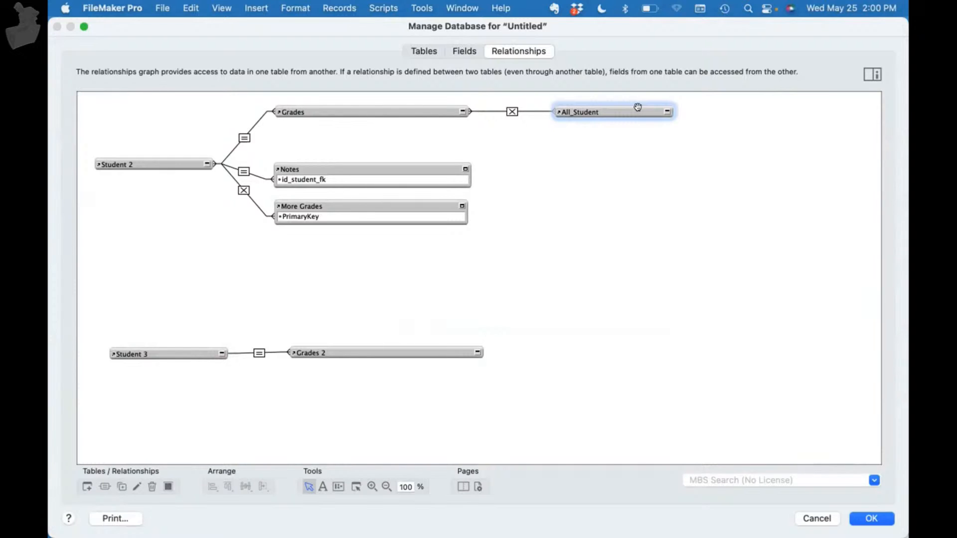
left_click(870, 517)
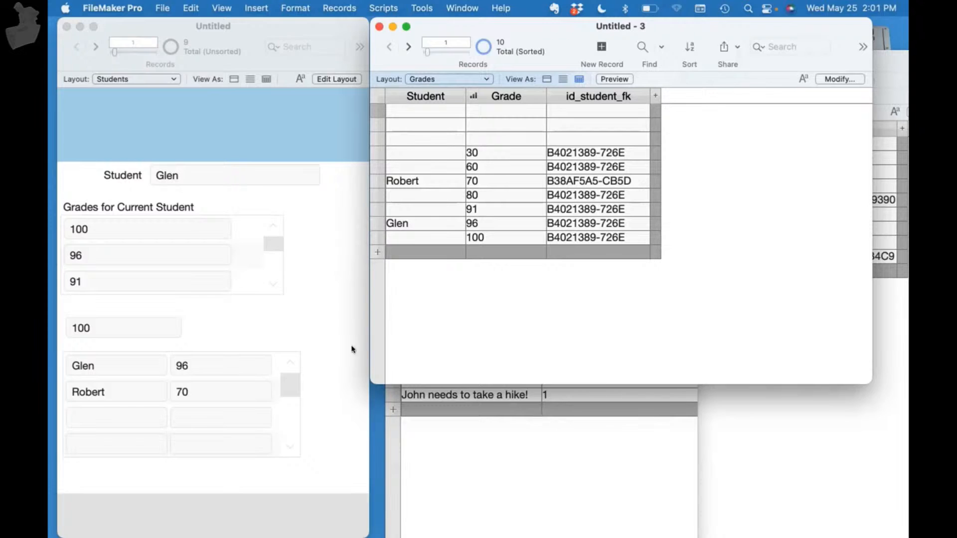
left_click(351, 349)
left_click(111, 323)
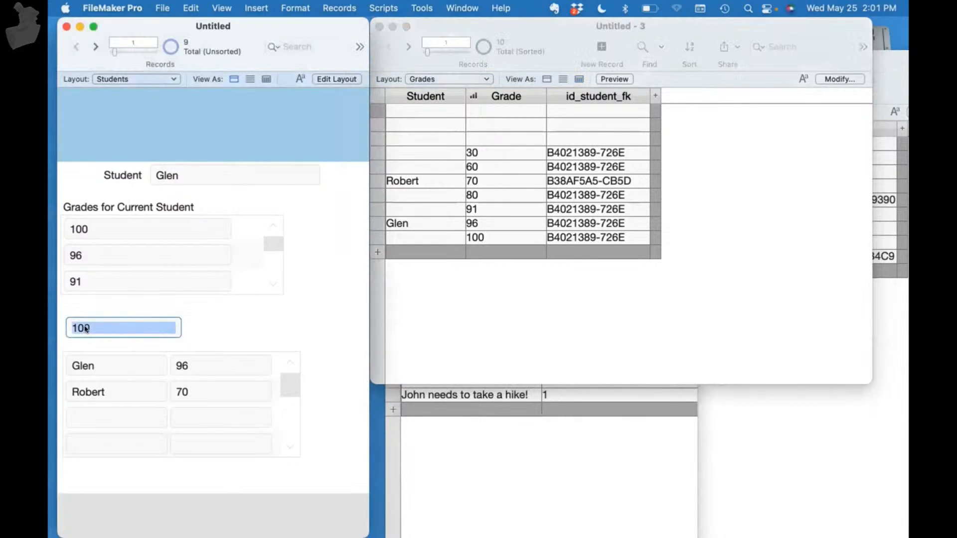
left_click(211, 319)
key("super+shift+d")
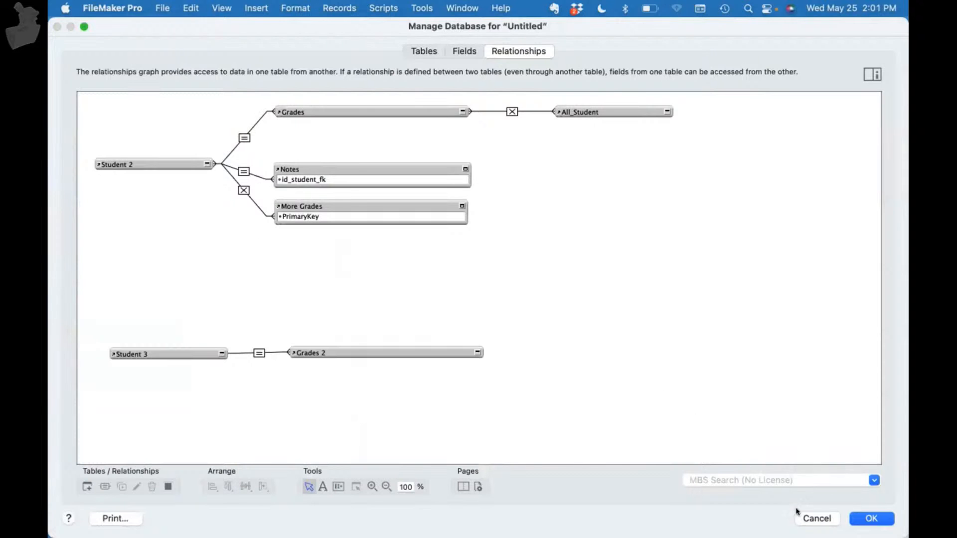
left_click(815, 518)
Step: Copy the Global_Grade_Filter field from the Students layout and return to Browse mode
key("super+l")
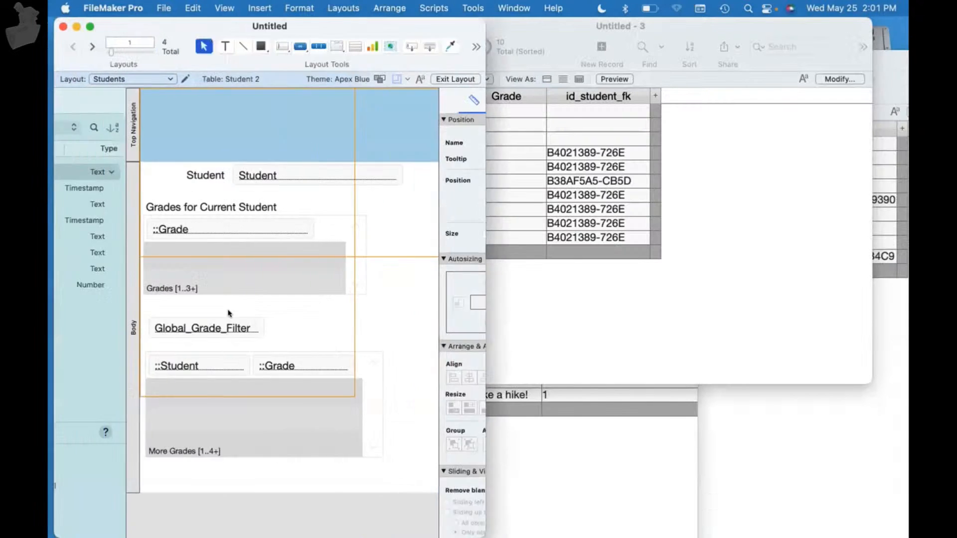
left_click(353, 330)
key("super+c")
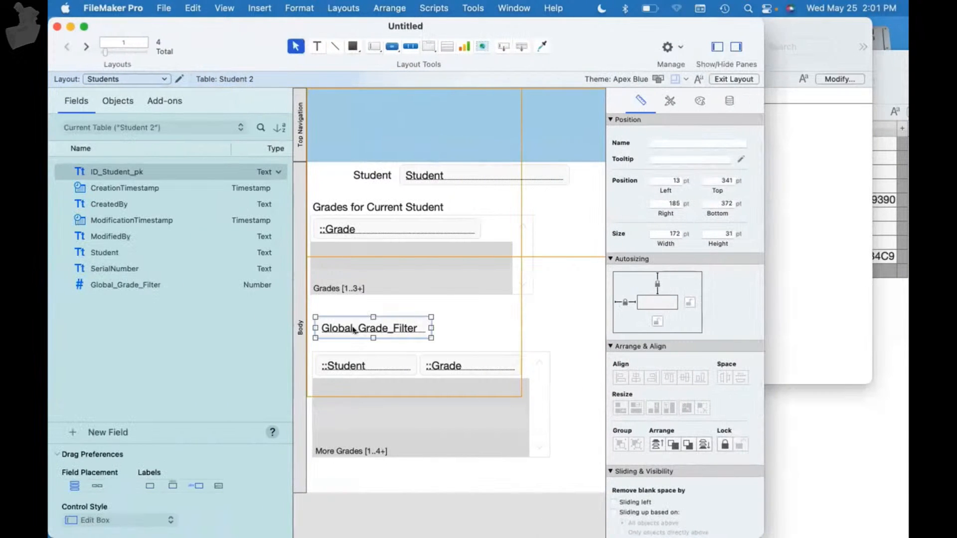
key("super+b")
Step: Show the Grades window in form view and paste the Global_Grade_Filter field onto its layout below id_student_fk
left_click(610, 316)
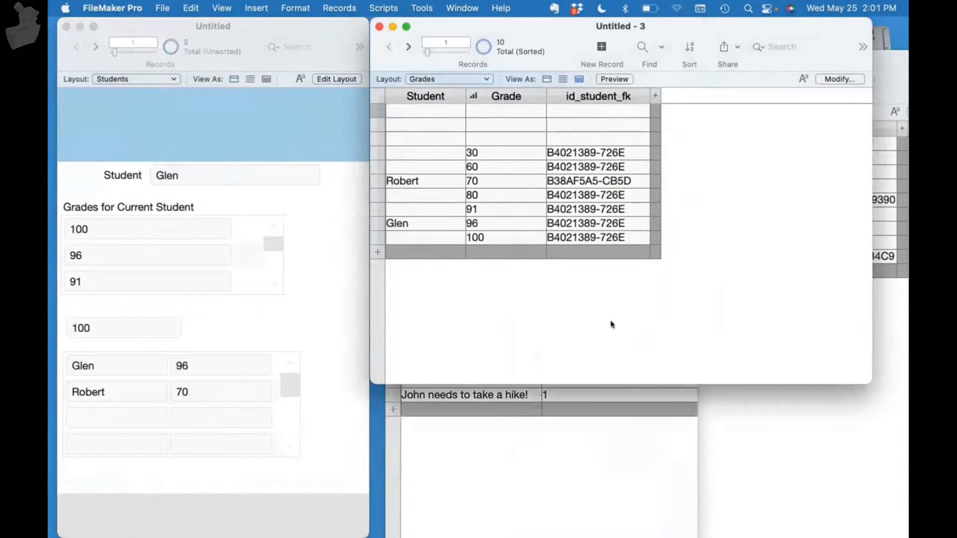
left_click(547, 79)
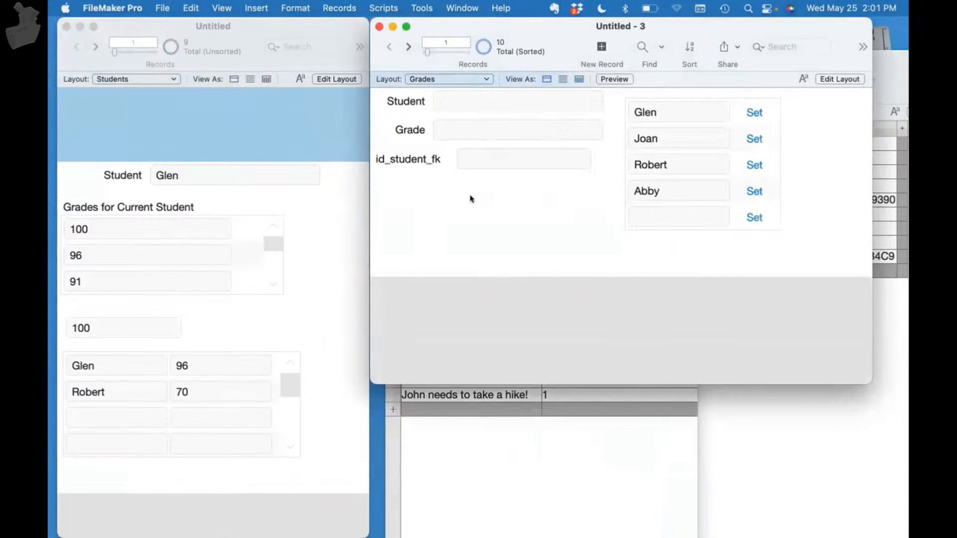
key("super+l")
key("super+v")
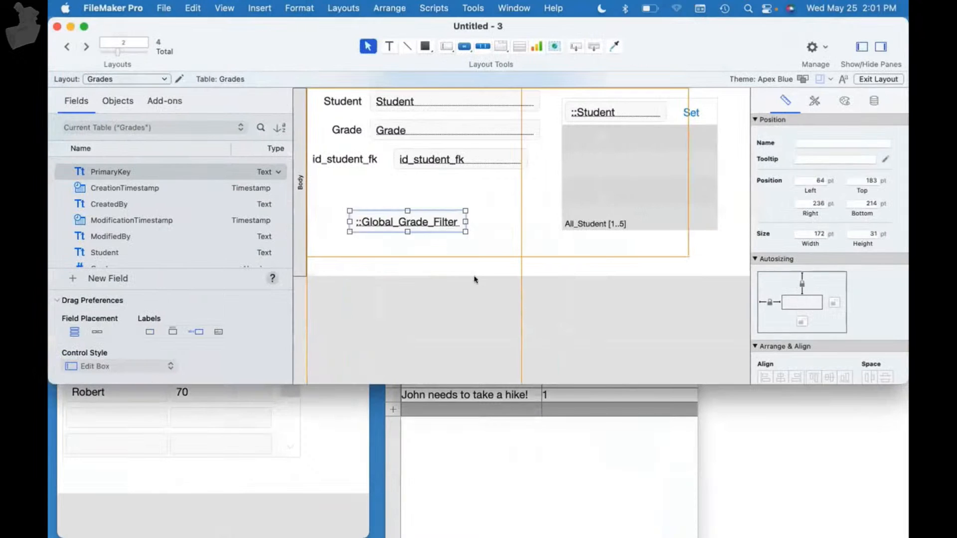
left_click(474, 280)
Step: Show the Notes window in form view and delete the Top Navigation part from its layout
left_click(505, 436)
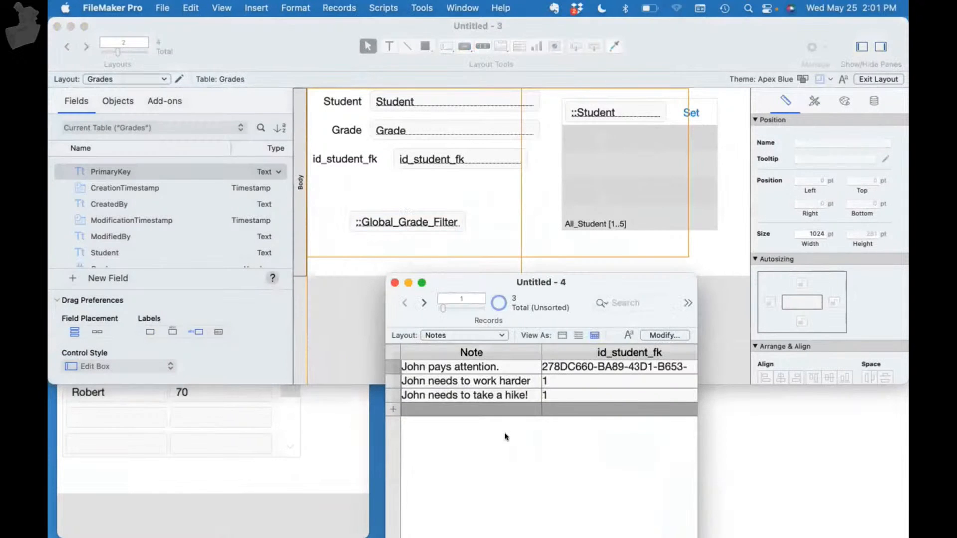
left_click(561, 335)
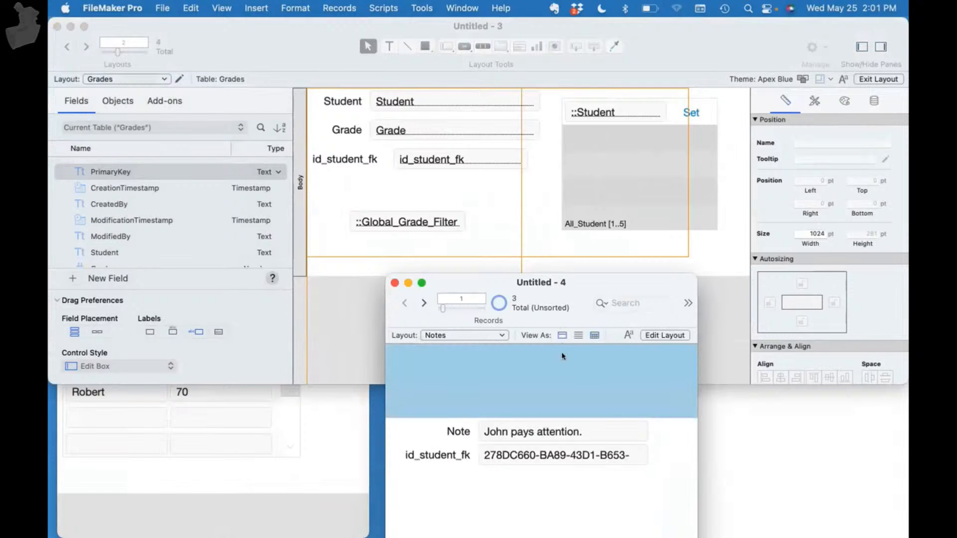
key("super+l")
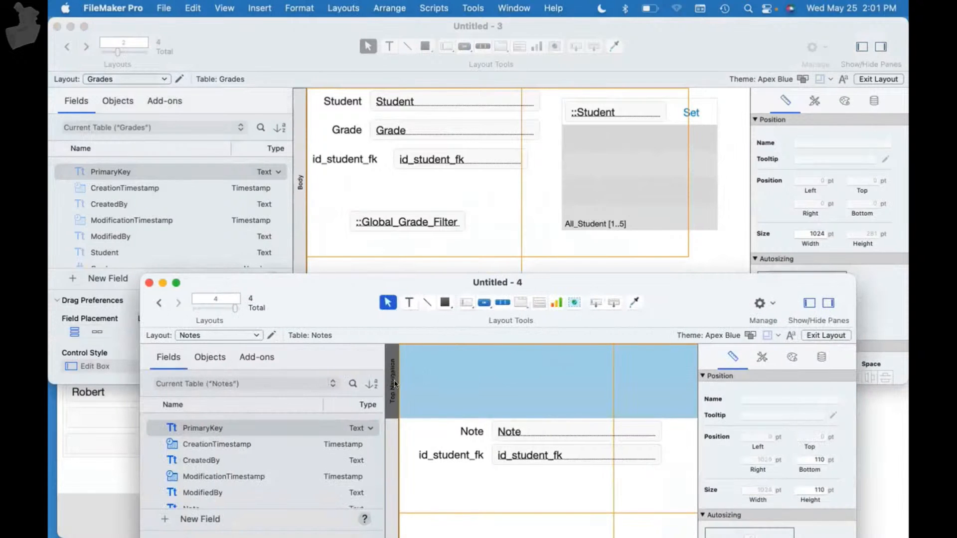
key("Delete")
Step: Paste the Global_Grade_Filter field below id_student_fk on the Notes layout and return to Browse mode
key("super+v")
left_click(562, 474)
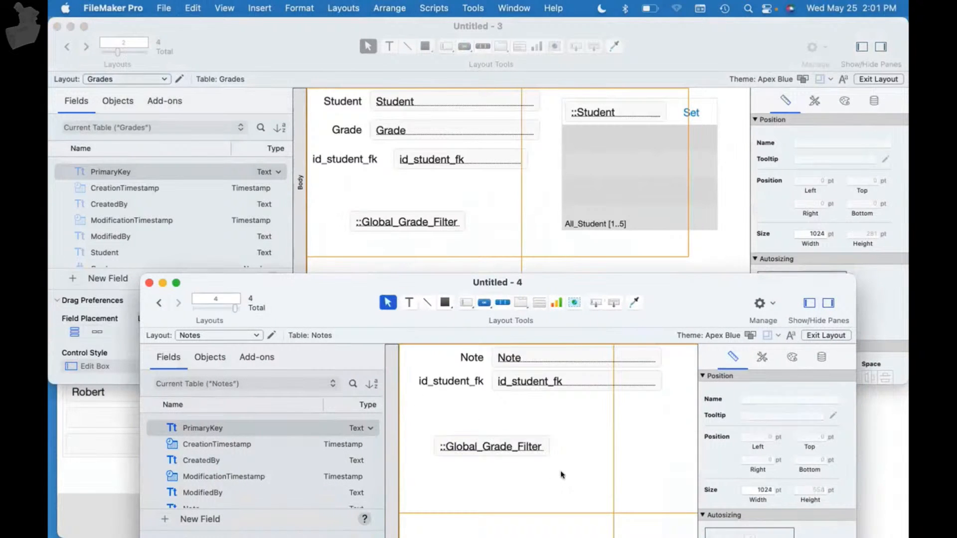
key("super+b")
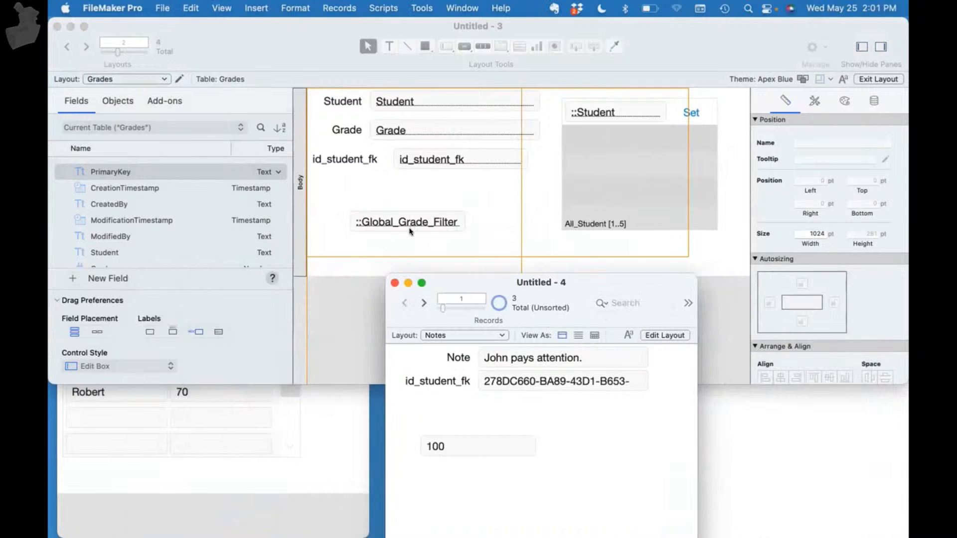
Step: Return the Grades window to Browse mode and shrink it above the Notes window, keeping its status toolbar shown
key("super+alt+s")
left_click(369, 307)
key("super+b")
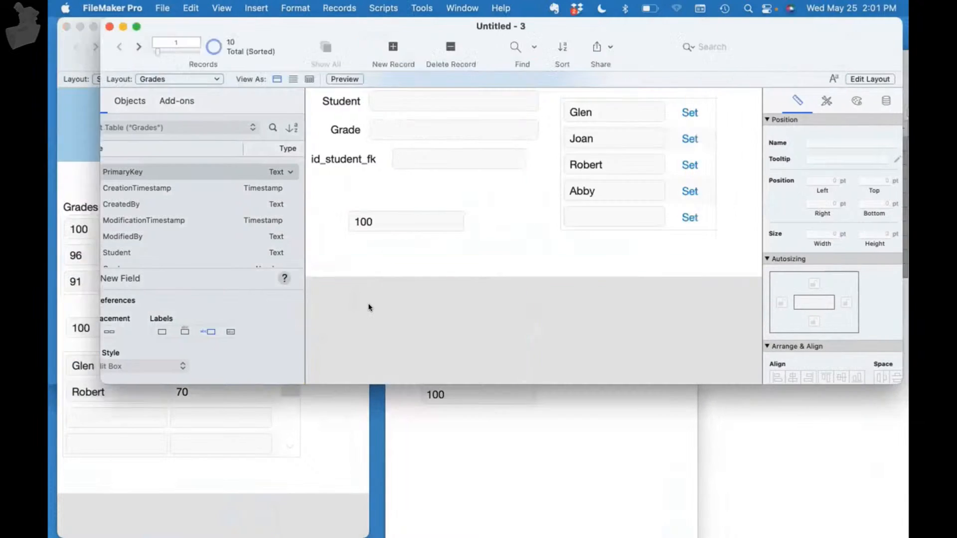
key("super+alt+s")
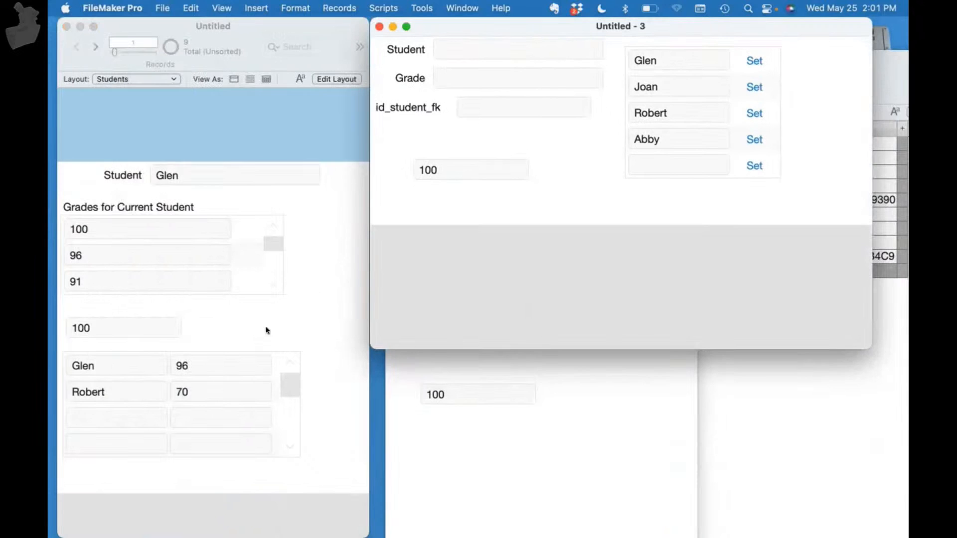
left_click(310, 310)
double_click(524, 27)
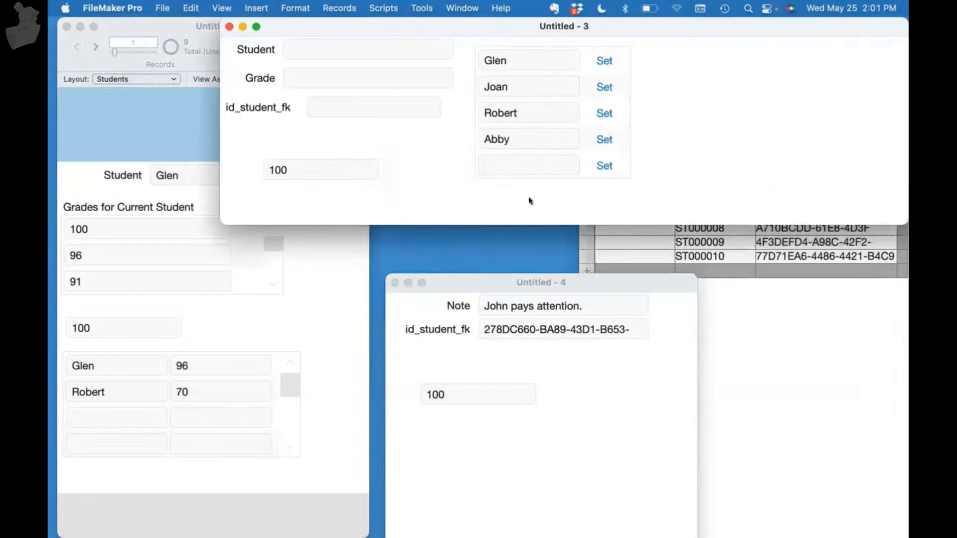
key("super+alt+s")
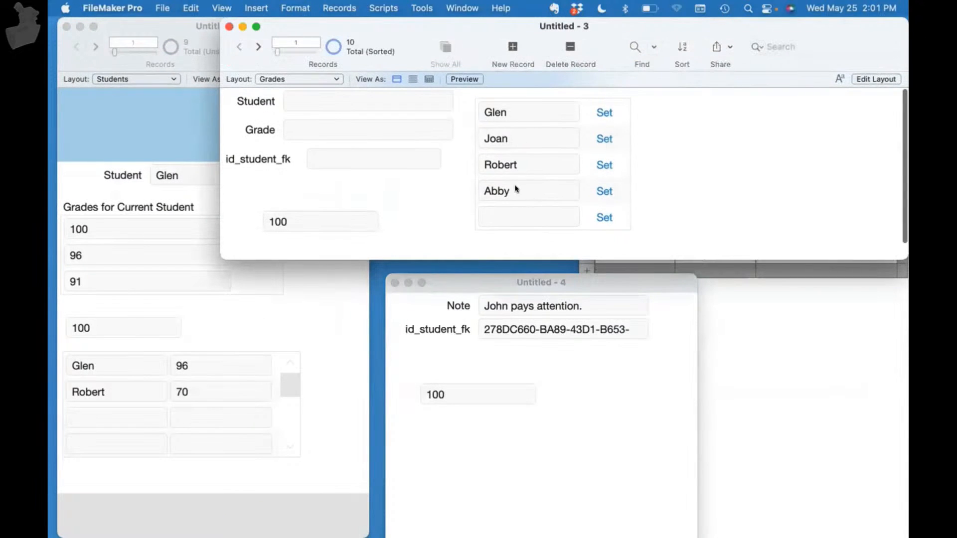
Step: Show the Notes window's toolbar and arrange the Grades and Notes windows beside Students so all three are visible
left_click(540, 377)
key("super+alt+s")
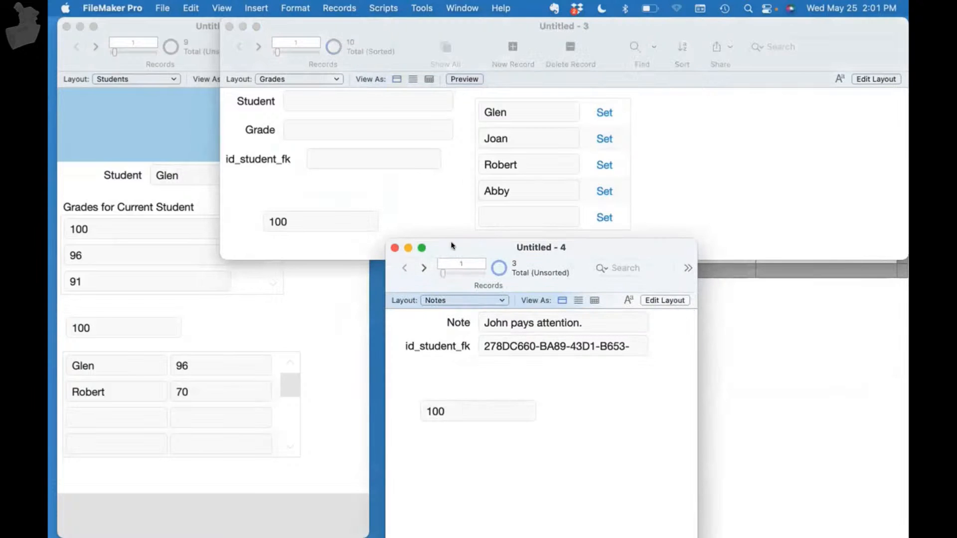
left_click(215, 187)
left_click_drag(215, 188, 431, 176)
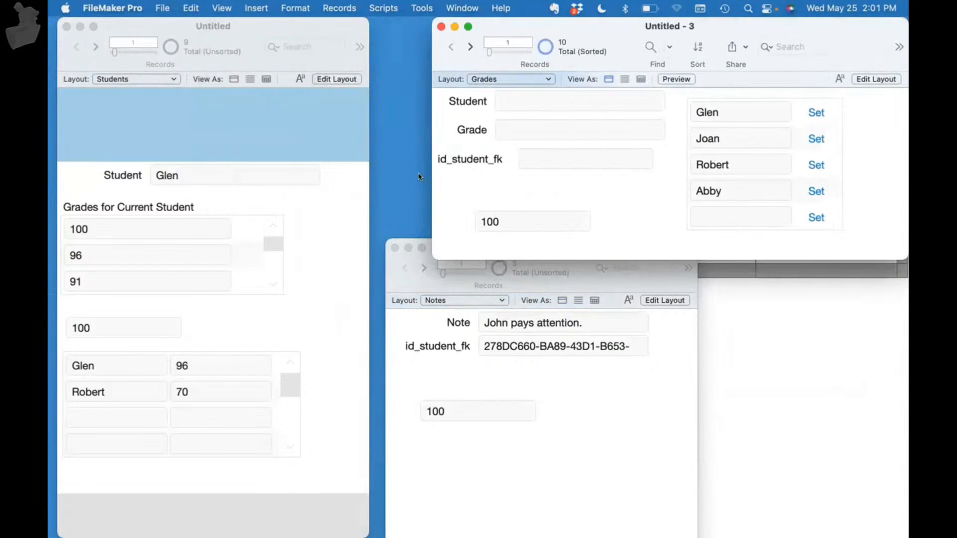
left_click(413, 248)
mouse_move(443, 239)
left_mouse_down()
mouse_move(444, 266)
mouse_move(444, 257)
left_mouse_up()
left_click(346, 259)
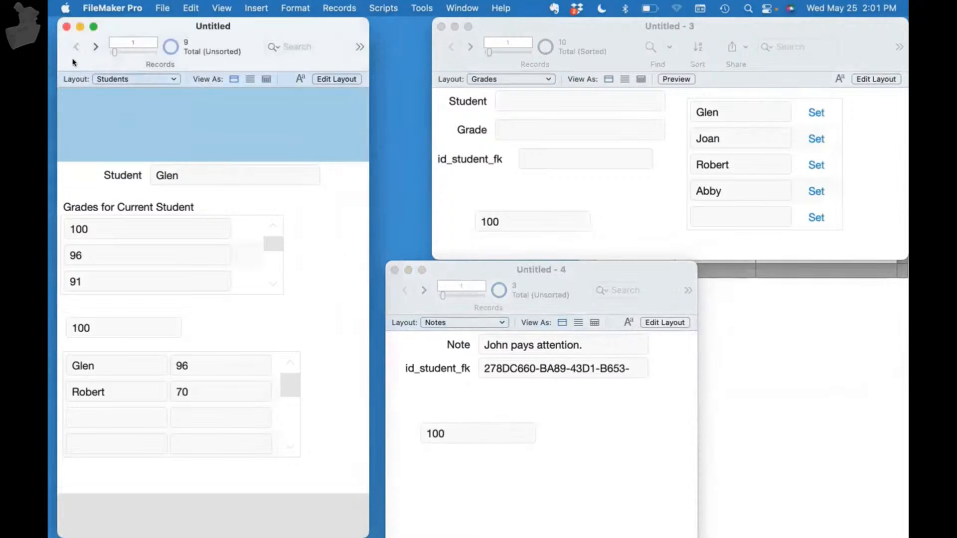
Step: Browse forward and back through the student records, checking the Global_Grade_Filter value on each one
left_click(96, 47)
left_click(96, 47)
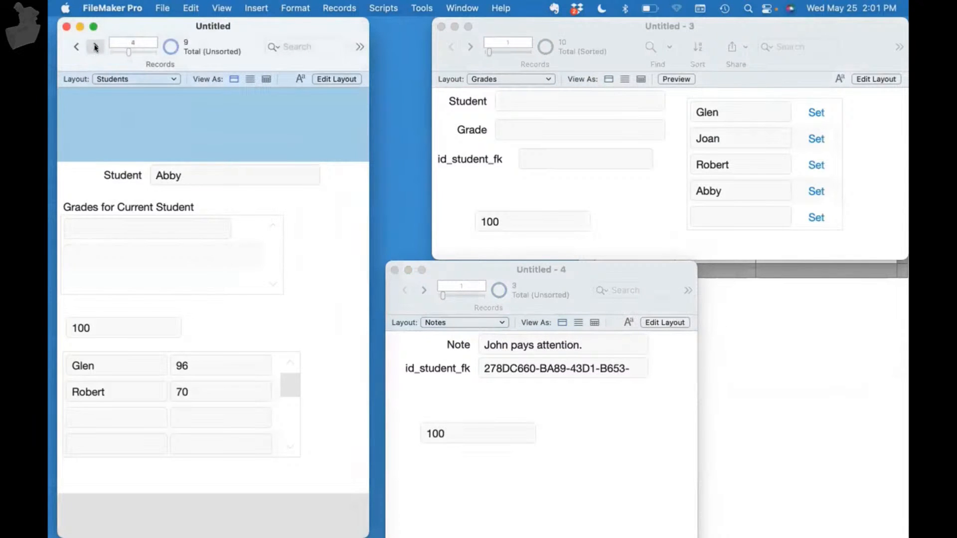
left_click(96, 47)
left_click(96, 47)
left_click(76, 47)
left_click(76, 47)
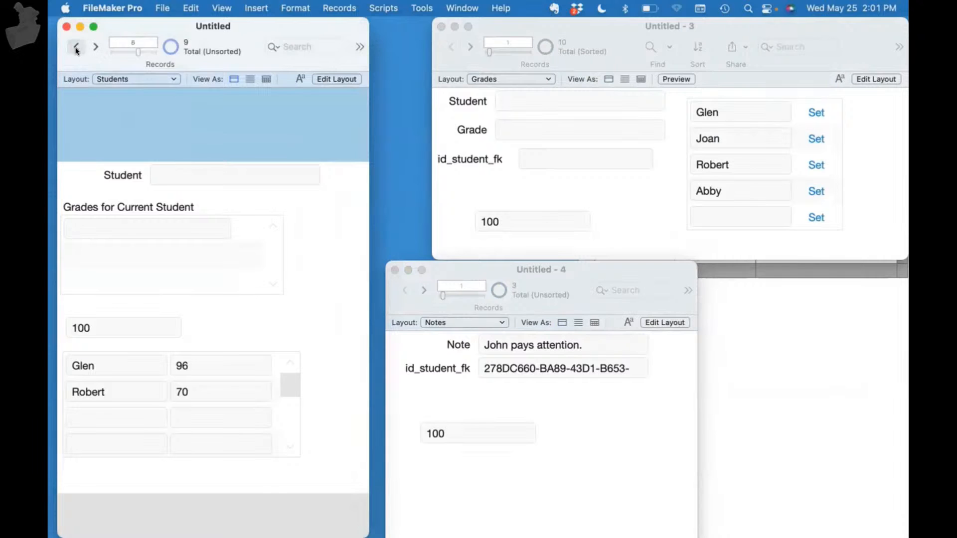
left_click(76, 46)
left_click(77, 47)
Step: Set Global_Grade_Filter to 90 in the Students window and commit the record
left_click(119, 322)
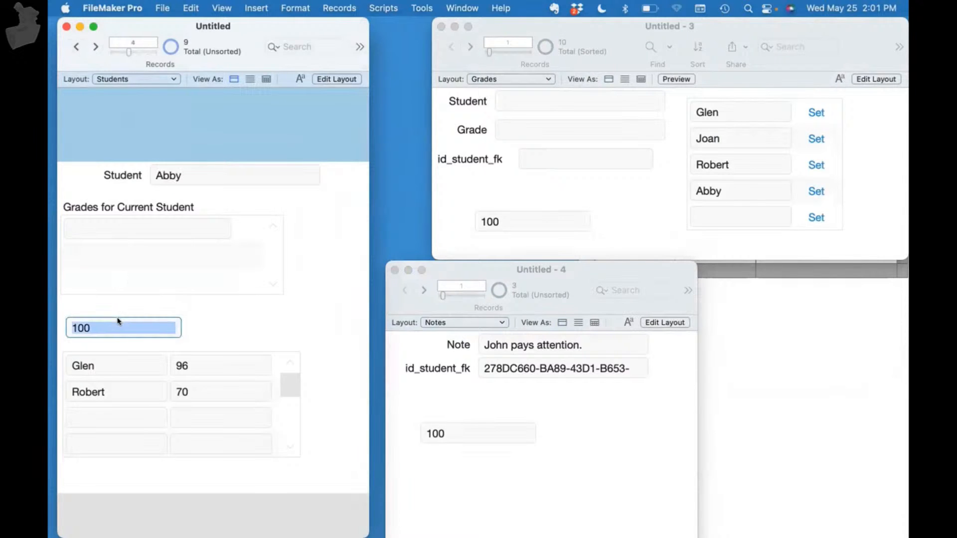
type("90")
left_click(237, 321)
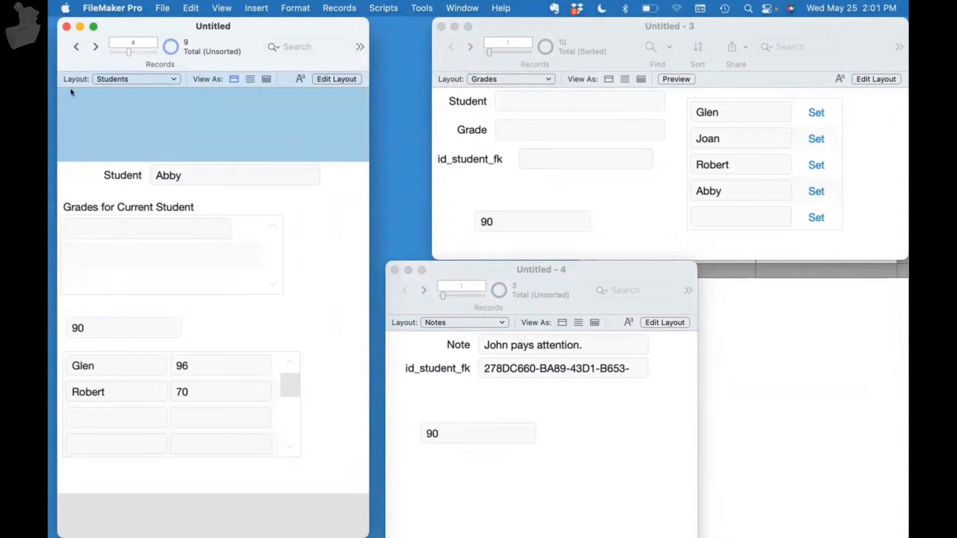
Step: Browse the student records again to compare Global_Grade_Filter across records, and check the same field in the Grades window
left_click(76, 47)
left_click(77, 46)
left_click(76, 47)
left_click(95, 47)
left_click(95, 46)
left_click(95, 47)
left_click(95, 47)
left_click(95, 46)
left_click(582, 224)
left_click(517, 223)
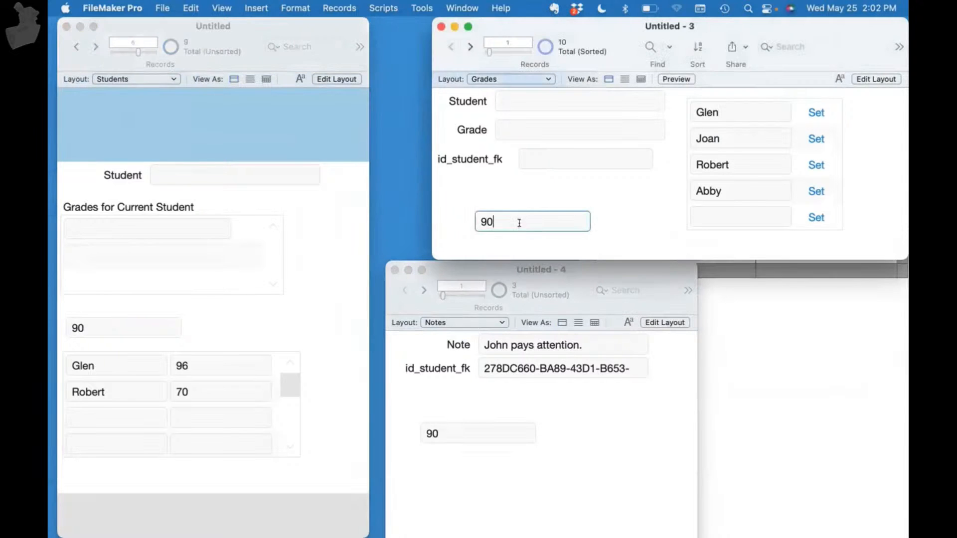
Step: Set Global_Grade_Filter to 91 in the Students window, commit it, and check the field in the Notes and Grades windows
left_click(127, 328)
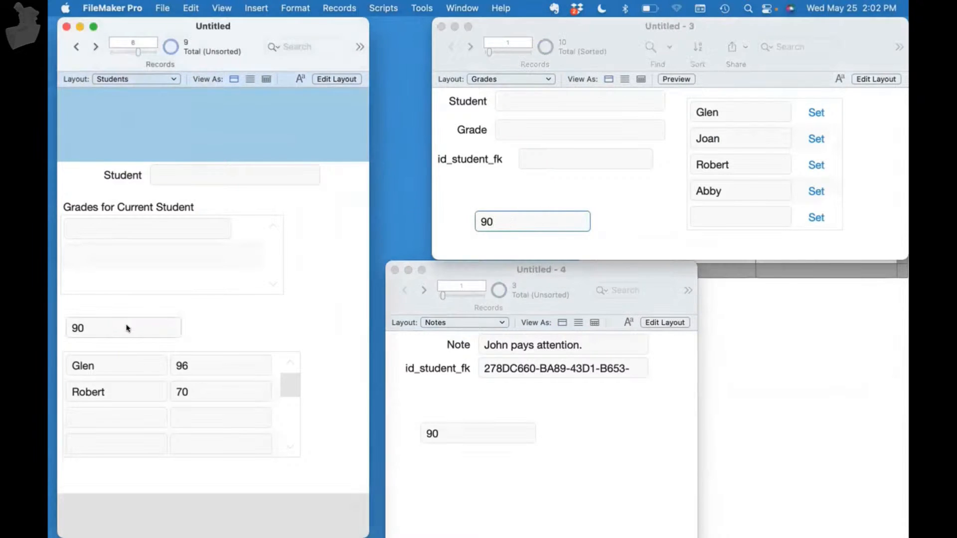
left_click(127, 325)
key("BackSpace")
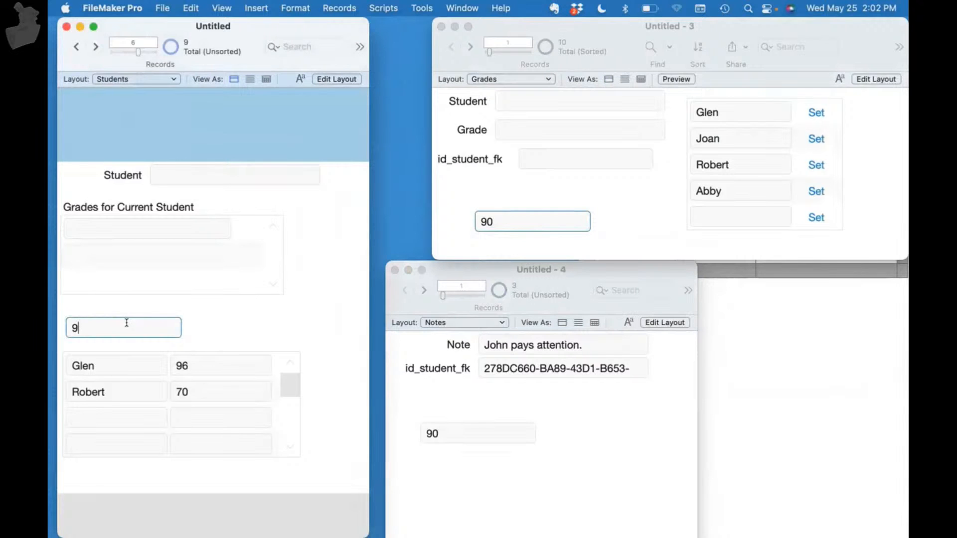
type("1")
left_click(331, 330)
left_click(622, 430)
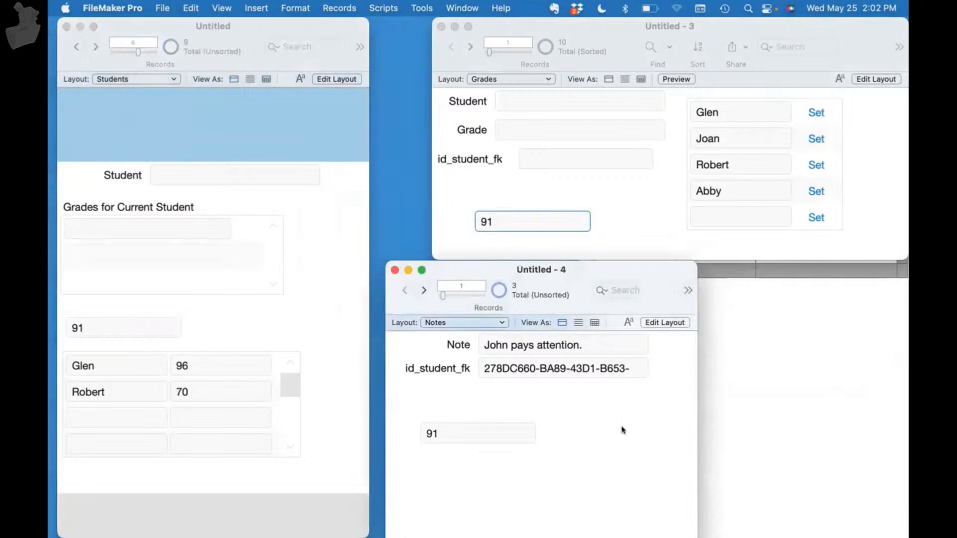
left_click(632, 248)
left_click(634, 247)
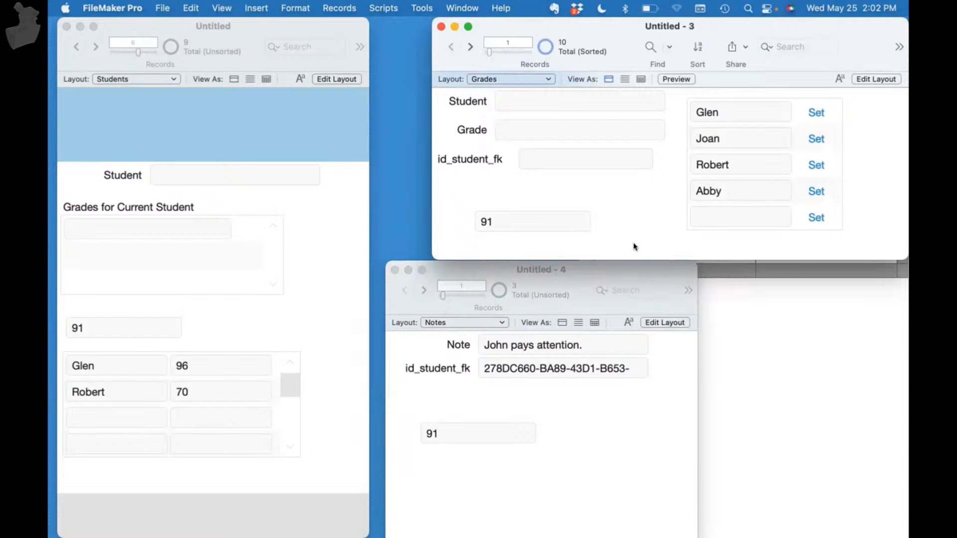
Step: Delete the relationship between Student 2 and More Grades in the relationships graph and save the change
left_click(312, 313)
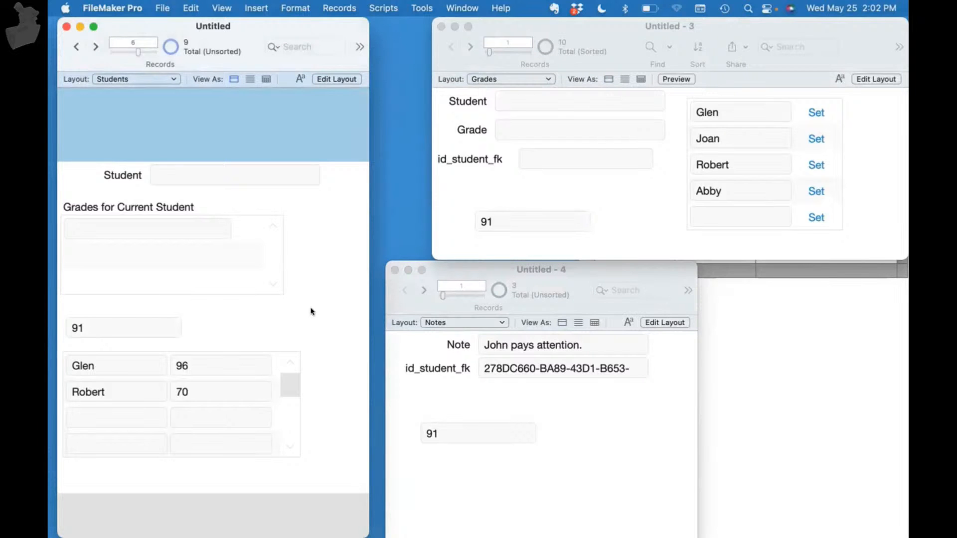
key("super+shift+d")
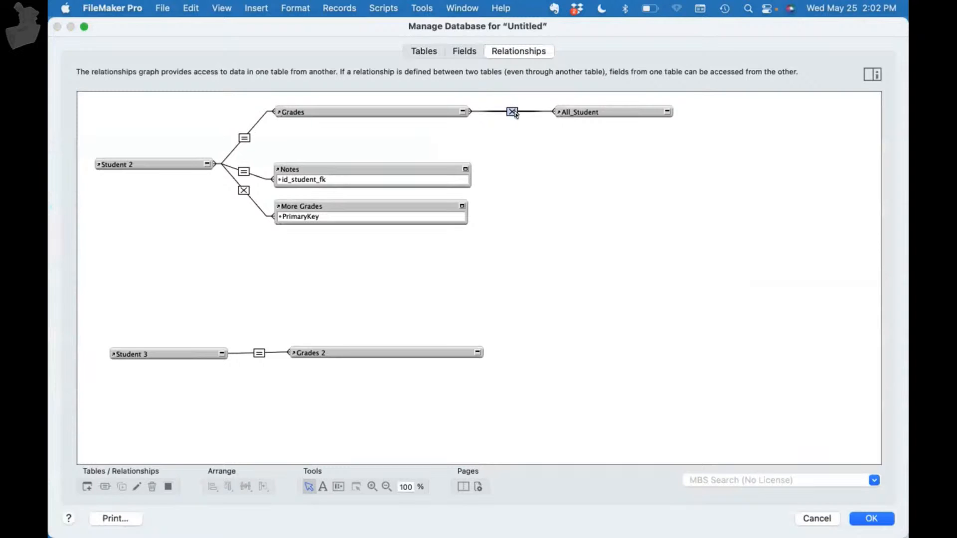
left_click(242, 192)
key("Delete")
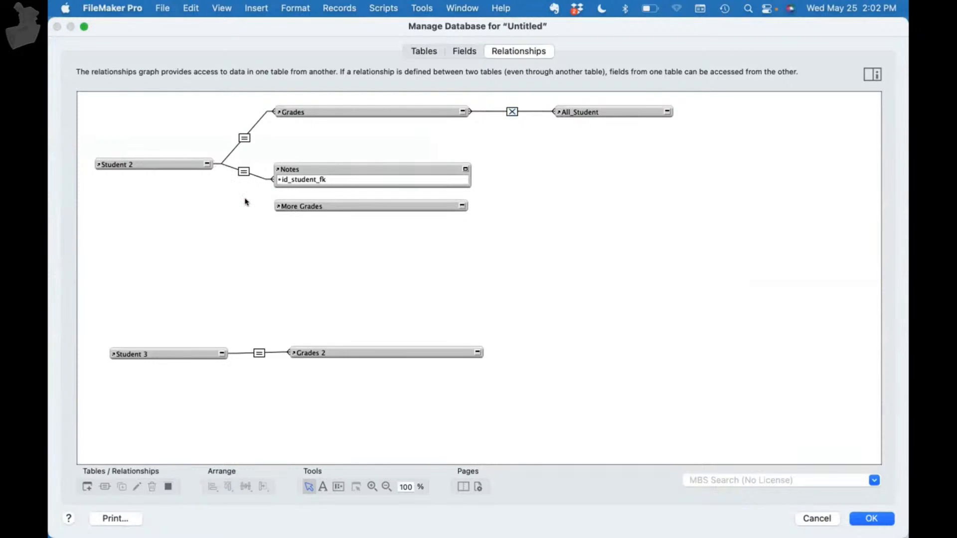
left_click(868, 516)
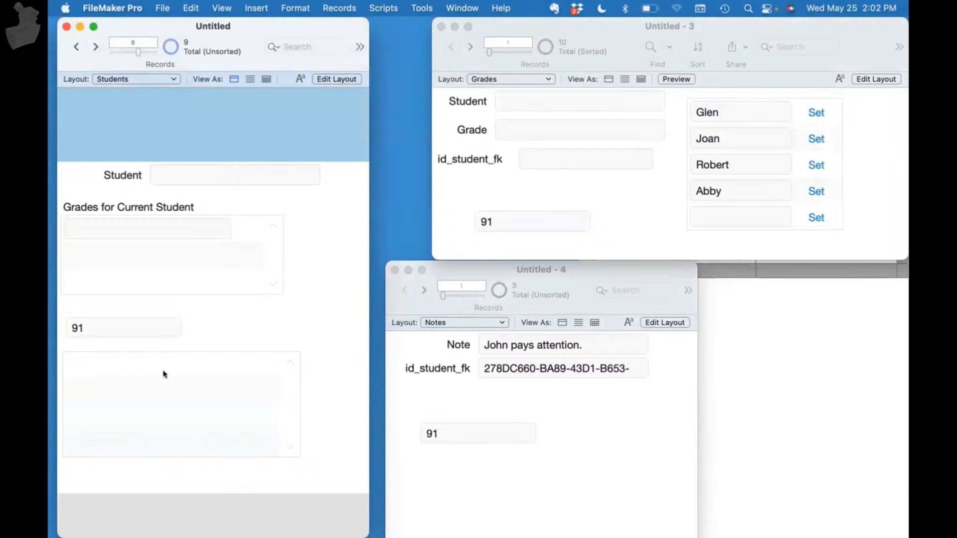
Step: Move the More Grades portal down to about 445 pt, place its Student and Grade fields above it, and return to Browse mode
key("super+l")
left_click_drag(409, 430, 409, 467)
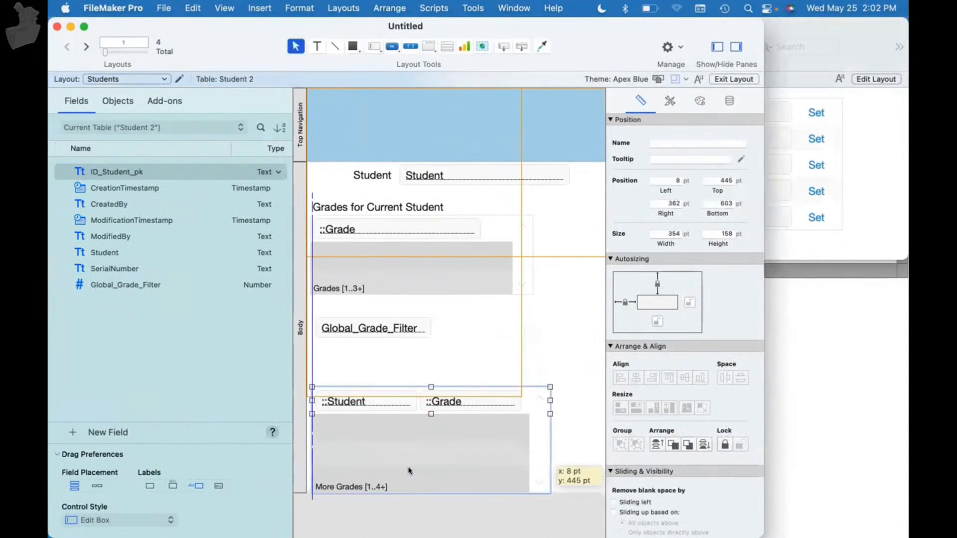
left_click(364, 401)
left_click(456, 403, "shift")
left_click_drag(455, 401, 454, 365)
key("super+b")
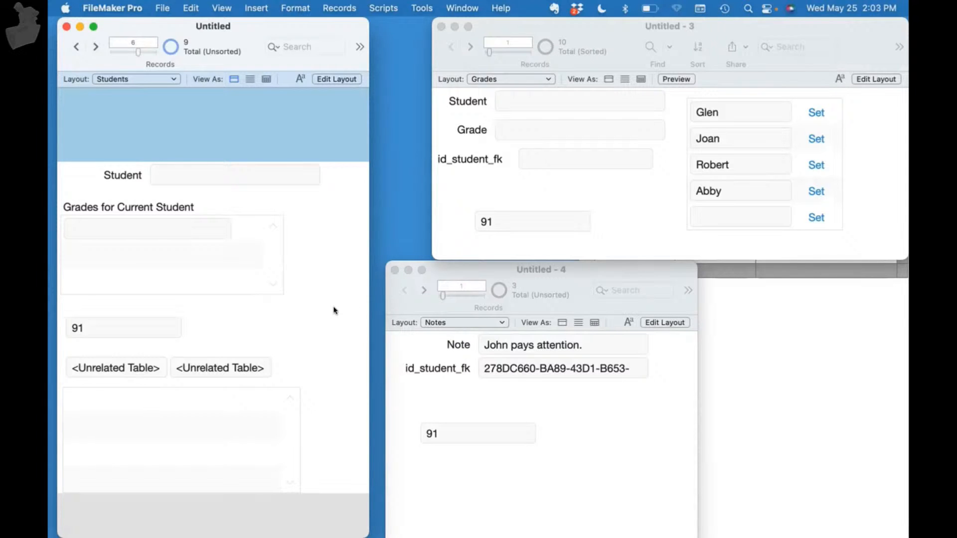
Step: Examine the auto-enter and global storage options of the Student table's Global_Grade_Filter field
key("super+shift+d")
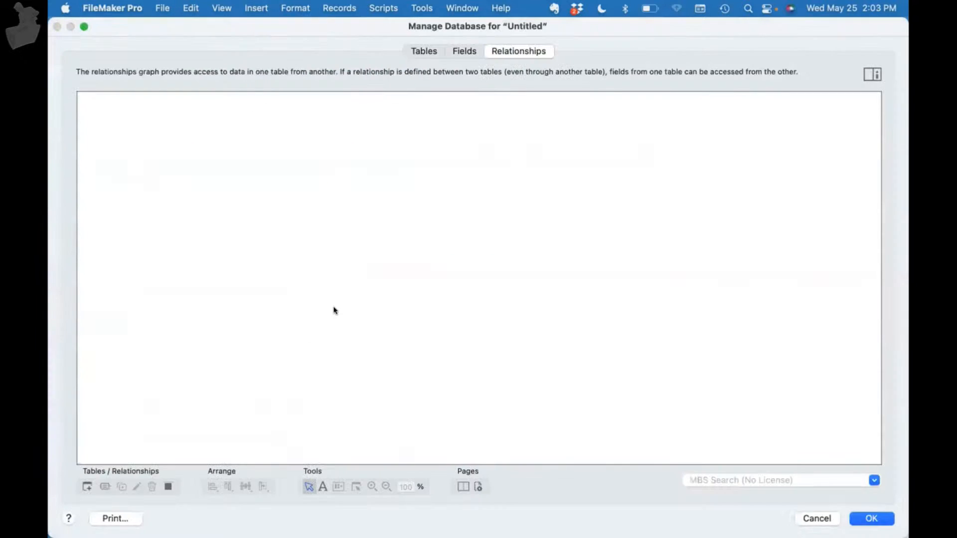
left_click(463, 52)
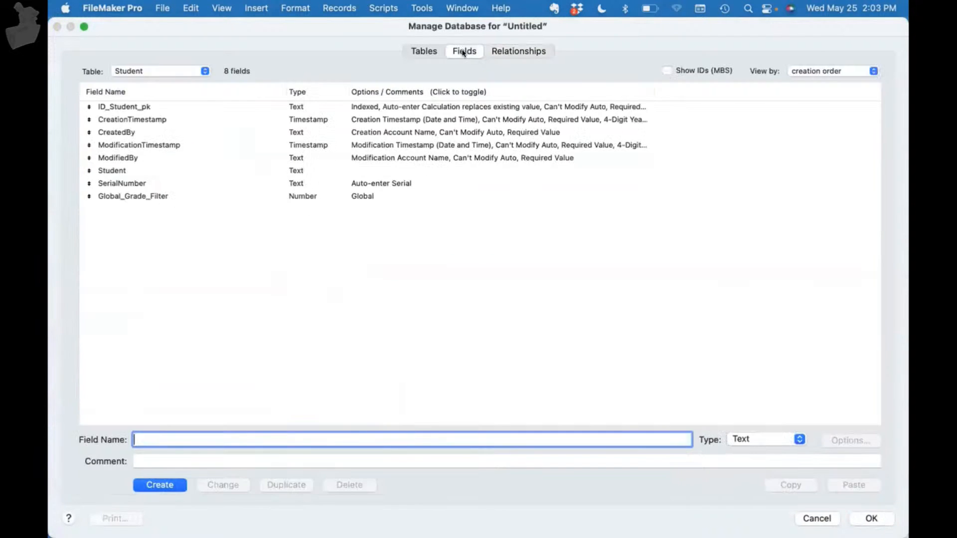
left_click(206, 198)
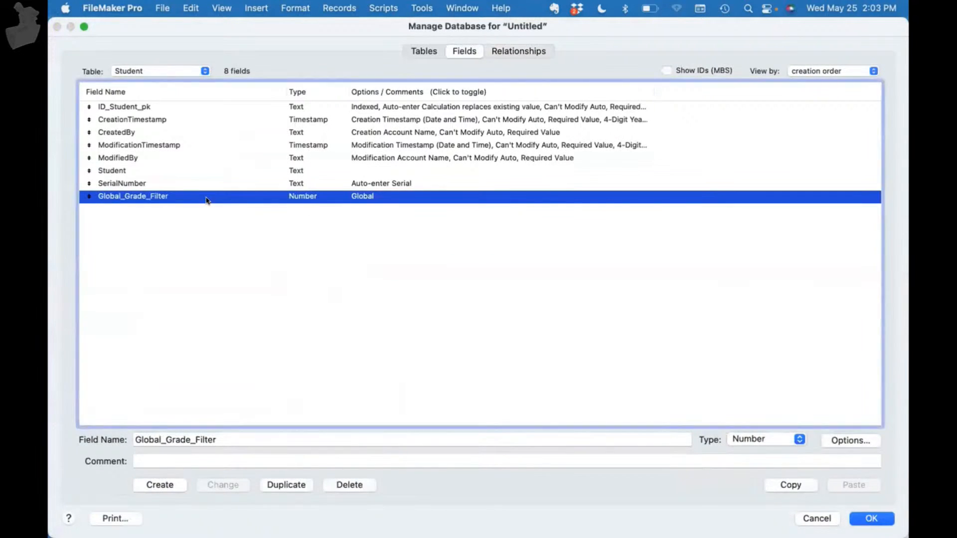
double_click(161, 199)
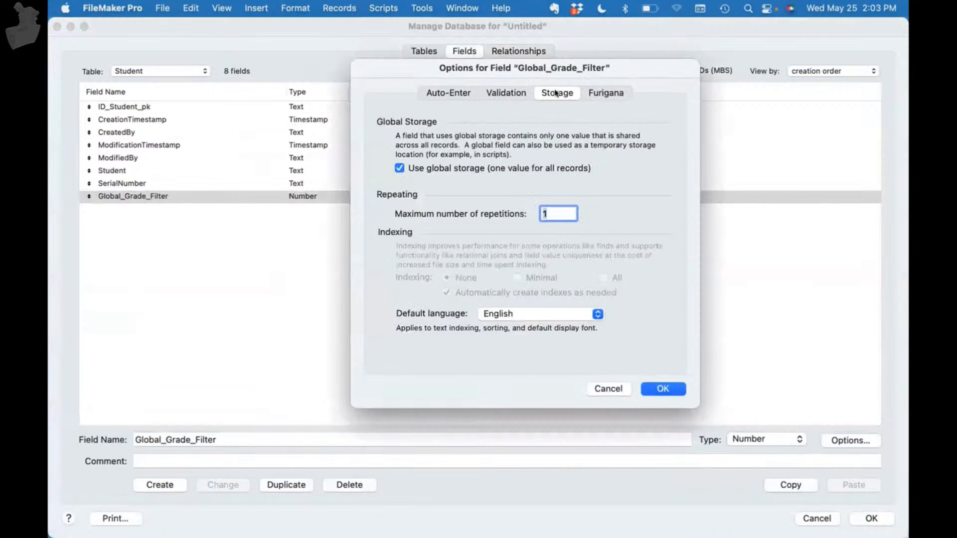
left_click(437, 93)
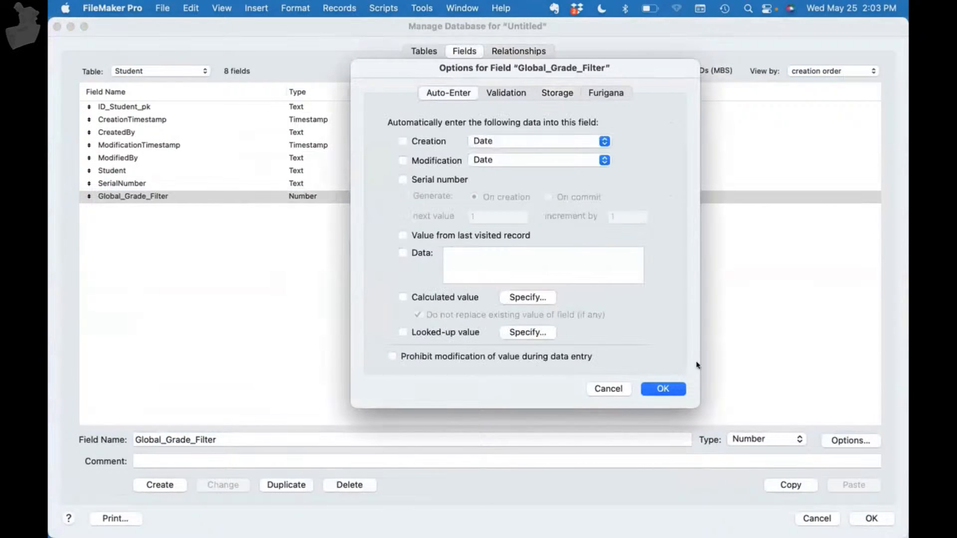
left_click(602, 385)
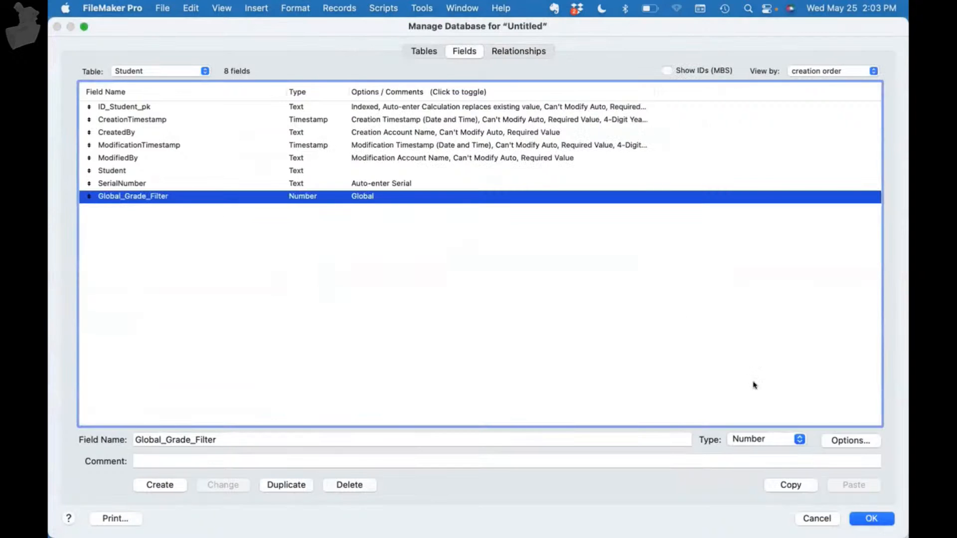
left_click(843, 440)
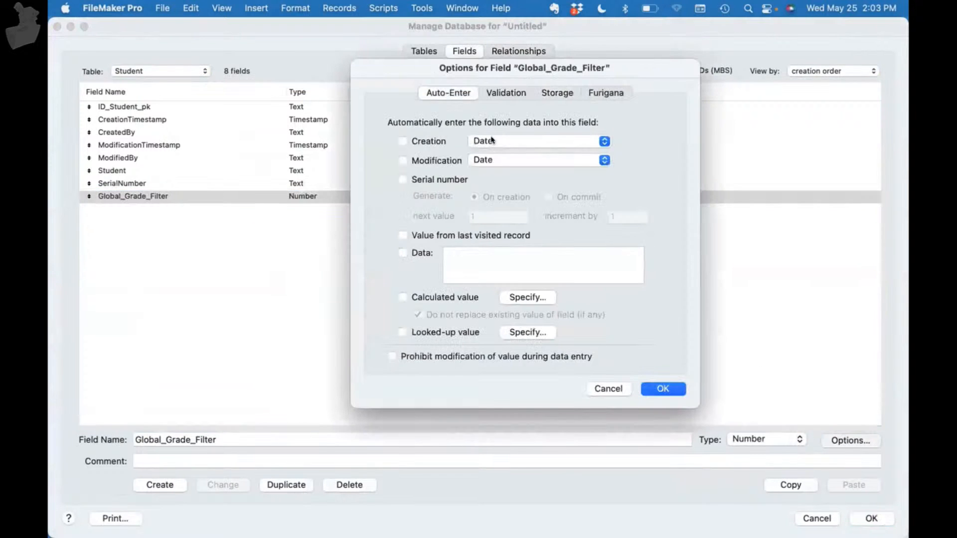
left_click(559, 92)
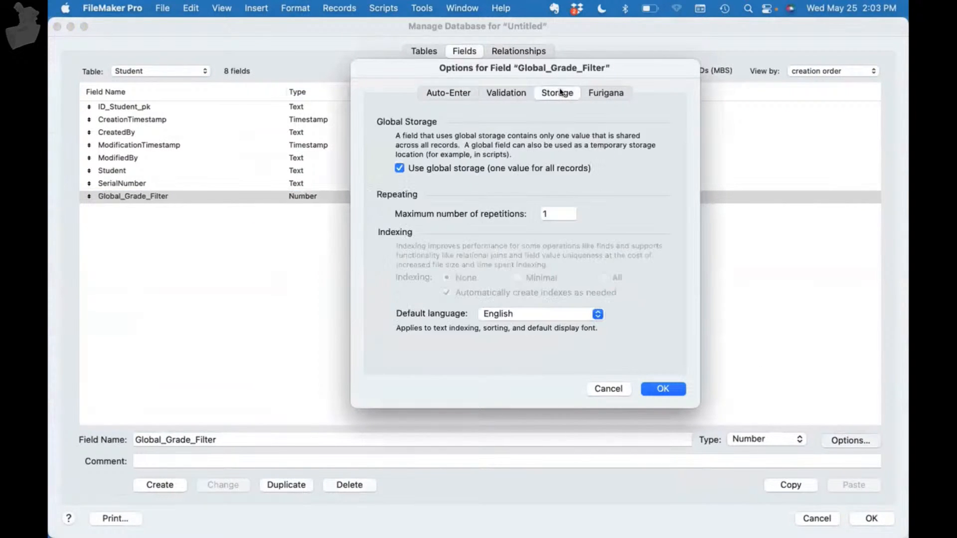
Step: Turn global storage off and back on for the Global_Grade_Filter field, and accept its field options
left_click(454, 168)
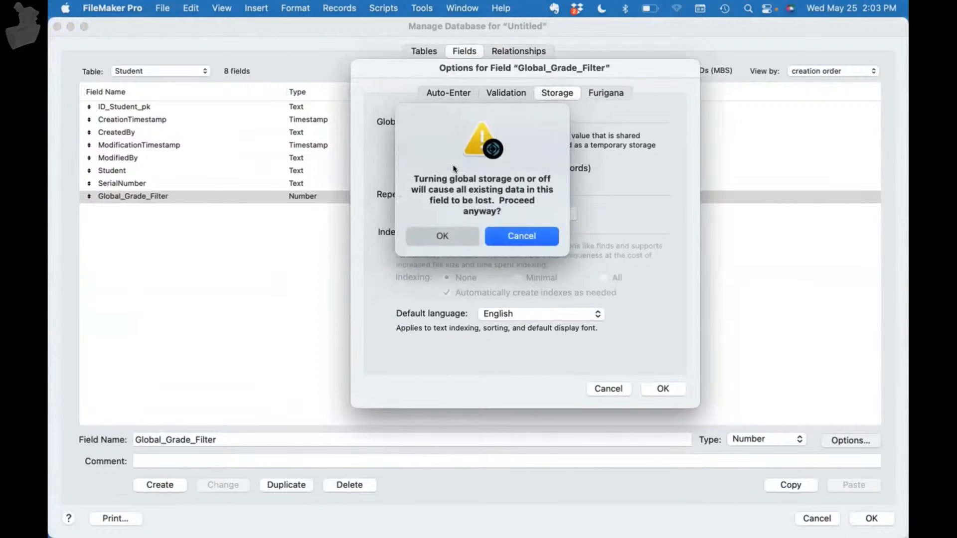
left_click(461, 238)
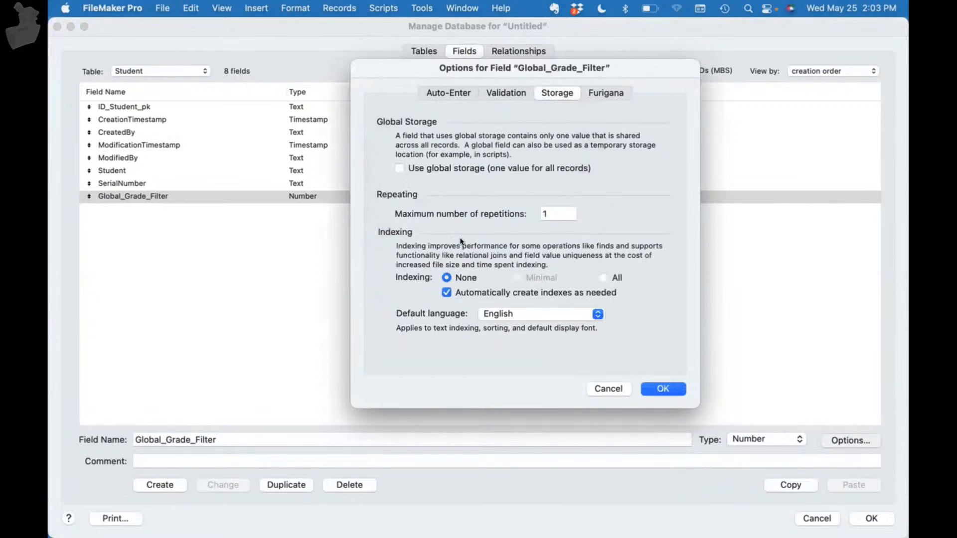
left_click(437, 169)
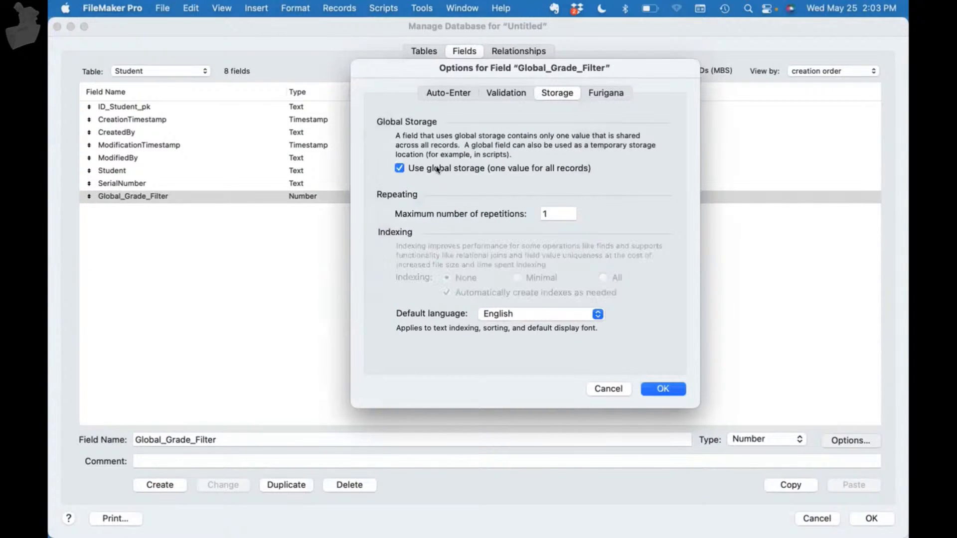
left_click(561, 213)
left_click(663, 387)
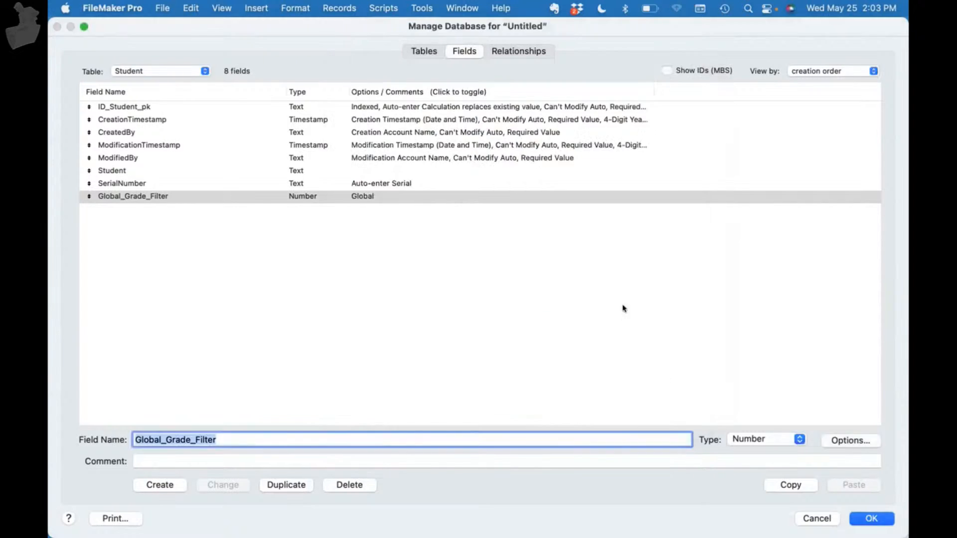
Step: Relate Student 2's Global_Grade_Filter field to the Grade field of More Grades in the relationships graph
left_click(518, 51)
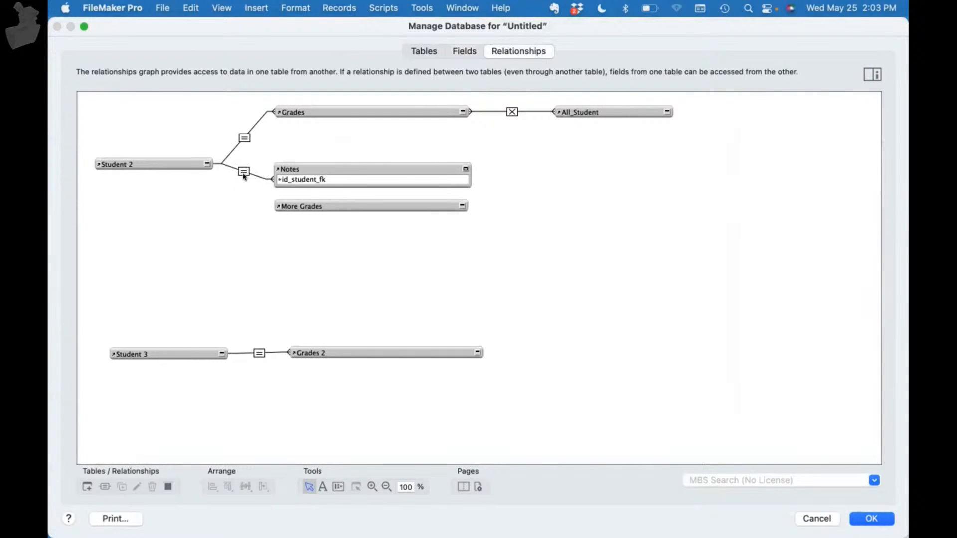
left_click(461, 205)
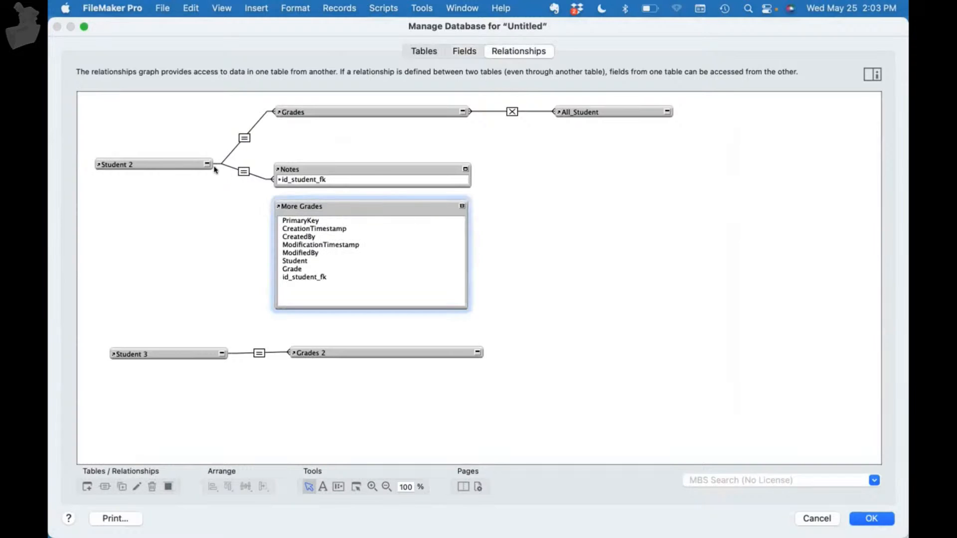
left_click(207, 164)
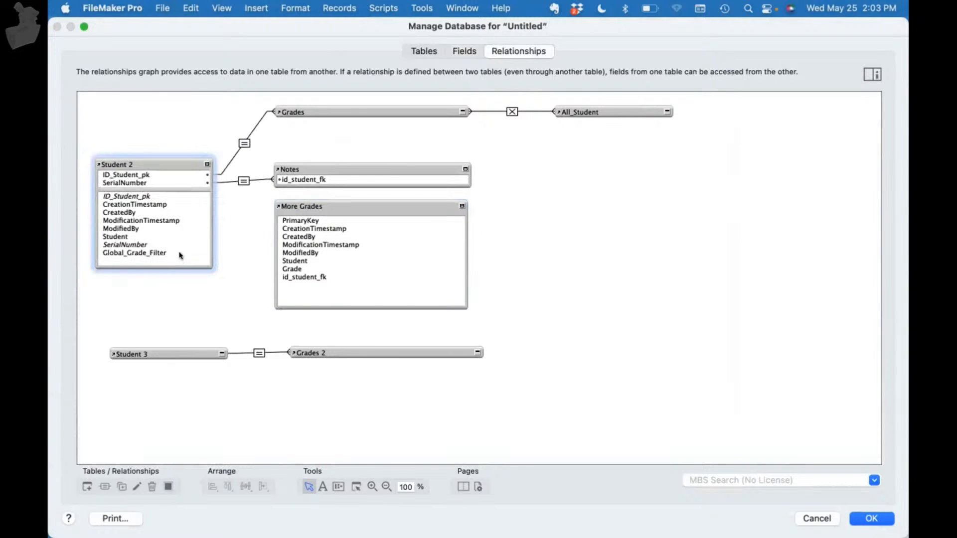
left_click_drag(179, 253, 297, 267)
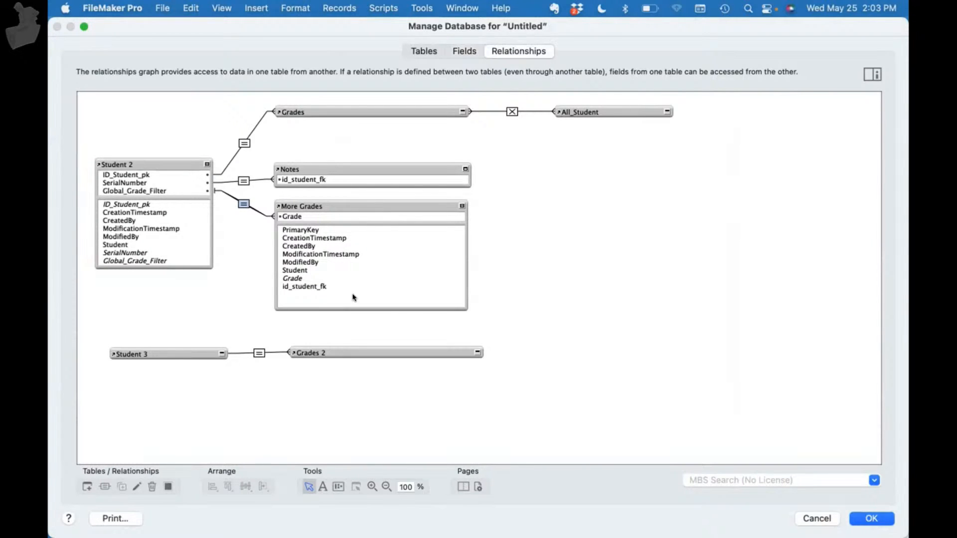
Step: Collapse the More Grades and Student 2 table occurrences to their match fields and accept the database changes
left_click(316, 229)
left_click(150, 213)
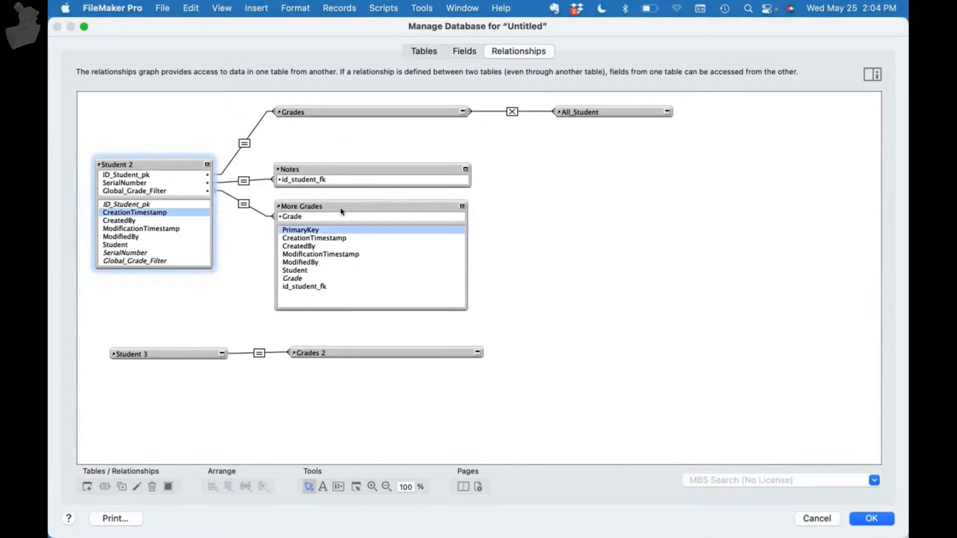
left_click(342, 254)
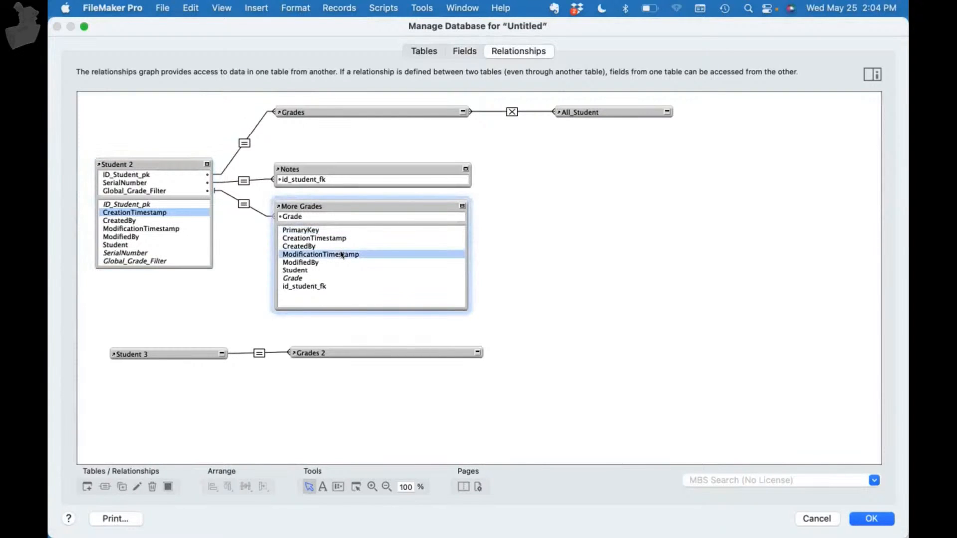
left_click(462, 206)
left_click(206, 164)
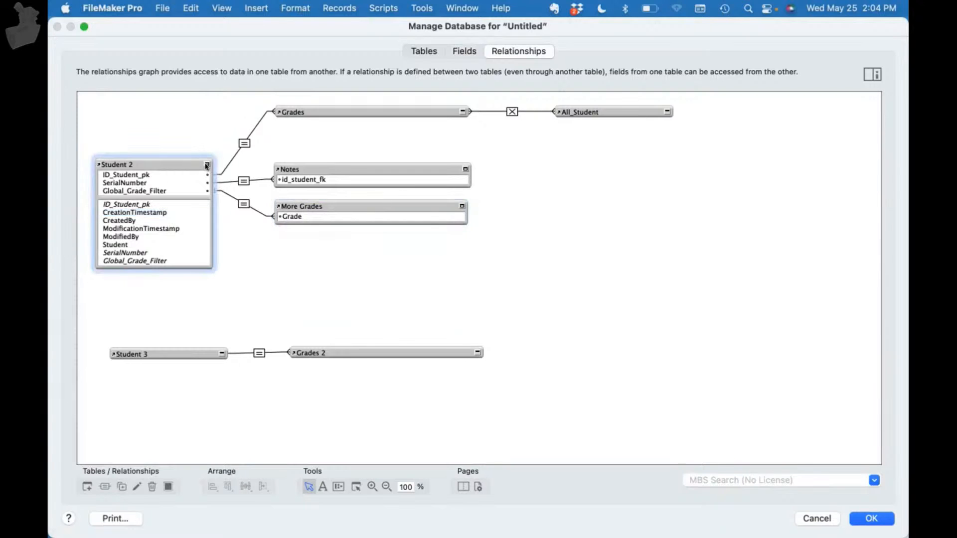
left_click(207, 164)
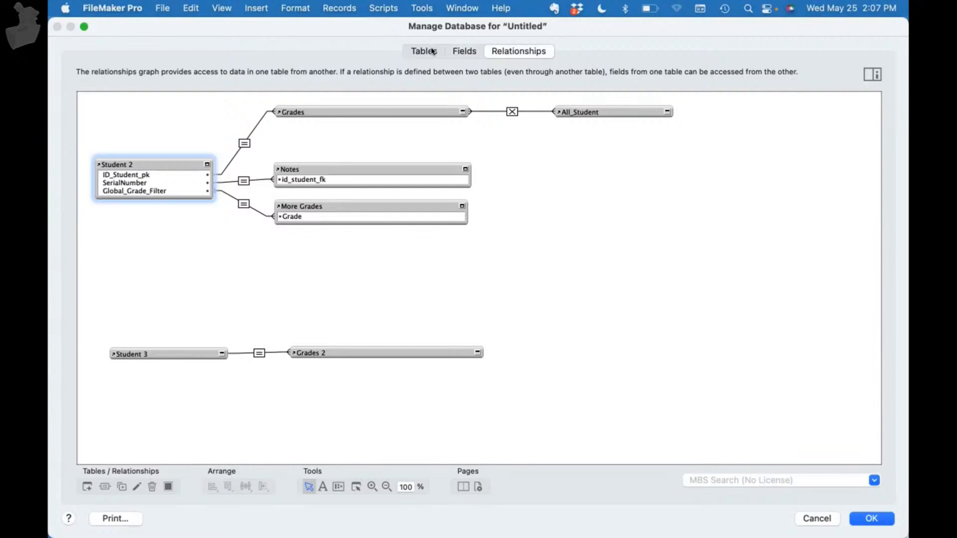
left_click(858, 517)
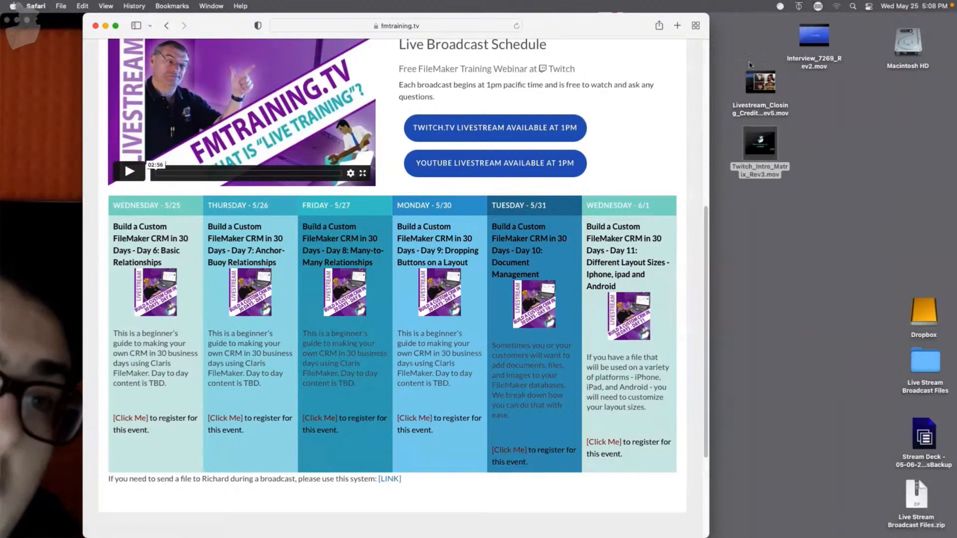
left_click(764, 89)
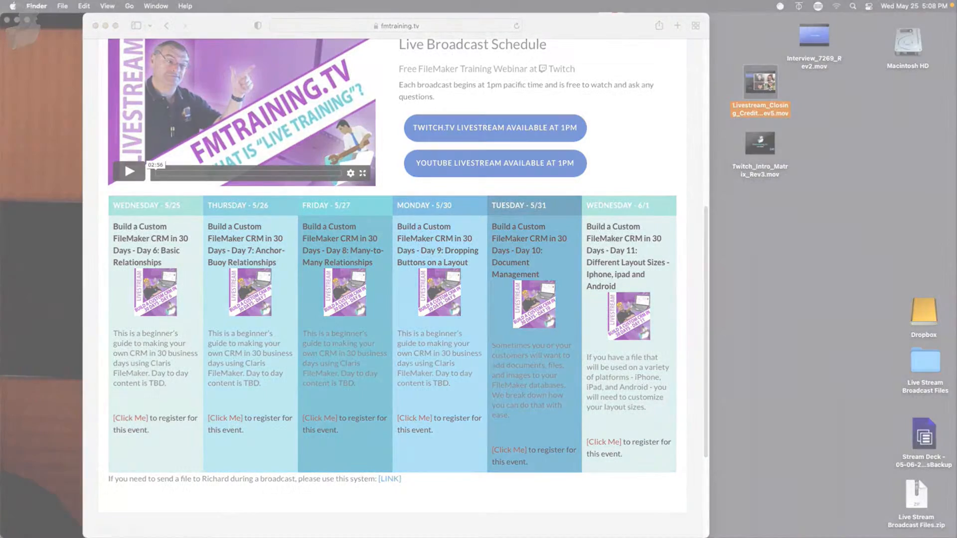